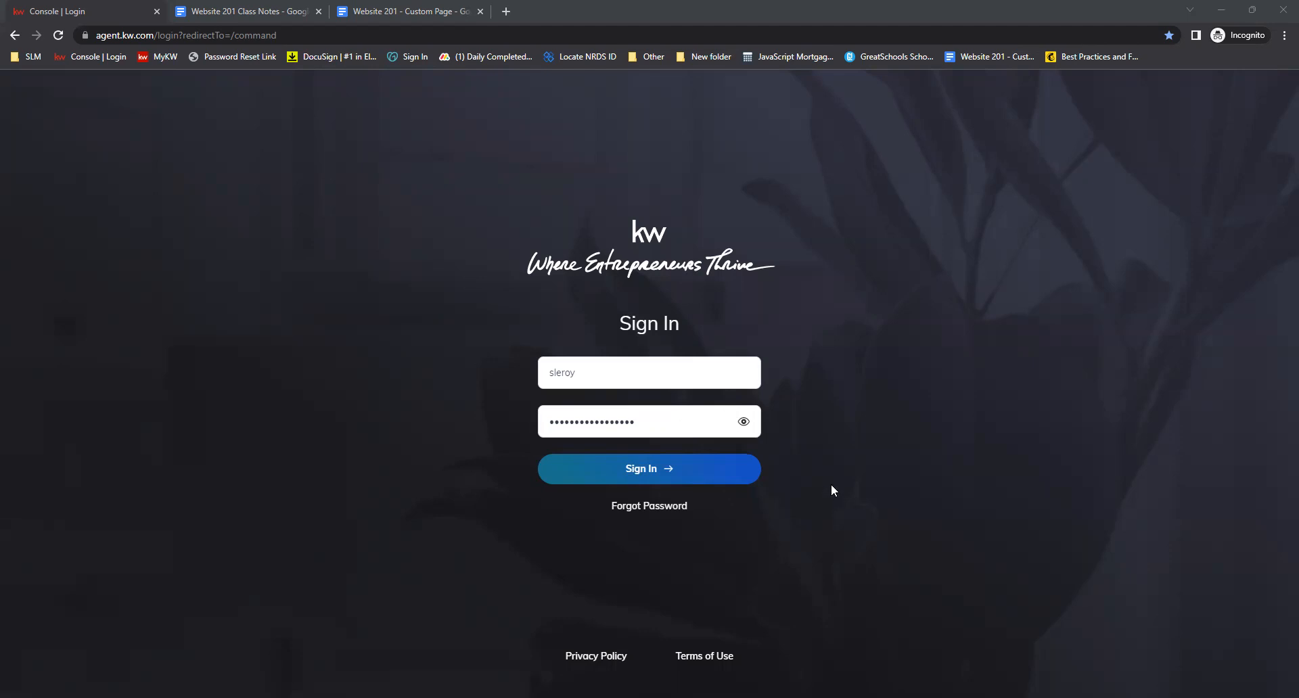
Sign in to the agent console and open the account Settings page
click(613, 476)
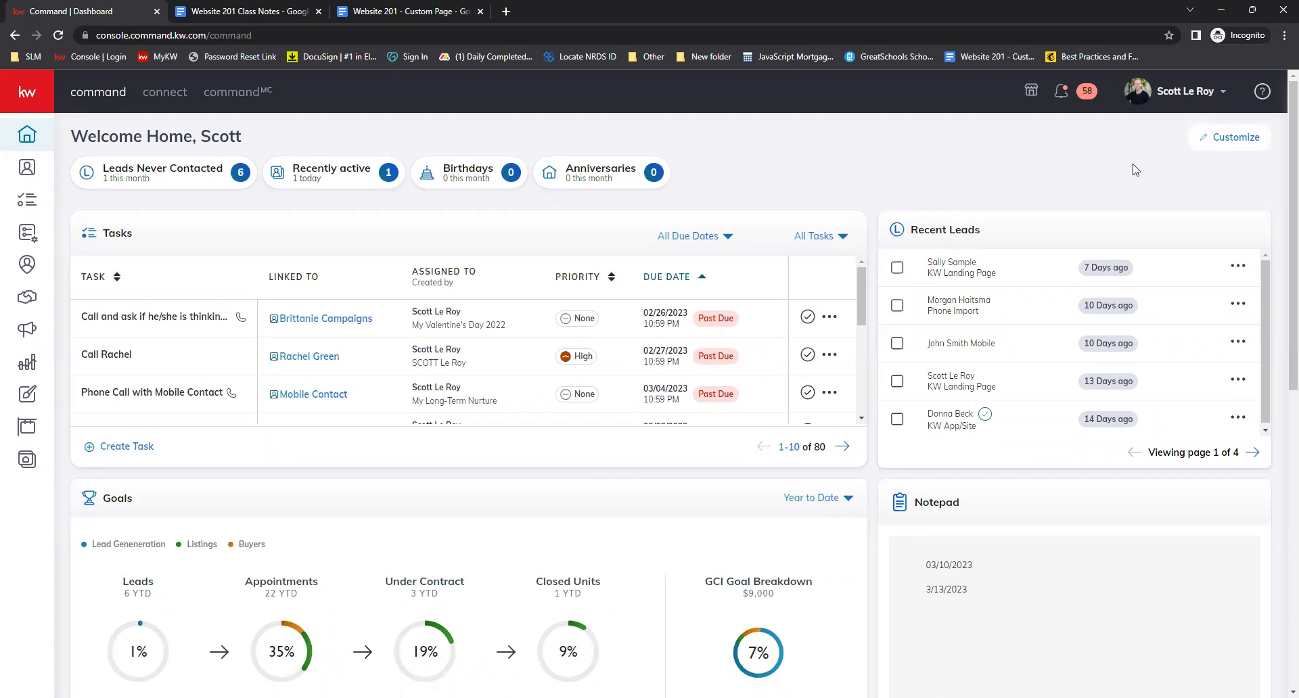
click(1177, 101)
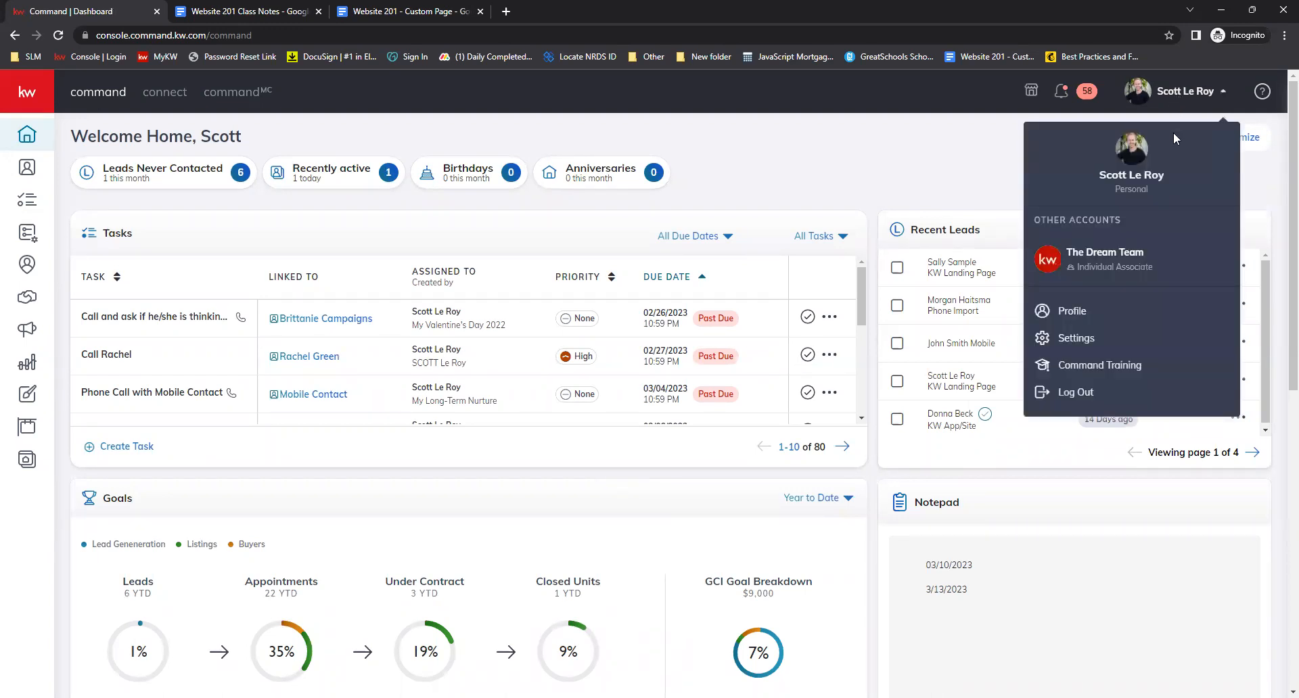
click(1109, 341)
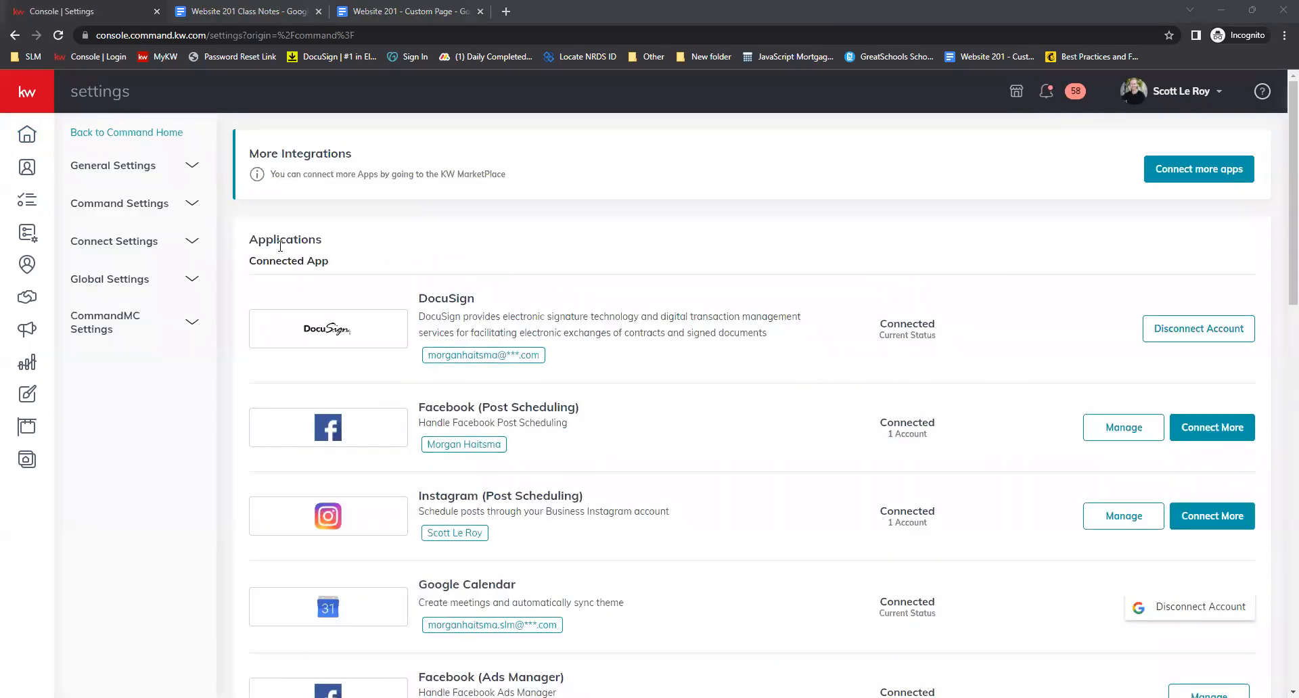
Expand Connect Settings and open the Marketing Profile page
click(192, 242)
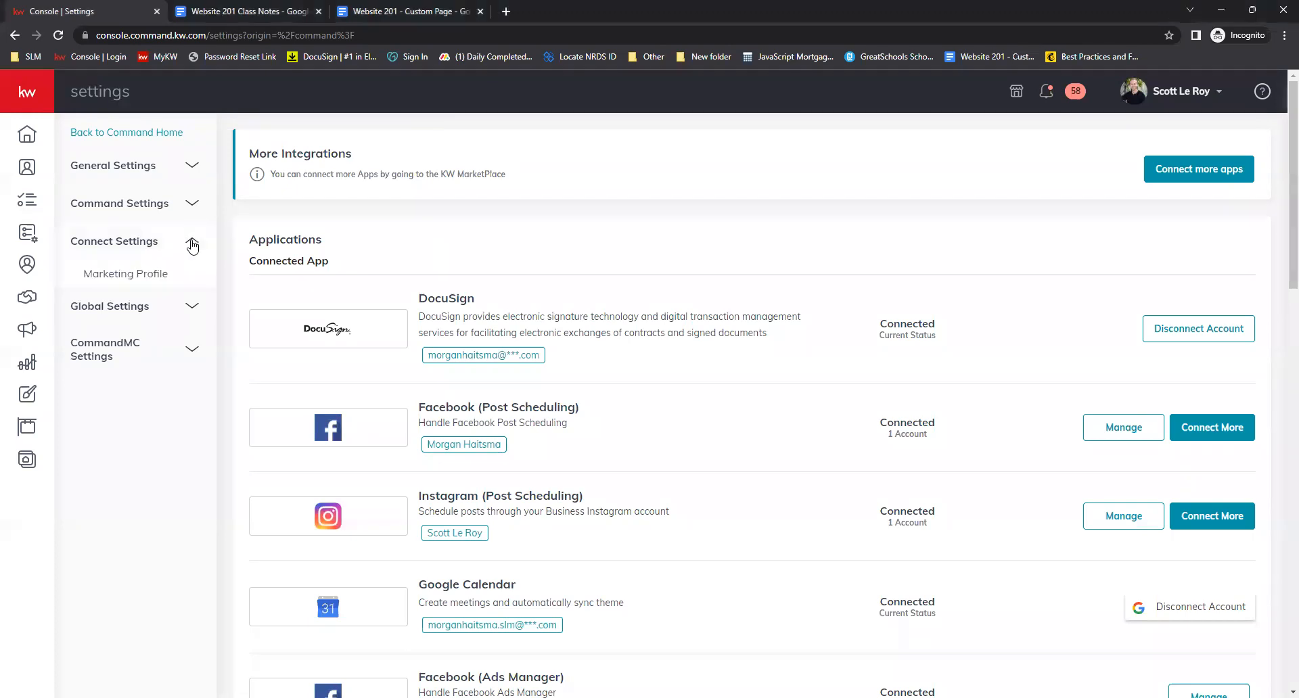
click(169, 276)
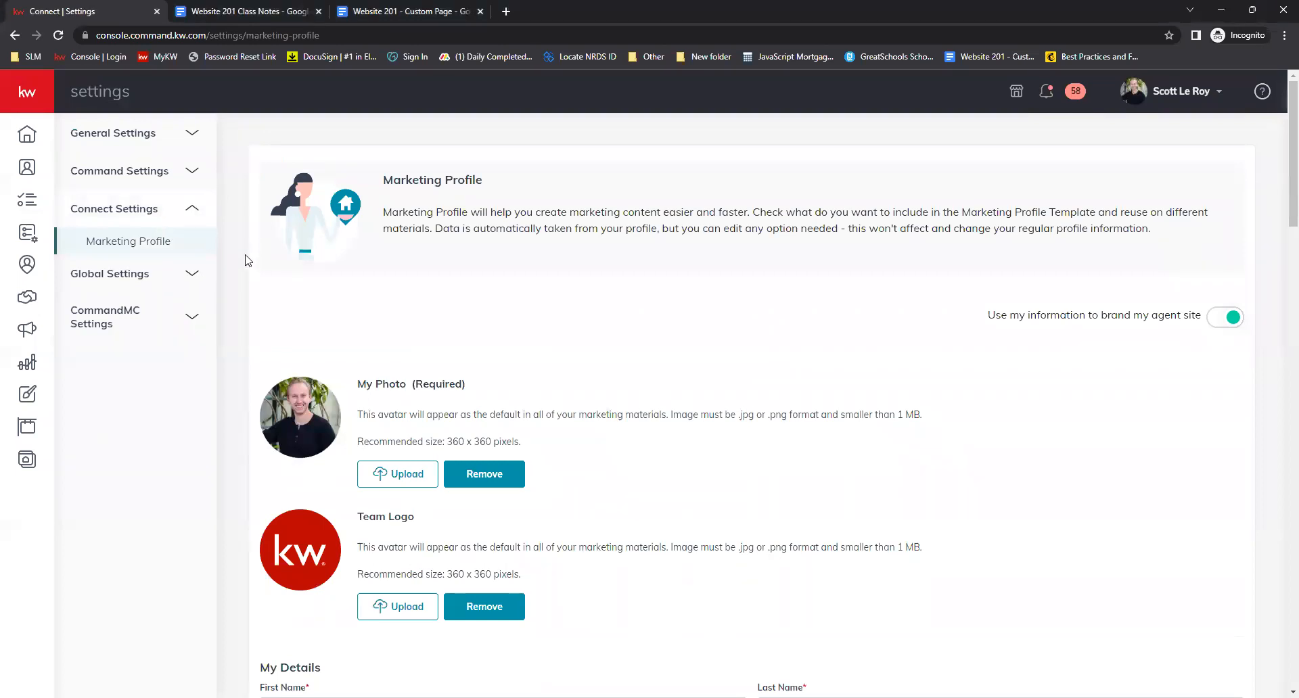
Review the photo, team logo and My Details fields of the marketing profile
scroll(246, 259, down, 1)
scroll(246, 260, down, 1)
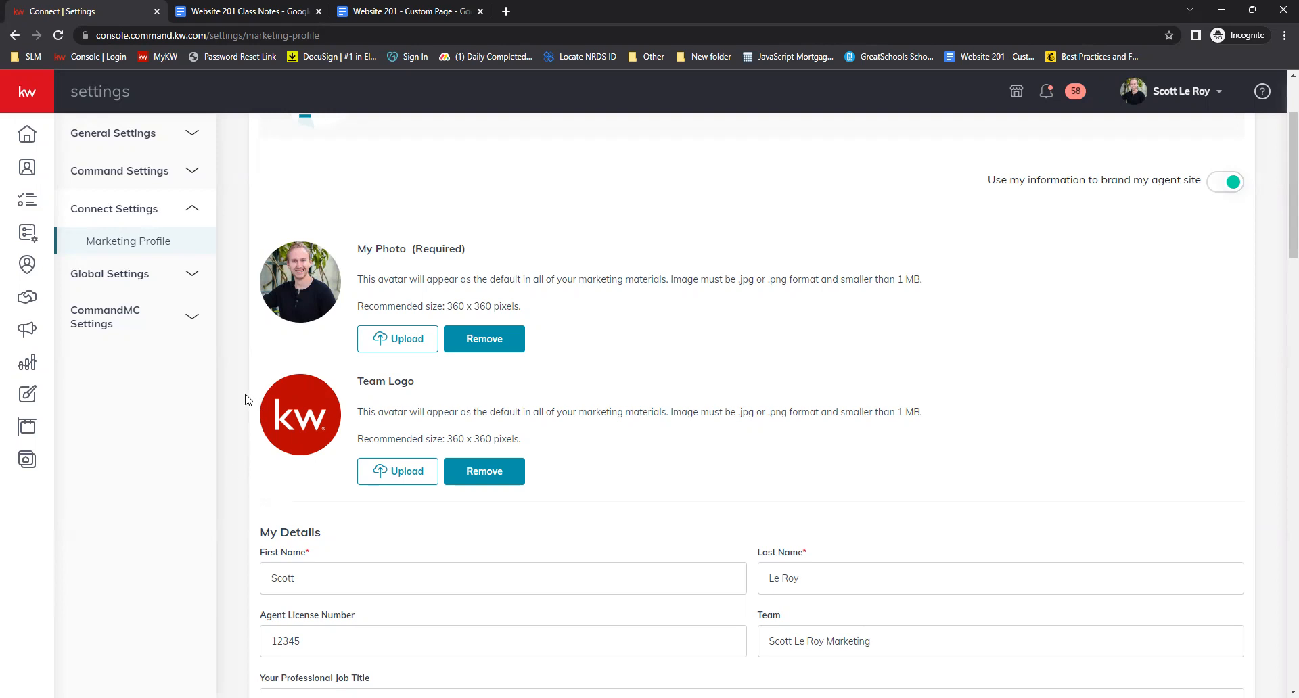
scroll(245, 399, down, 3)
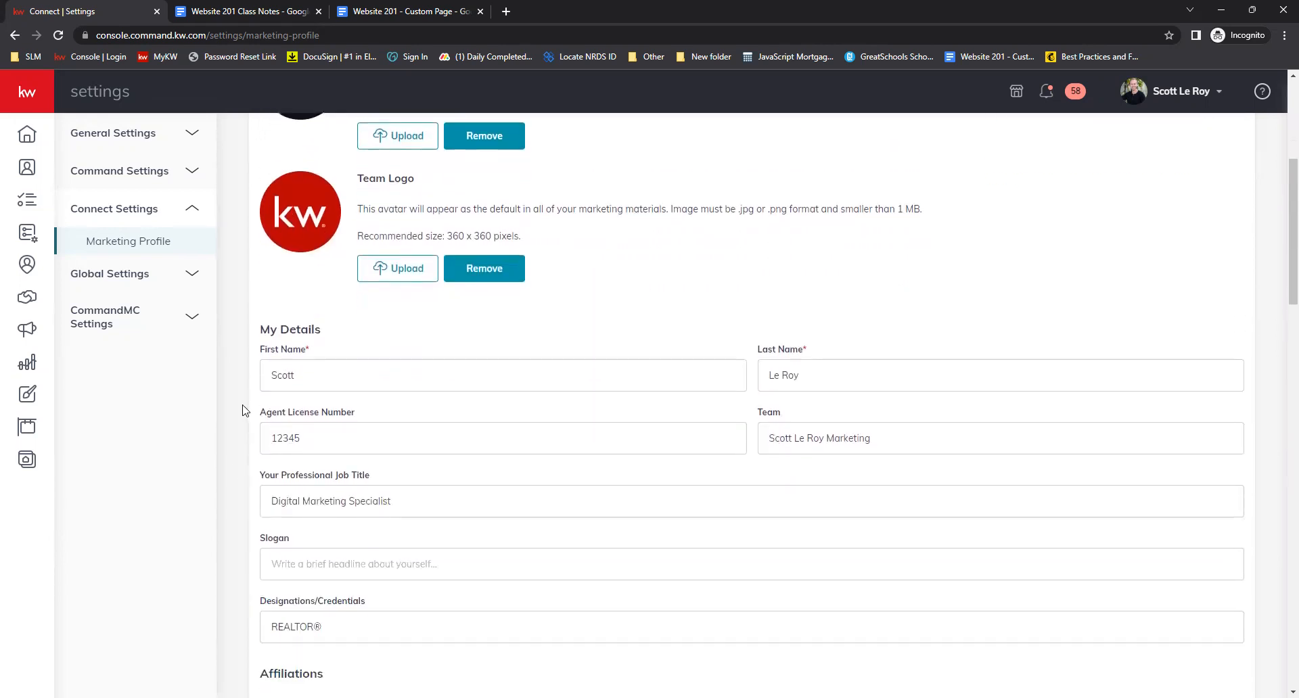
scroll(244, 434, up, 1)
scroll(252, 437, down, 2)
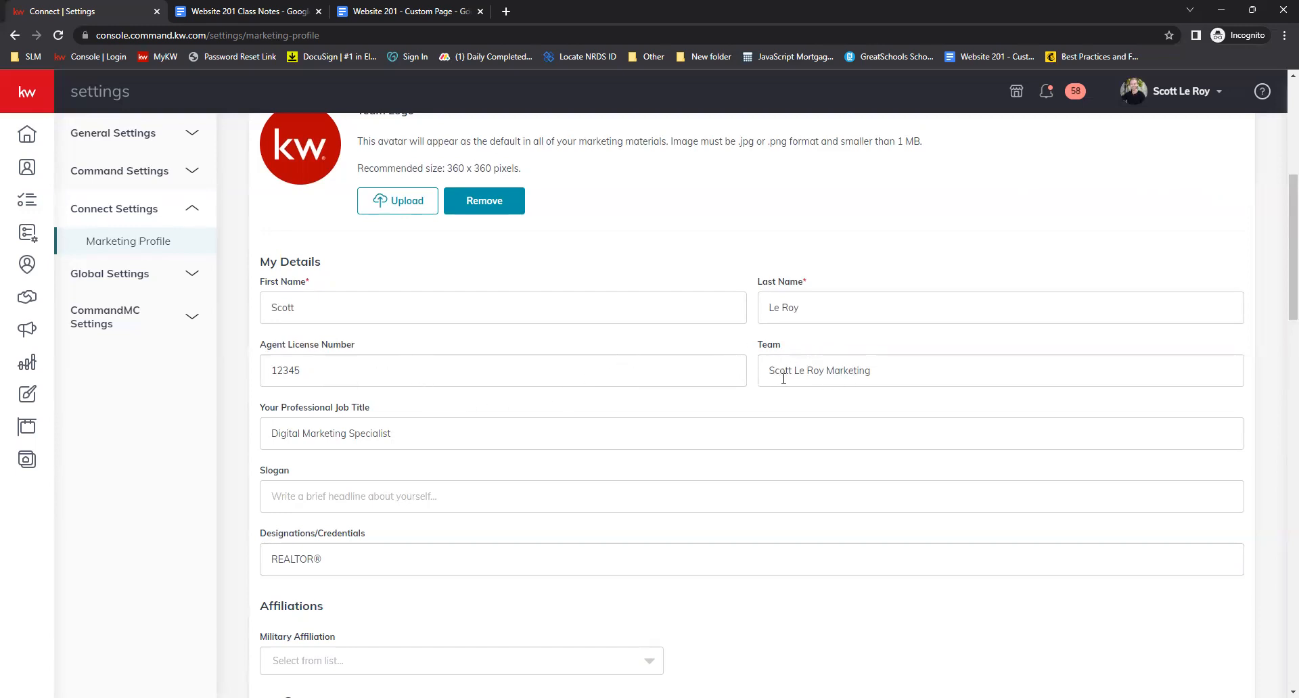
scroll(772, 380, down, 1)
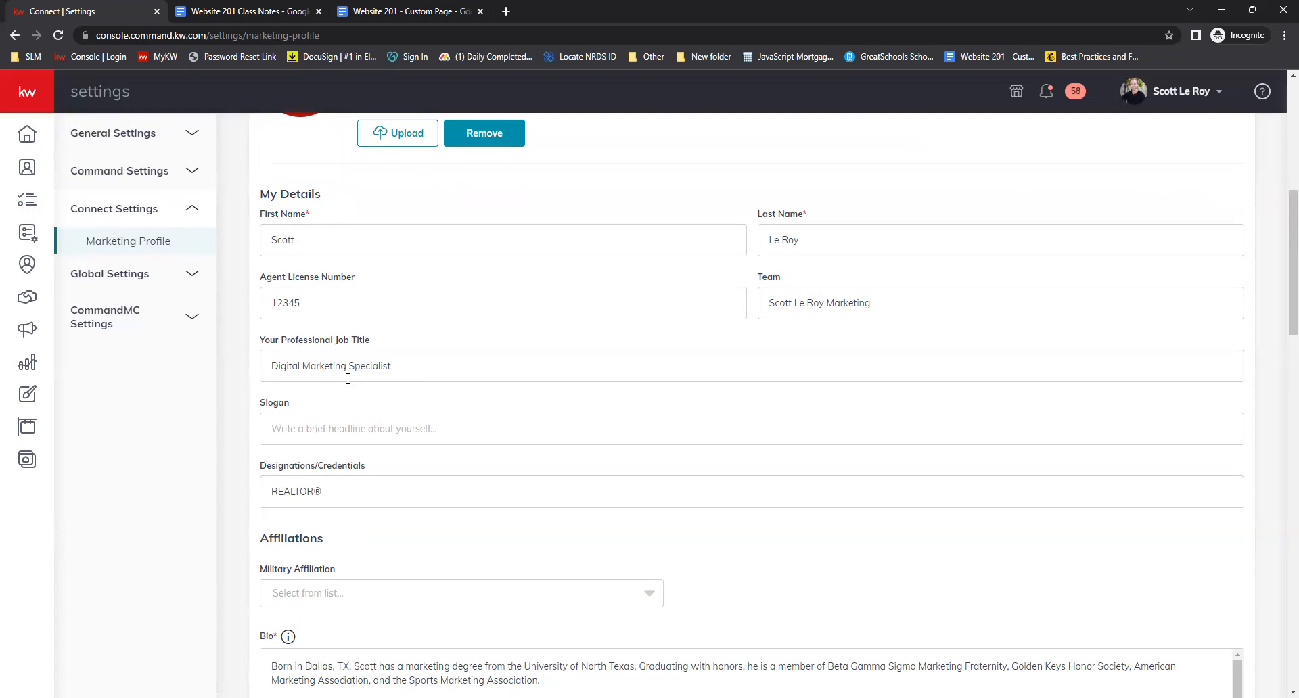
scroll(406, 325, down, 2)
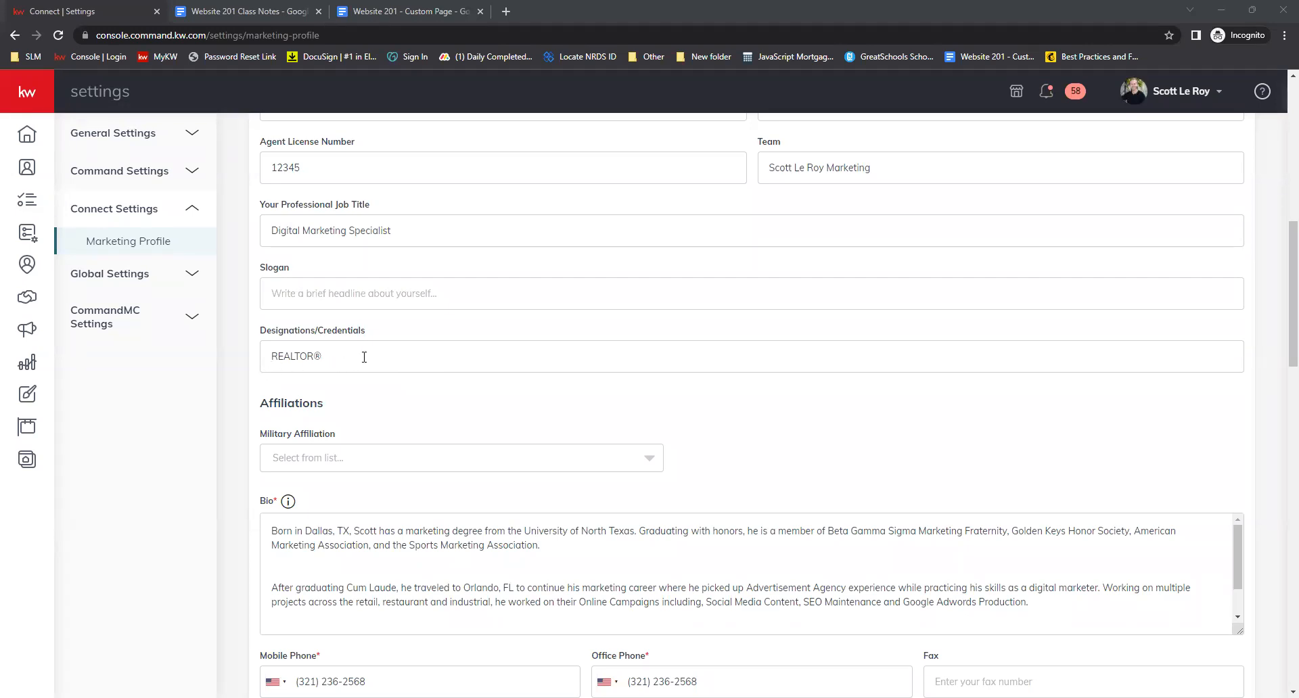
Delete and retype the ® symbol after REALTOR in the Designations/Credentials field
drag(315, 359, 325, 360)
click(326, 360)
key(BackSpace)
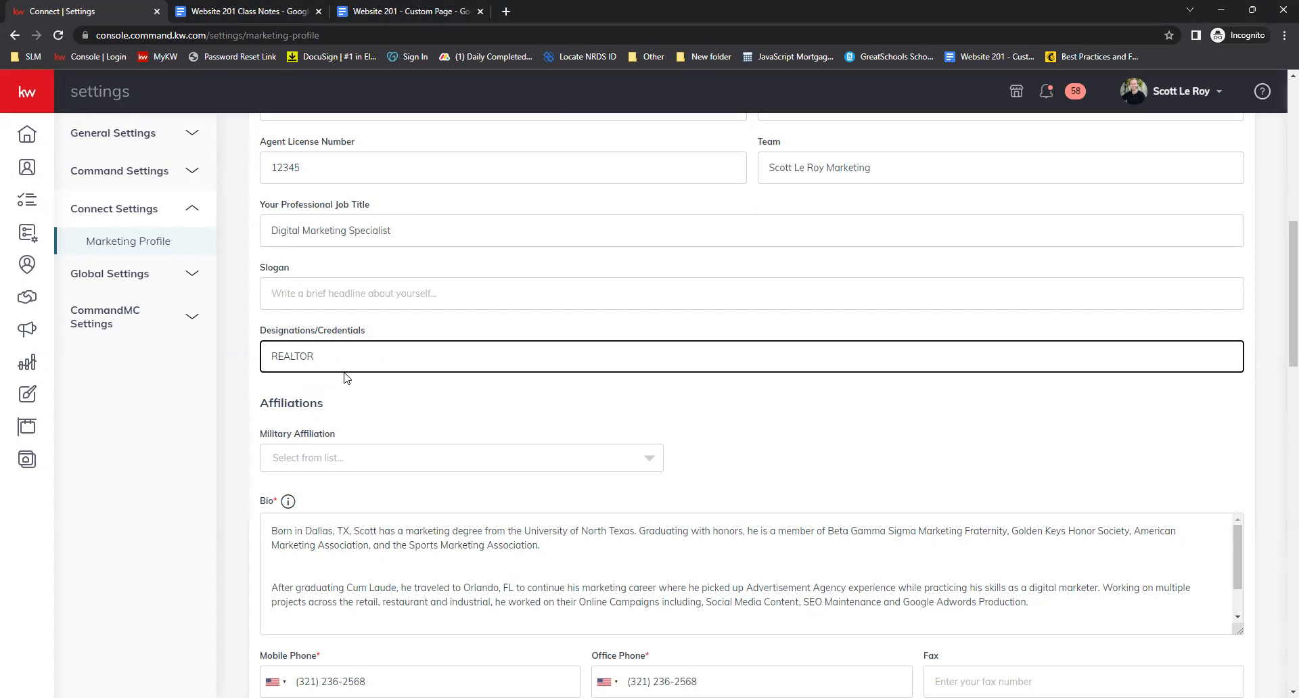
text(®)
Set Military Affiliation to Active Duty Military and browse the Military Service Details list without choosing
scroll(419, 369, down, 1)
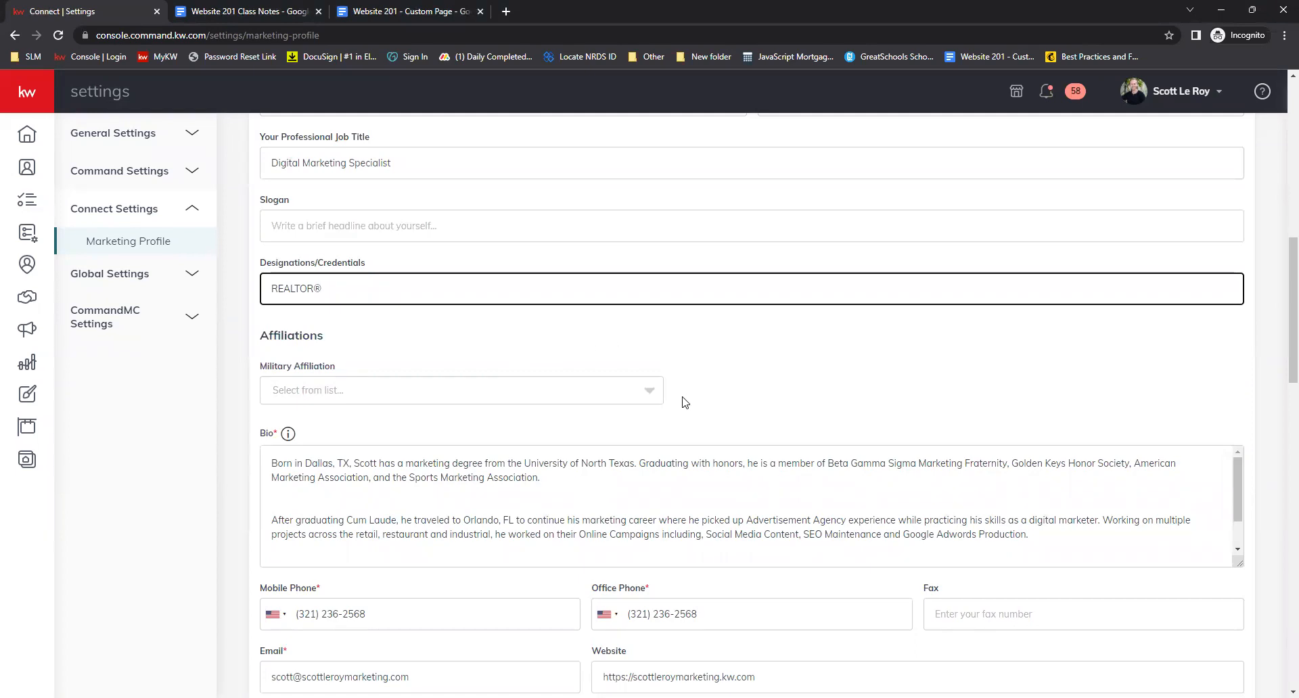
click(655, 399)
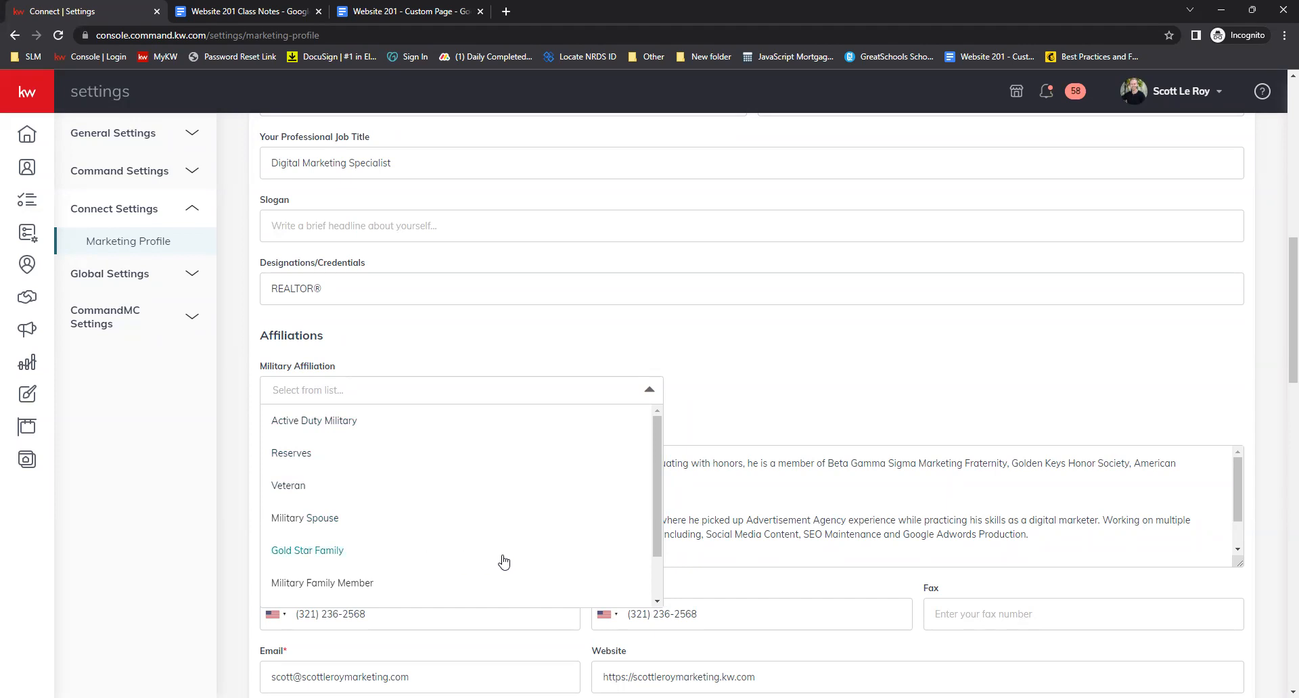
scroll(541, 540, down, 1)
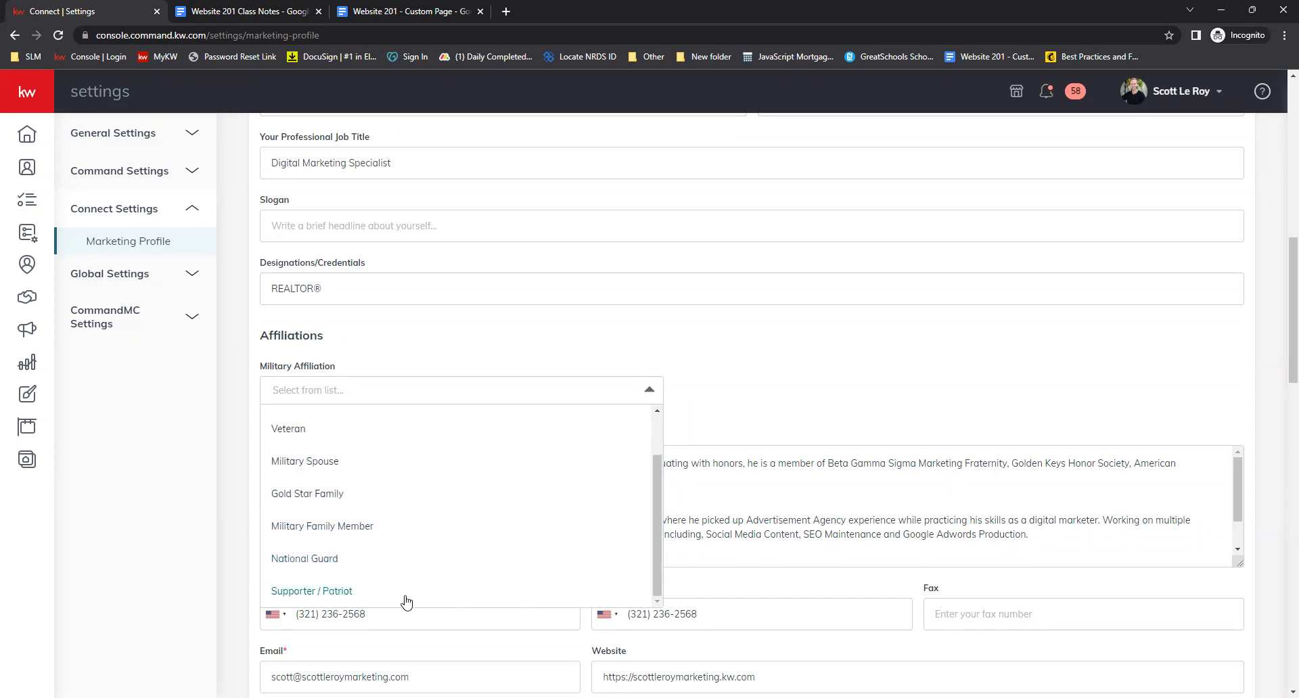
scroll(470, 491, up, 2)
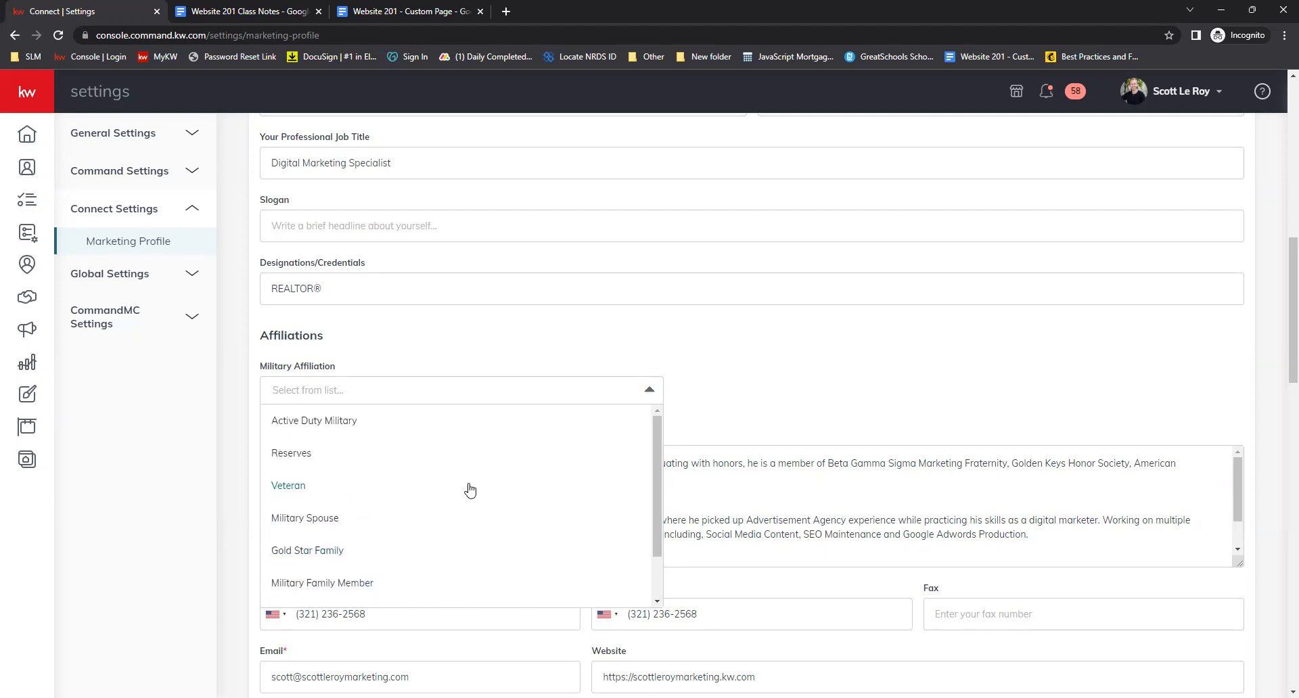
click(455, 420)
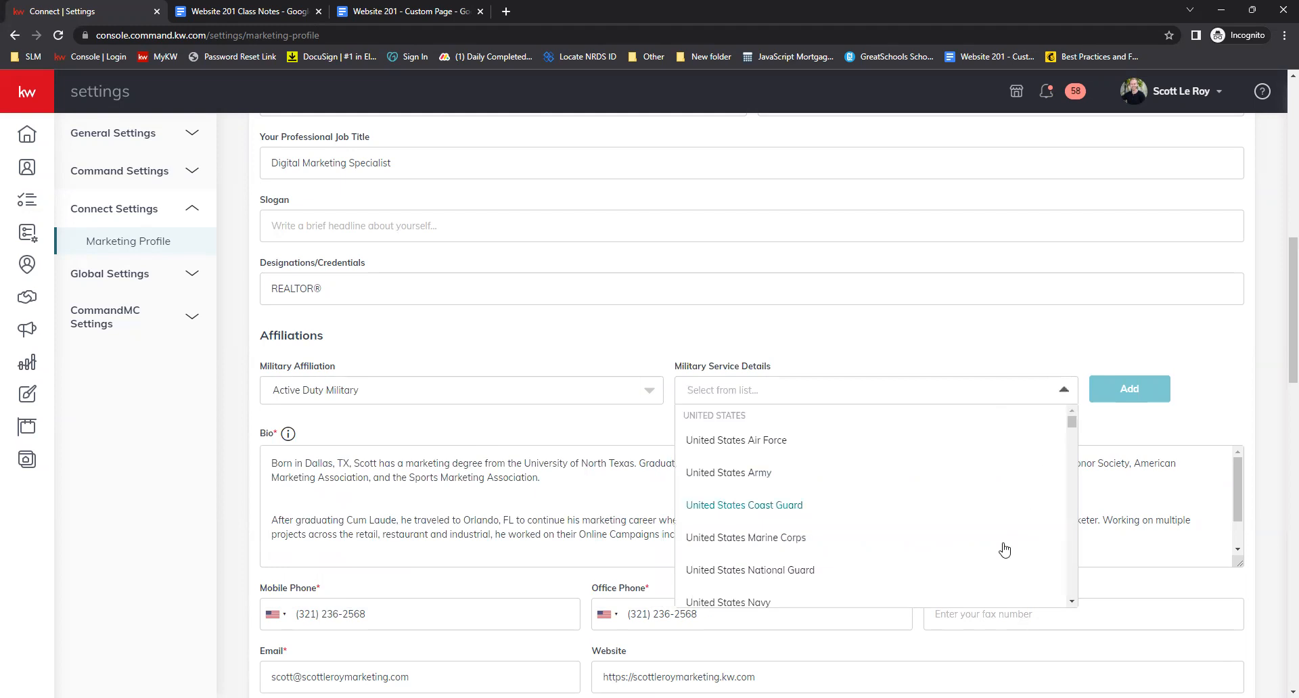
scroll(947, 487, down, 3)
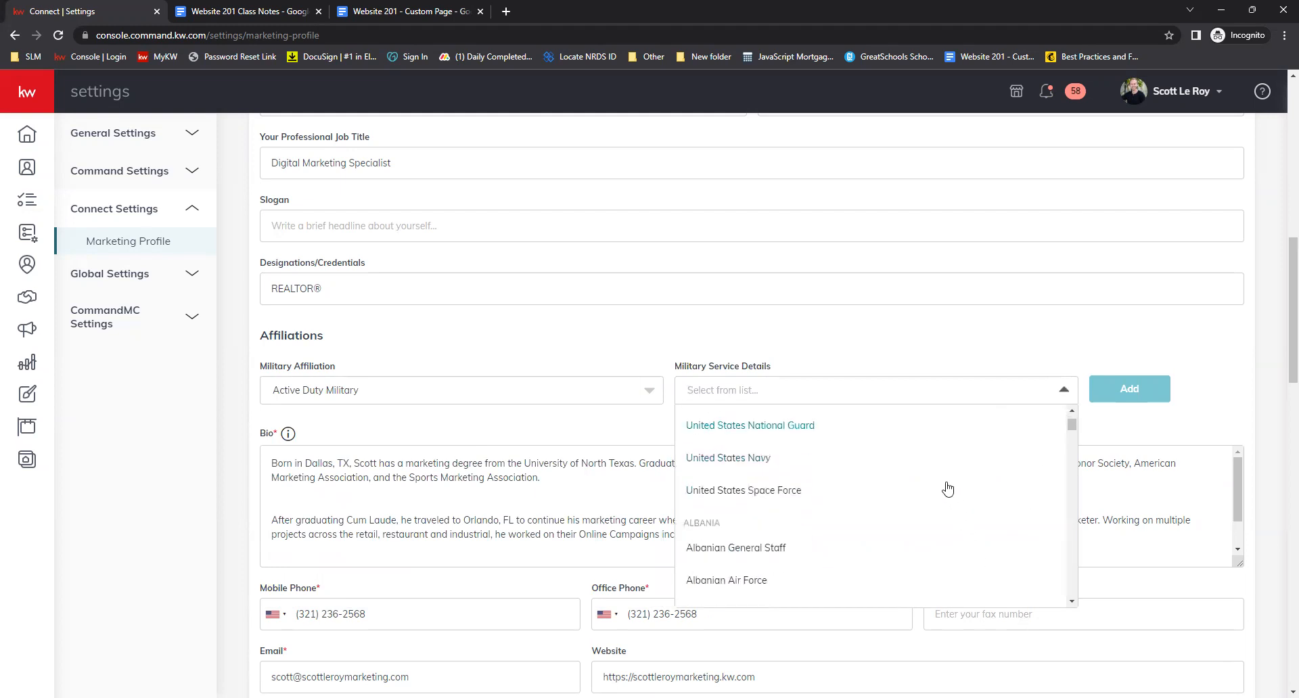
click(967, 337)
Enlarge the Bio text box so the whole biography is visible
scroll(240, 438, down, 1)
scroll(240, 438, down, 2)
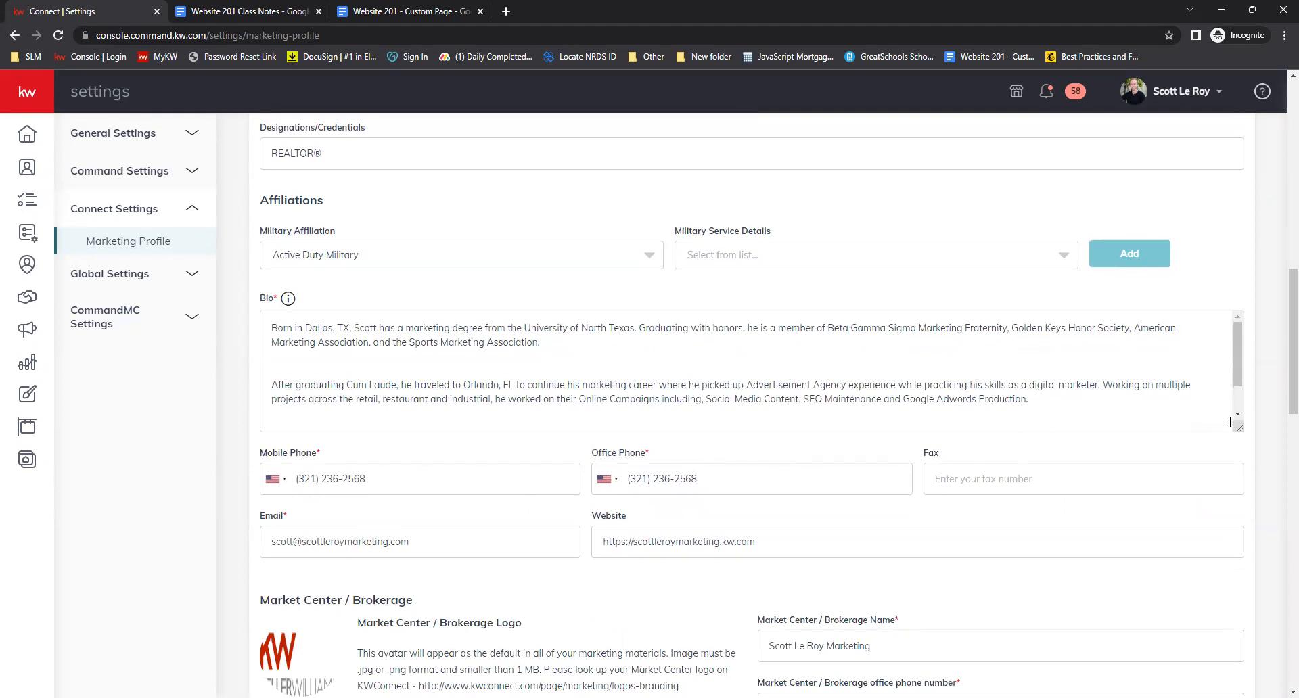
drag(1239, 428, 1231, 577)
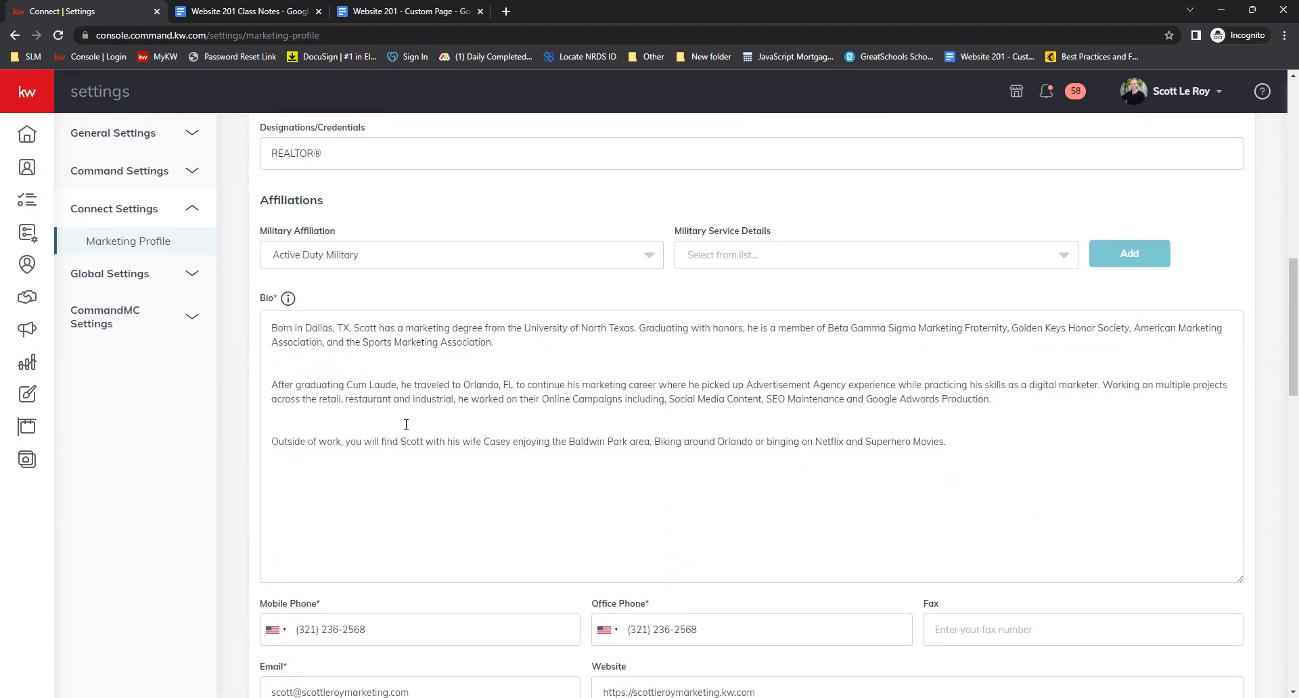
Inspect the Bio text and the mobile phone country code list without changing them
click(302, 373)
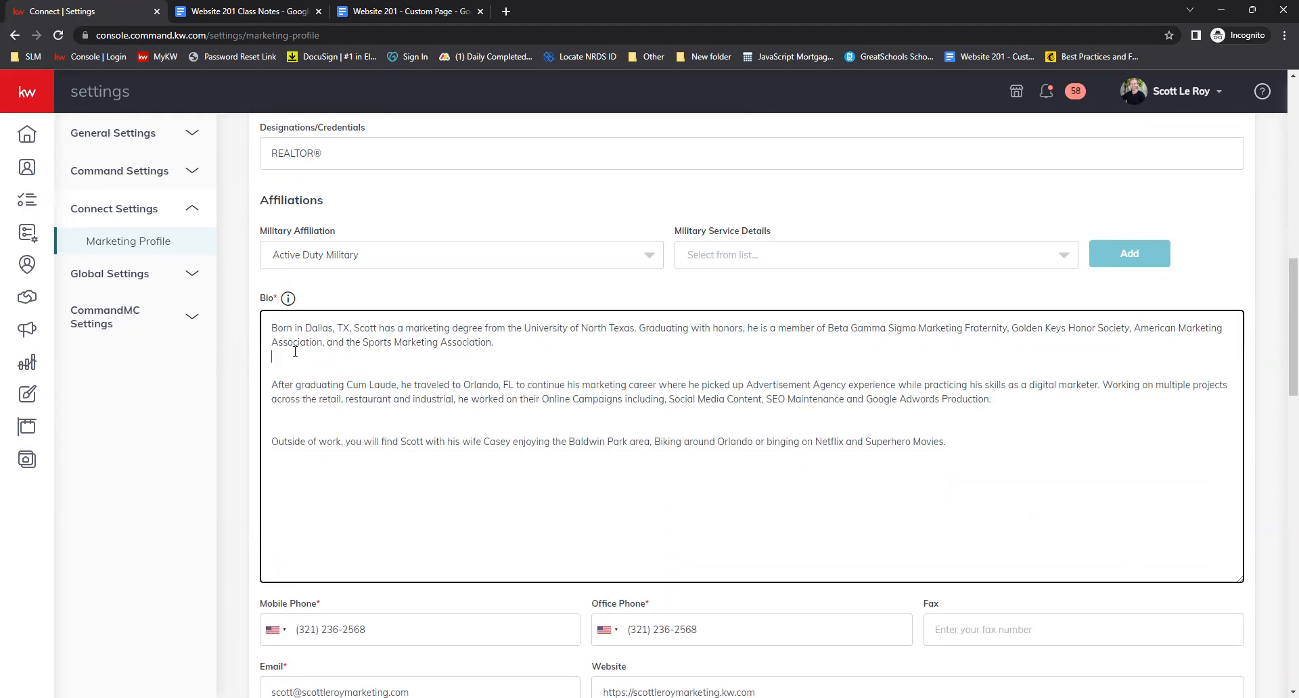
click(298, 428)
scroll(709, 352, down, 3)
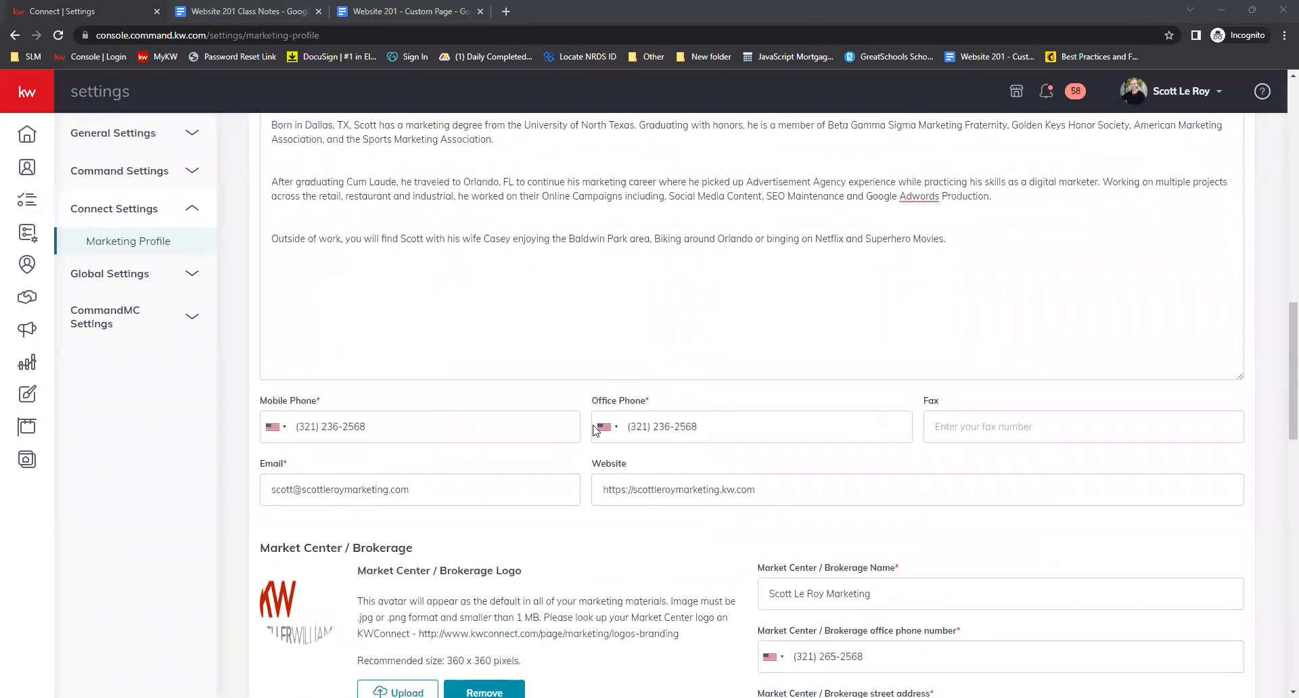
scroll(575, 400, down, 1)
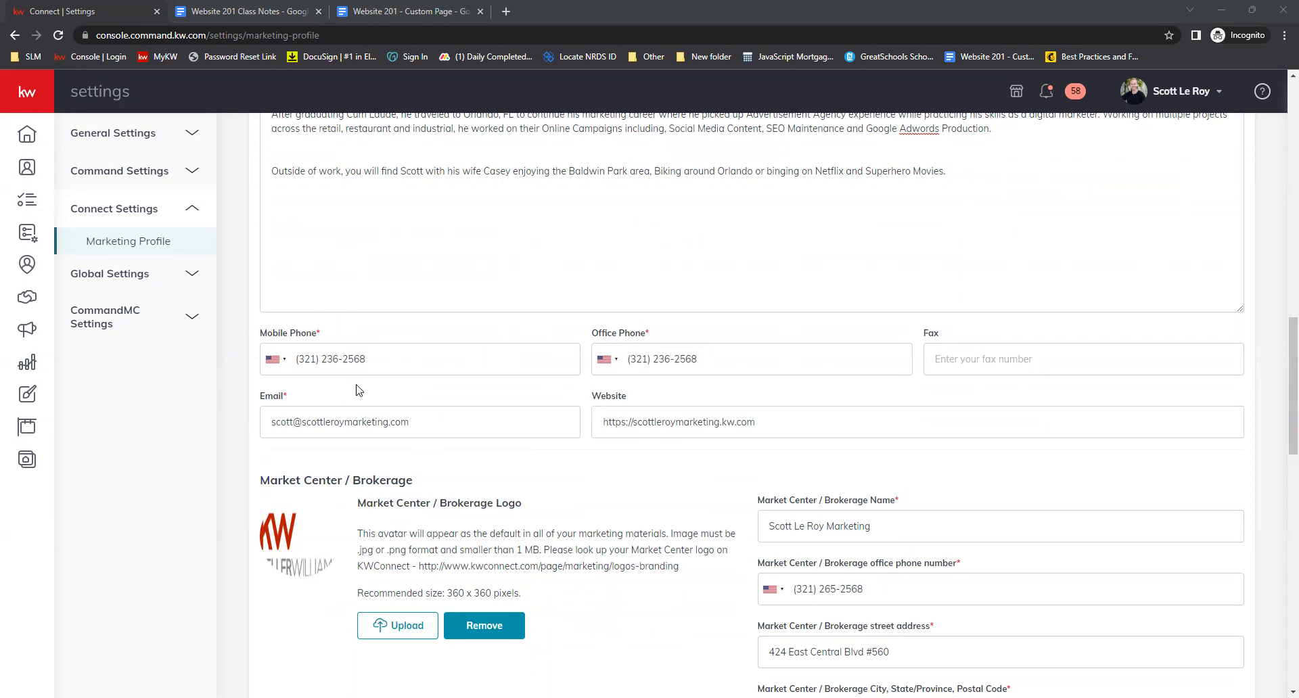
click(284, 369)
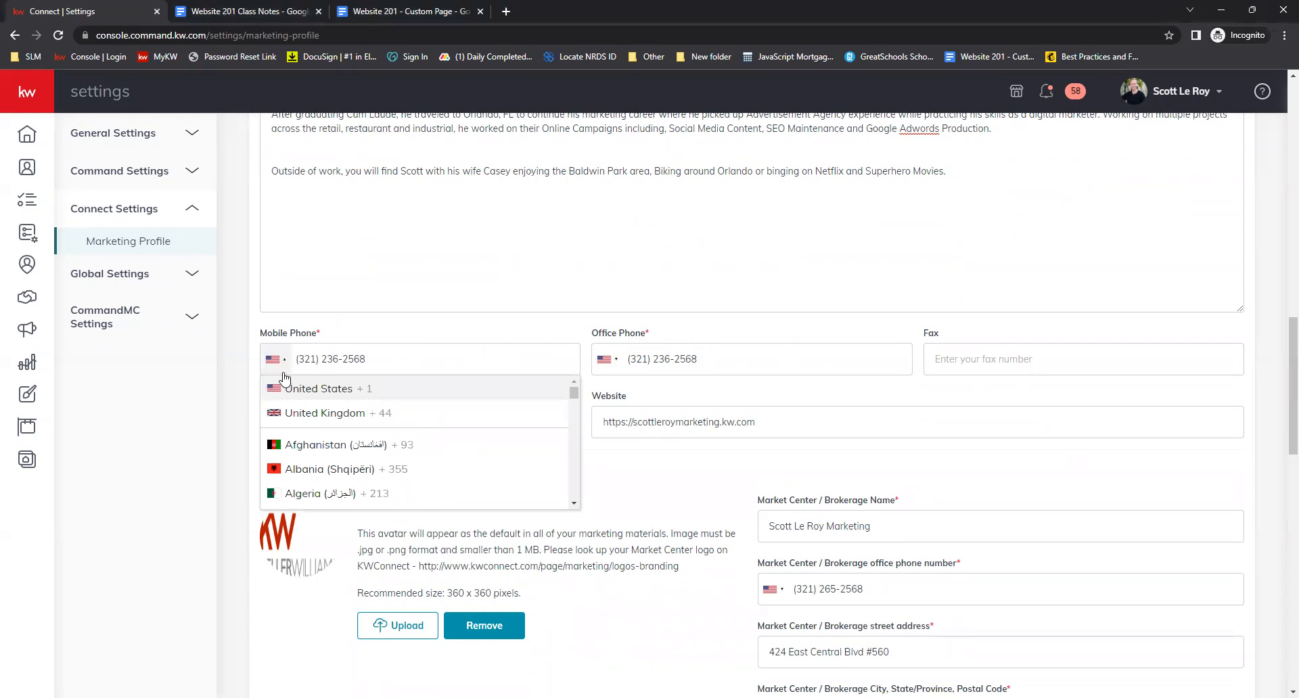
click(253, 341)
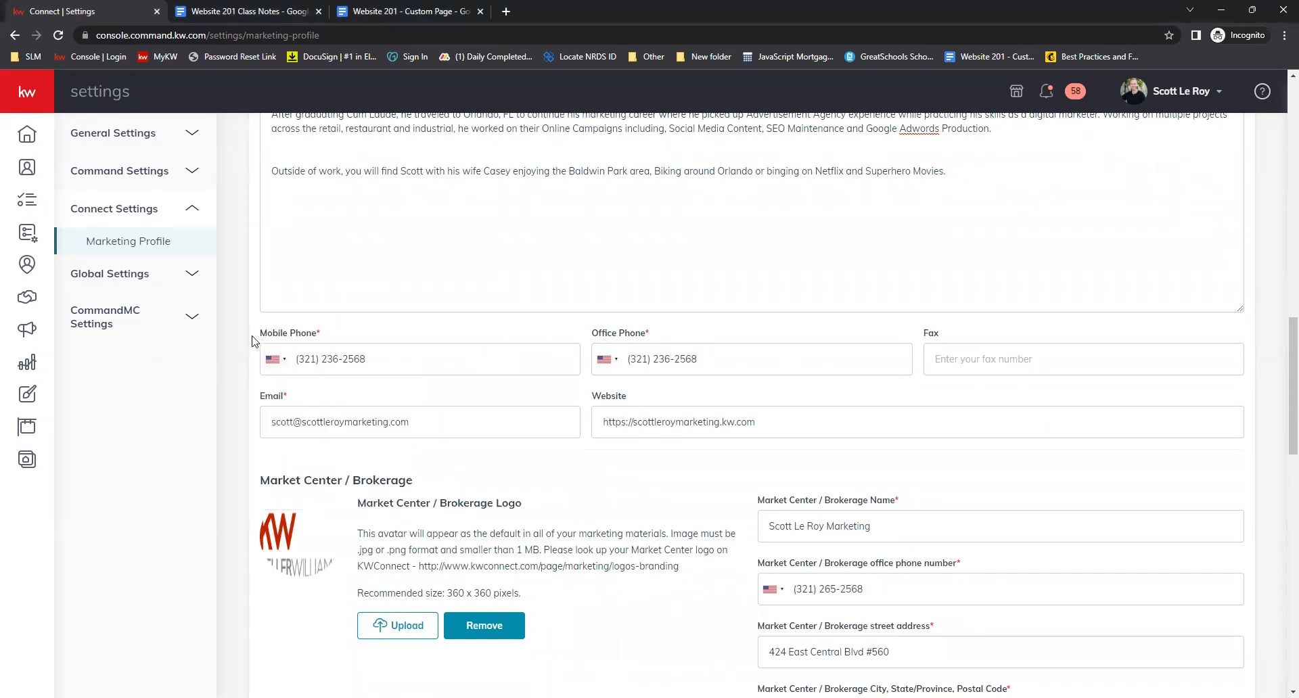
scroll(253, 340, down, 1)
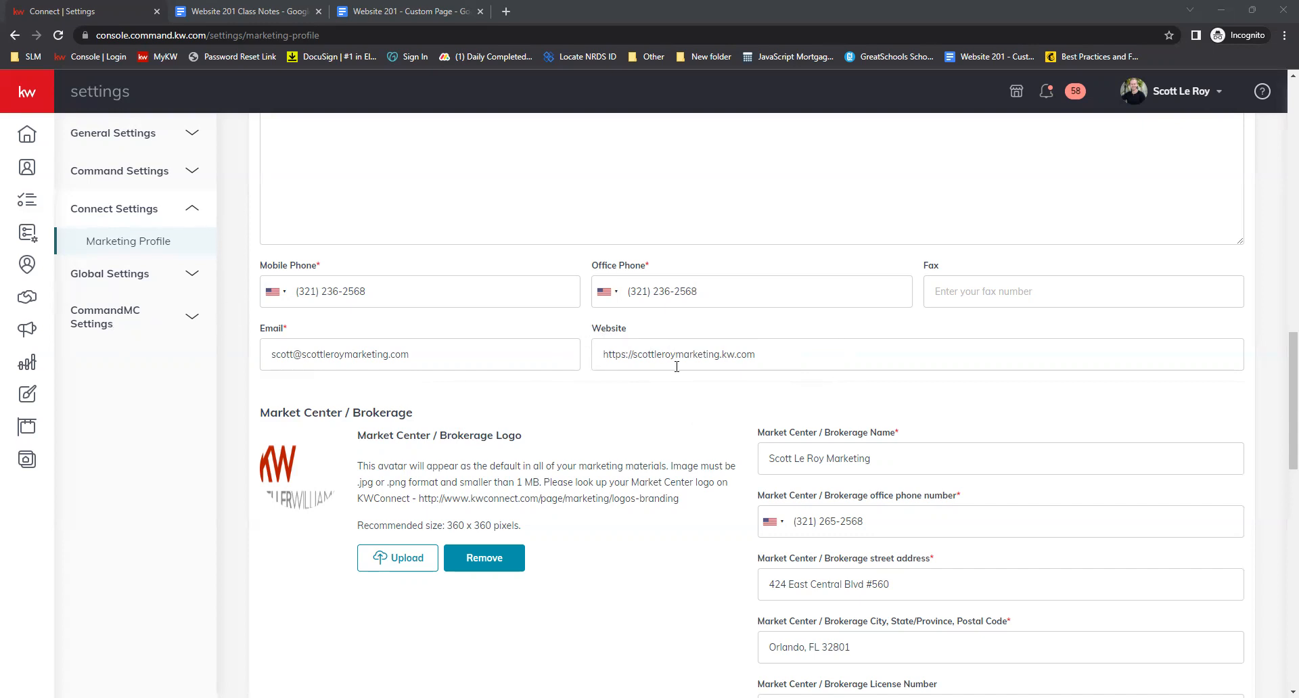
Review the Market Center / Brokerage, Compliance and Legal Footer Links sections
scroll(634, 357, down, 1)
scroll(635, 357, down, 1)
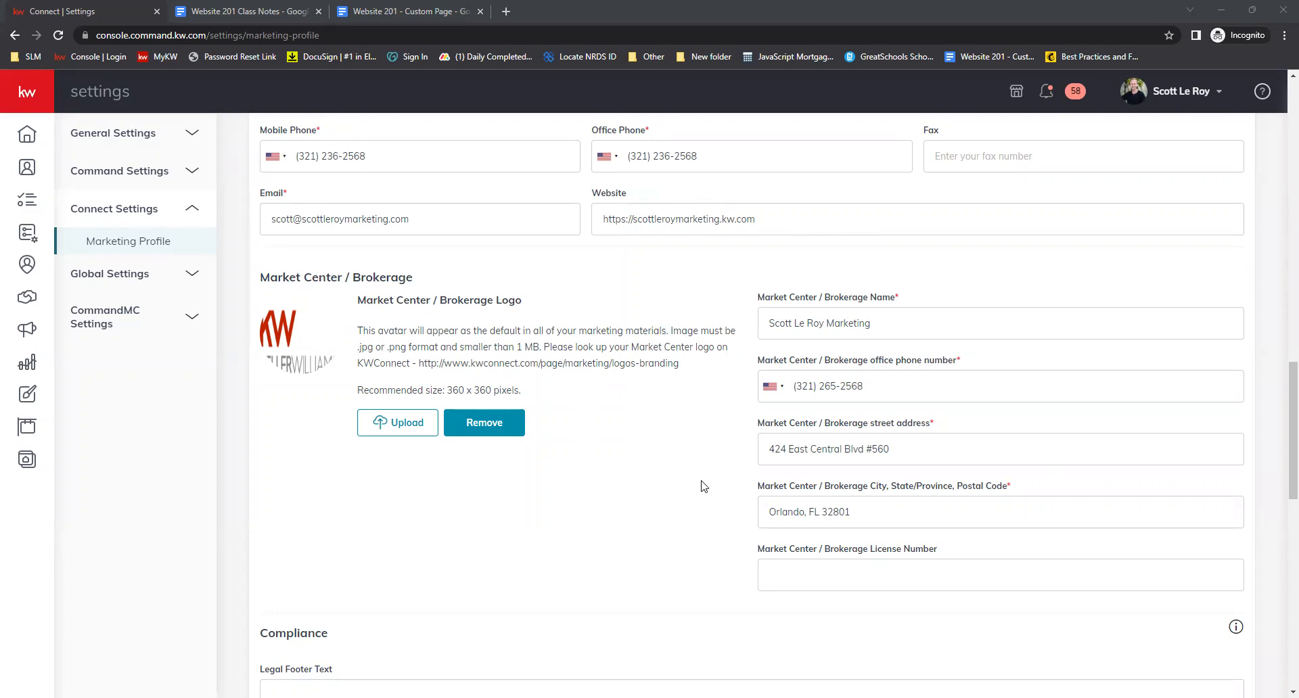
scroll(598, 258, down, 4)
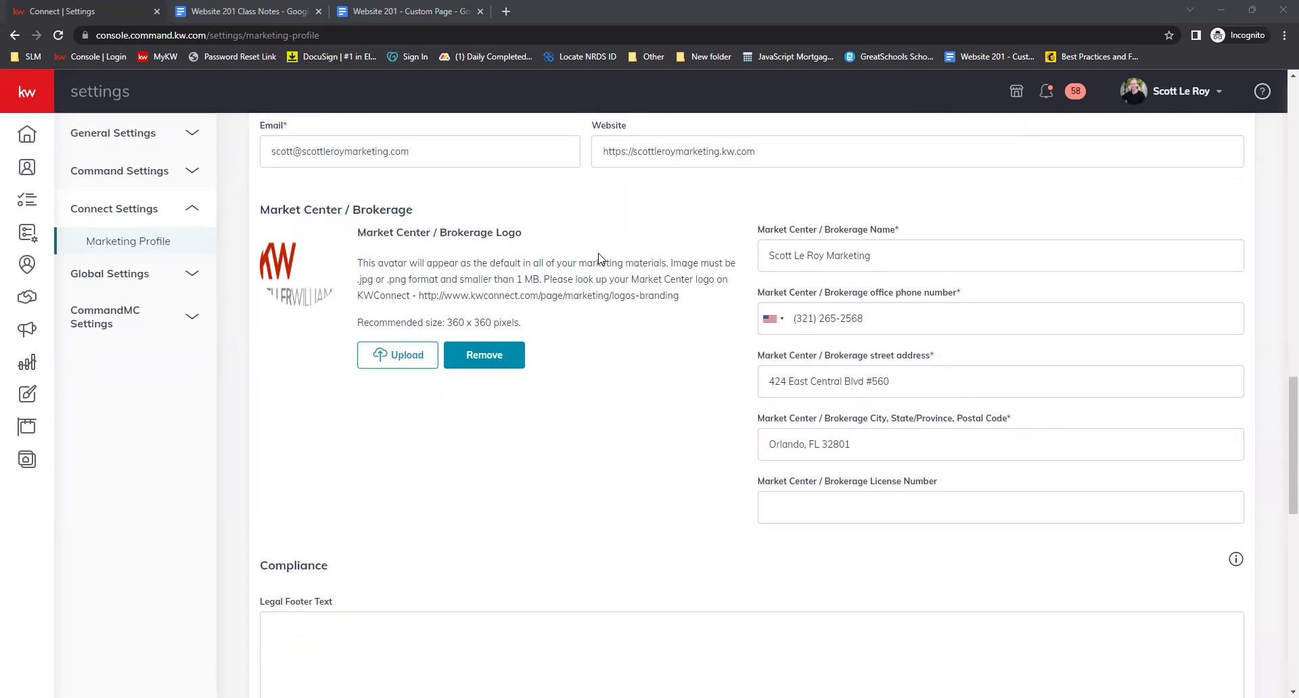
scroll(589, 246, down, 1)
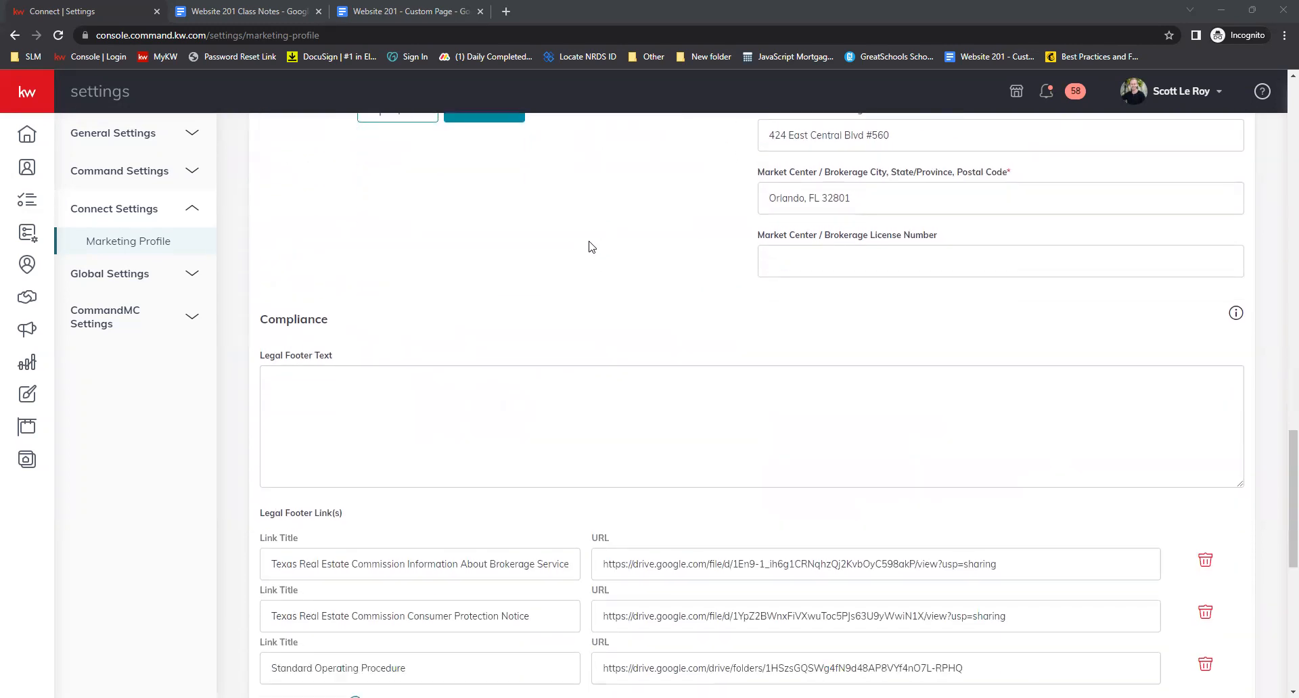
scroll(583, 238, up, 2)
scroll(583, 239, up, 2)
scroll(583, 241, down, 5)
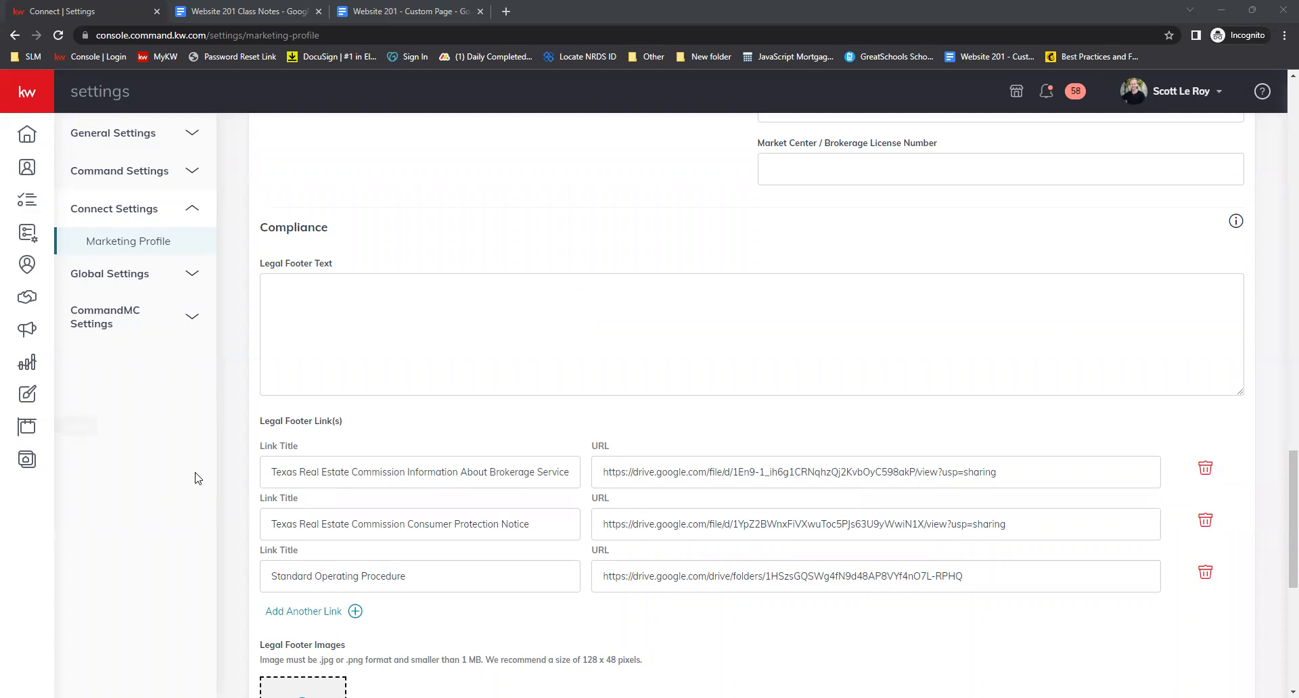
scroll(587, 420, down, 1)
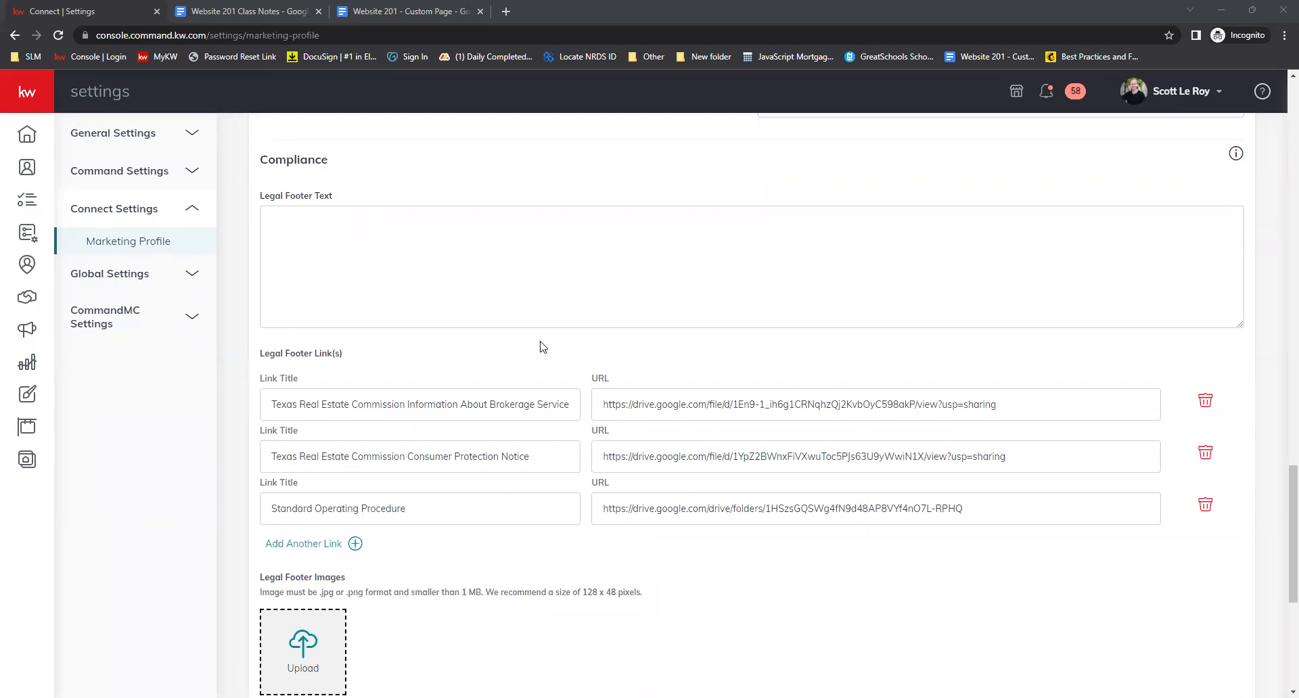
scroll(592, 409, down, 1)
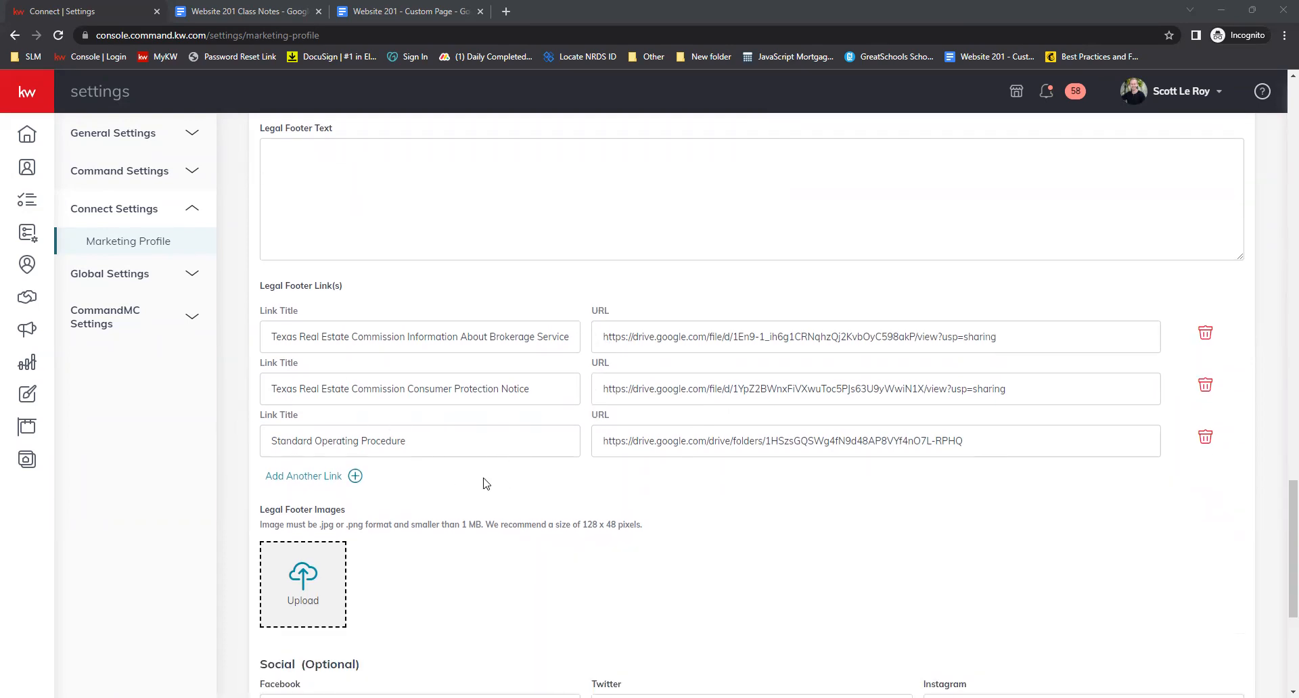
scroll(486, 486, down, 2)
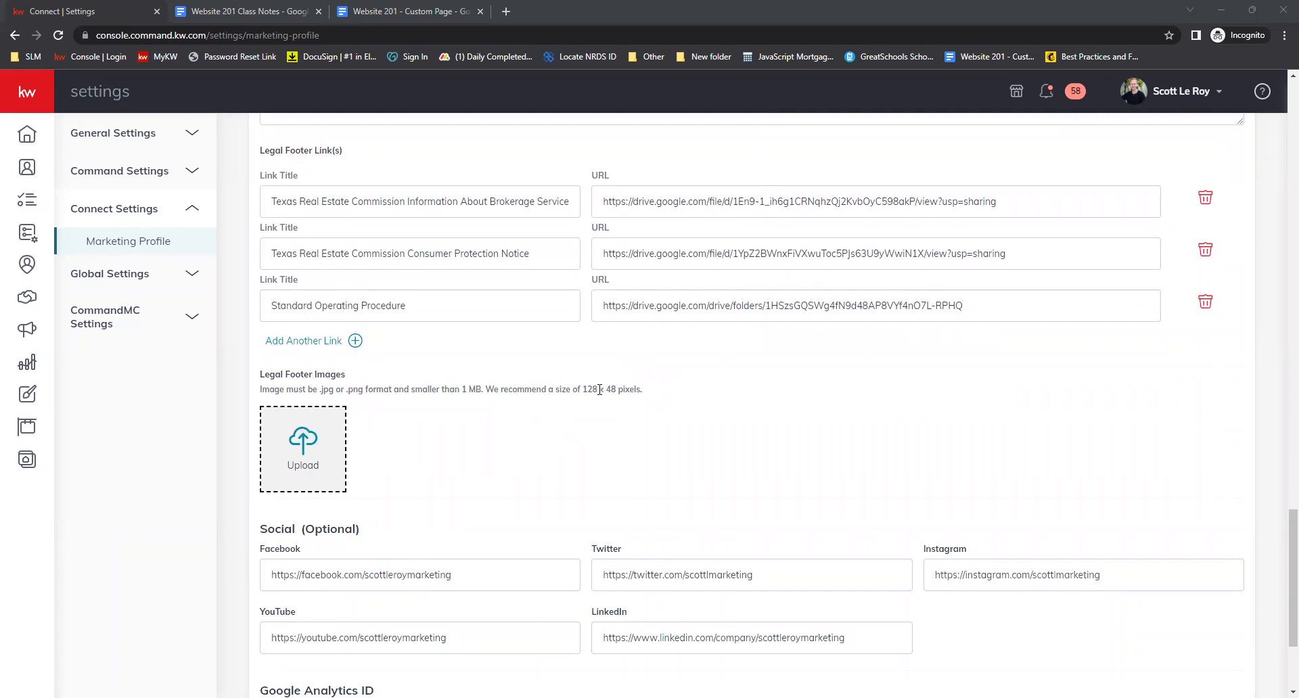
Examine the recommended legal footer image size and the Social and Google Analytics sections
drag(581, 392, 620, 392)
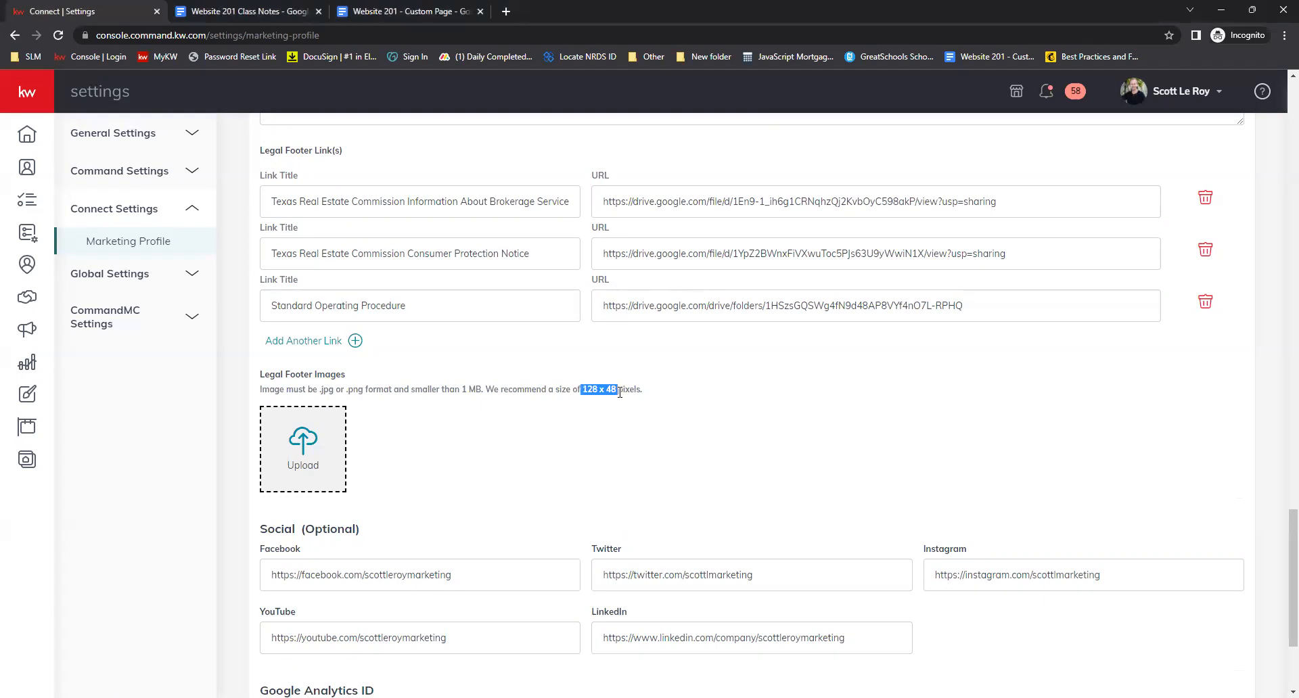
click(530, 438)
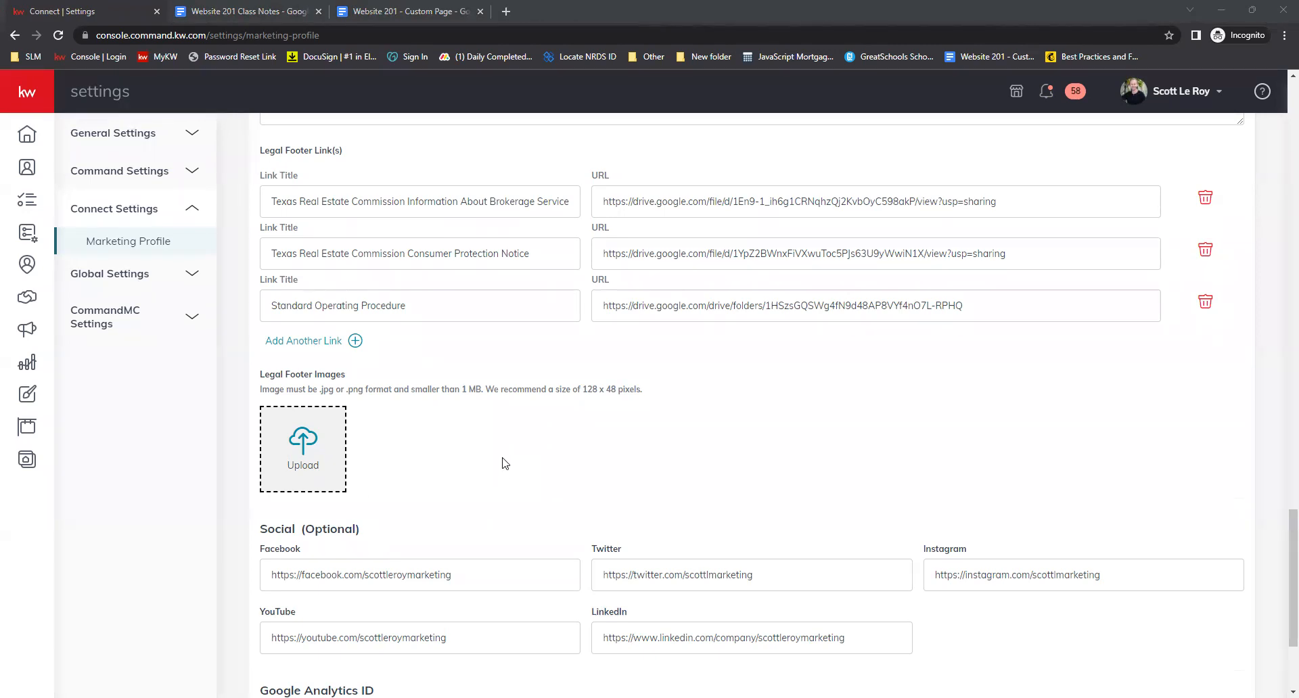
scroll(528, 406, down, 2)
scroll(547, 368, down, 1)
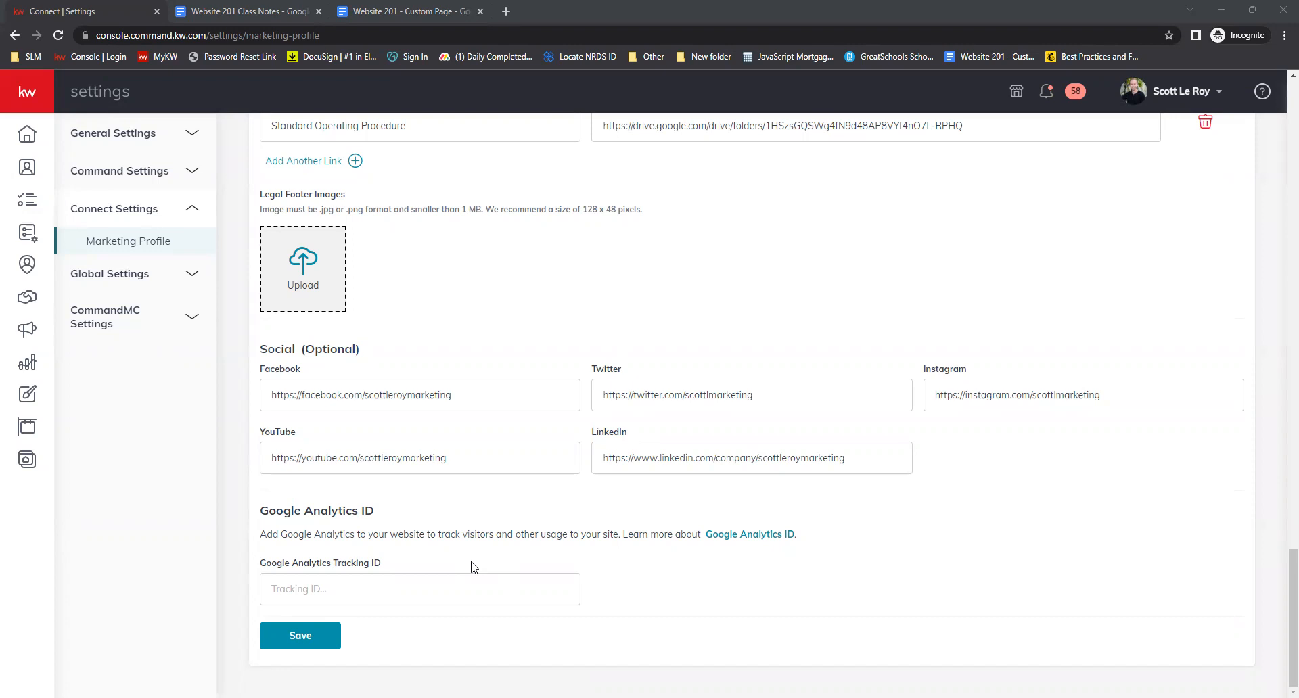
Save the Marketing Profile and close the confirmation dialog
click(300, 636)
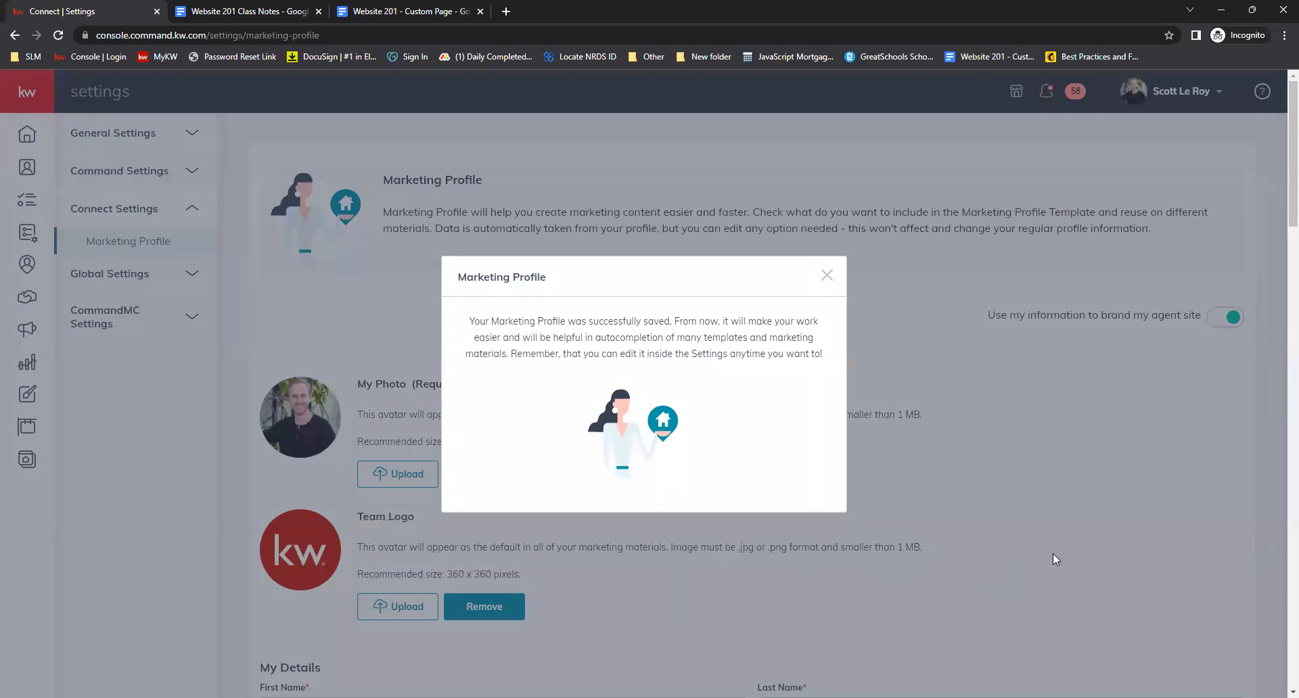
drag(459, 327, 679, 322)
click(758, 410)
click(825, 278)
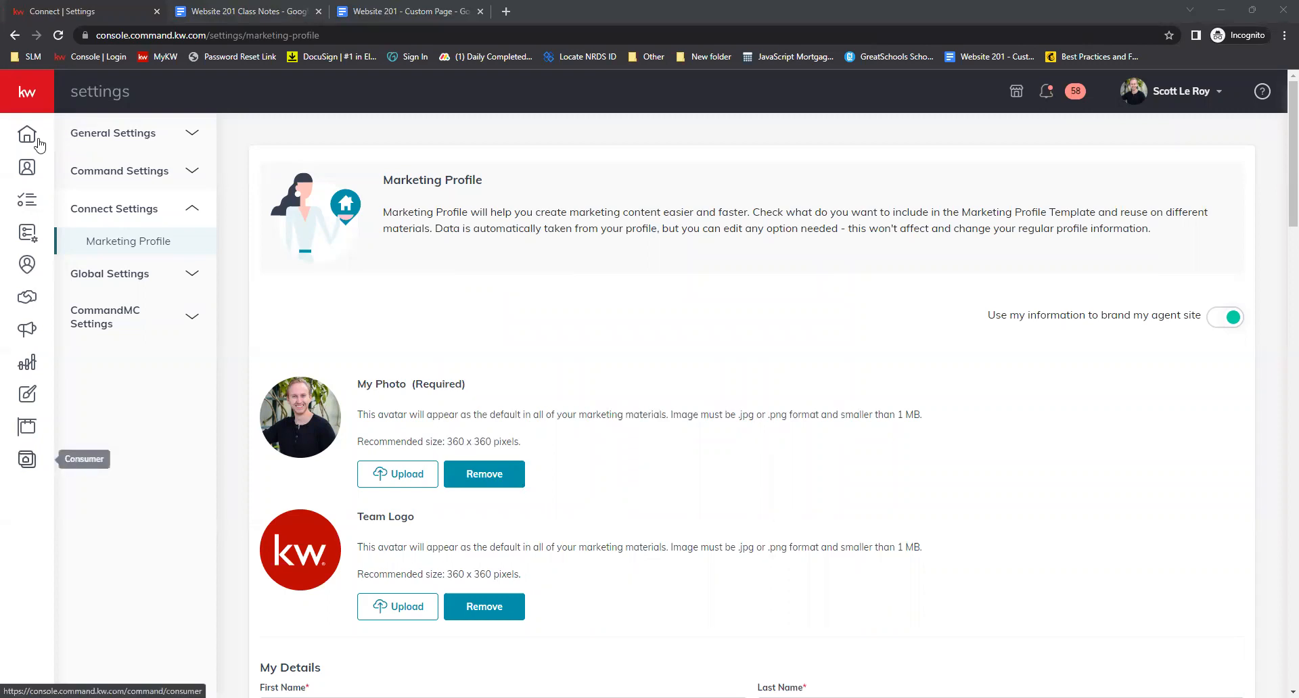
Go to Consumer agent site pages and create a new page on the agent site
click(35, 95)
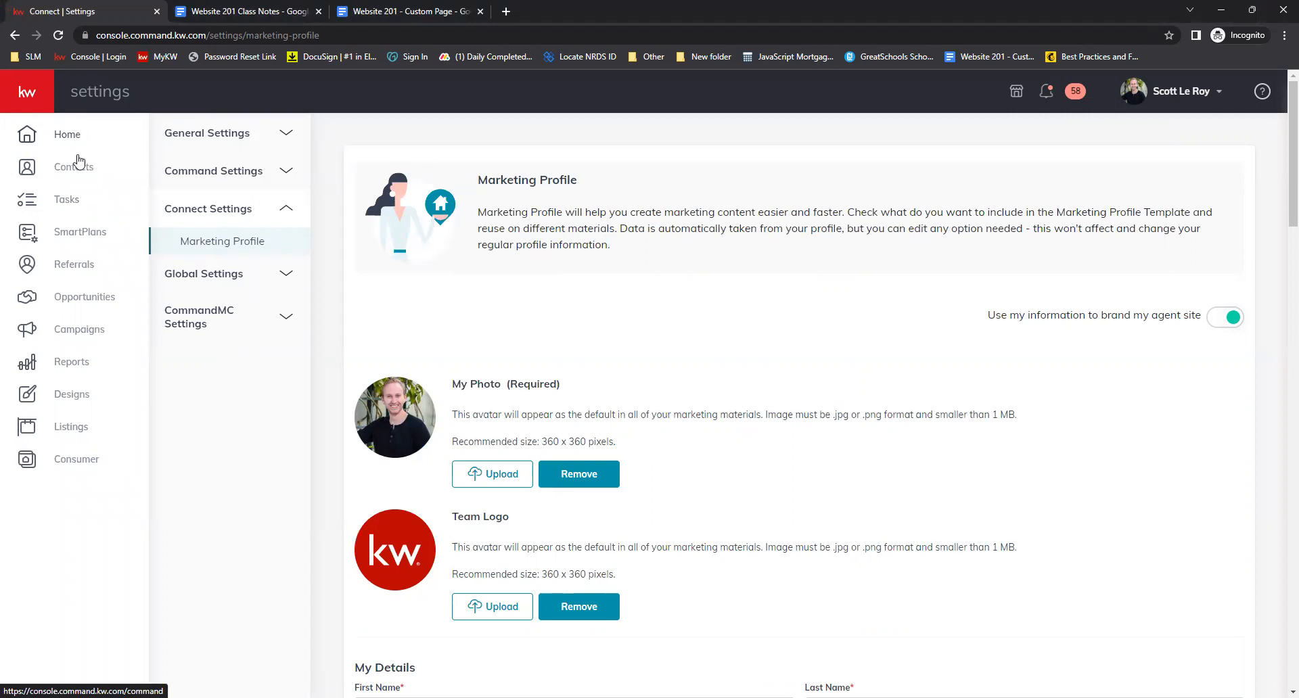
click(78, 466)
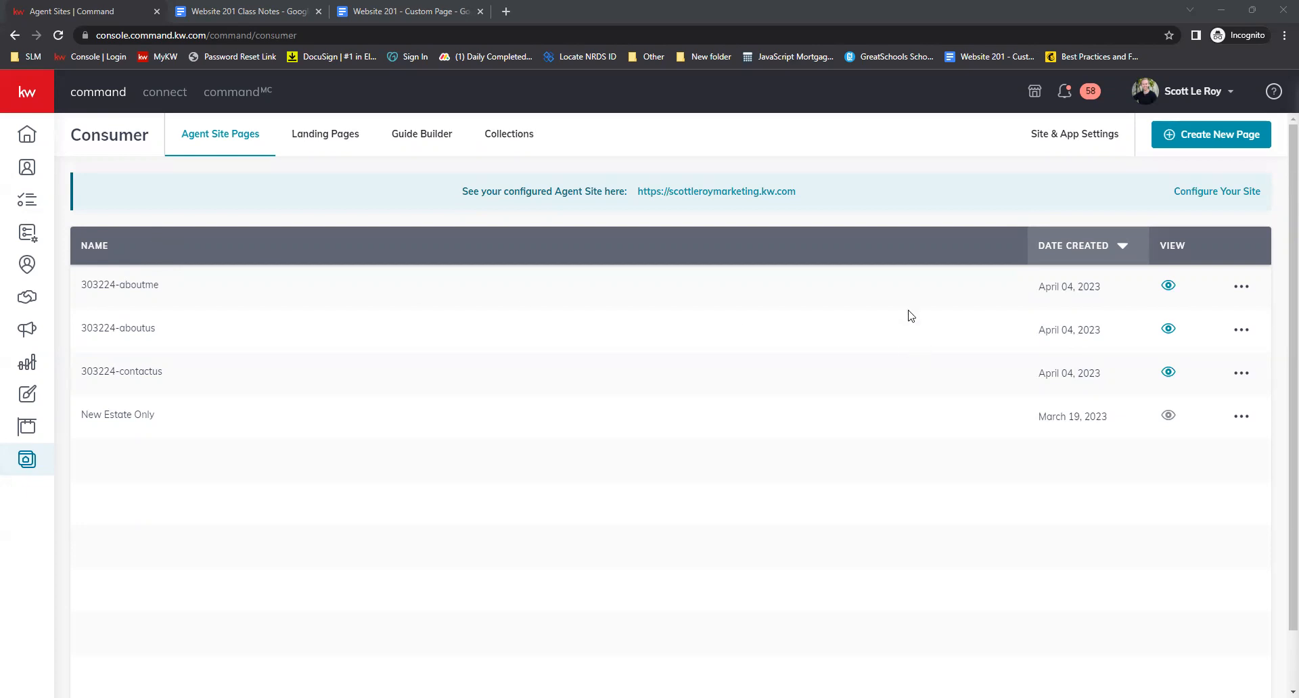
click(1231, 139)
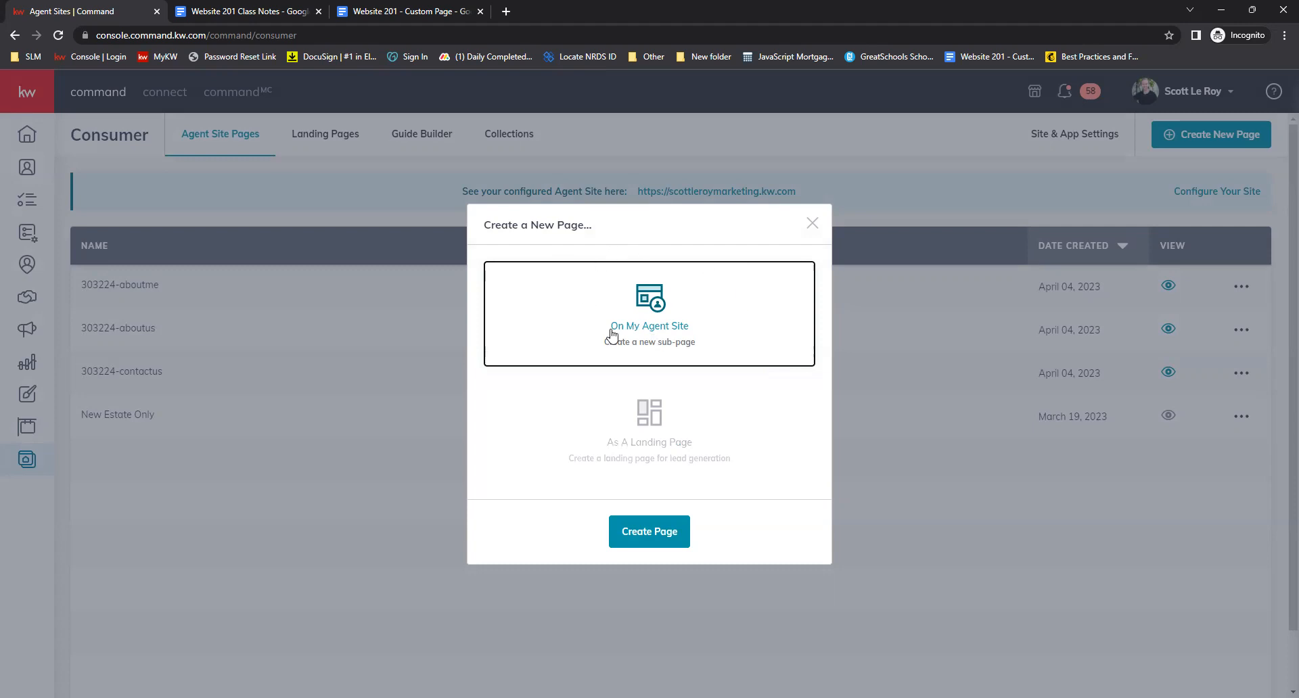
click(653, 530)
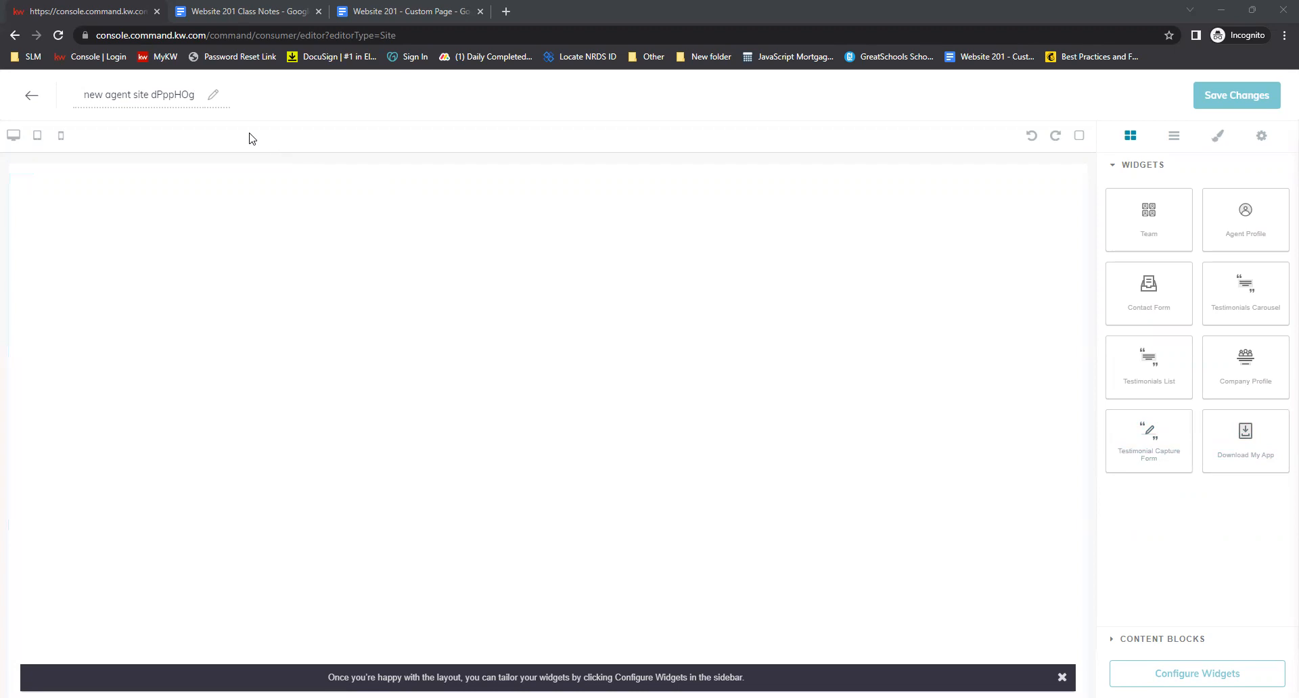
Rename the new page as Download My APP
click(158, 98)
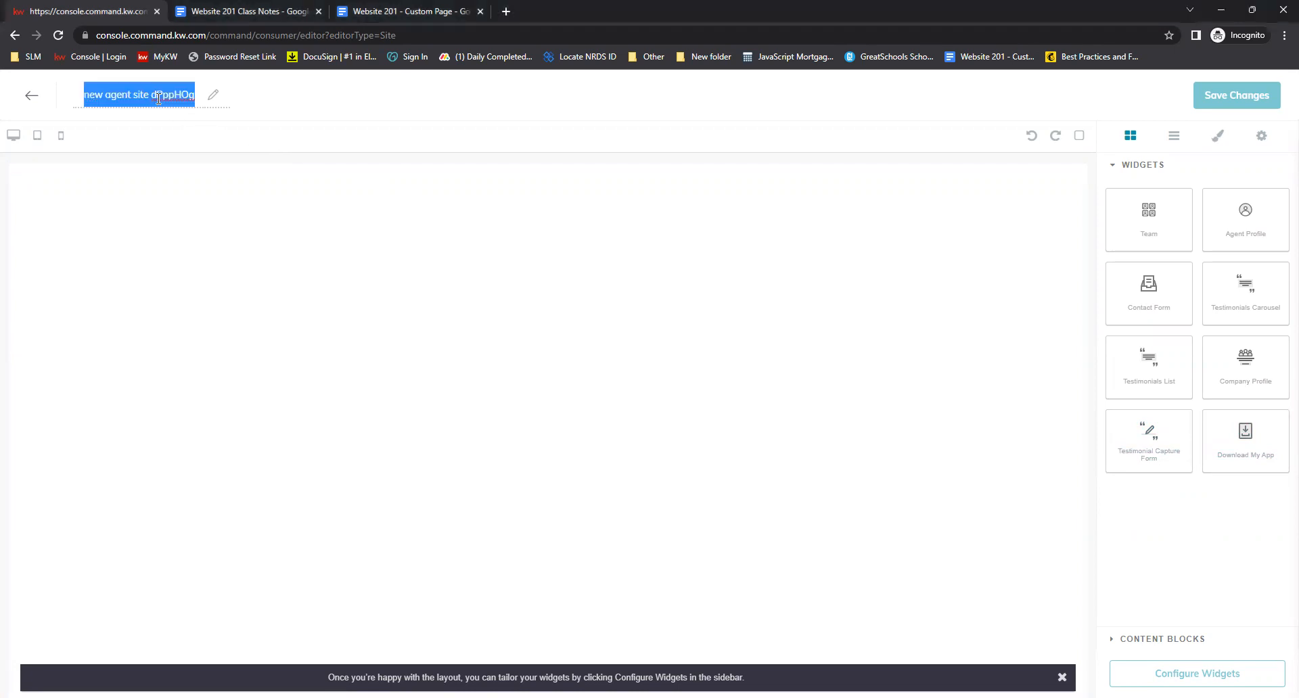
text(Download My S)
key(BackSpace)
text(APP)
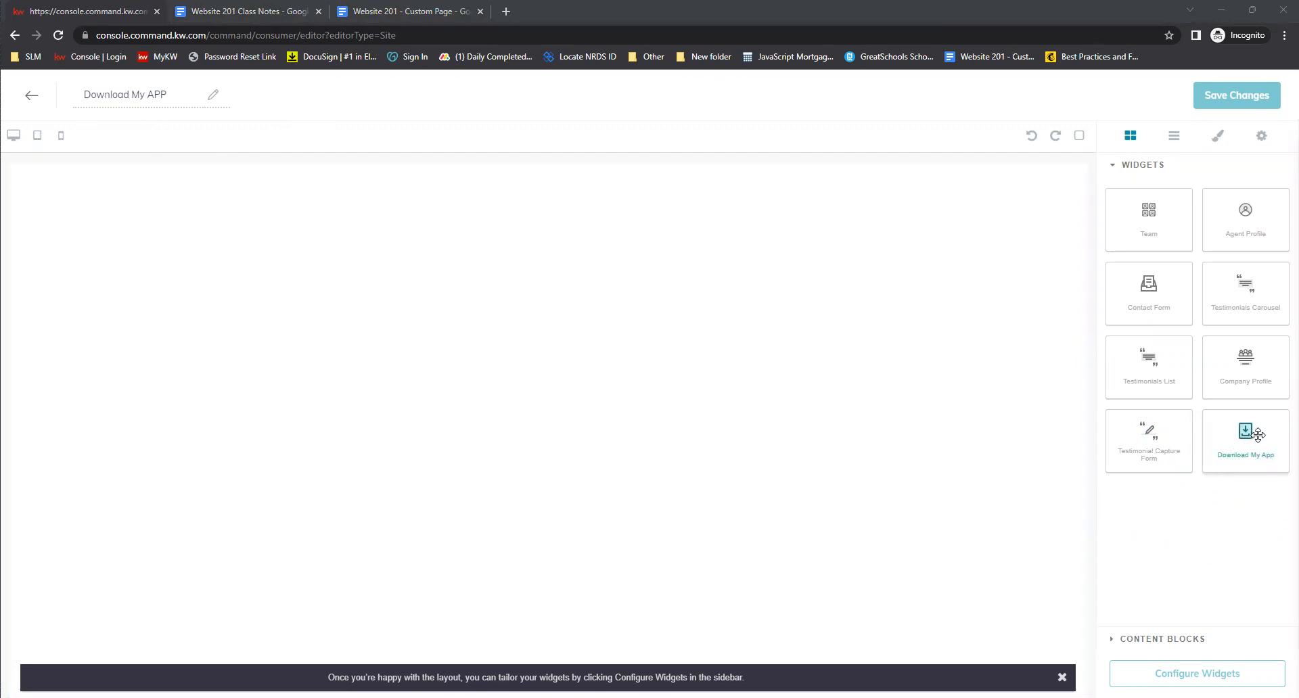
Add the Download My App widget to the page and save and apply its default configuration
drag(1258, 434, 478, 209)
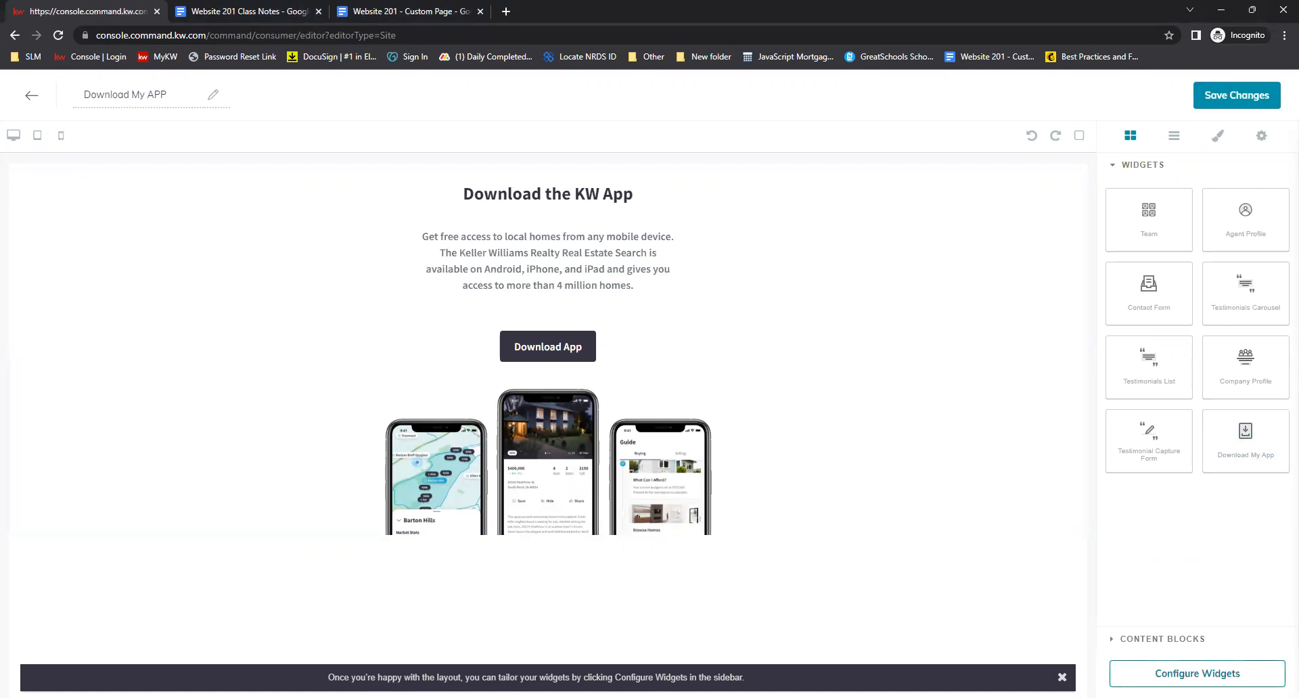
click(1195, 673)
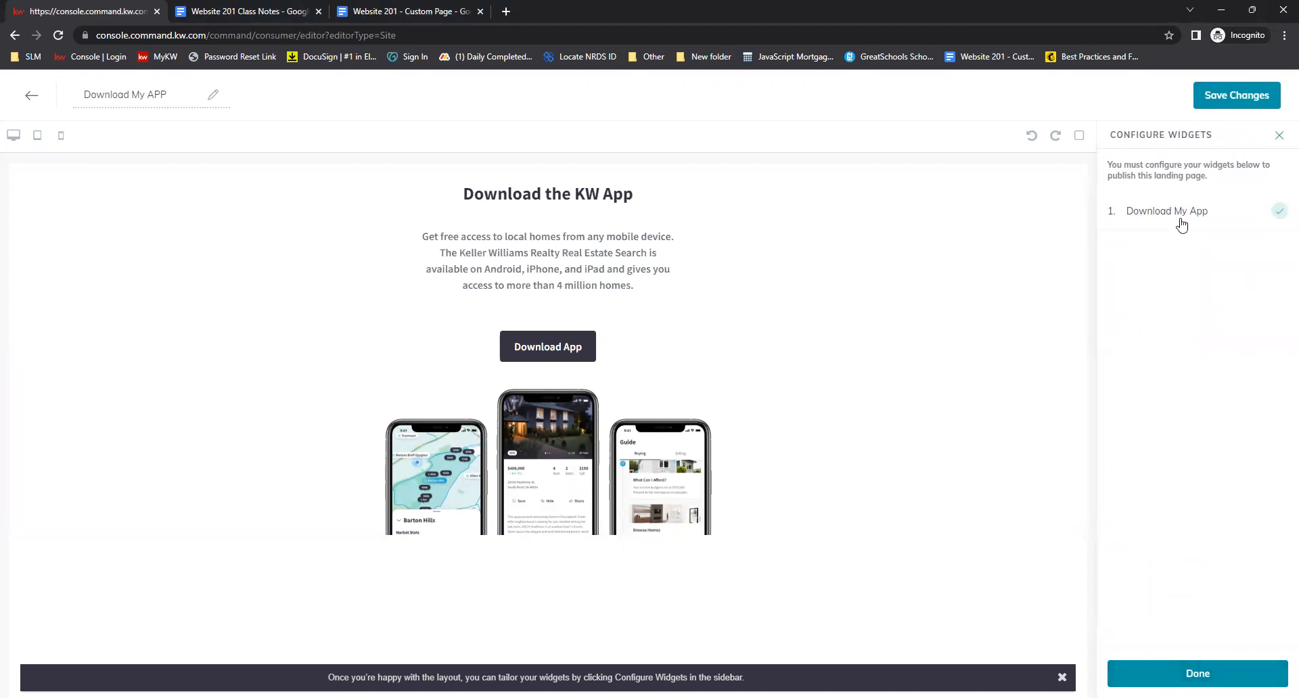
click(1181, 223)
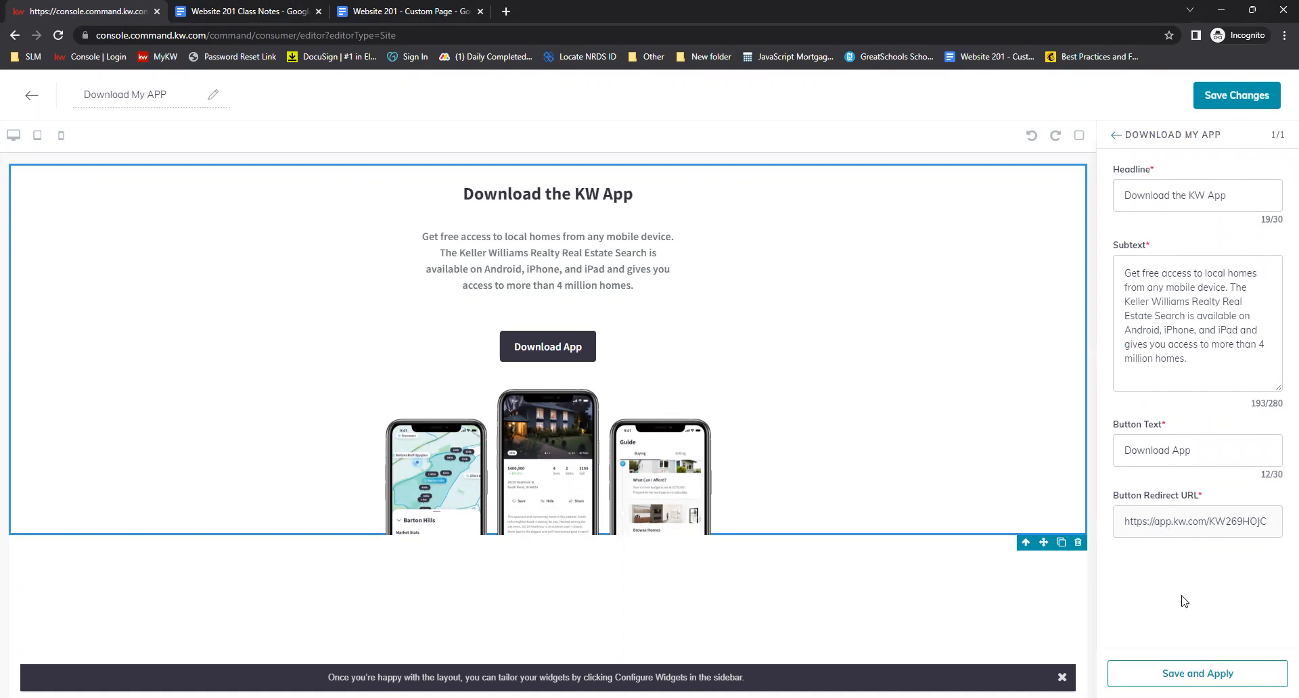
click(1165, 671)
Save the page changes without continuing to site and app settings
click(1252, 99)
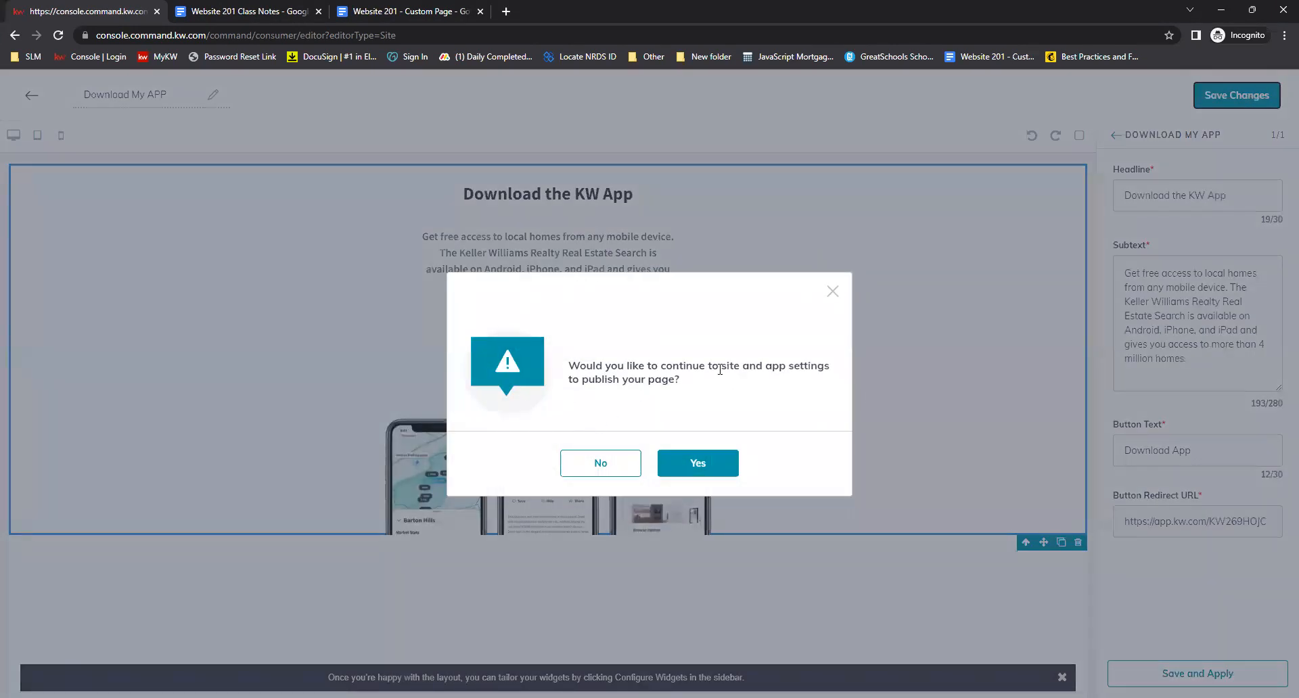
click(607, 468)
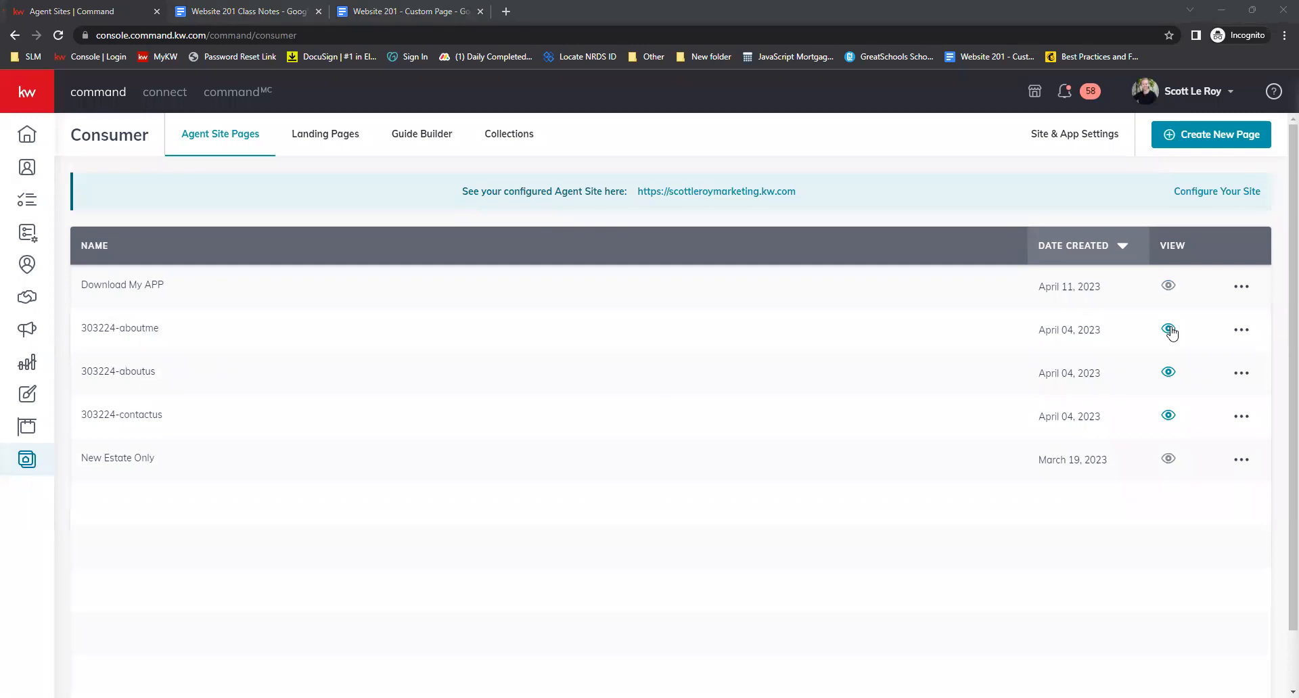
Create another agent site page and name it Mortgage Calculator
click(1211, 138)
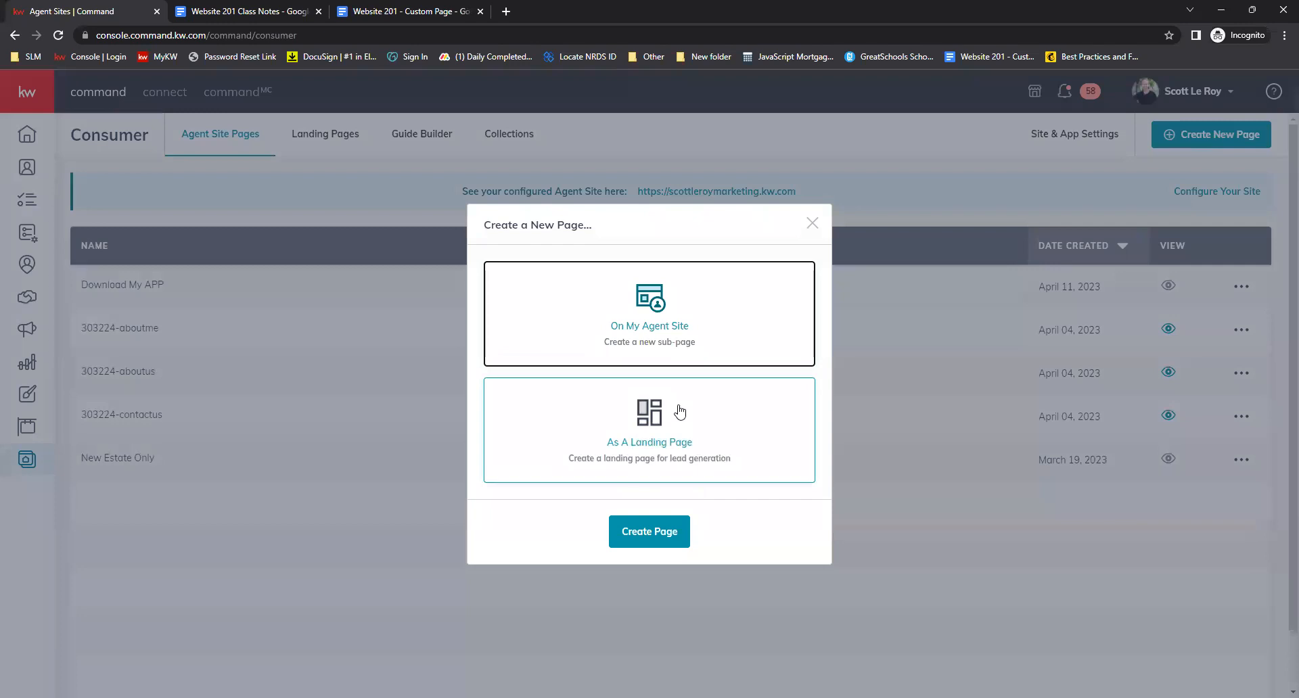
click(659, 533)
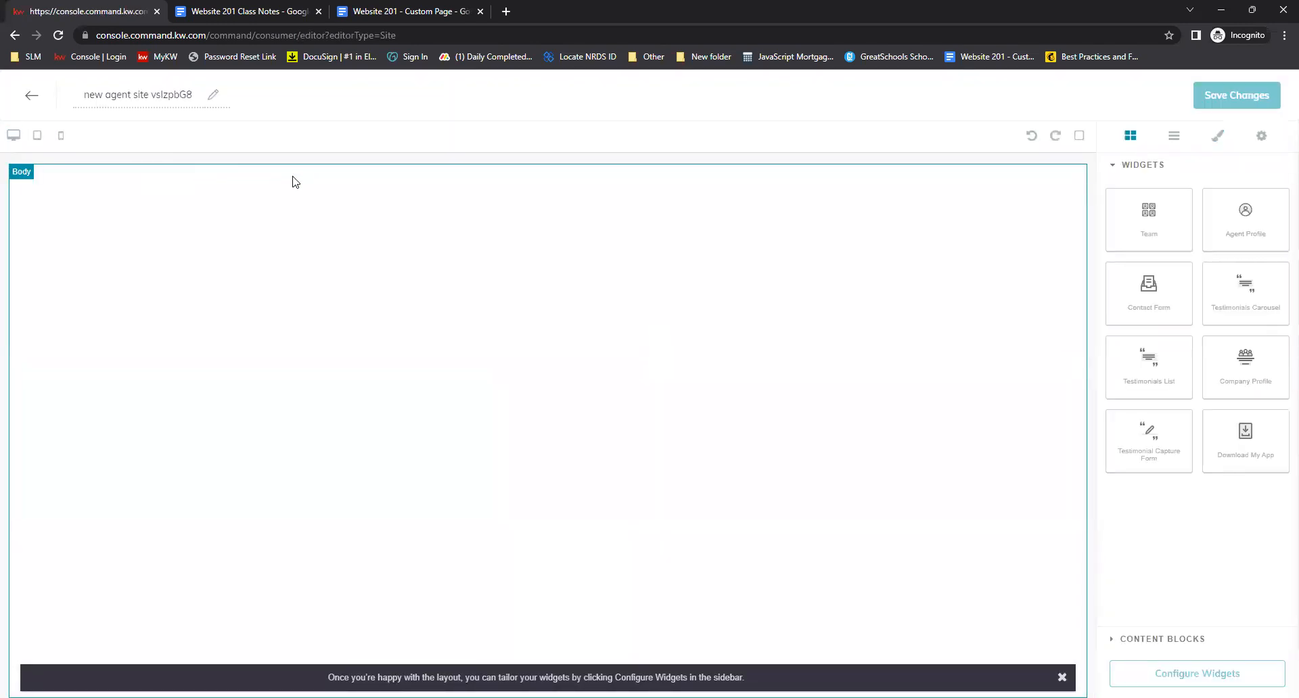
click(176, 99)
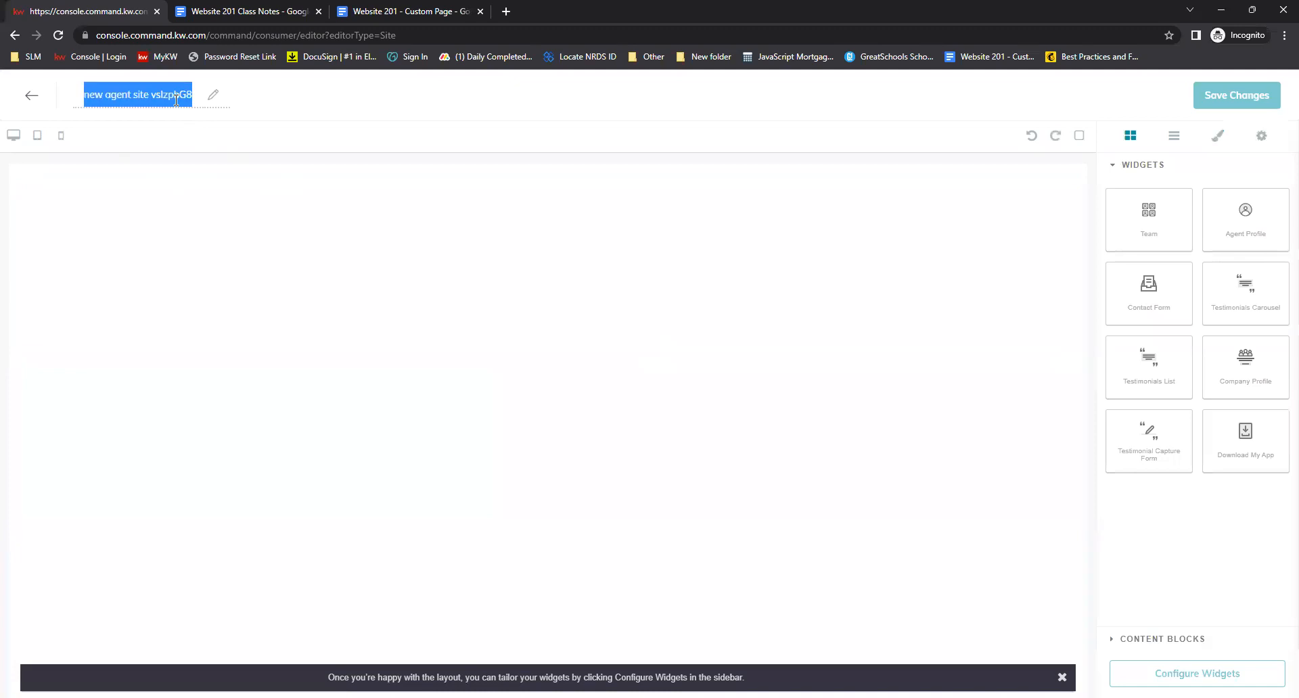
text(Mortgage C)
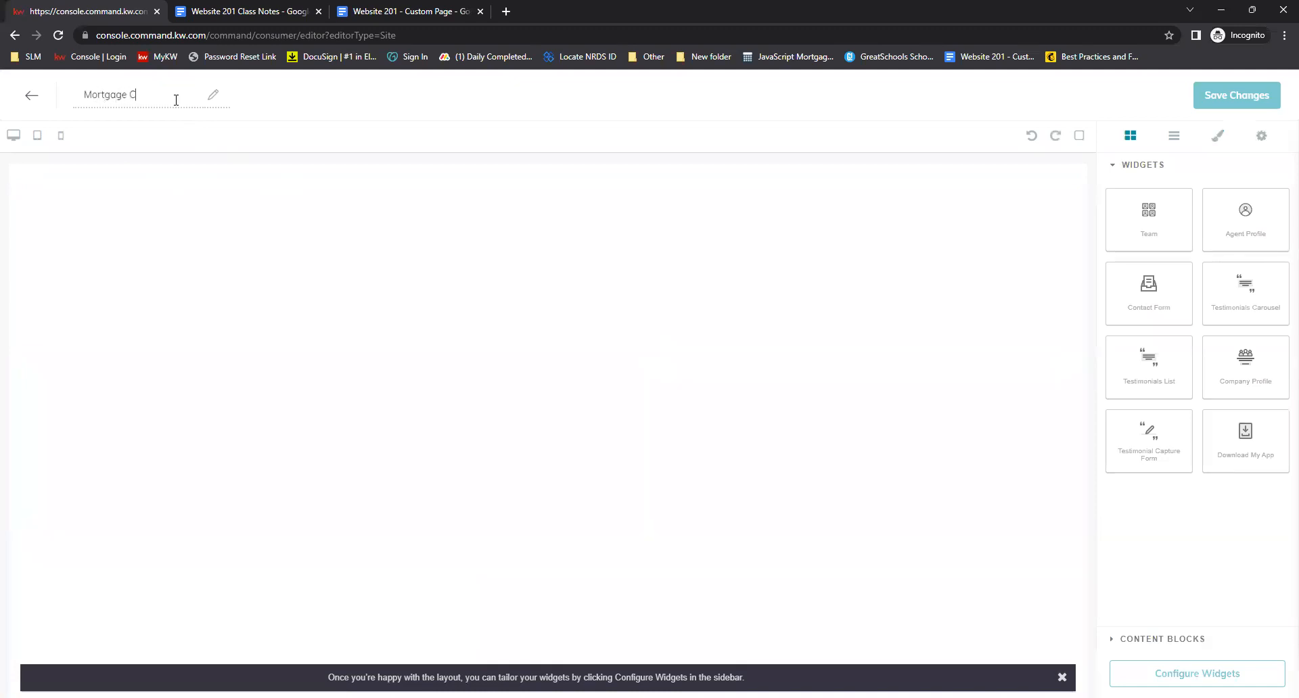
text(alculator)
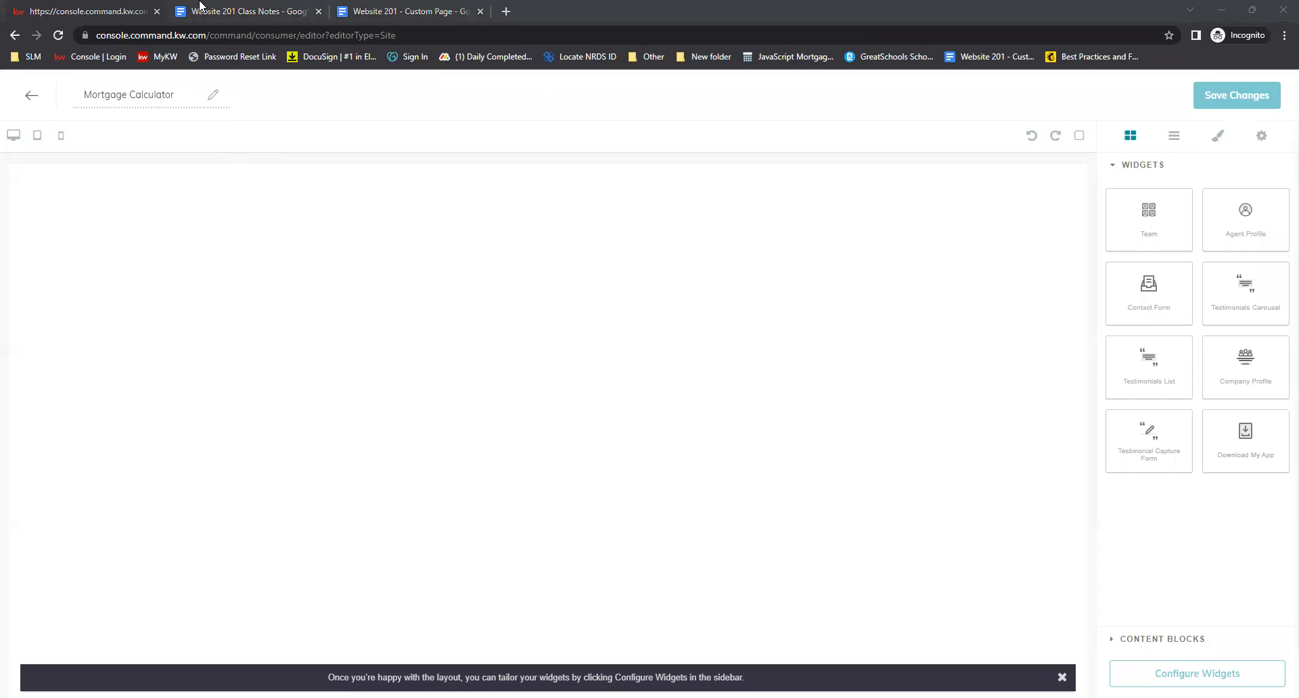
Switch to the class notes document and select the mortgage calculator embed code
click(261, 15)
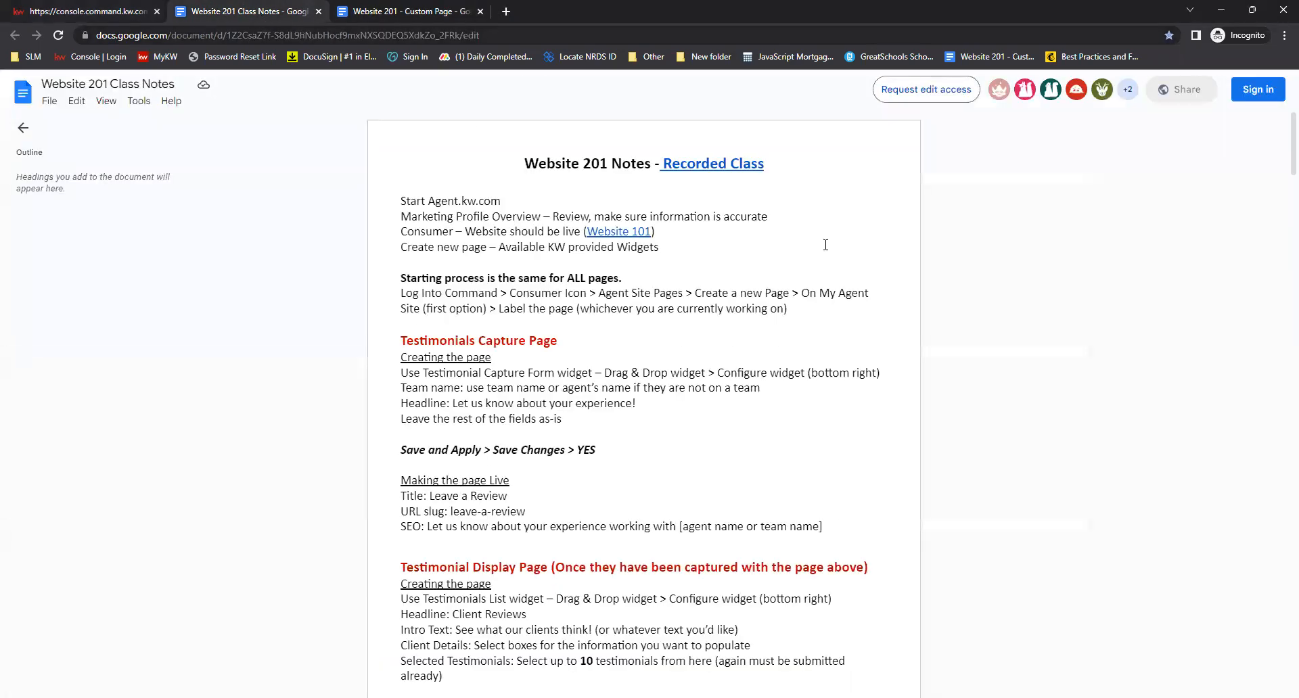
scroll(825, 329, down, 8)
scroll(824, 327, down, 4)
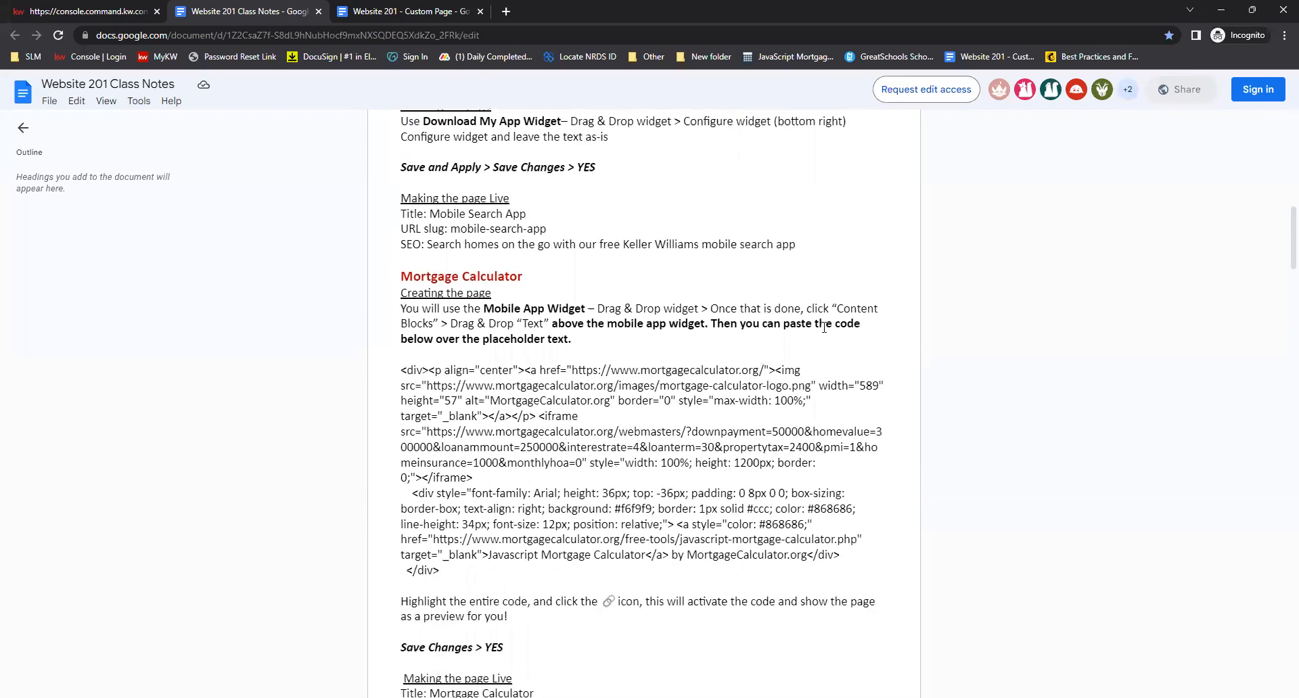
scroll(824, 328, down, 1)
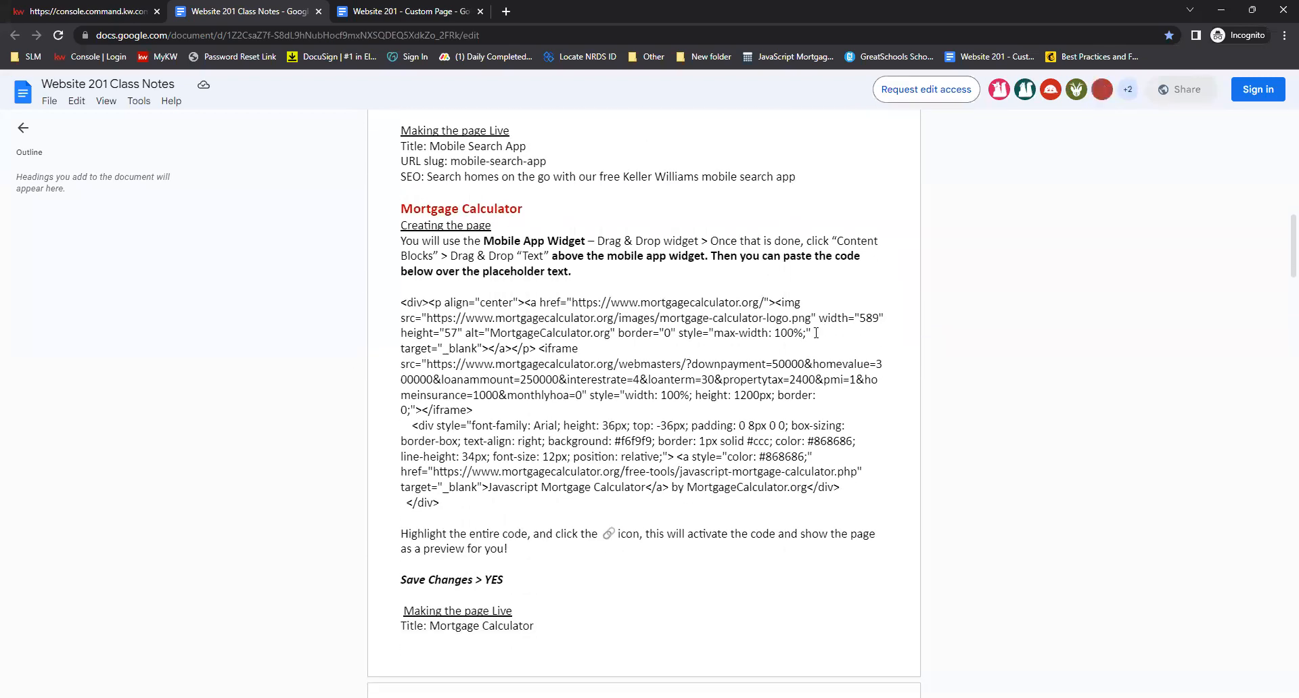
drag(394, 299, 641, 508)
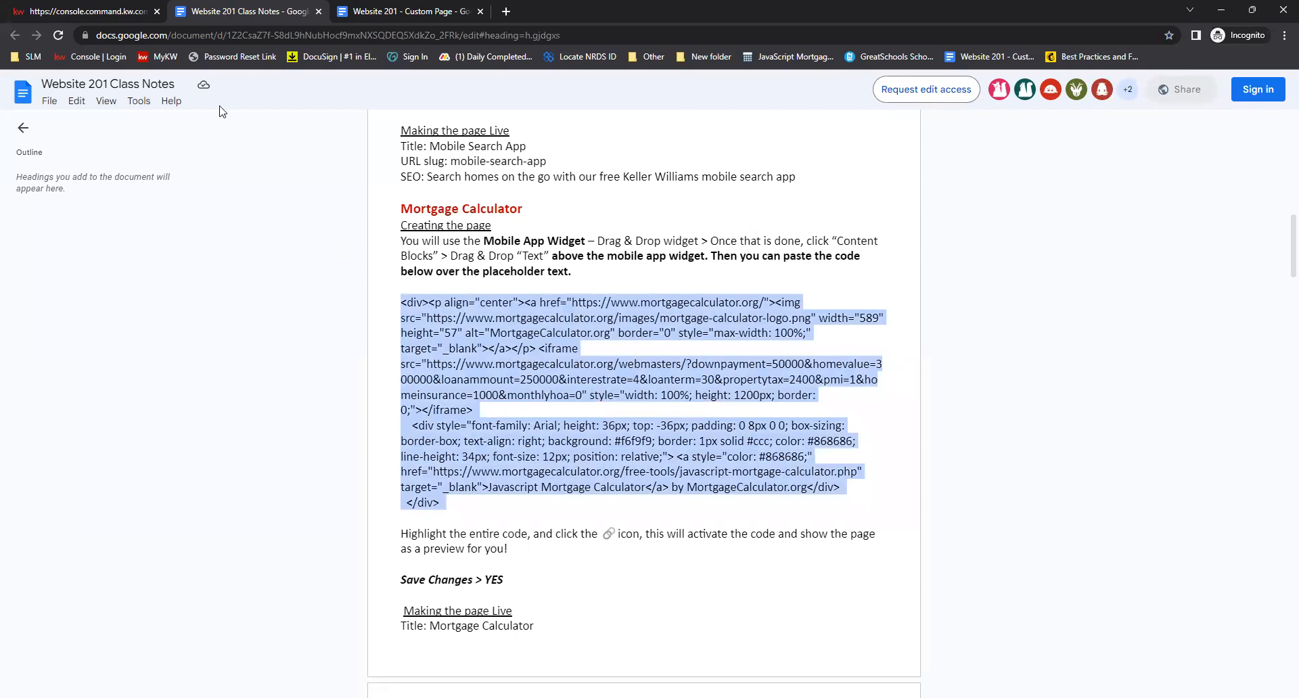
Return to the page editor and add a Text content block at the top of the page
click(109, 9)
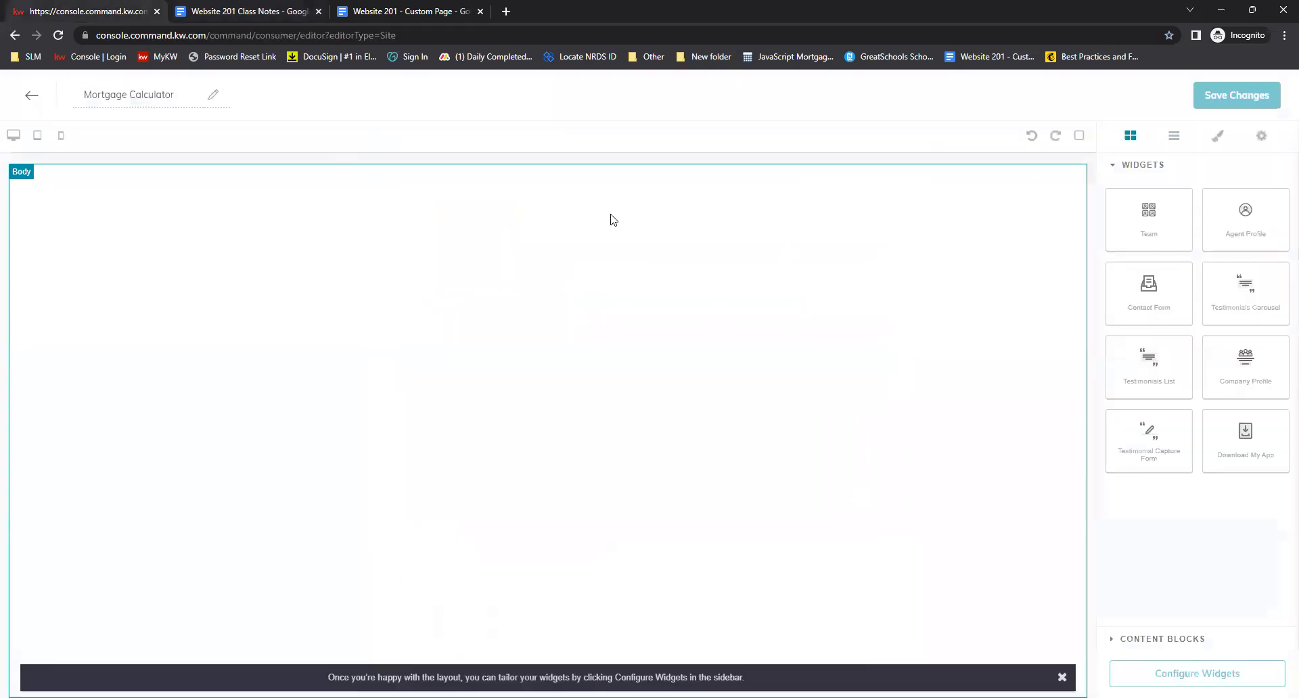
click(1133, 641)
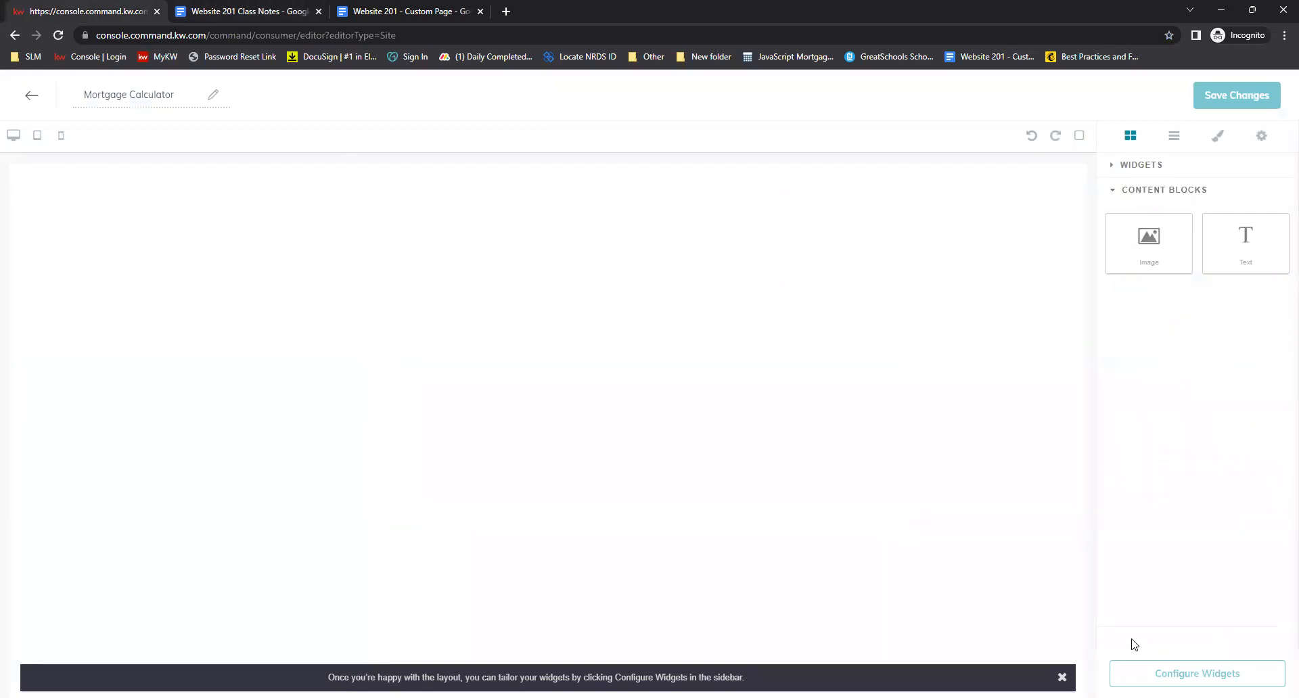
drag(1270, 232, 867, 219)
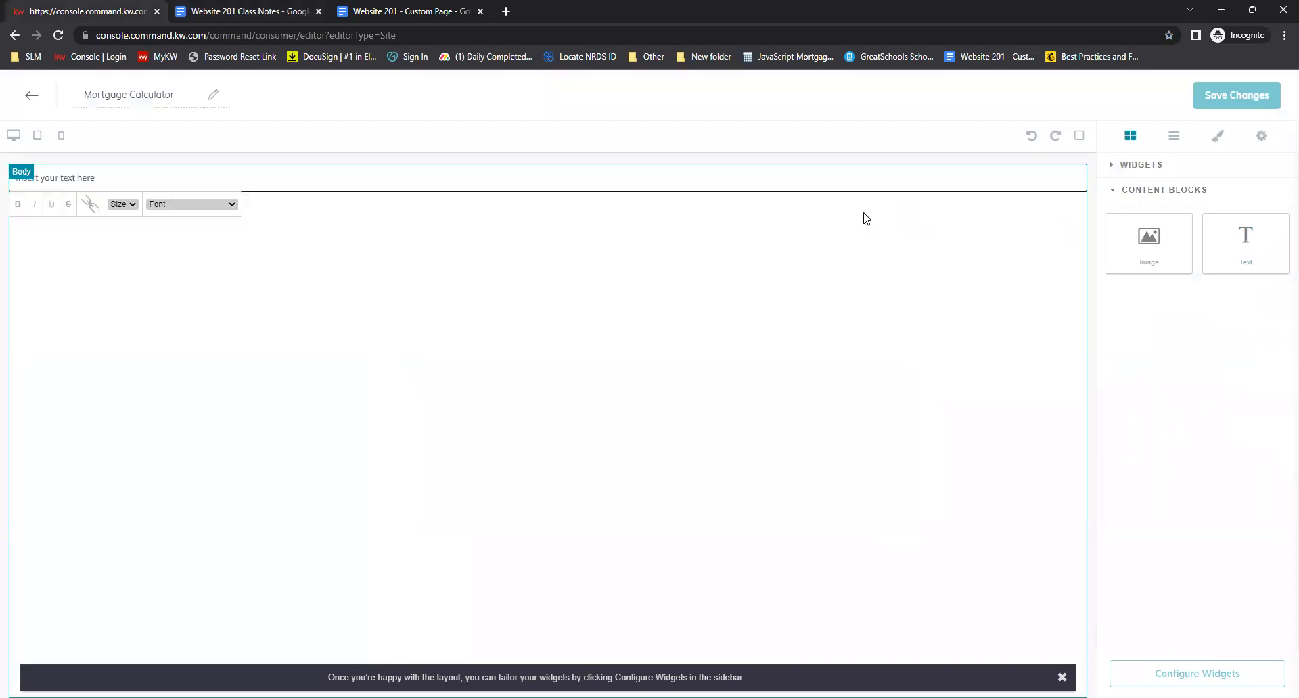
Place the Download My App widget below the text block
click(1109, 165)
click(622, 180)
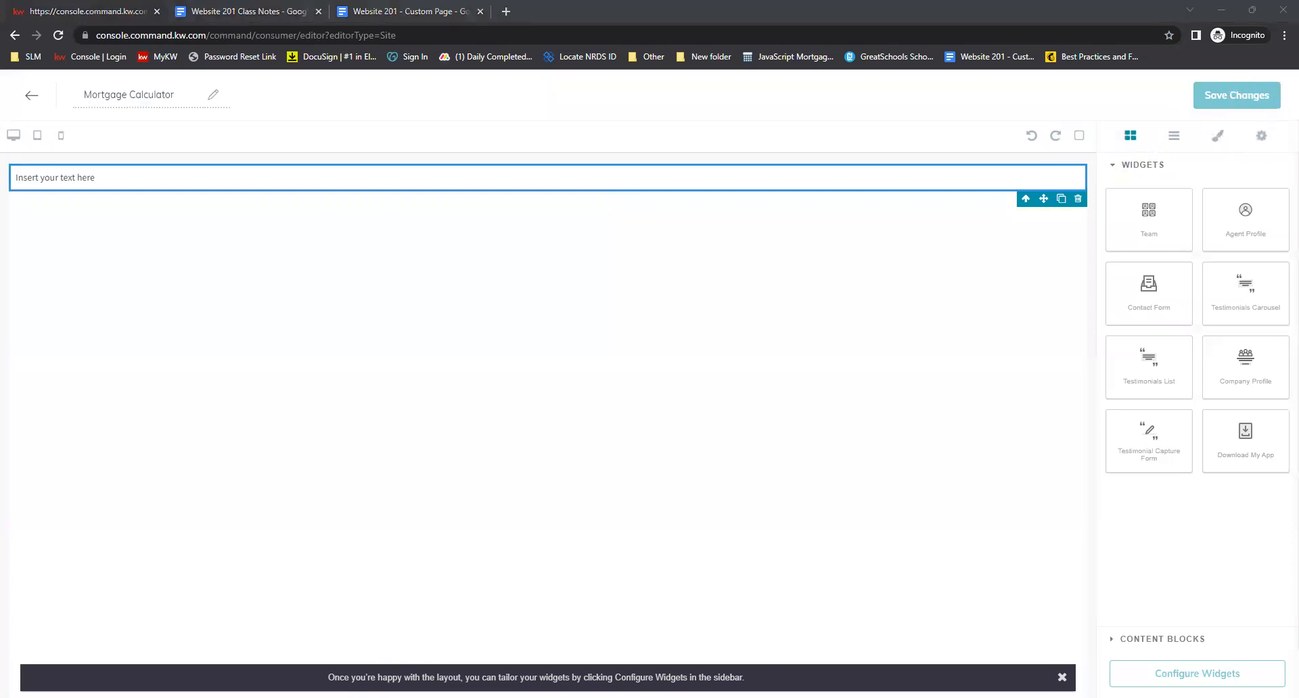
drag(1250, 433, 600, 376)
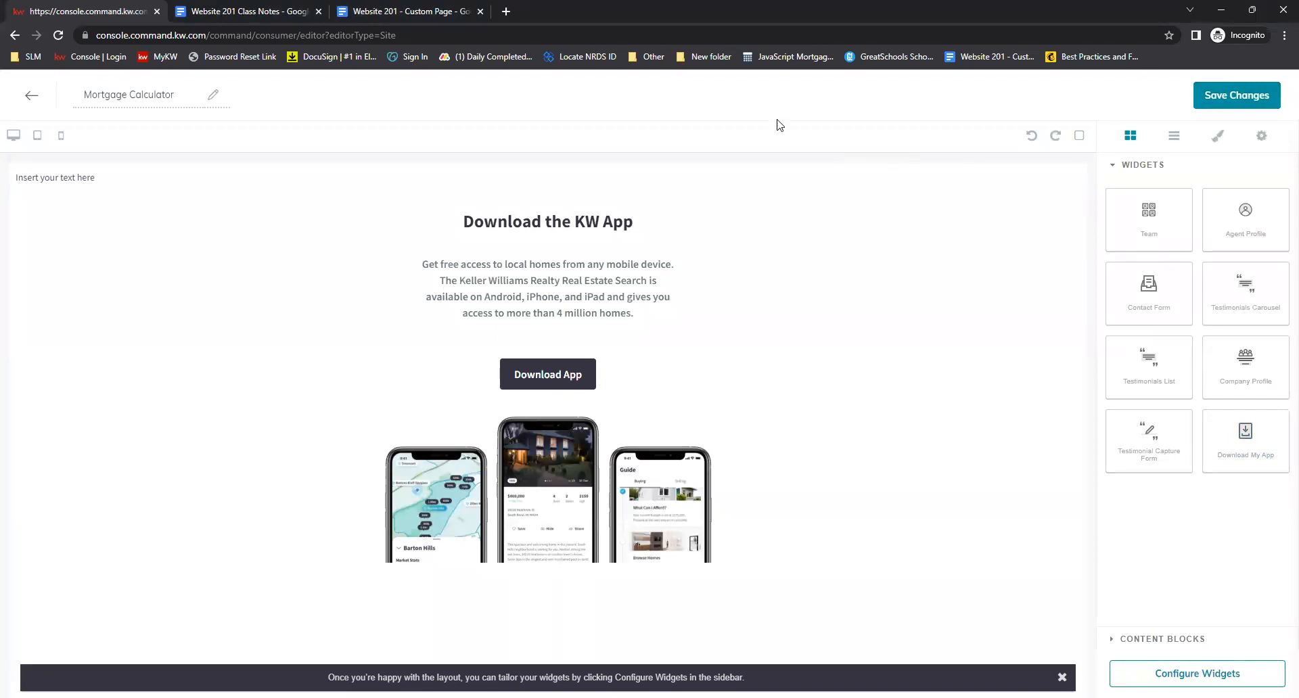
Copy the selected embed code from the class notes and return to the page editor
click(253, 12)
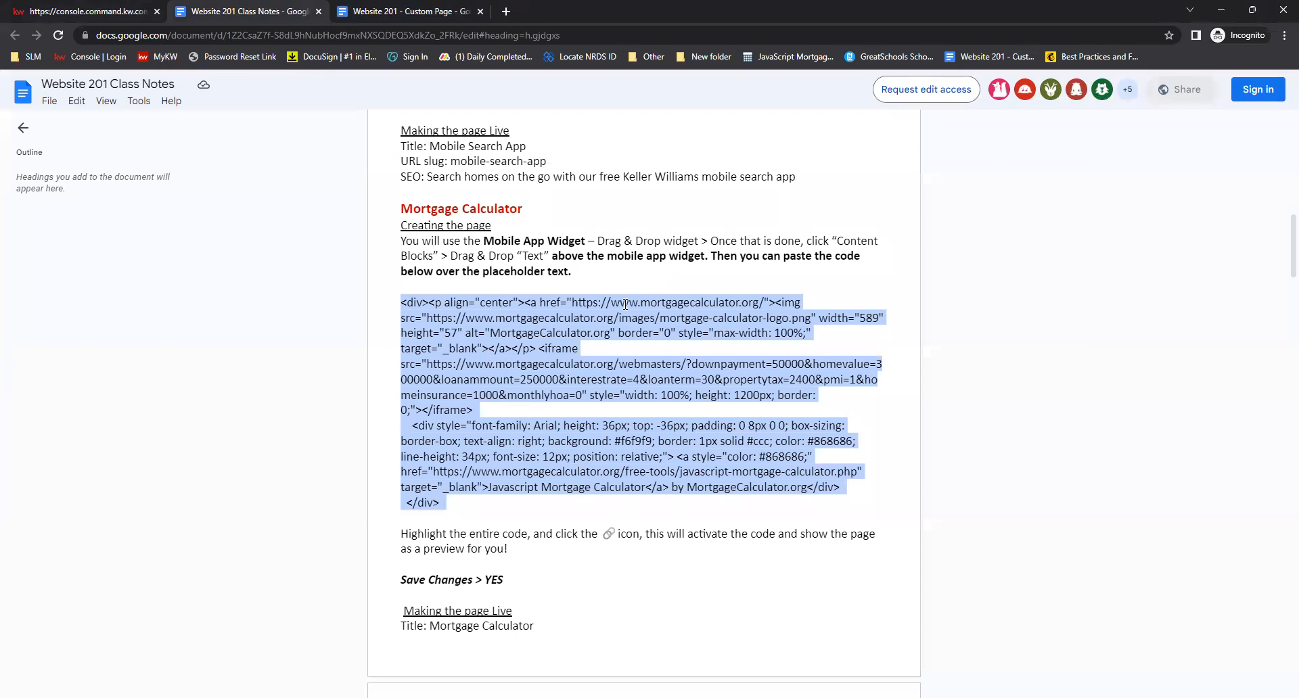
right_click(529, 324)
click(548, 334)
click(91, 10)
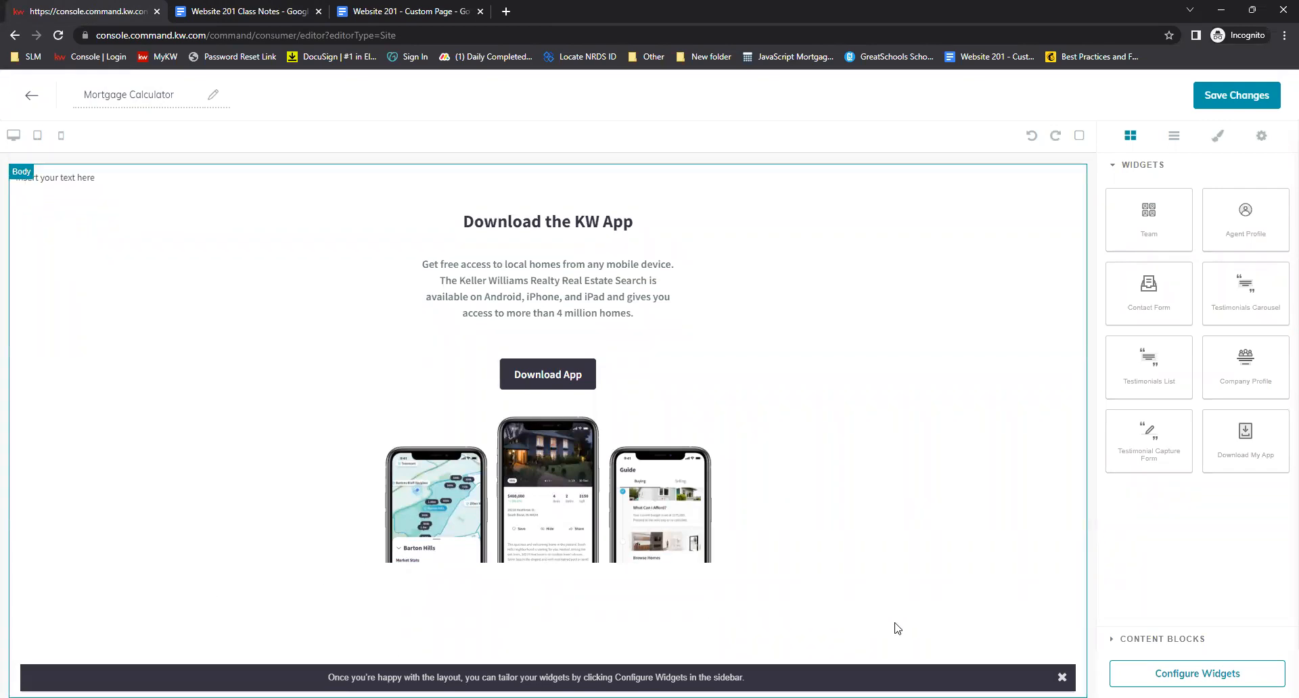
click(1172, 647)
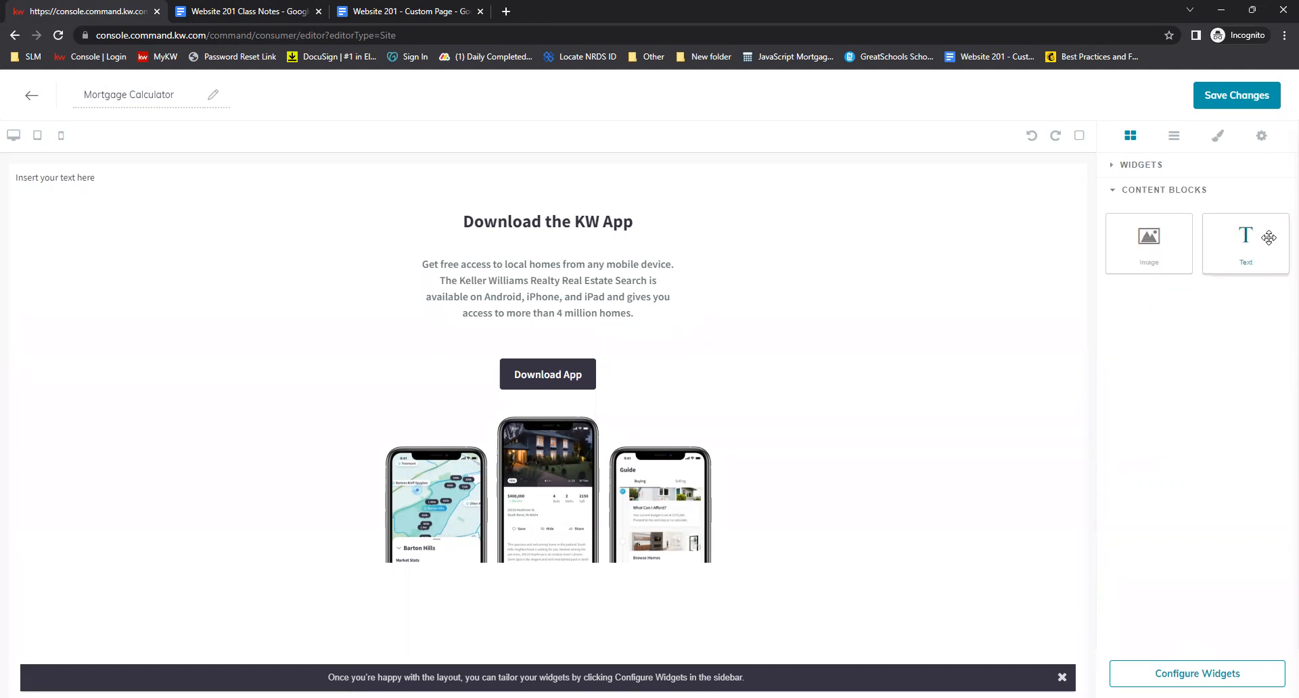
drag(1266, 241, 1235, 233)
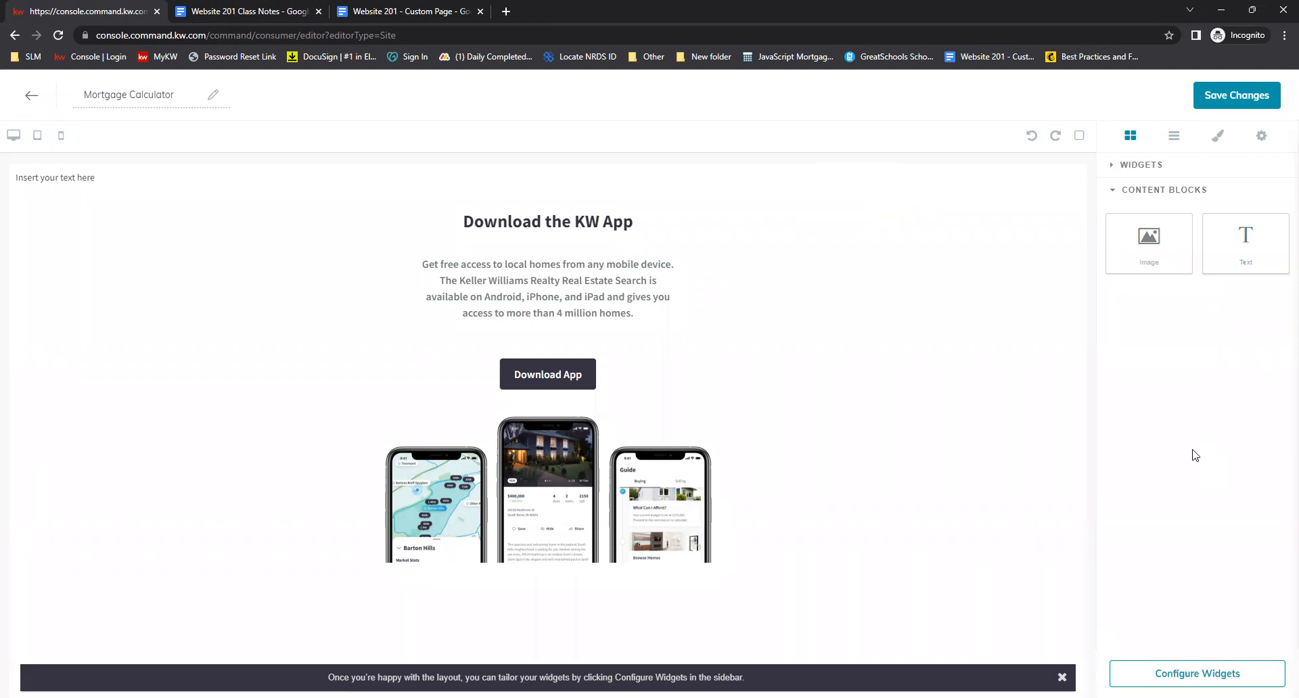
click(1142, 169)
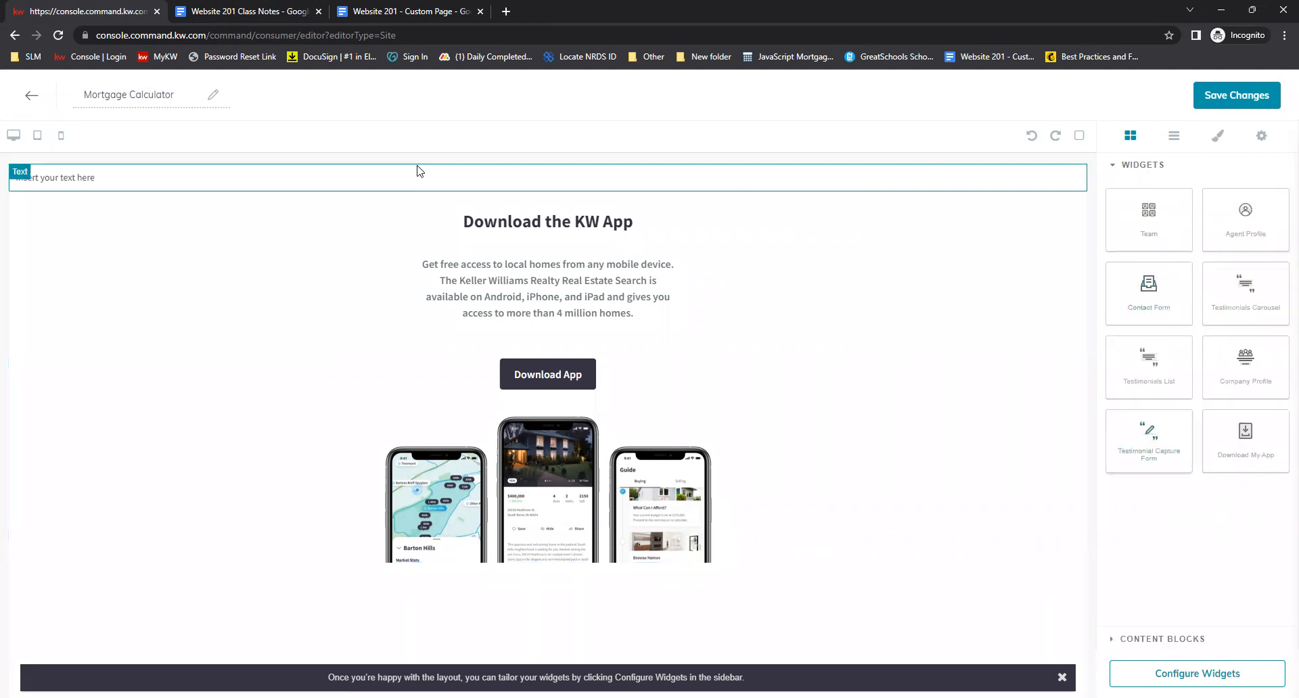
click(269, 12)
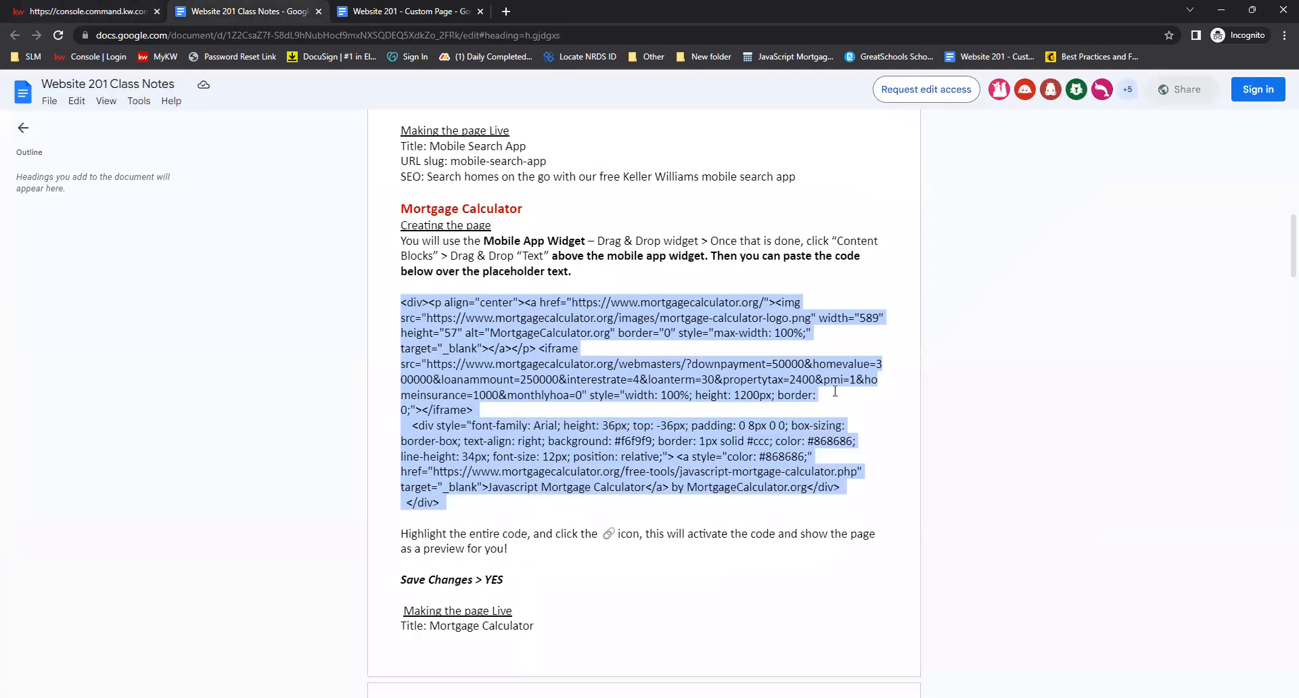
click(128, 12)
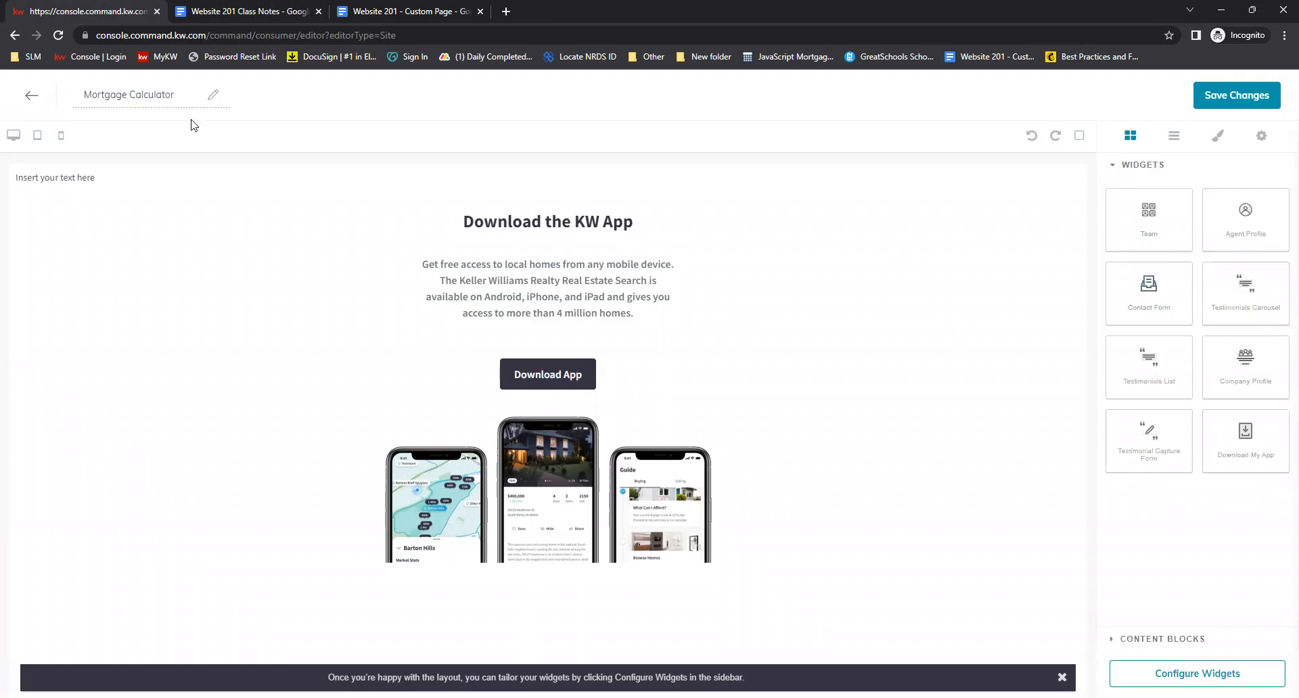
Replace the text block's placeholder text with the pasted mortgage calculator embed code
click(144, 180)
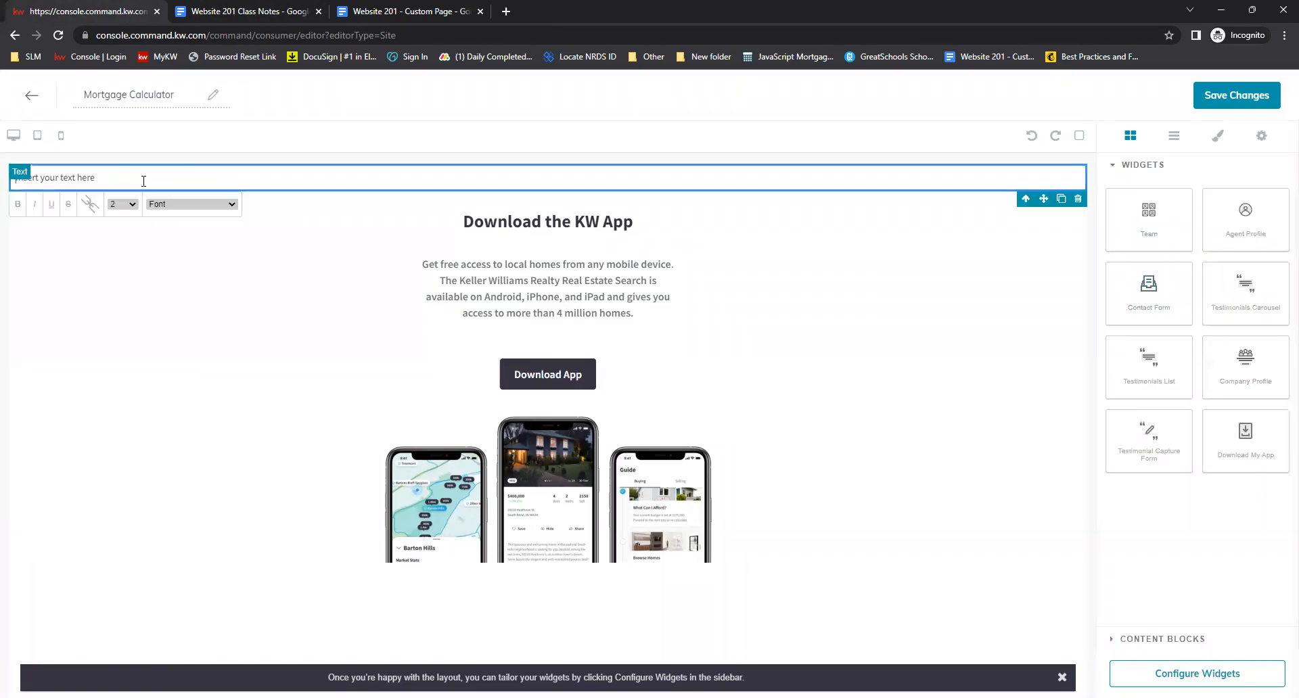
triple_click(144, 181)
click(56, 178)
drag(119, 177, 10, 180)
key(BackSpace)
right_click(49, 181)
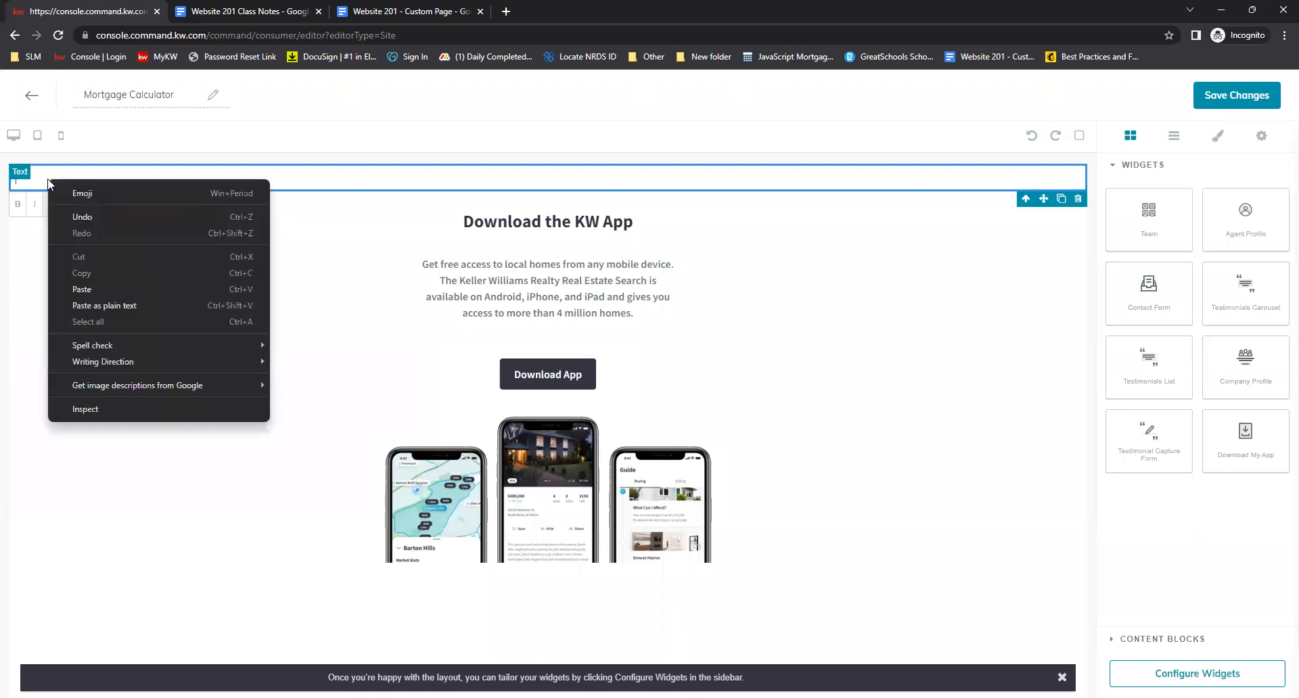
click(114, 289)
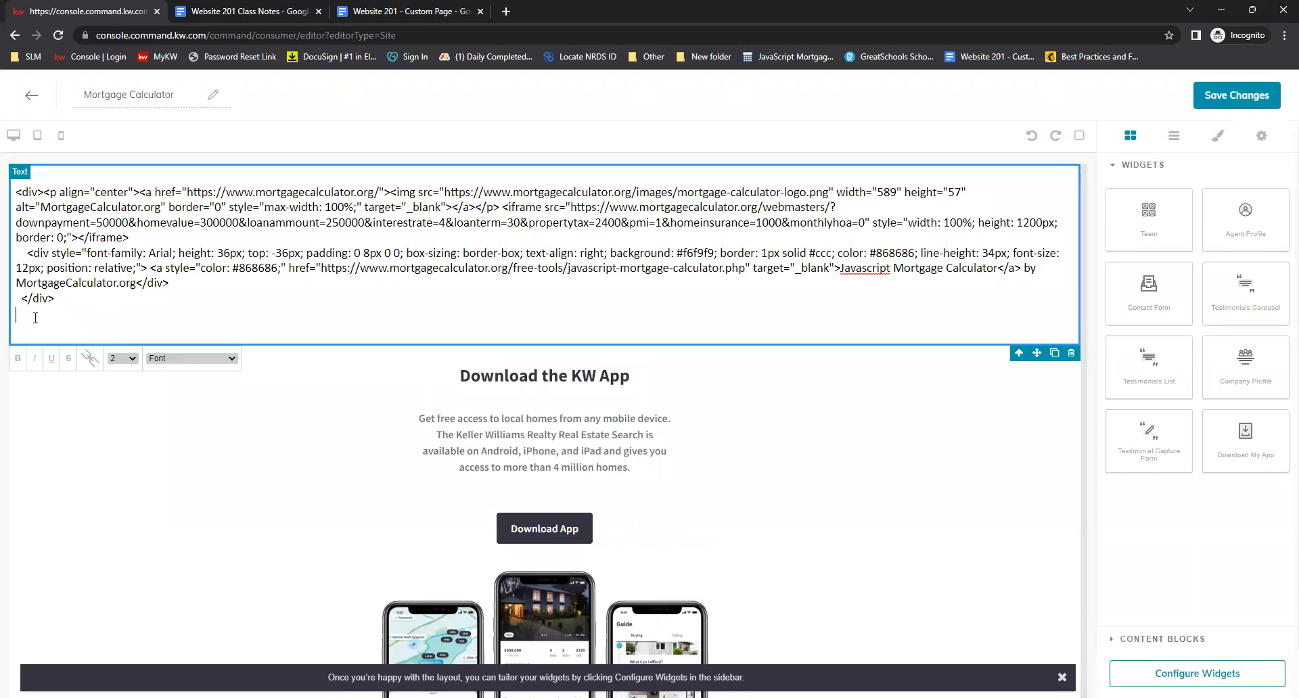
Select the entire pasted code and activate it so the mortgage calculator renders in the page
drag(35, 317, 15, 191)
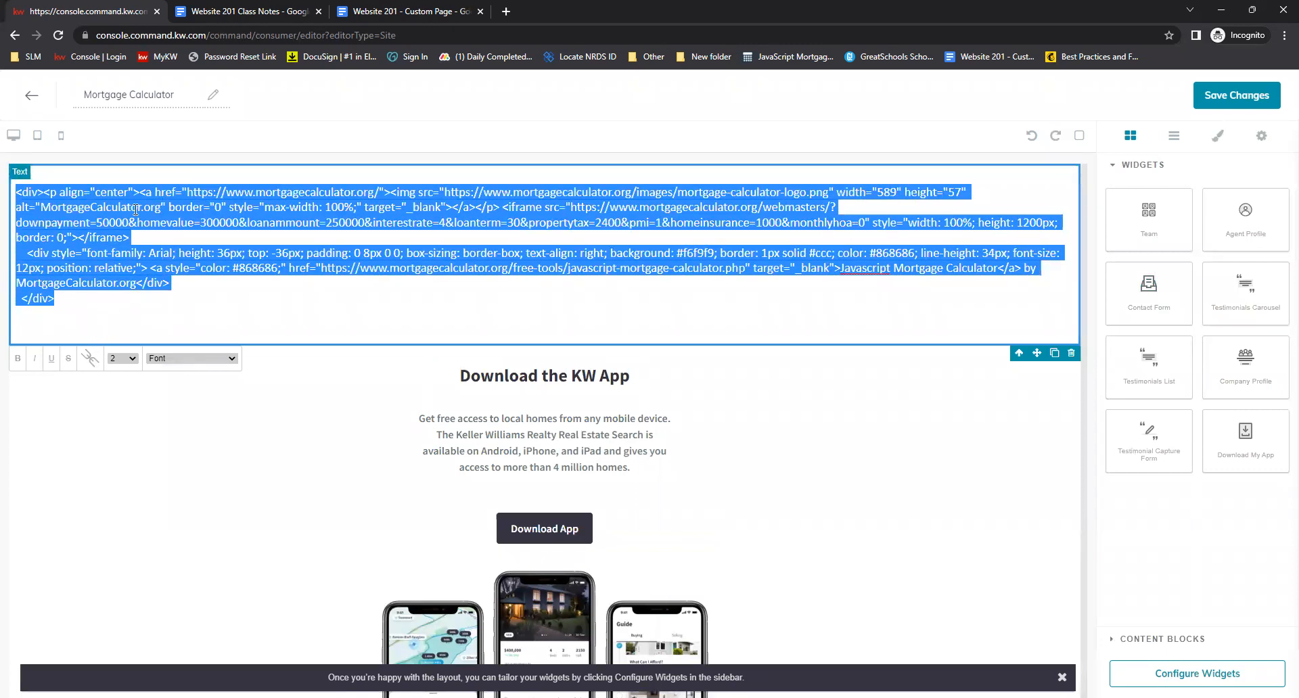
click(89, 363)
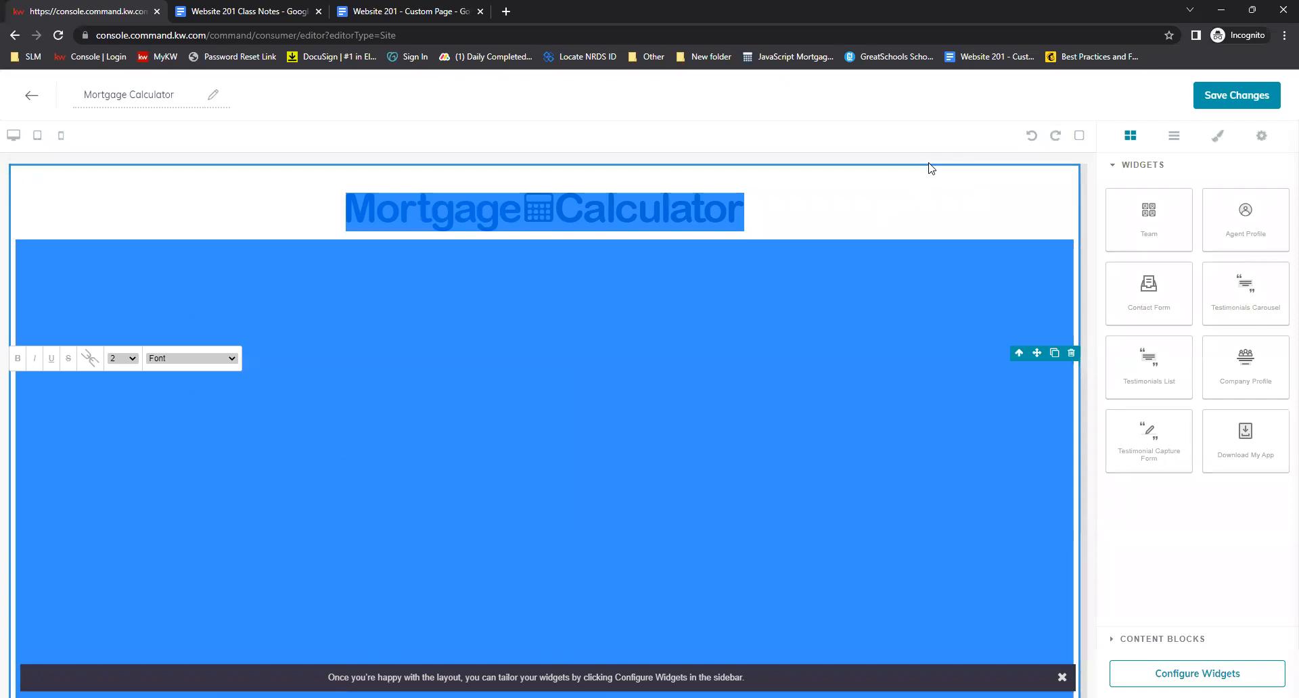
click(1018, 165)
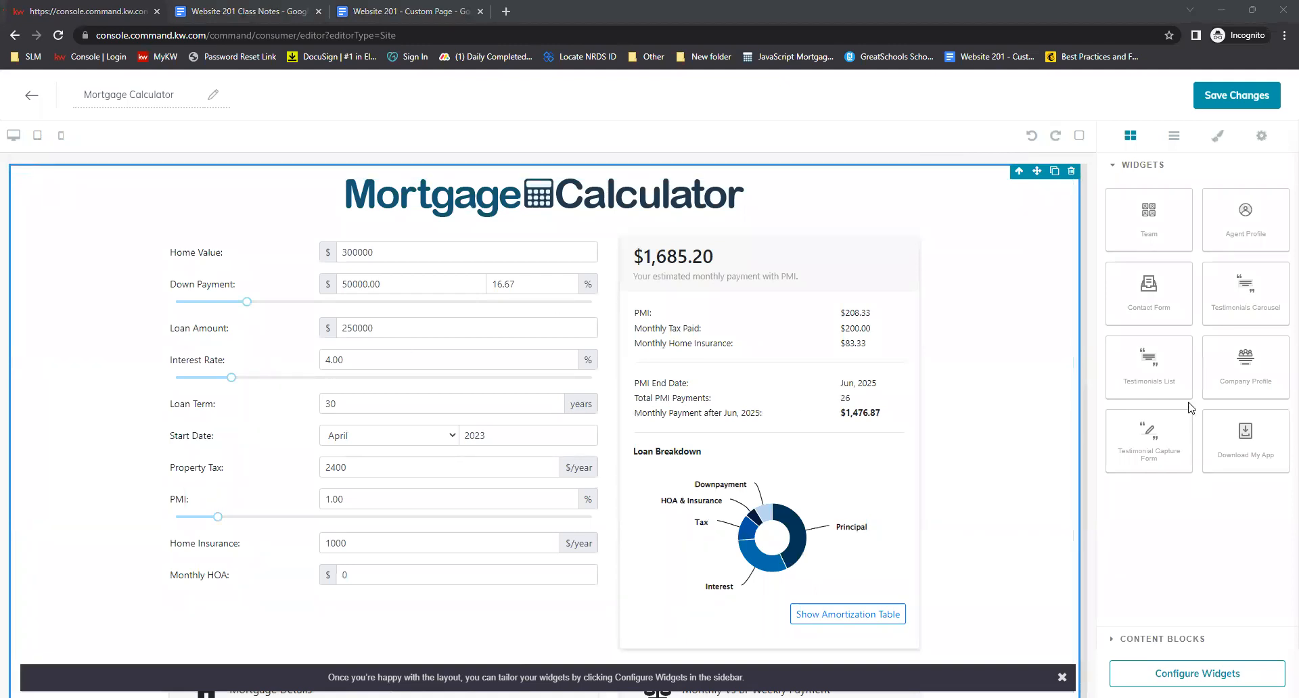
Save the Mortgage Calculator page changes, declining to continue to site and app publishing settings
scroll(799, 284, down, 10)
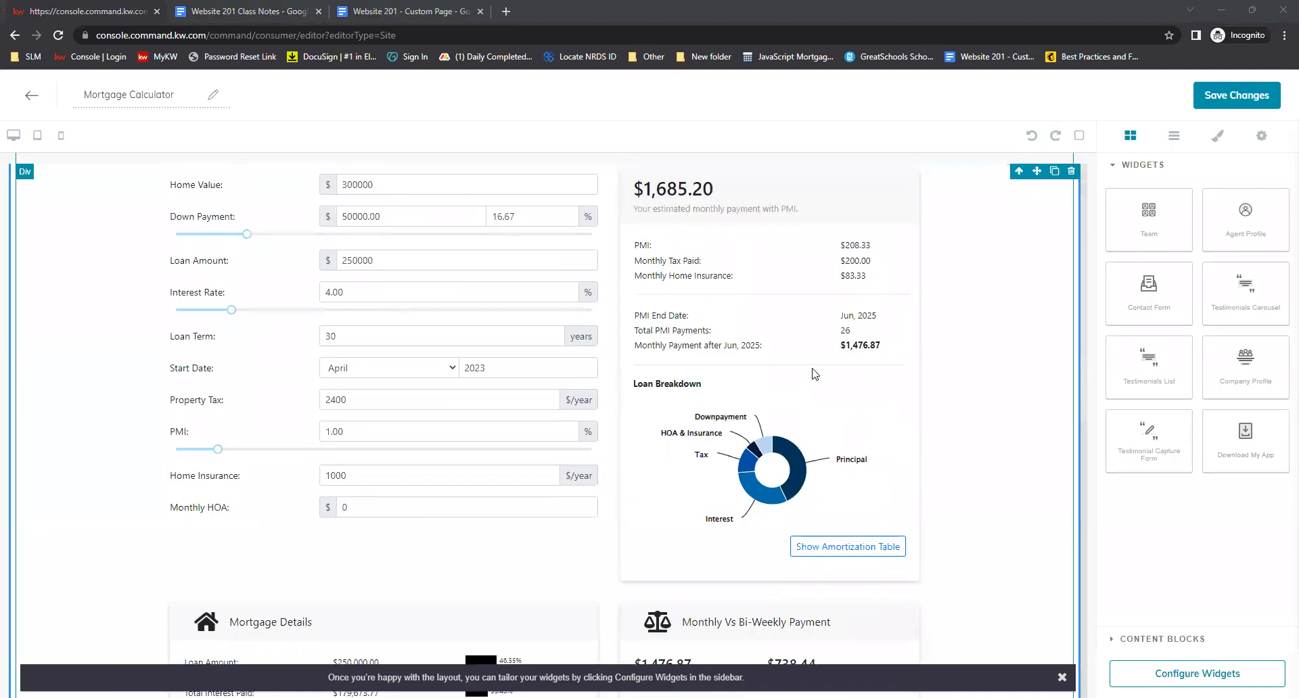
scroll(922, 446, up, 10)
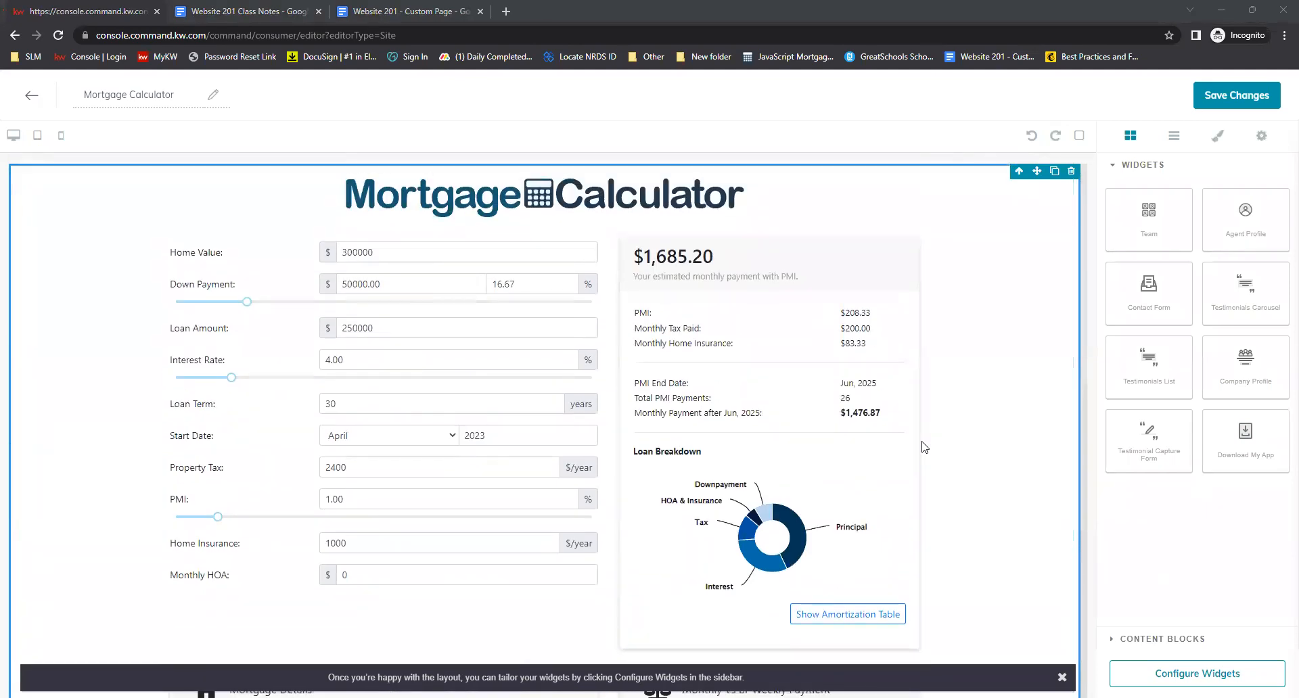
scroll(934, 420, down, 5)
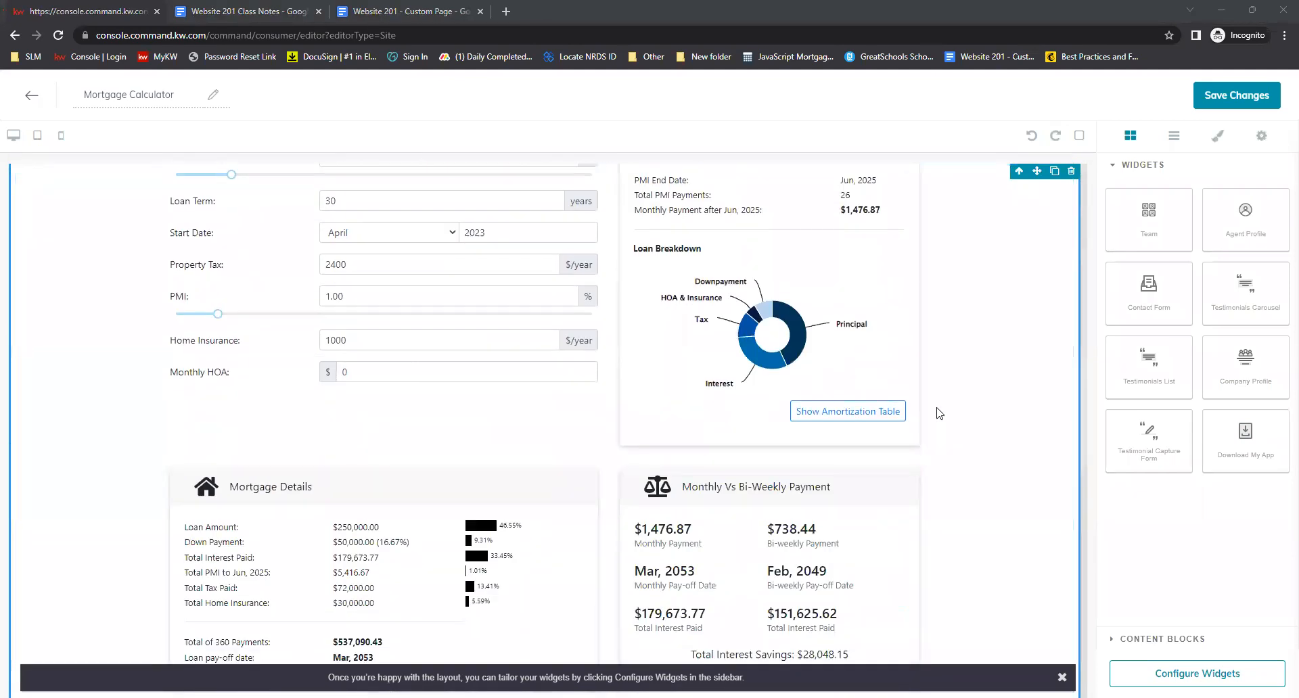
click(1253, 96)
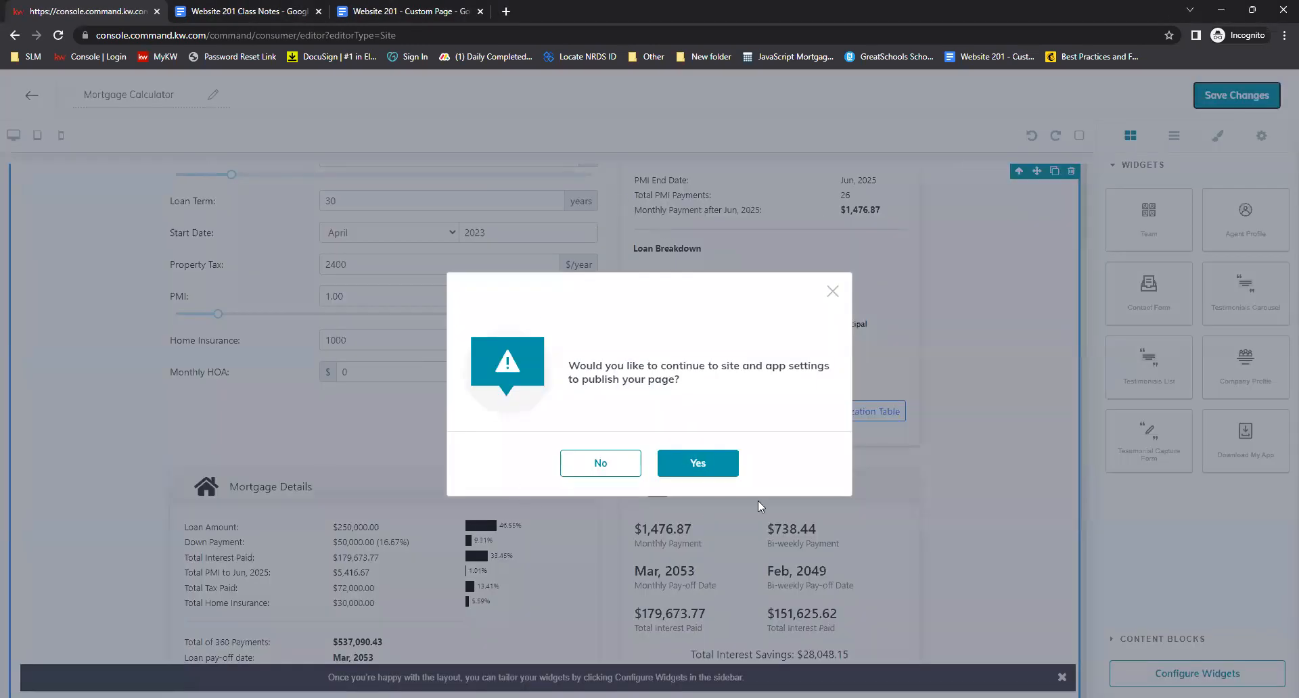
click(607, 466)
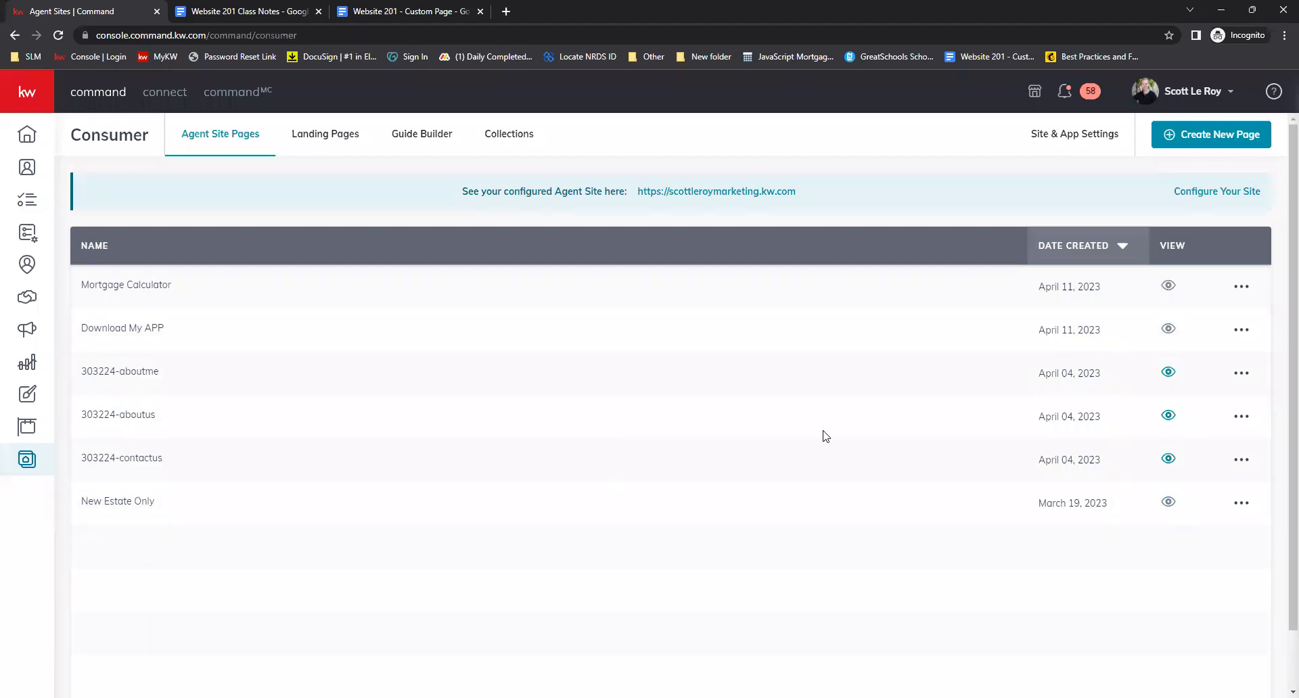
Create a new page on the agent site and name it Local School Search
click(1203, 144)
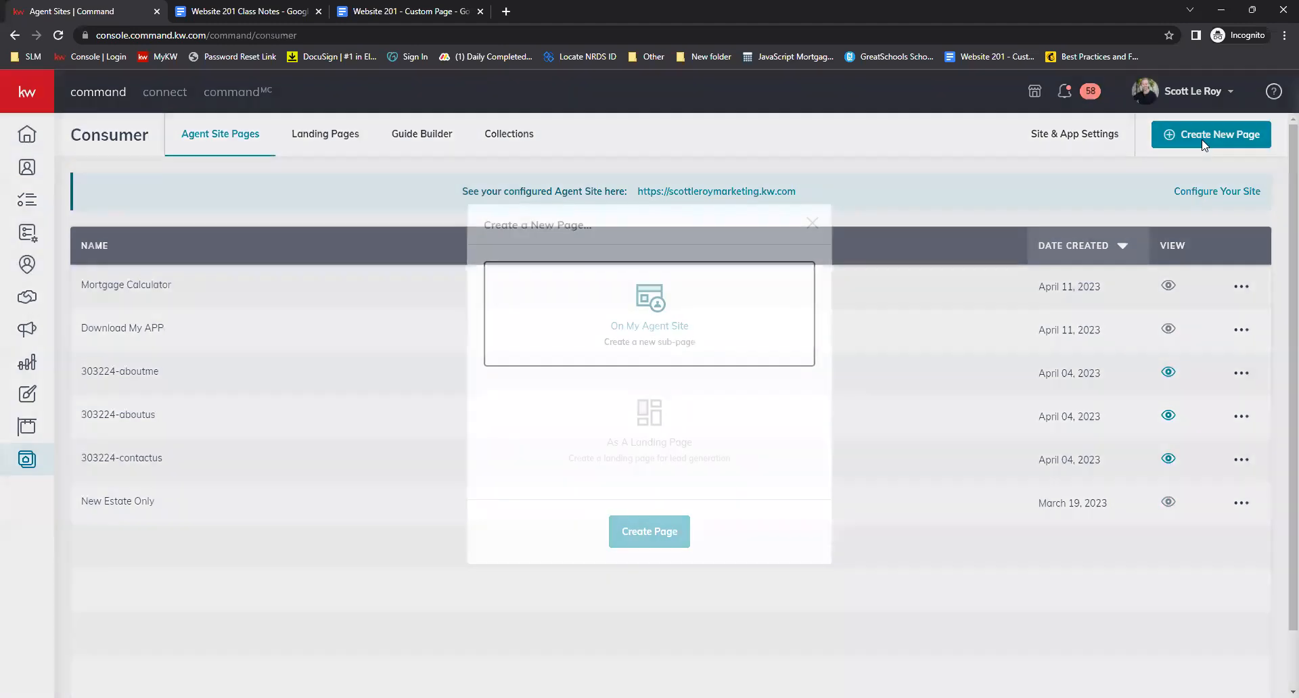
click(644, 542)
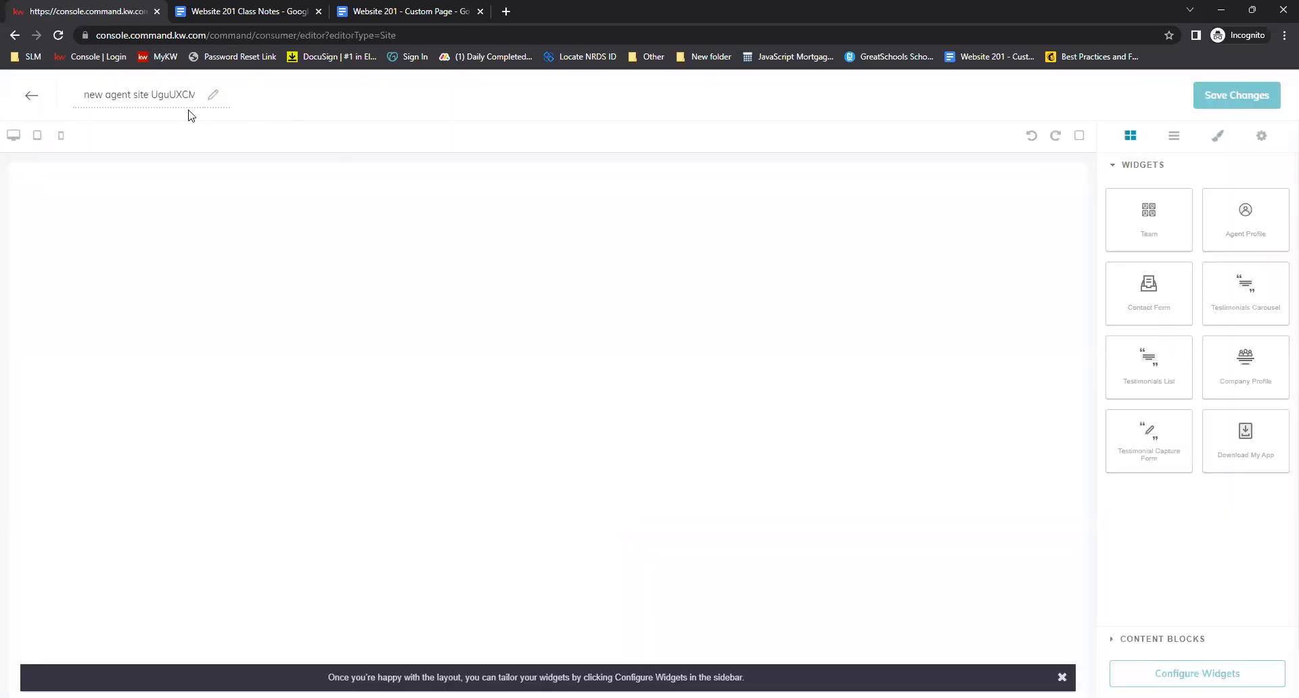
triple_click(171, 92)
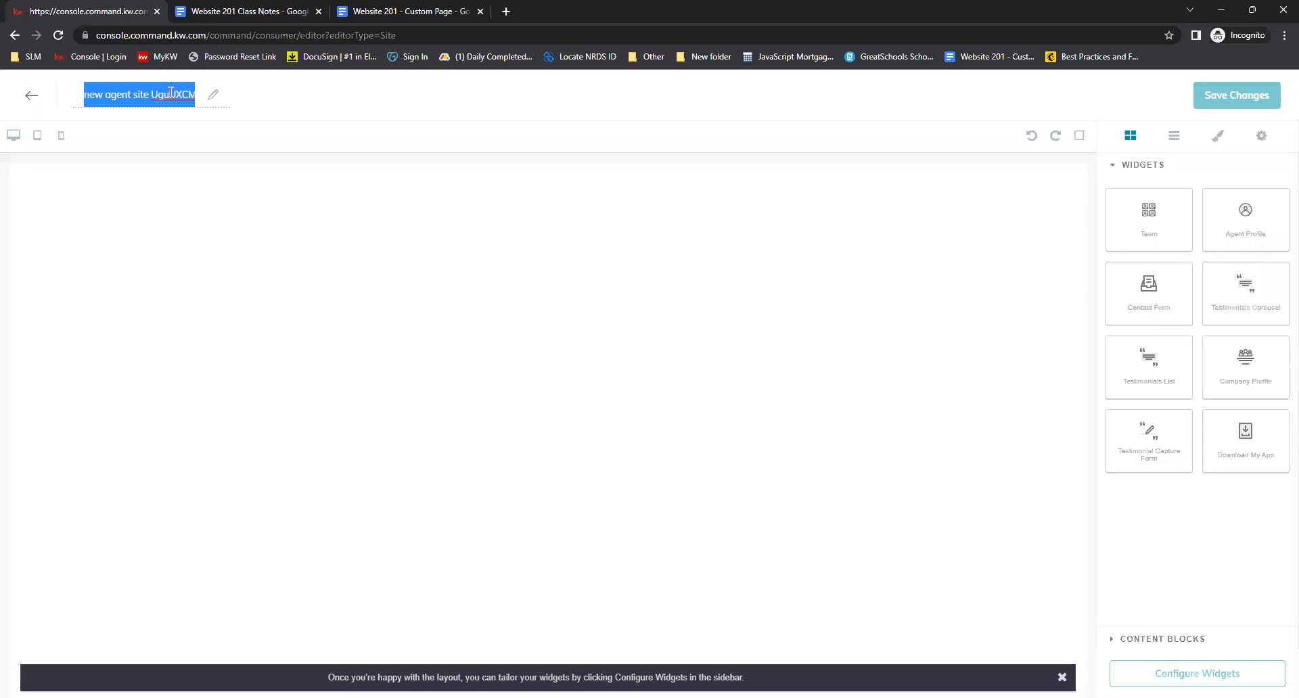
text(Local School Search)
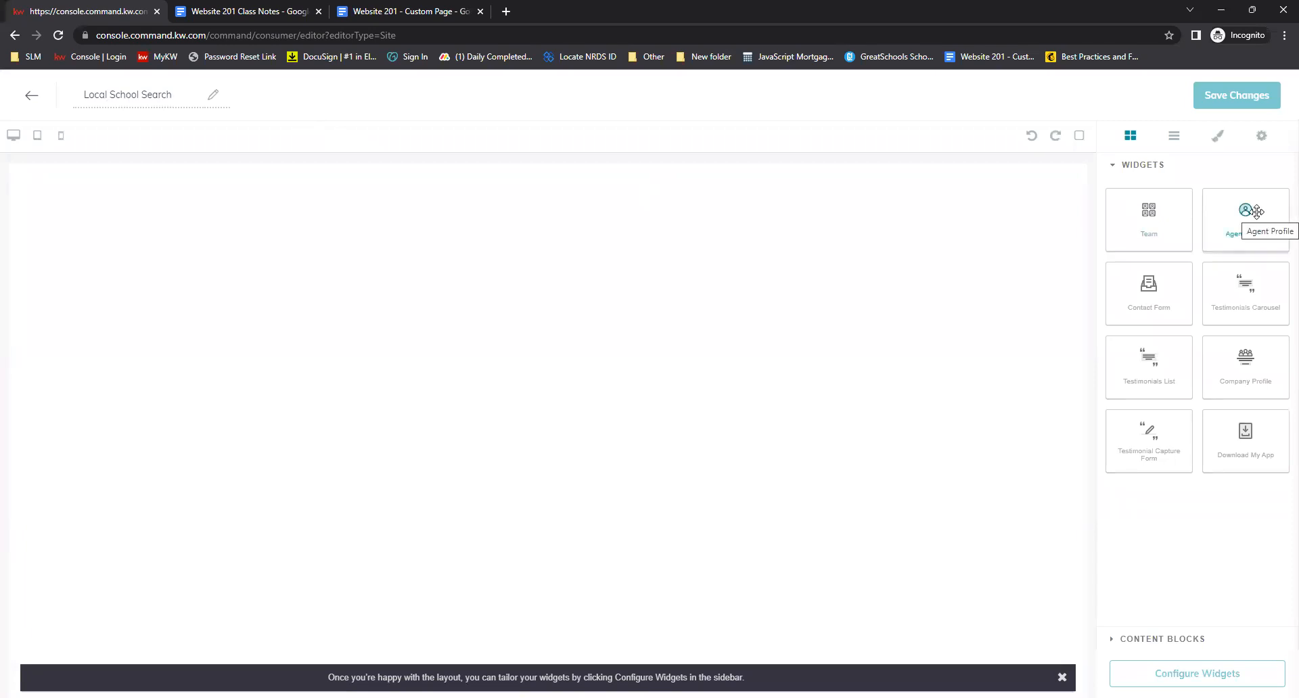
Add the Agent Profile widget to the page and open its widget configuration
drag(1256, 212, 586, 203)
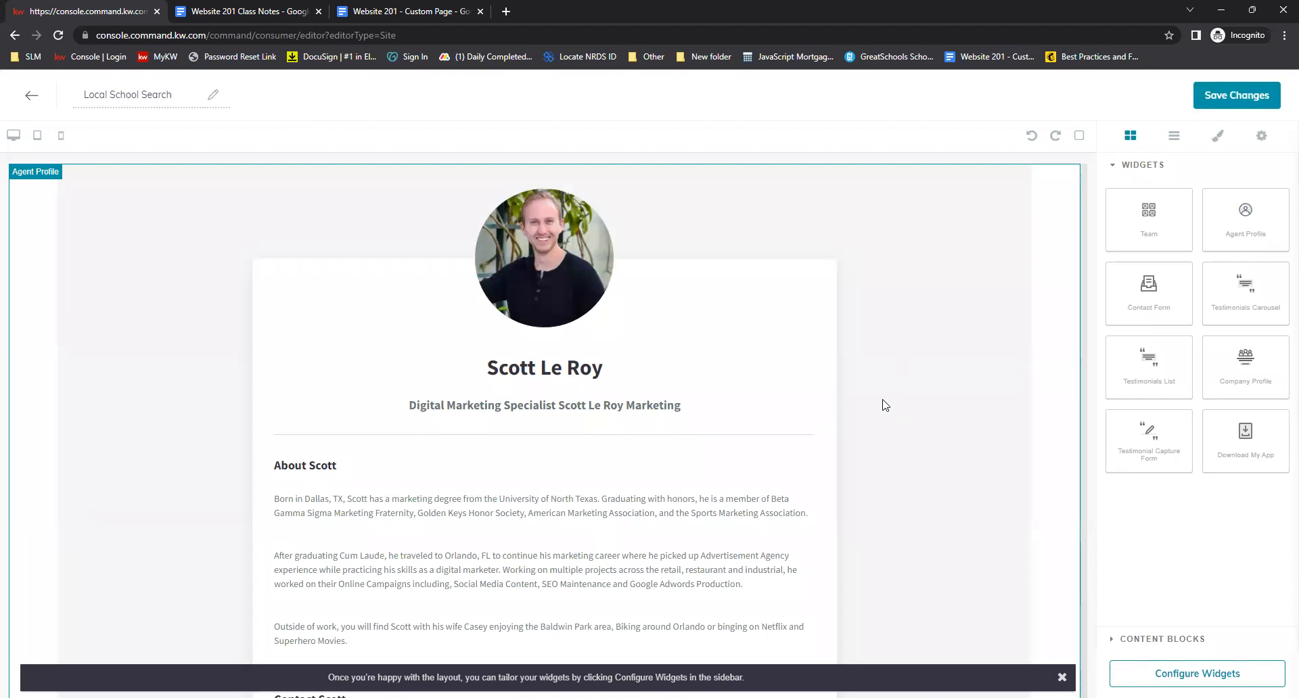
scroll(886, 413, down, 1)
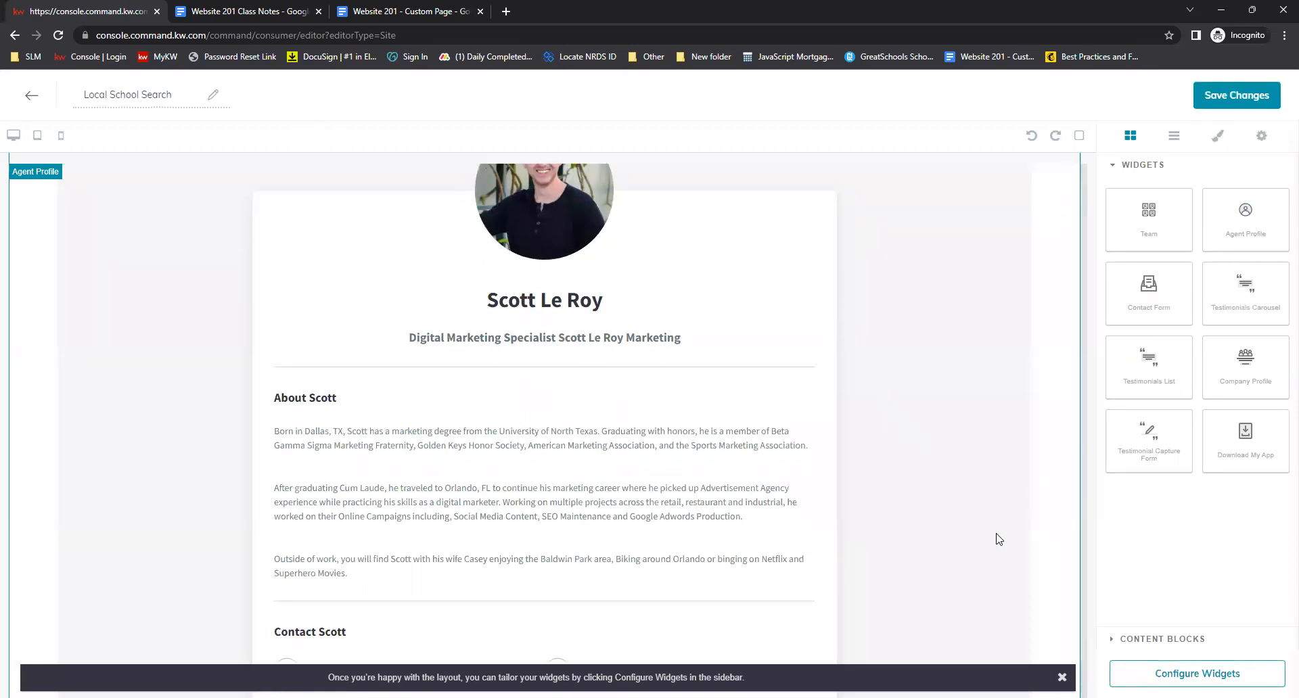
click(1197, 674)
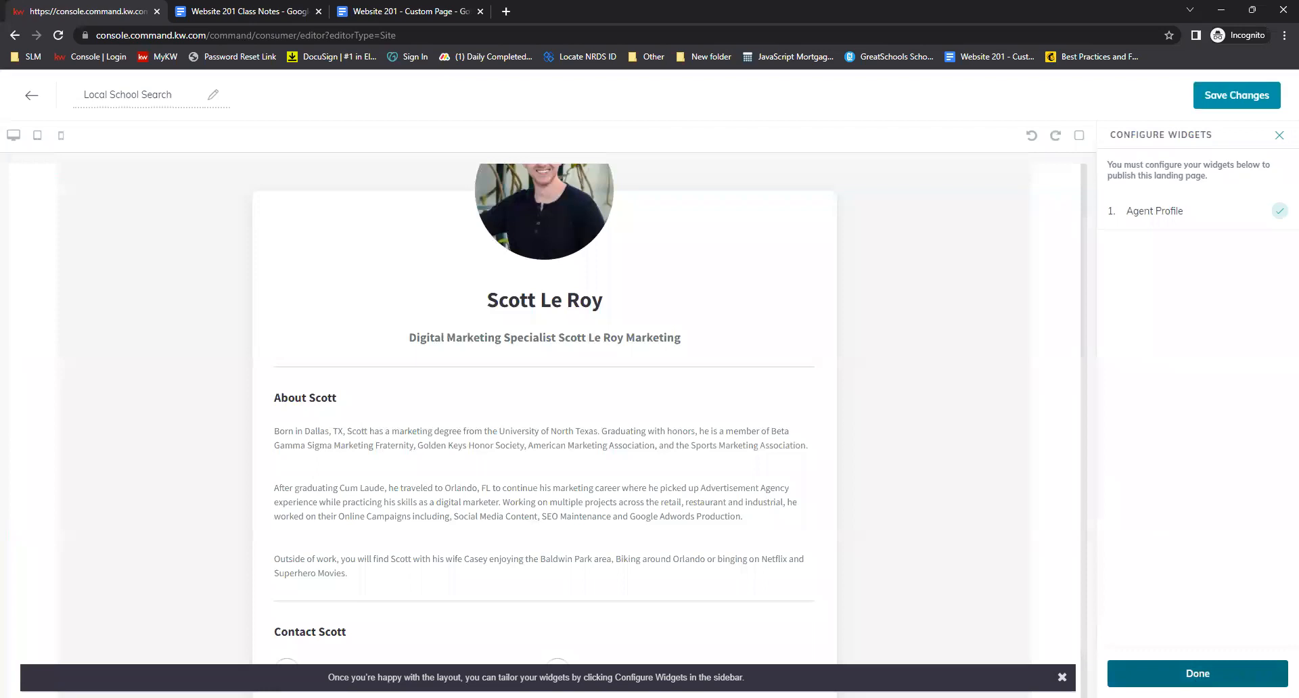
click(1161, 215)
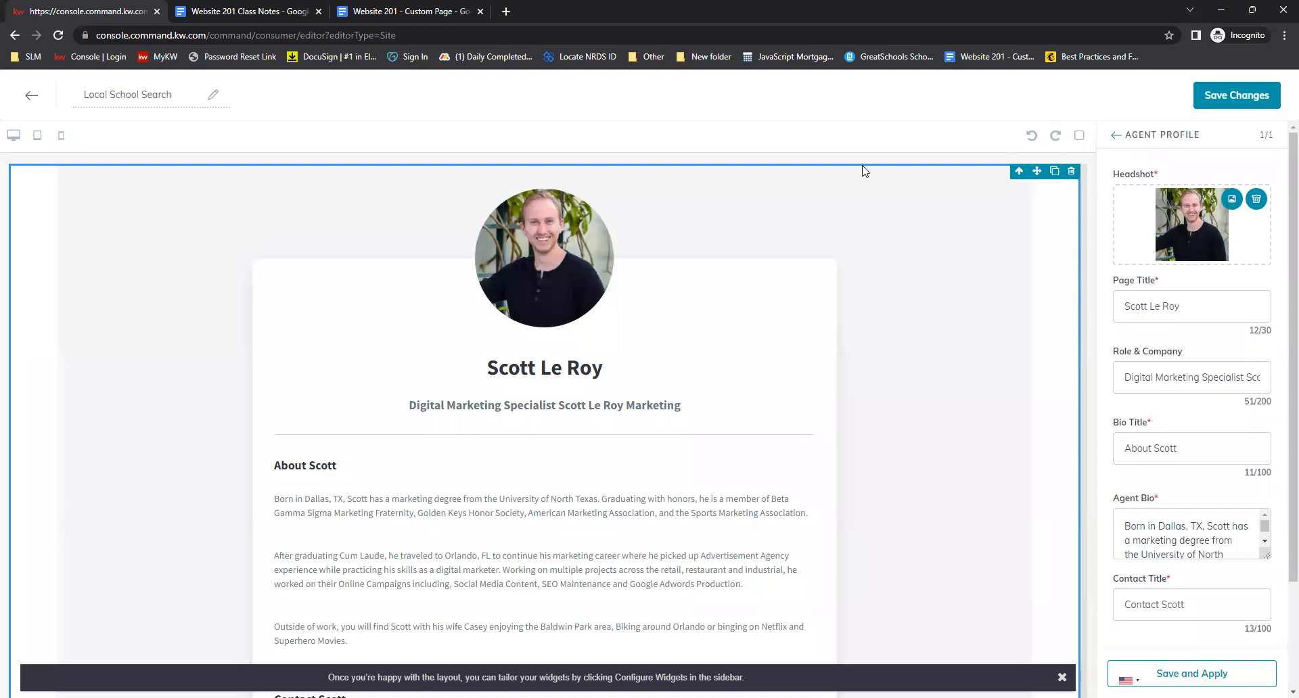
Switch to the class notes and open the GreatSchools widget link from the Great Schools section
click(263, 12)
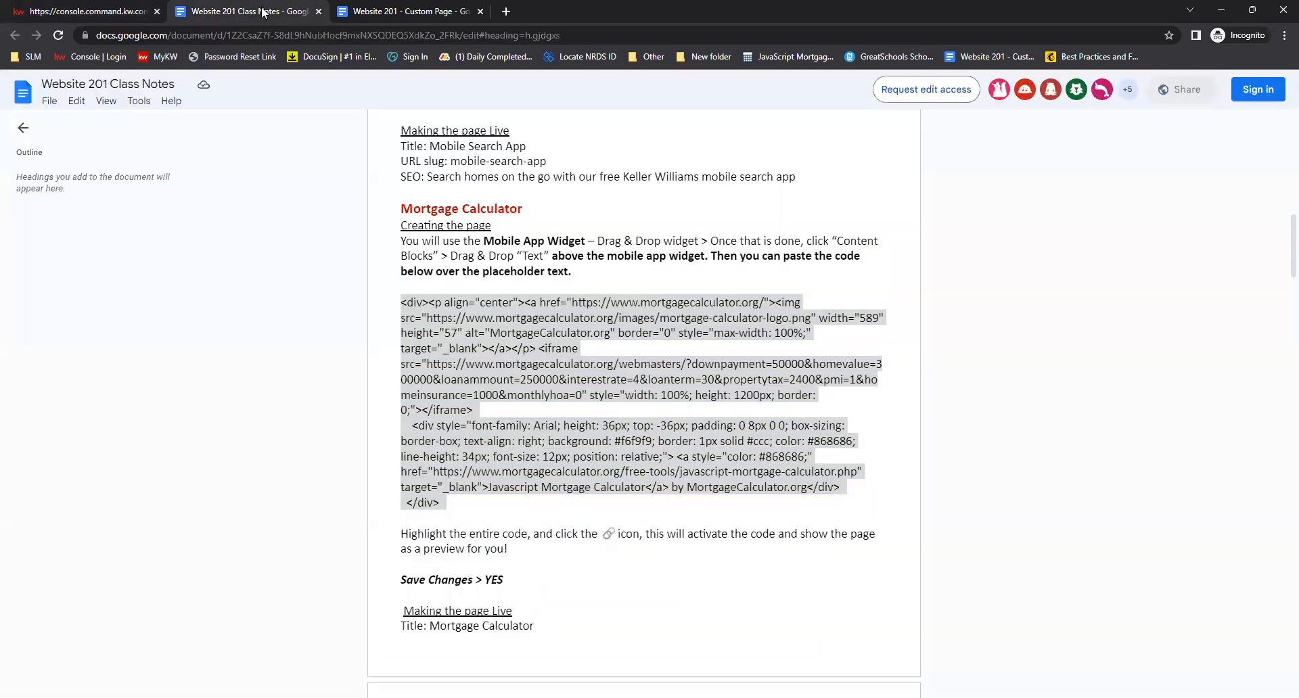
click(793, 450)
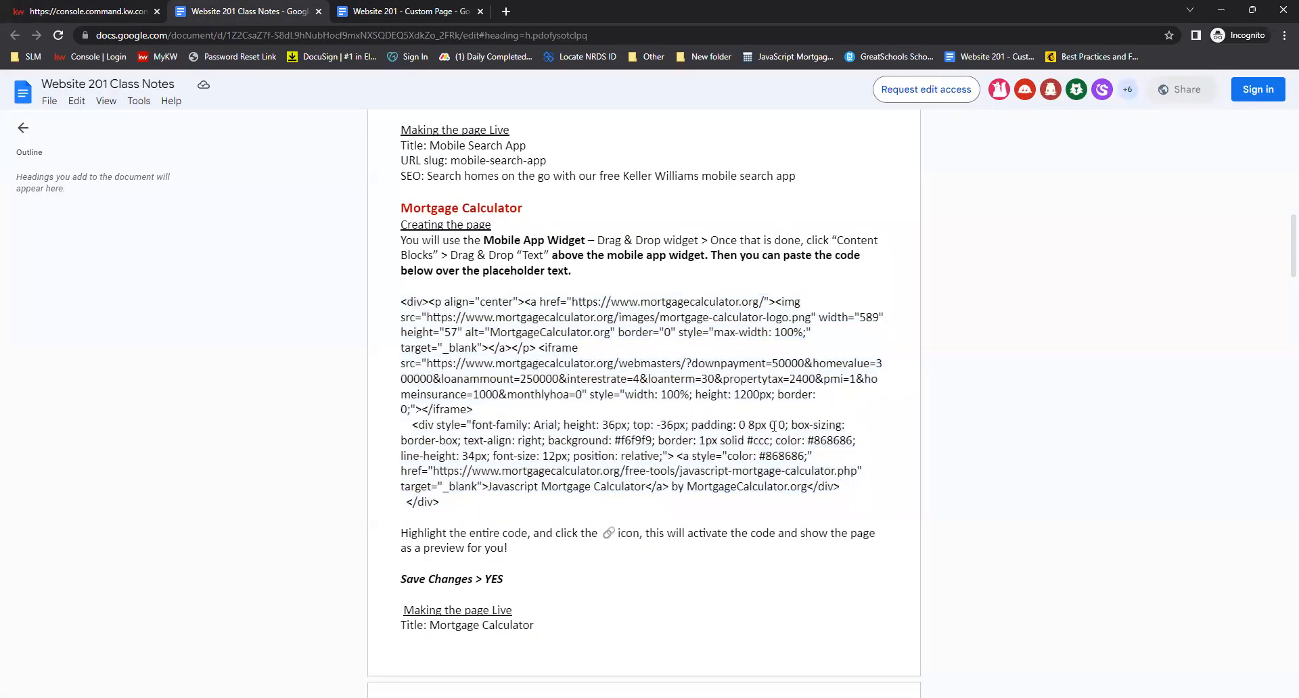
scroll(785, 440, down, 5)
scroll(776, 427, up, 3)
scroll(775, 427, down, 2)
scroll(775, 428, down, 5)
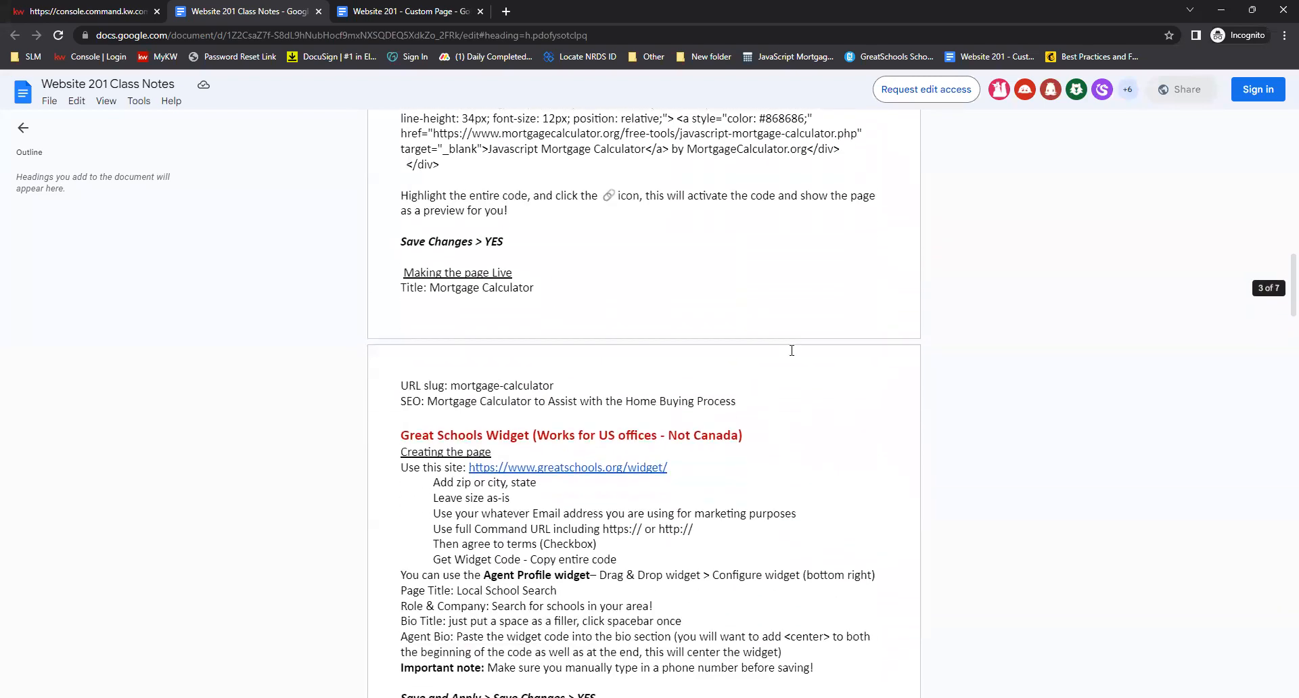
scroll(790, 340, up, 1)
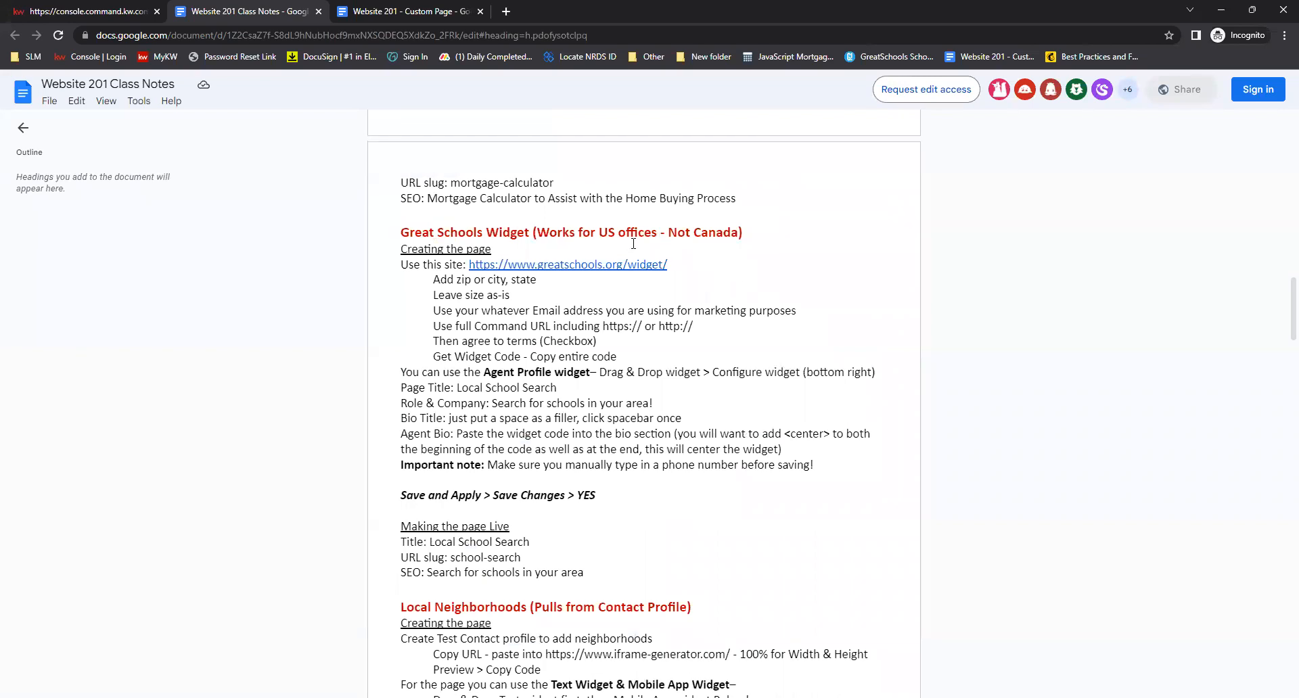
click(475, 268)
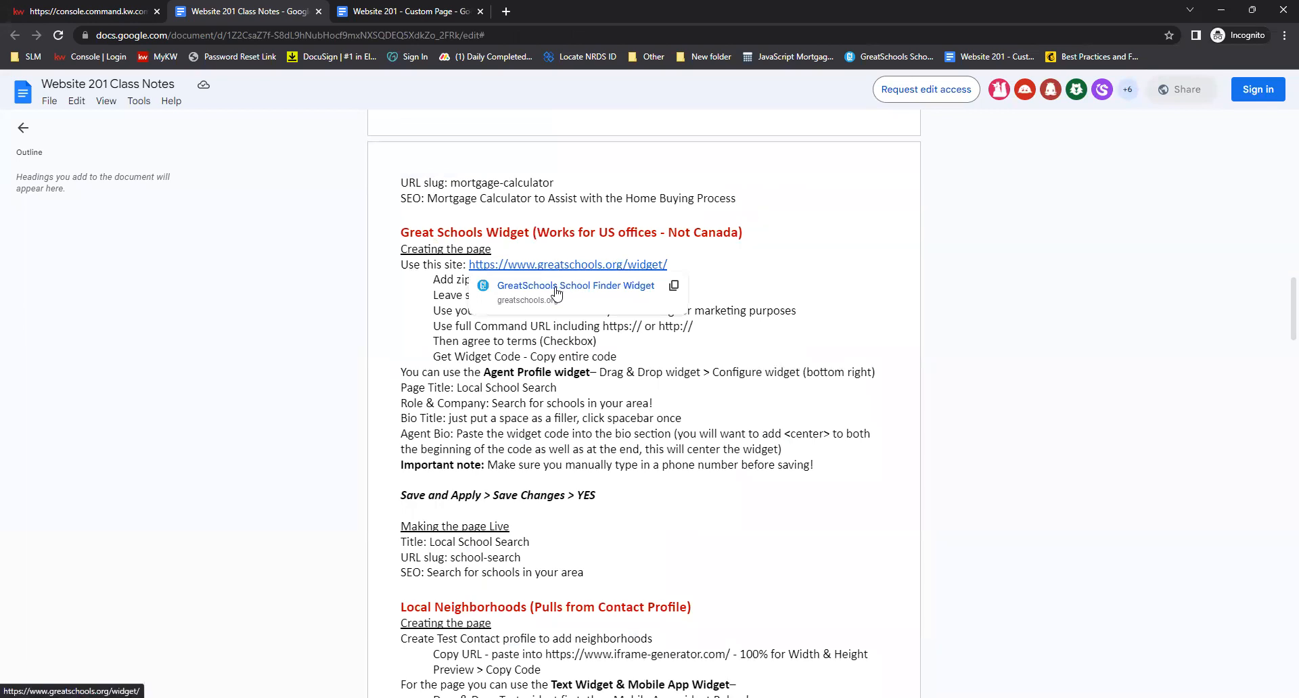
click(555, 287)
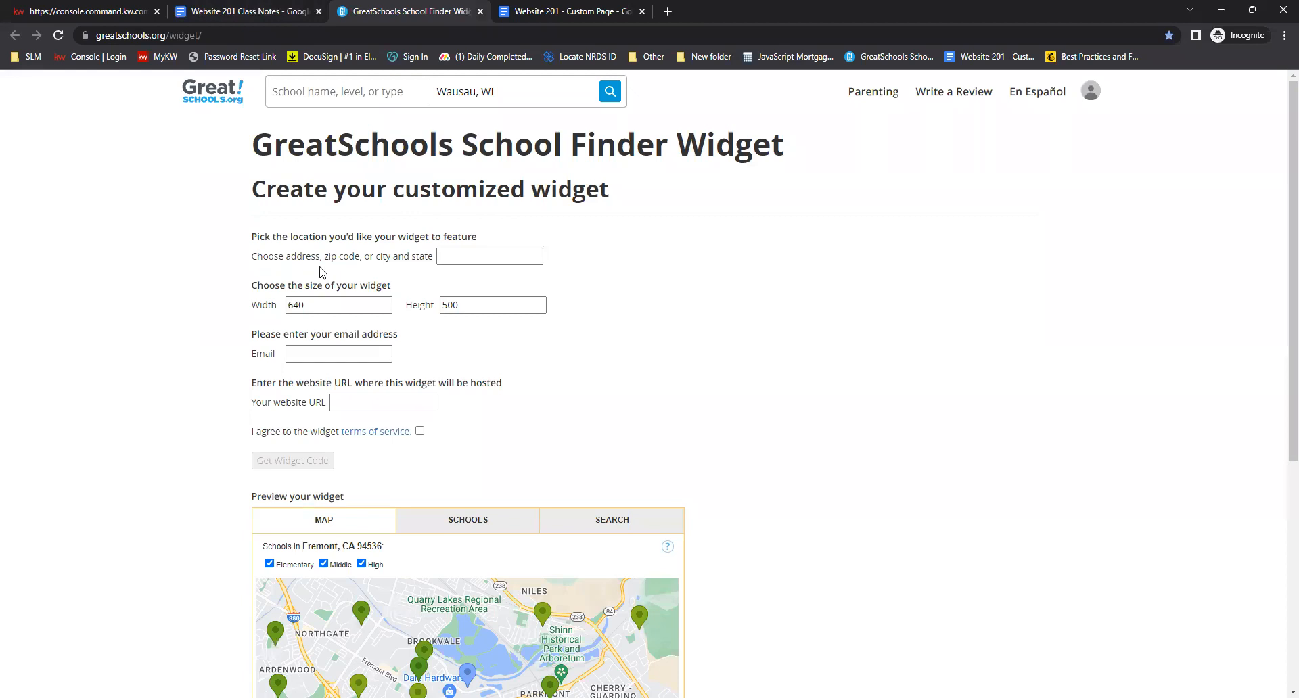
Set the school finder widget location to orlando, florida
click(478, 253)
text(orlando, florida)
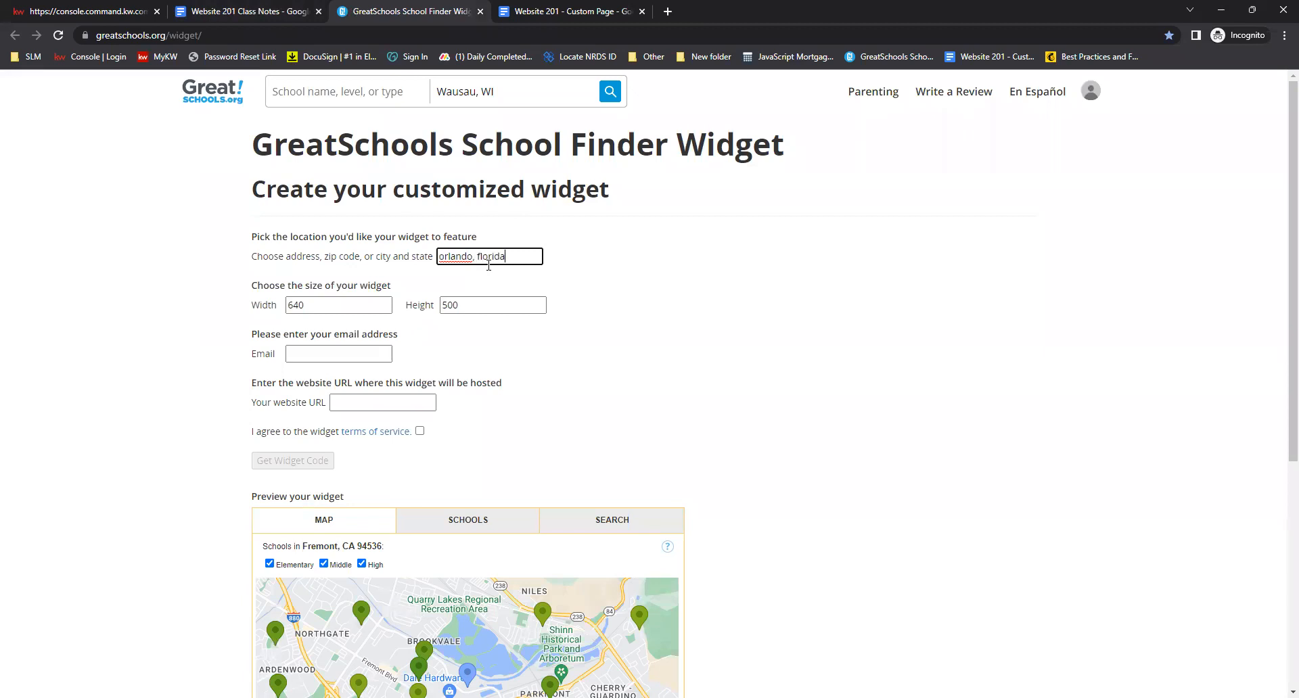
click(522, 281)
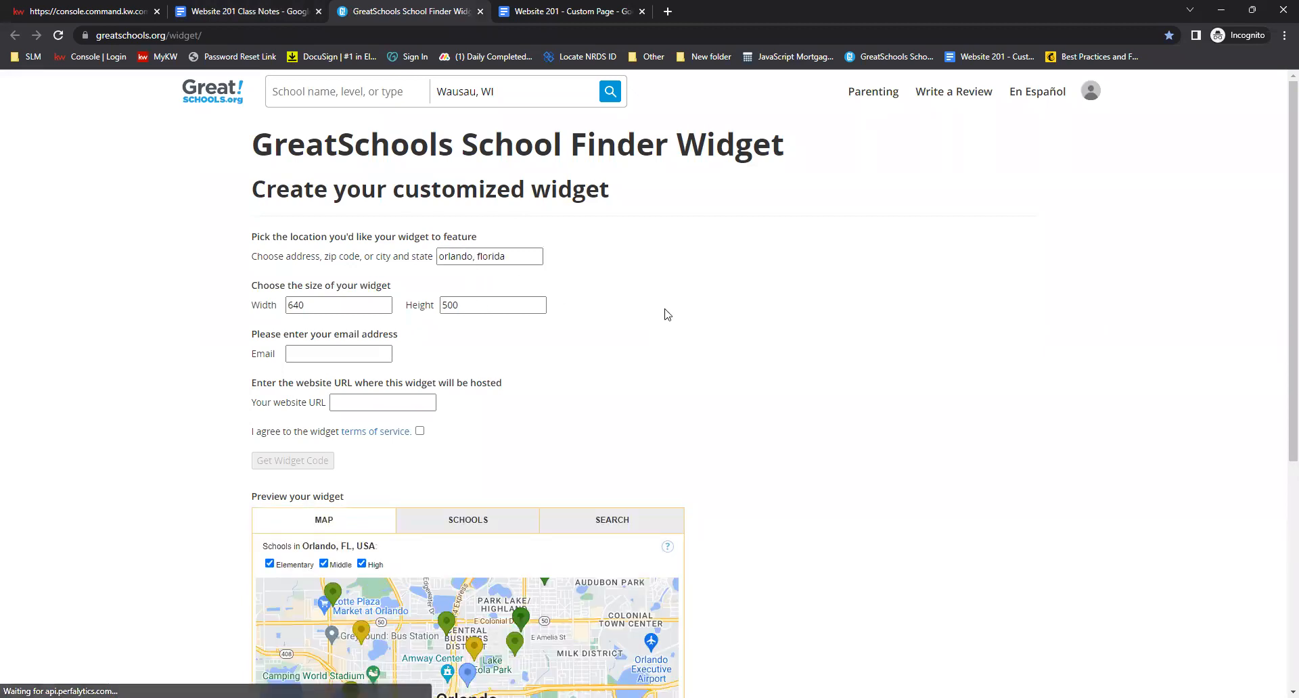
scroll(667, 315, down, 1)
scroll(668, 315, down, 1)
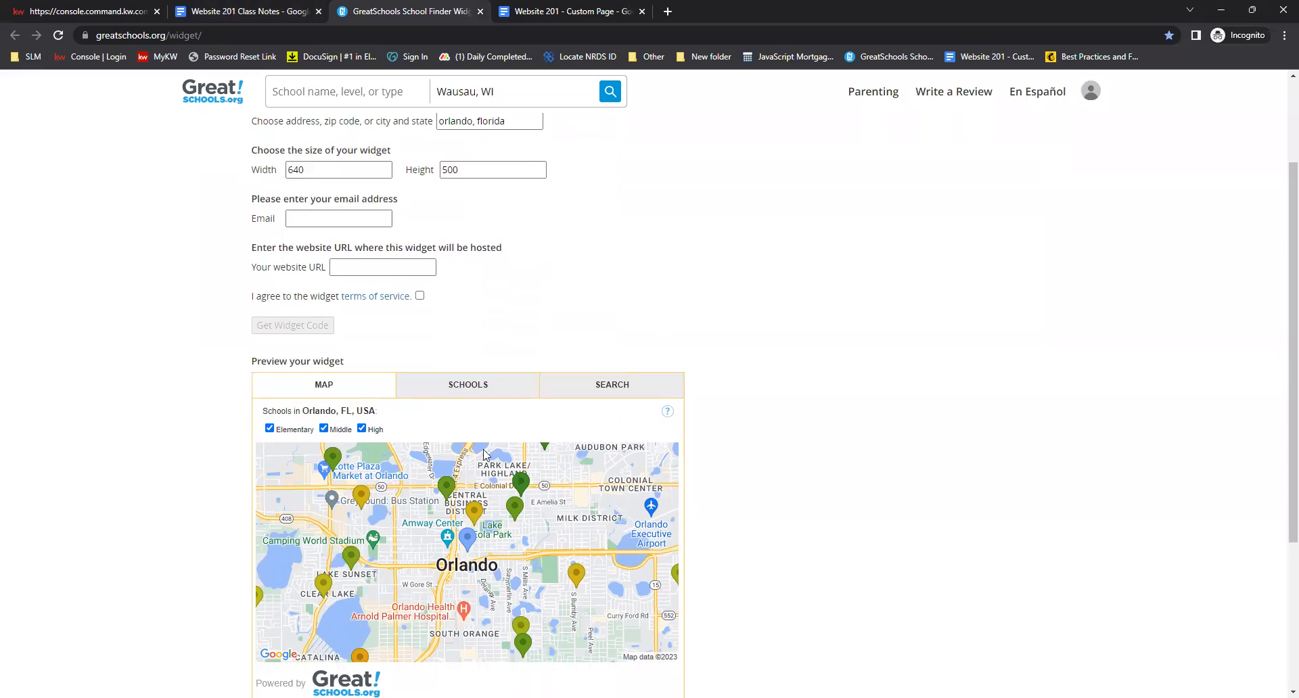
scroll(487, 452, up, 2)
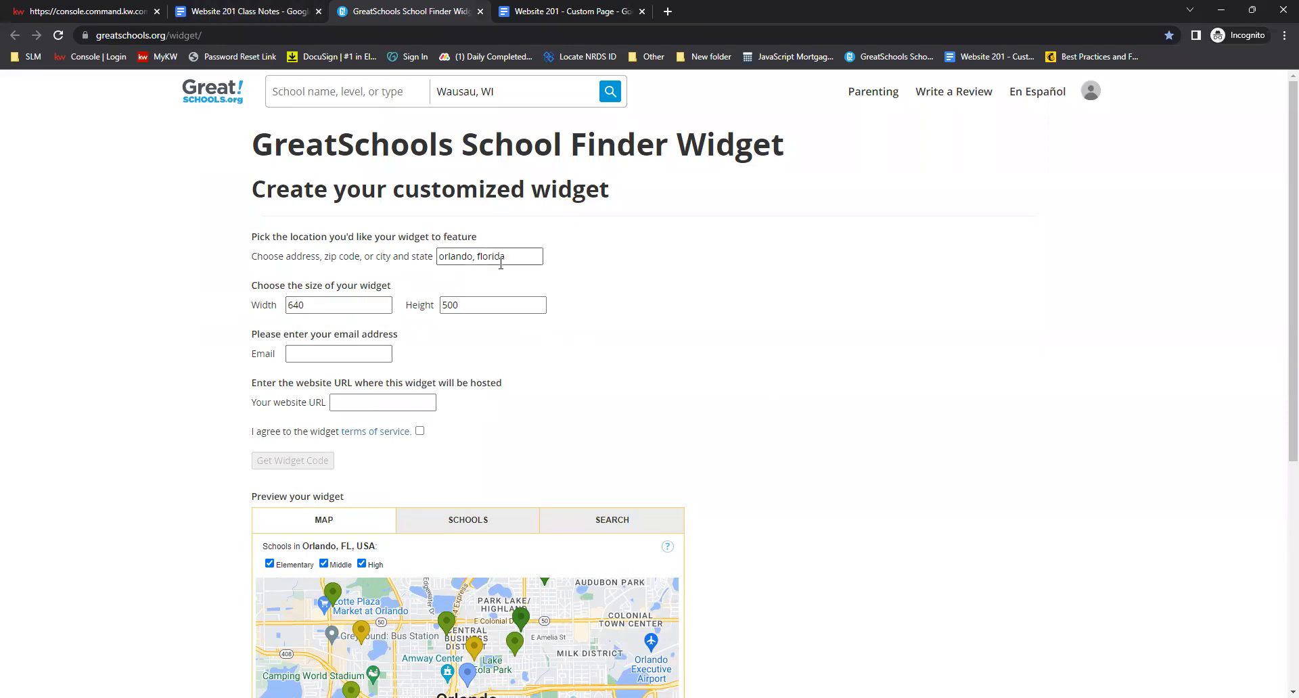
Fill in the marketing email address and the agent website URL where the widget will be hosted
click(322, 356)
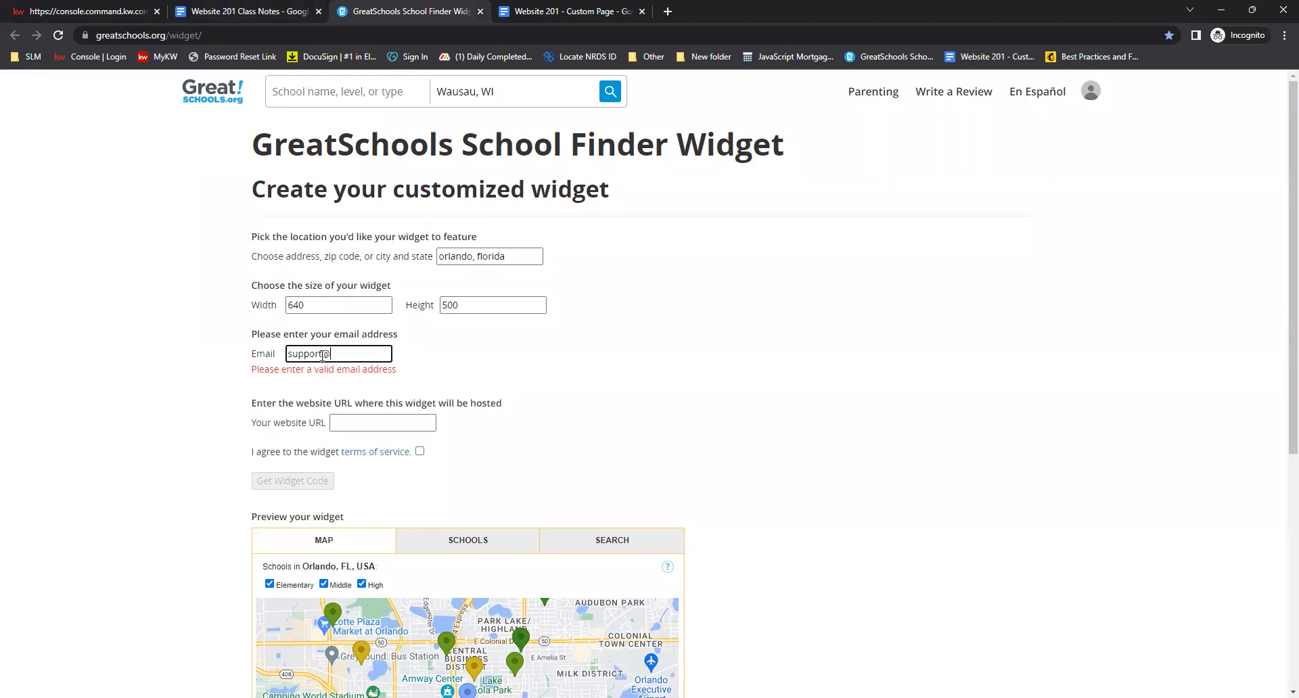
key(Tab)
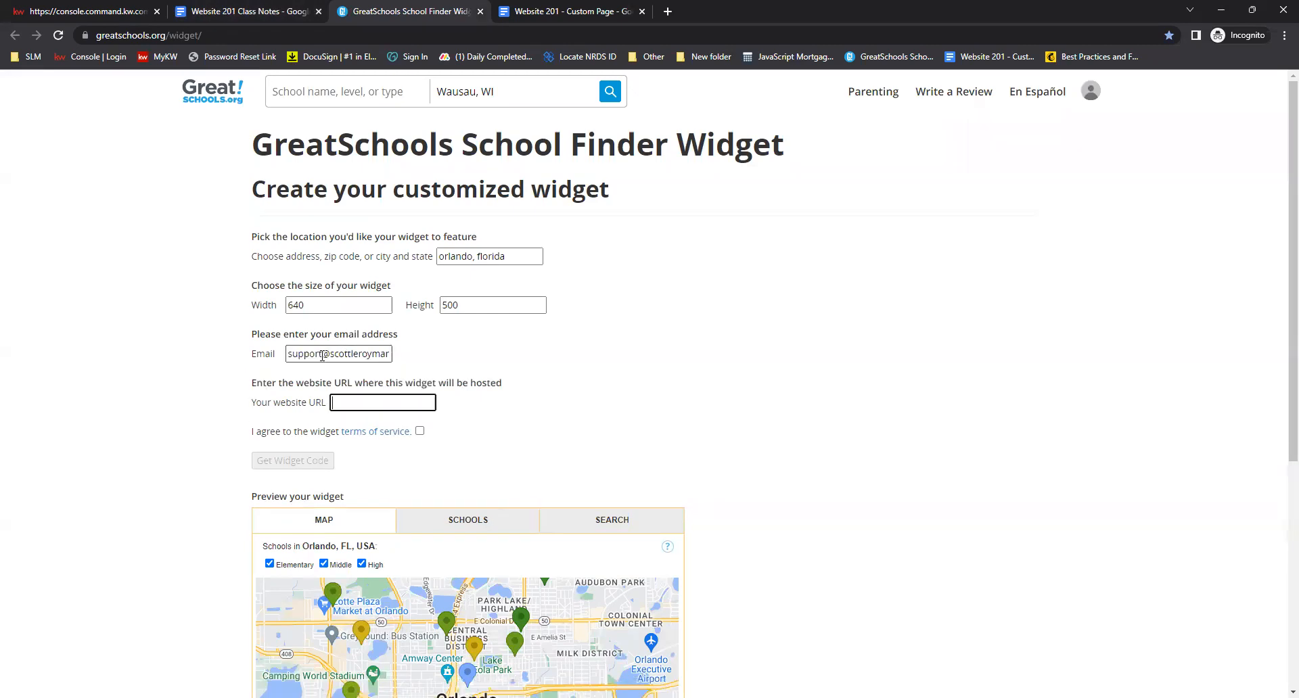
text(scot)
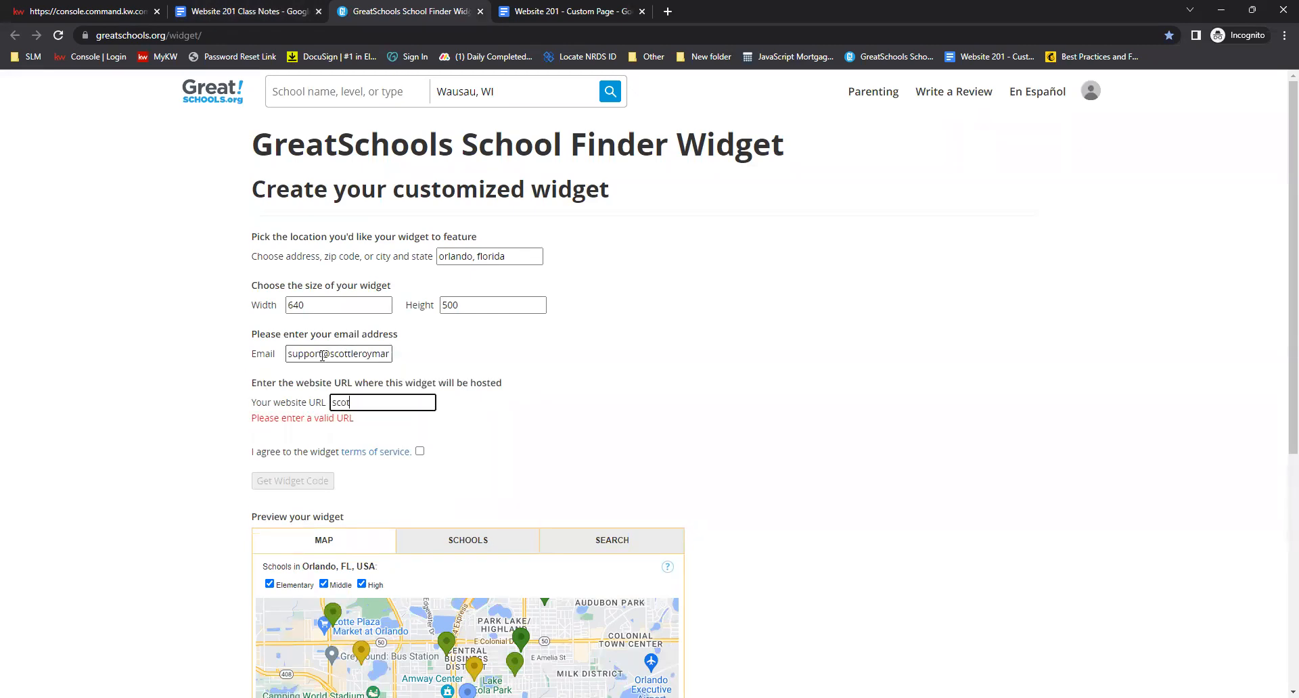
text(tleroymarketing.kw.com)
click(527, 408)
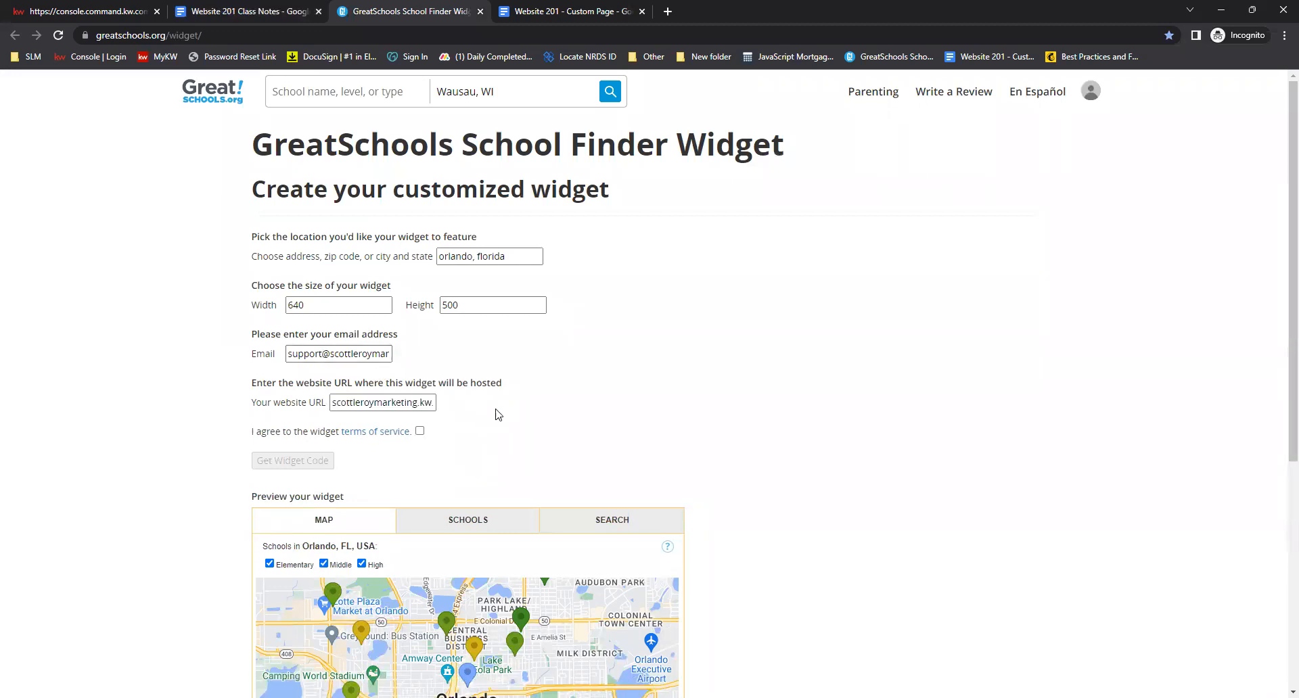
Accept the widget terms of service and generate the widget code
click(420, 432)
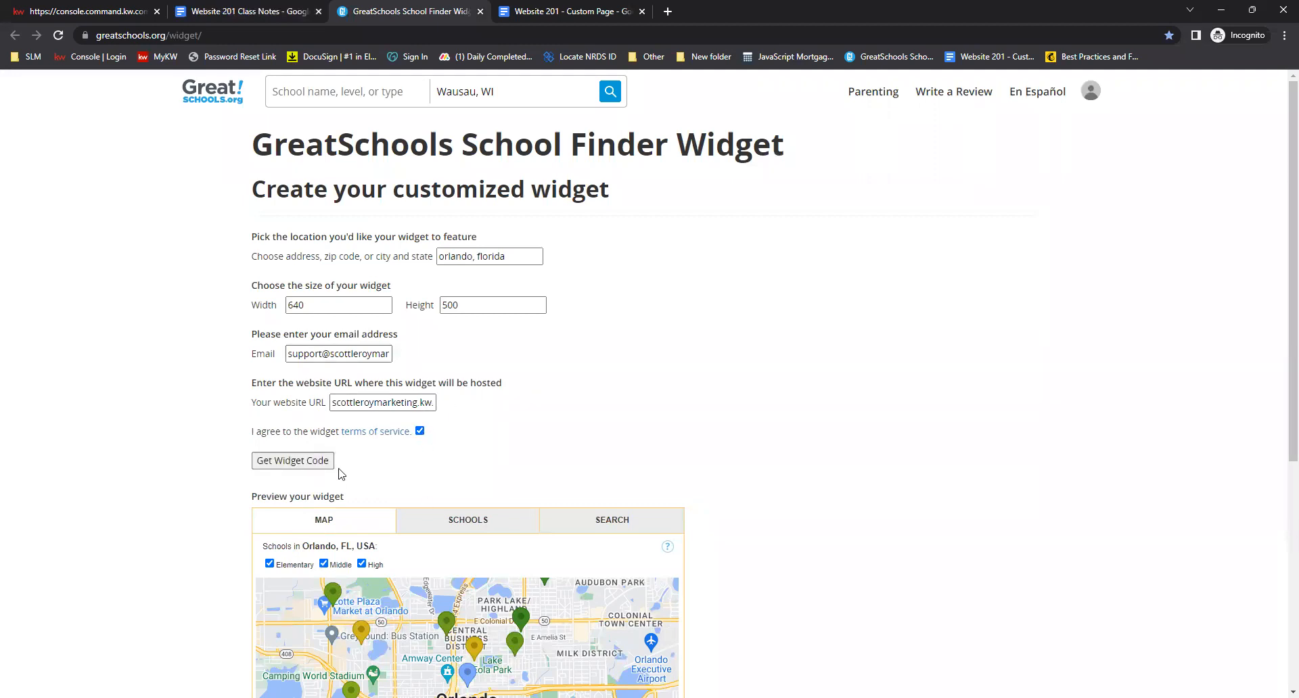
click(265, 464)
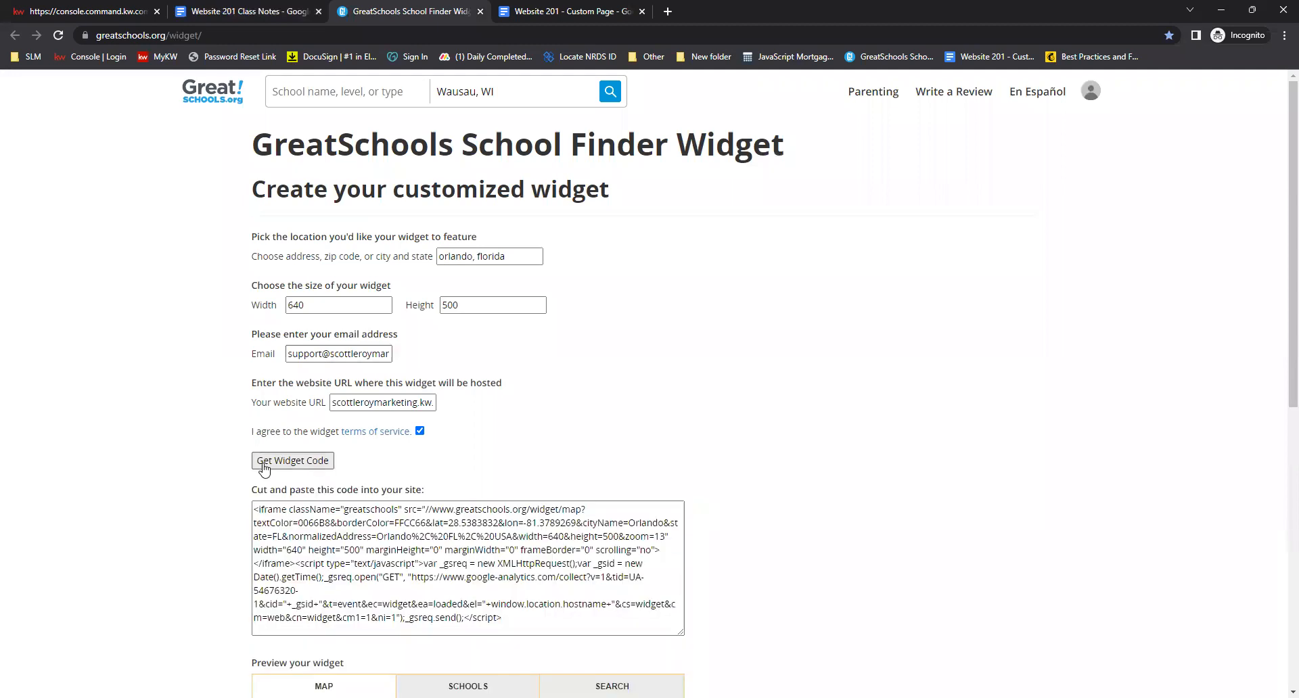
Copy the entire generated GreatSchools widget code
scroll(629, 487, down, 1)
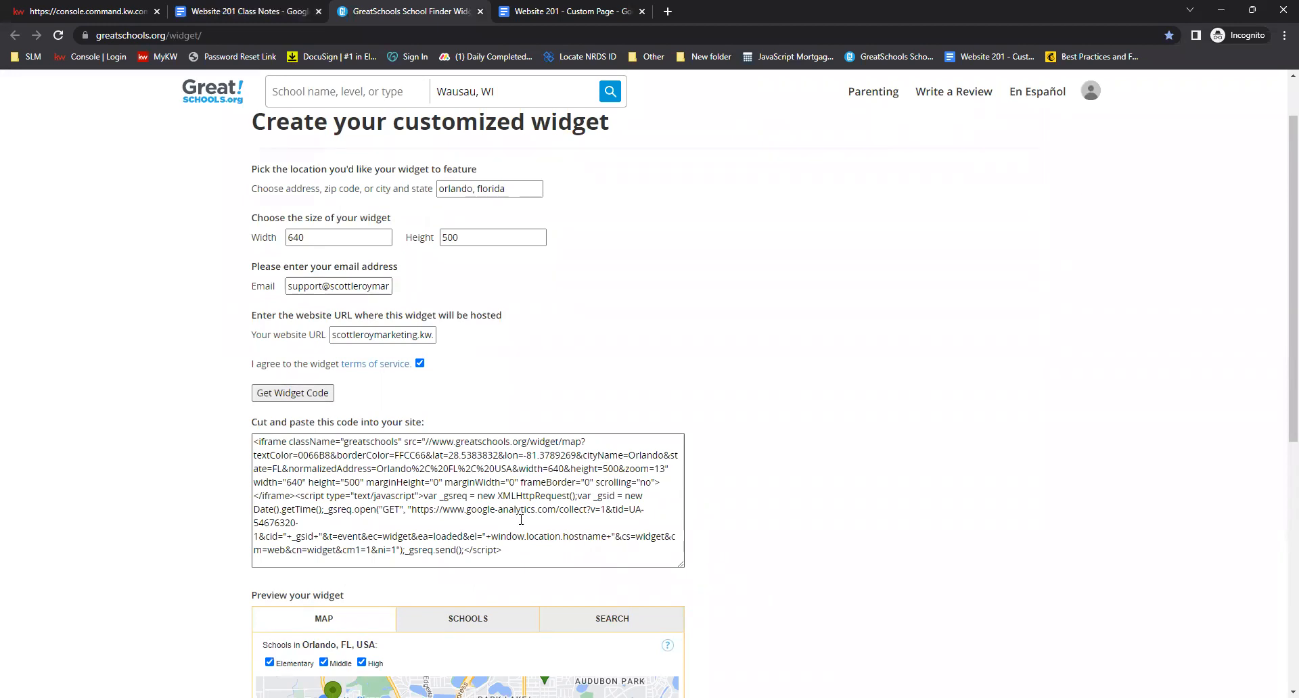
drag(525, 555, 250, 437)
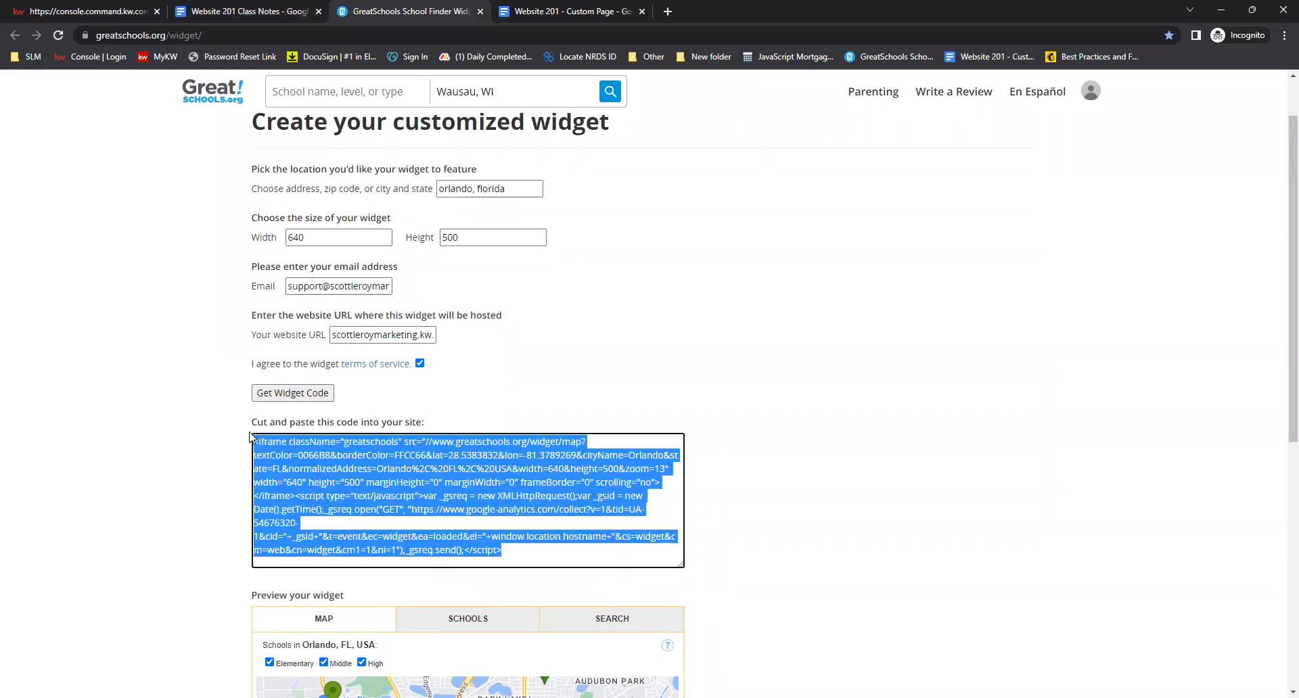
right_click(434, 458)
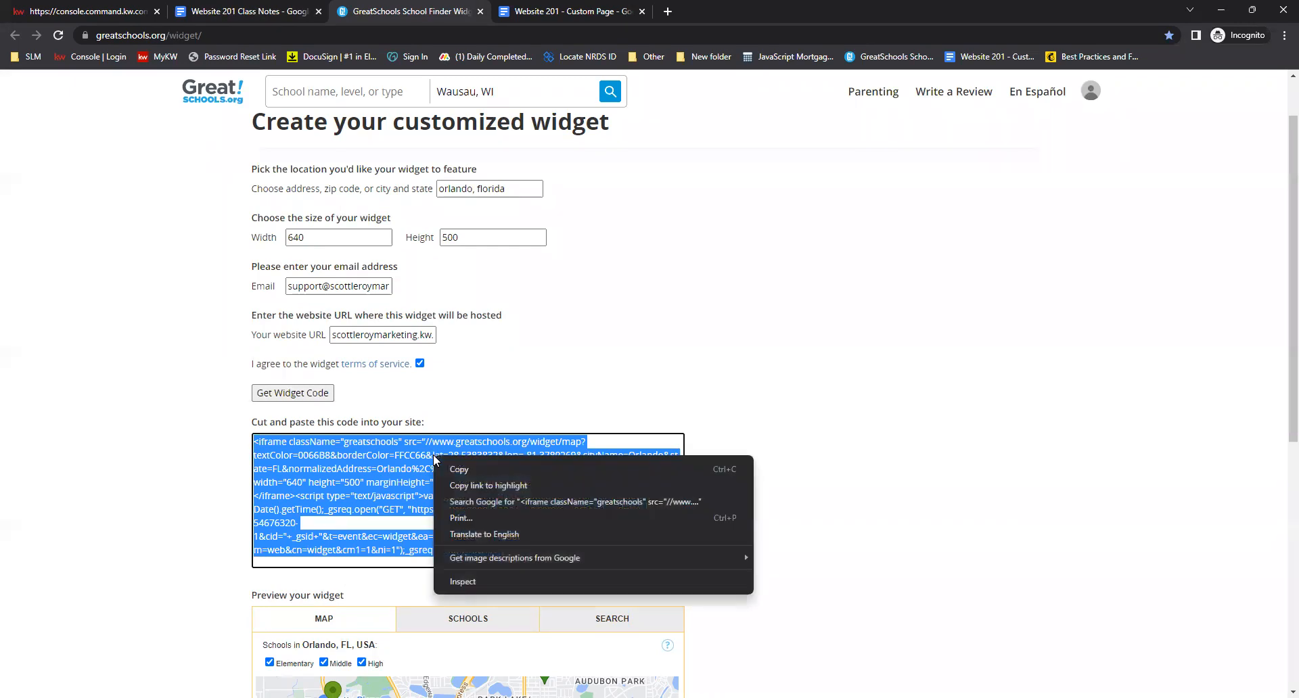
click(458, 470)
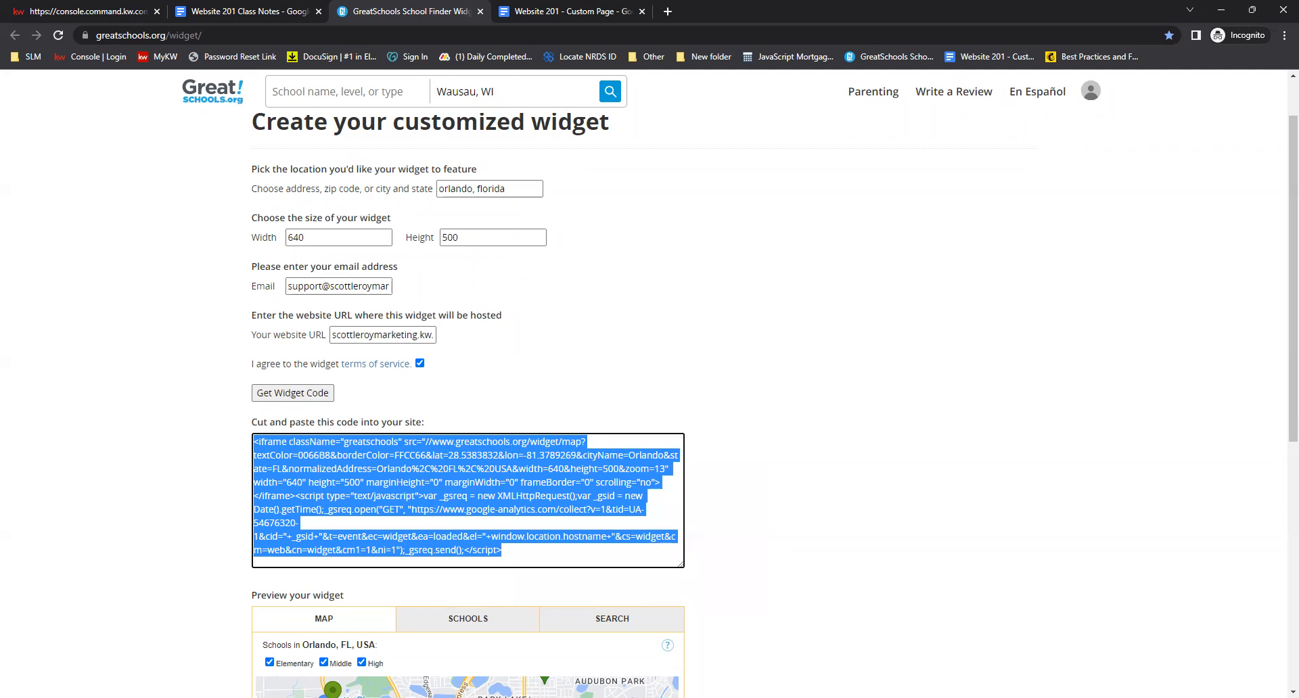
Check the class notes, then set the Agent Profile page title to Local School Search
click(81, 8)
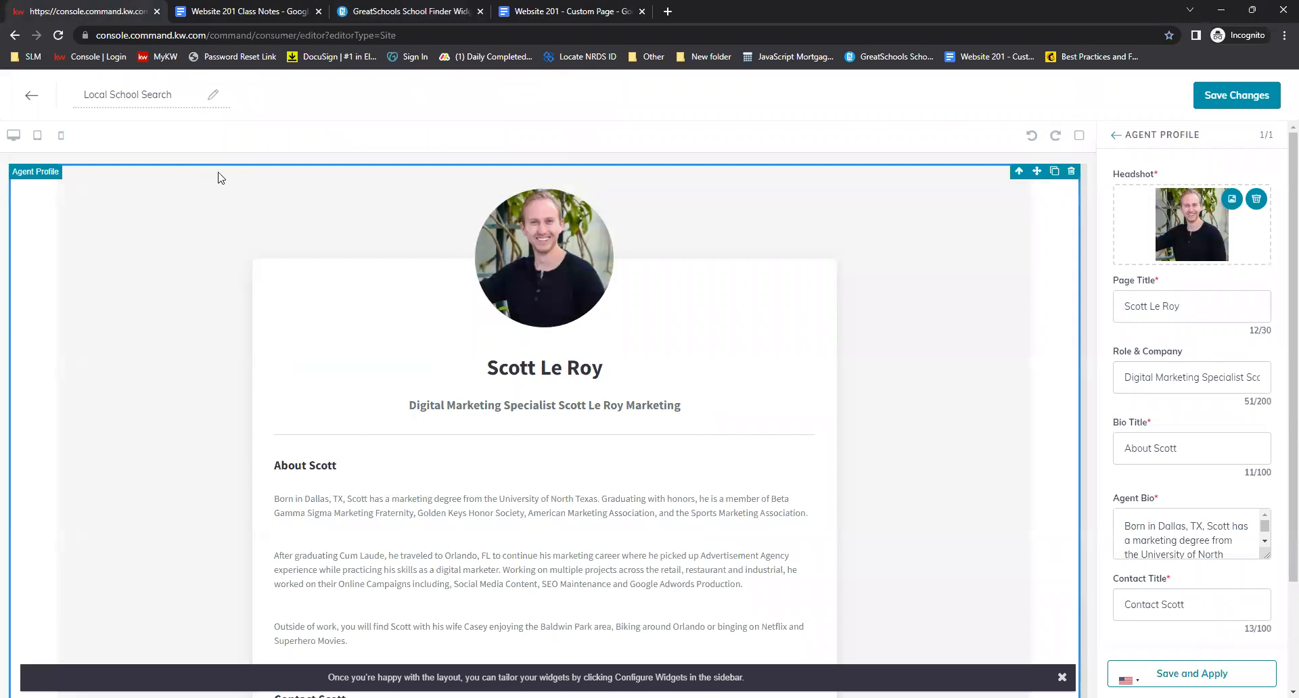
scroll(406, 322, down, 1)
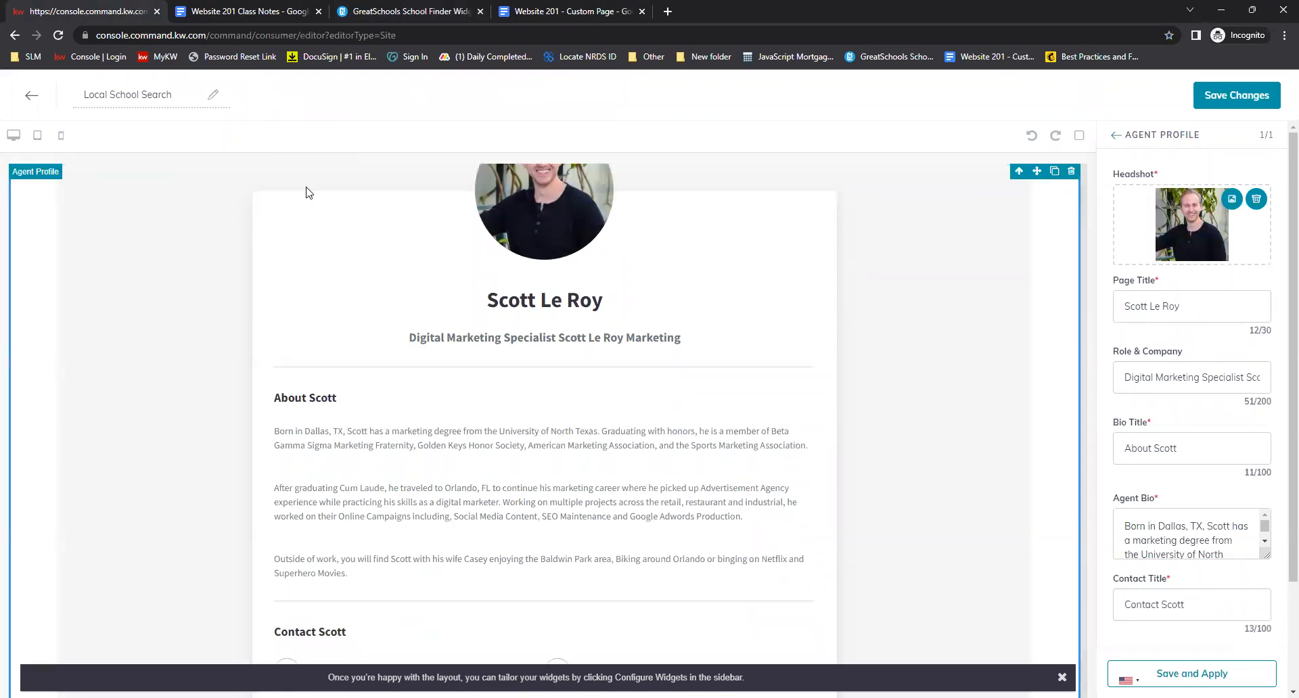
key(ctrl+Tab)
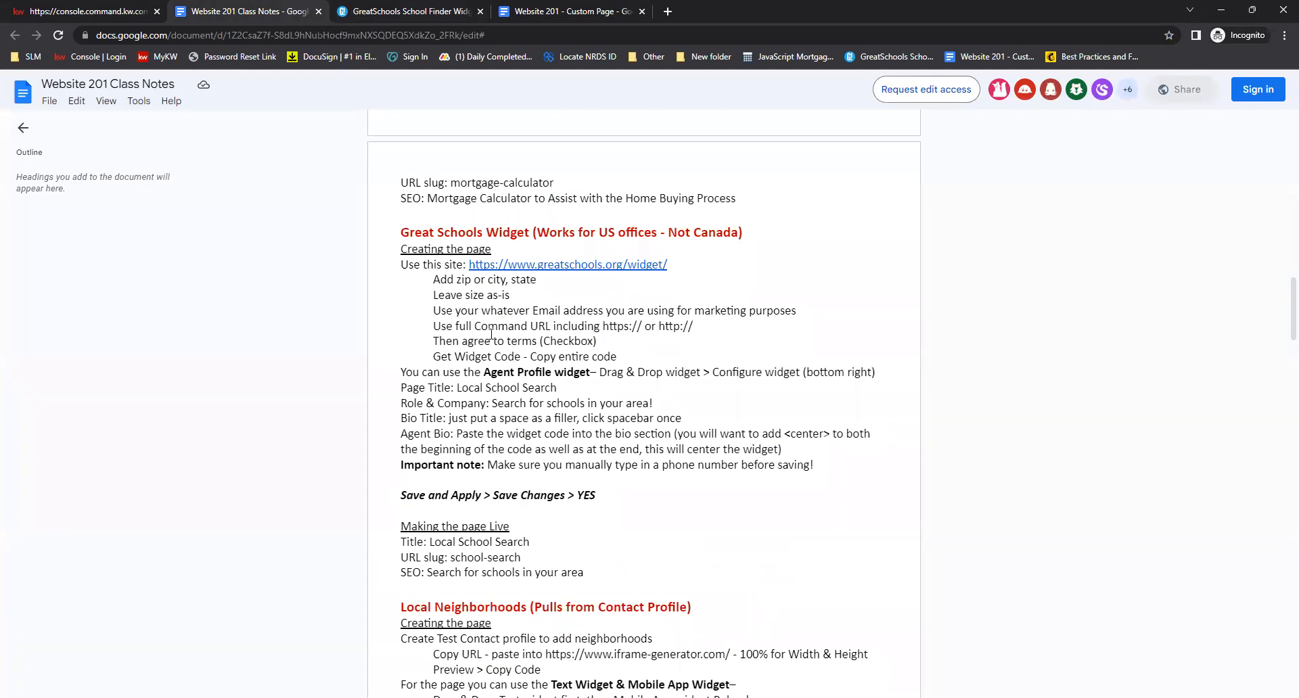
scroll(488, 338, down, 2)
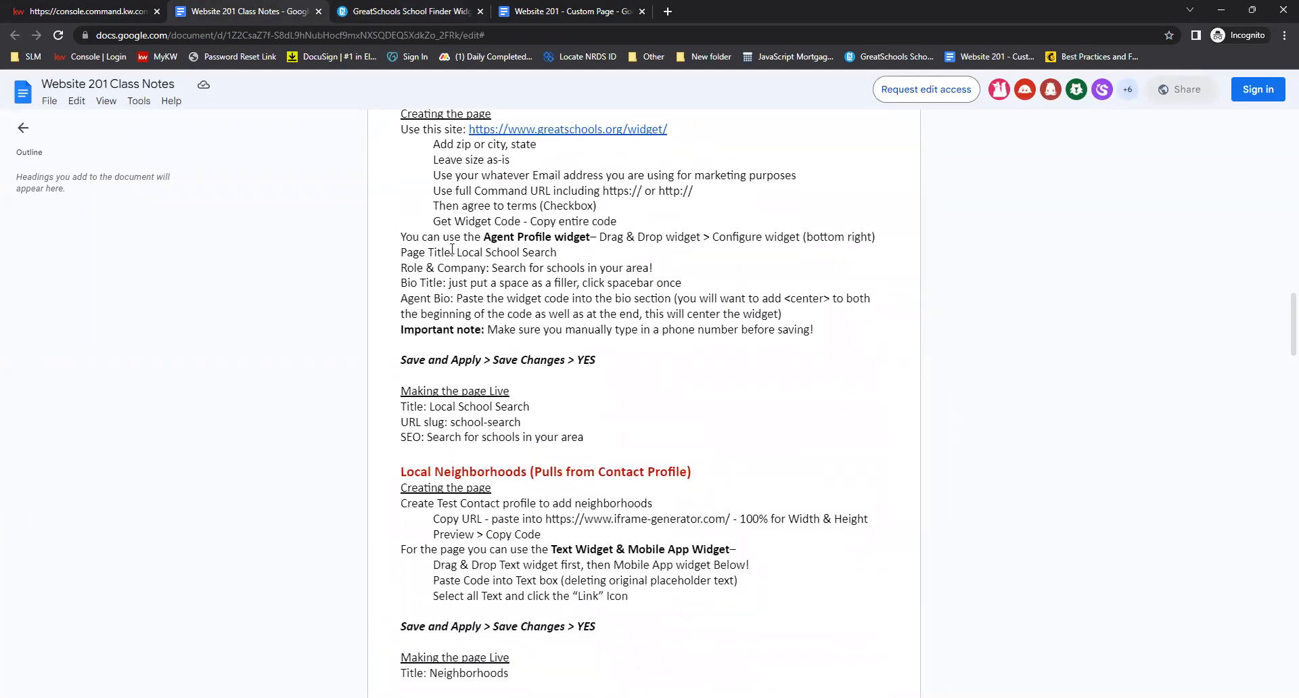
click(112, 13)
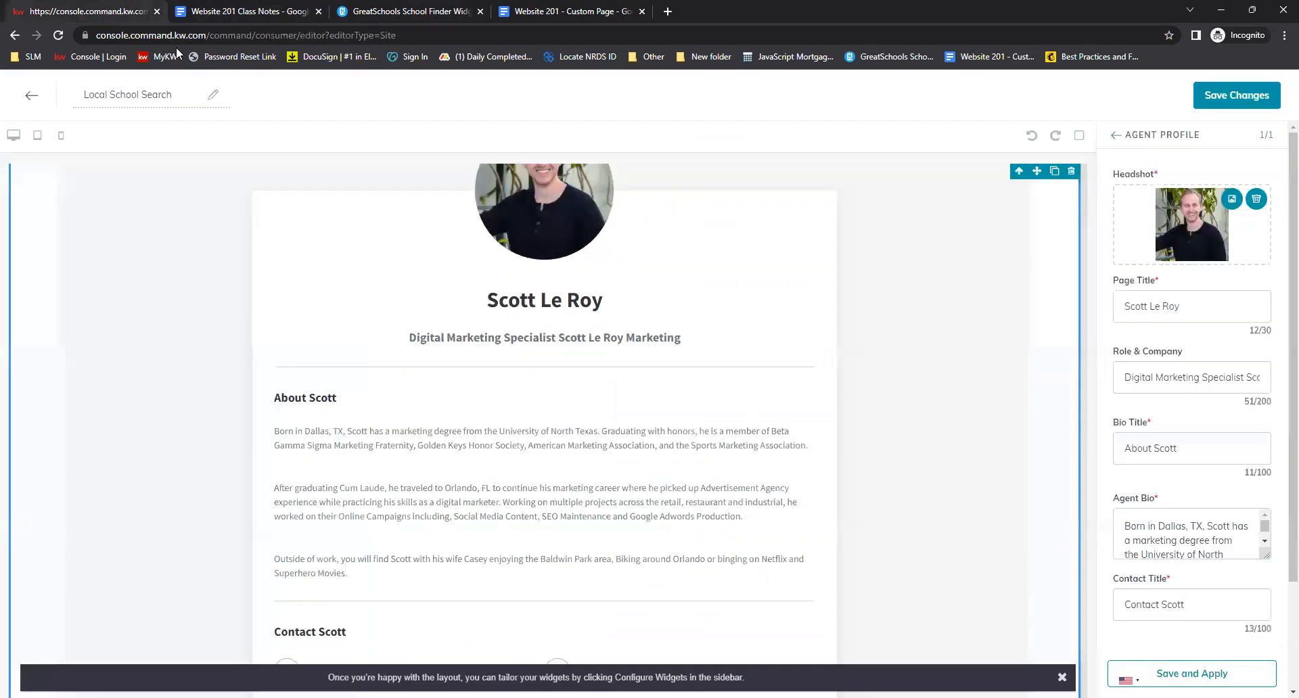
double_click(1138, 306)
triple_click(1141, 305)
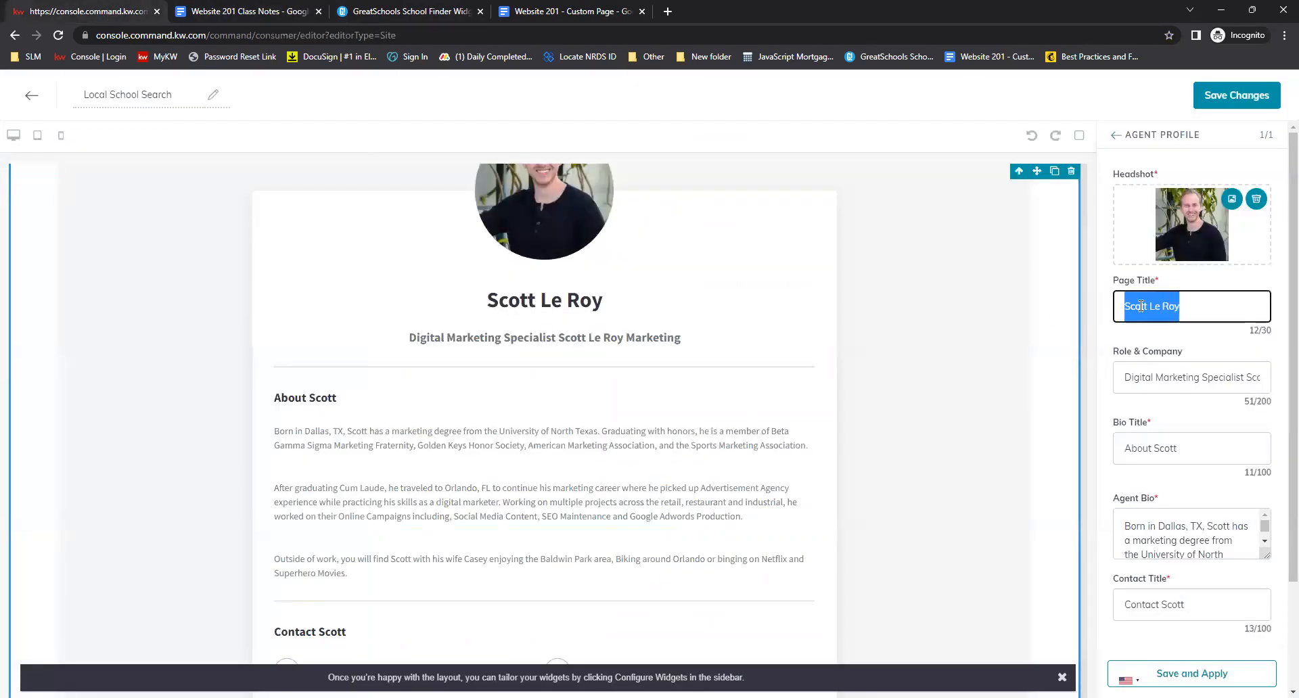
text(Local School sear)
key(BackSpace)
key(BackSpace)
key(BackSpace)
key(BackSpace)
text(Search)
click(1154, 343)
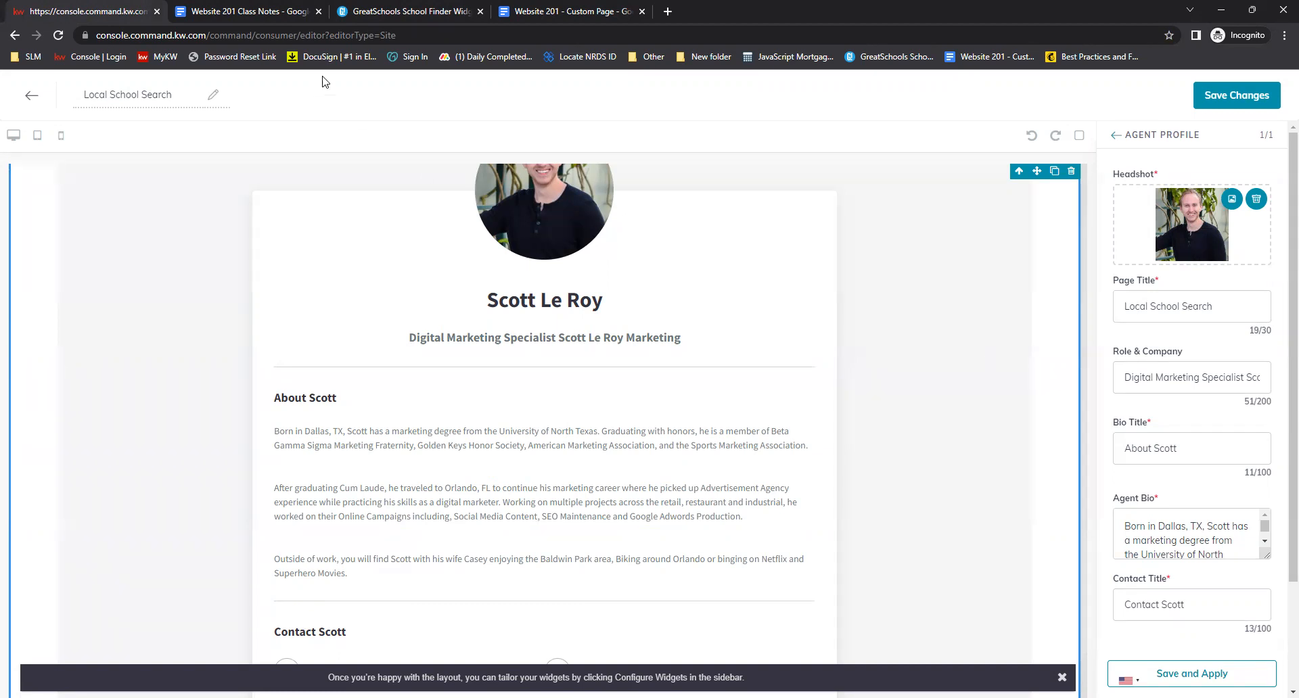
Copy the role text from the notes and set Role & Company to Search for Schools in your area!
click(271, 7)
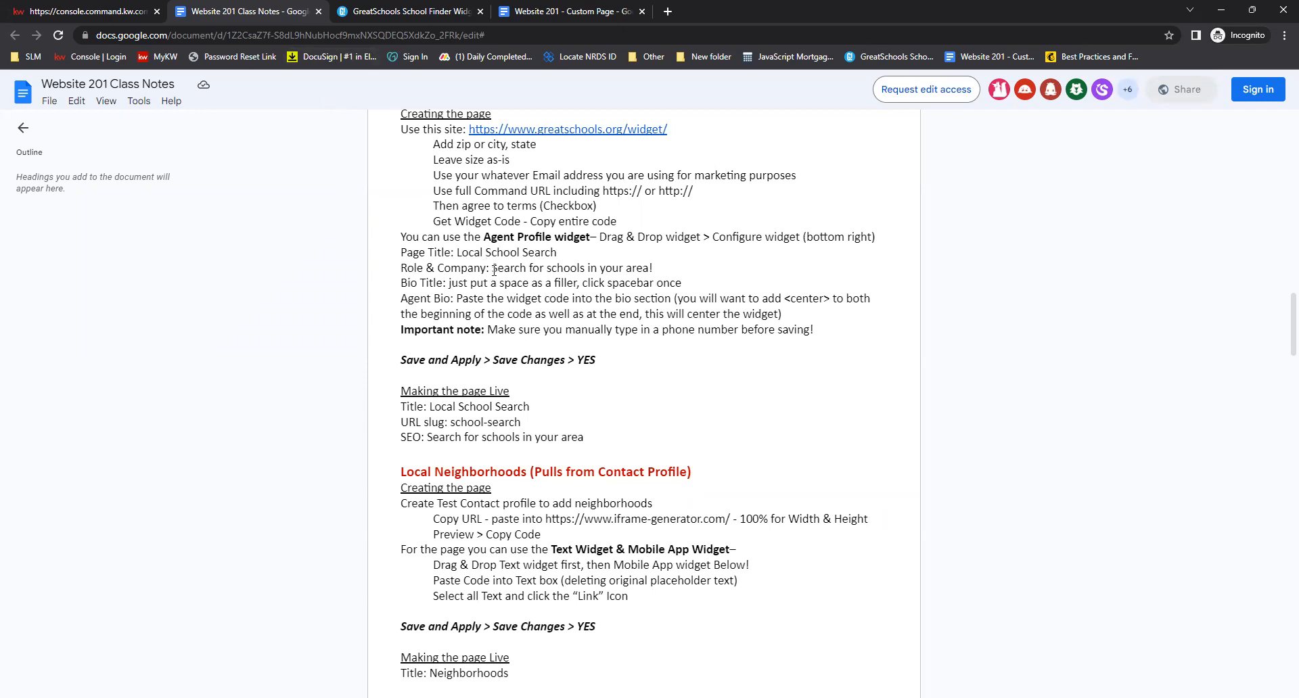
drag(652, 267, 492, 268)
key(ctrl+c)
click(112, 11)
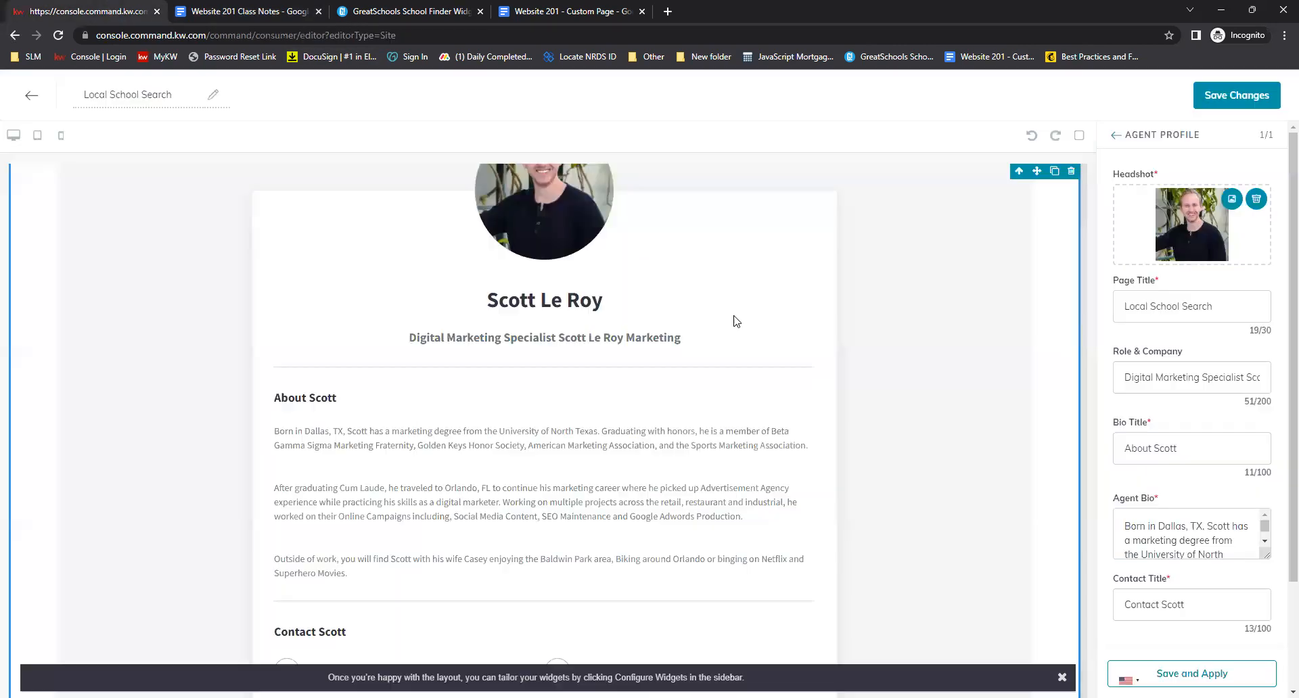
triple_click(1163, 372)
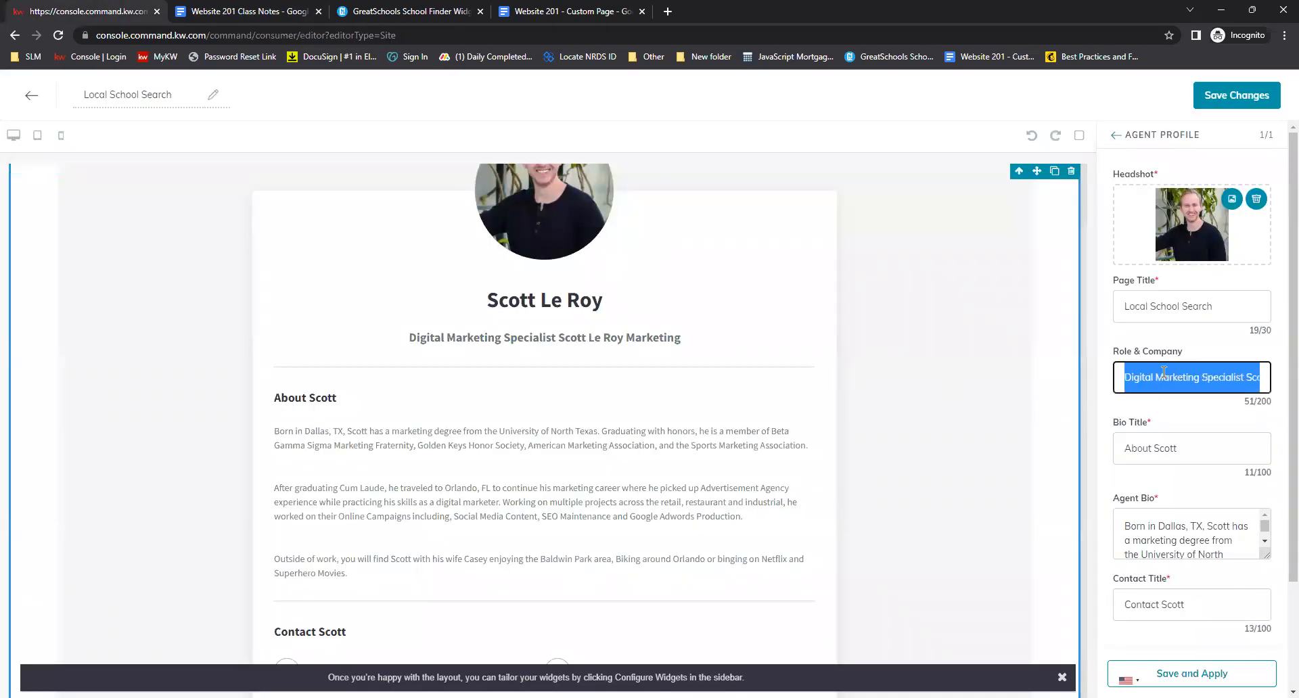
key(BackSpace)
text(Search for Schools in your area.)
Replace the Bio Title with a single space as a filler
scroll(1163, 372, down, 1)
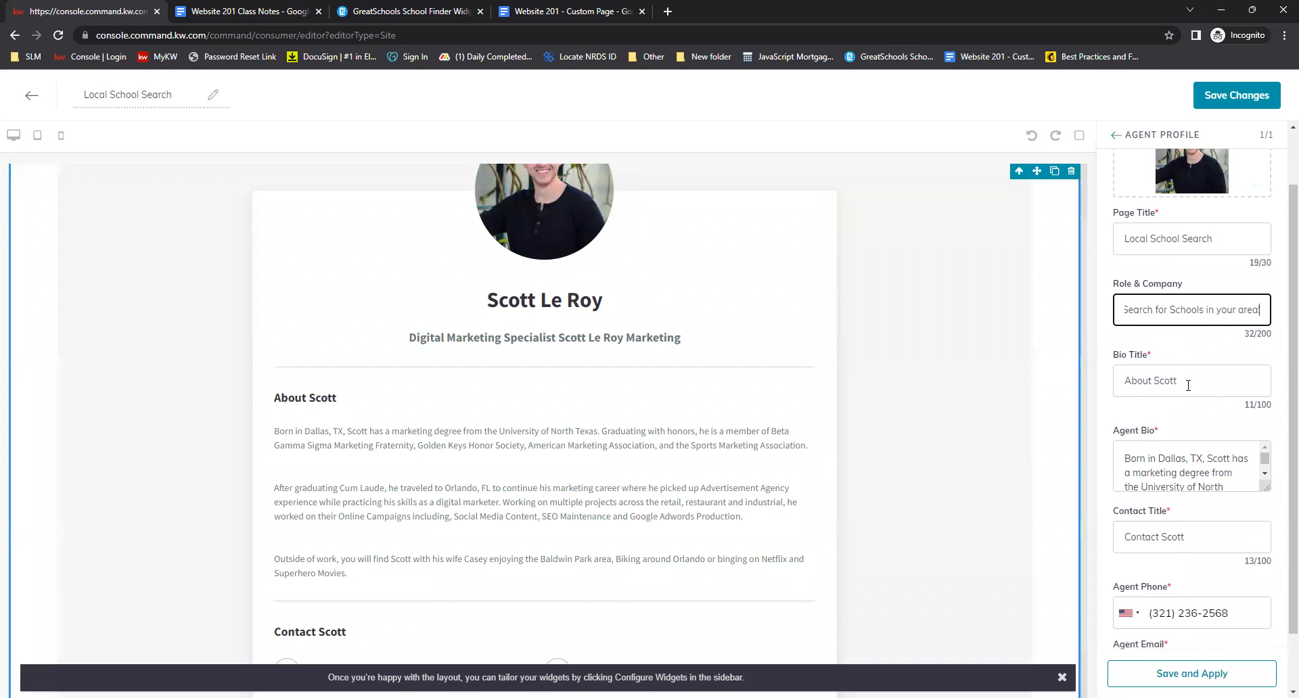
triple_click(1188, 386)
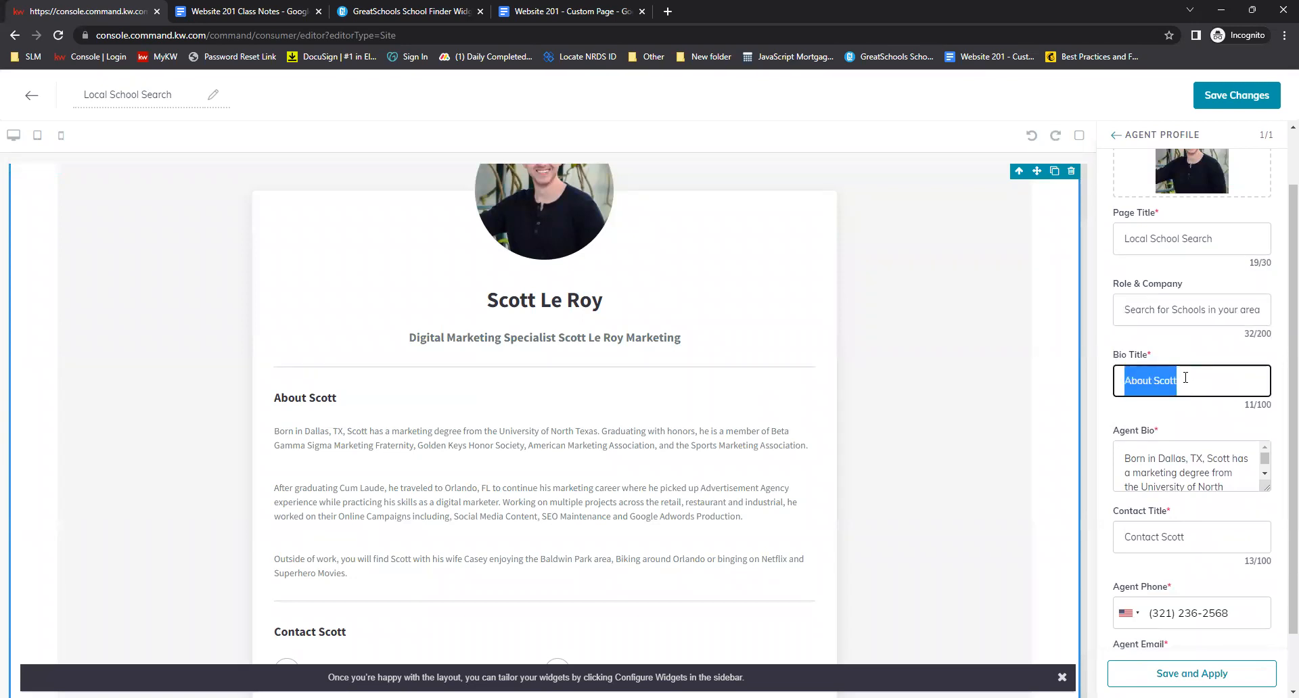
key(BackSpace)
click(1172, 427)
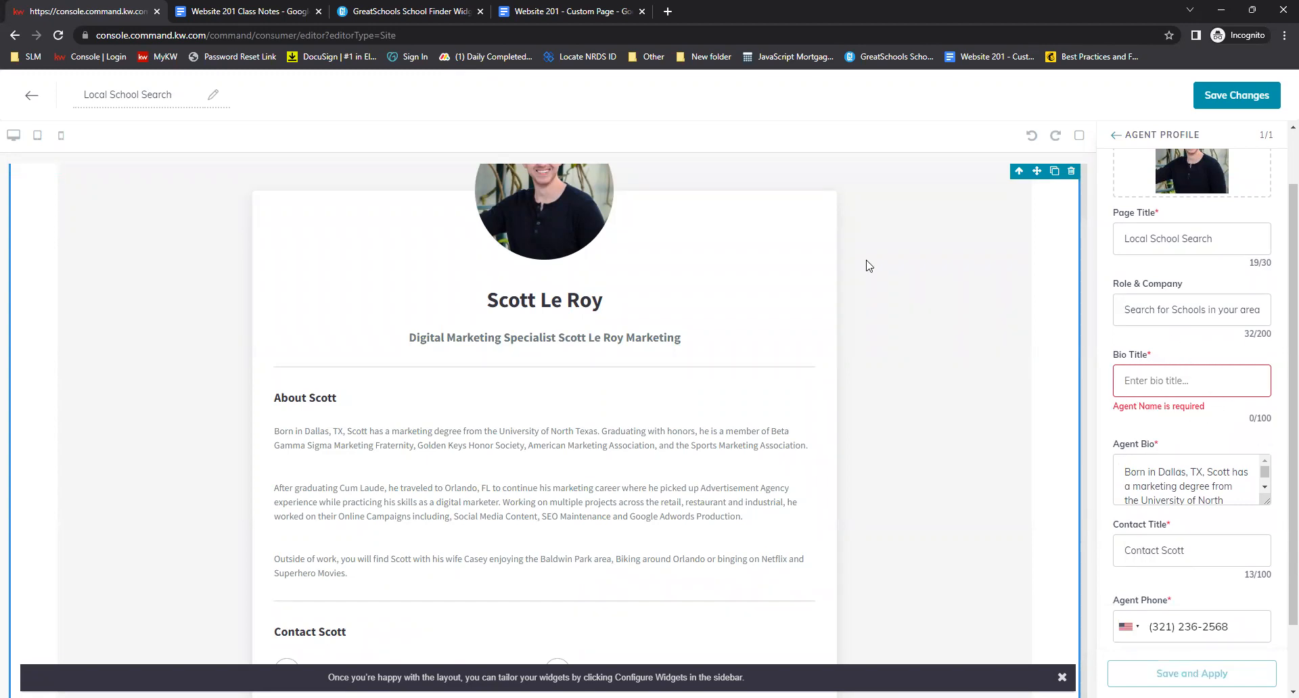
click(258, 11)
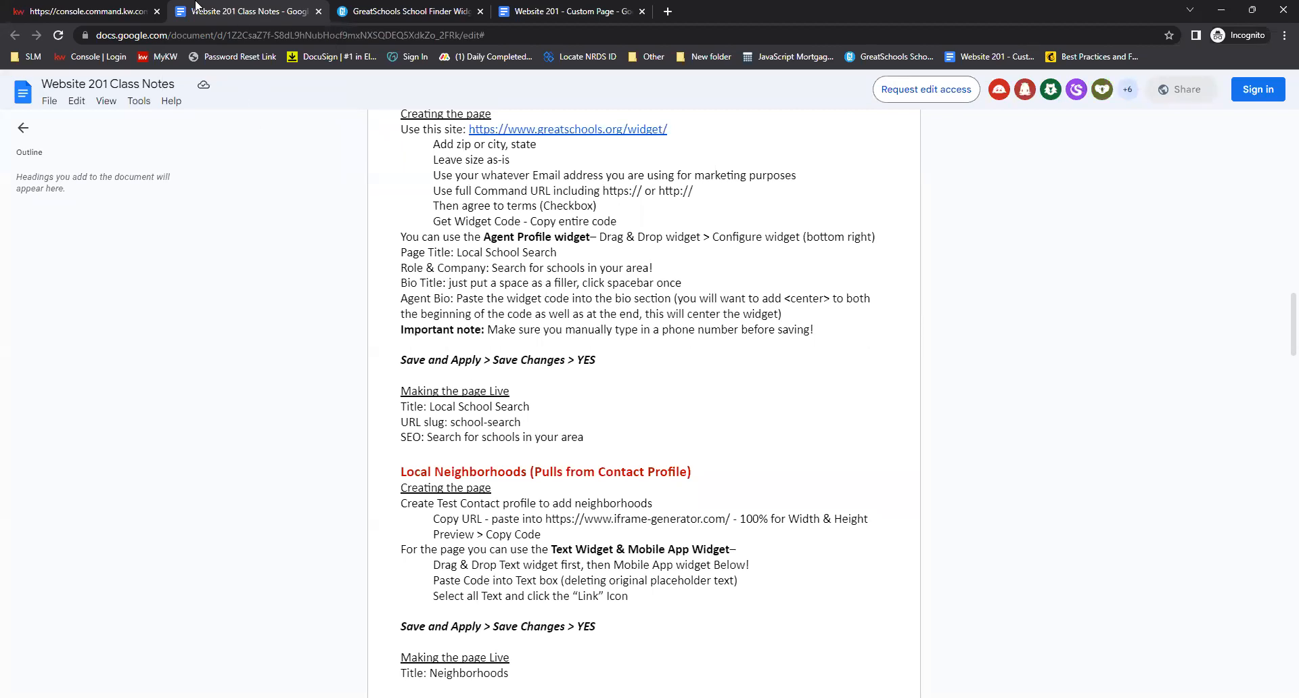
click(98, 8)
click(1172, 387)
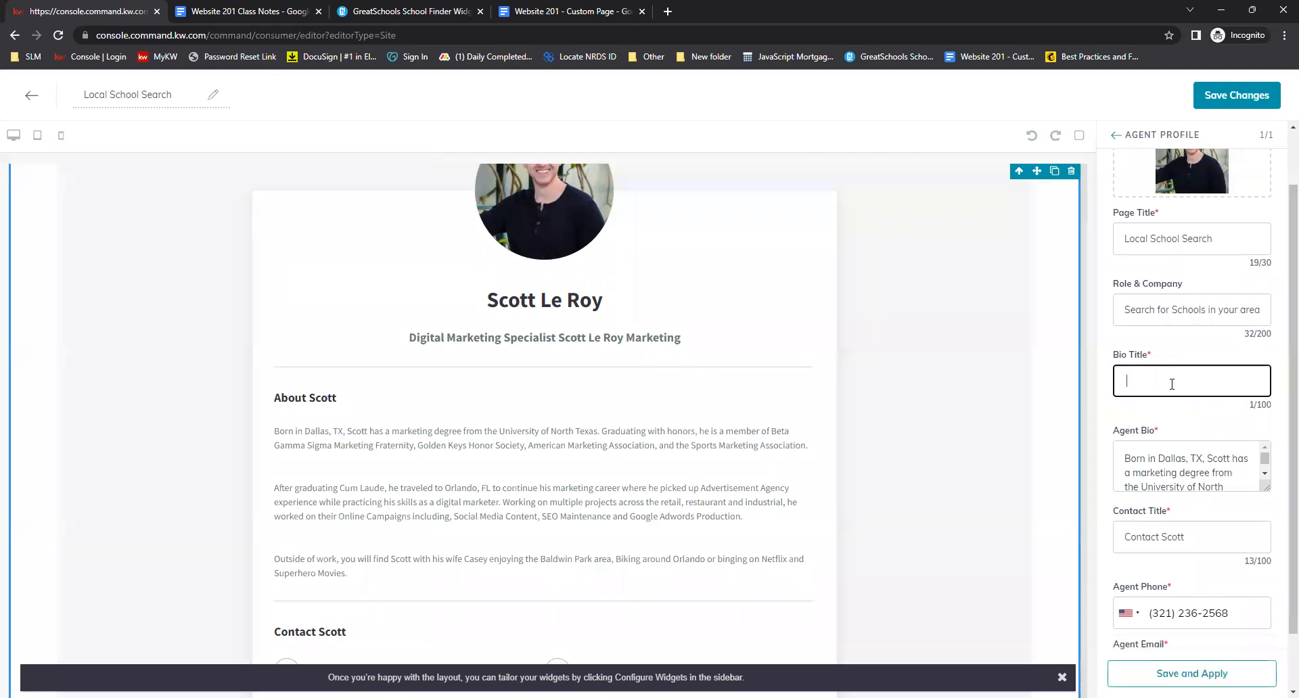
click(1164, 428)
Enlarge the Agent Bio box and clear all of its existing text
scroll(1186, 415, down, 1)
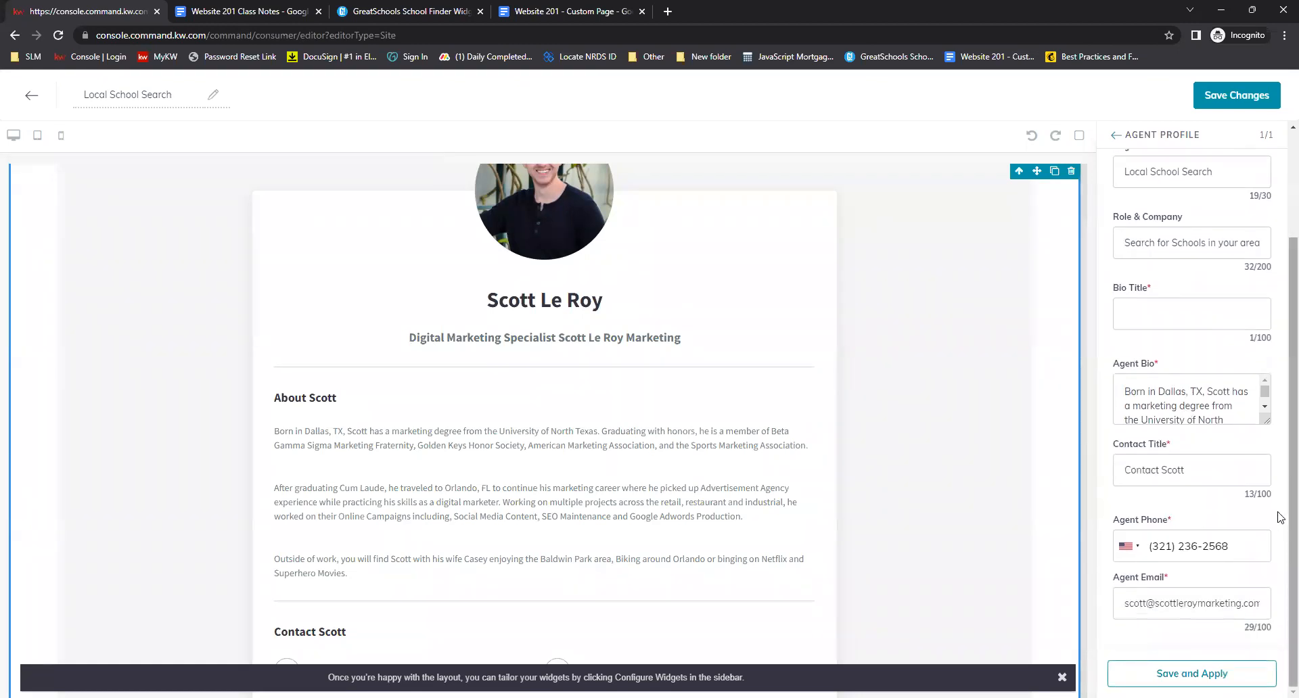
drag(1264, 421, 1264, 570)
click(1160, 395)
click(1212, 567)
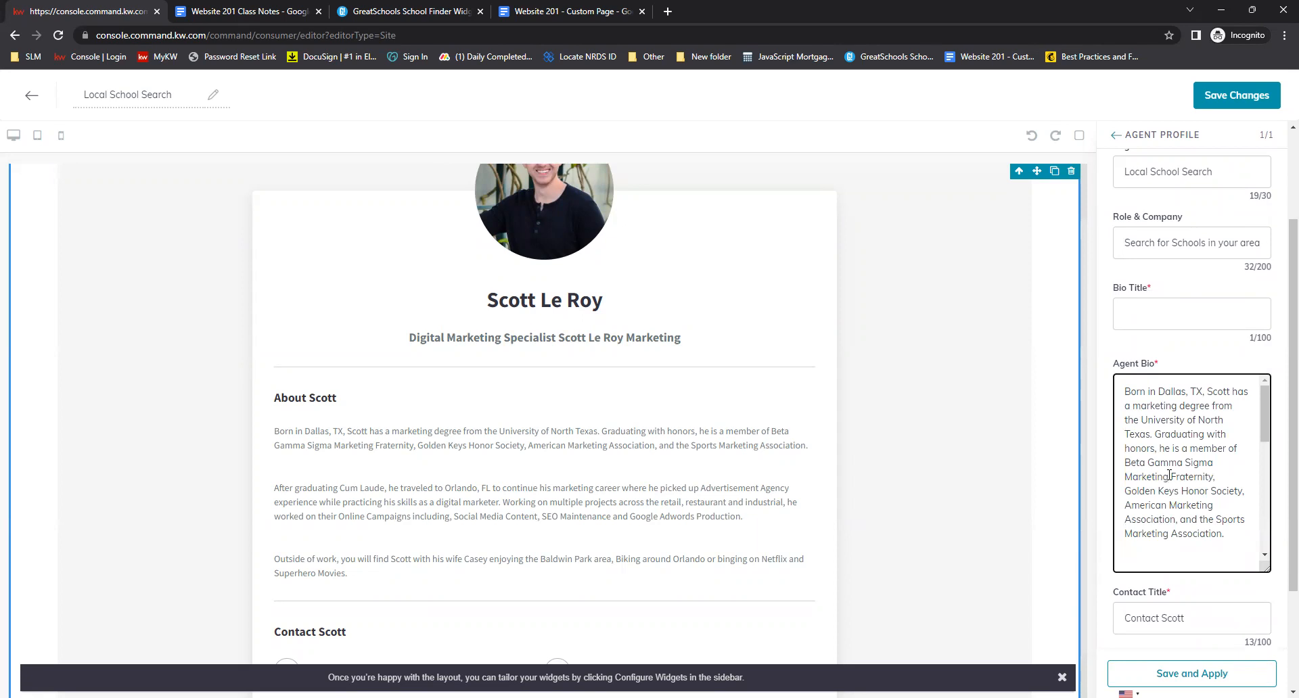
key(ctrl+a)
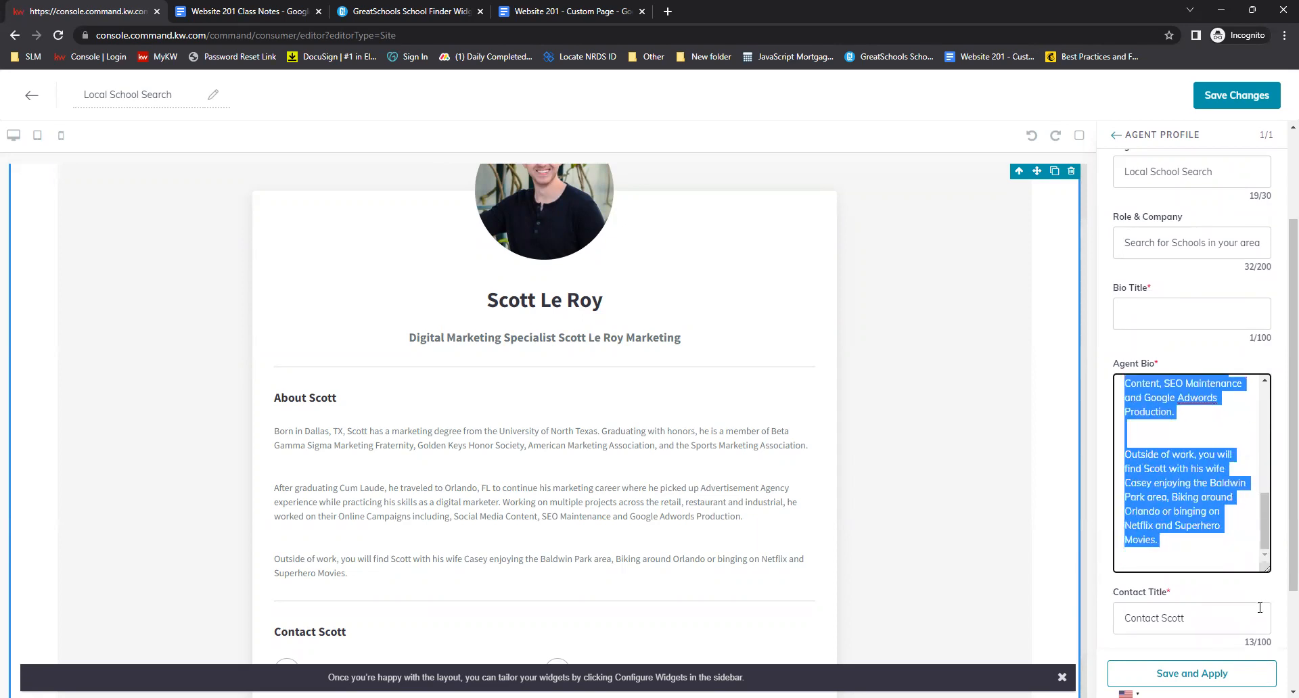
key(BackSpace)
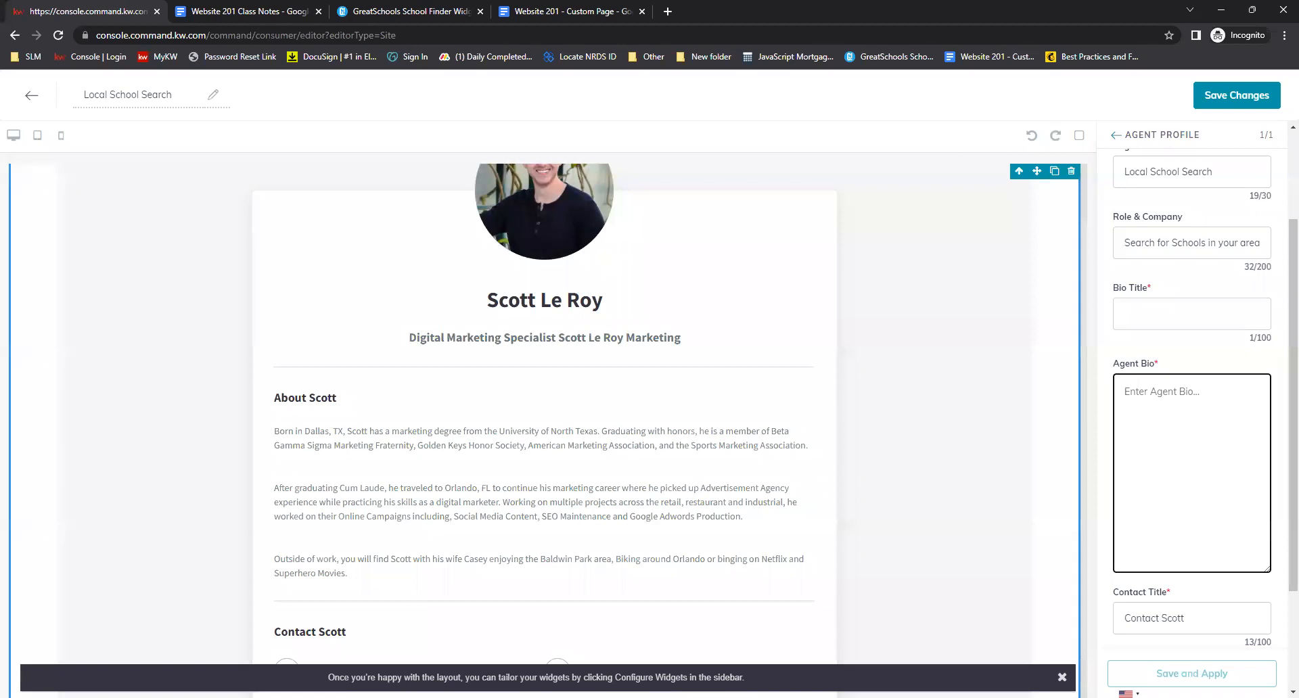
Paste the widget code into Agent Bio, wrapping it with <center> tags at the beginning and end
click(1181, 393)
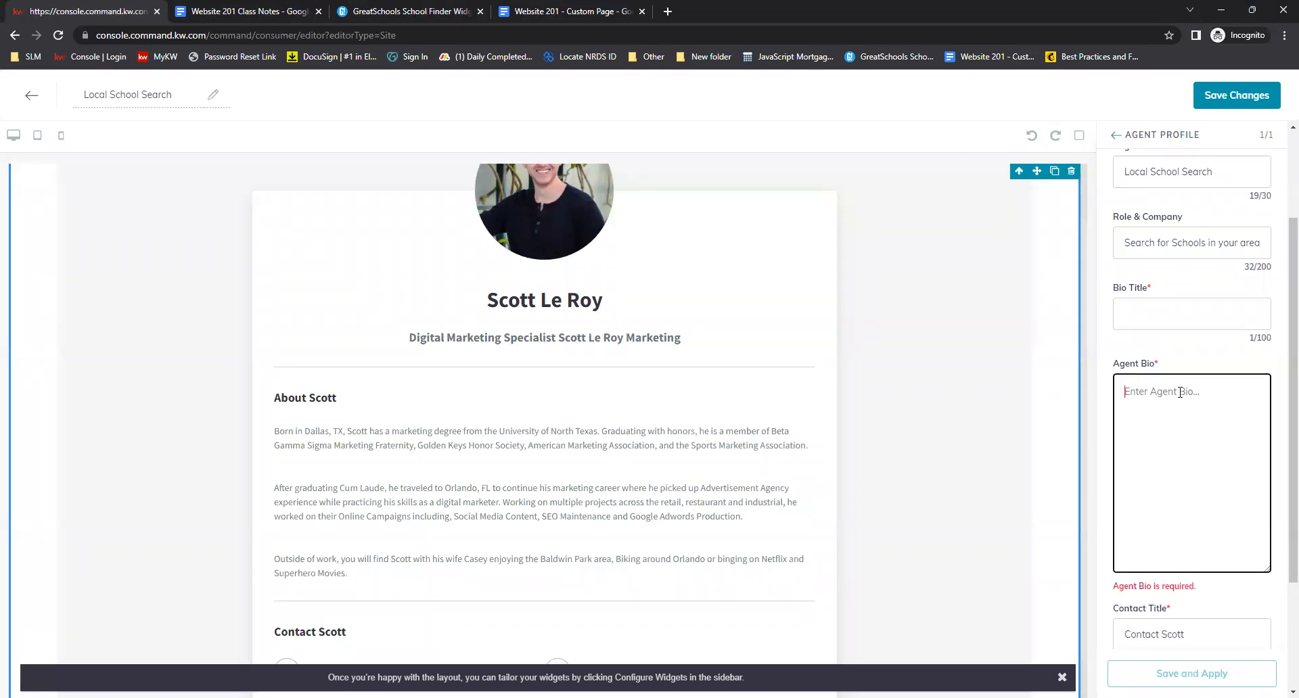
text(<center>)
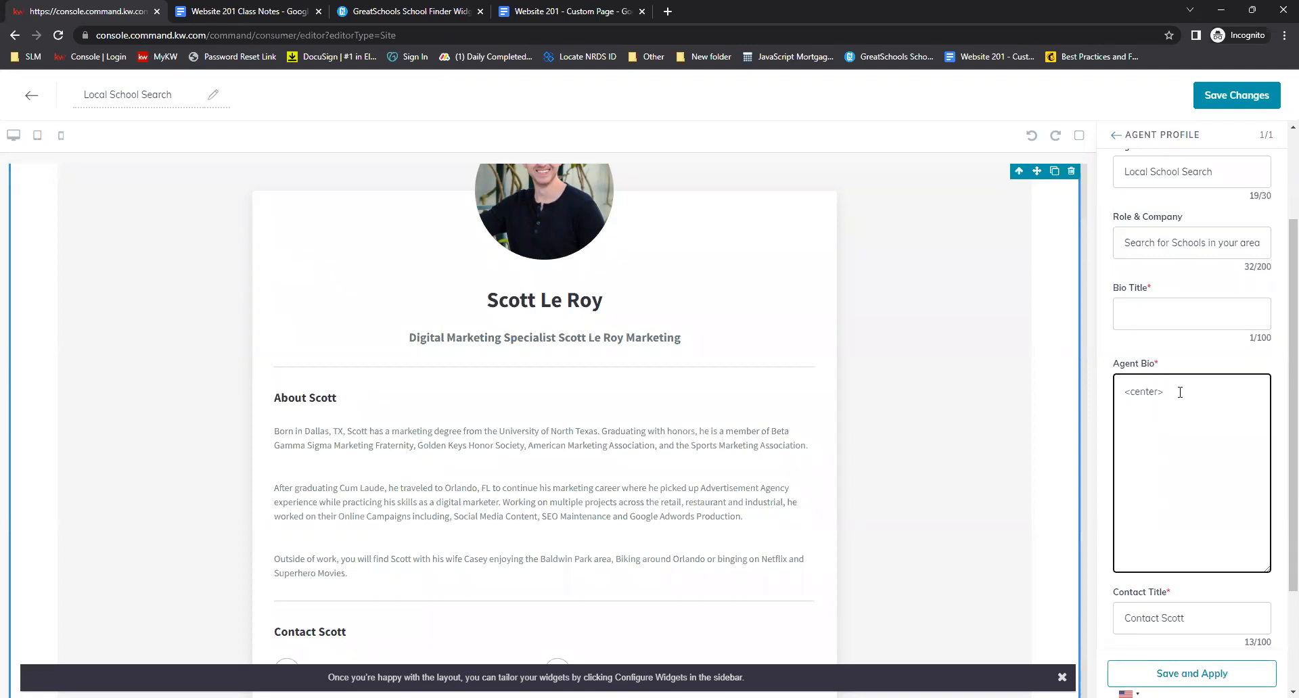
right_click(1180, 392)
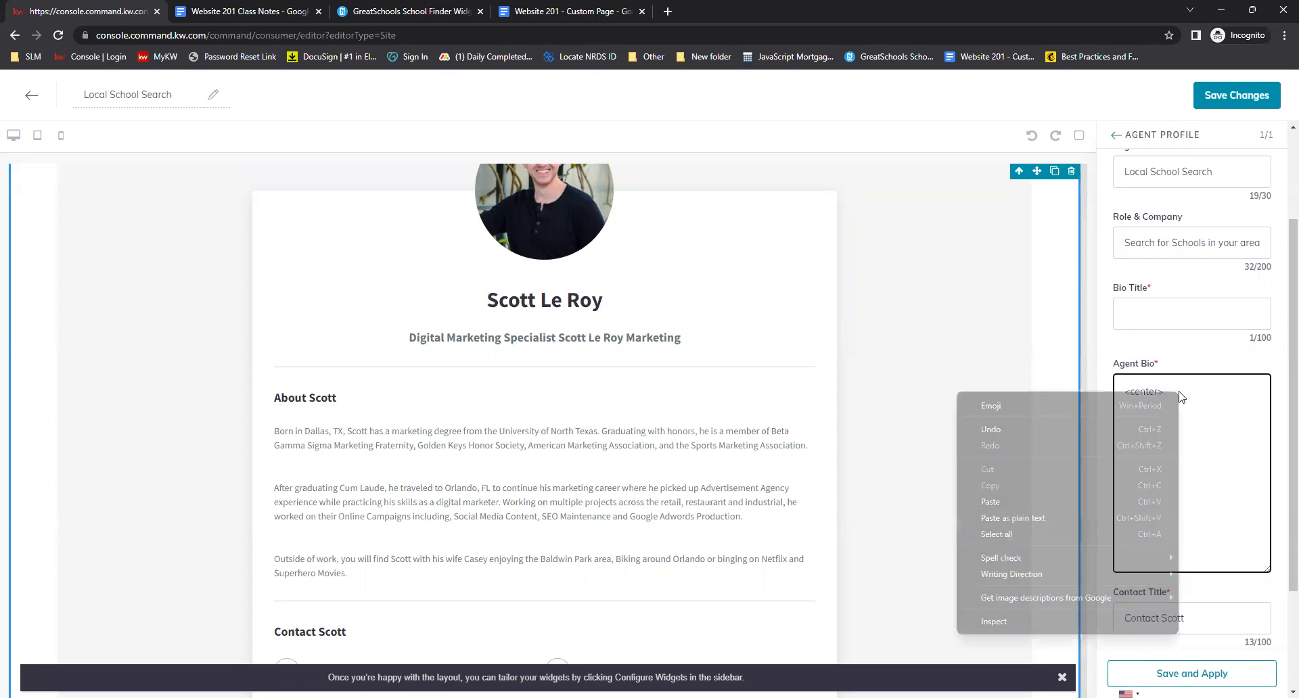
click(1108, 497)
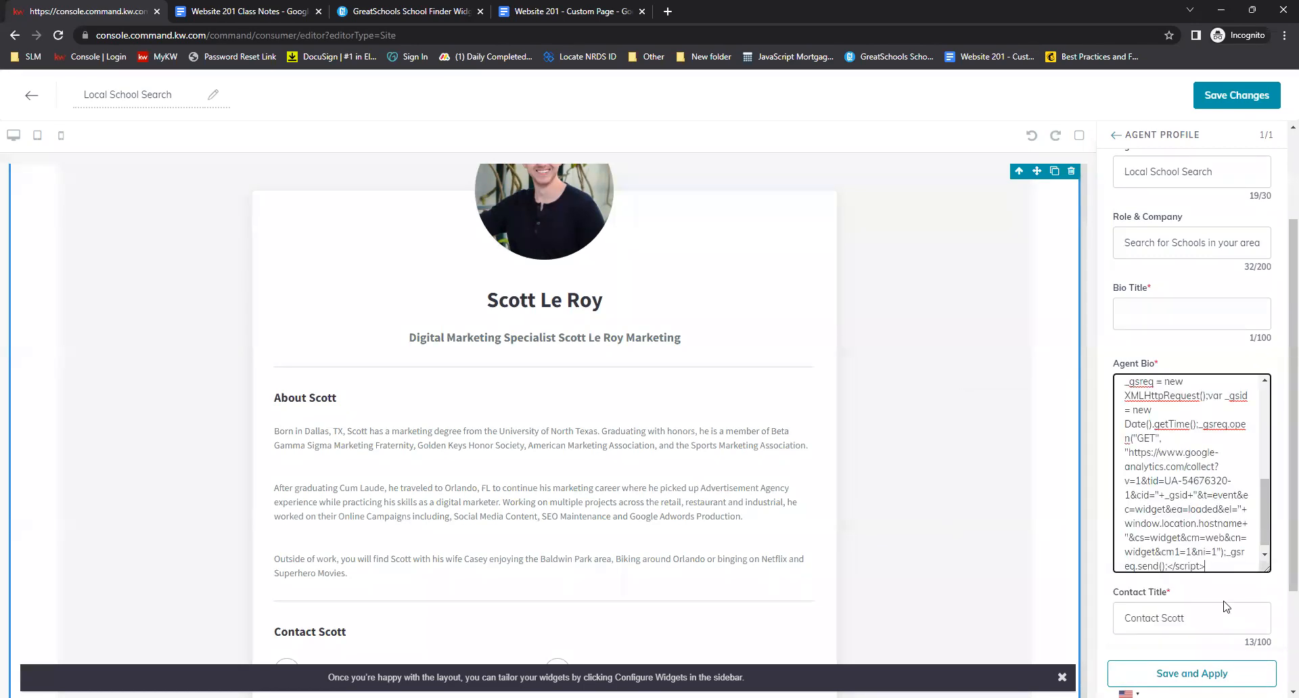
text(center>)
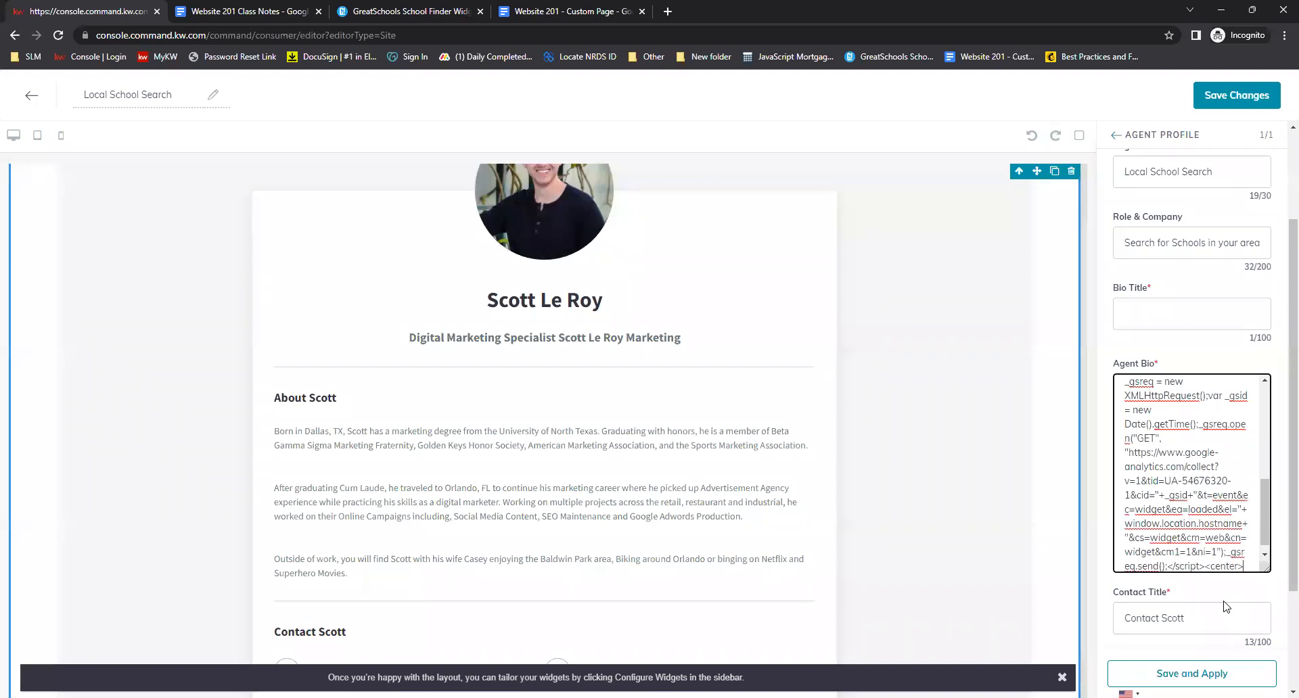
Save and apply the Agent Profile widget settings
scroll(1226, 607, down, 2)
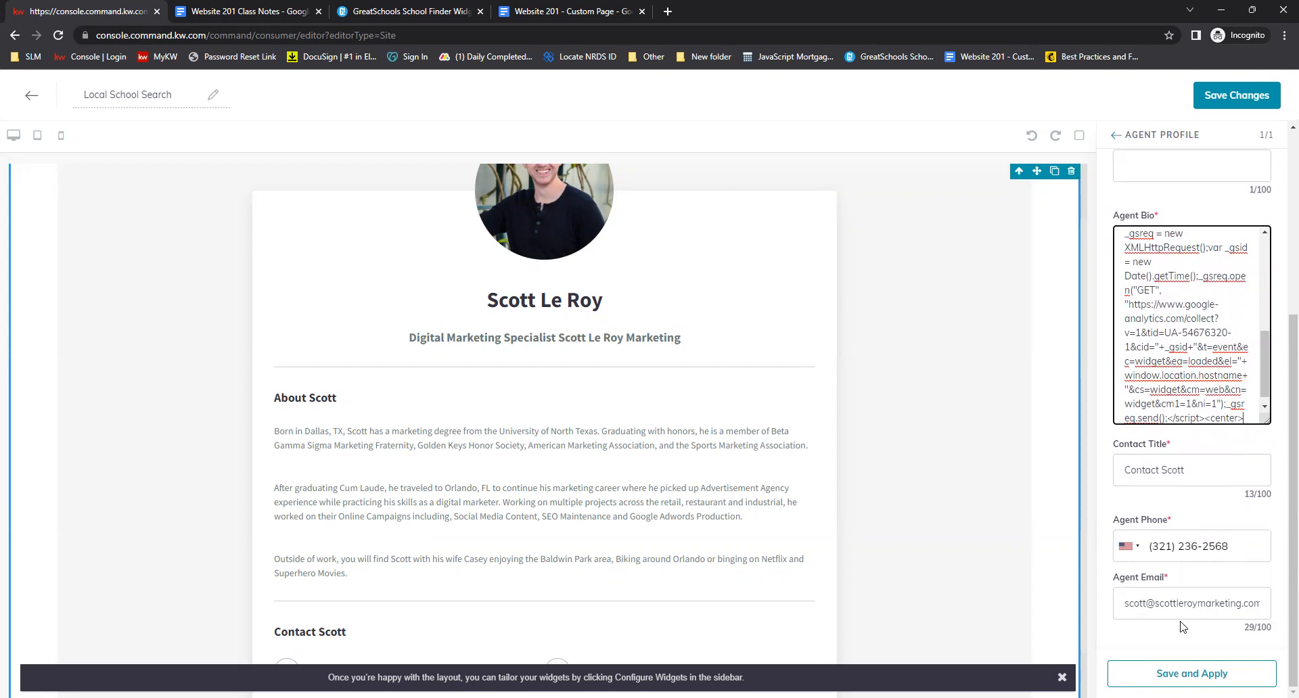
scroll(985, 524, down, 1)
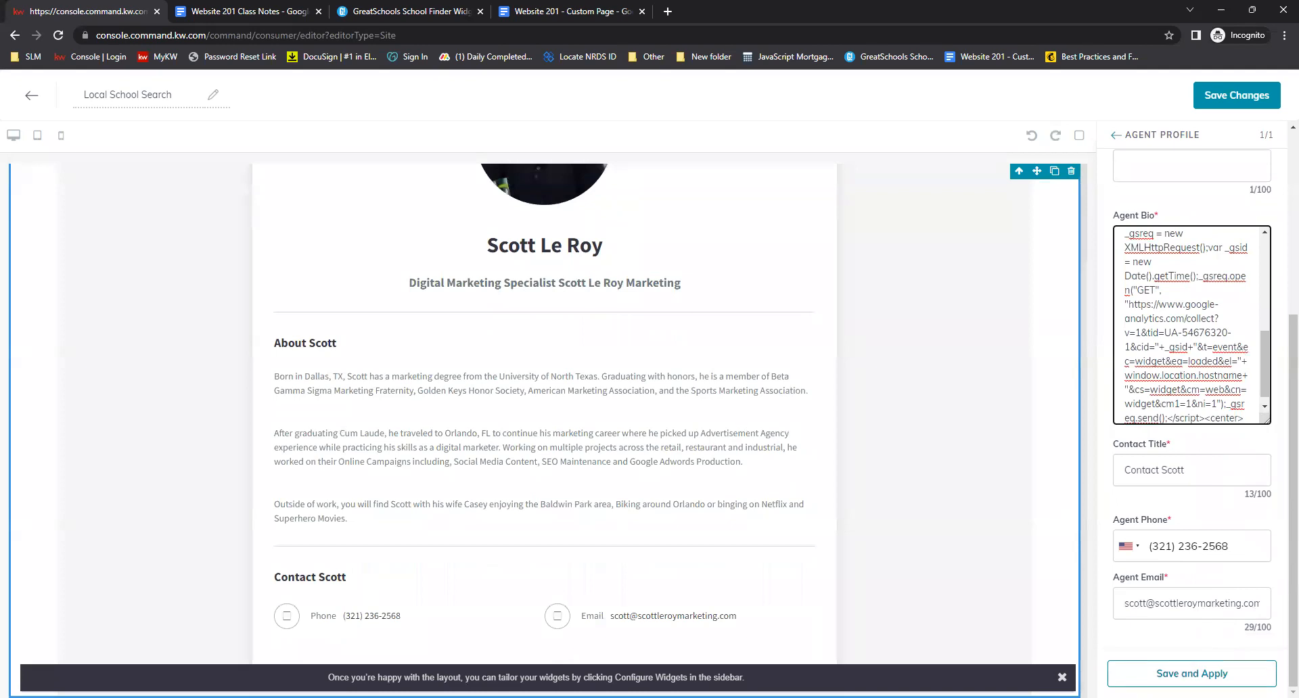
click(1211, 673)
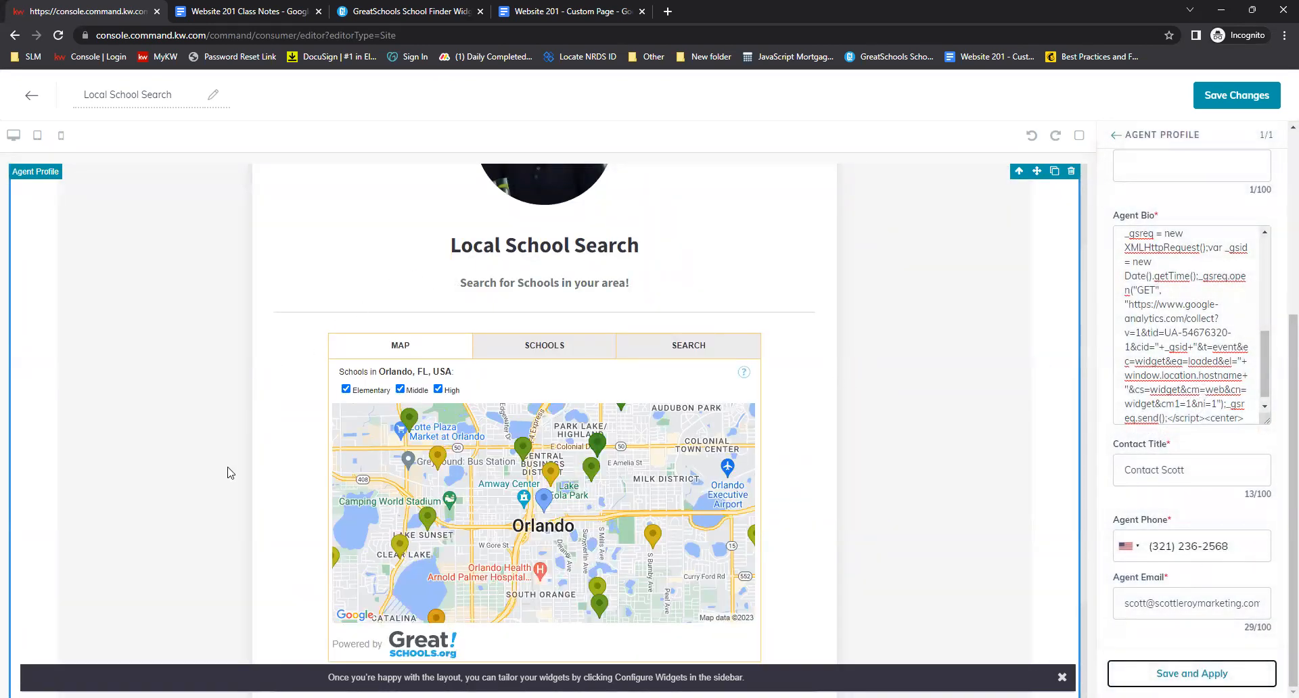
Preview the school widget's Map, Schools and Search tabs on the page
scroll(781, 329, down, 1)
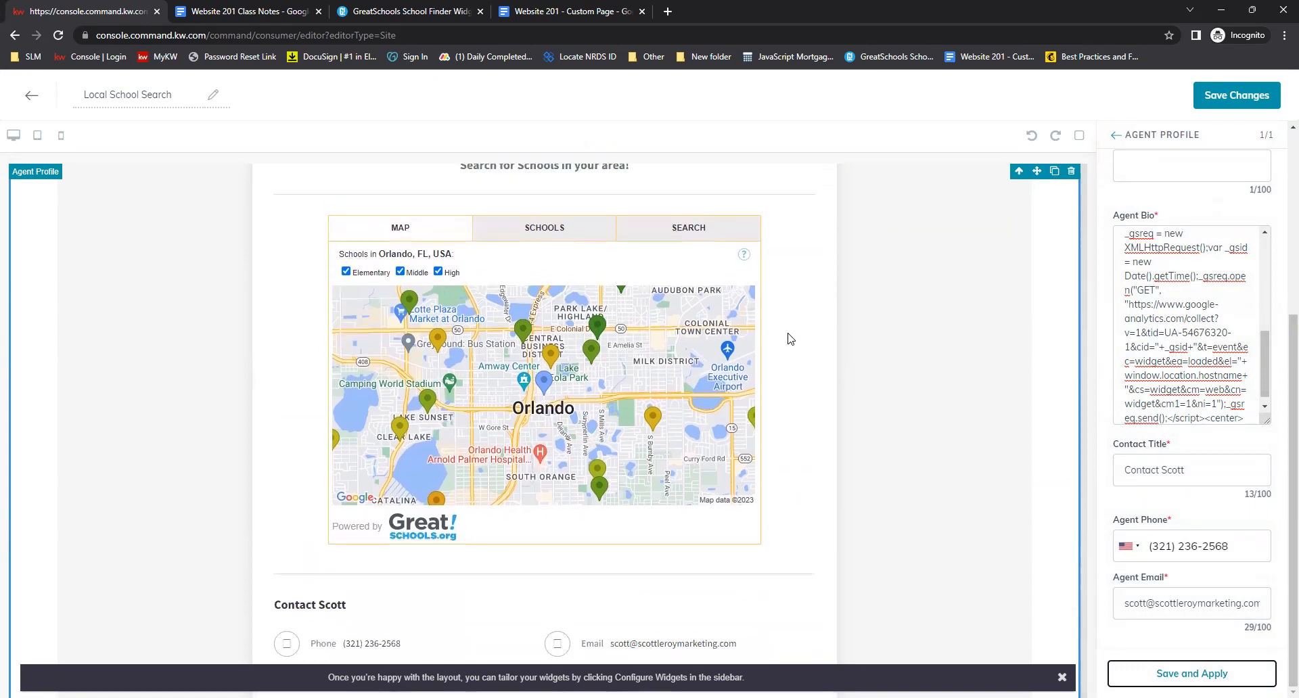
scroll(811, 416, down, 1)
scroll(807, 443, up, 1)
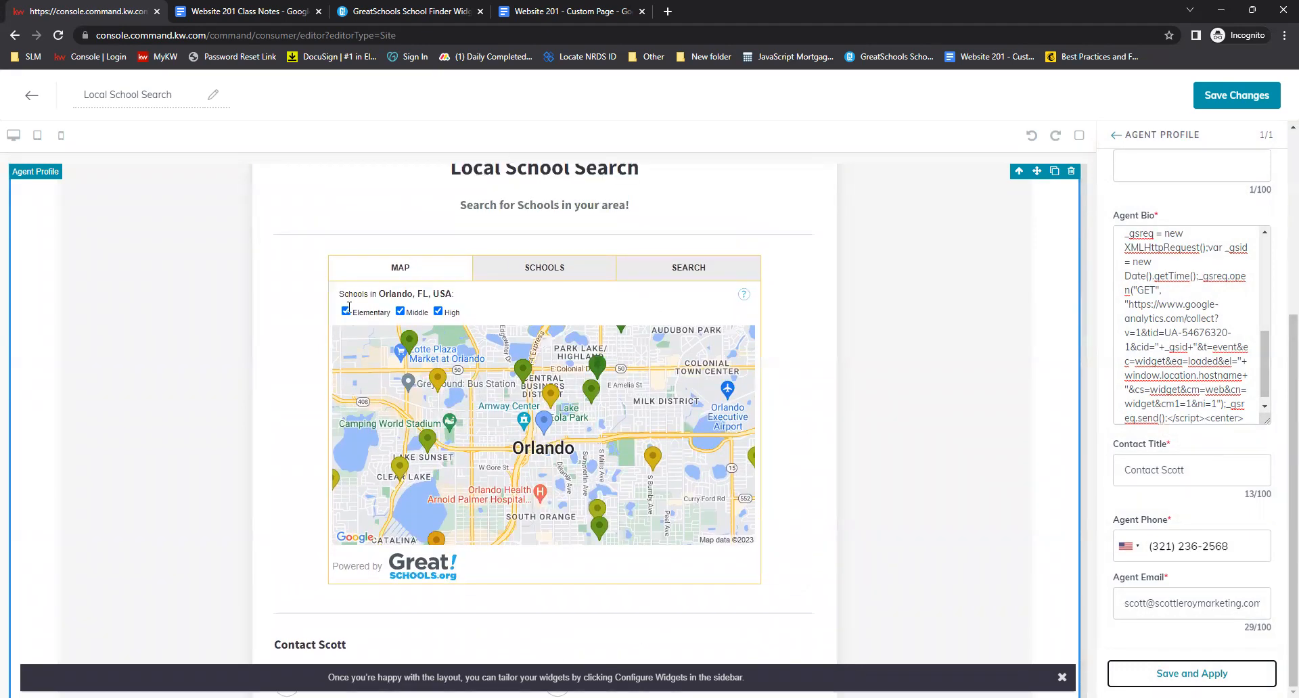
click(610, 270)
click(701, 270)
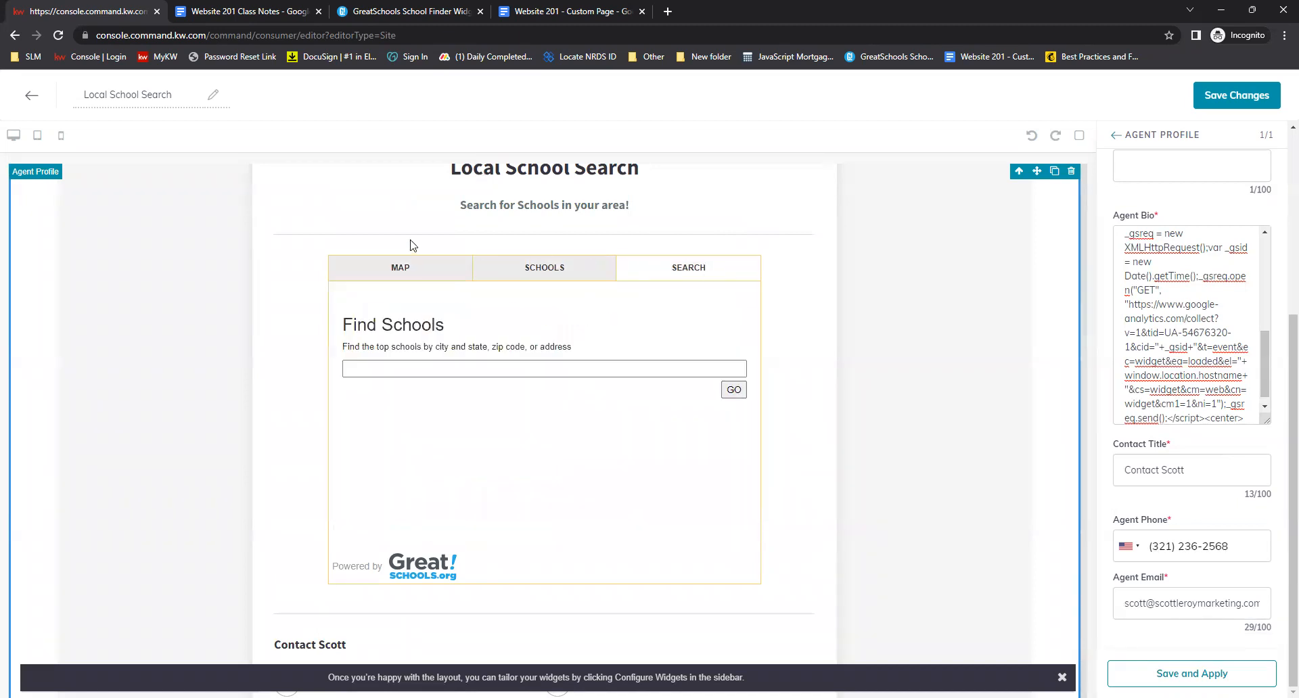
click(375, 278)
click(532, 269)
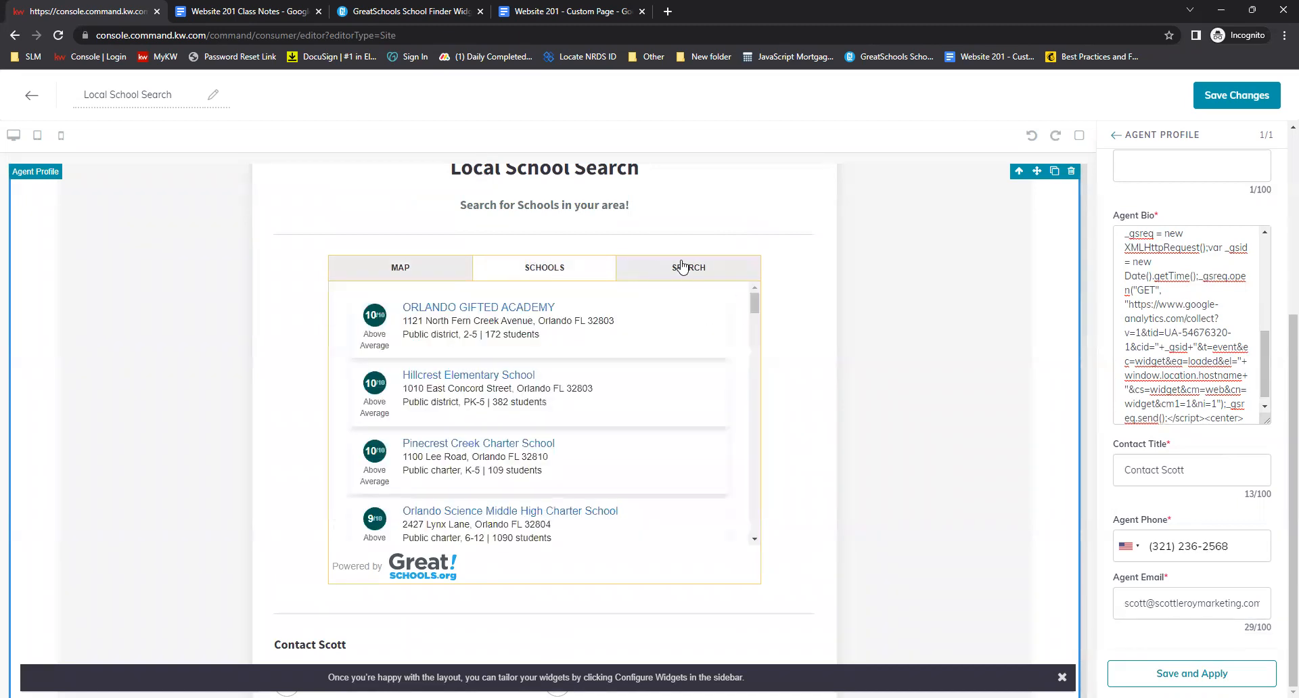
Check the school widget's Search and Map tabs and the contact details below it on the page
click(684, 270)
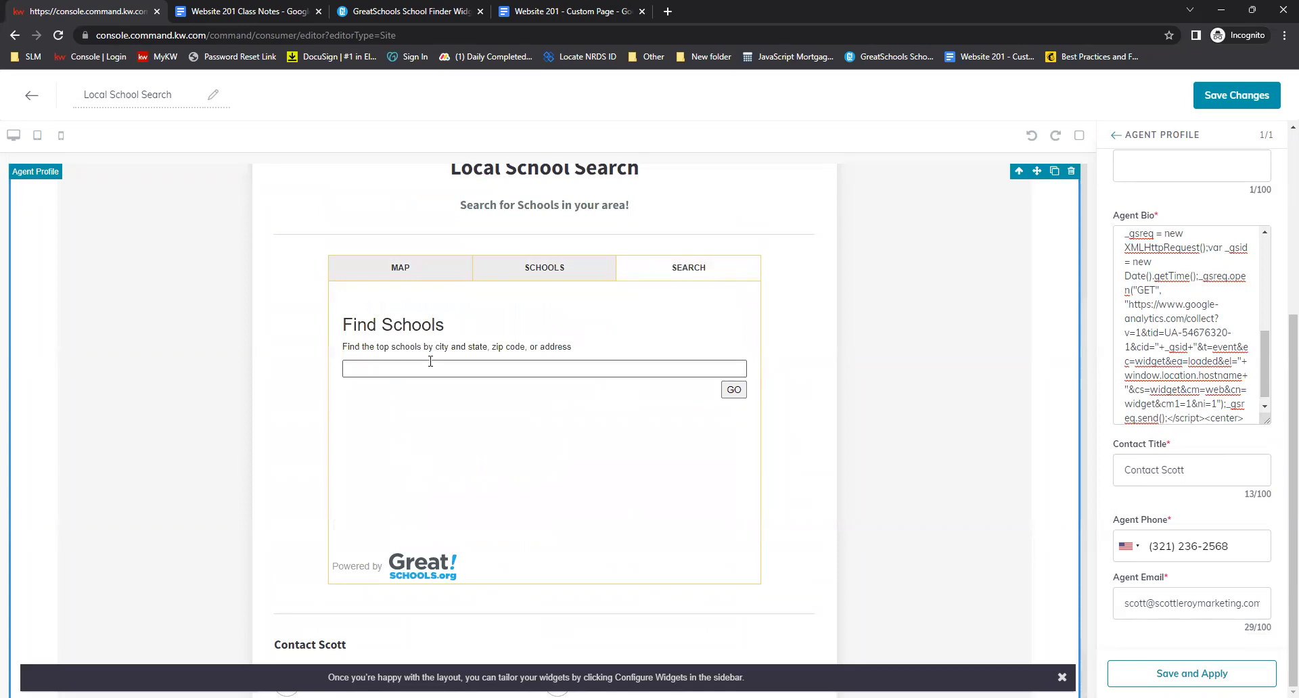
click(388, 271)
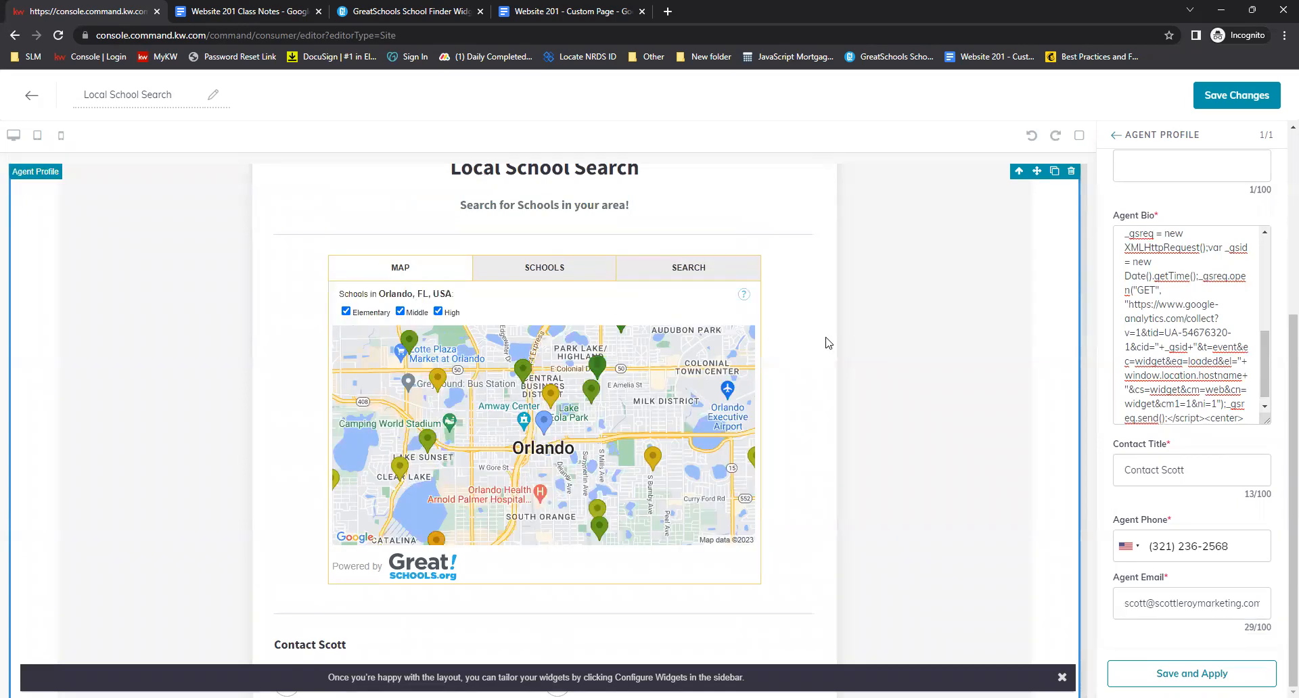
scroll(903, 331, down, 1)
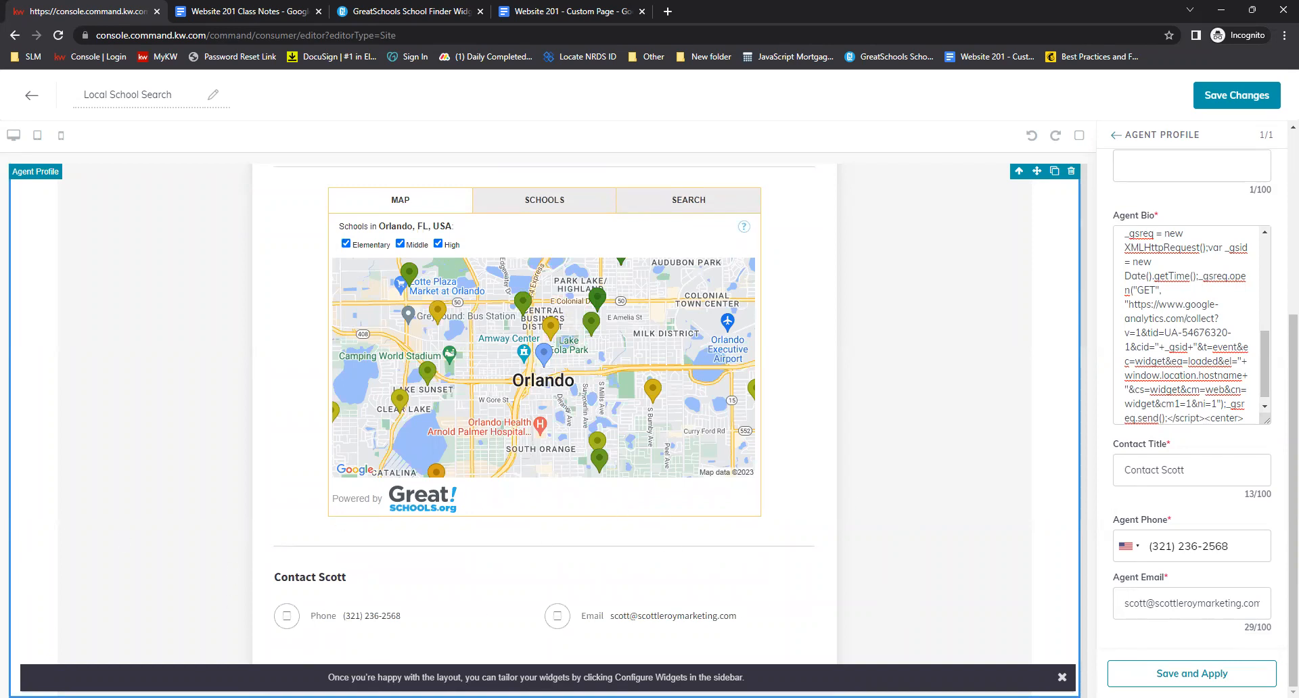
scroll(873, 411, up, 4)
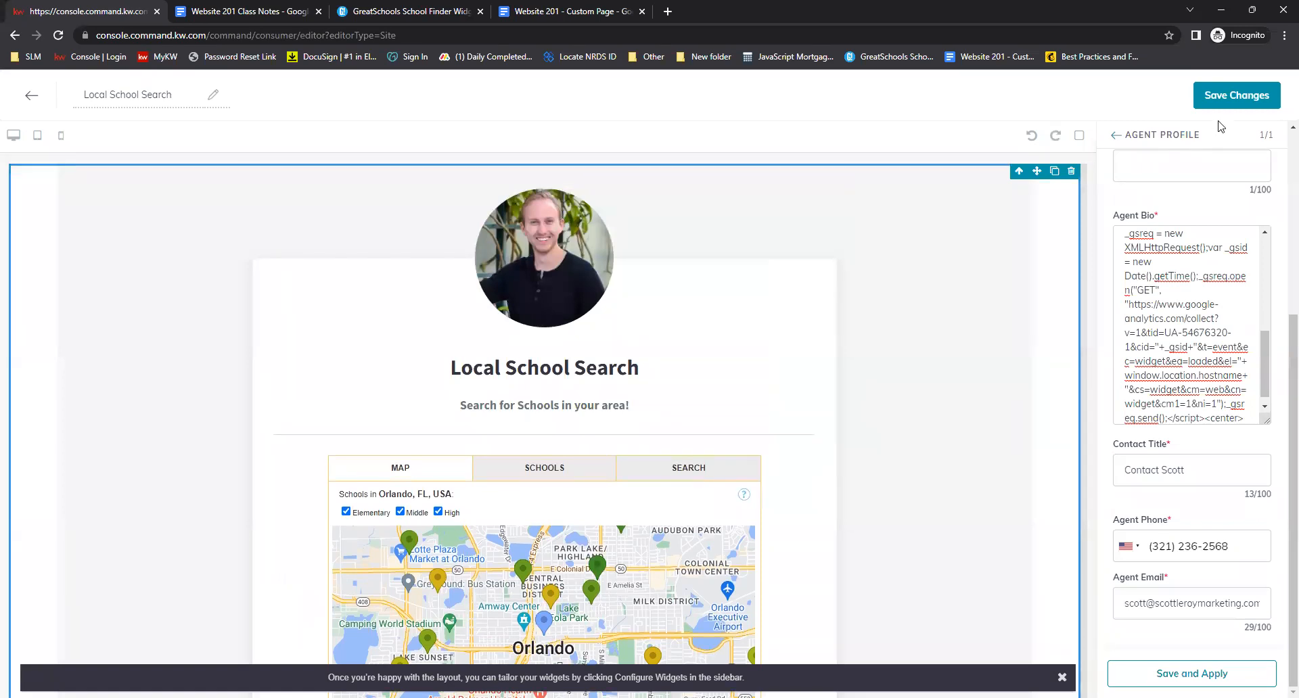
Save the Local School Search page changes without continuing to the site and app publish settings
click(1238, 93)
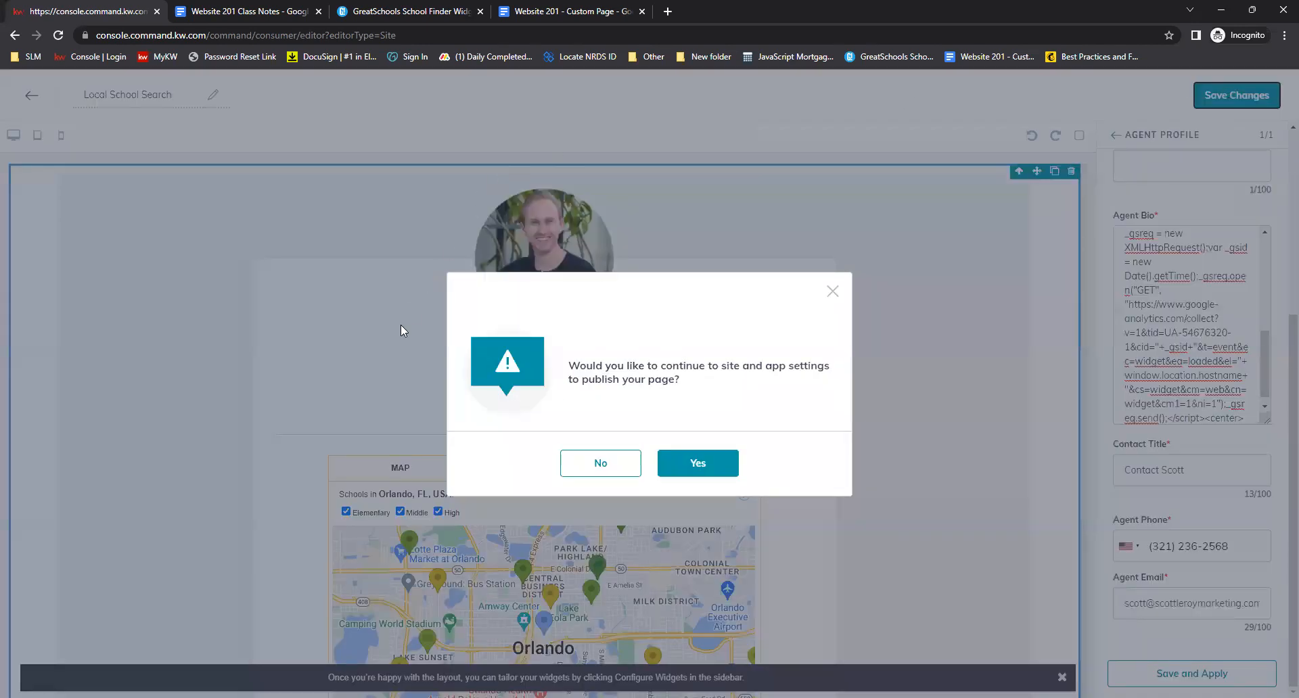
click(599, 464)
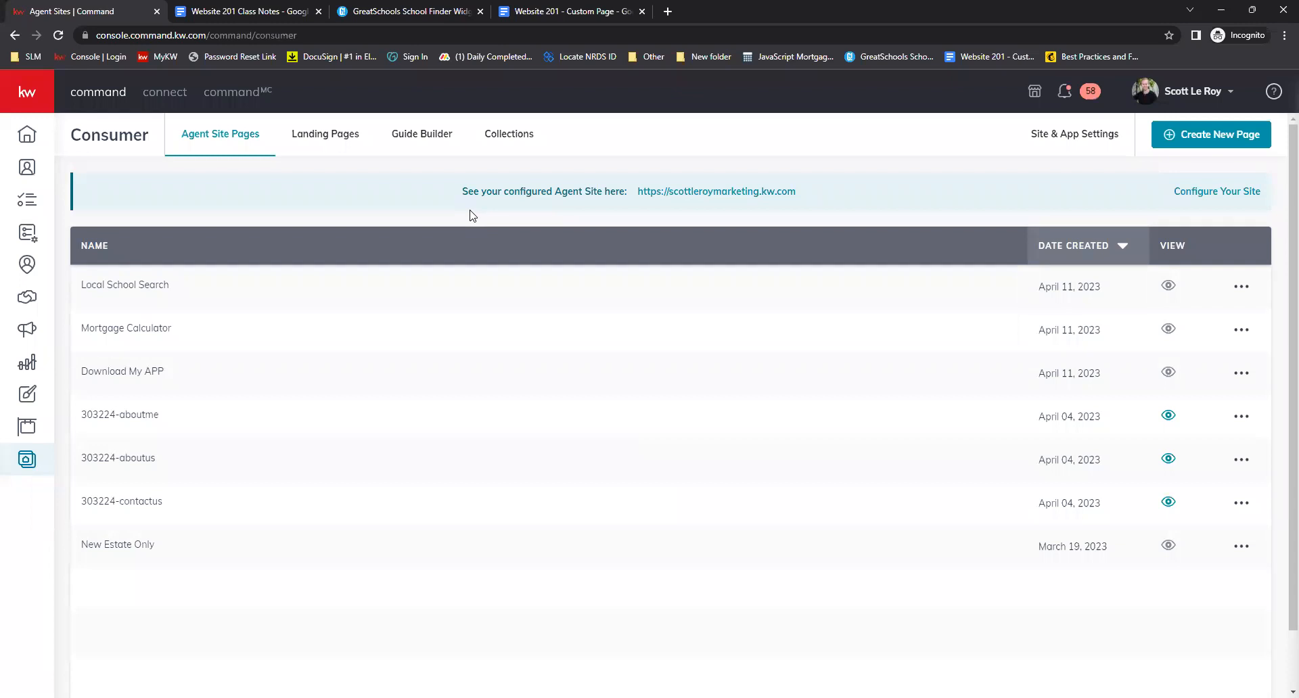
Open the Keller Covered Agent URL Lookup link from the Keller Covered section of the class notes
click(274, 7)
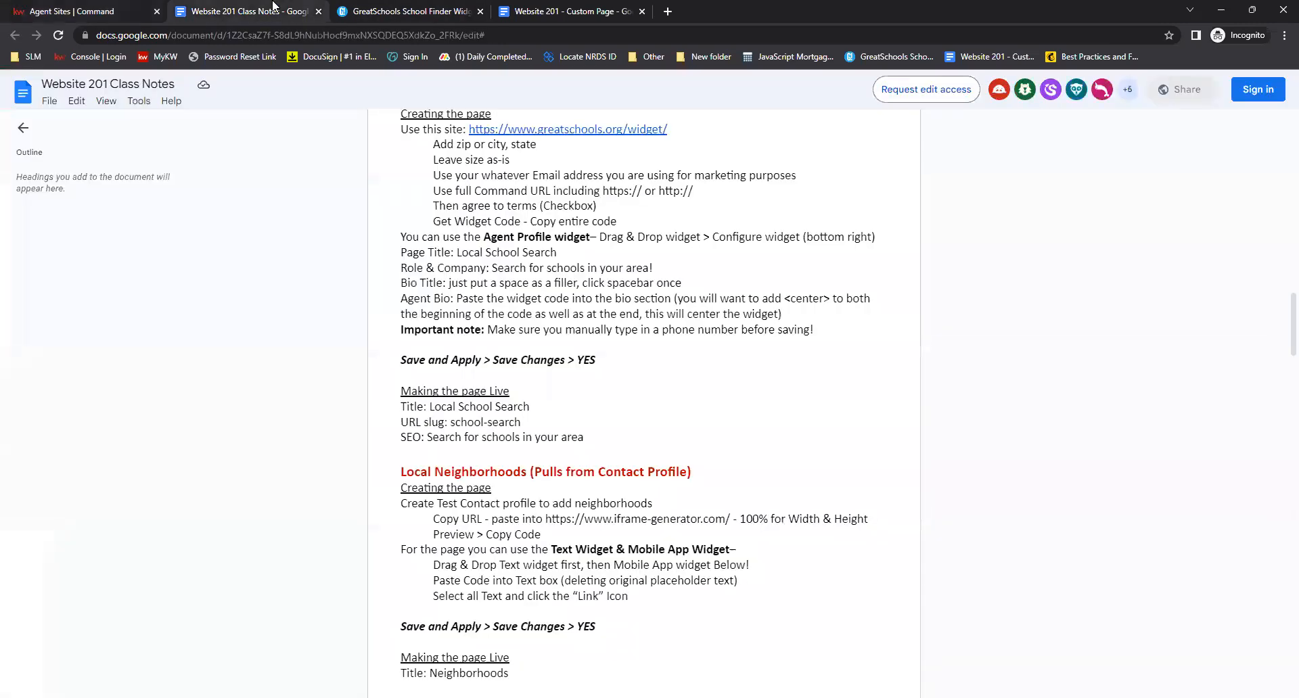
scroll(856, 485, down, 9)
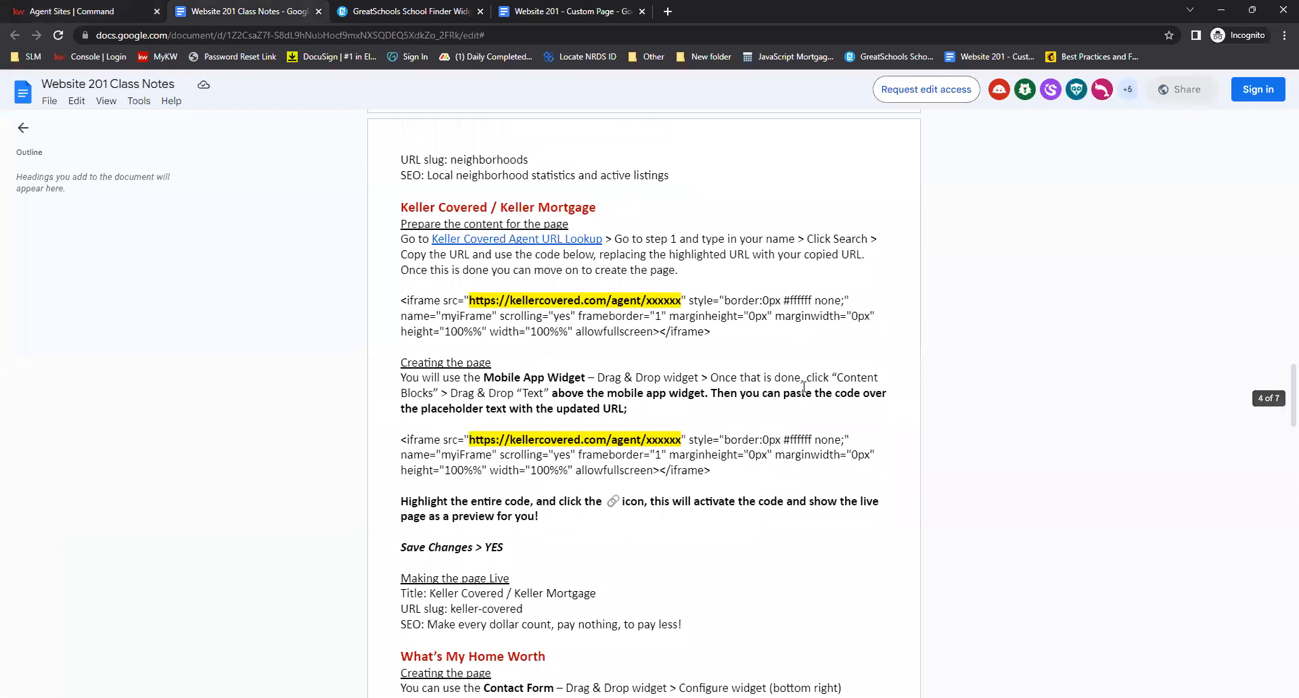
drag(395, 200, 569, 226)
click(678, 209)
click(553, 240)
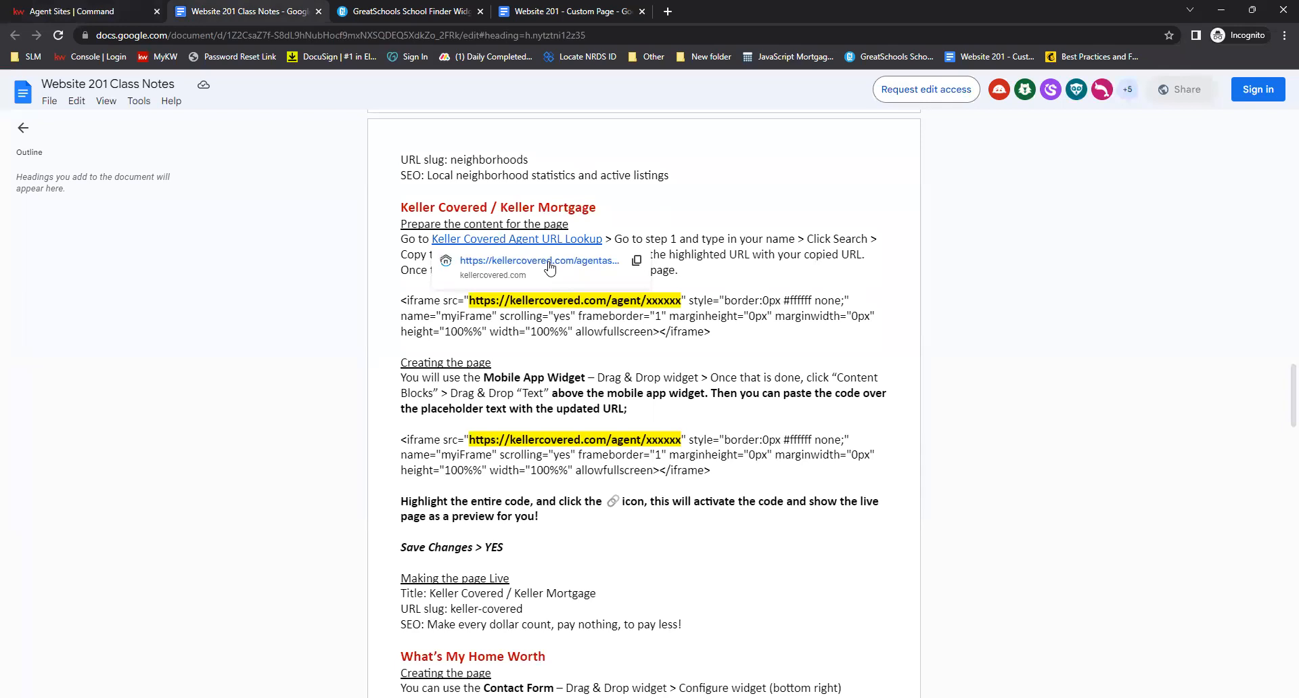
click(553, 264)
click(642, 11)
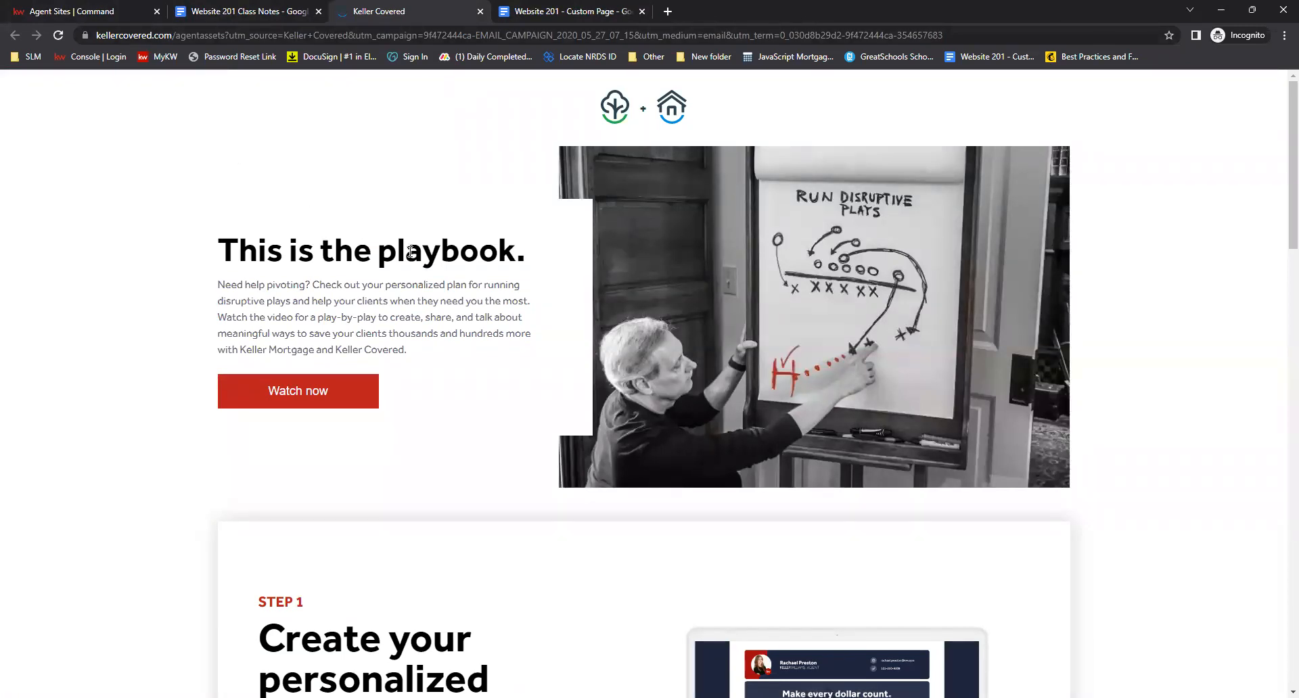
Look up the agent's personalized Keller Covered page by searching 'demo' and picking the Orlando, FL demo agent
scroll(426, 260, down, 3)
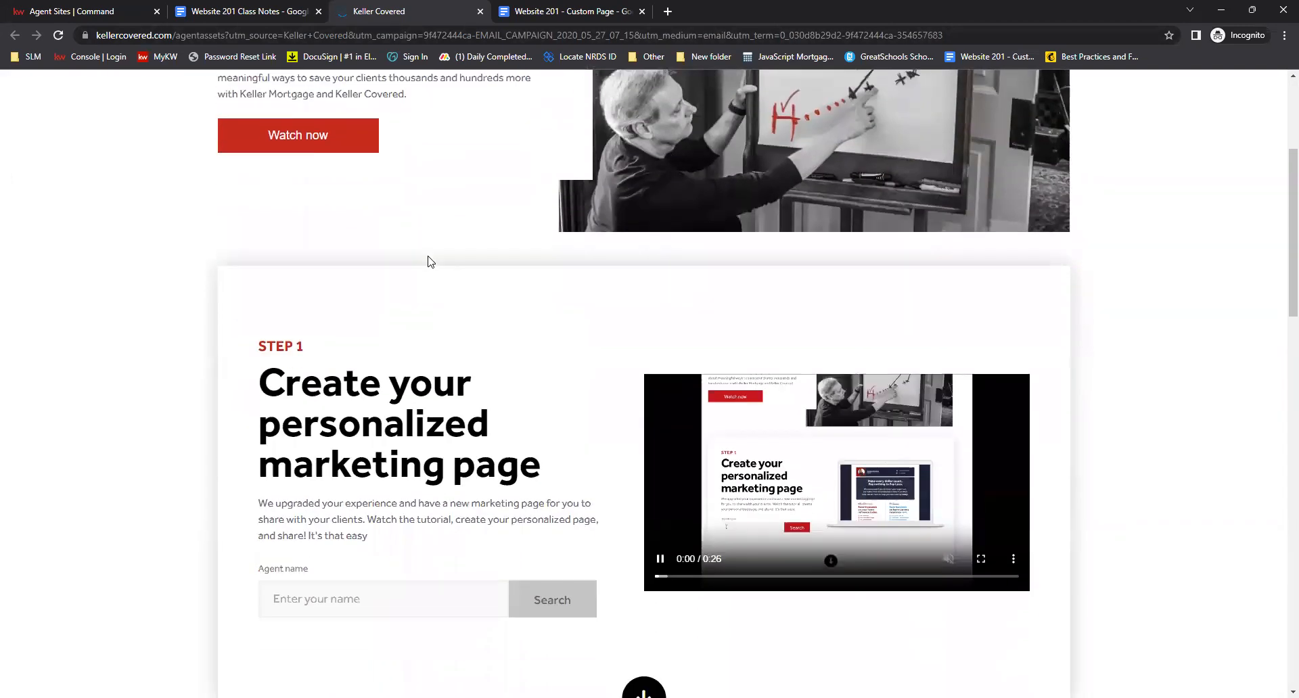
scroll(428, 261, down, 2)
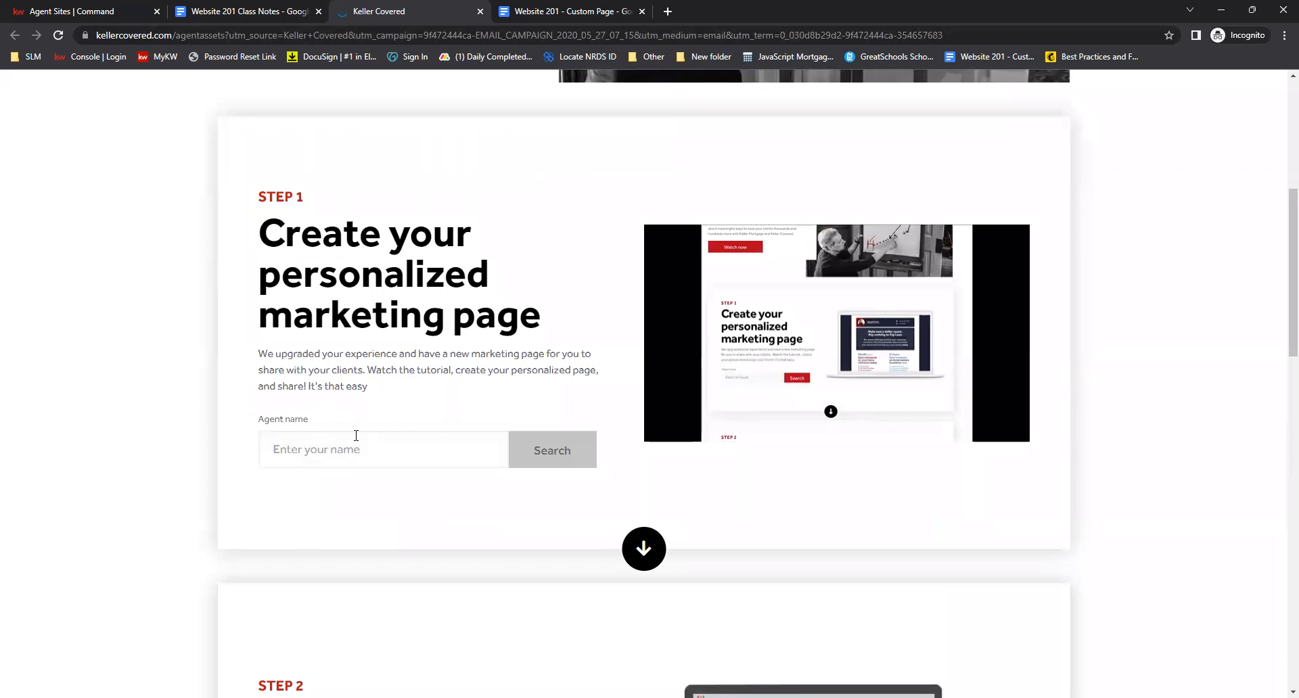
text(demo)
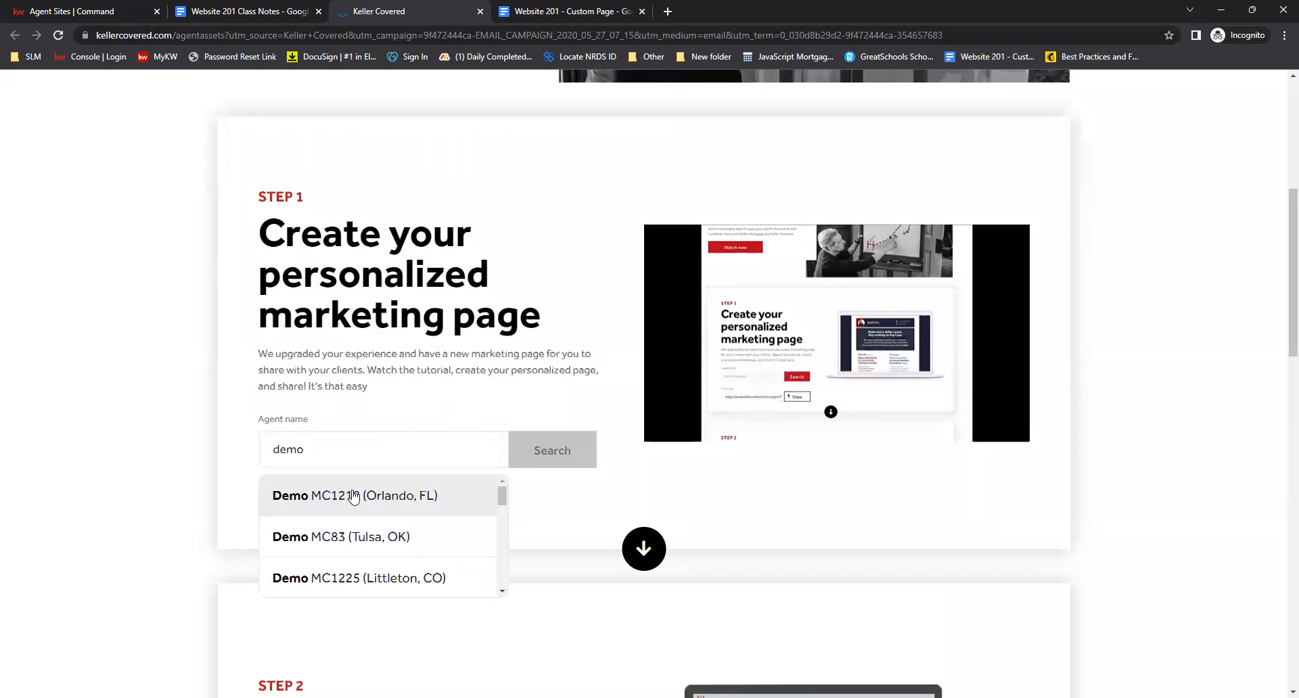
click(353, 497)
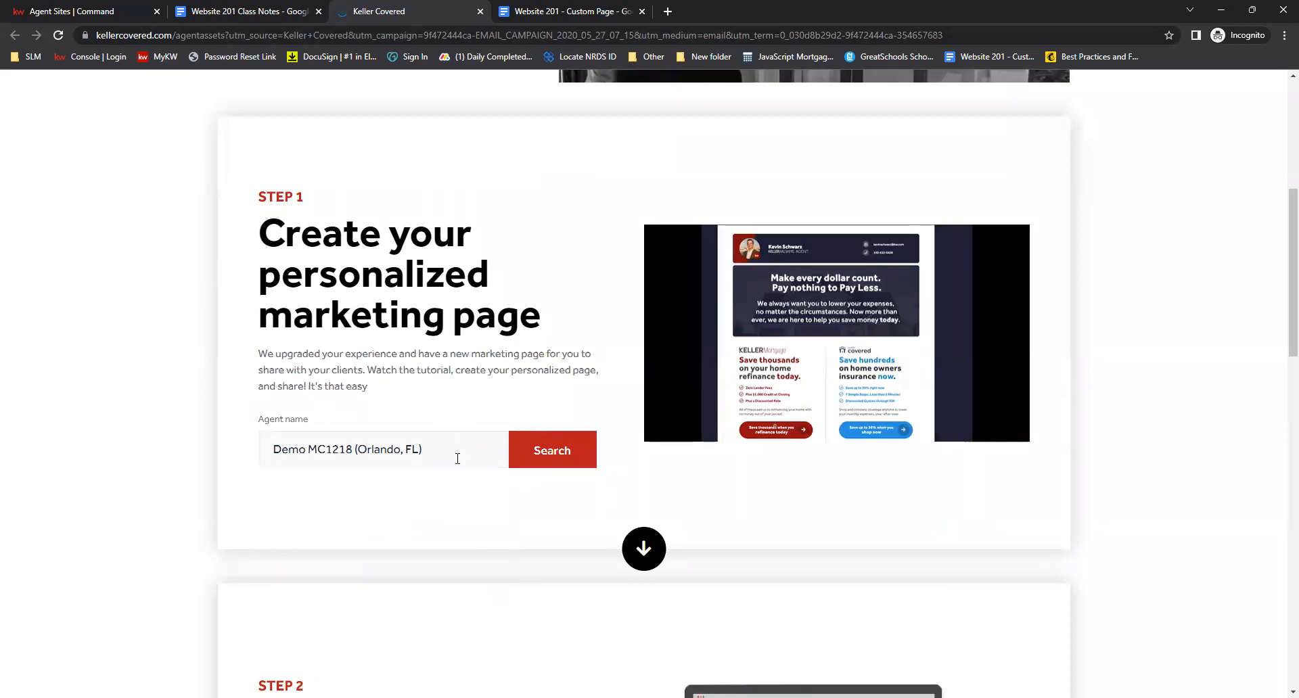
click(569, 457)
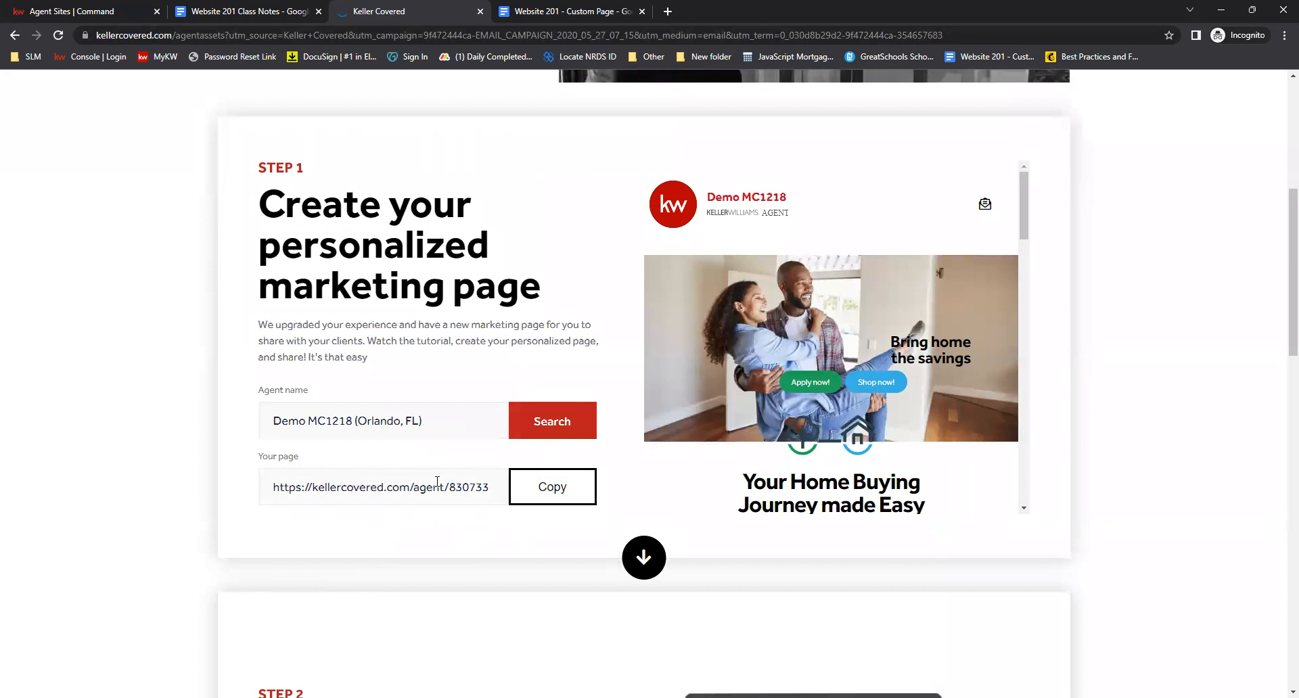
Create a new page on the agent site
click(268, 6)
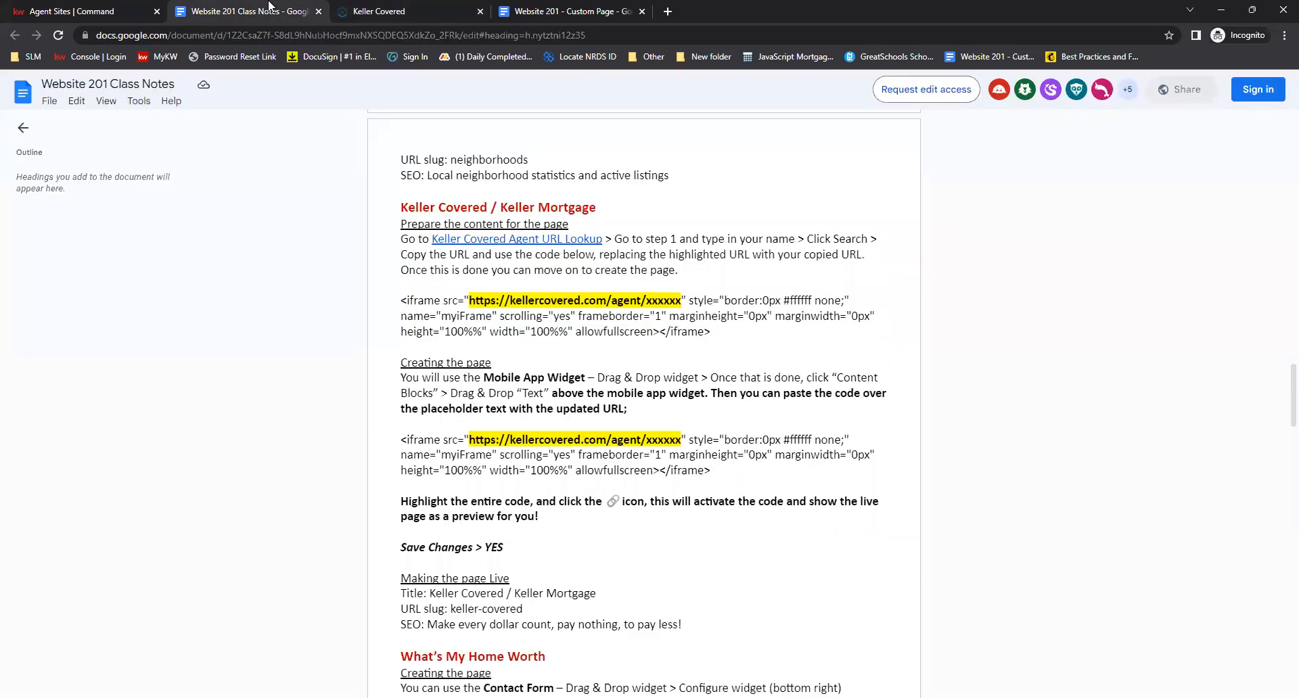
click(89, 11)
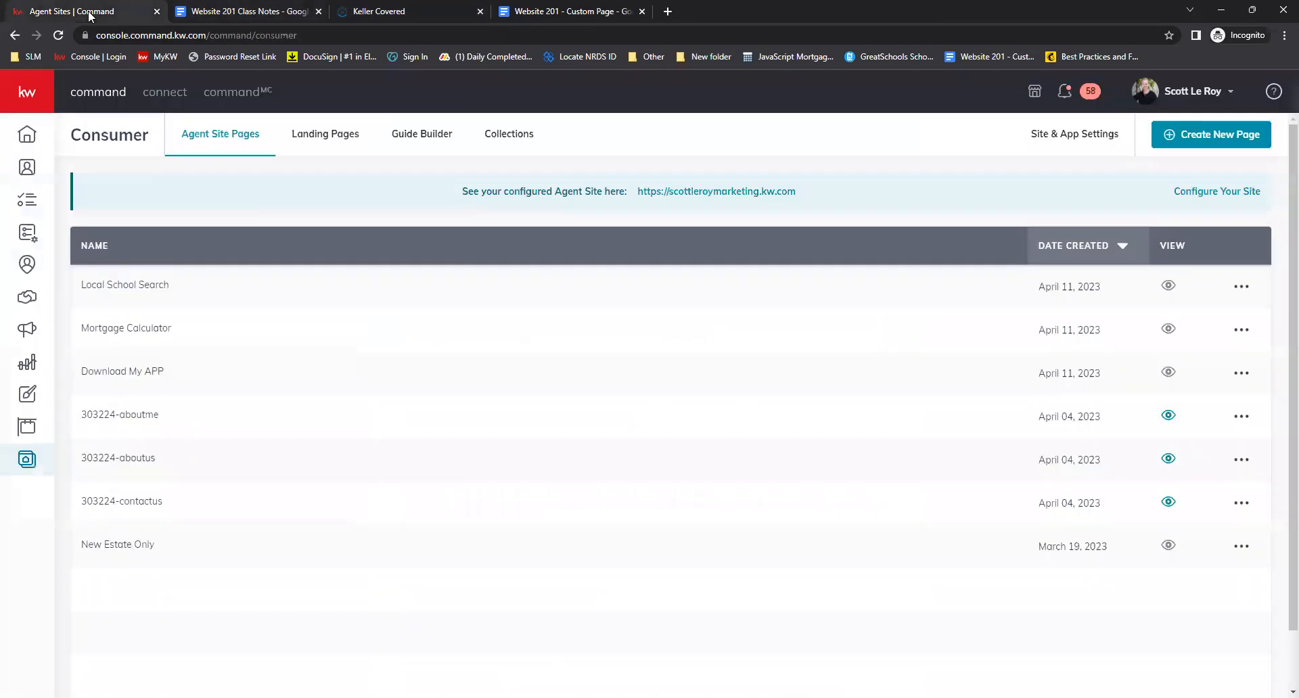
click(1223, 135)
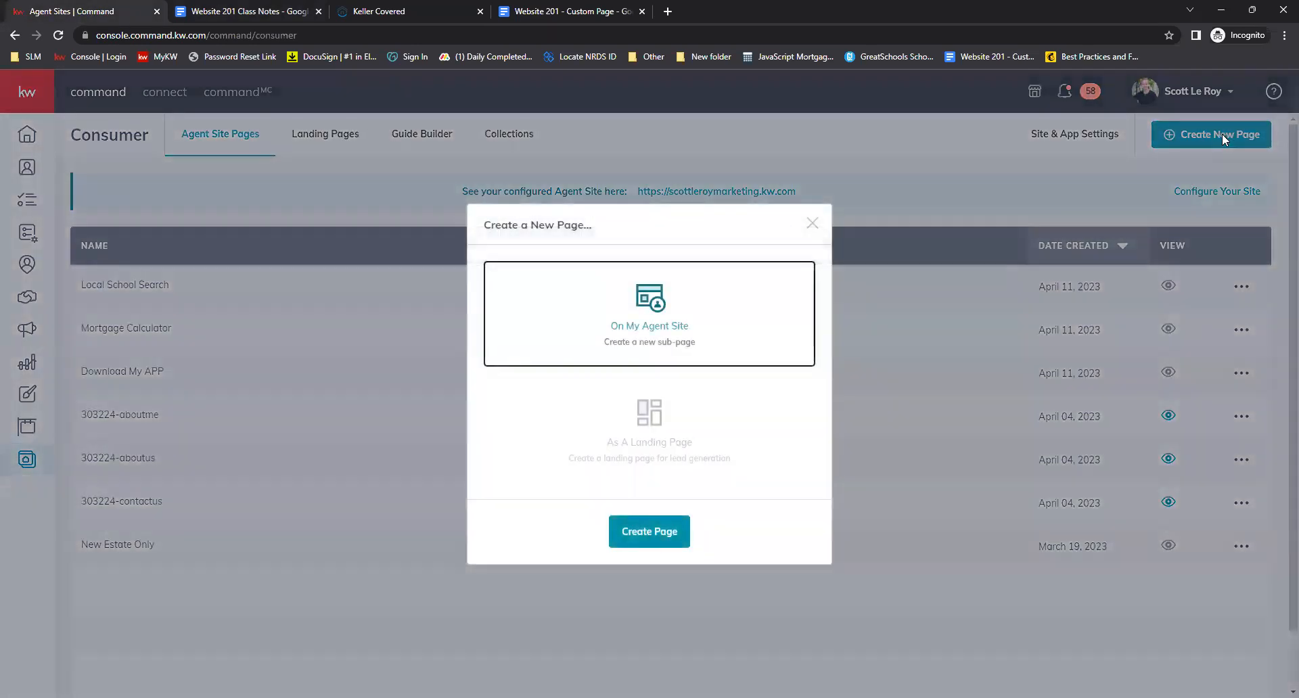
click(626, 533)
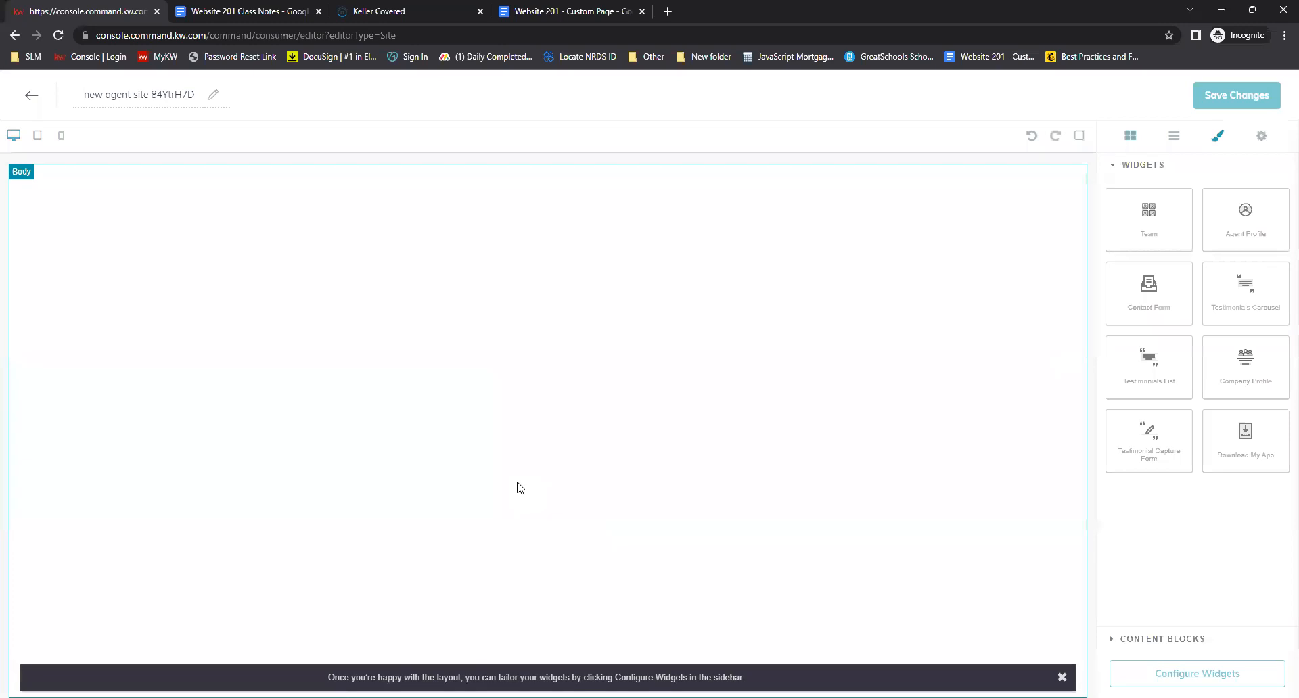
Rename the new page Keller Mortgage/Keller Covered
triple_click(175, 100)
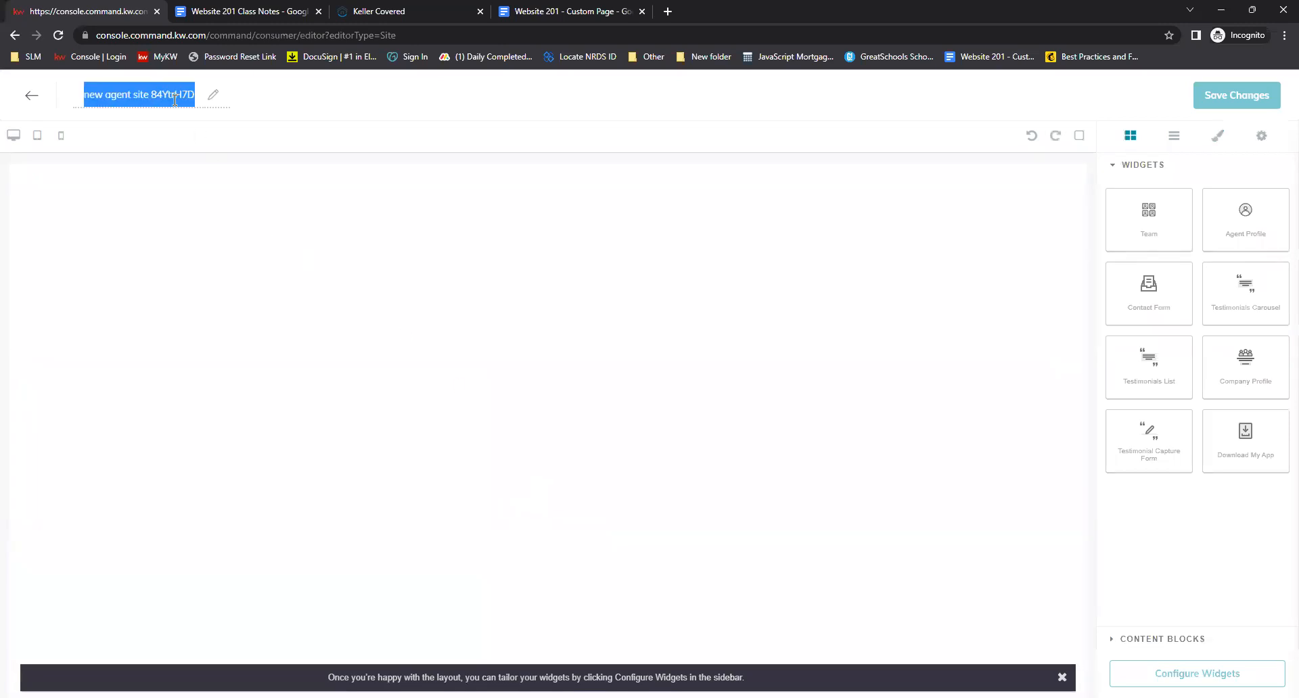
text(Ke)
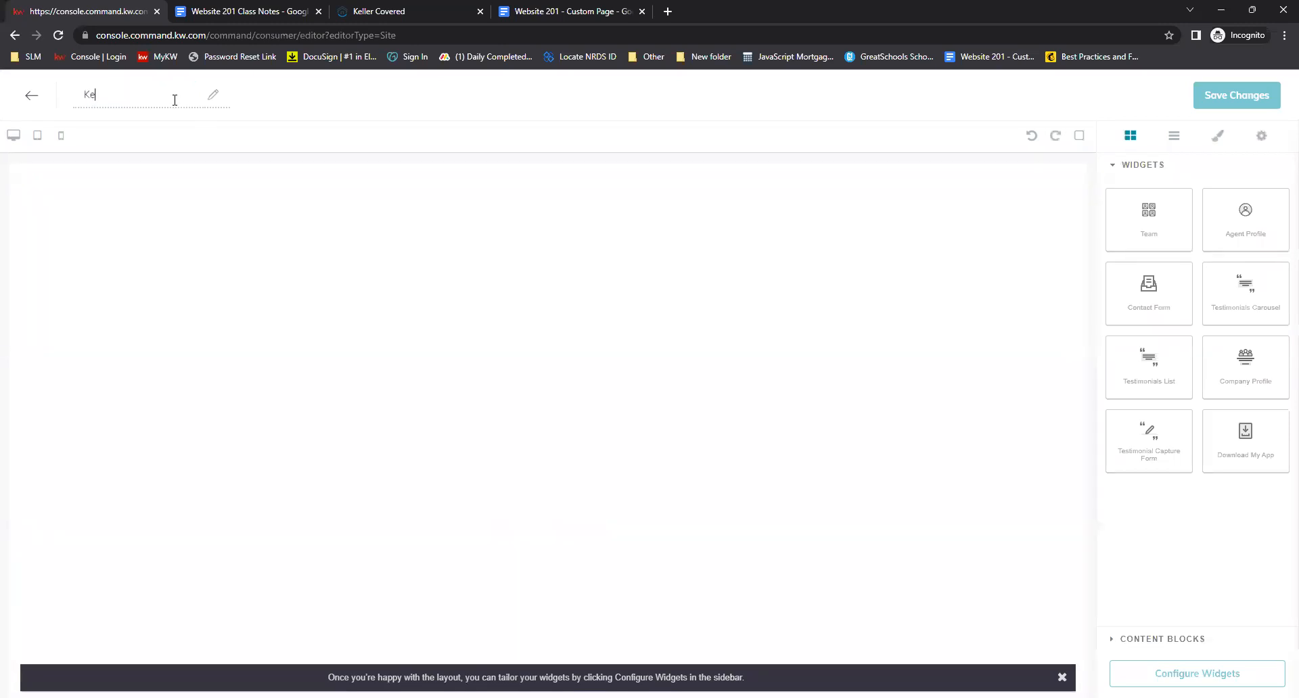
text(ller Mortgage)
text(/Keller Covered)
click(291, 124)
Add a Text content block to the page and a Download My App widget below it
click(1174, 641)
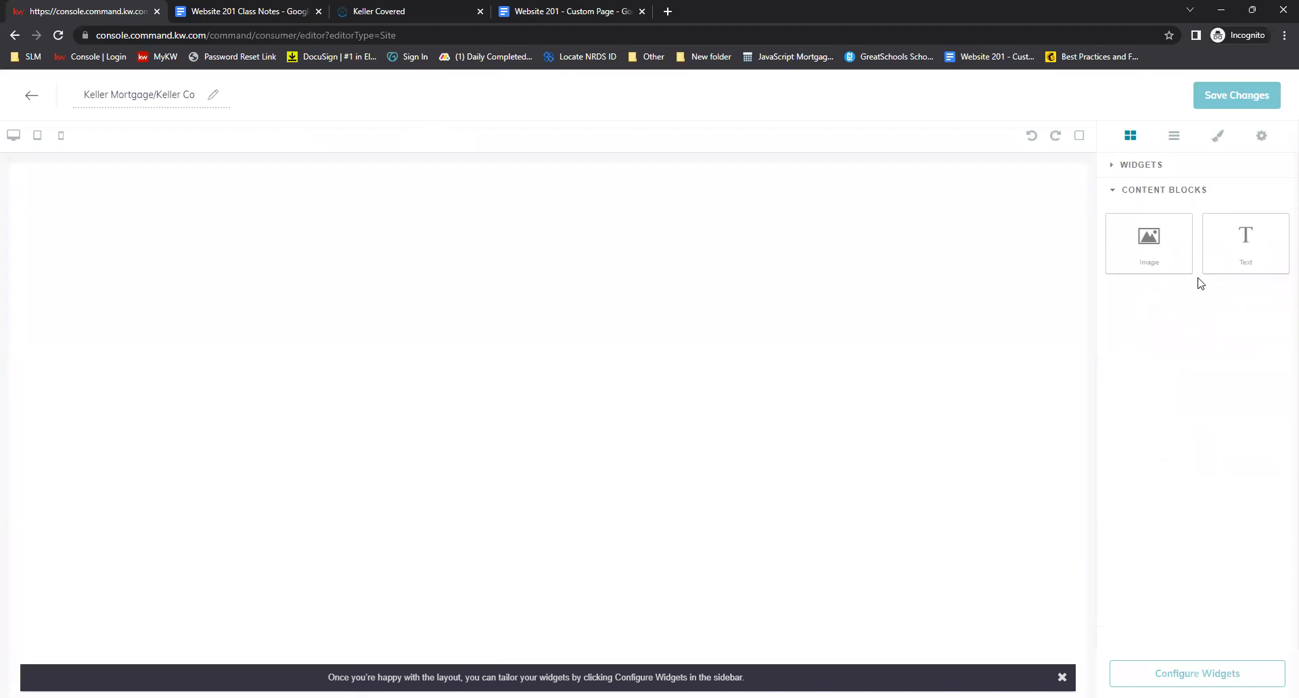
drag(1248, 247, 872, 264)
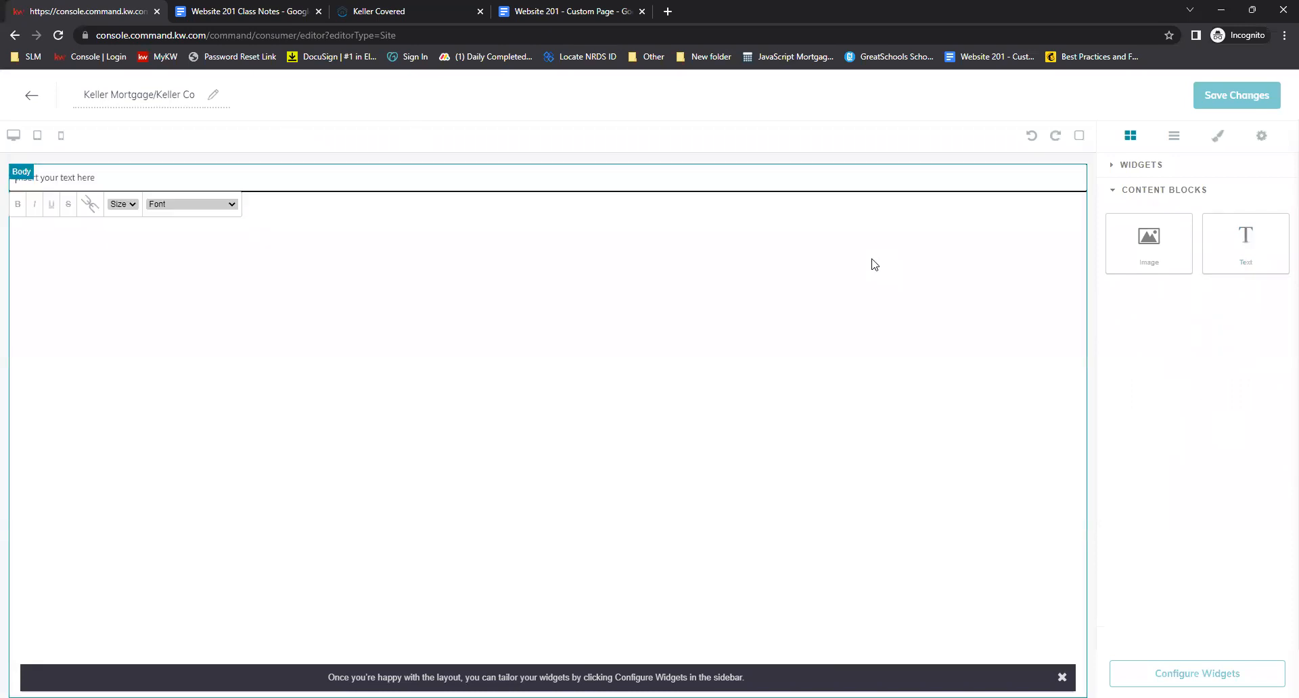
click(1115, 167)
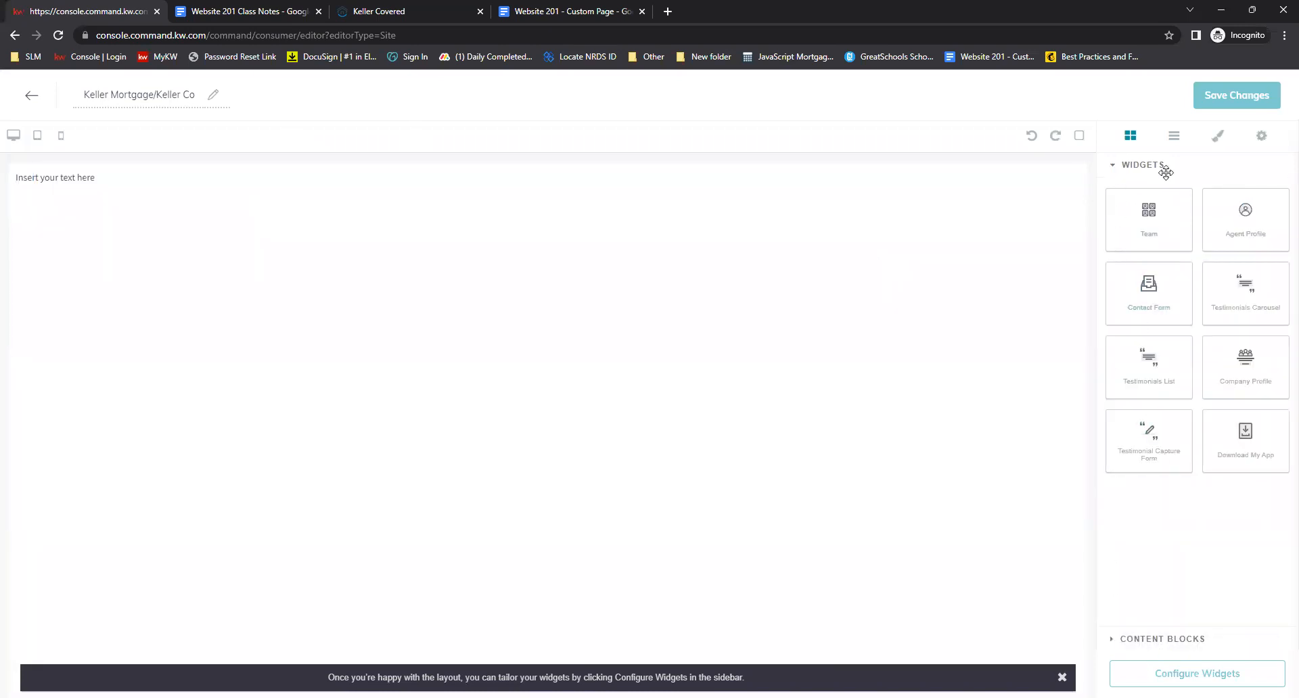
drag(1245, 438, 557, 463)
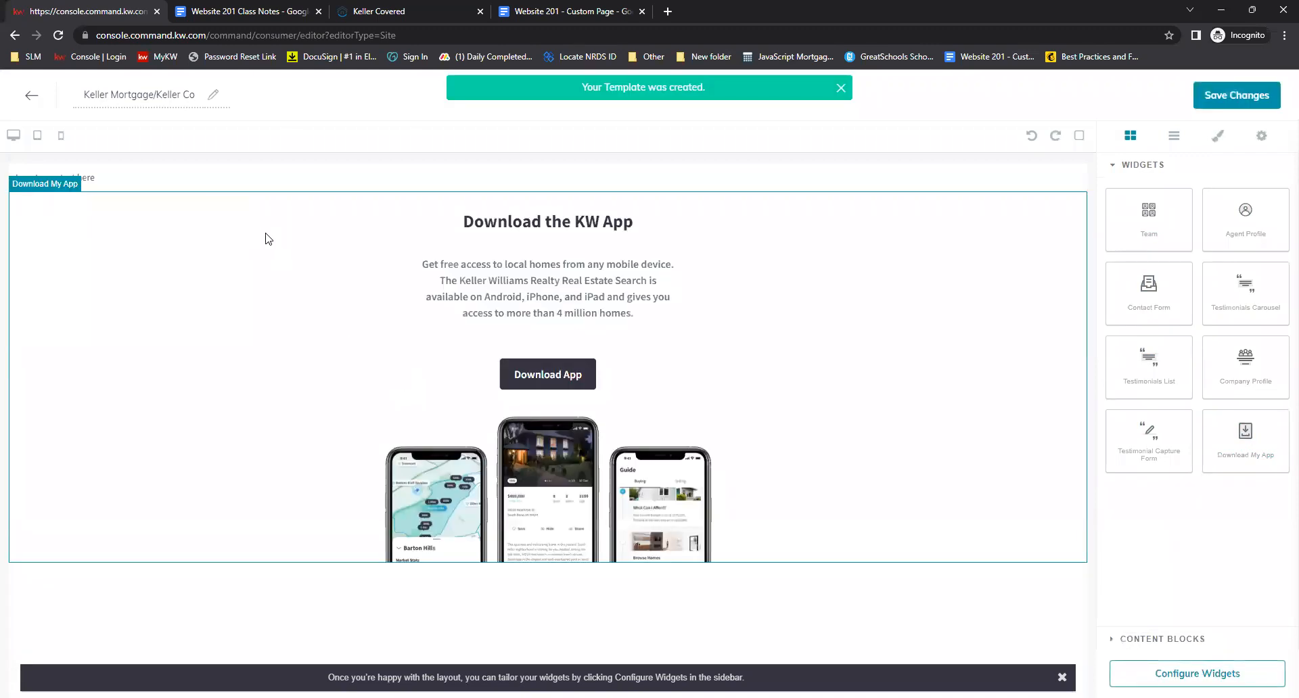
Copy the Keller Covered iframe code from the class notes
click(245, 6)
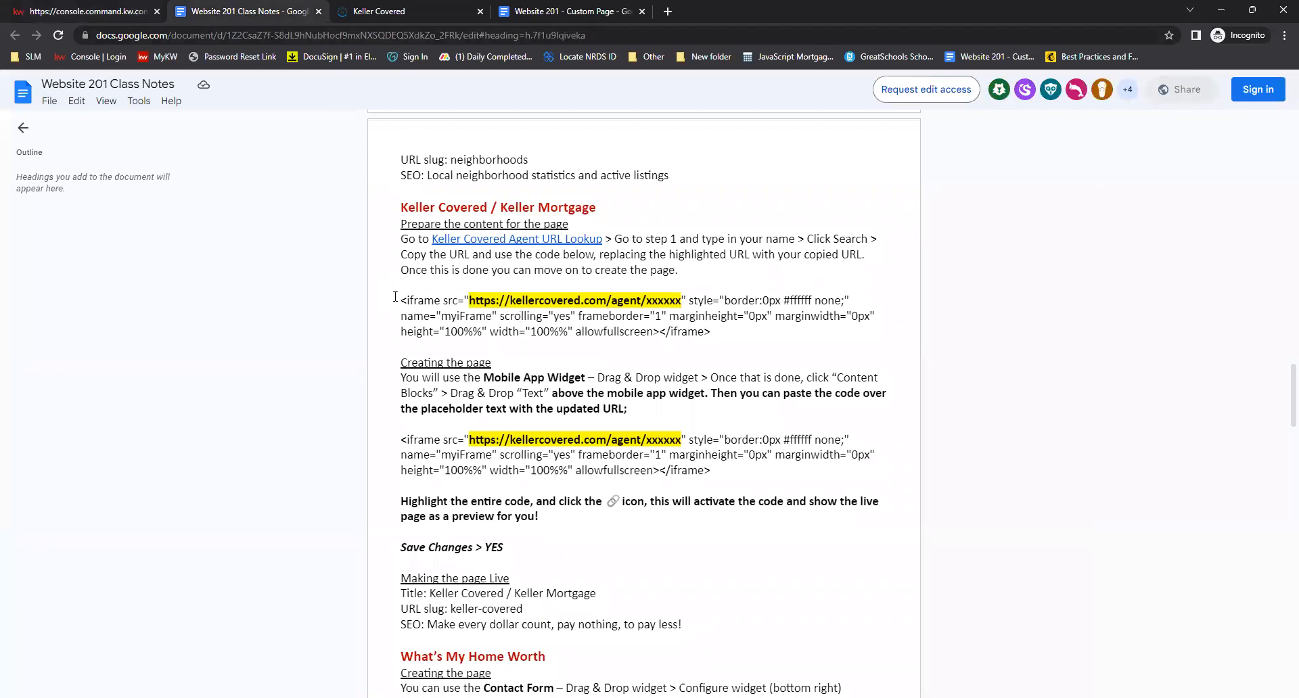
drag(719, 331, 396, 302)
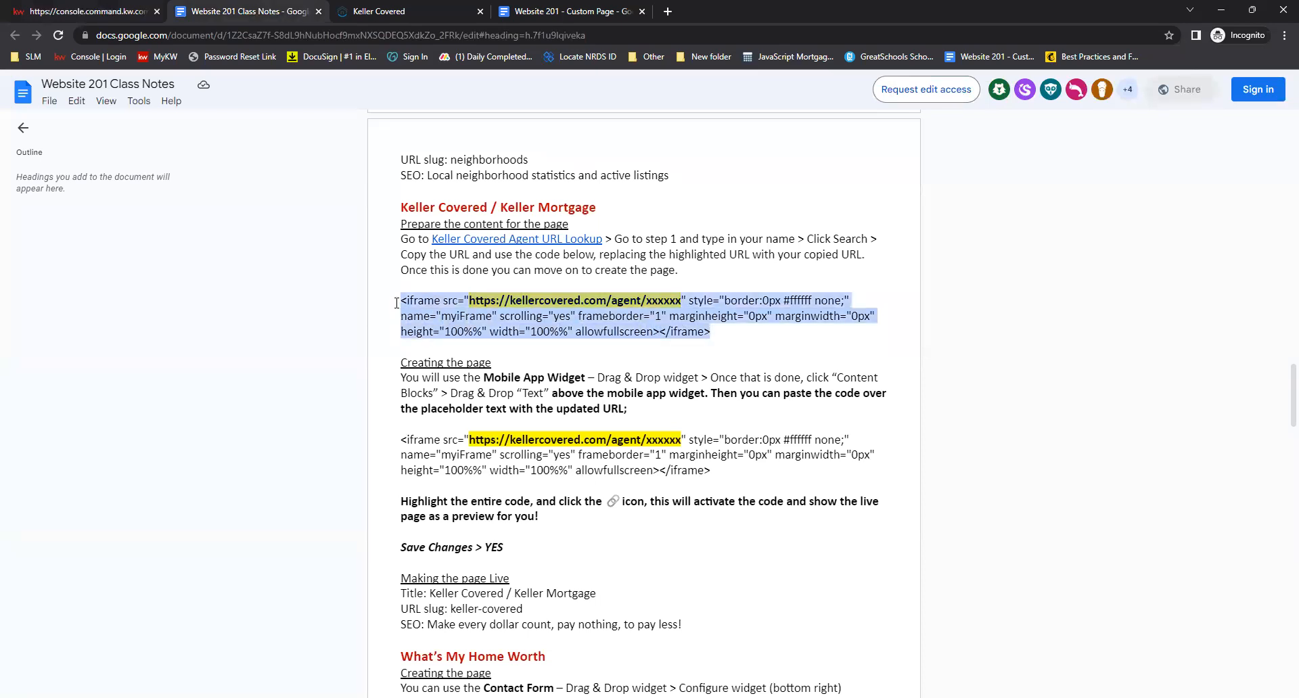
right_click(448, 305)
click(477, 319)
Replace the text block's placeholder text with the pasted iframe code
click(105, 8)
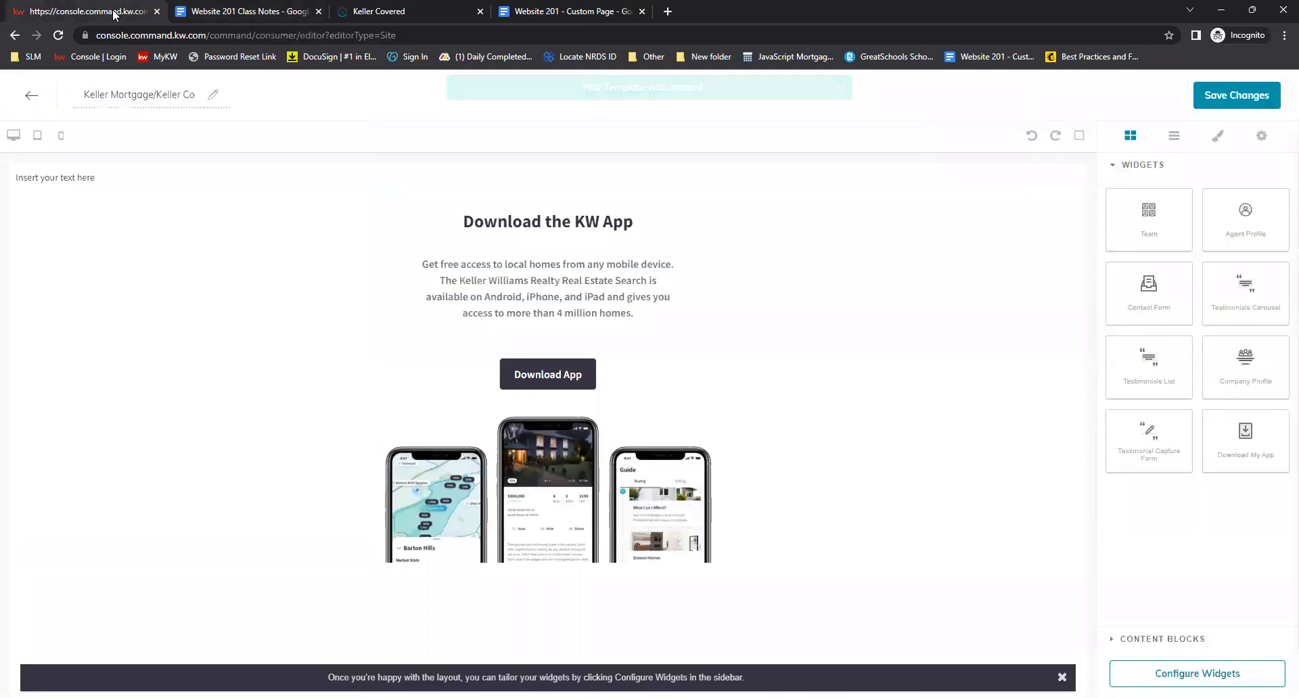
click(159, 176)
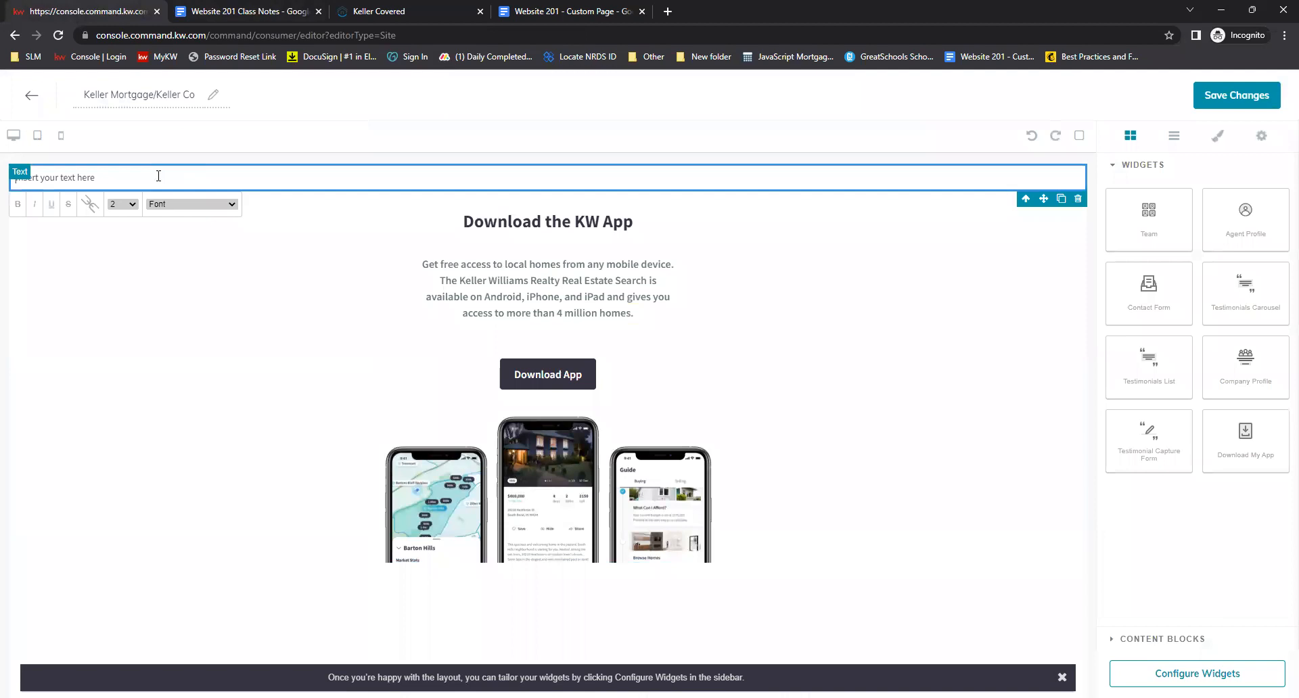
key(ctrl+shift+Left)
key(ctrl+shift+Left)
key(ctrl+shift+Left)
key(ctrl+shift+Left)
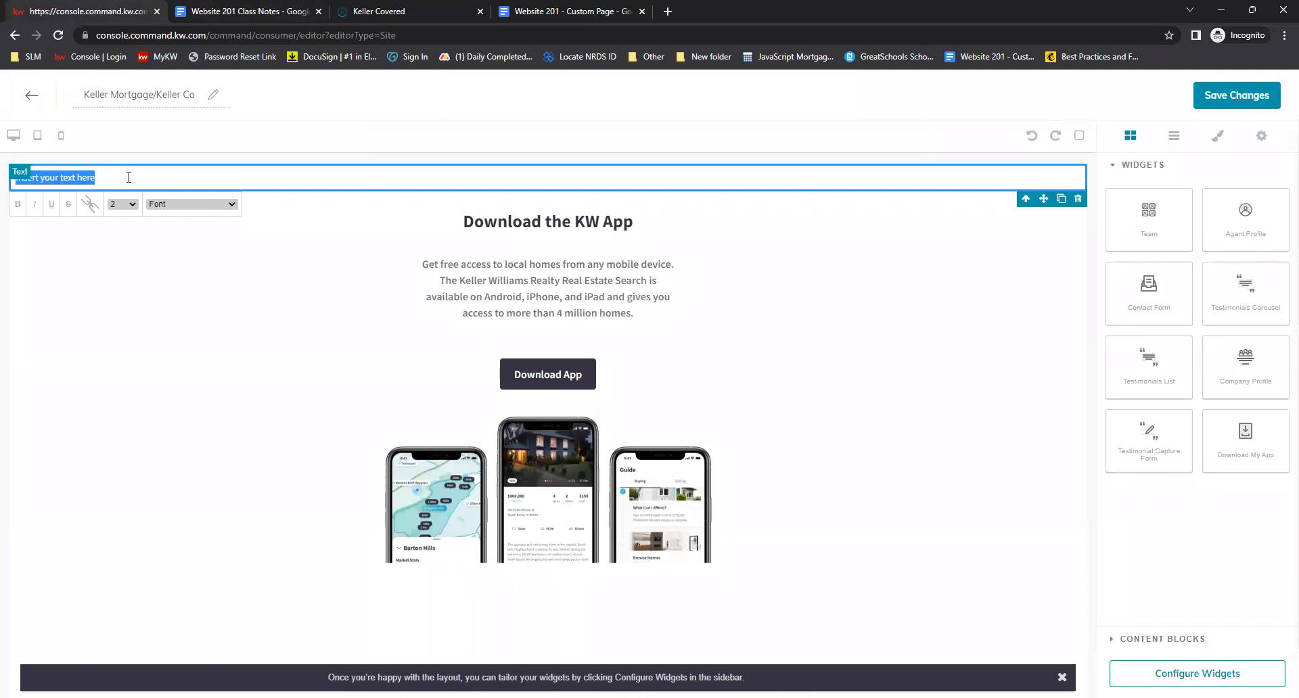
key(BackSpace)
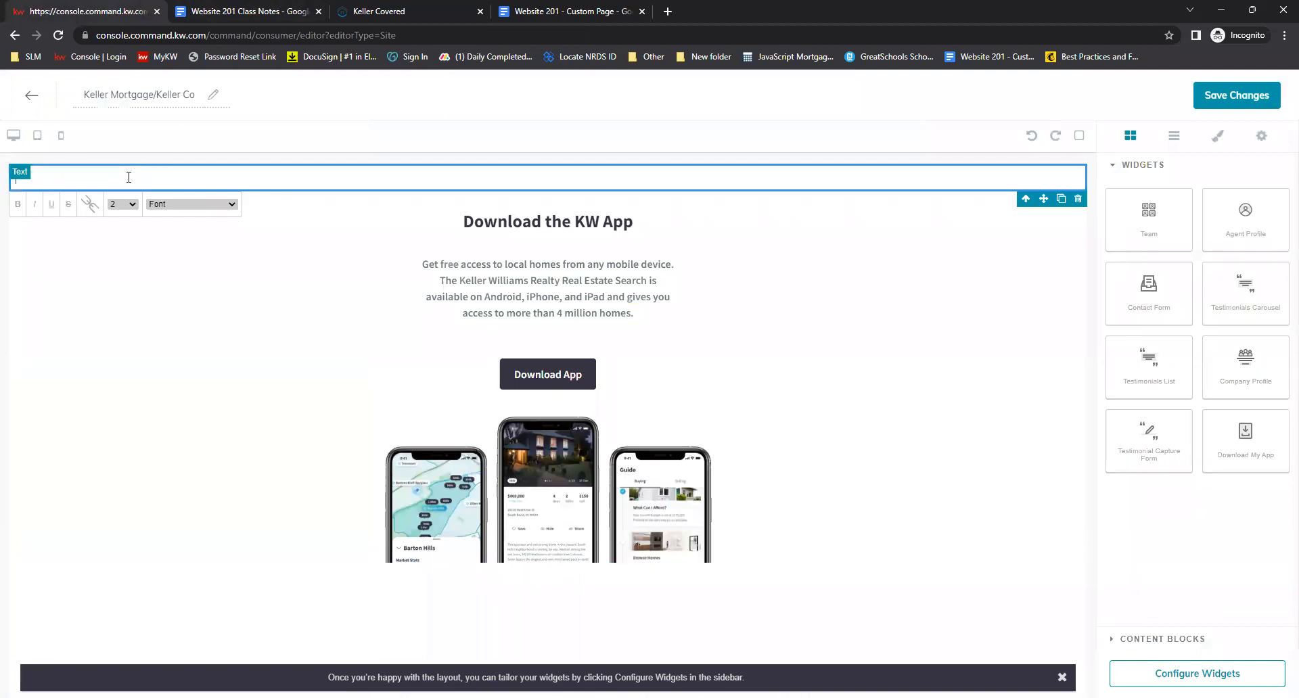
right_click(131, 181)
click(183, 282)
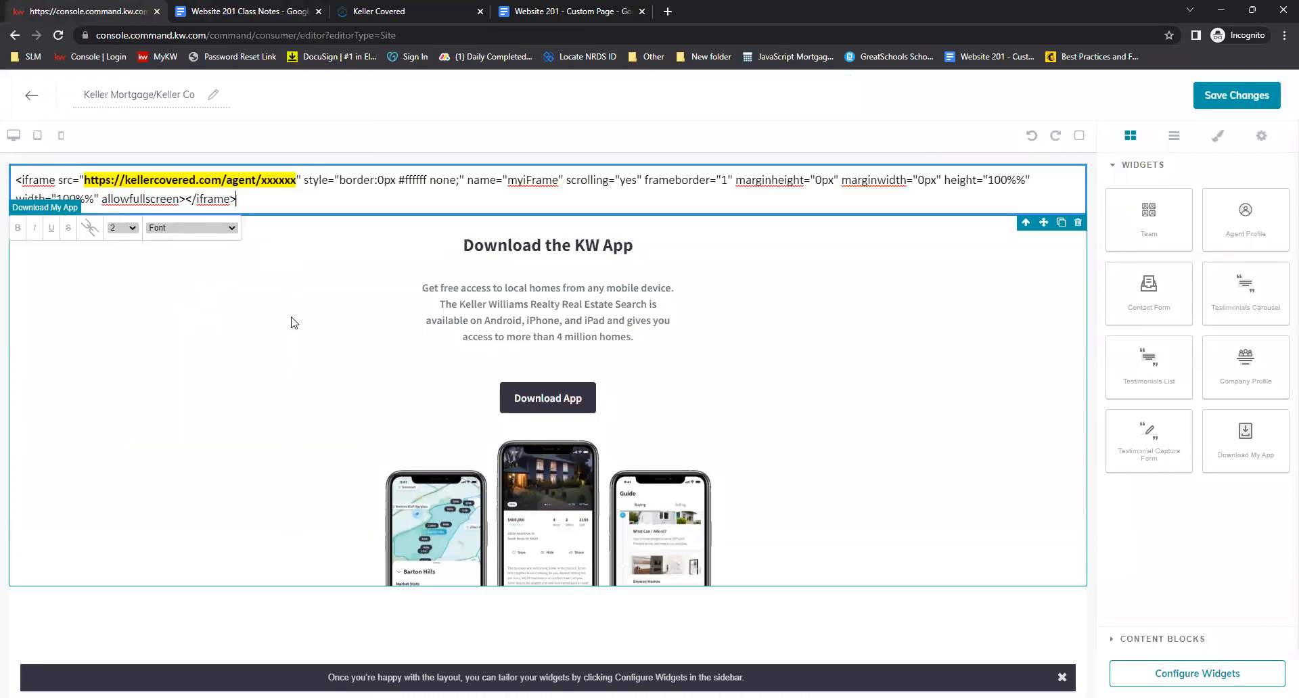
Replace the placeholder URL in the iframe code with the agent's copied Keller Covered page link, then select all the code and apply a link to activate it
drag(297, 179, 85, 175)
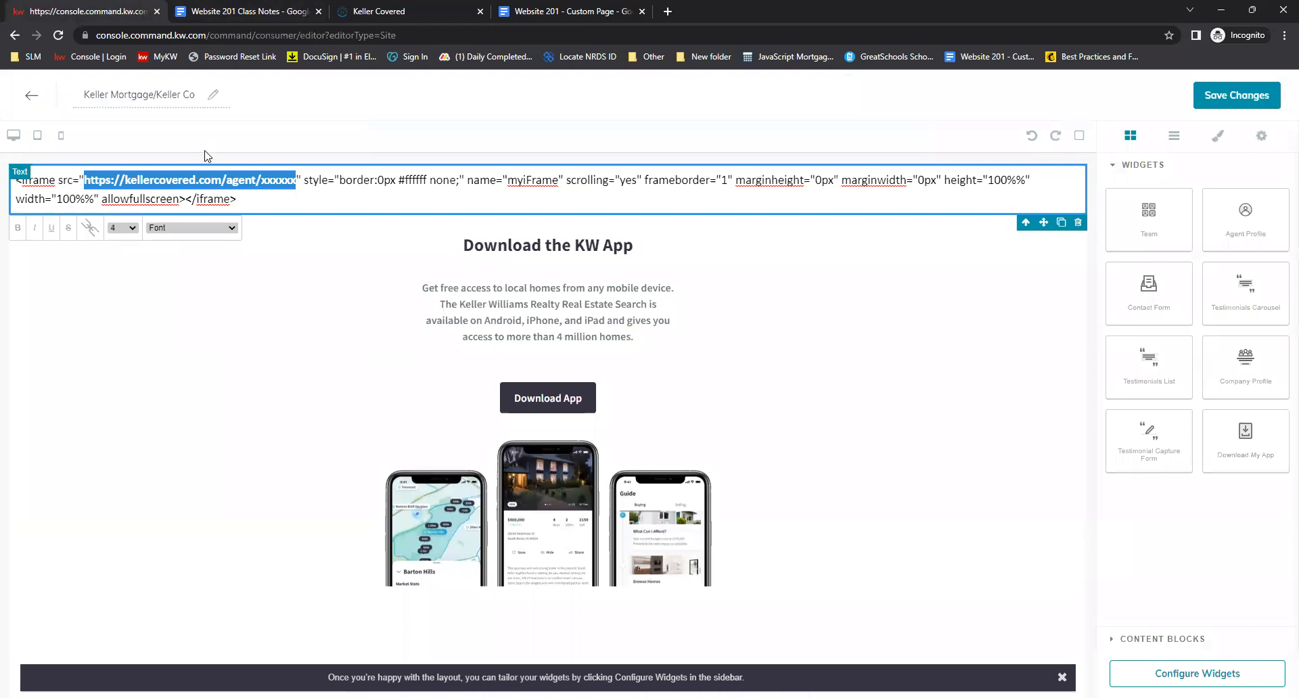
click(443, 10)
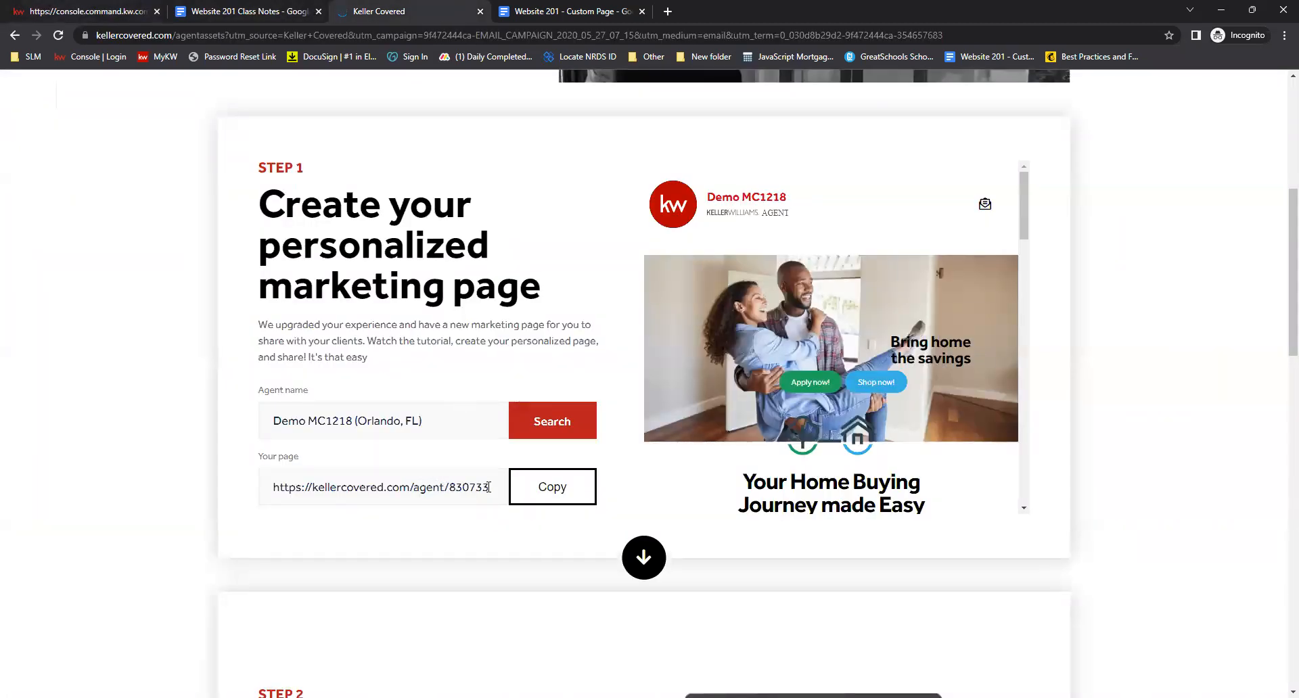
click(567, 494)
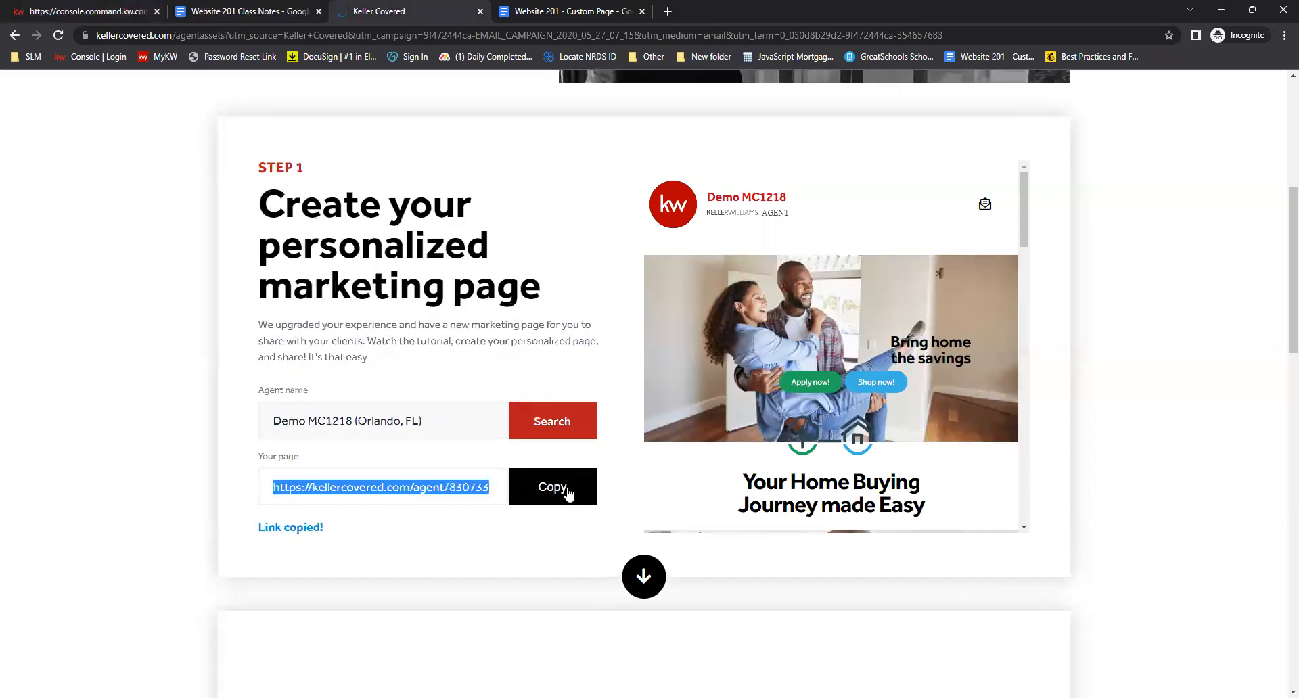
click(100, 11)
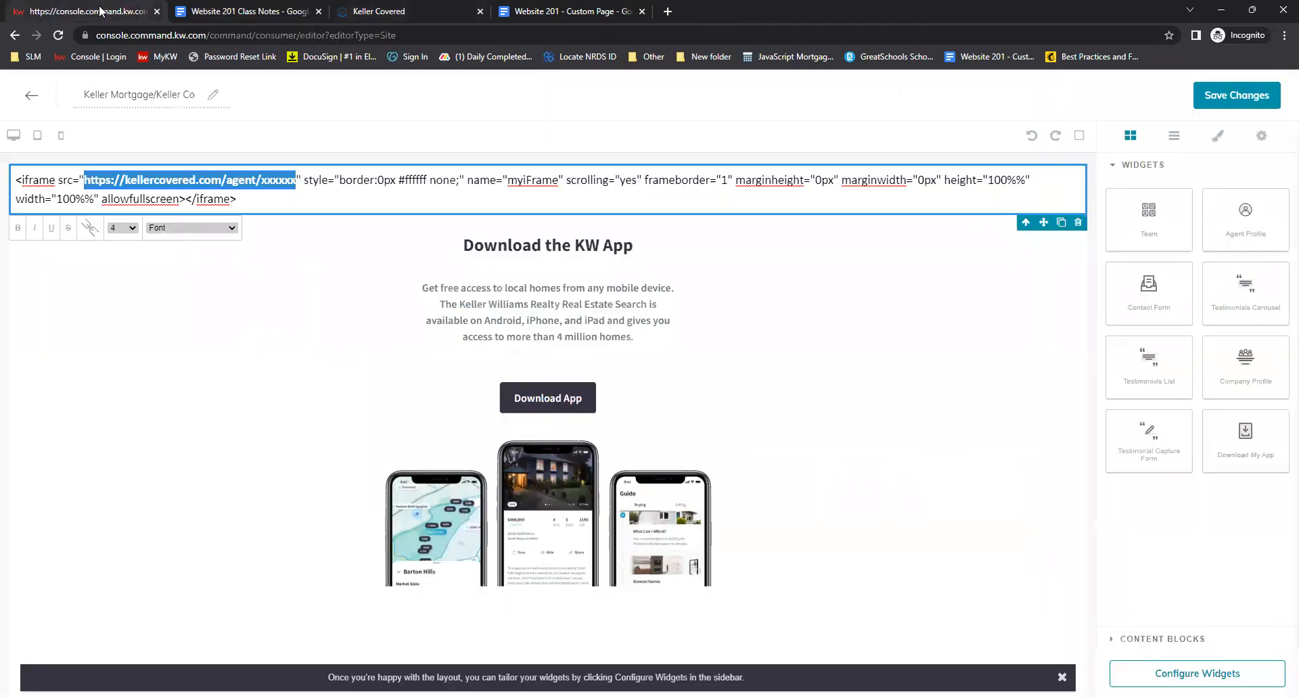
right_click(192, 179)
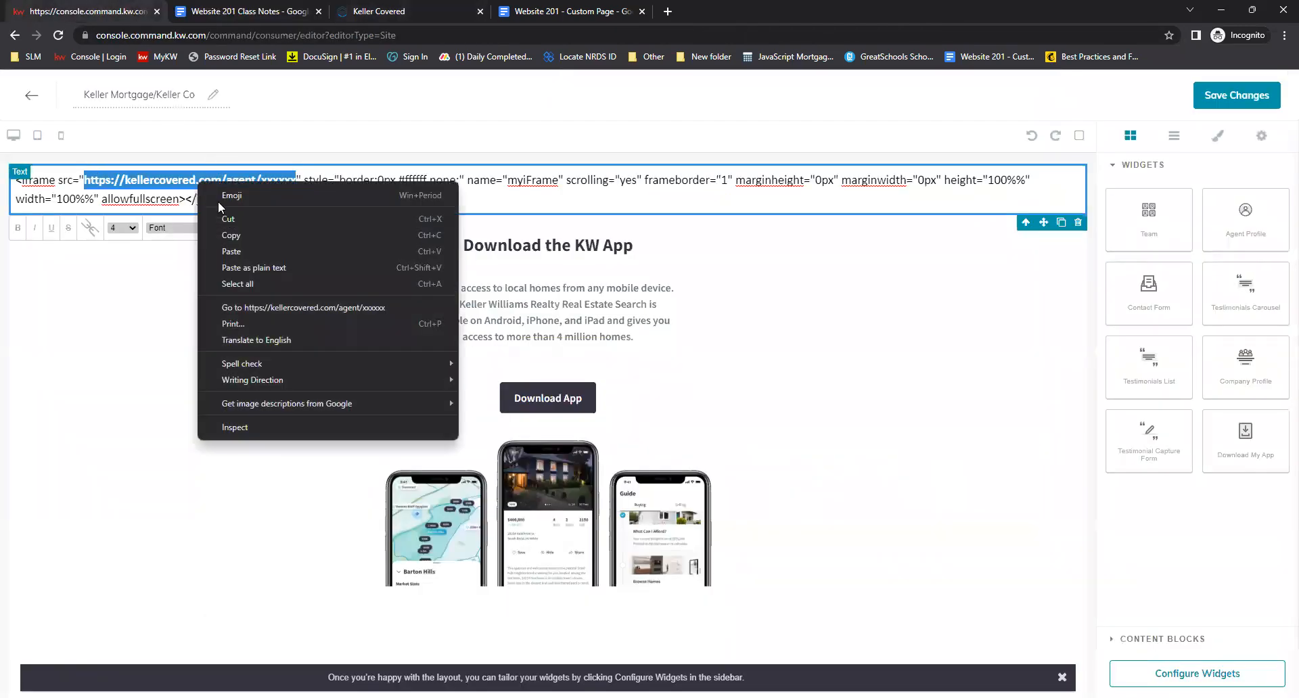
click(242, 254)
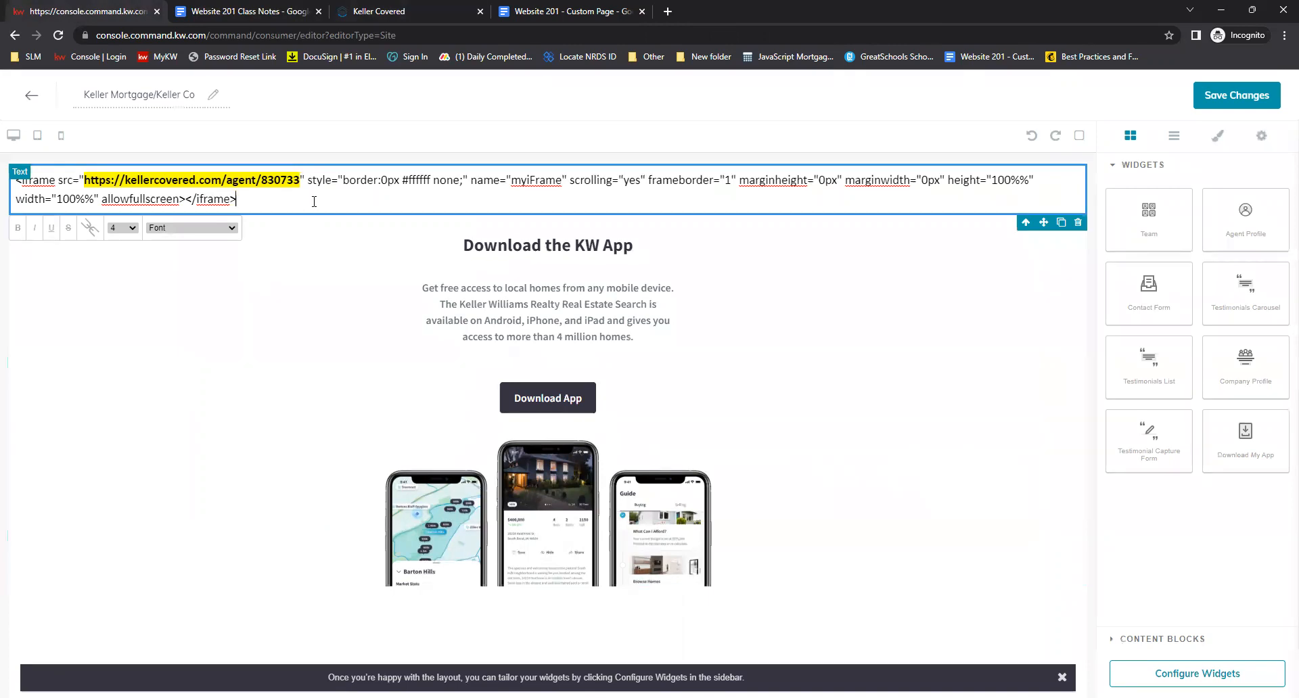
key(ctrl+a)
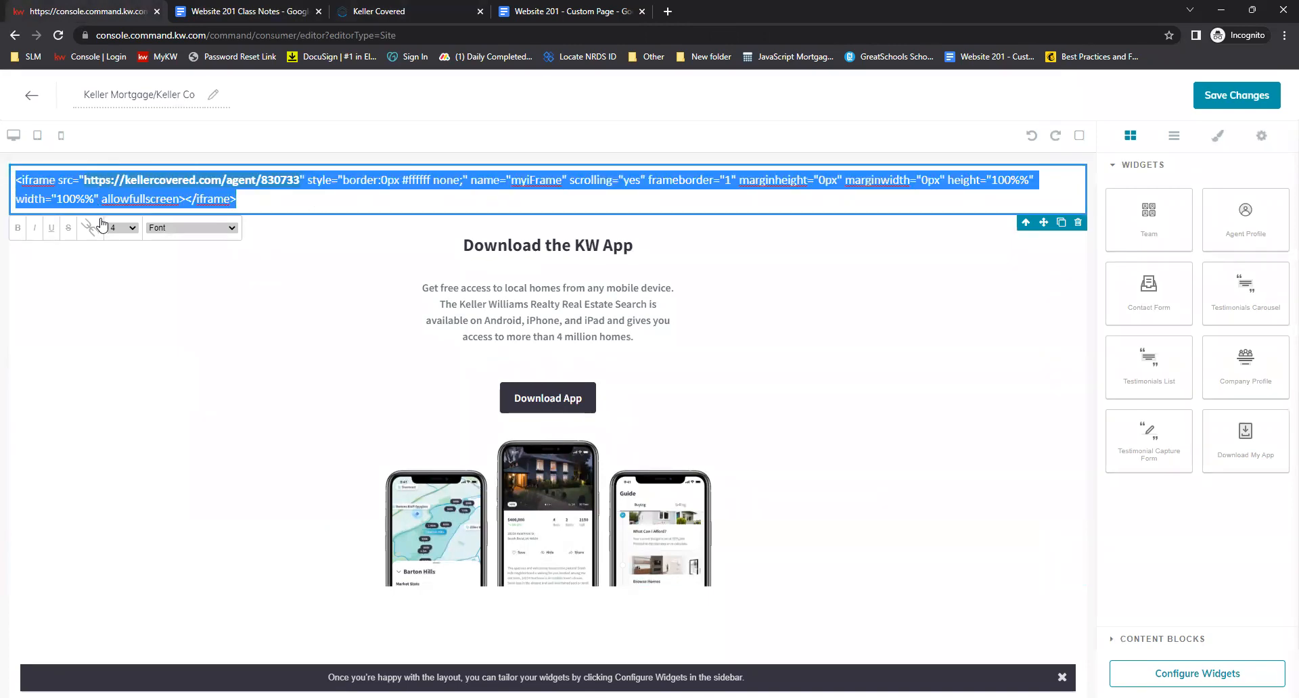
click(90, 227)
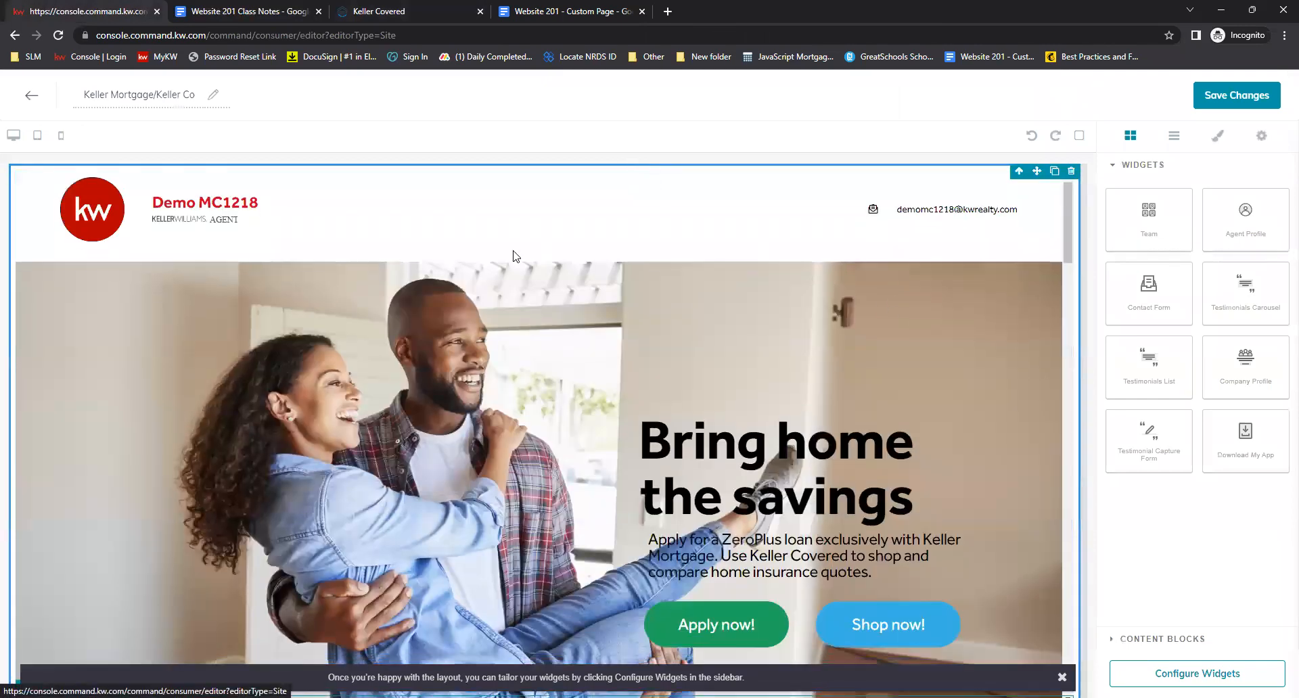
Scroll through the embedded Keller Covered page preview to check it
scroll(515, 256, down, 10)
scroll(501, 223, down, 15)
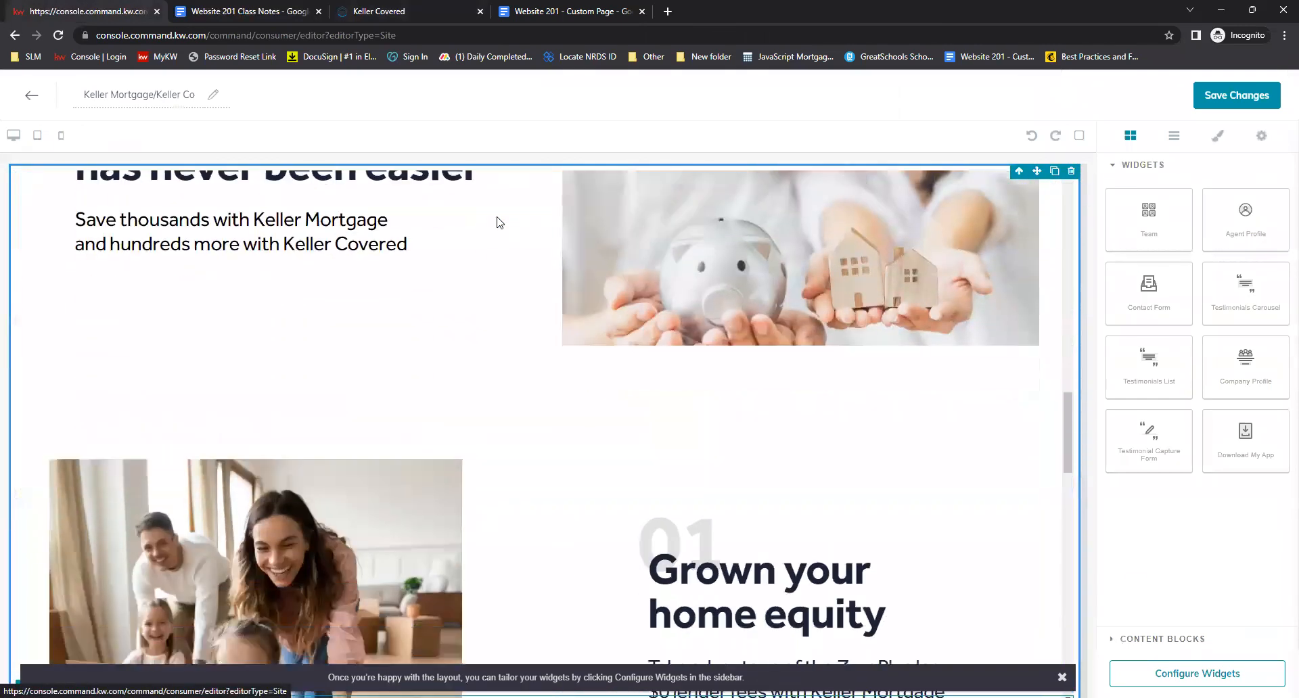
scroll(508, 241, down, 5)
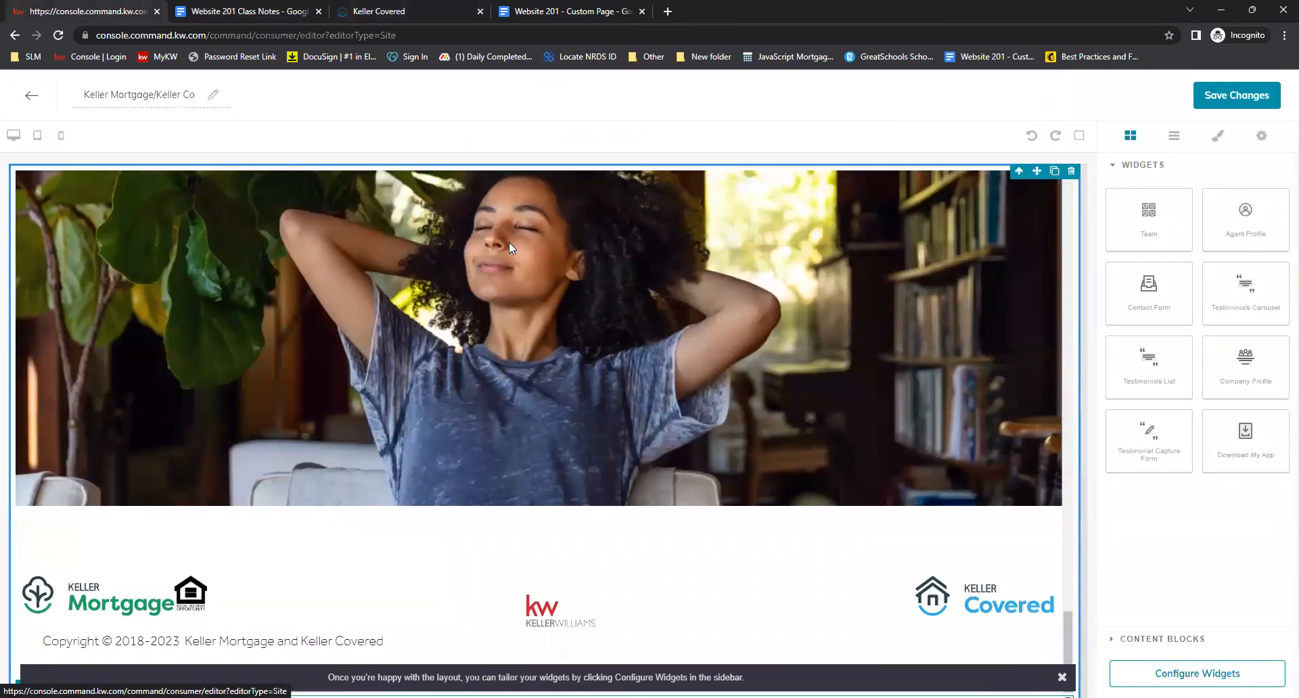
scroll(586, 331, up, 20)
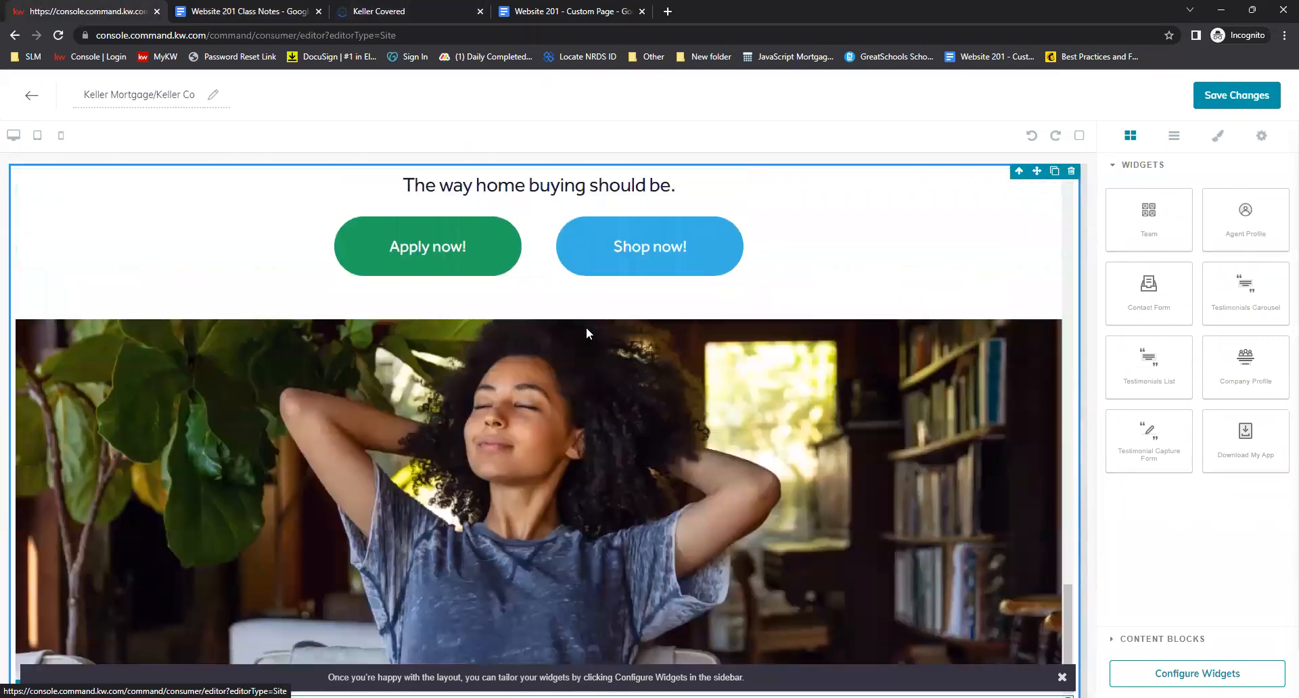
scroll(587, 332, up, 10)
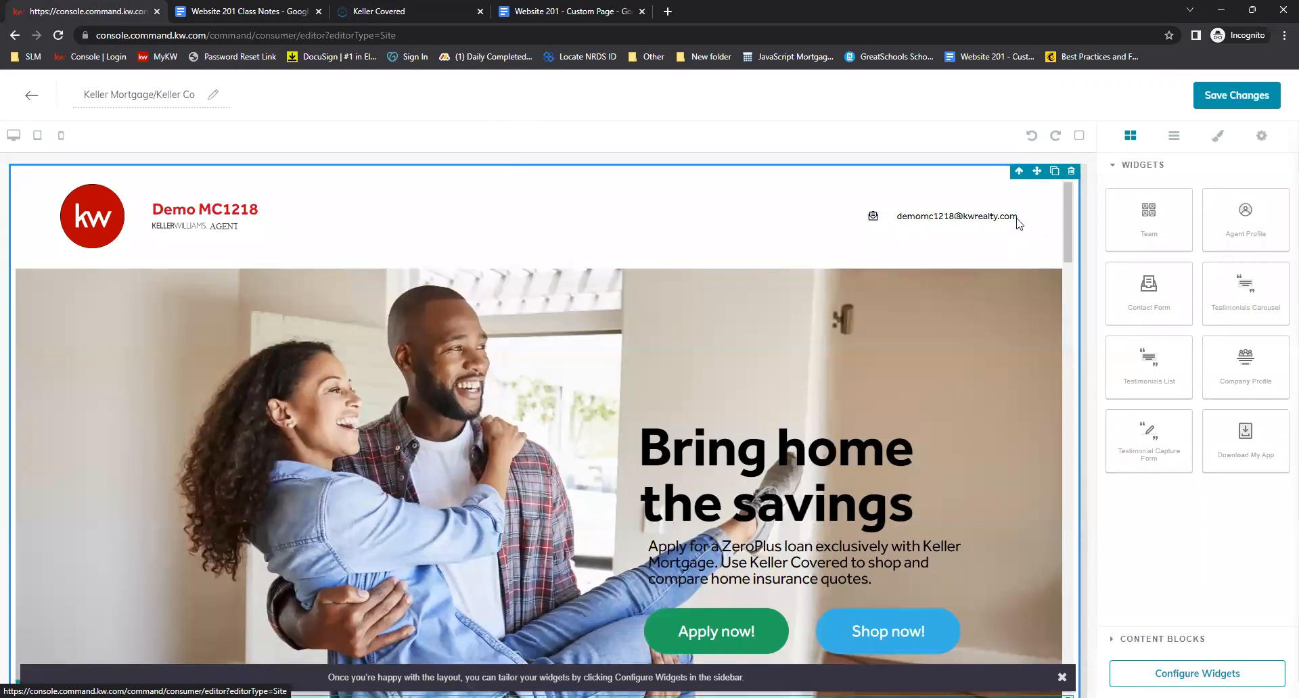
scroll(522, 301, down, 10)
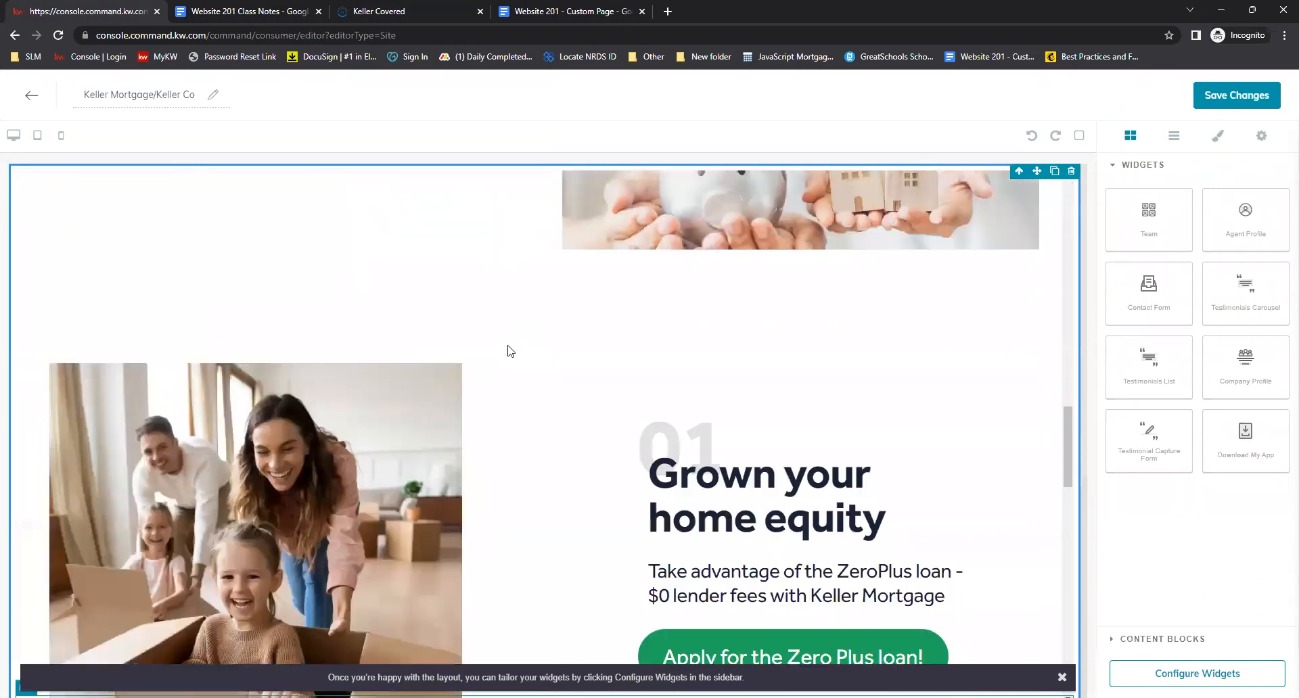
scroll(510, 351, down, 15)
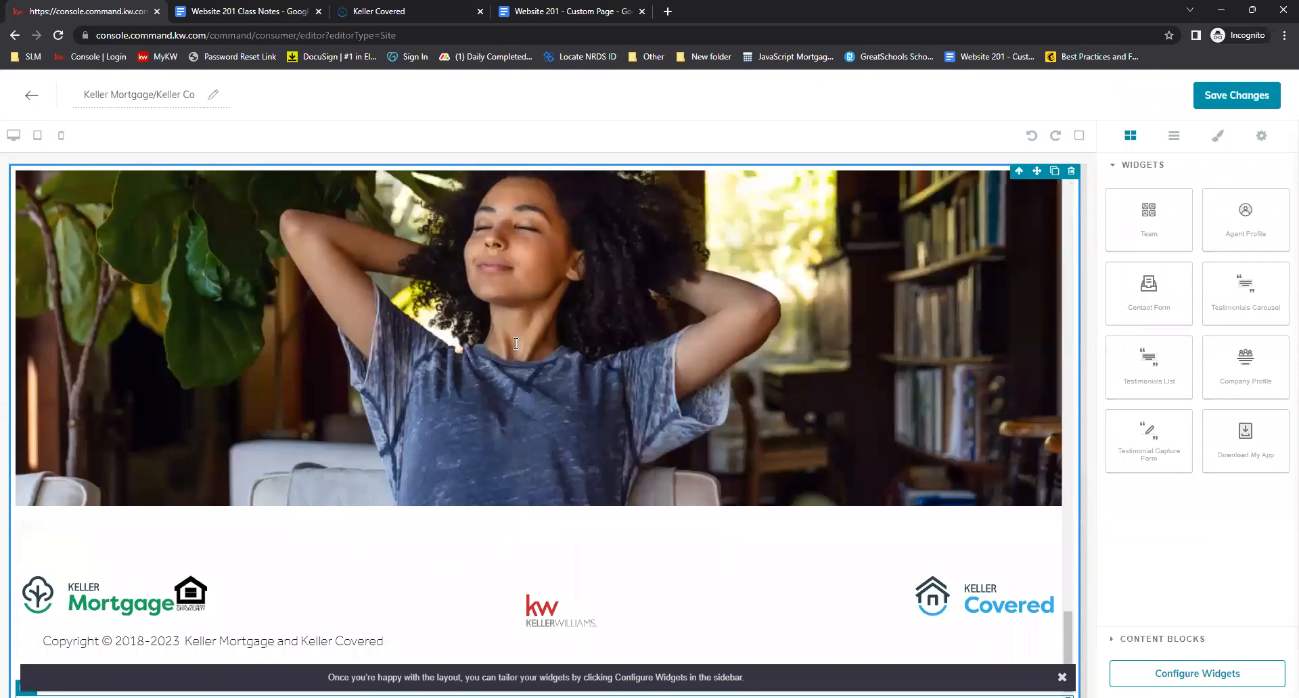
scroll(515, 344, up, 12)
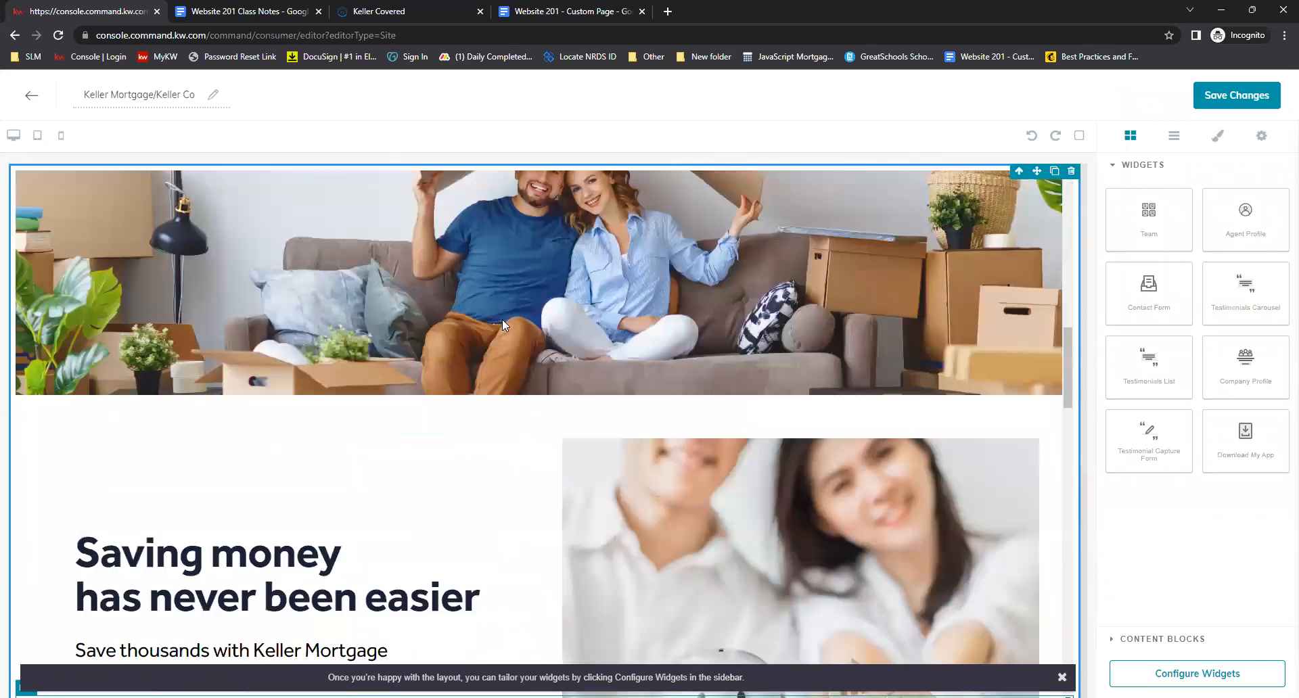
scroll(502, 319, up, 8)
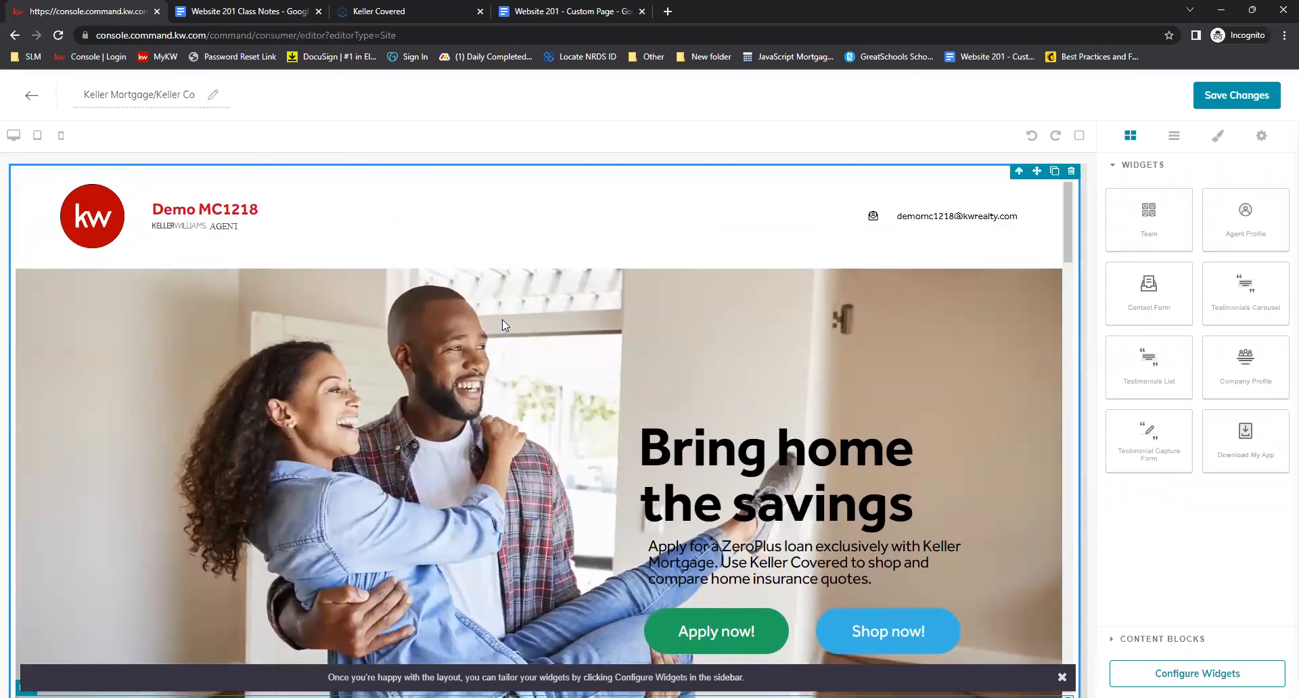
Save the page changes, declining to continue to site and app settings
click(1231, 100)
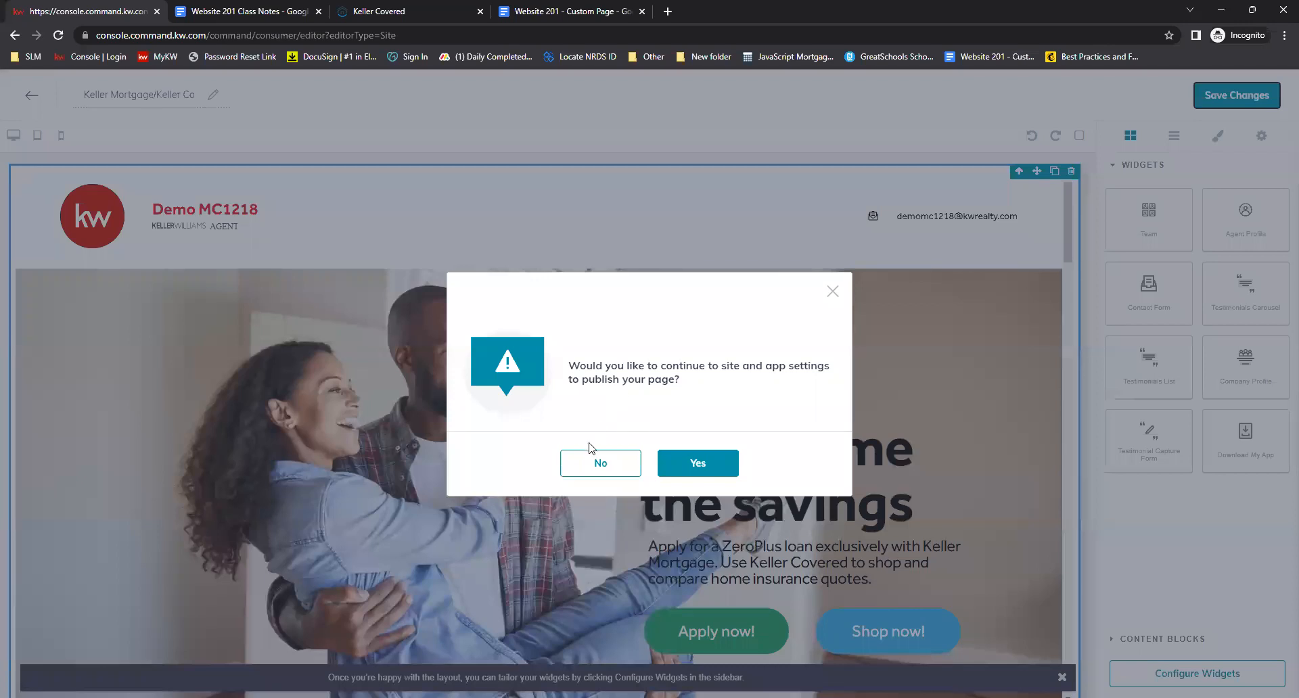
click(592, 467)
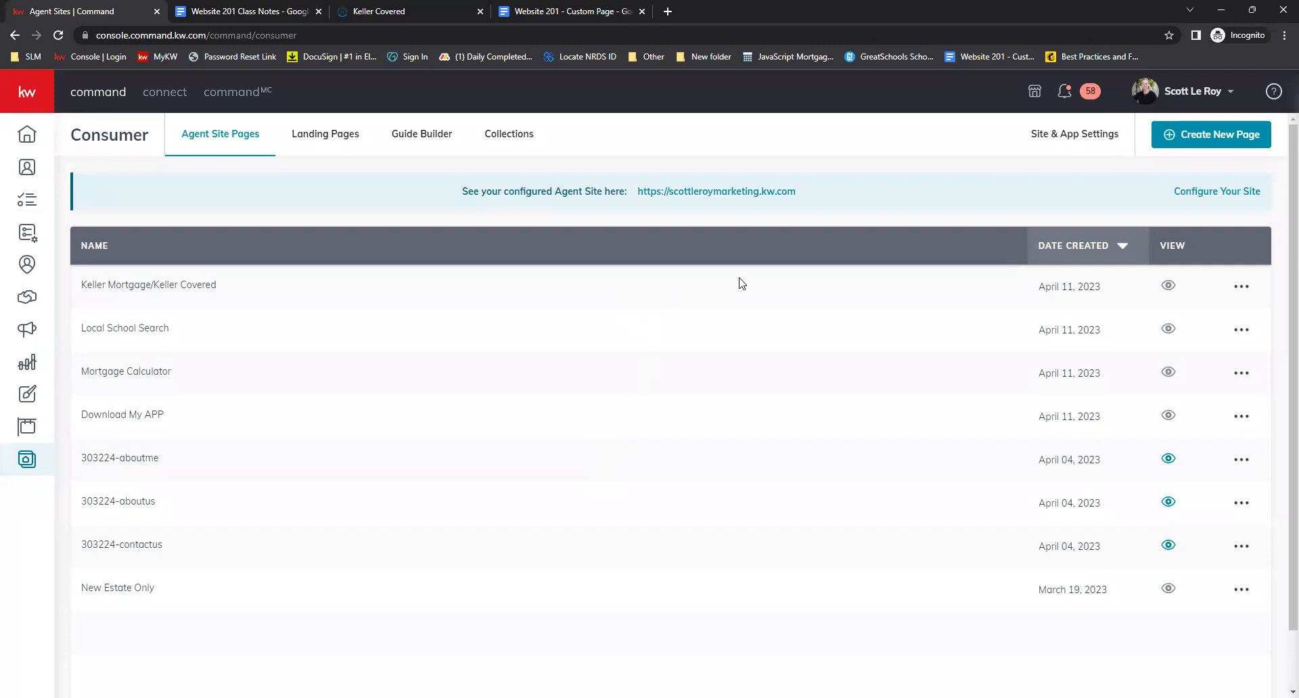
Create a new page on the agent site and name it What's My Home Worth?
click(1247, 134)
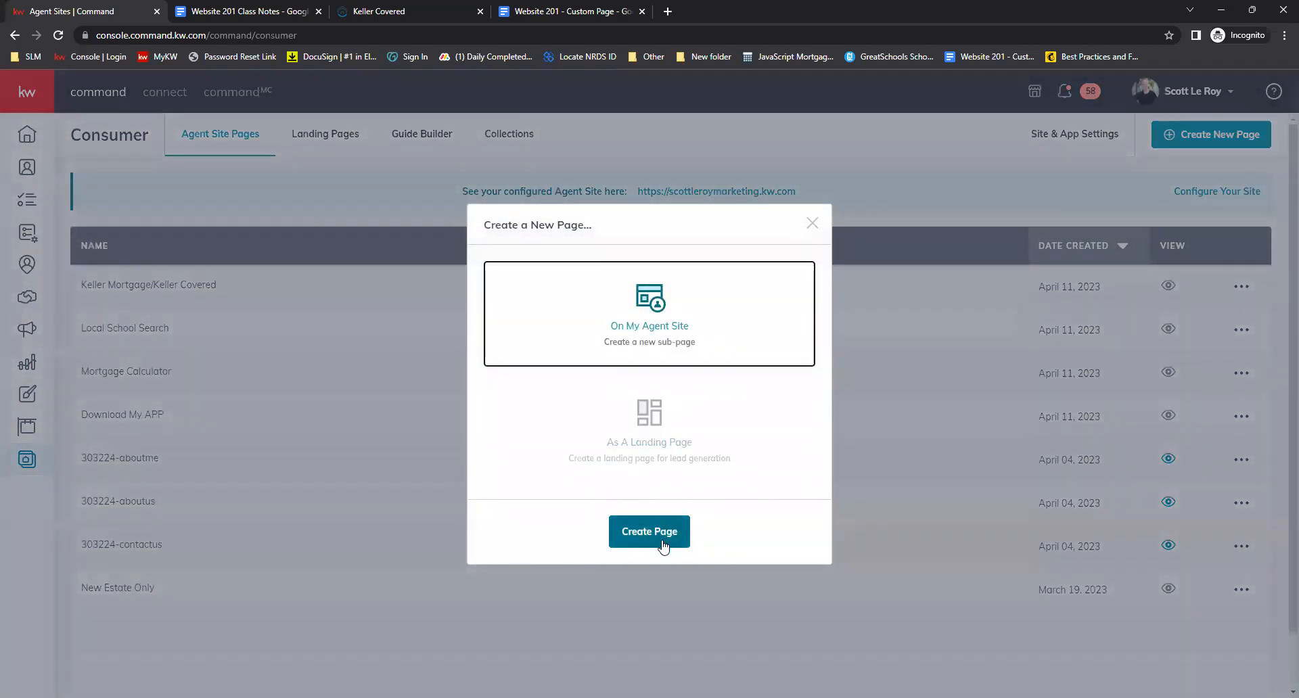
click(663, 545)
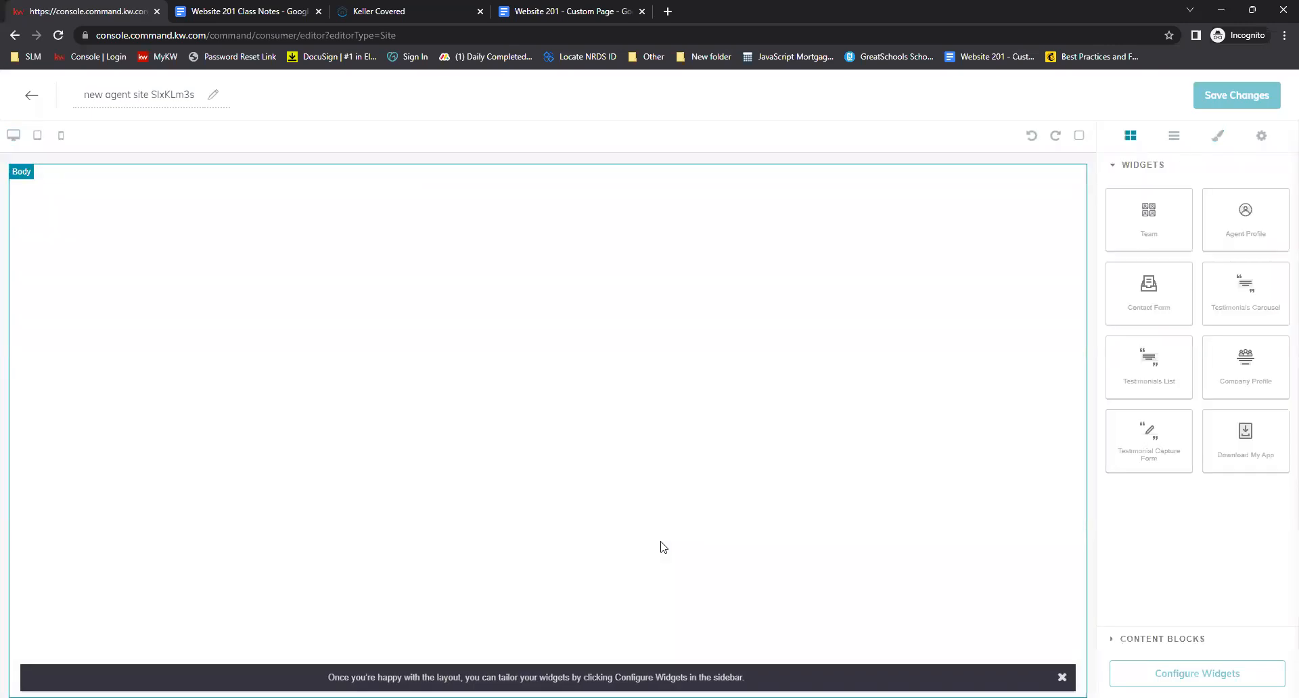
double_click(136, 98)
triple_click(136, 99)
text(What's My Home Worth?)
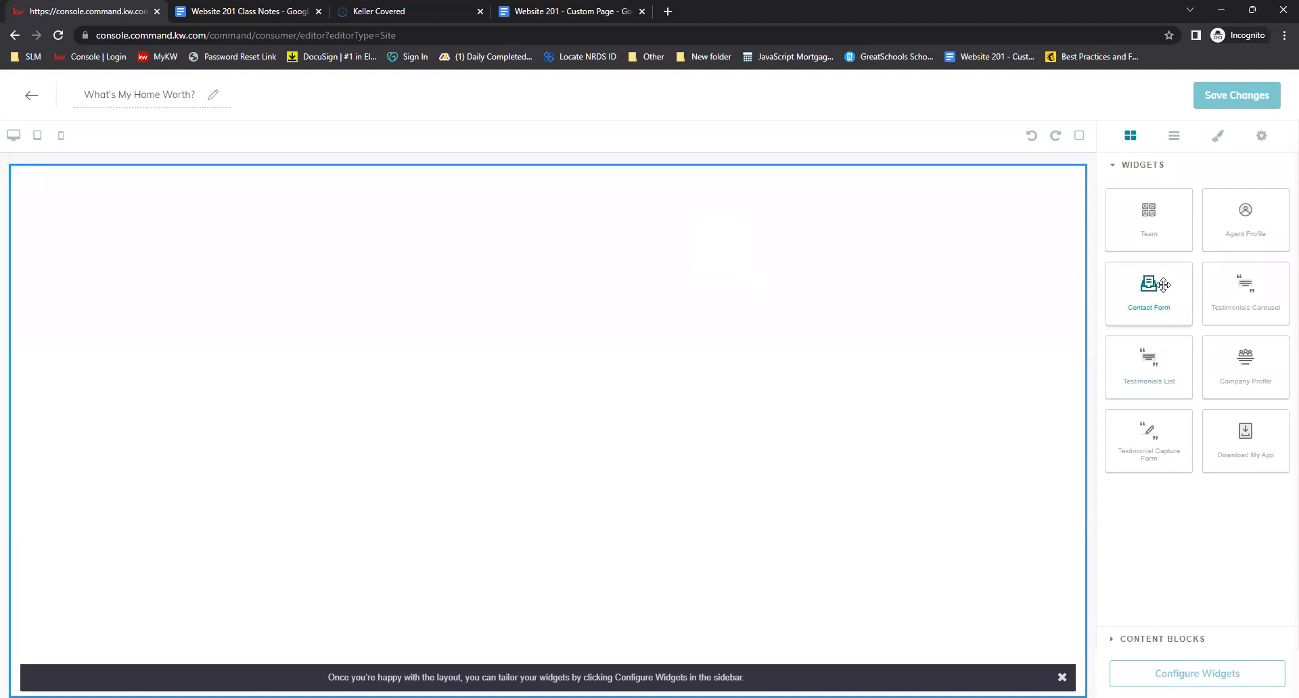
Add a Contact Form widget to the page and review the class notes' What's My Home Worth instructions
drag(1162, 286, 629, 255)
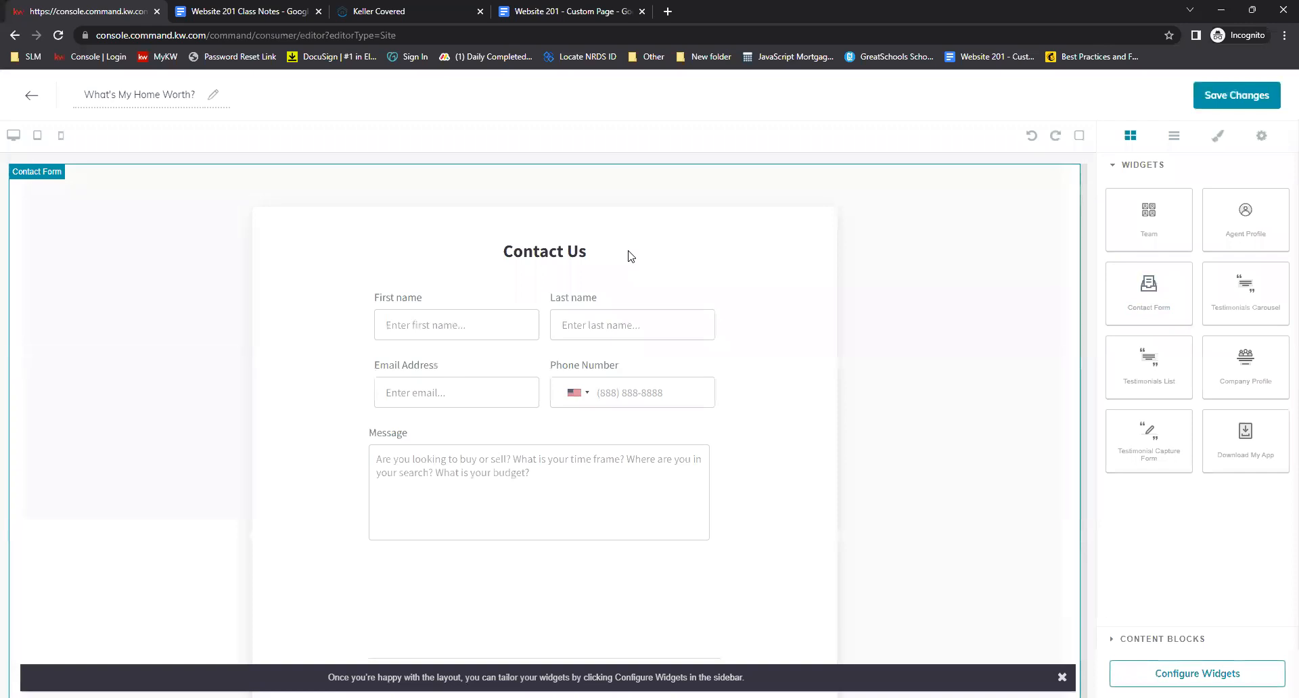
click(224, 11)
scroll(993, 328, down, 5)
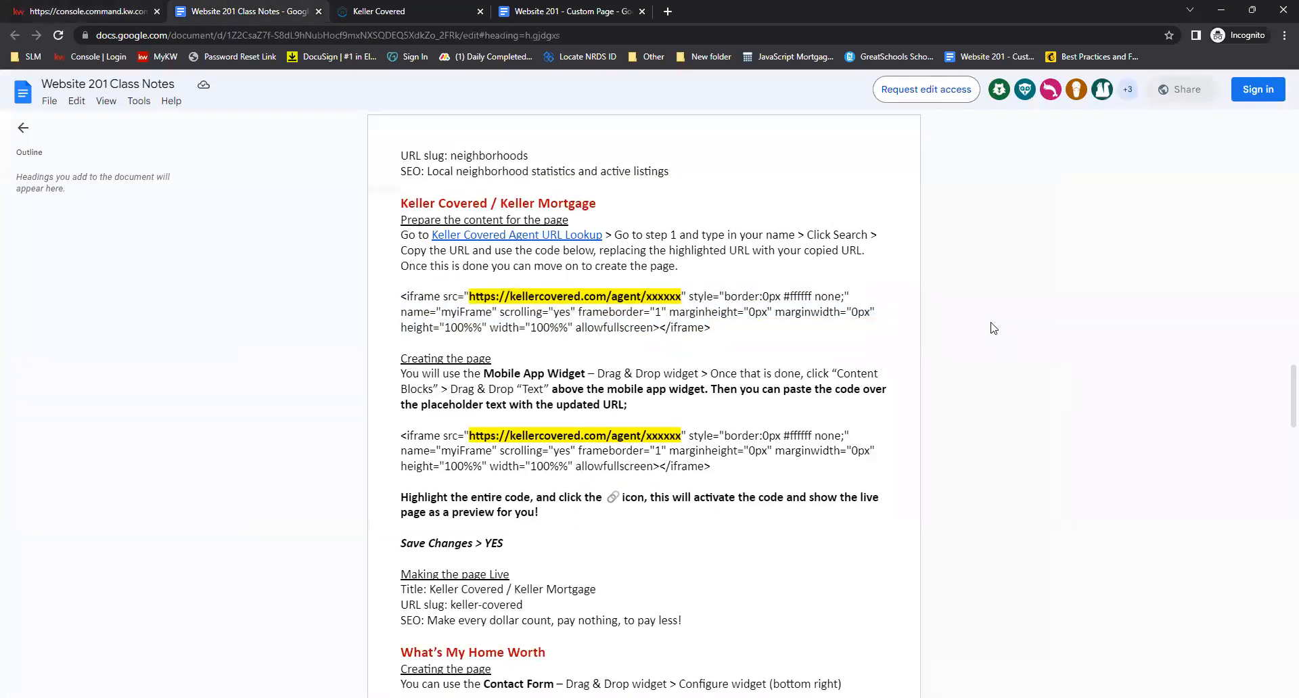
scroll(993, 328, down, 1)
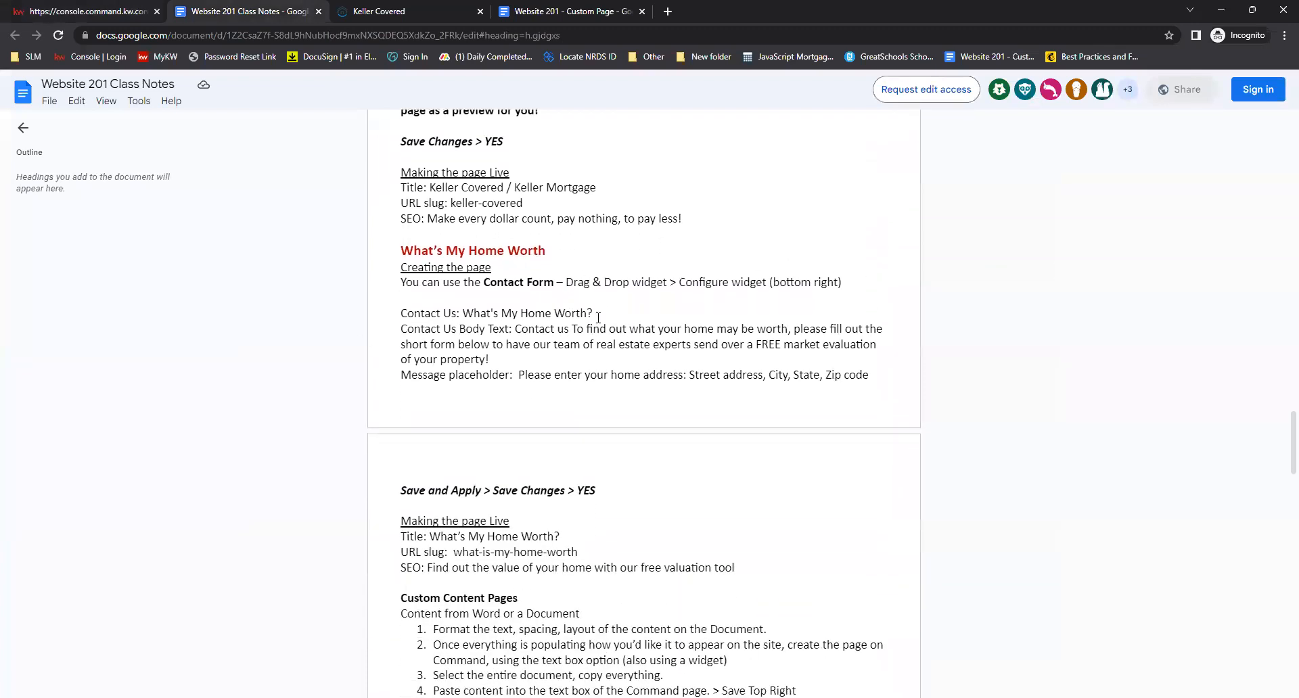
scroll(595, 315, up, 1)
click(424, 353)
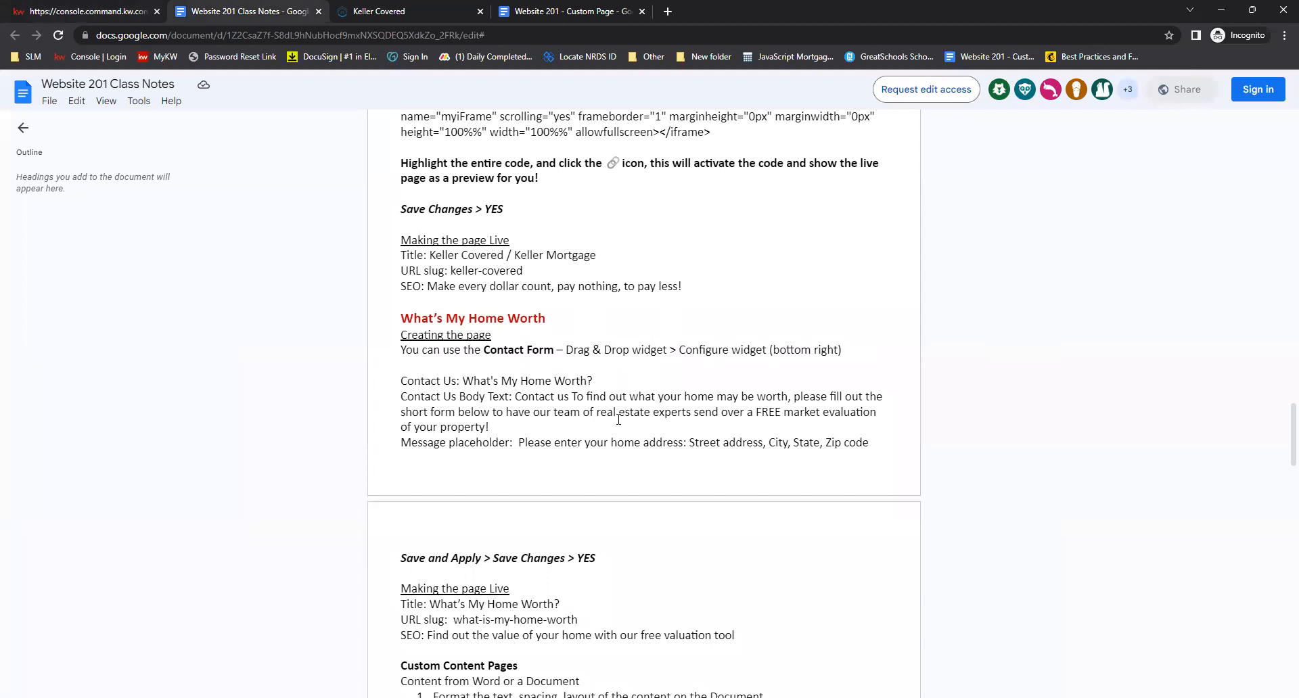
click(61, 9)
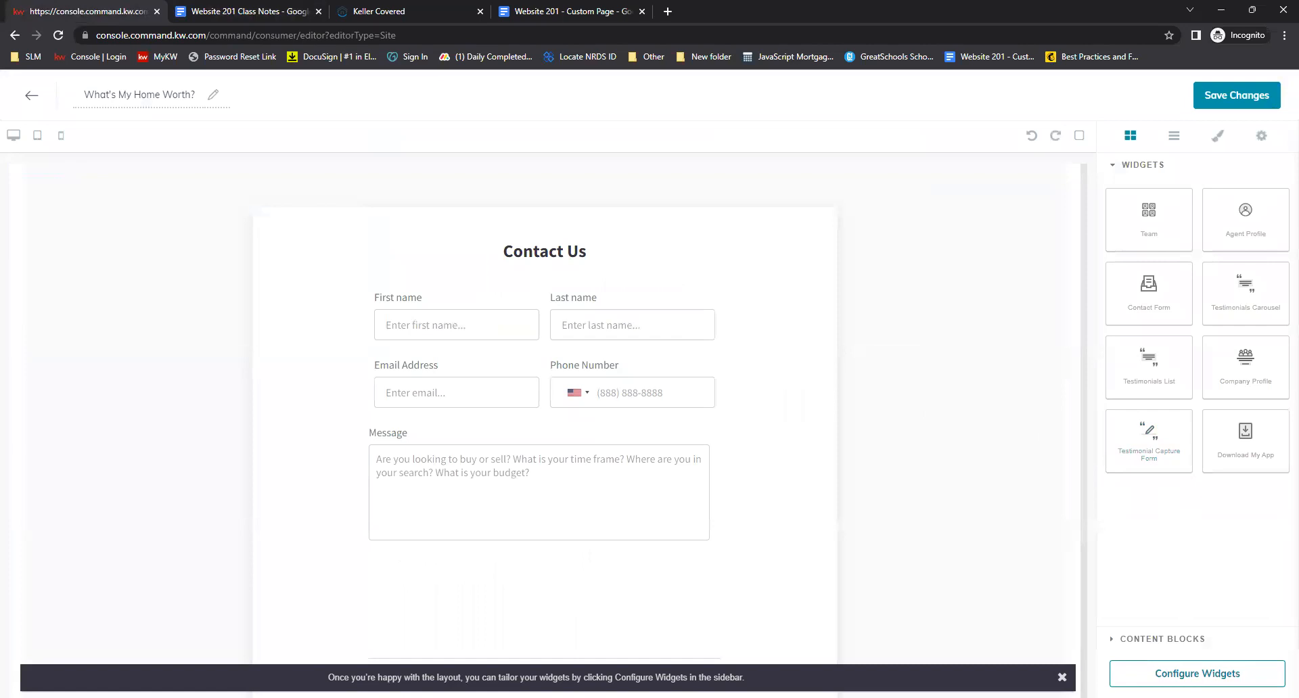
Configure the contact form's Contact Us Text as What's My Home Worth?, copied from the class notes
click(1197, 674)
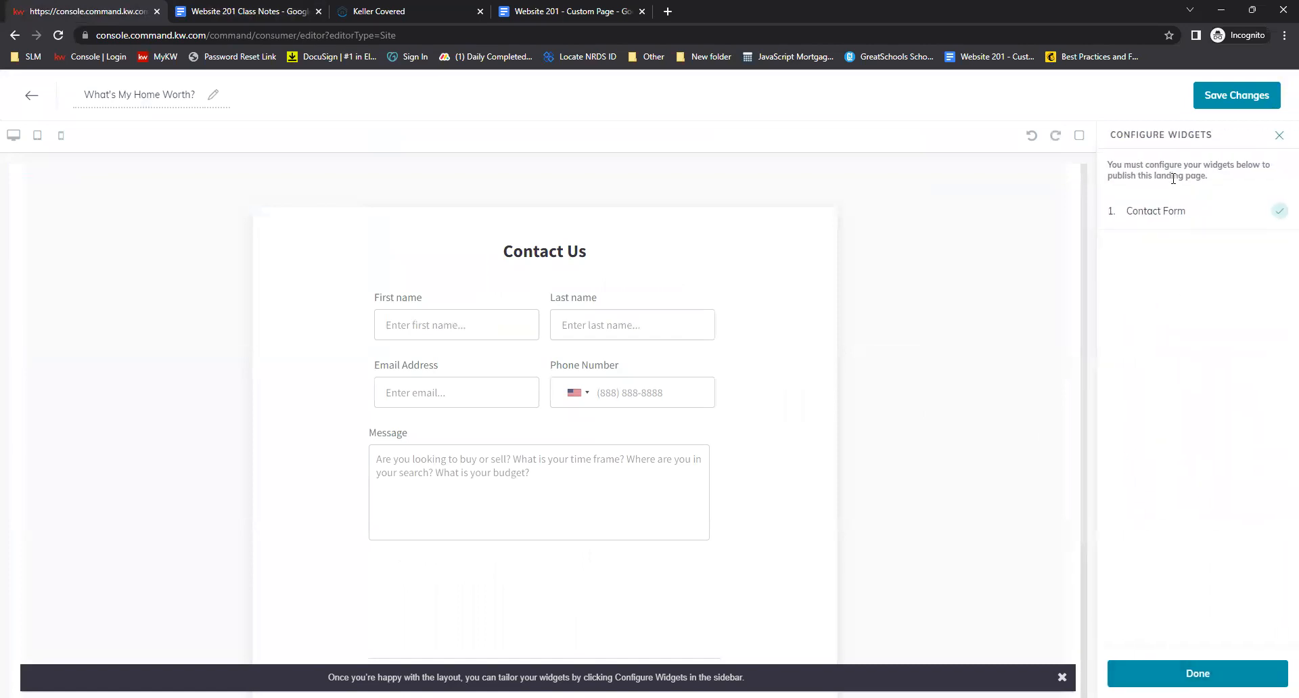
click(1167, 215)
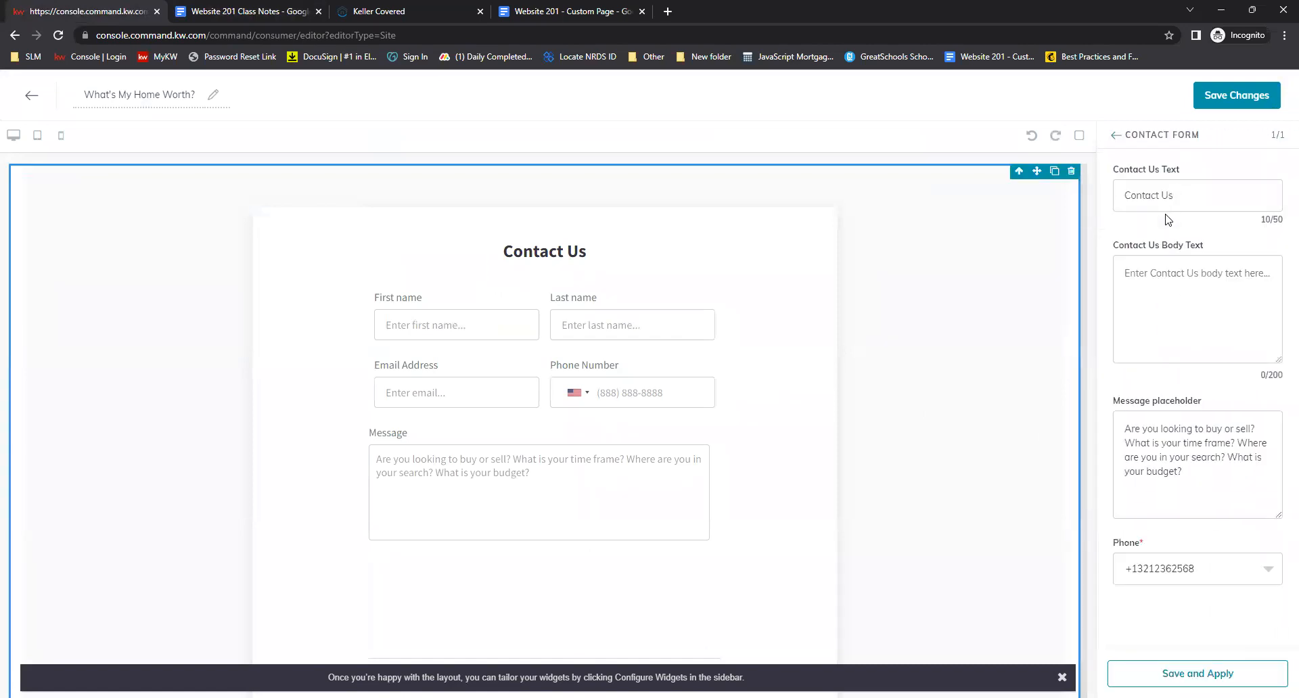
click(1144, 203)
key(ctrl+a)
click(230, 12)
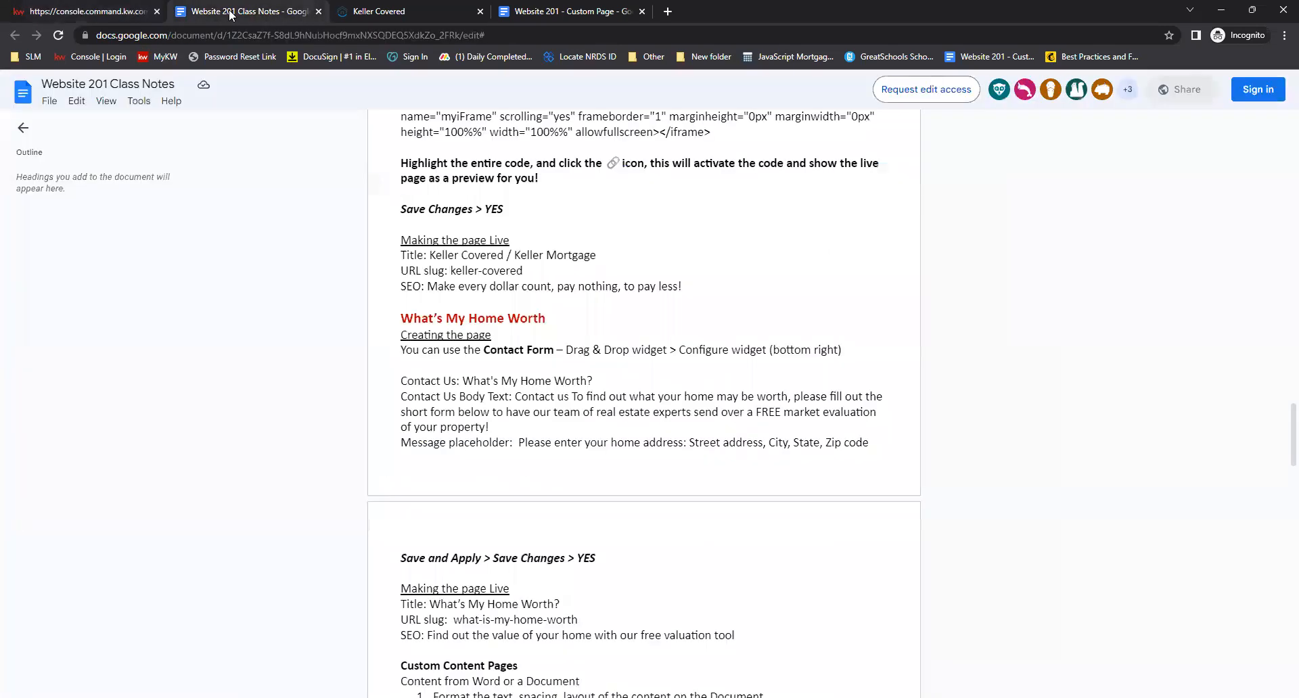
drag(594, 380, 464, 382)
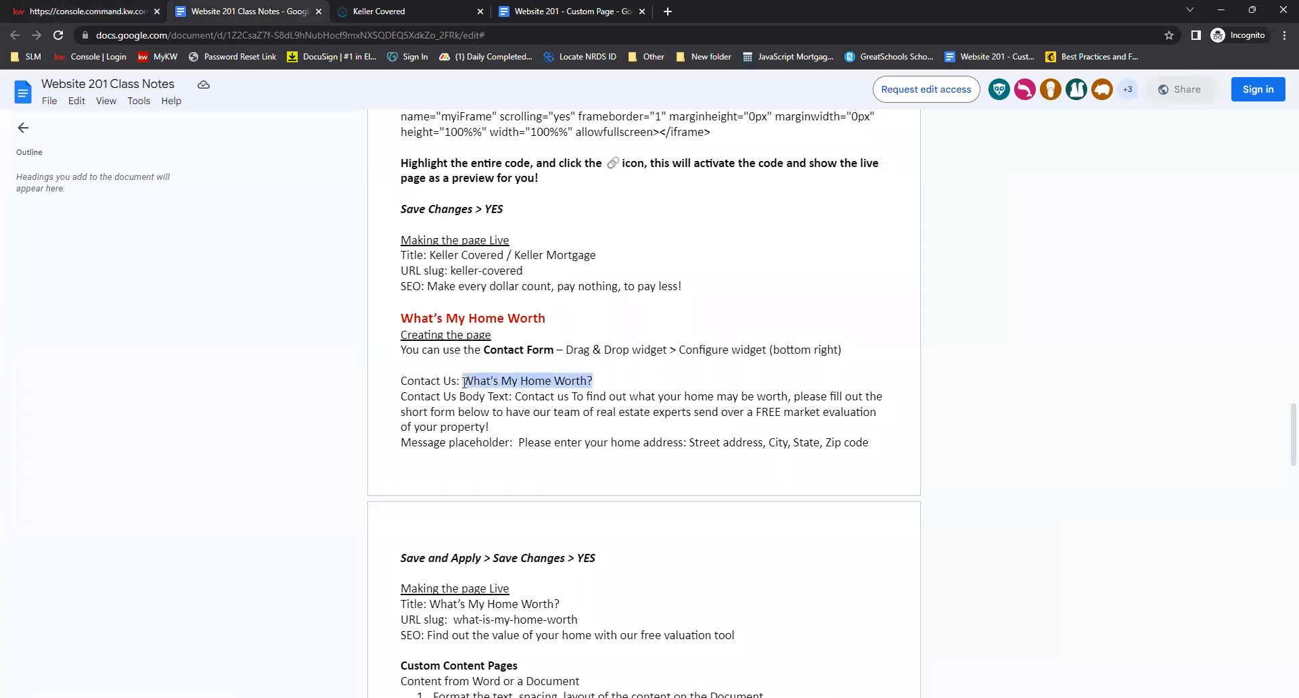
right_click(545, 383)
click(559, 399)
click(101, 12)
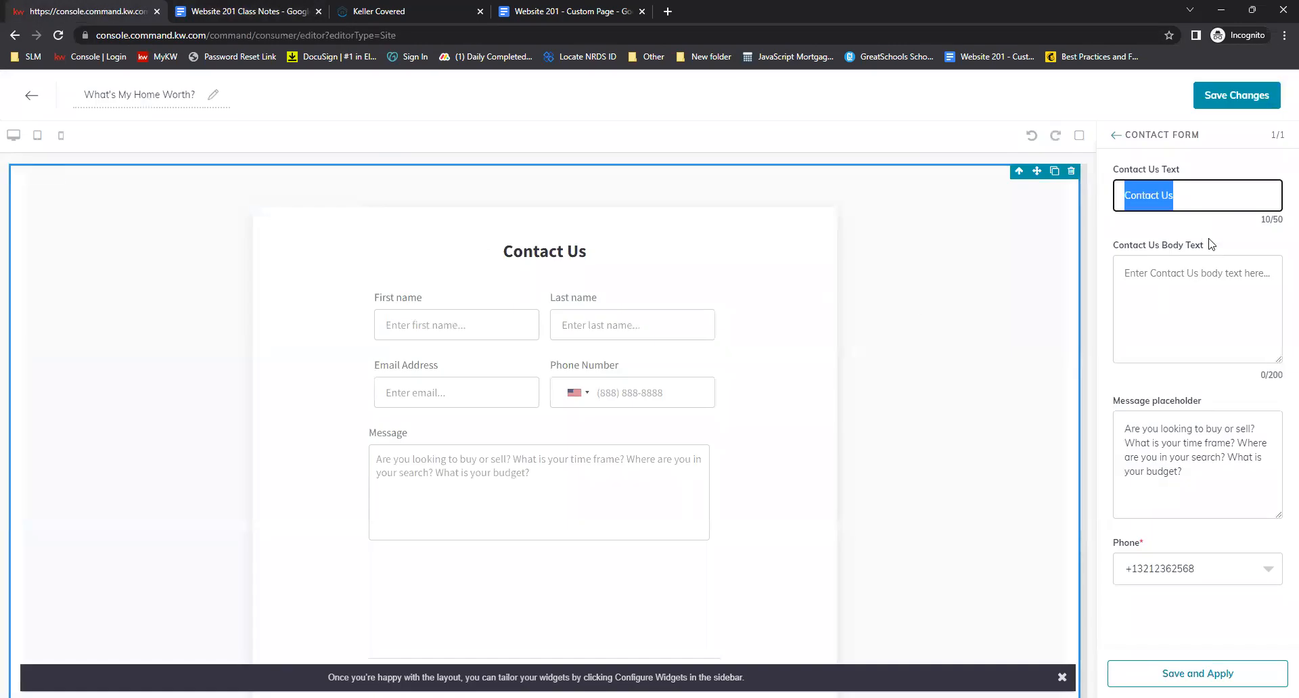
right_click(1167, 203)
click(1123, 265)
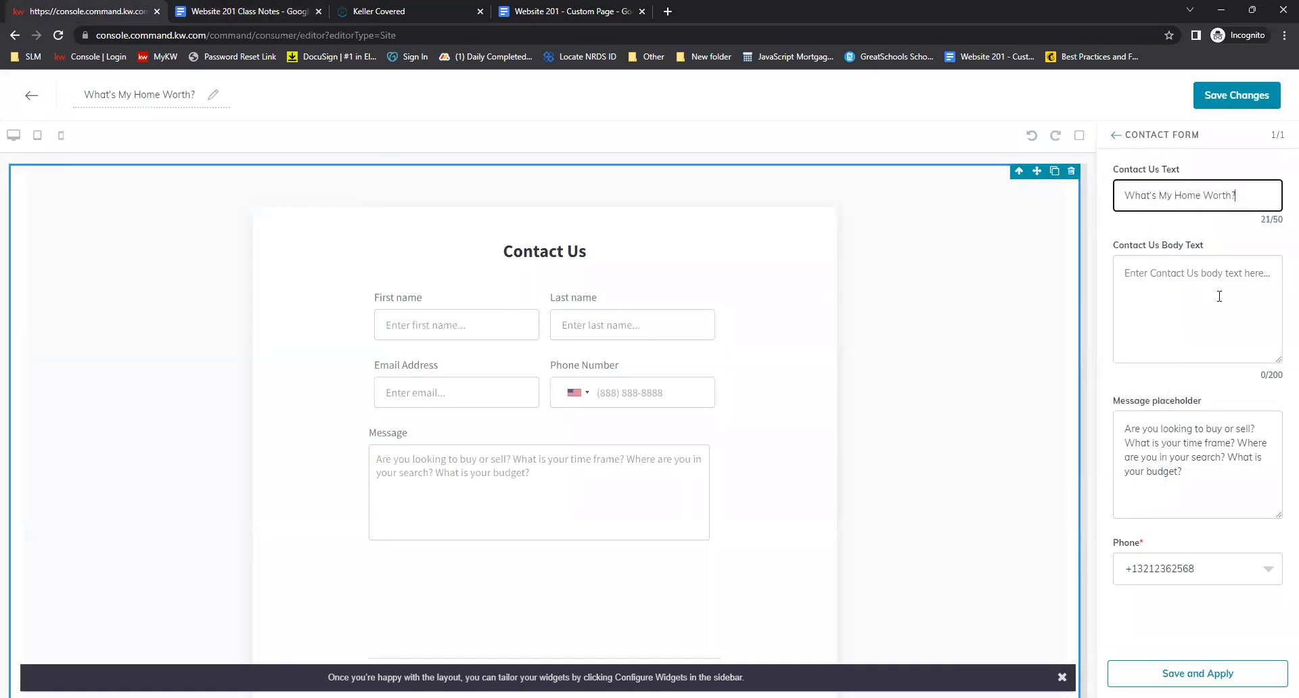
Fill the contact form's Contact Us Body Text with the notes' paragraph beginning "Contact us To find out what your home may be worth"
click(1177, 274)
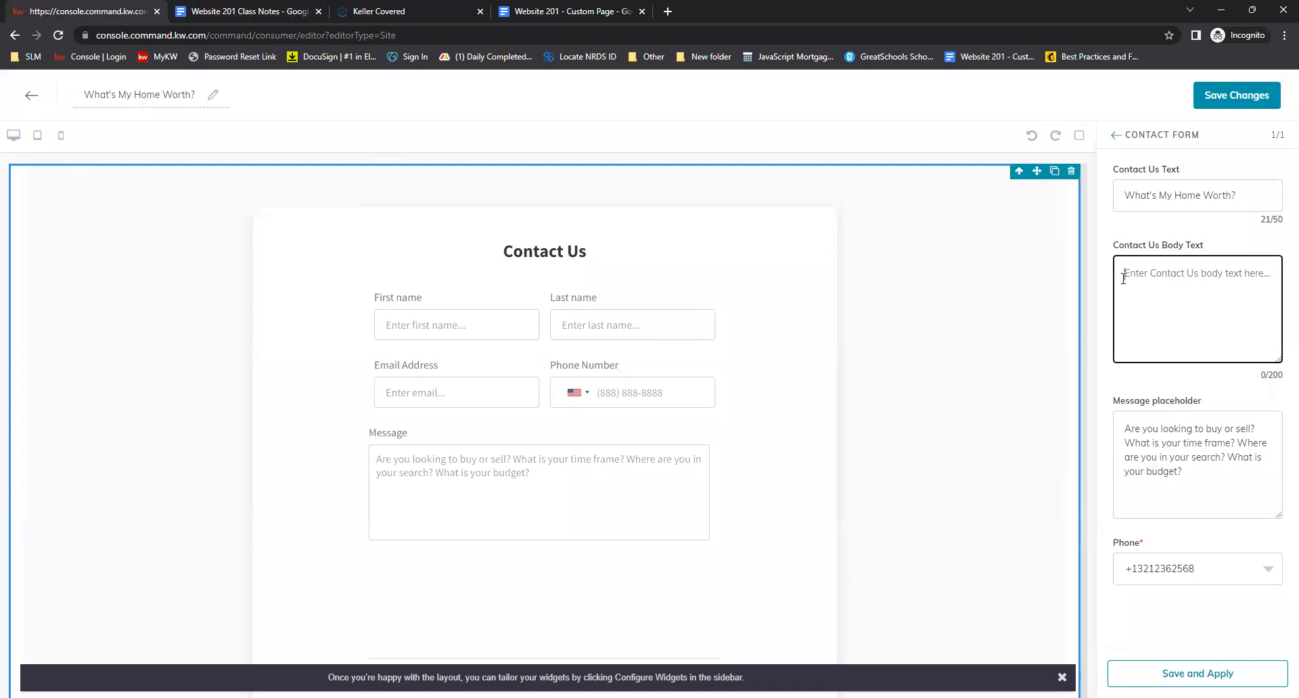
click(272, 17)
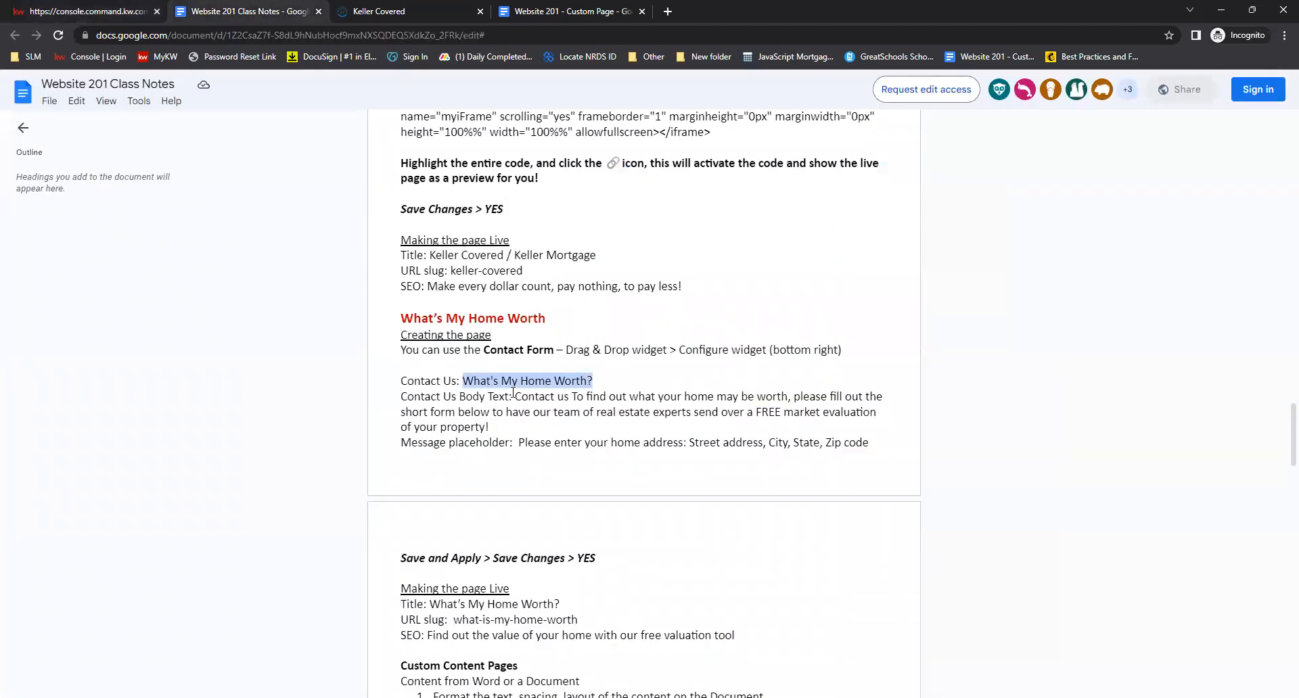
drag(488, 427, 510, 398)
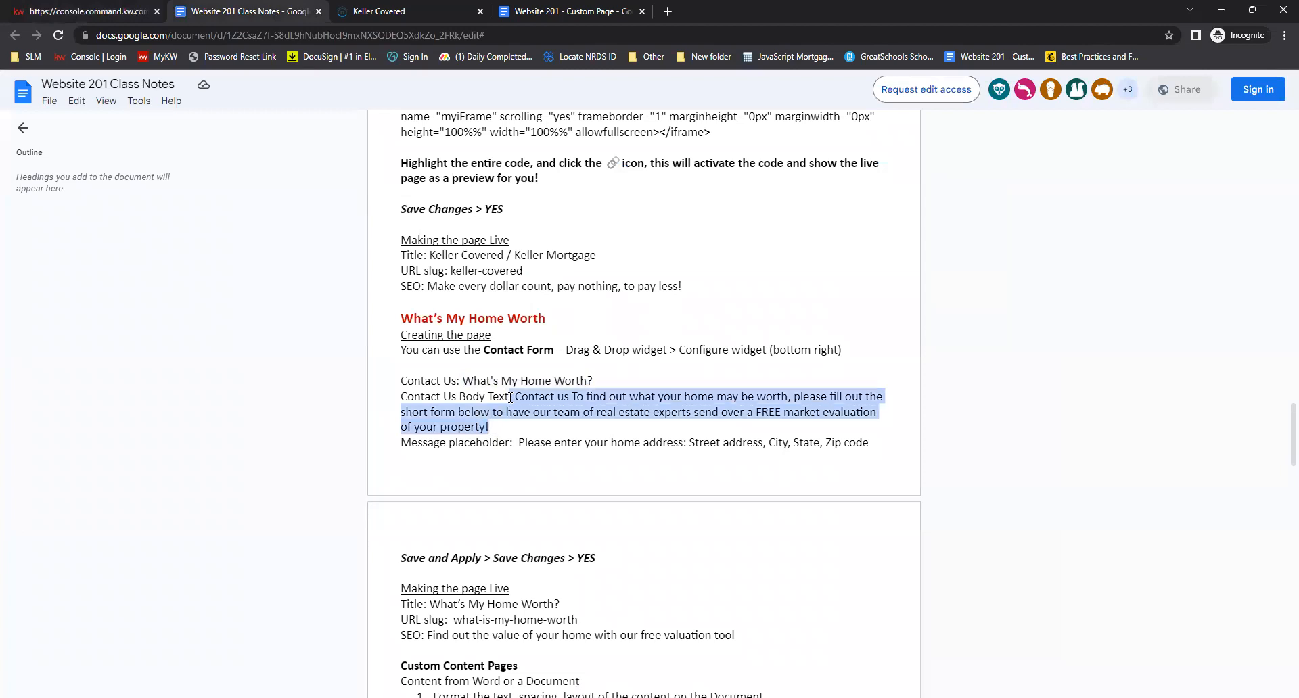
right_click(605, 399)
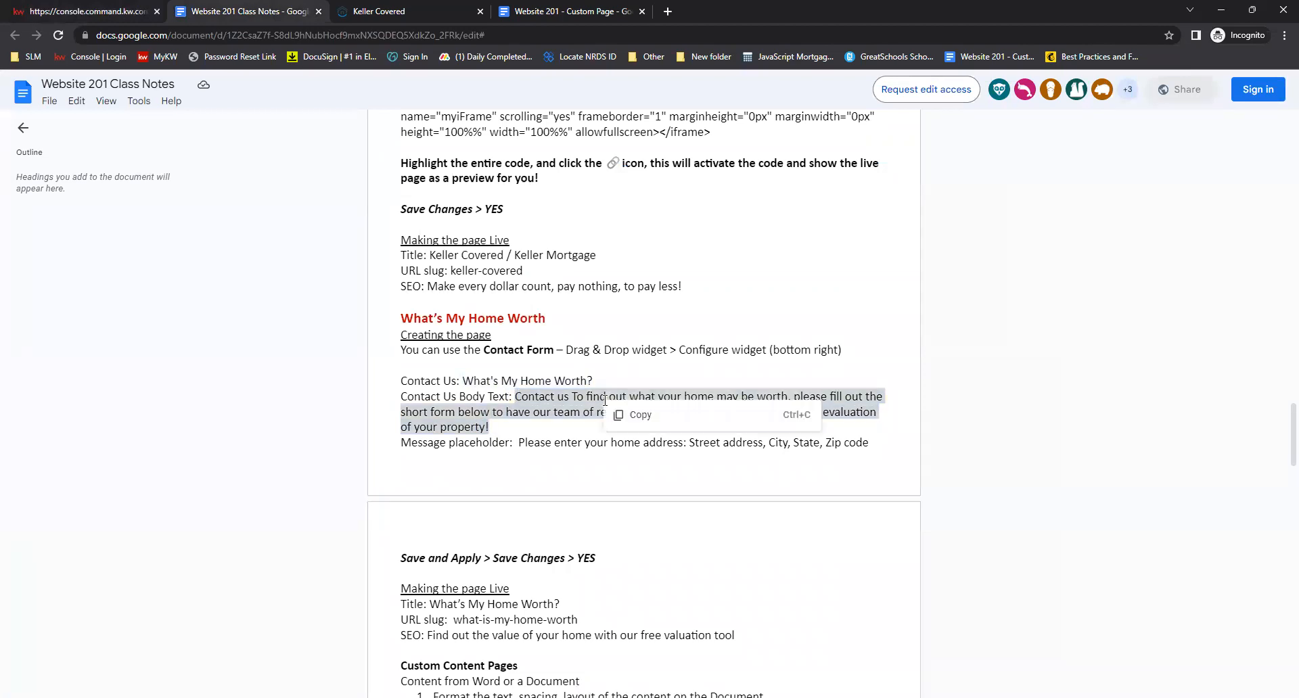
click(635, 414)
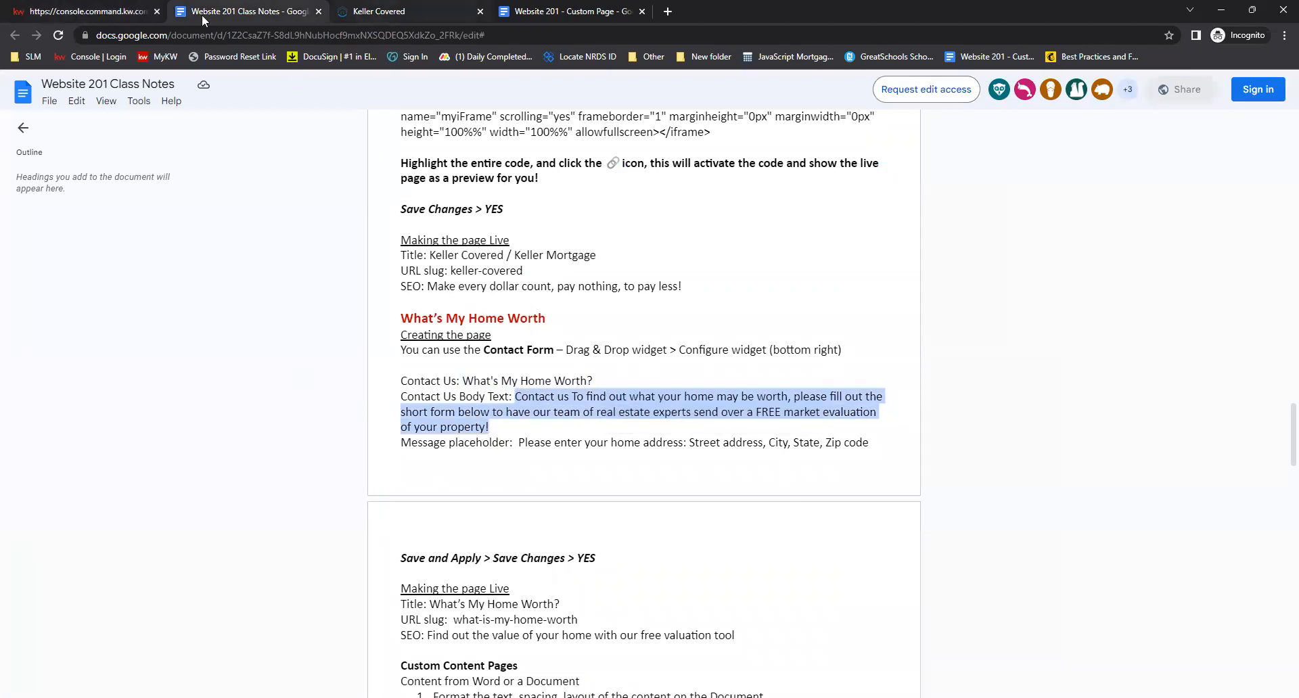
click(118, 14)
right_click(1169, 277)
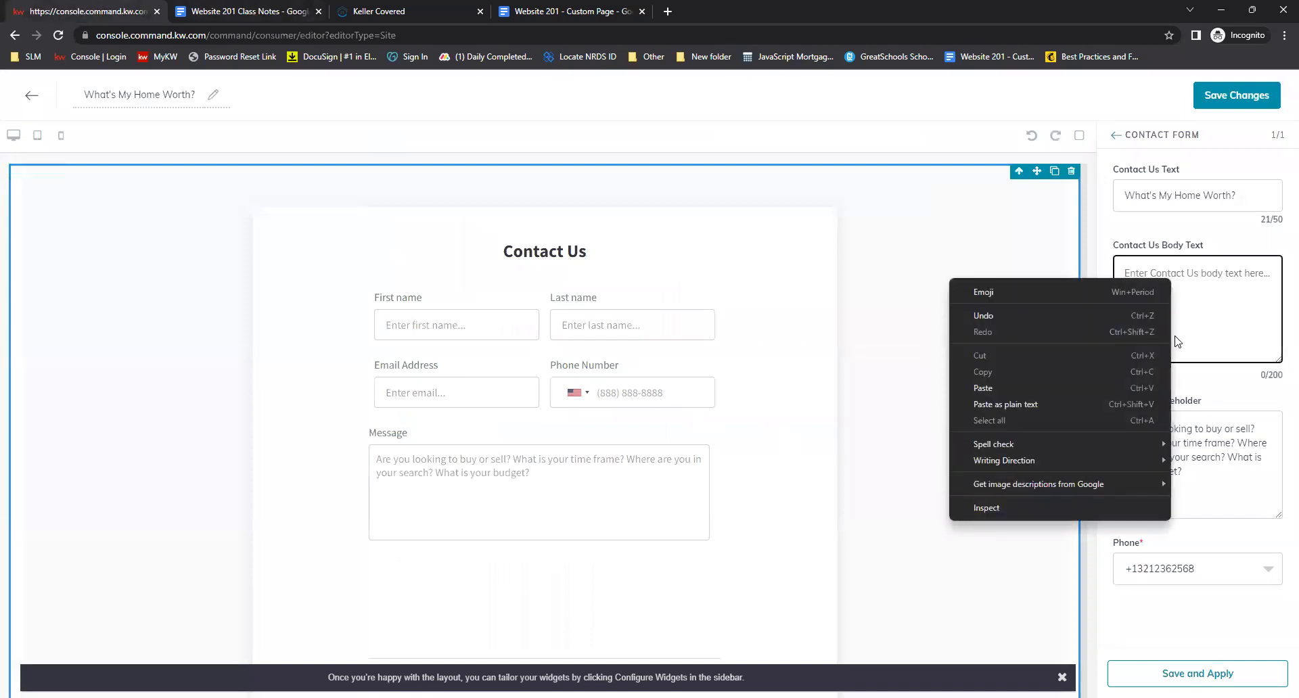
click(1071, 388)
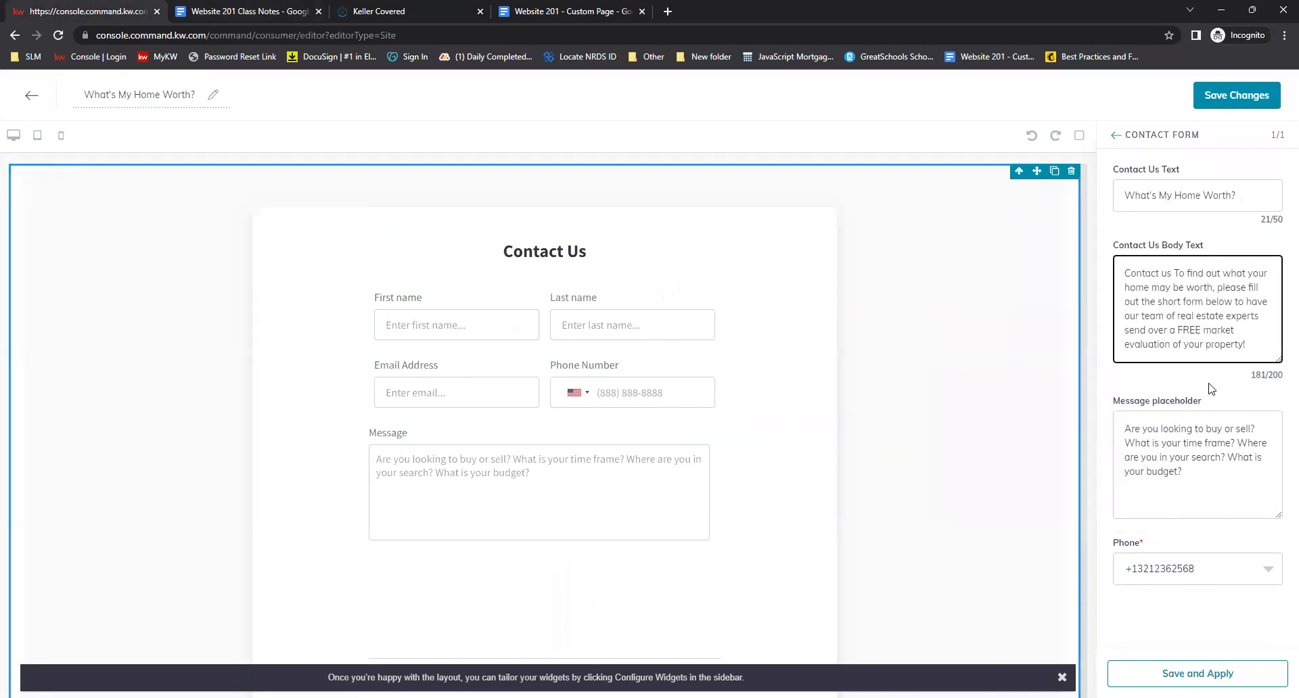
Replace the Message placeholder with "Please enter your home address: Street address, City, State, Zip code" copied from the class notes
click(1197, 473)
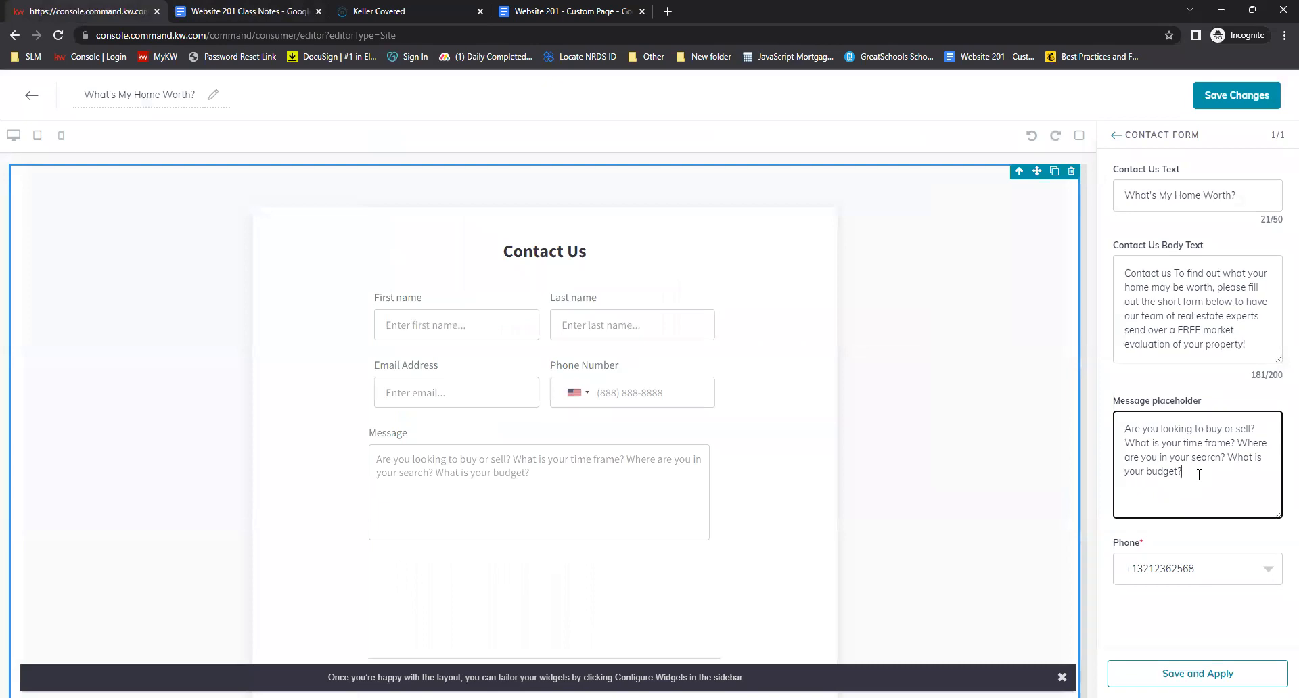
drag(1199, 475, 1102, 413)
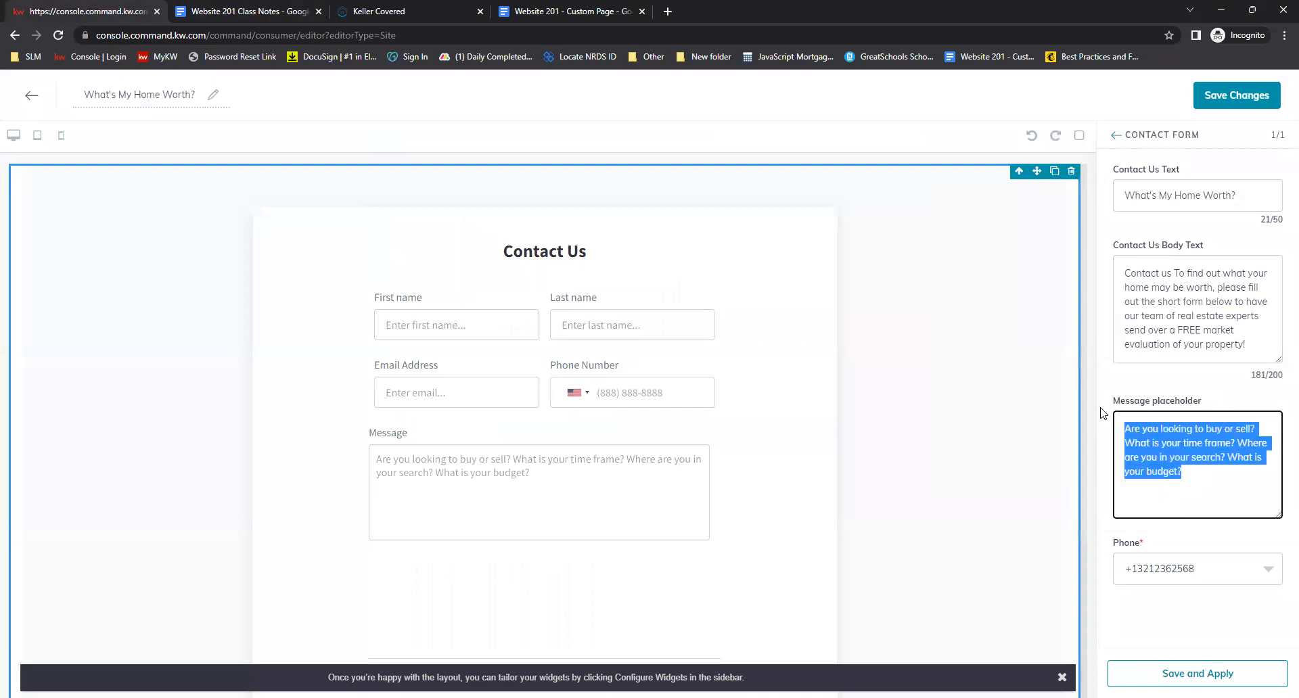
click(252, 6)
click(886, 444)
drag(871, 443, 518, 434)
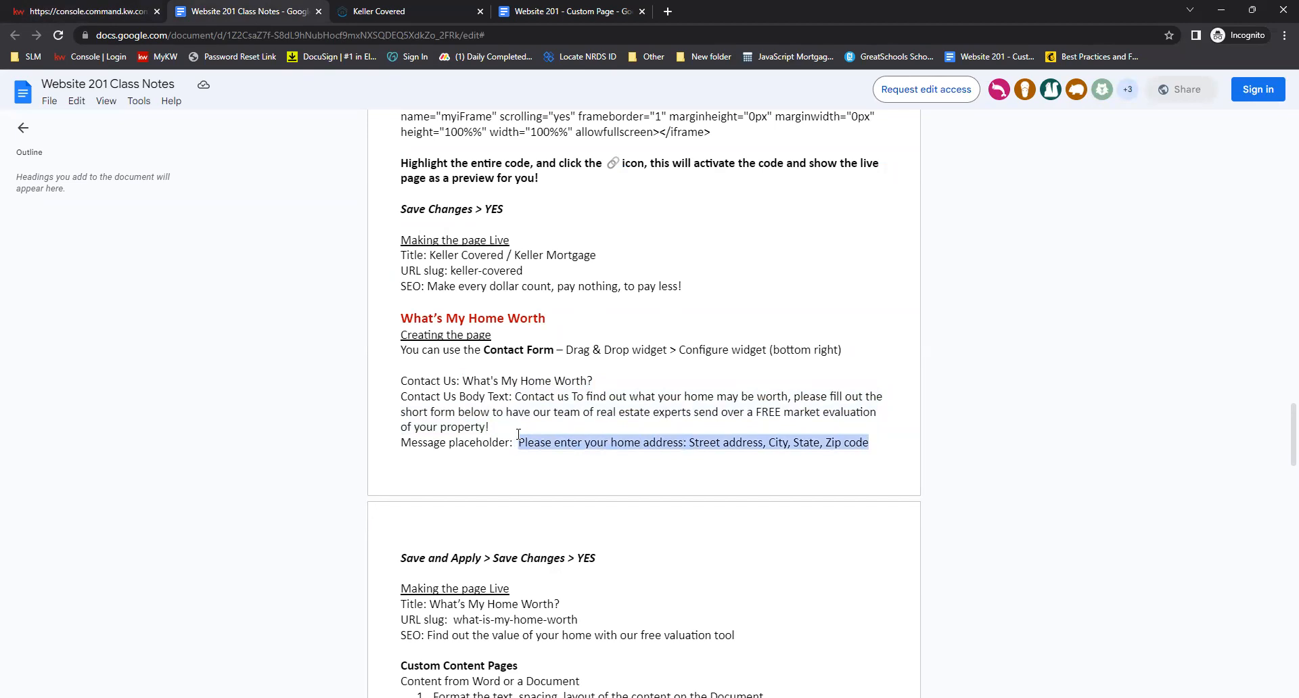
key(ctrl+c)
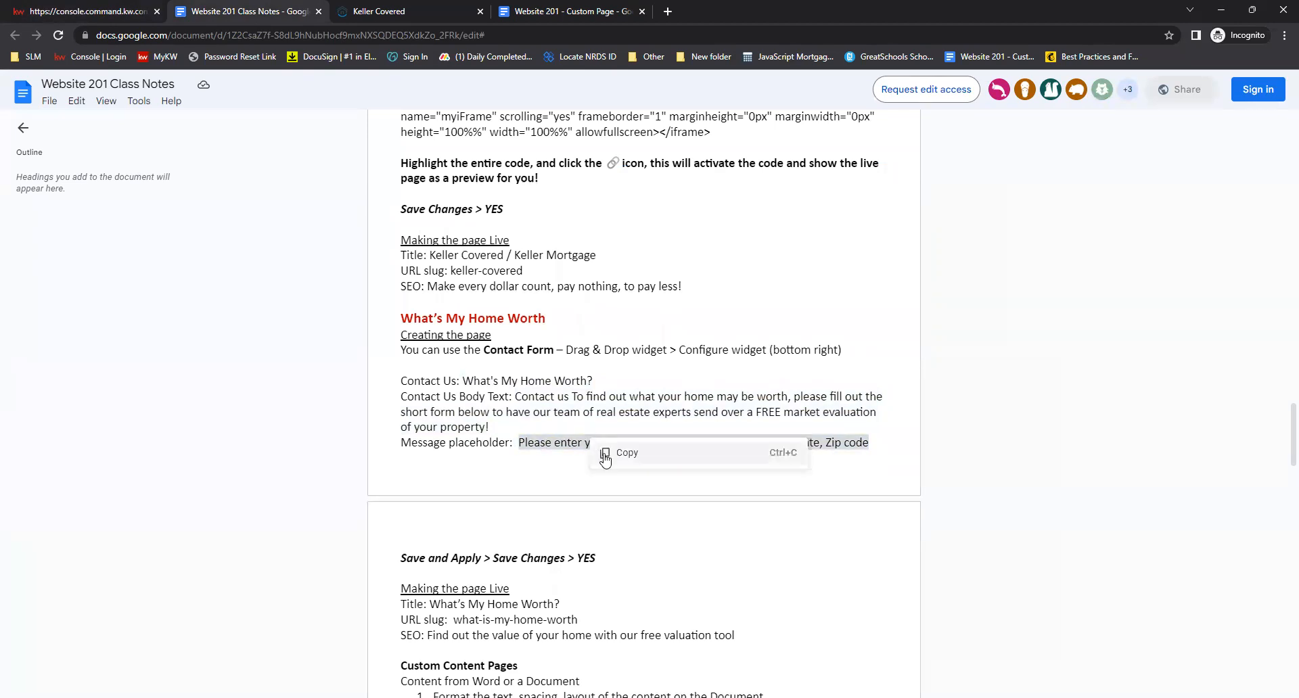
click(95, 12)
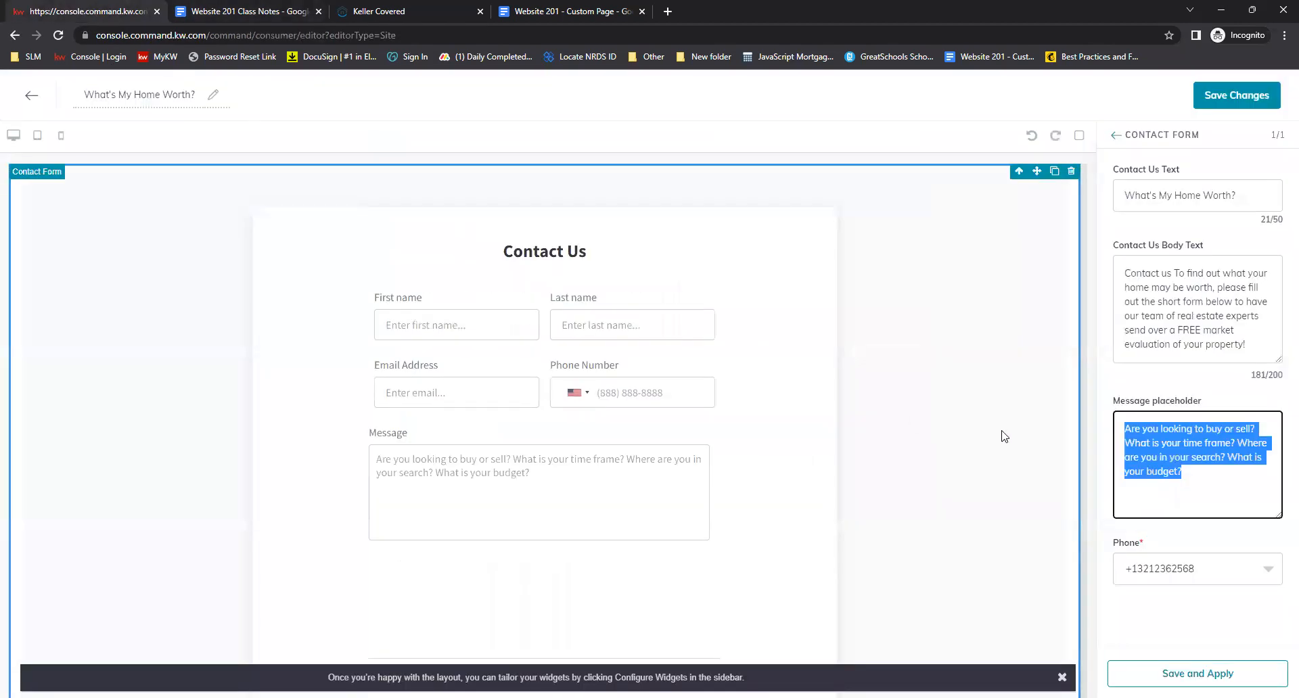
right_click(1163, 460)
click(1016, 271)
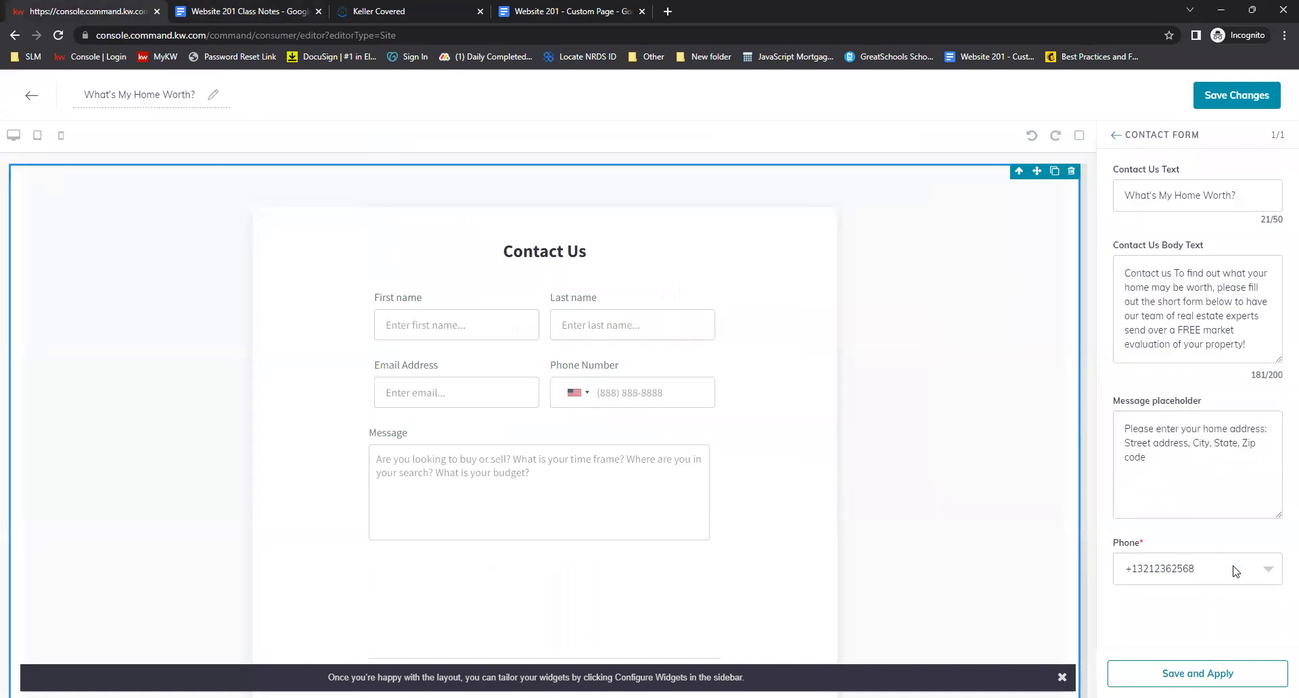
Choose the agent's phone number in the contact form's Phone field
click(1270, 576)
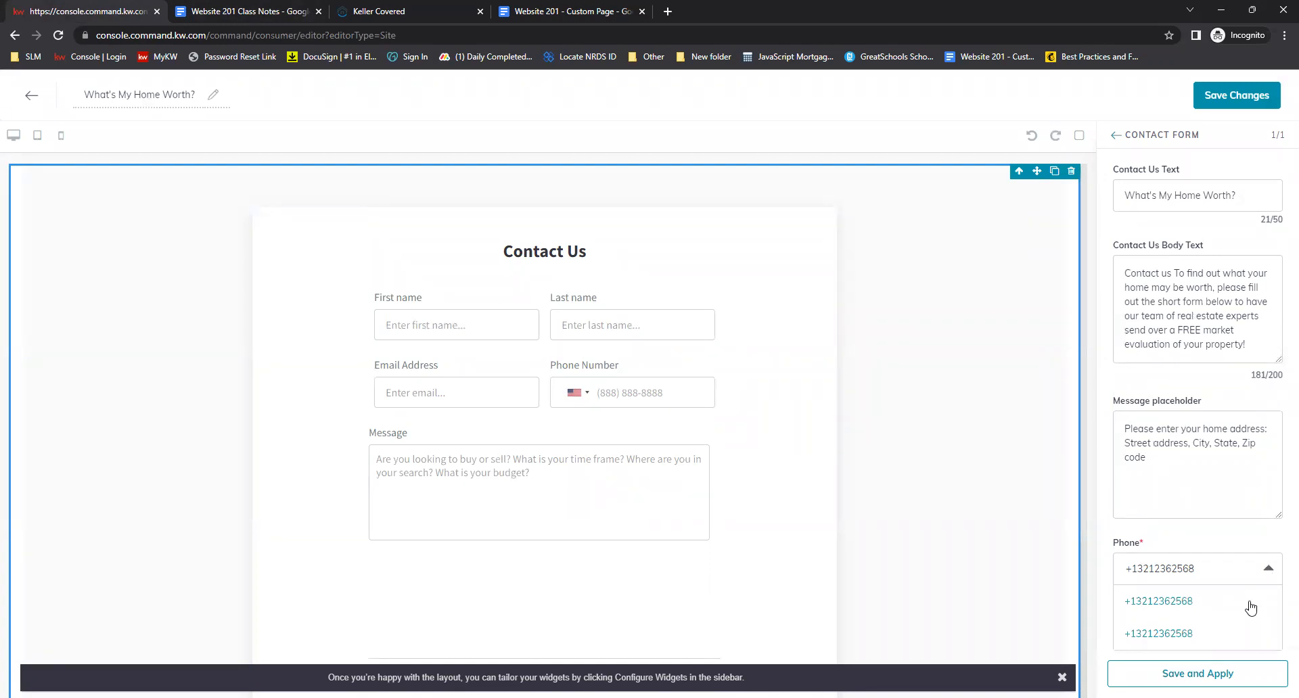
click(1270, 549)
click(1272, 574)
click(1189, 634)
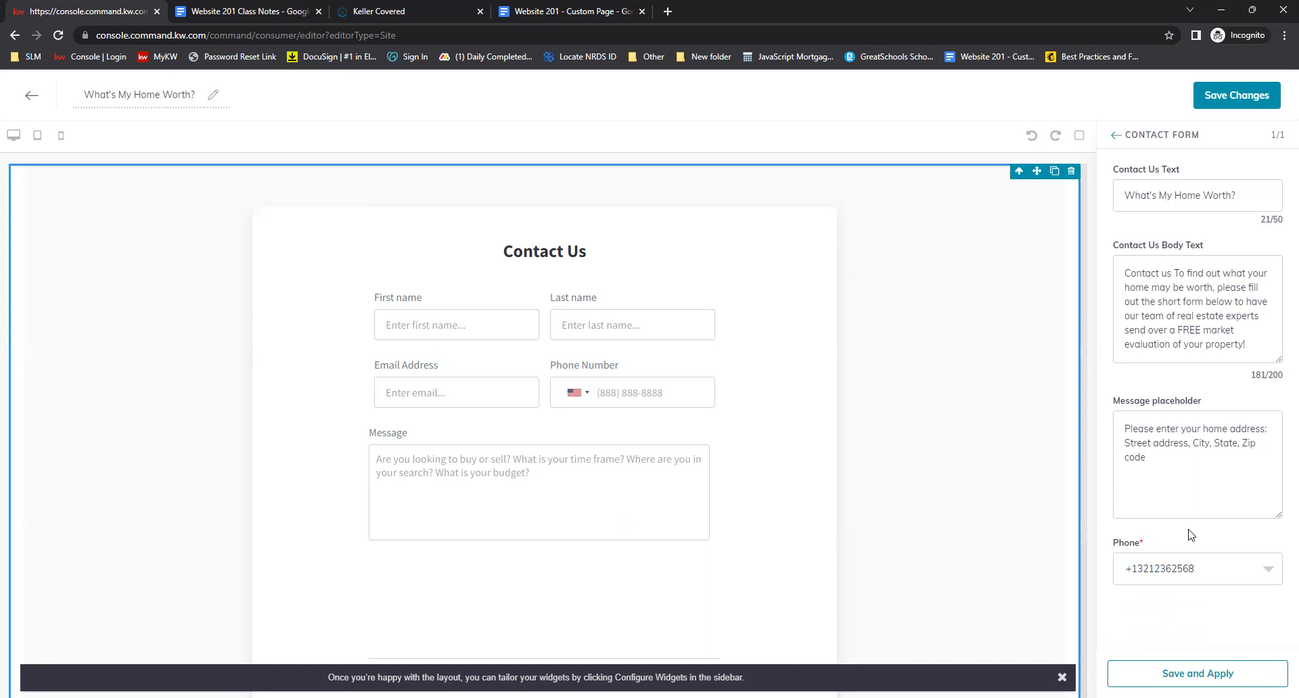
scroll(1057, 541, down, 3)
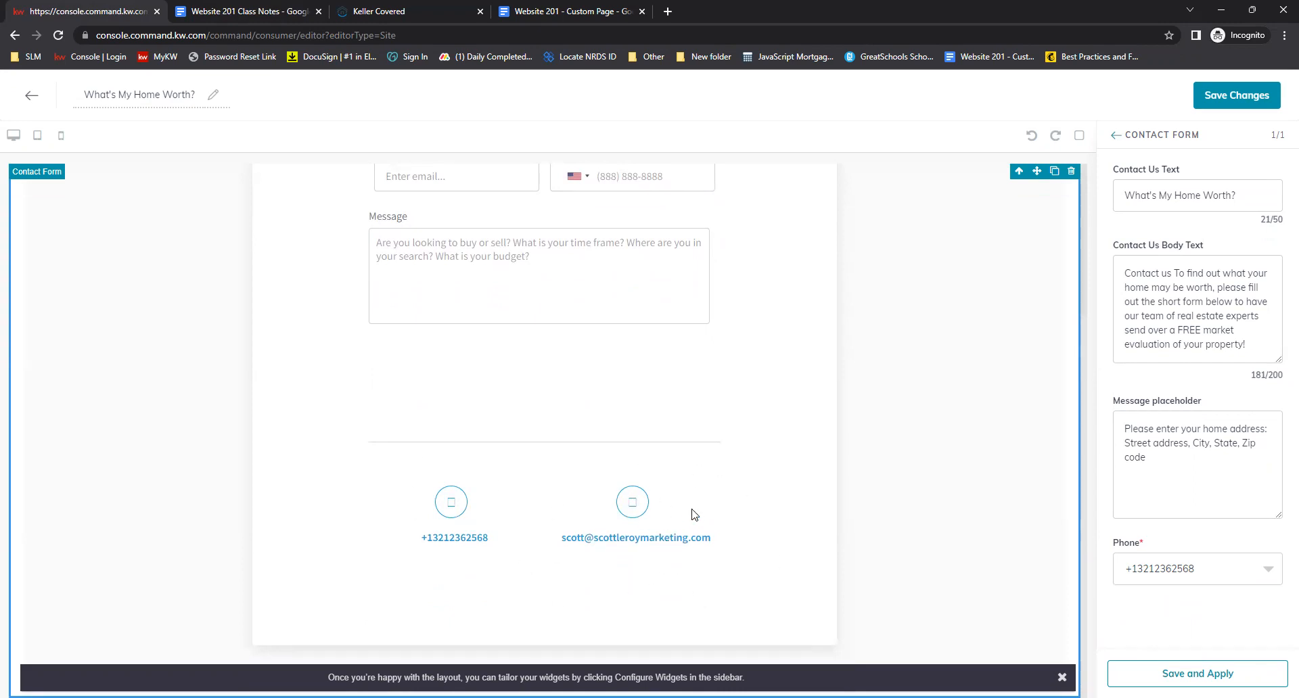
scroll(704, 515, up, 3)
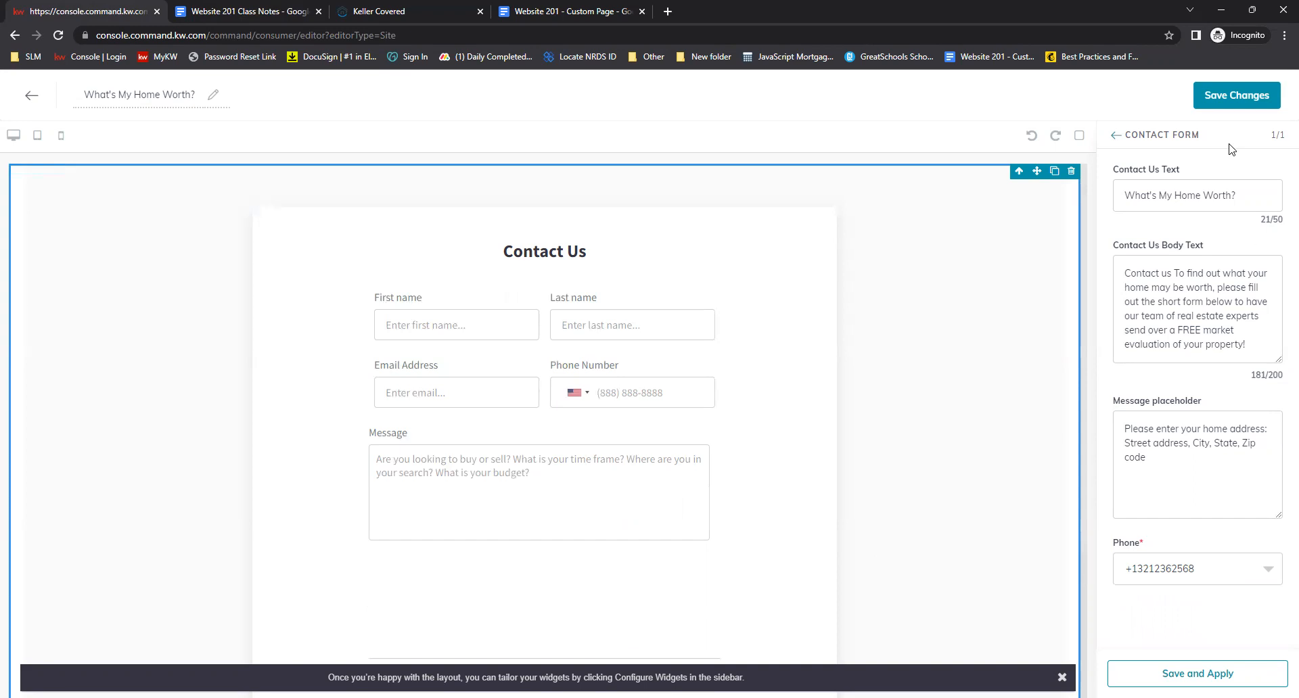
Apply the contact form settings and save the page, declining to continue to site and app settings
click(1230, 675)
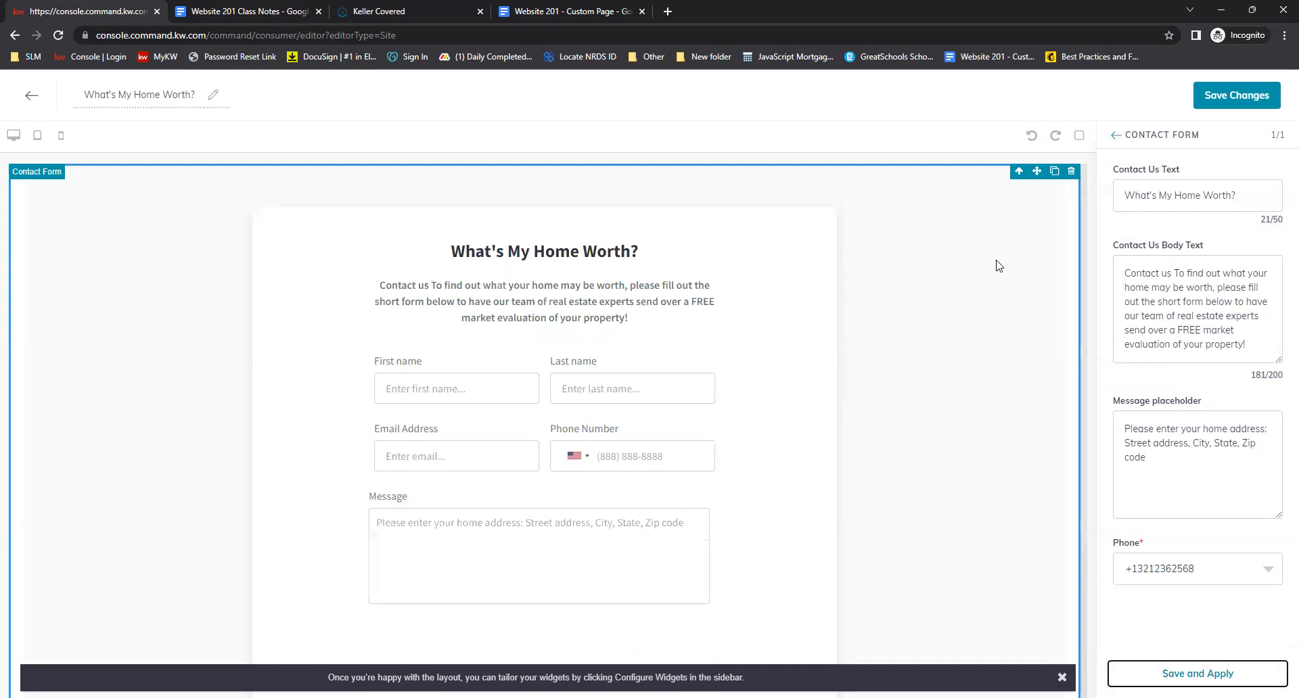
click(1246, 107)
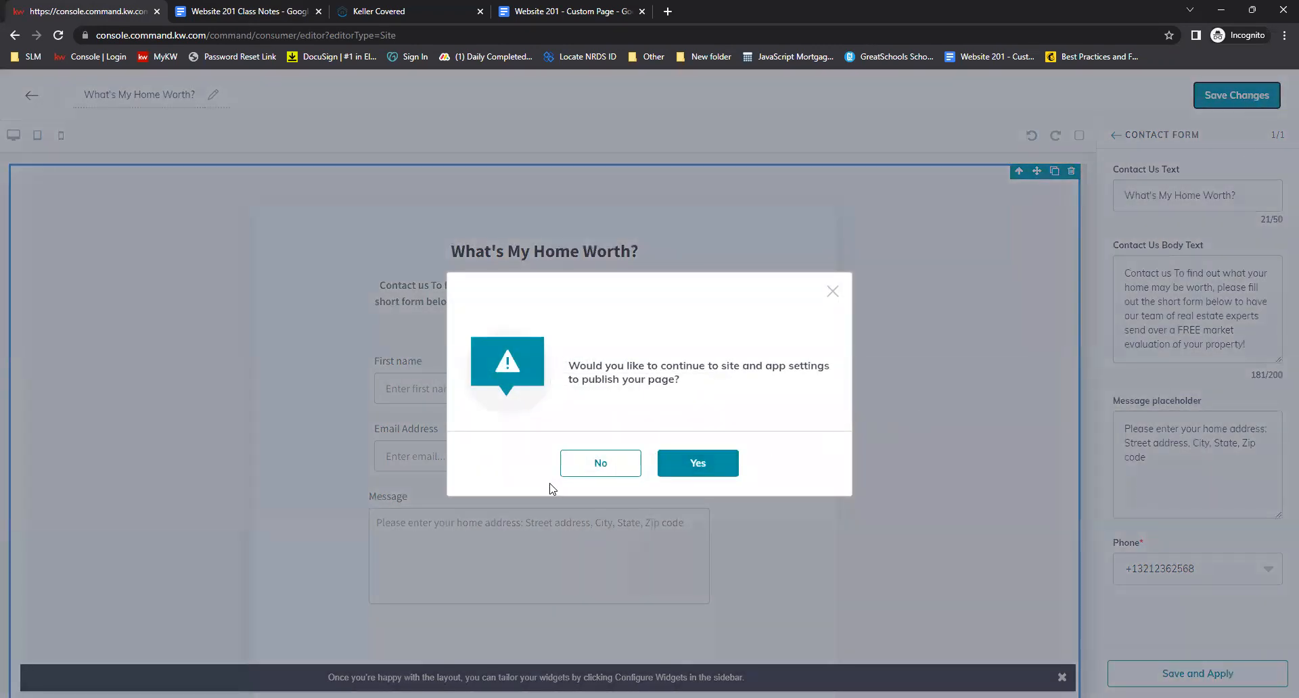
click(591, 467)
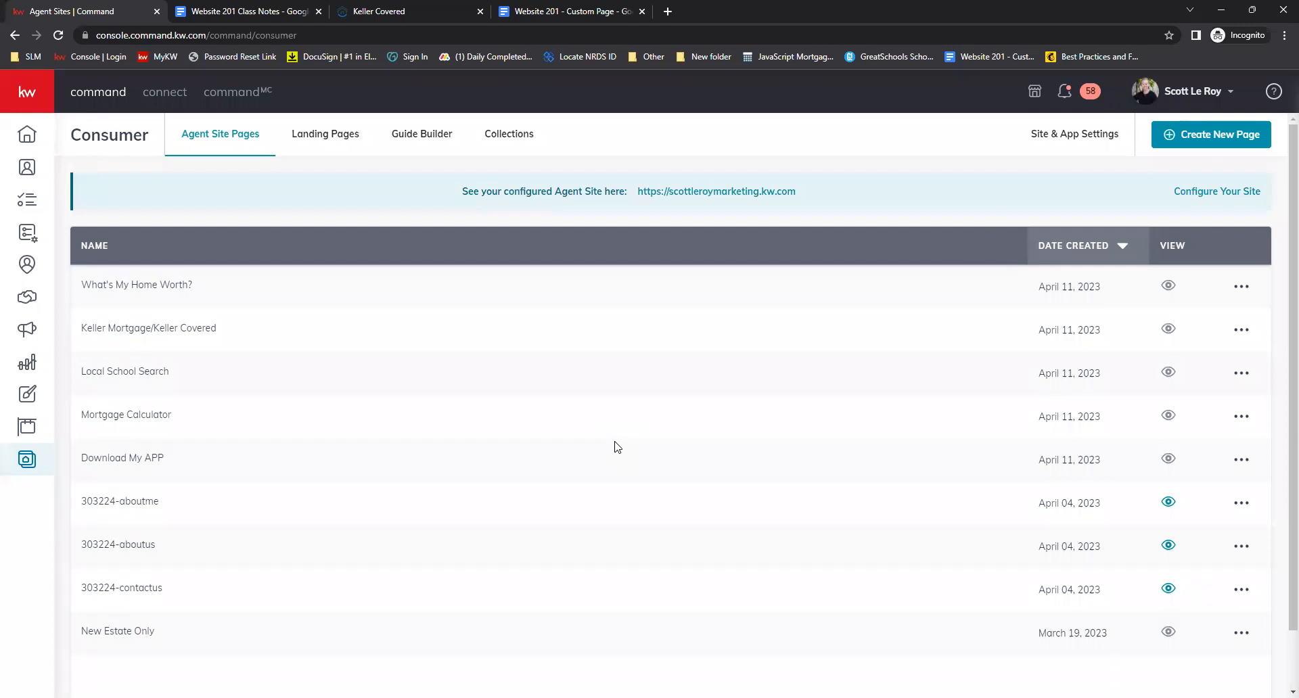
Create another new agent site page and name it Leave a Review!
click(1252, 134)
click(655, 533)
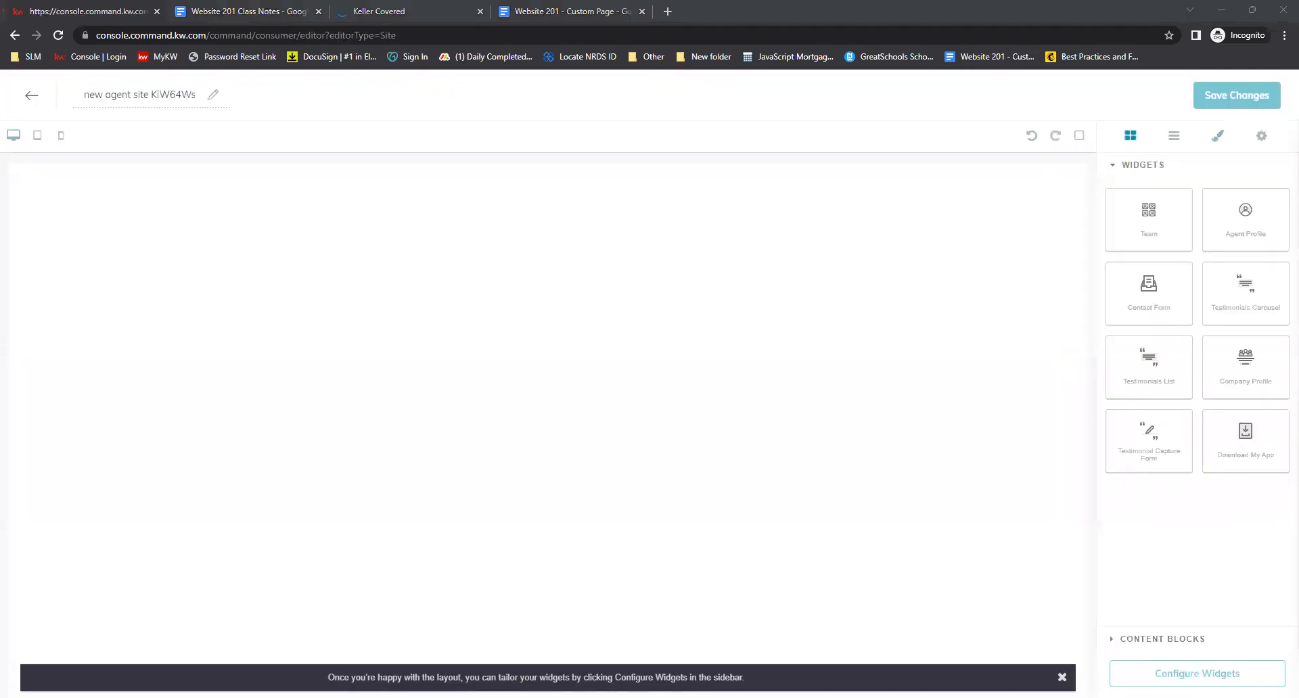
triple_click(150, 93)
text(Testimonial Ca)
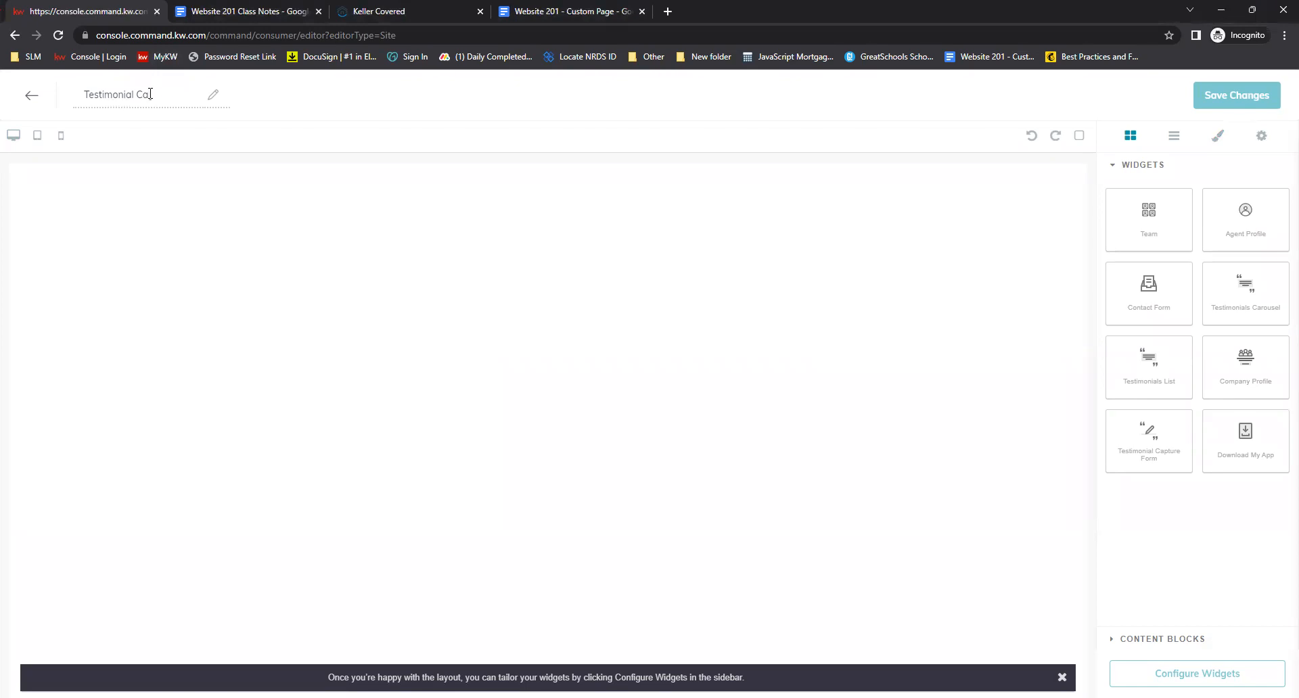
text(ptur)
key(BackSpace)
text(ure)
triple_click(149, 95)
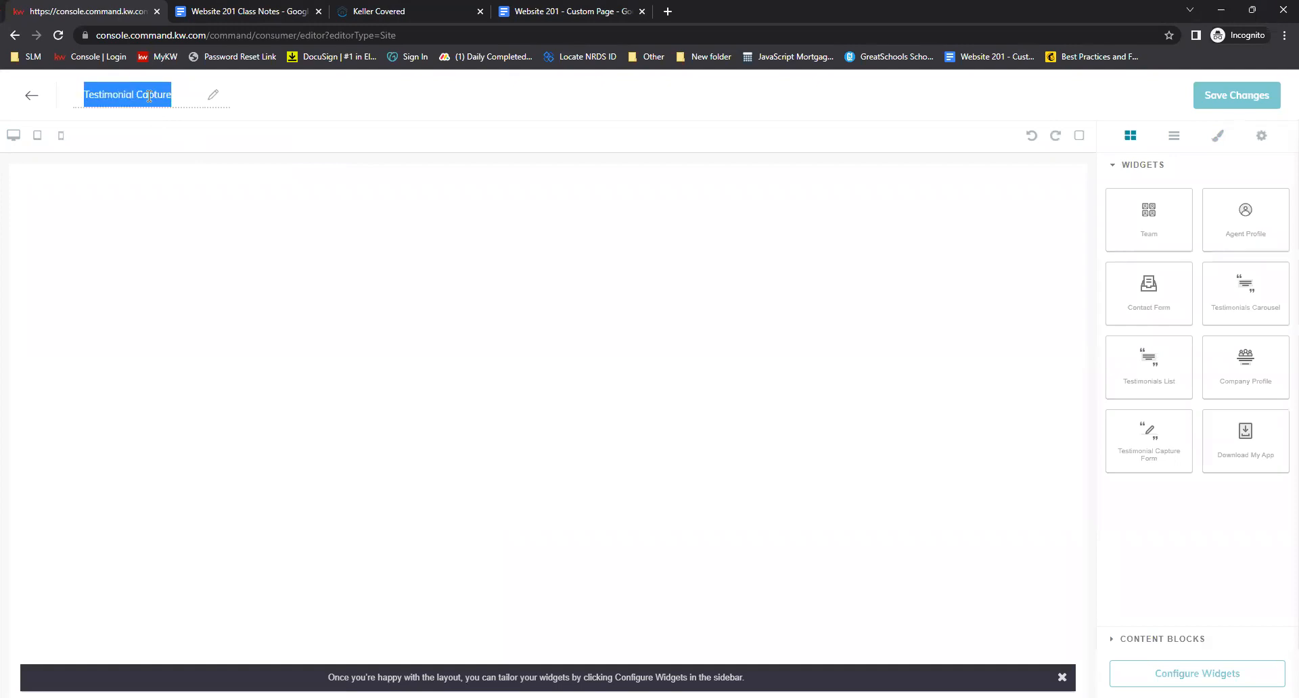
text(Leave a Review!)
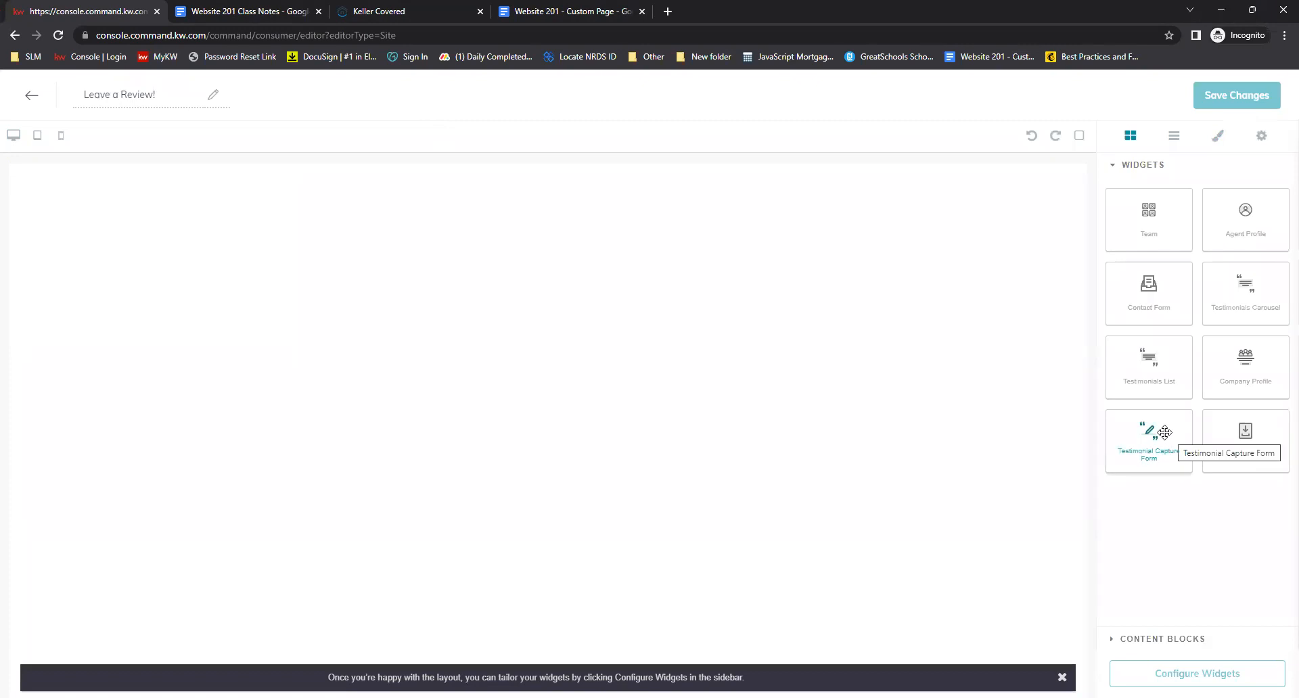
Add a Testimonial Capture Form widget to the page and open its configuration
drag(1164, 433, 652, 276)
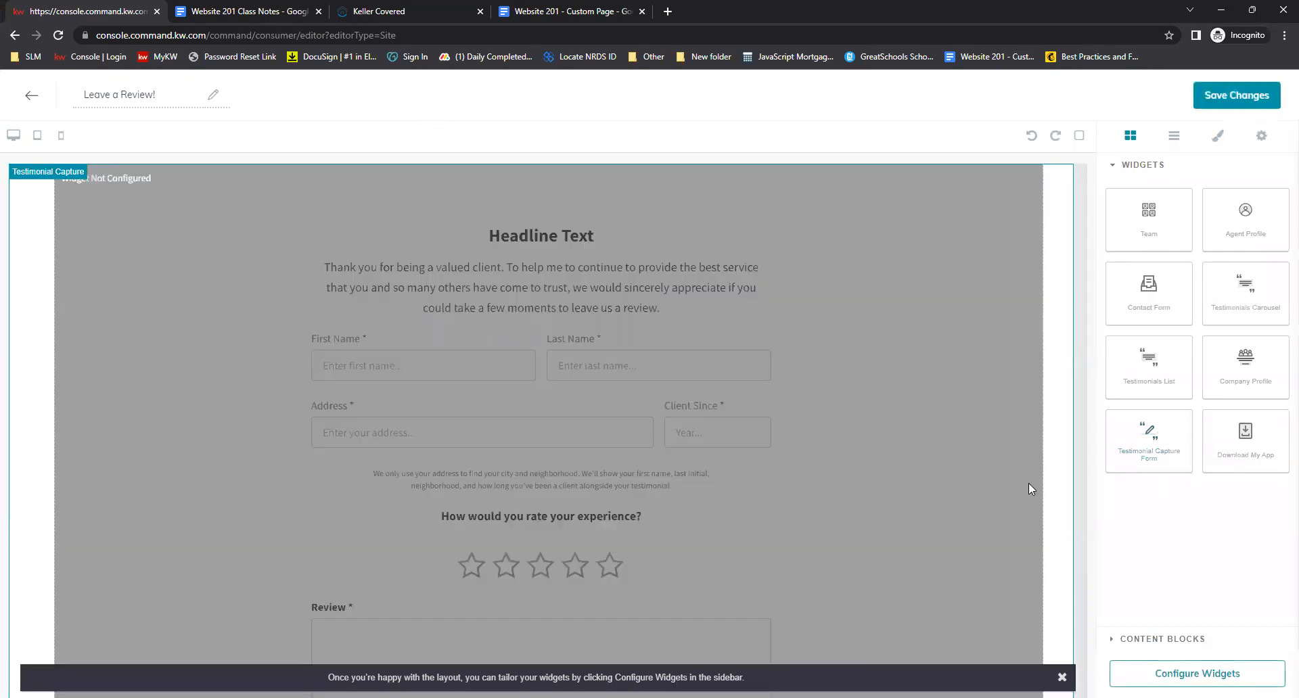
click(1189, 675)
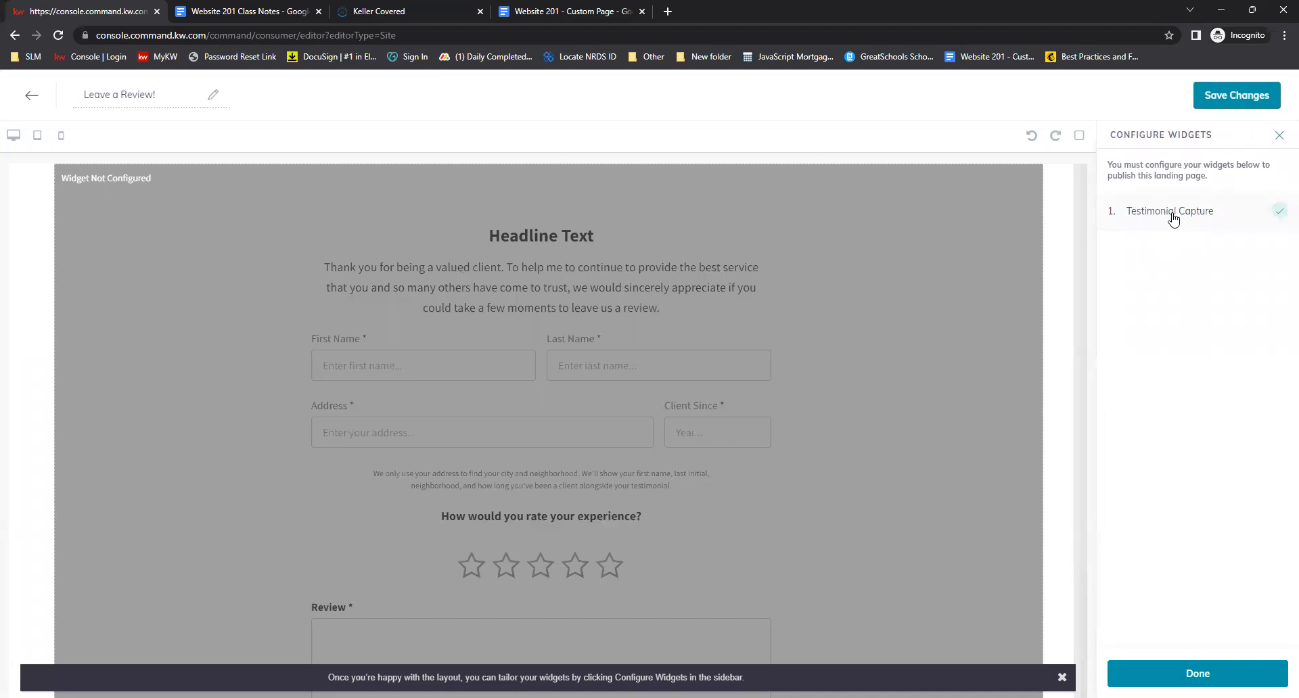
click(1171, 213)
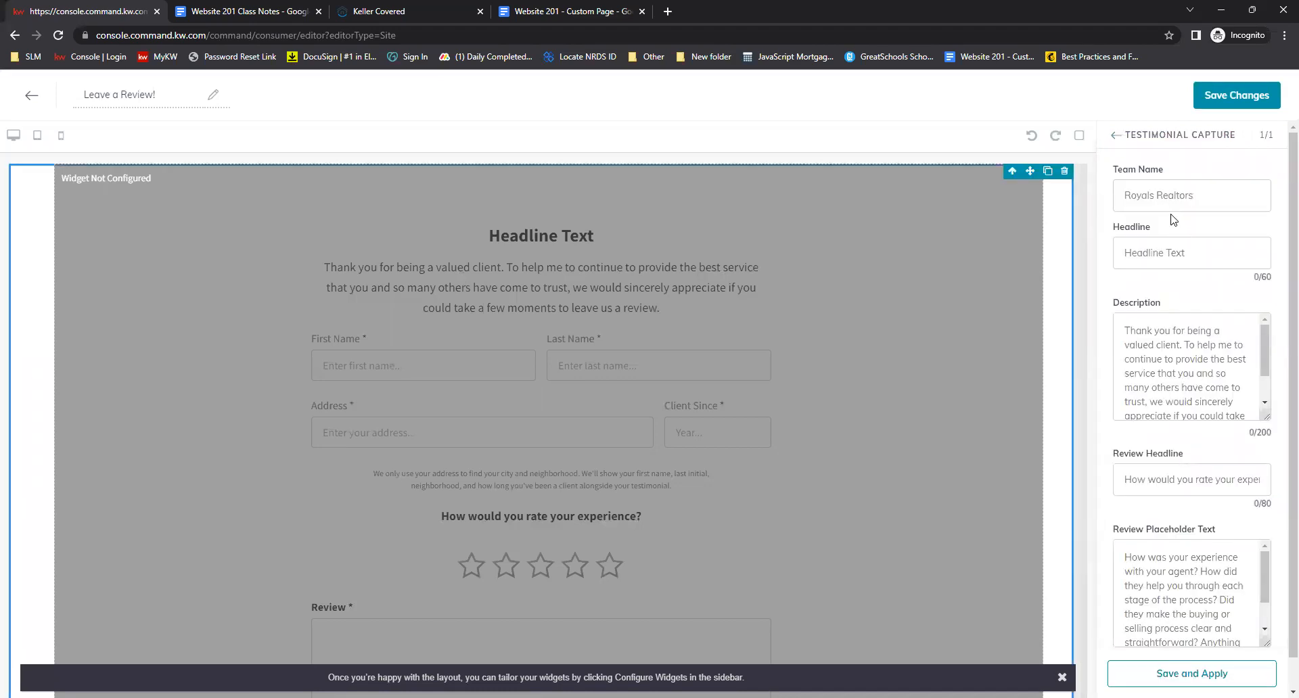
Set the testimonial form's Team Name to the agent's business name and its Headline to Leave me a Review!
click(1161, 193)
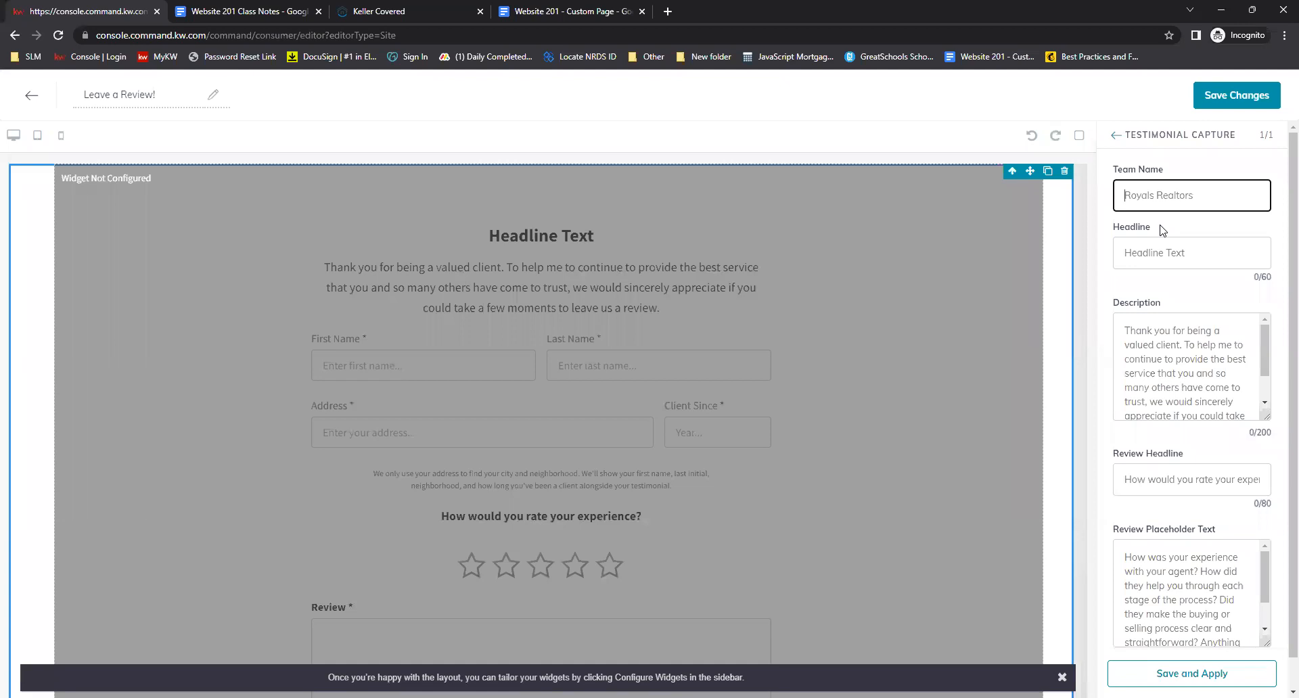
text(Scott Le Roy Marketing)
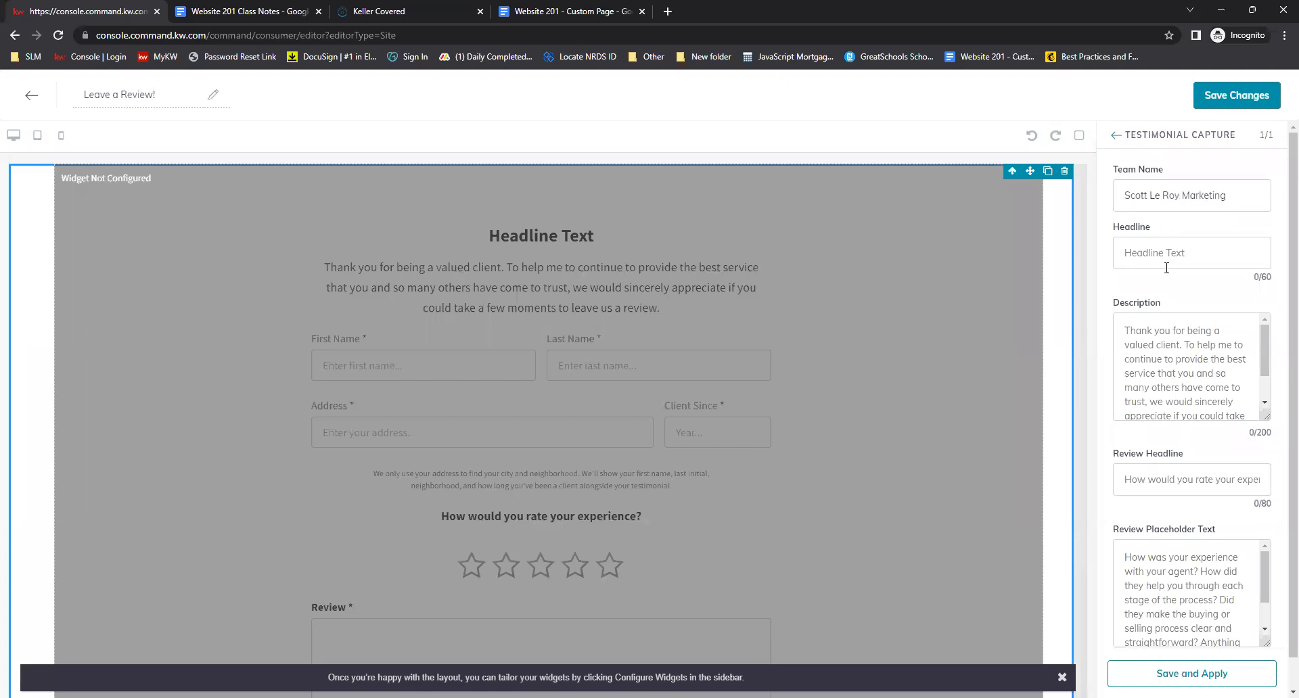
click(1166, 252)
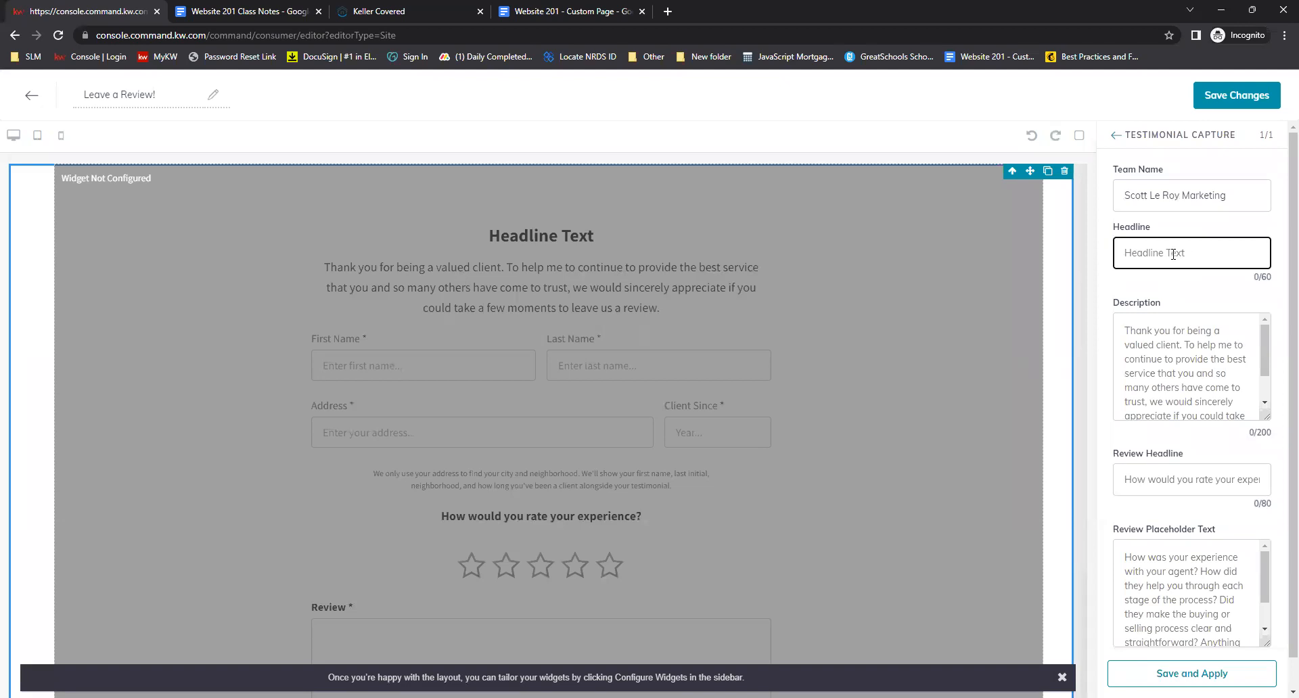
text(Leave me a Review!)
Review the testimonial form's description and placeholder text, then apply the widget settings
click(1176, 290)
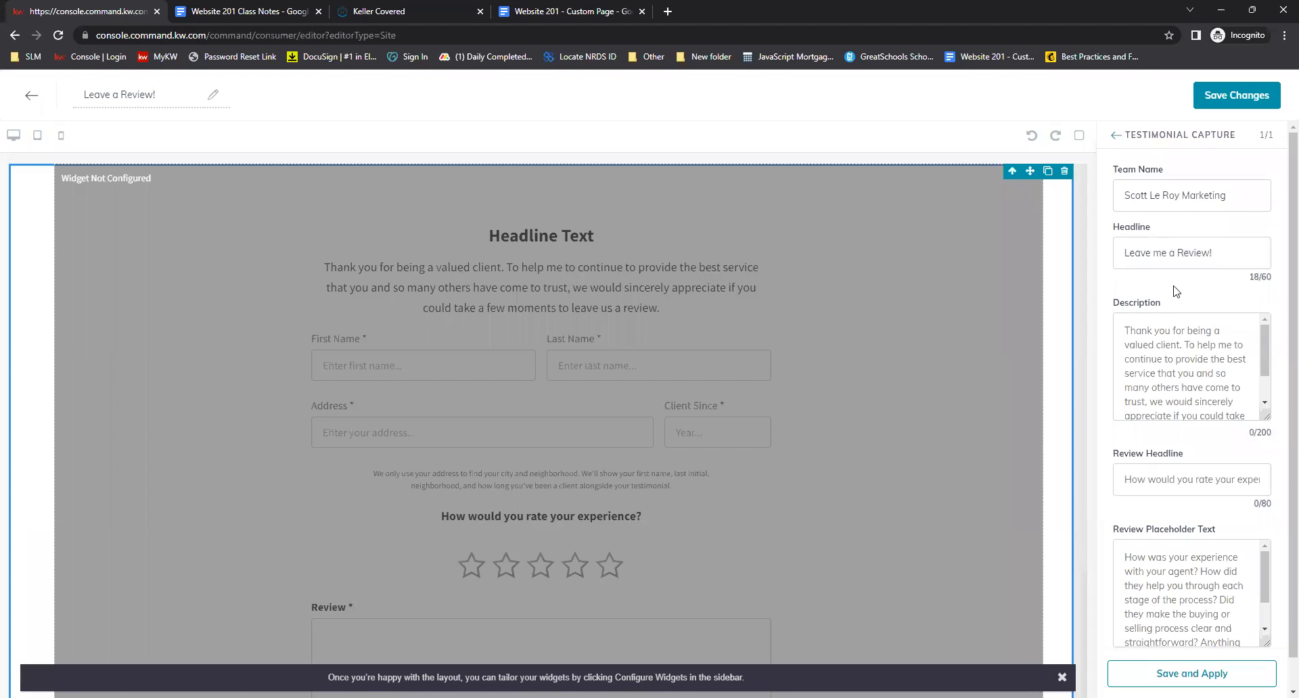
scroll(1178, 338, down, 5)
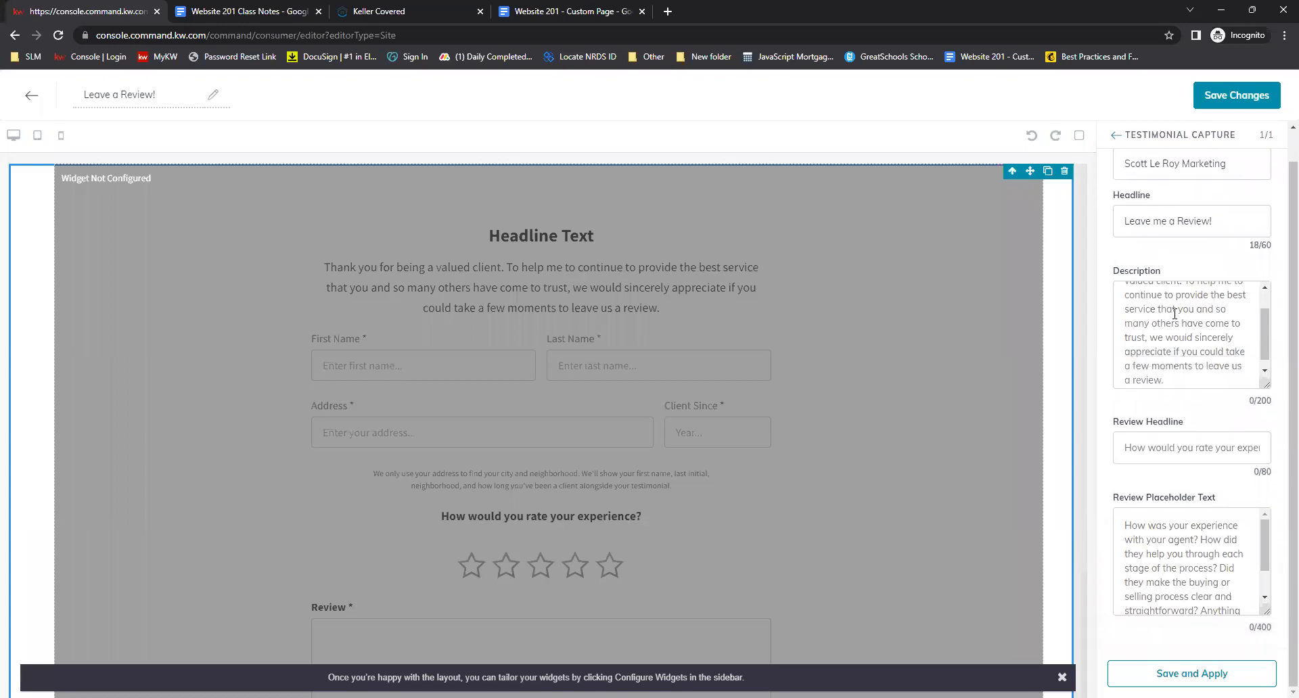
scroll(1180, 521, down, 3)
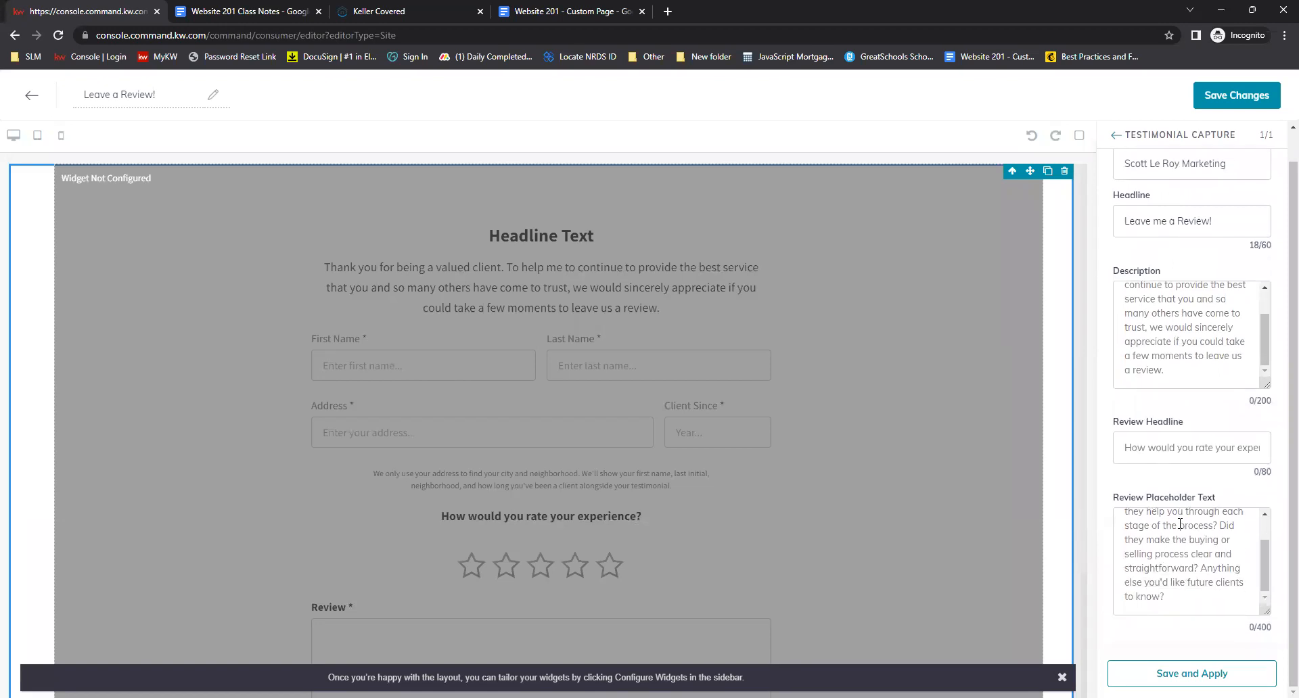
scroll(1180, 534, up, 3)
scroll(1181, 541, down, 2)
scroll(1115, 453, up, 2)
scroll(1158, 386, up, 3)
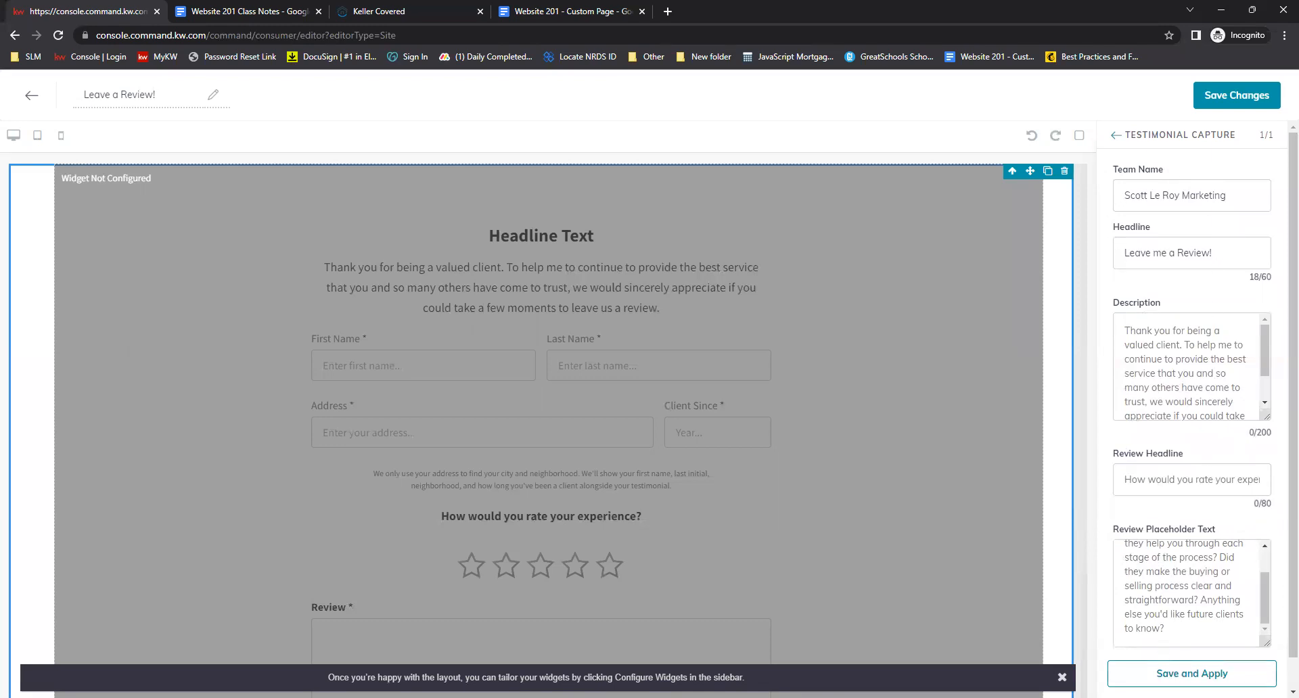
click(1177, 673)
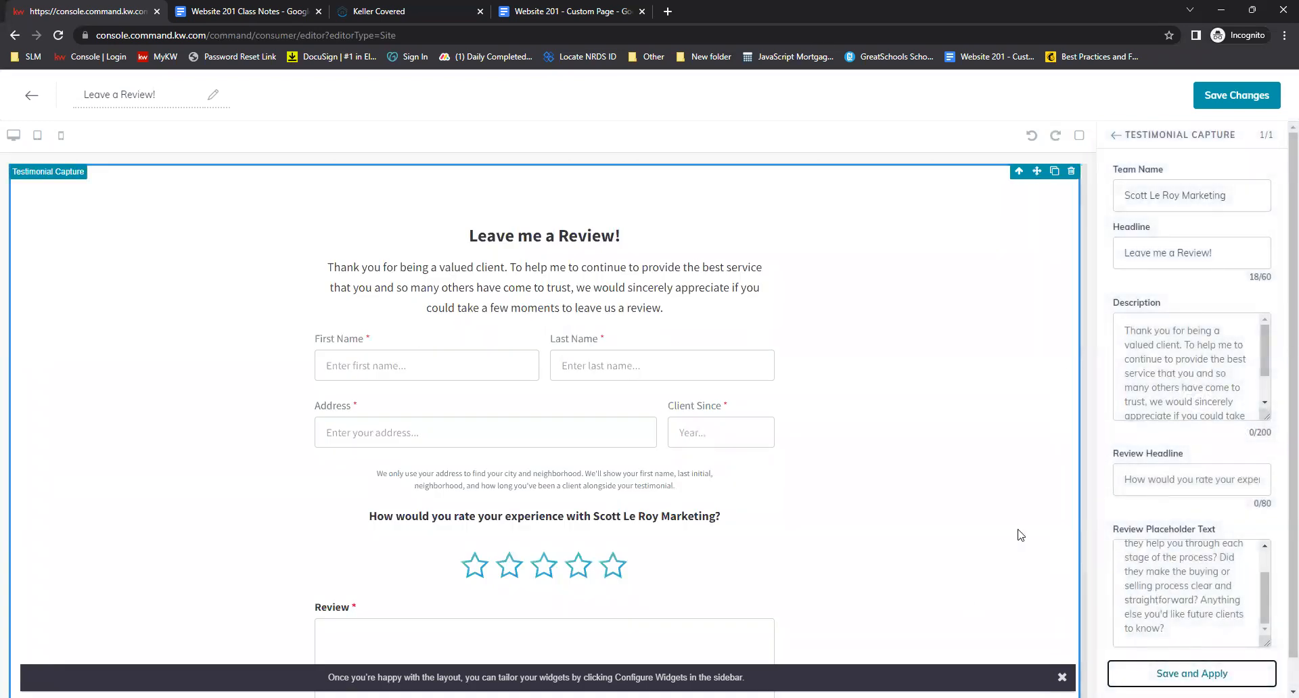
Save the Leave a Review! page without continuing to site and app settings
click(456, 247)
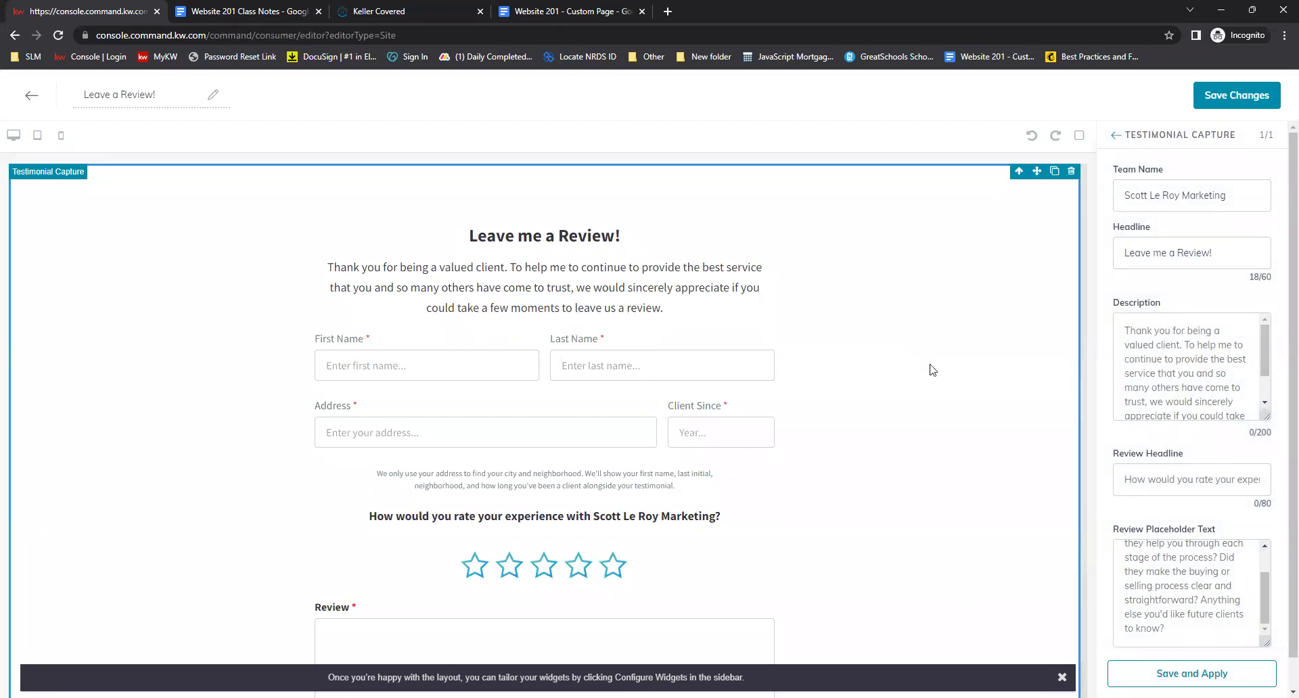
scroll(873, 350, down, 1)
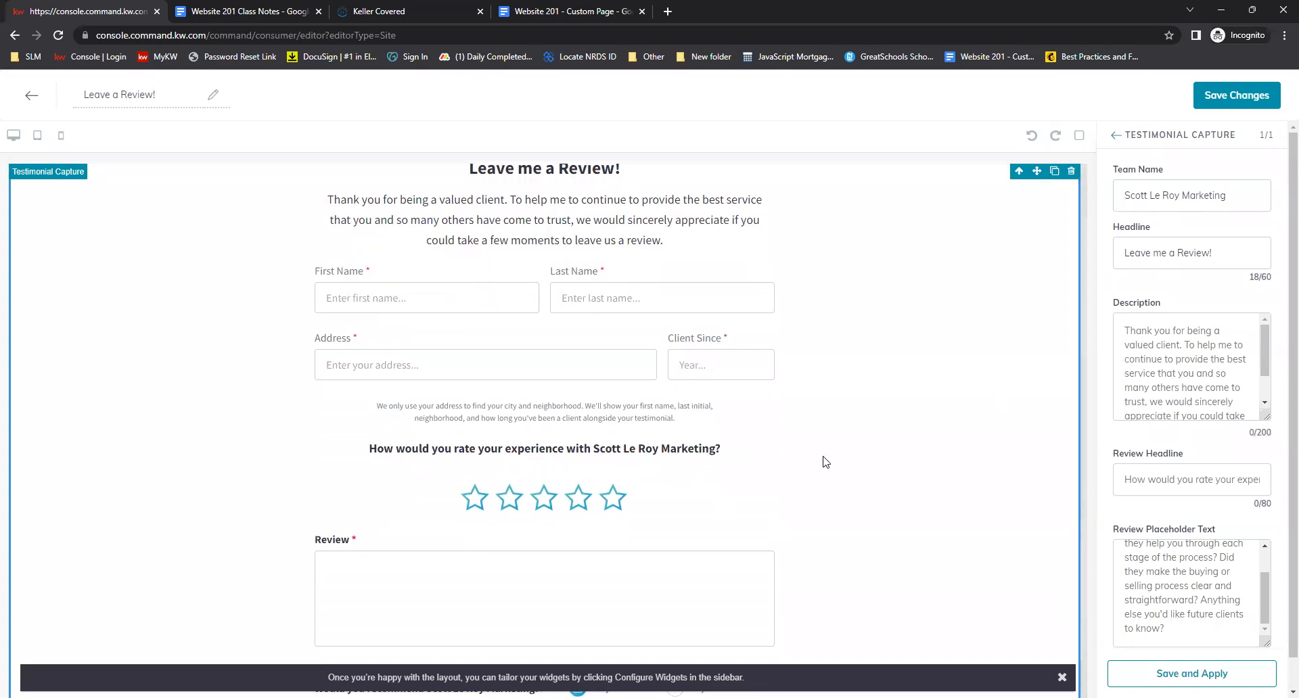
scroll(859, 474, down, 1)
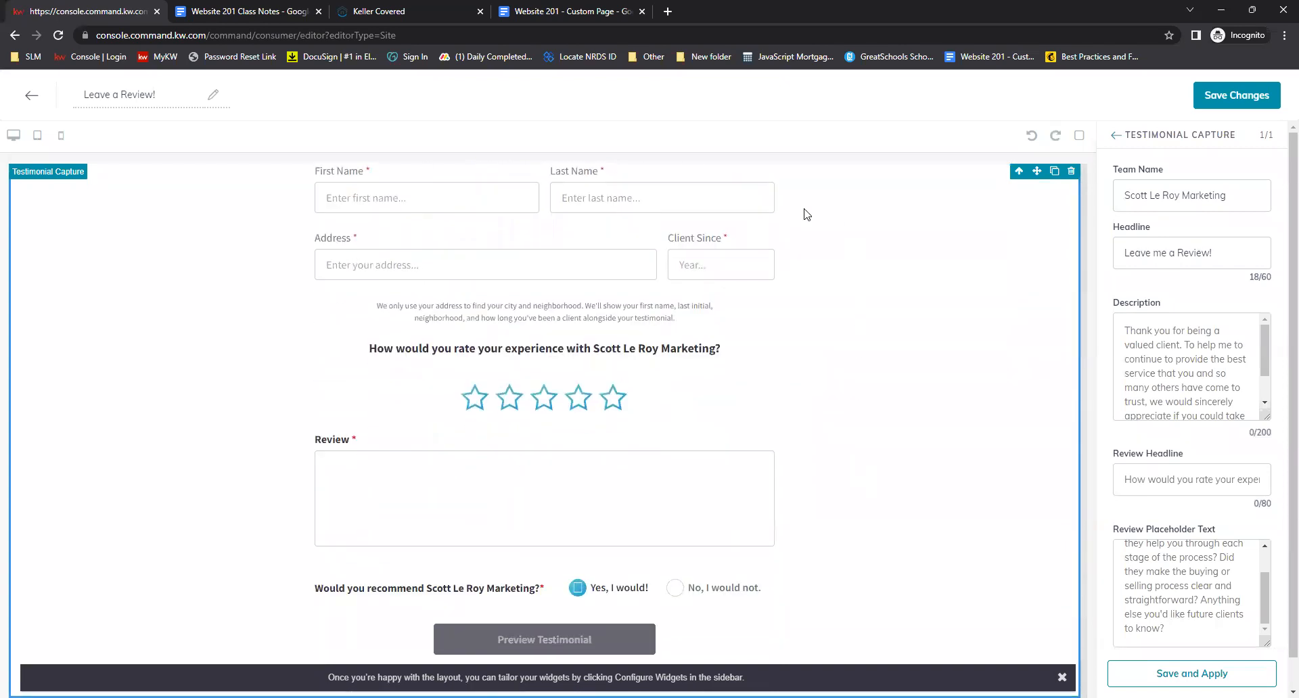
scroll(903, 592, up, 2)
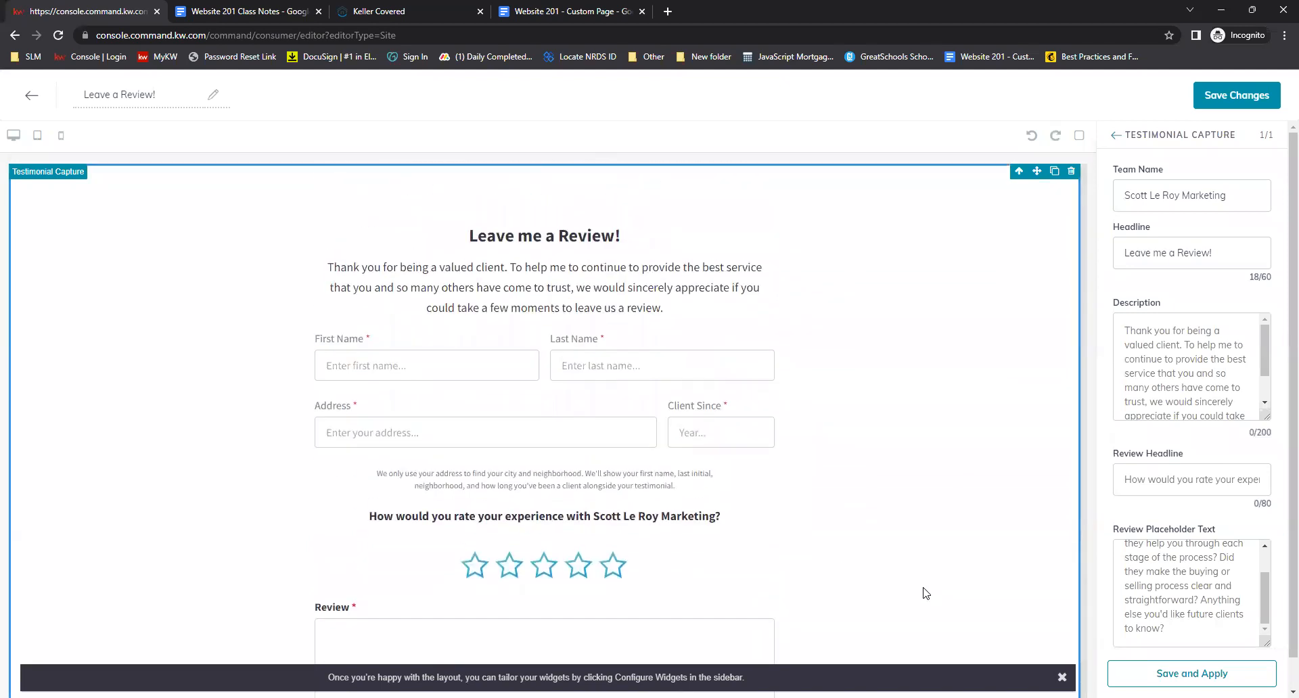
scroll(915, 534, down, 1)
scroll(915, 534, up, 1)
click(1217, 100)
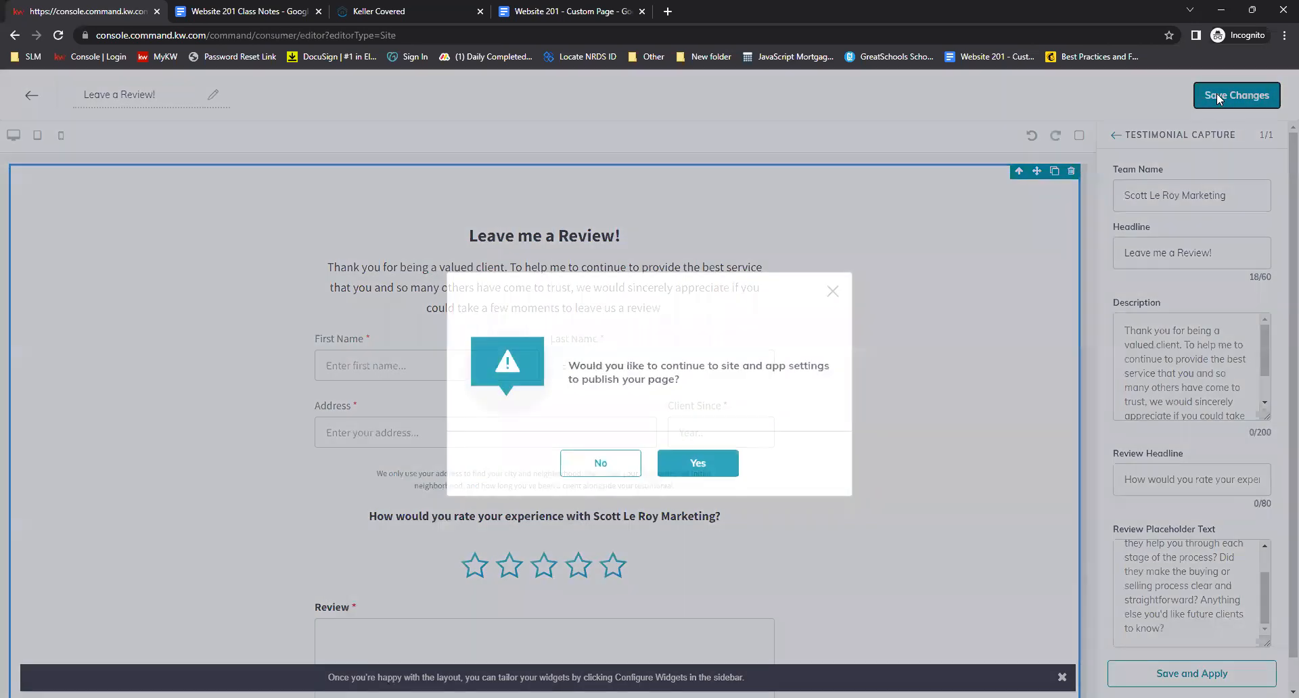
click(586, 473)
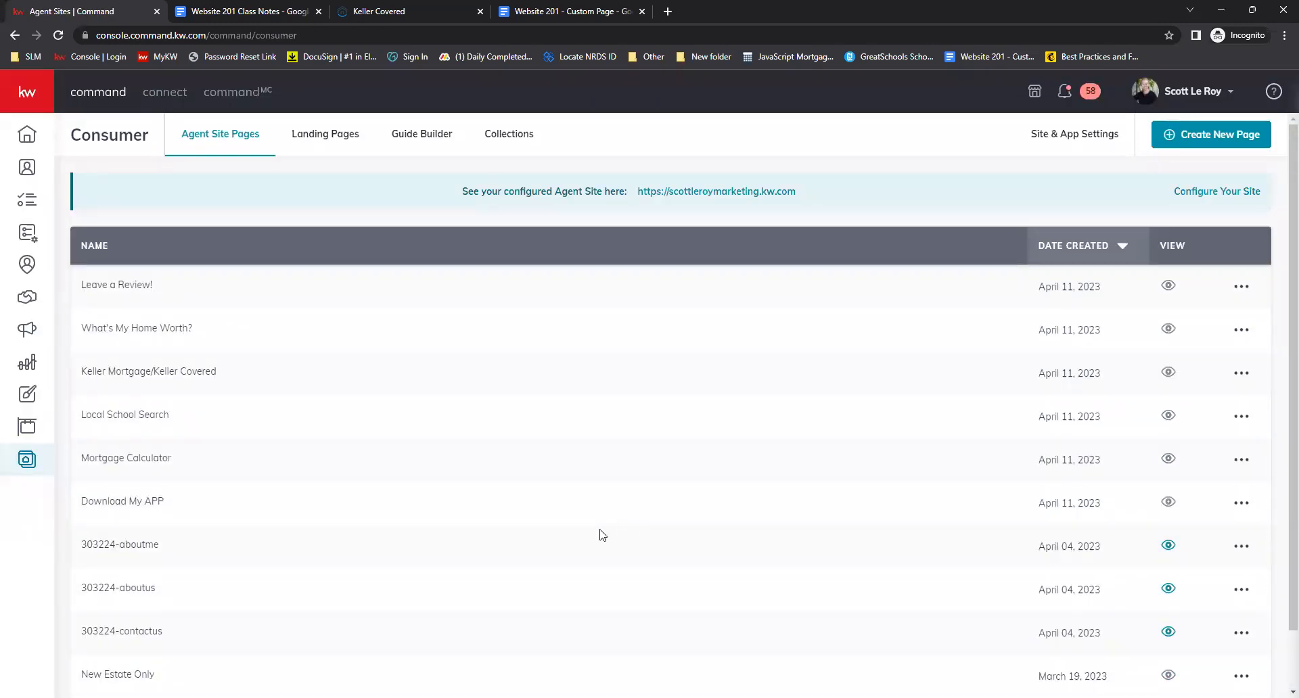
Create another new agent site page and name it See what our Clients are saying
click(1172, 148)
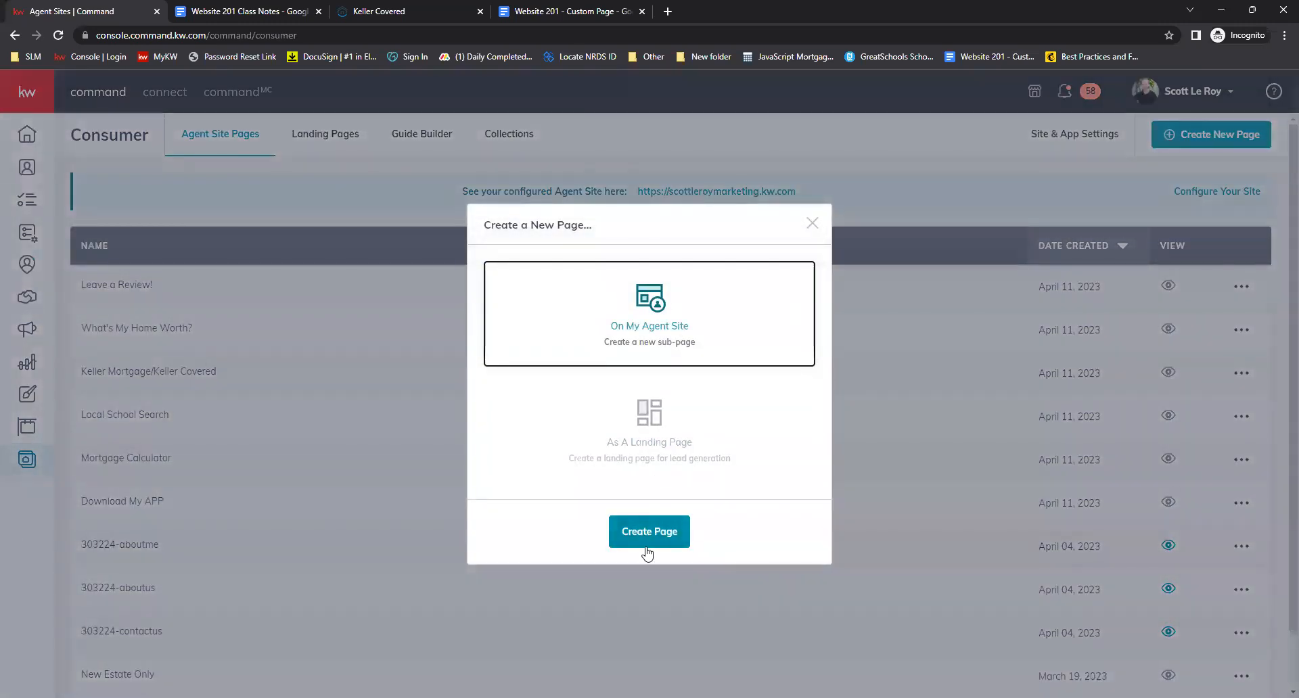
click(648, 542)
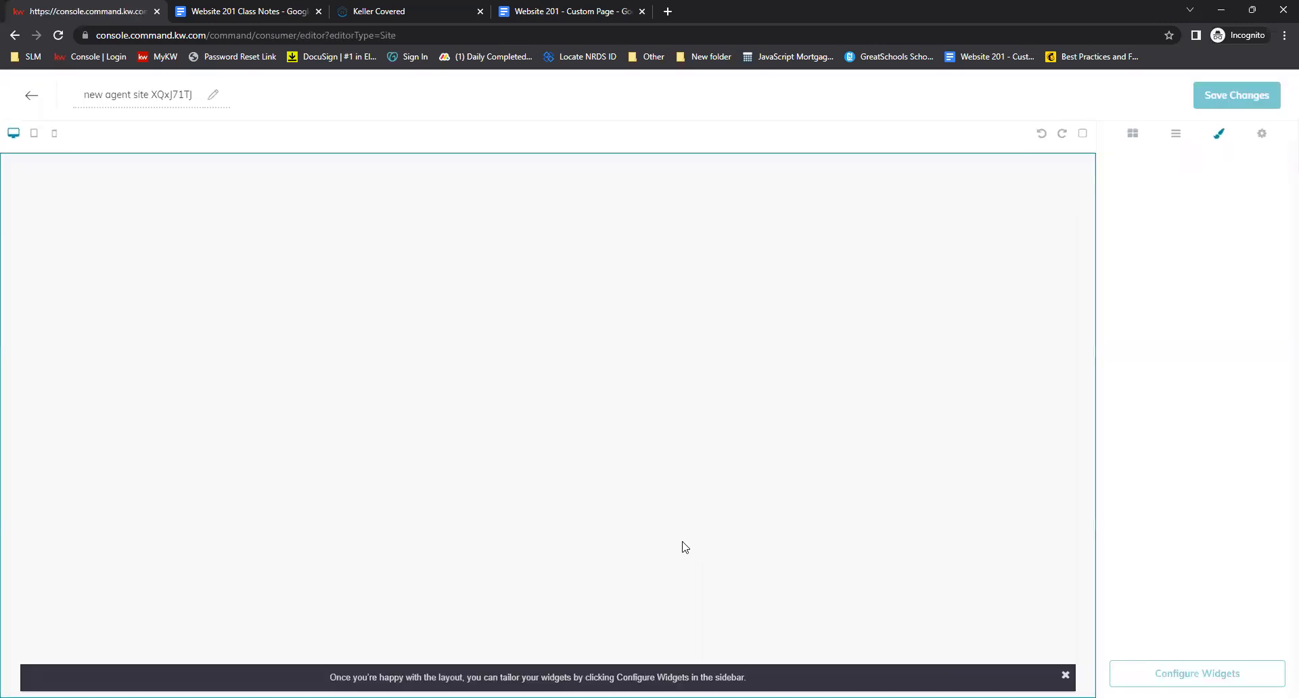
triple_click(152, 96)
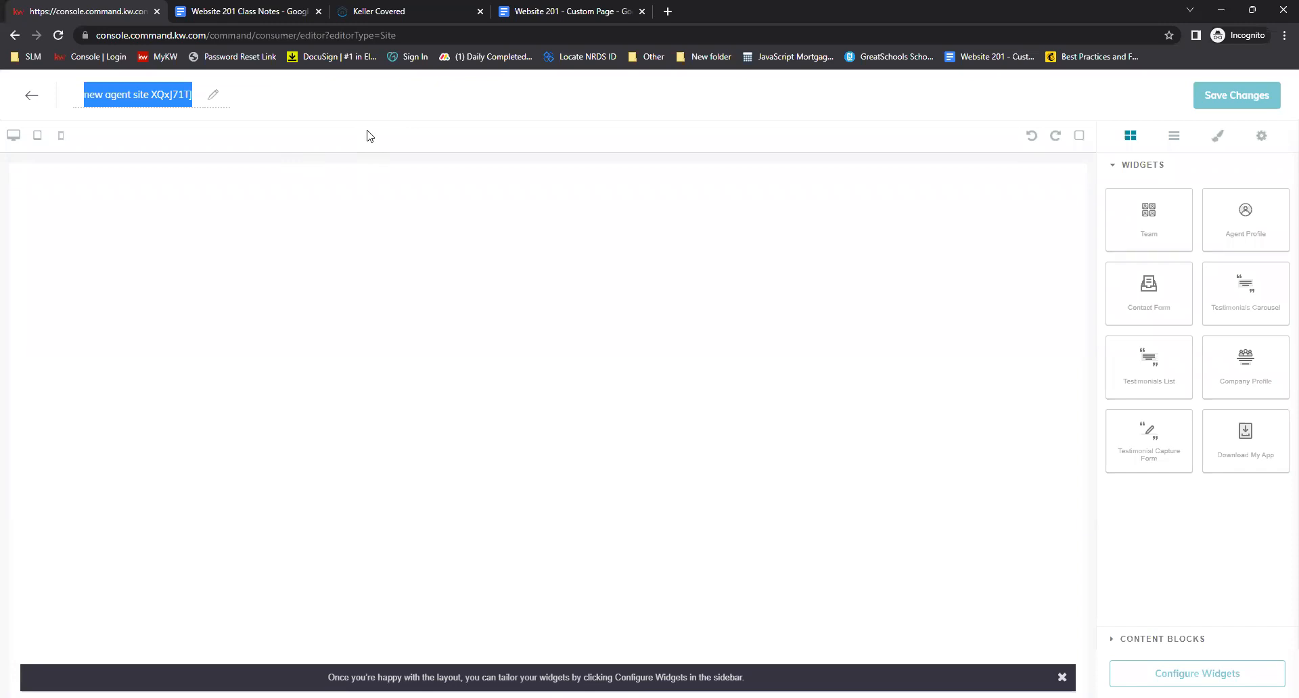
text(See)
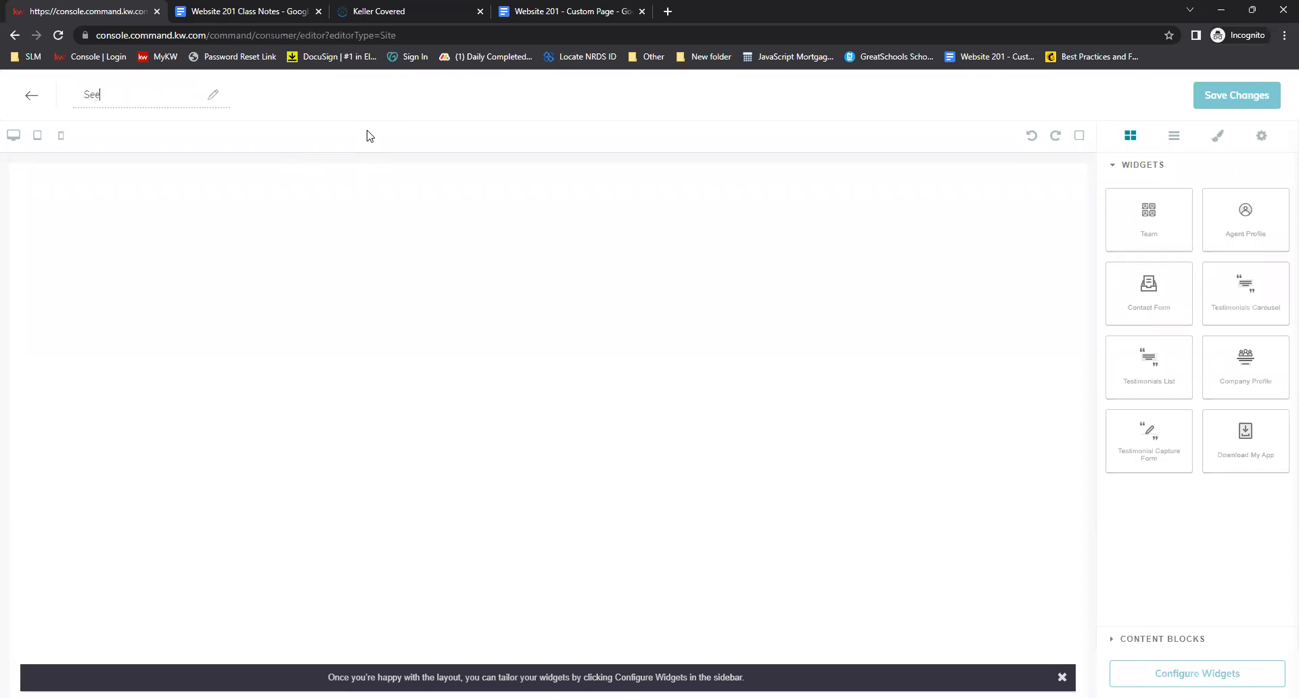
text( what our Clients are saying)
click(285, 140)
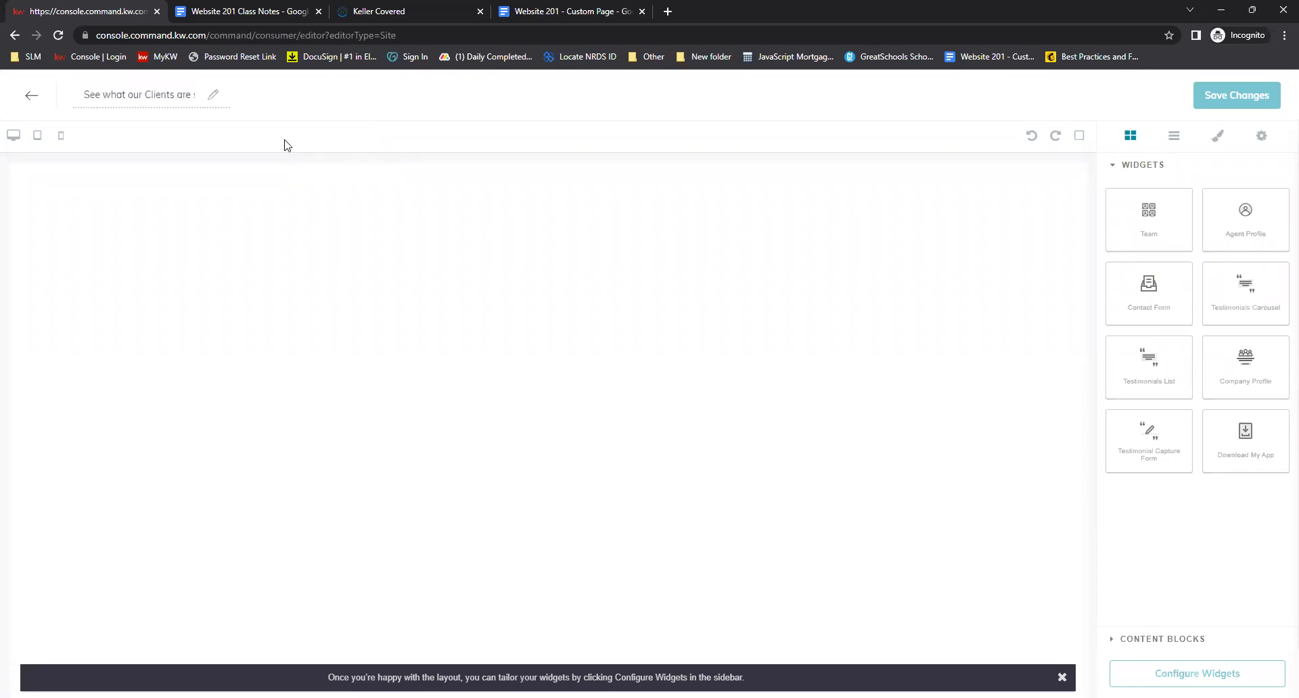
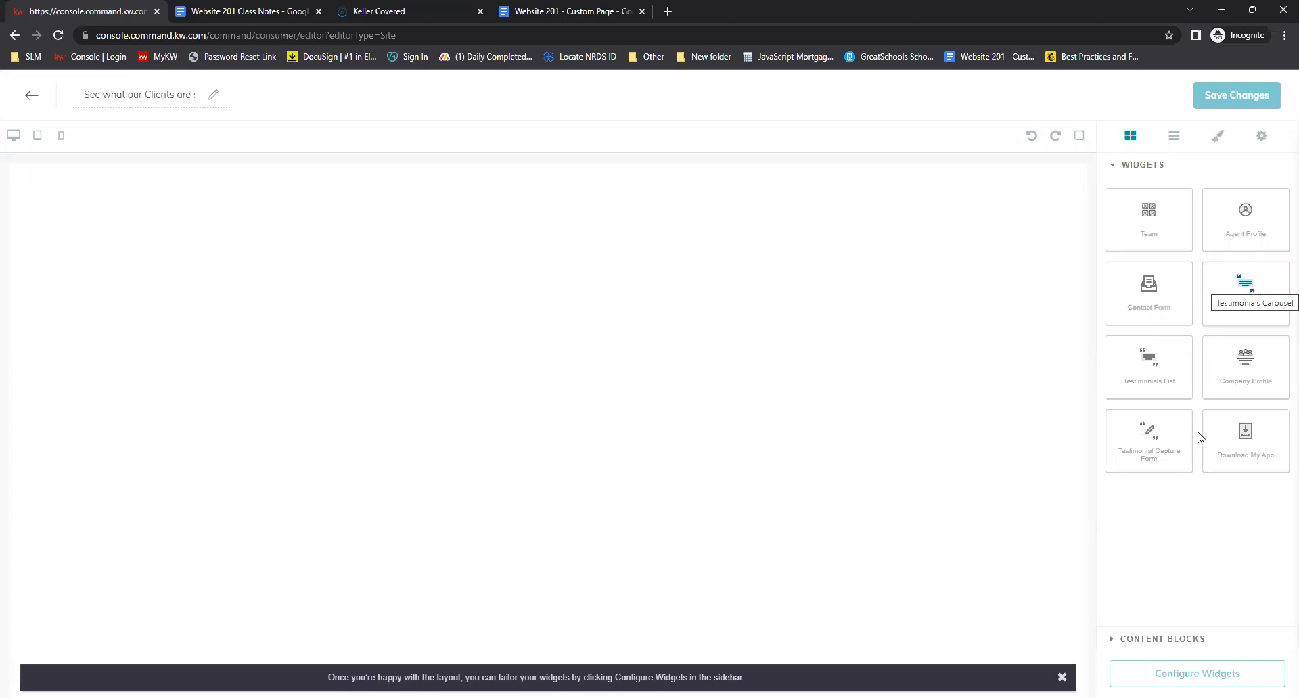
Add a Testimonials List widget to the empty page and open its widget configuration
drag(1148, 359, 839, 329)
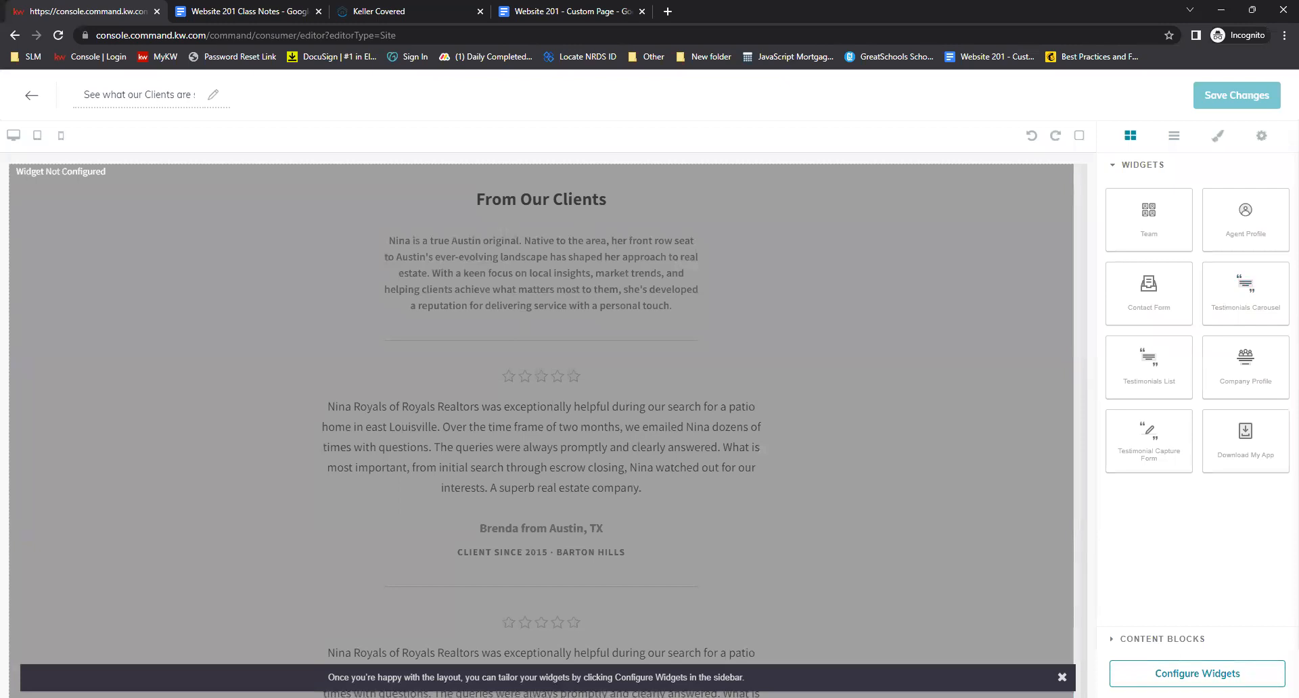
click(1198, 673)
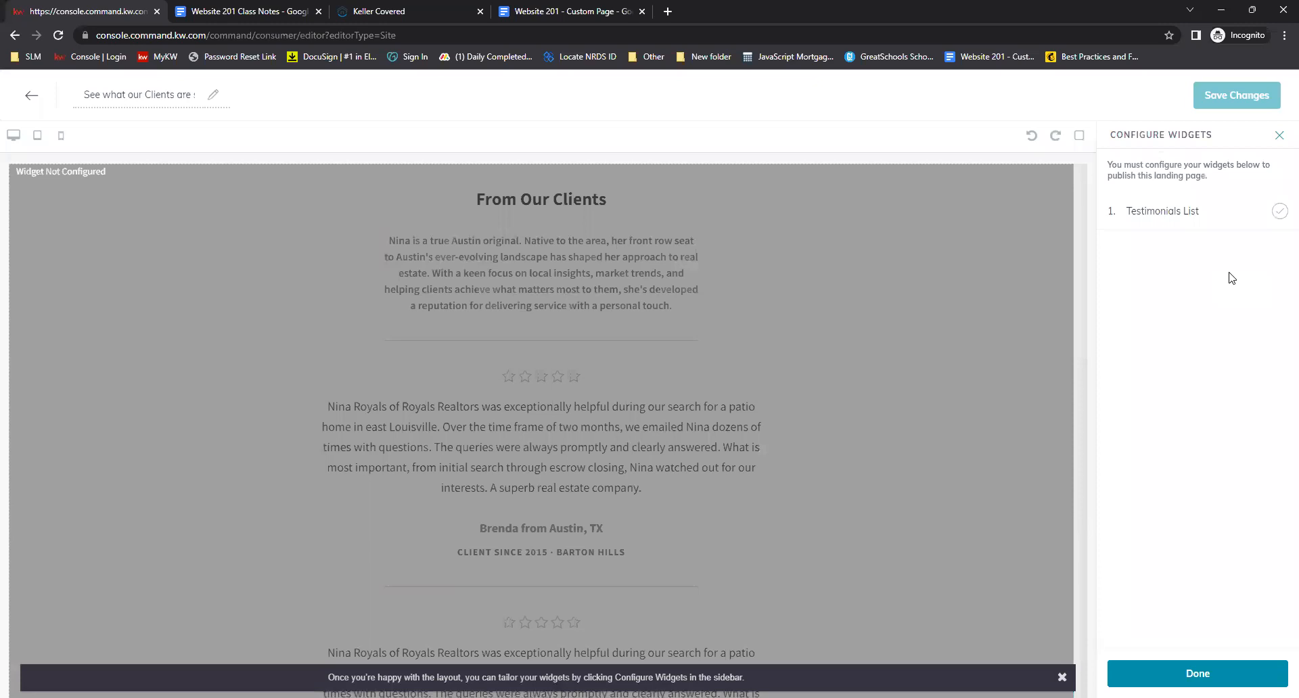
click(1168, 213)
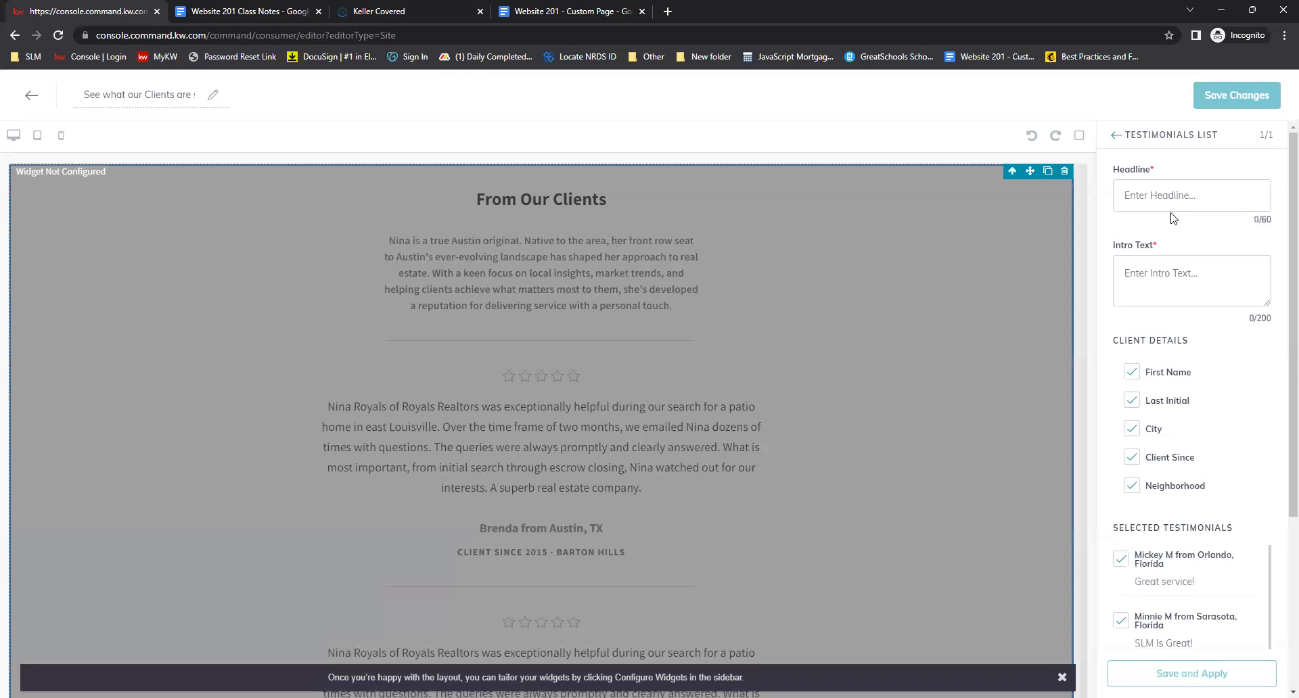
Browse the testimonial library to review the selected and available testimonials
scroll(1221, 556, down, 2)
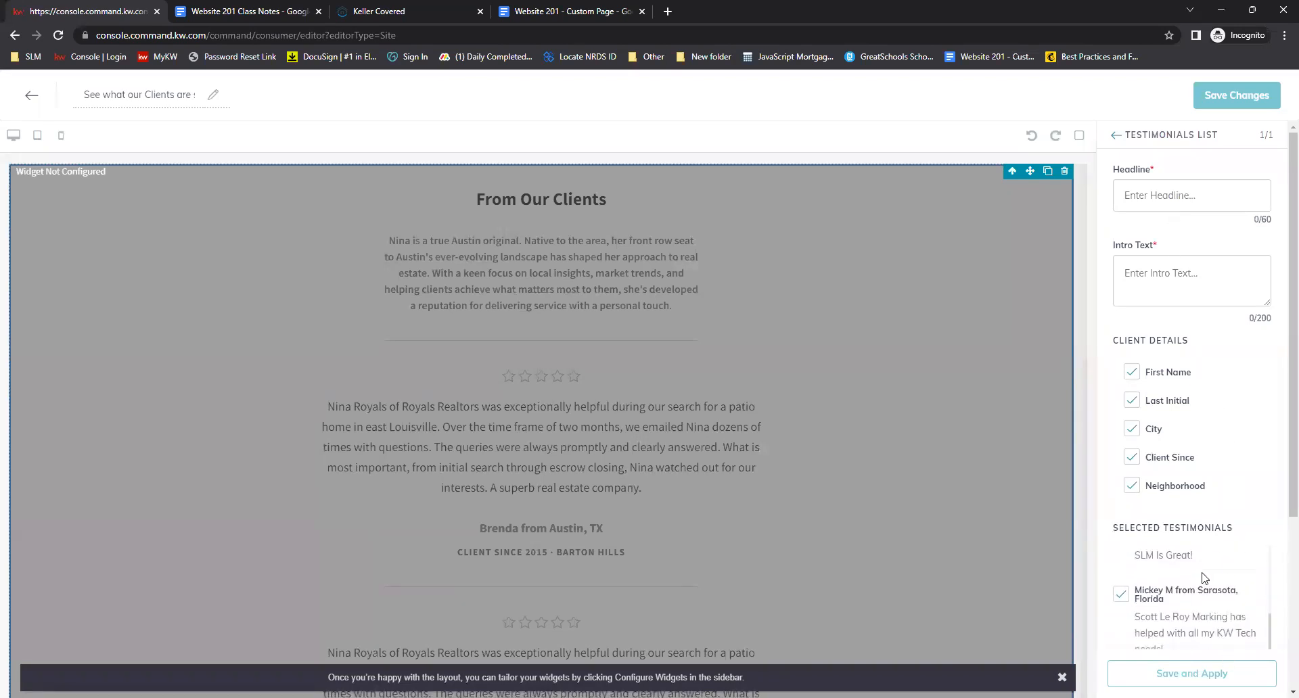
scroll(1205, 577, down, 4)
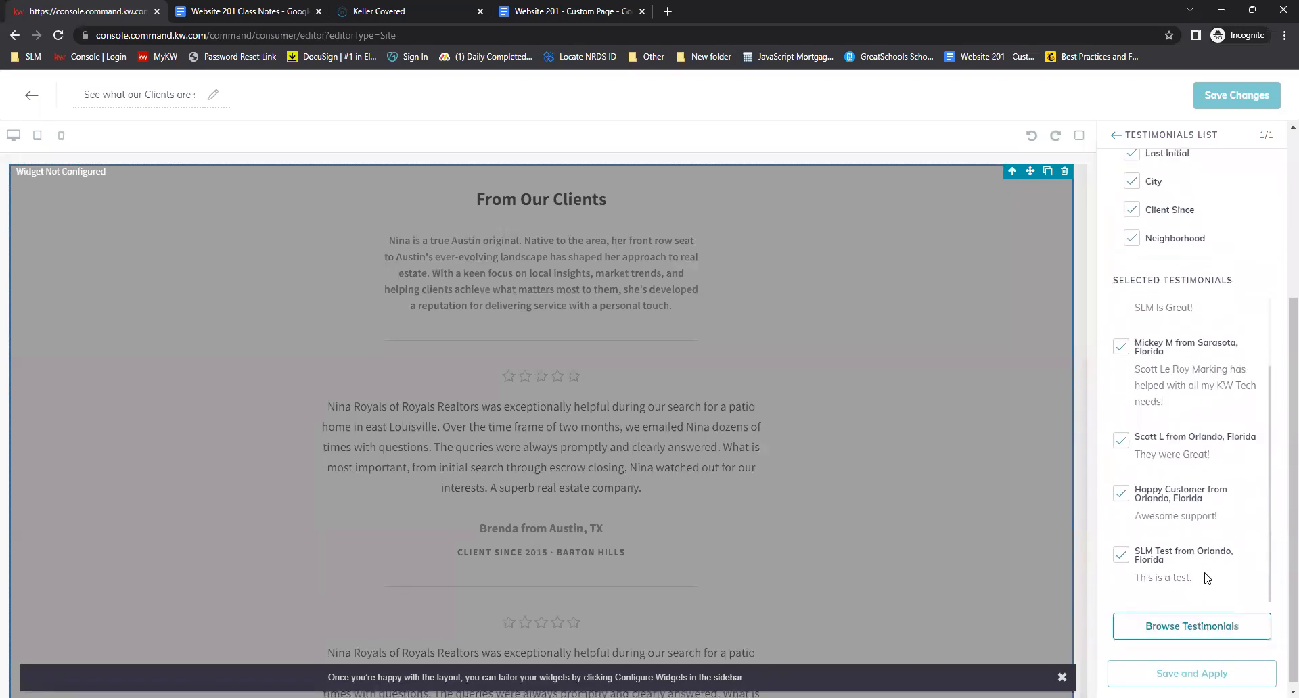
click(1199, 629)
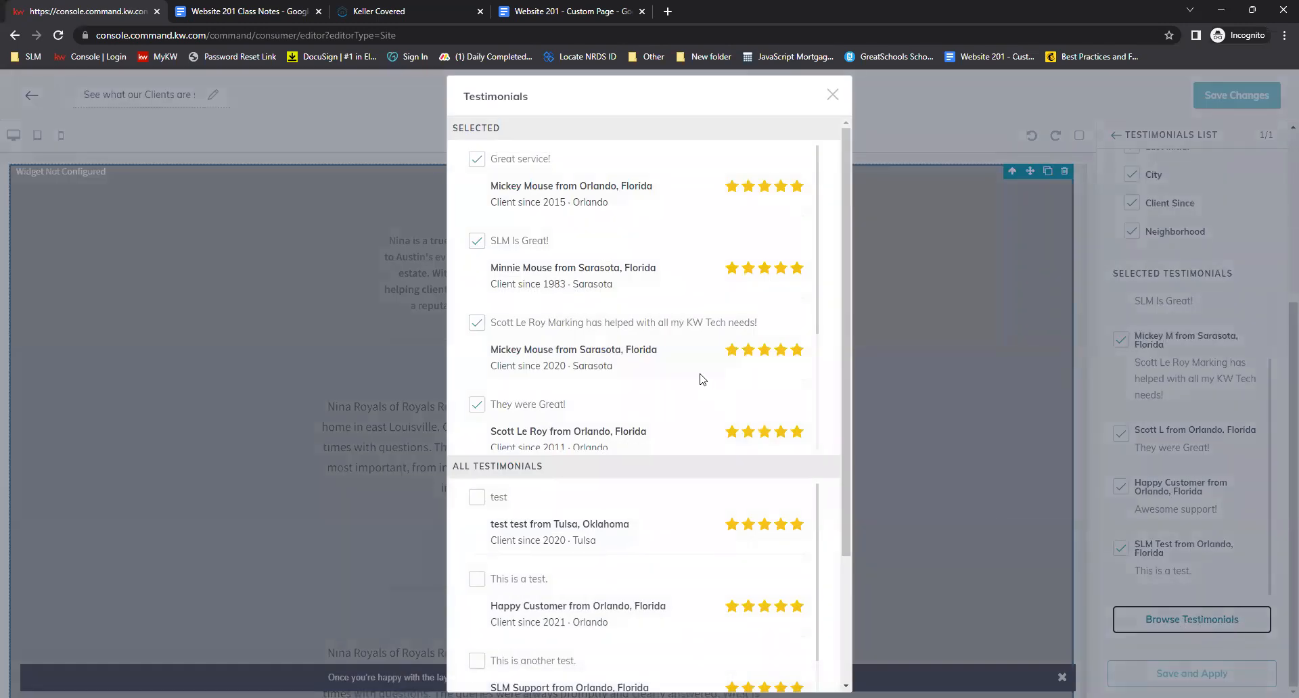
scroll(703, 378, down, 4)
scroll(690, 389, down, 3)
scroll(696, 474, down, 3)
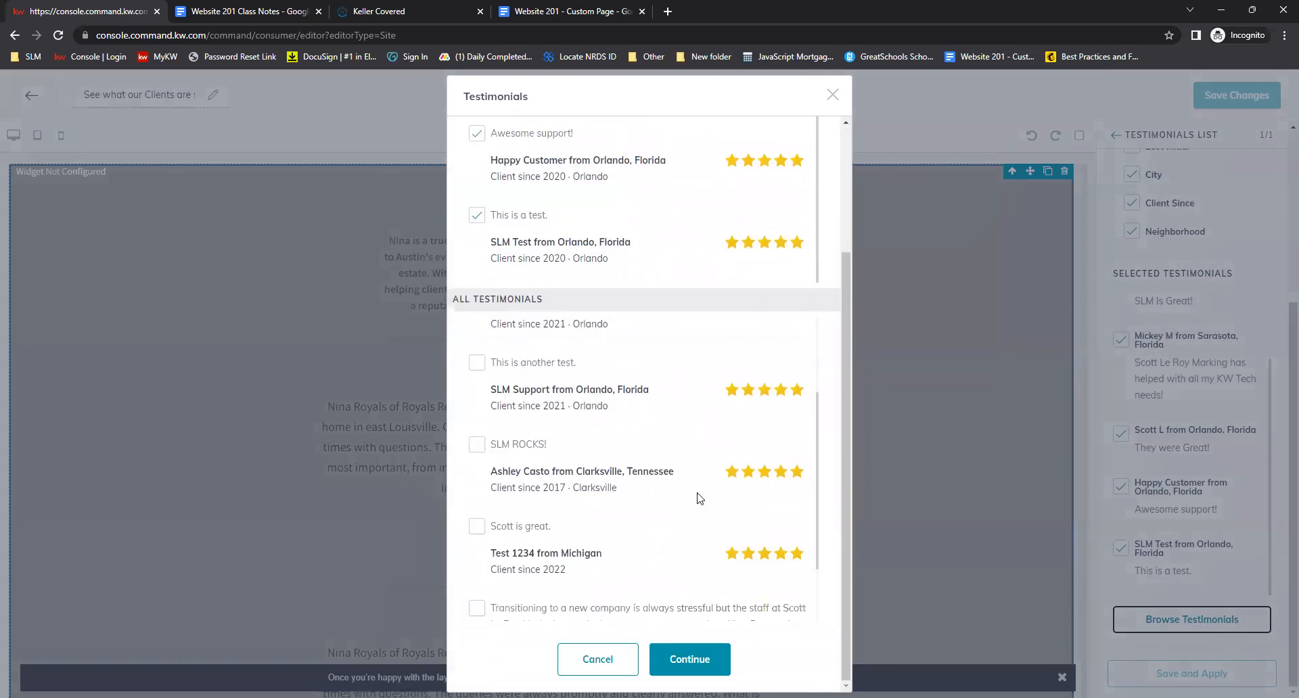
scroll(714, 555, up, 3)
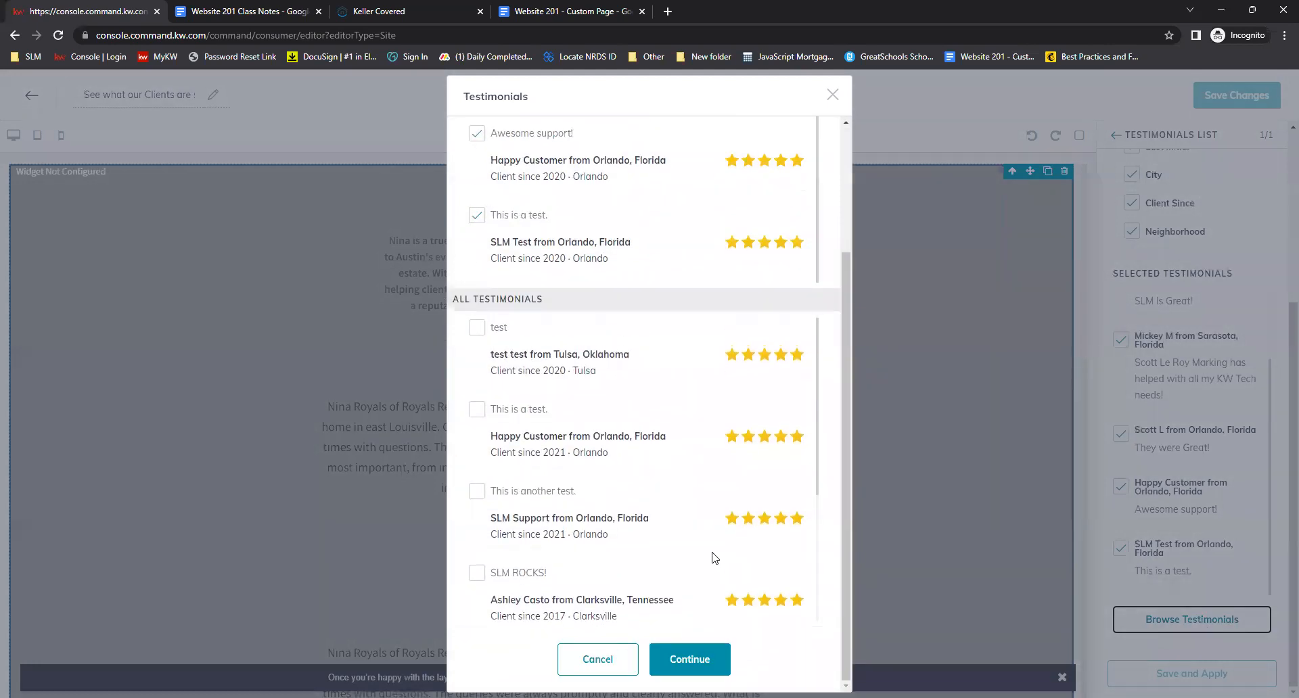
scroll(778, 396, up, 3)
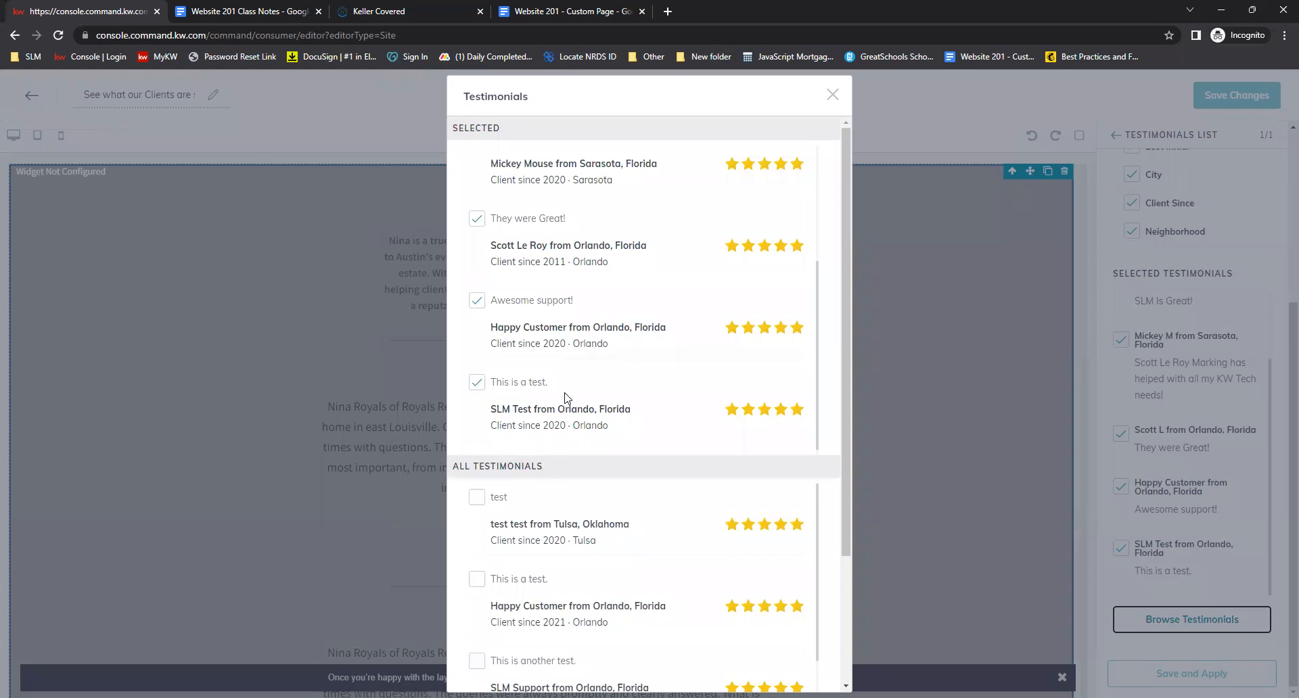
Deselect and reselect the SLM Test testimonial, then close the testimonial browser
click(477, 382)
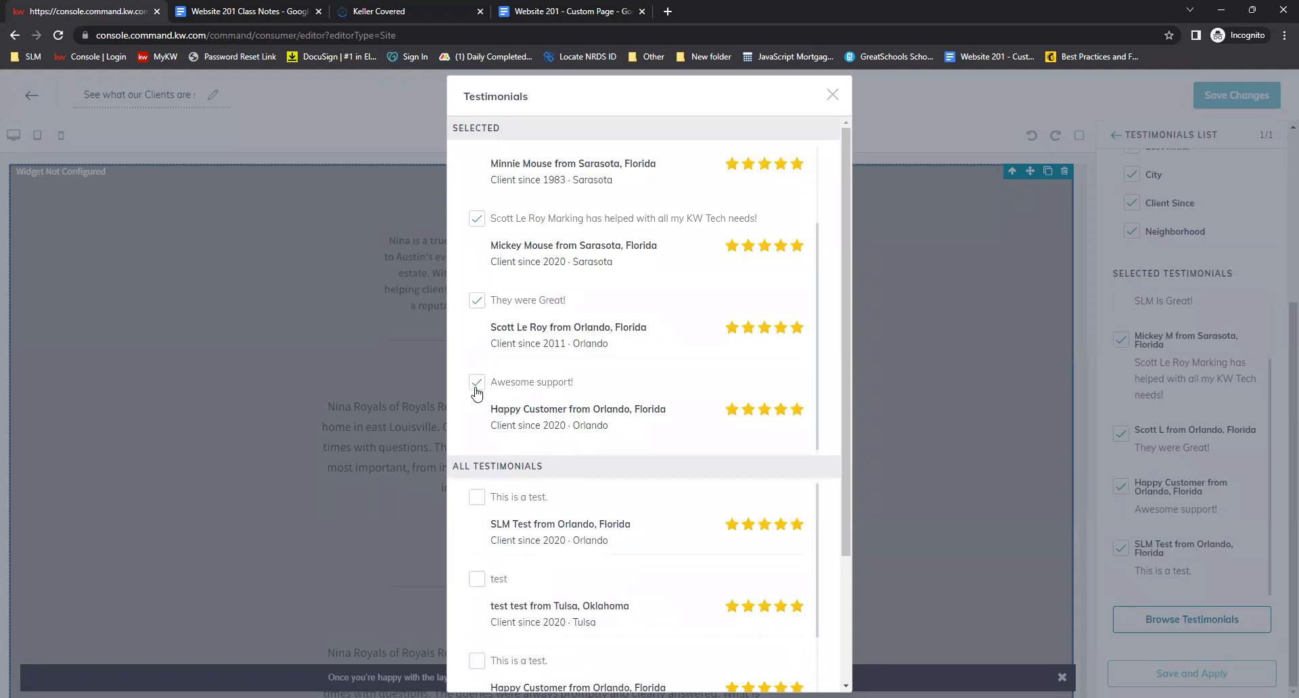
scroll(555, 416, down, 2)
click(476, 332)
scroll(690, 464, up, 2)
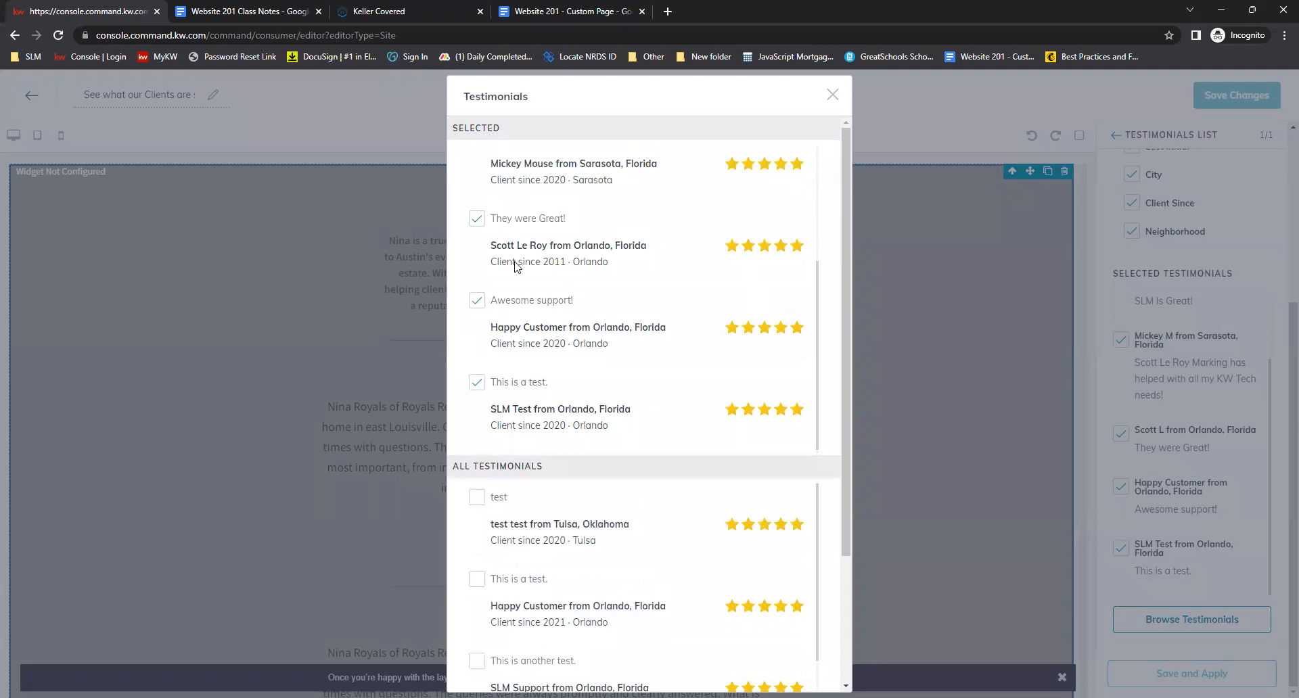
scroll(643, 449, down, 2)
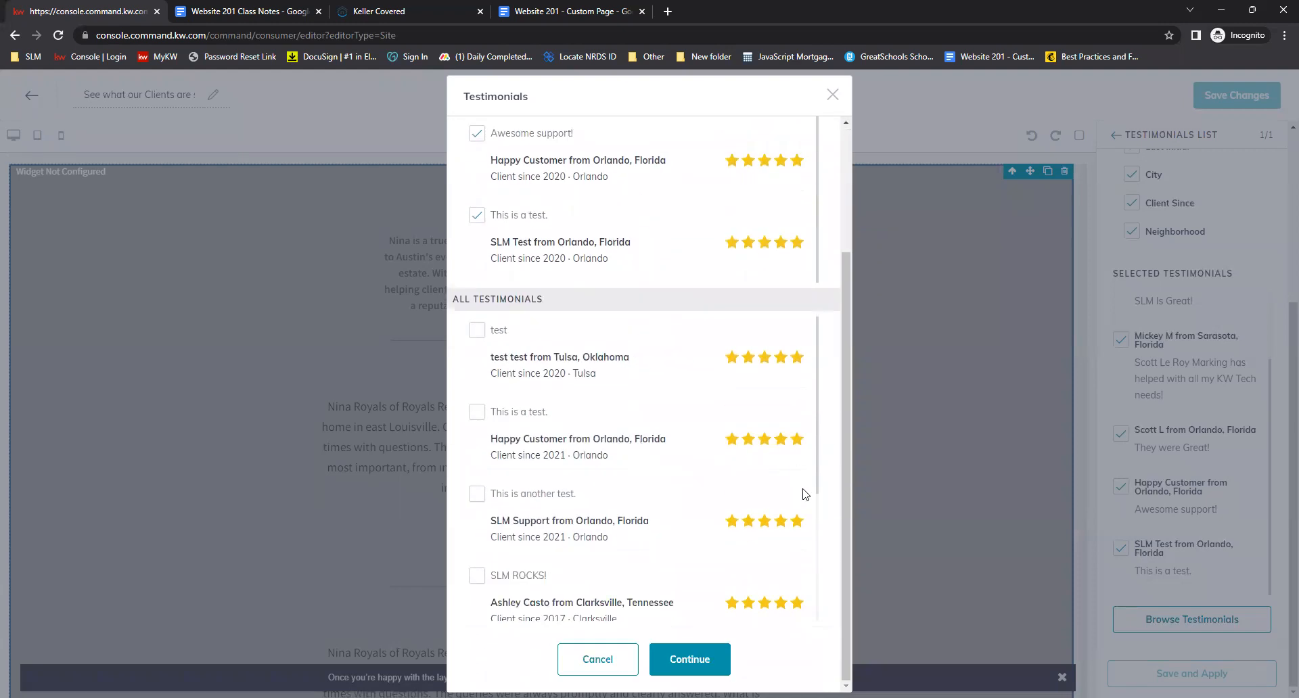
click(705, 661)
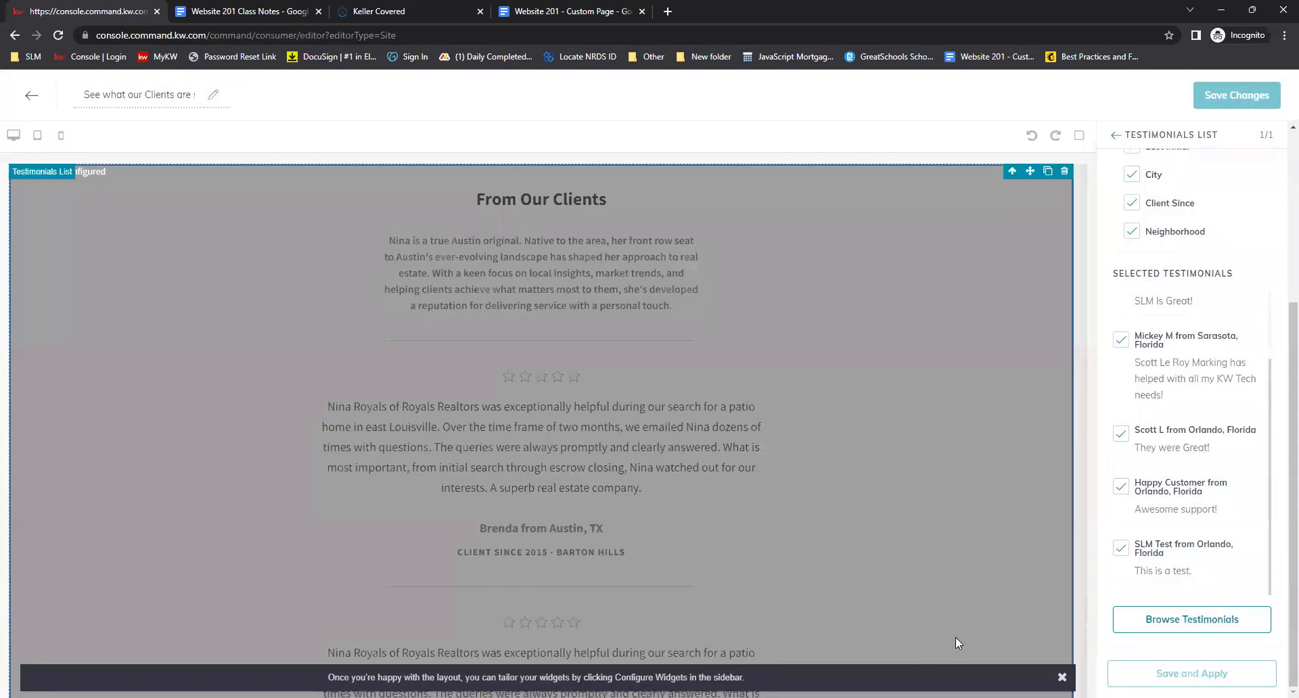
scroll(1246, 368, up, 1)
scroll(1249, 373, up, 5)
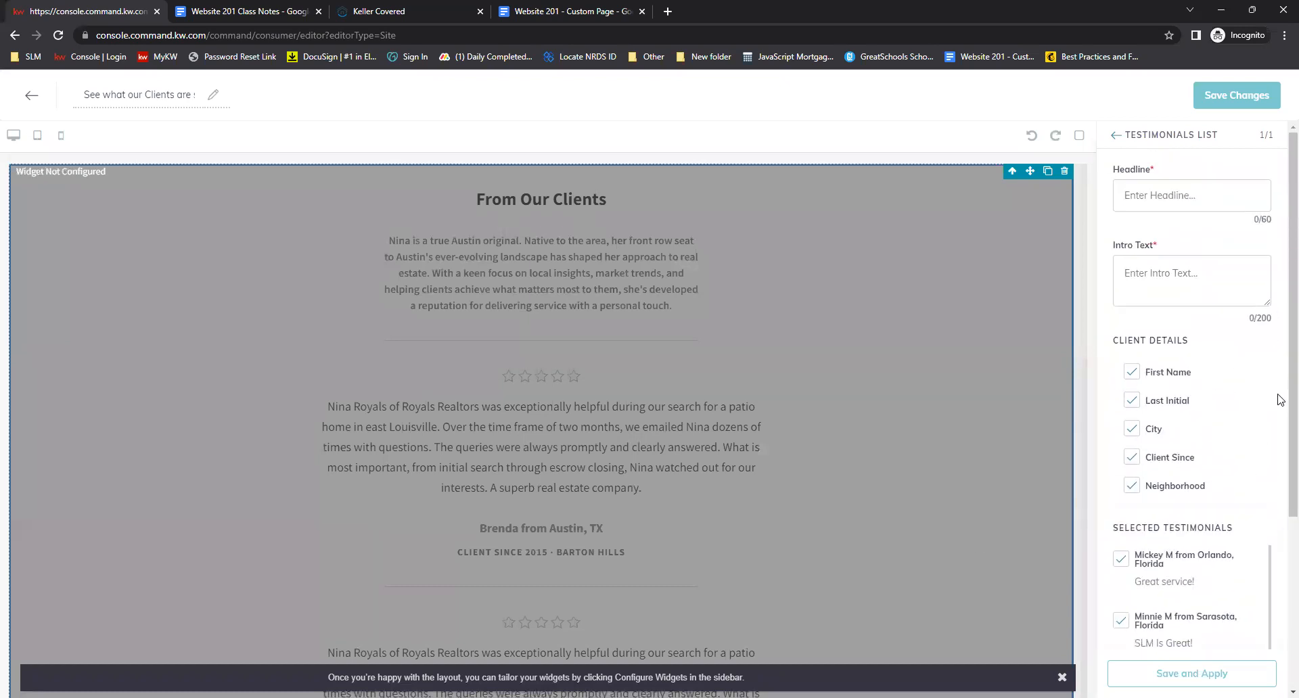
scroll(1252, 389, down, 1)
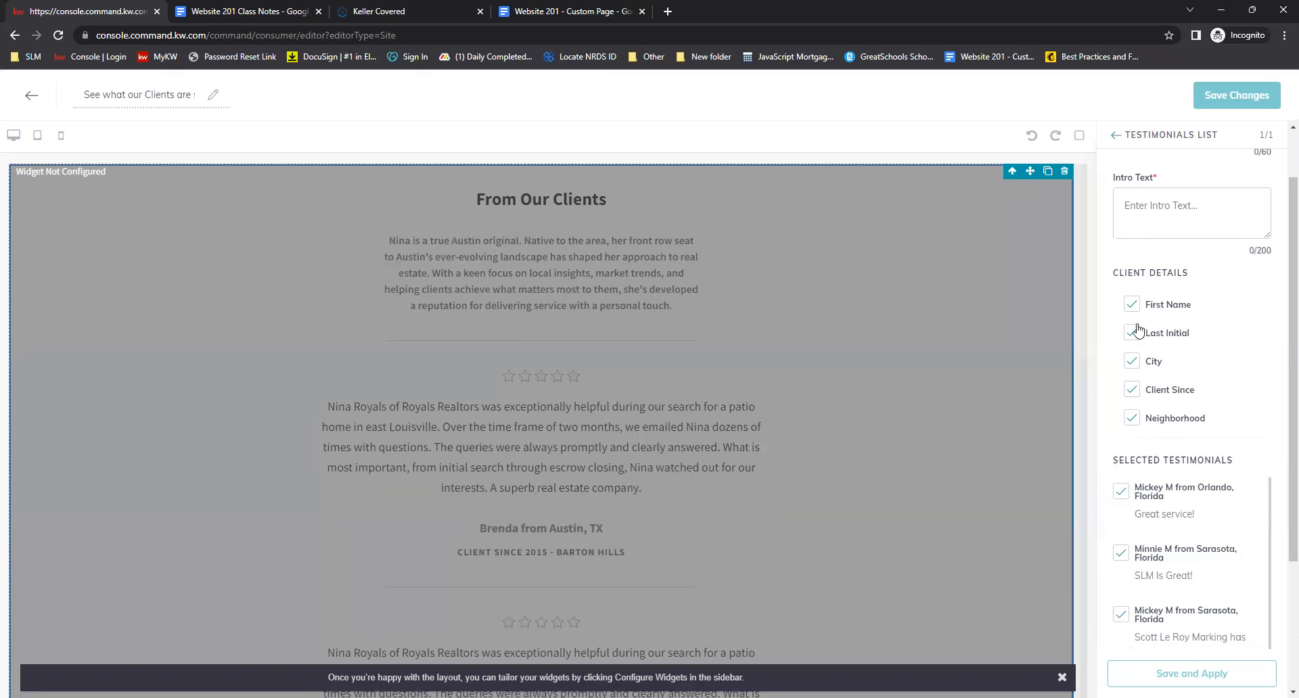
click(1133, 425)
click(1130, 424)
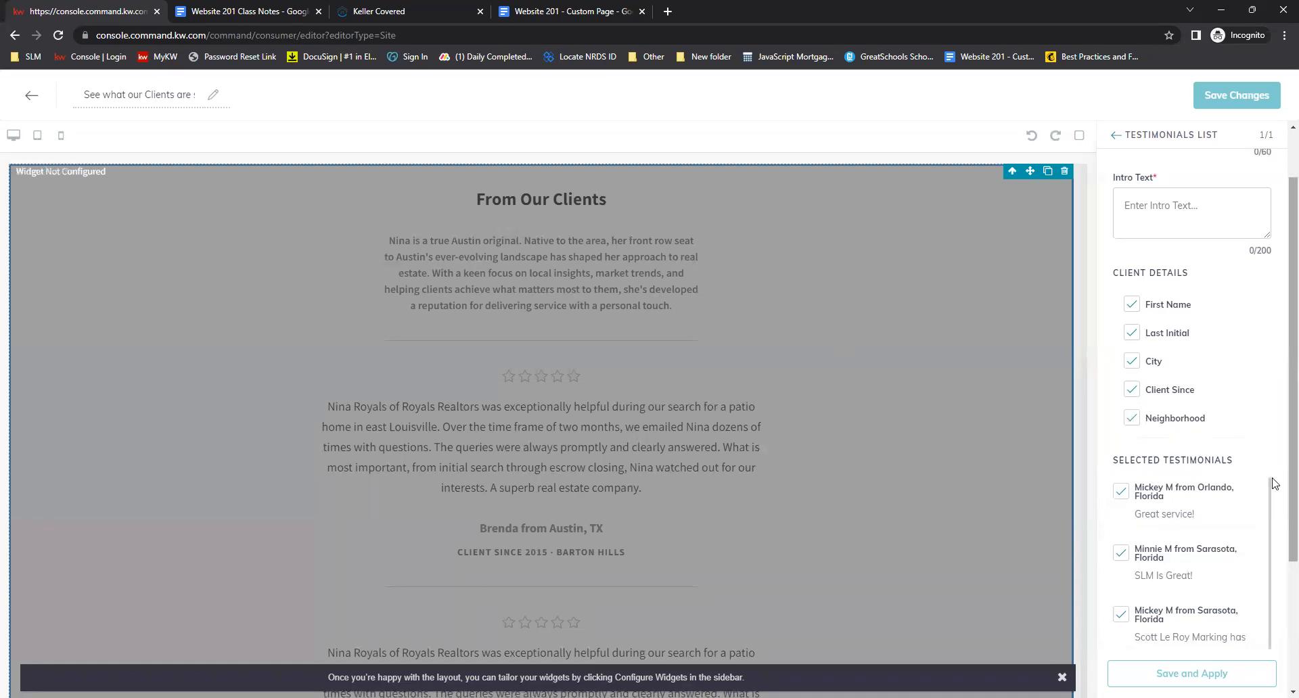
scroll(1255, 450, up, 1)
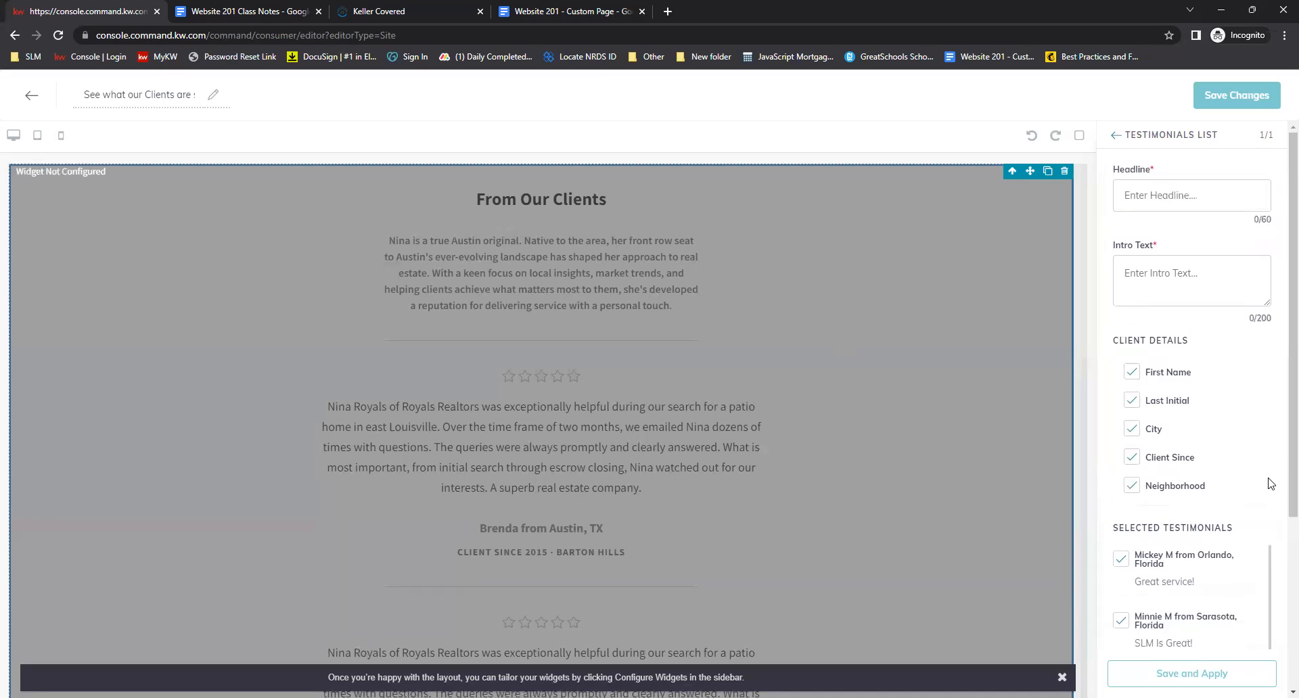
Enter See what our Clients are saying! as the headline and copy it into the Intro Text
click(1160, 197)
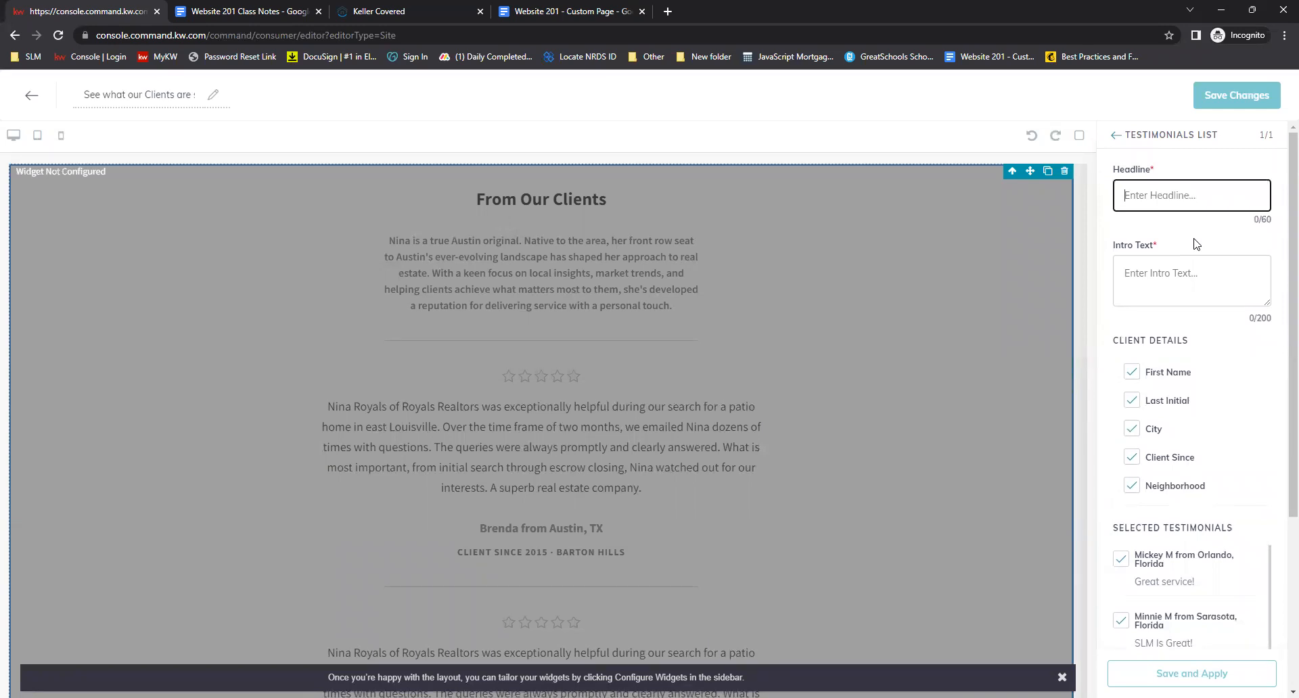
text(See what our Clients are saying)
click(1258, 347)
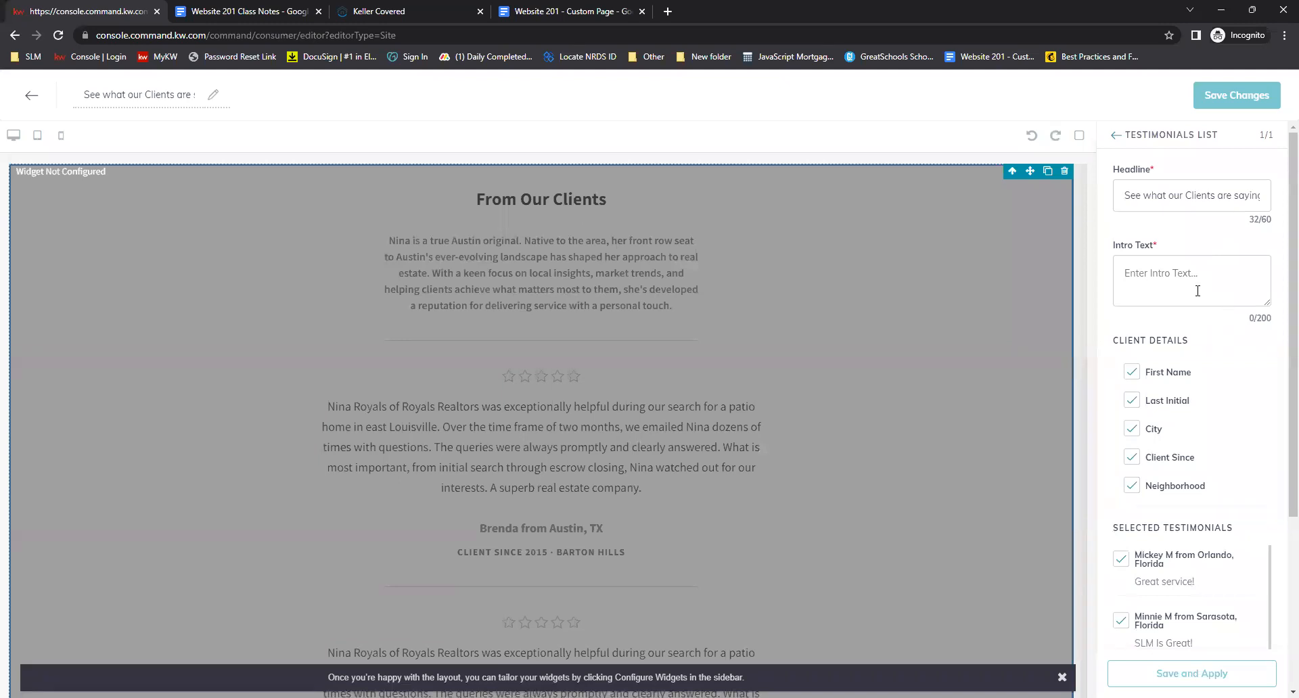
click(1168, 197)
key(ctrl+a)
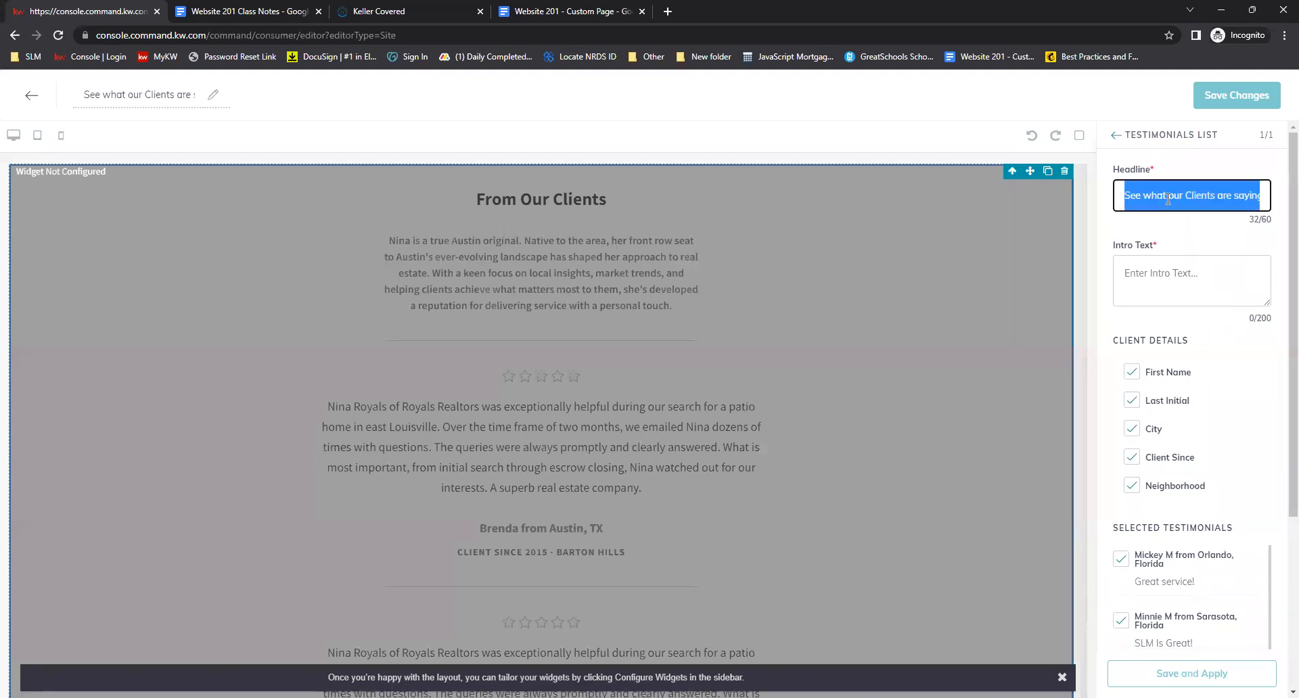
right_click(1166, 195)
click(1110, 250)
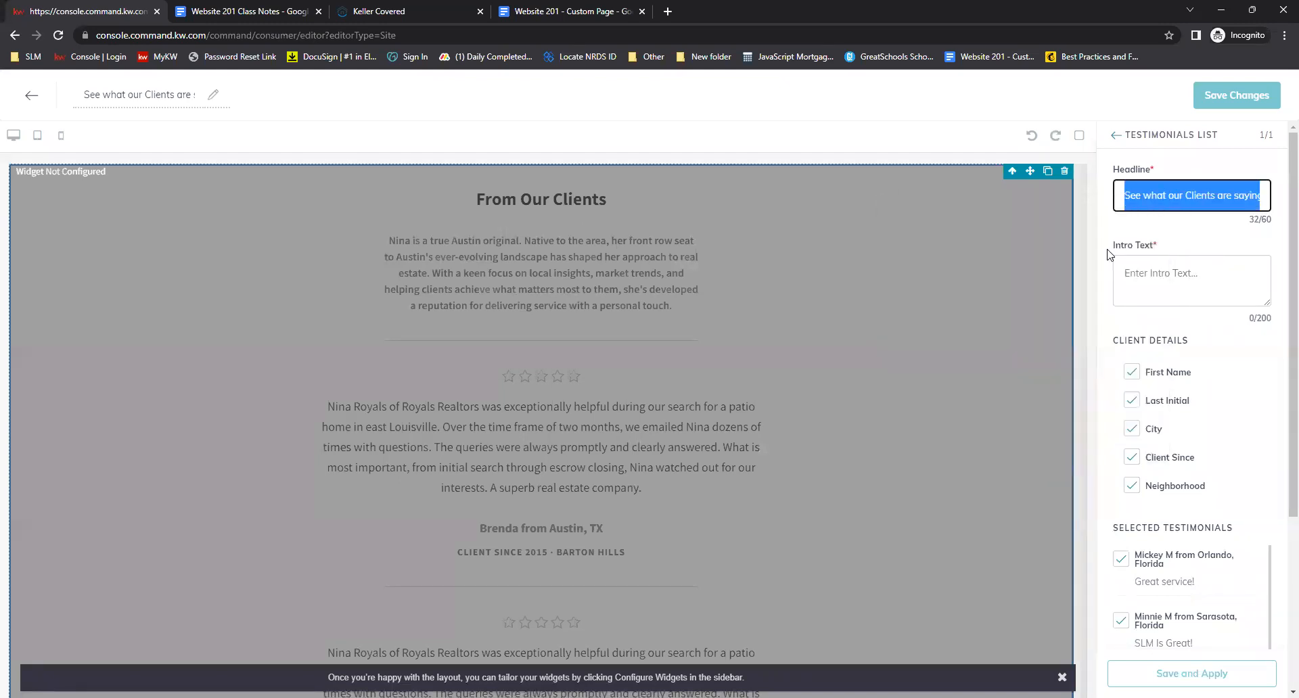
click(1166, 264)
right_click(1158, 269)
click(1046, 376)
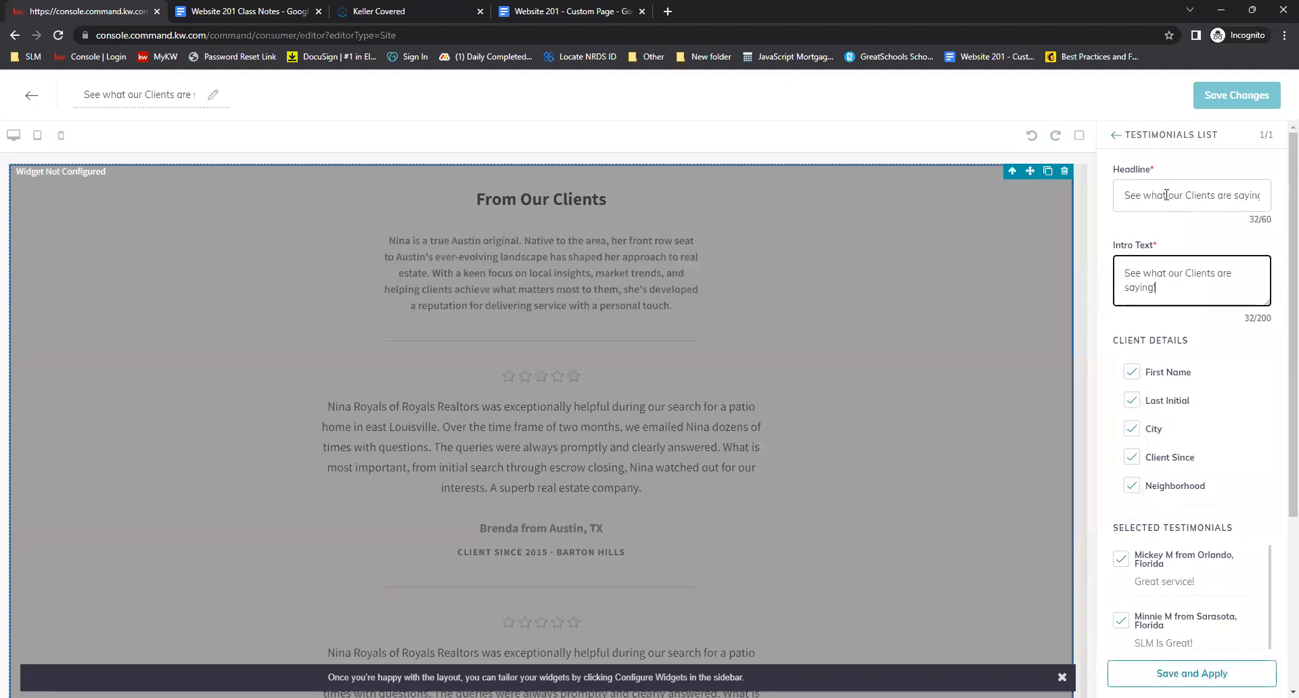
Change the widget headline to Client Testimonials and apply the widget settings
click(1166, 195)
key(ctrl+a)
text(Cli)
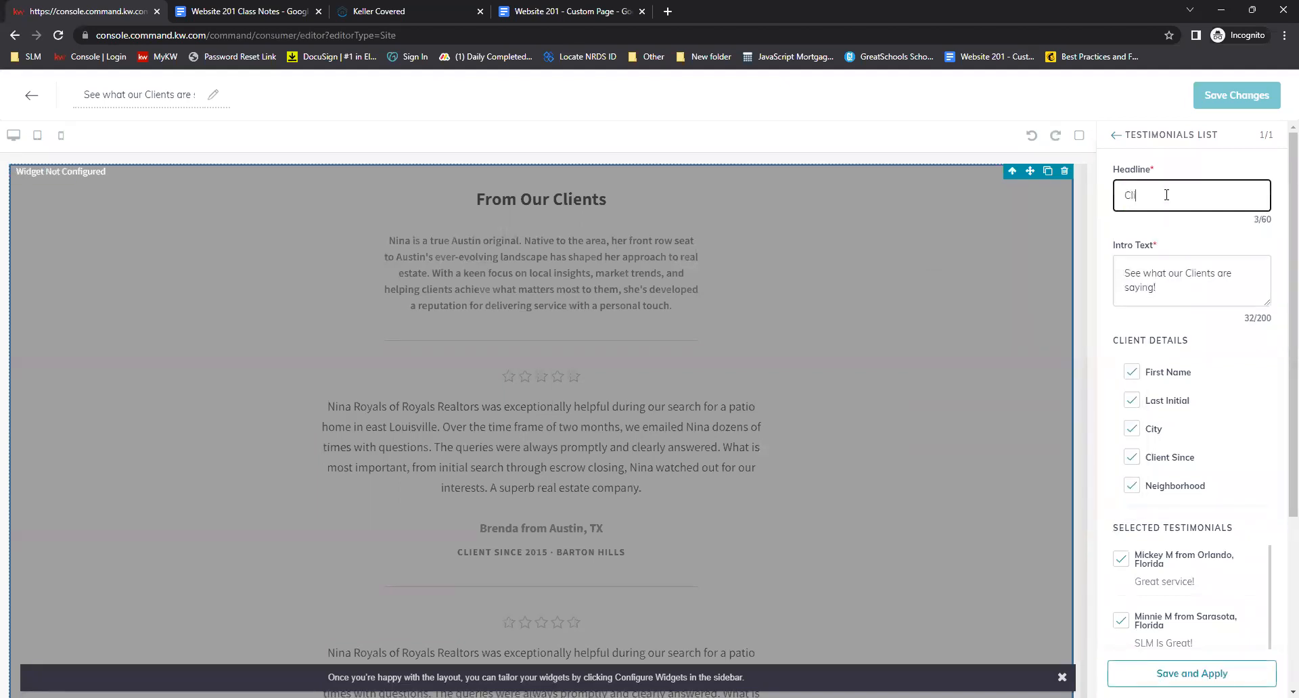
text(ent Testimonials)
click(1162, 195)
text(t)
click(1194, 222)
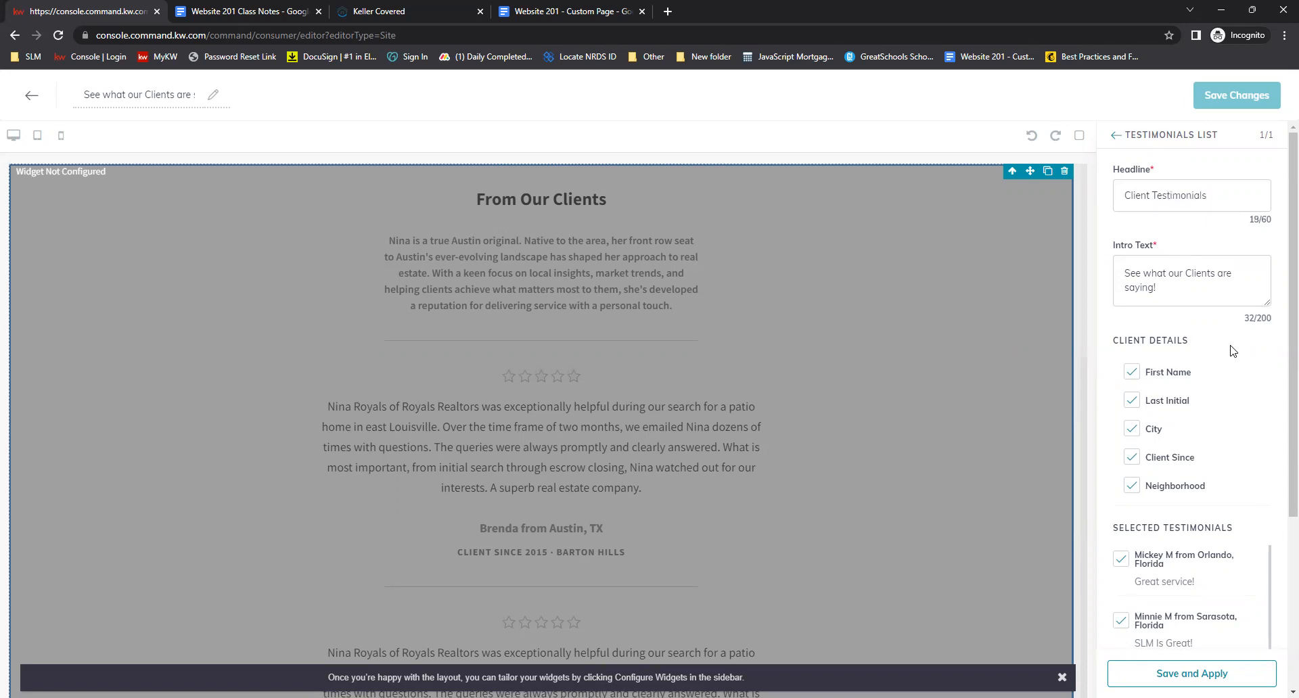
scroll(1208, 498, down, 4)
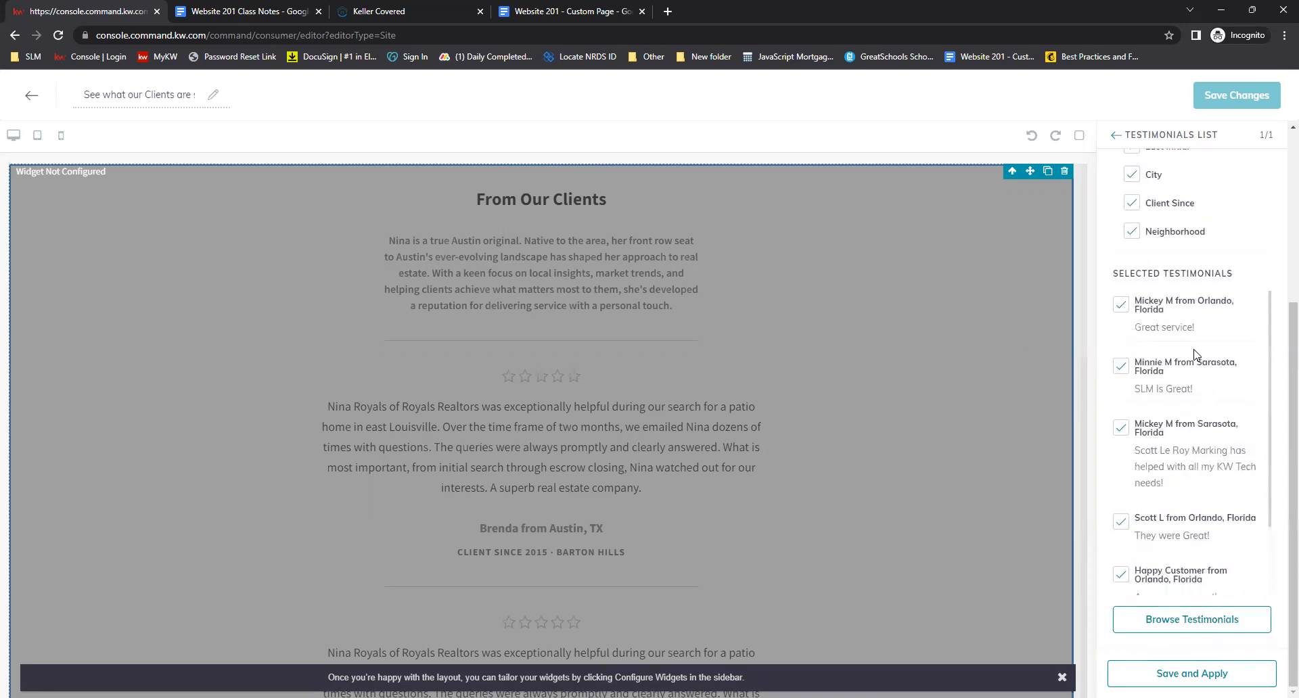
click(1179, 673)
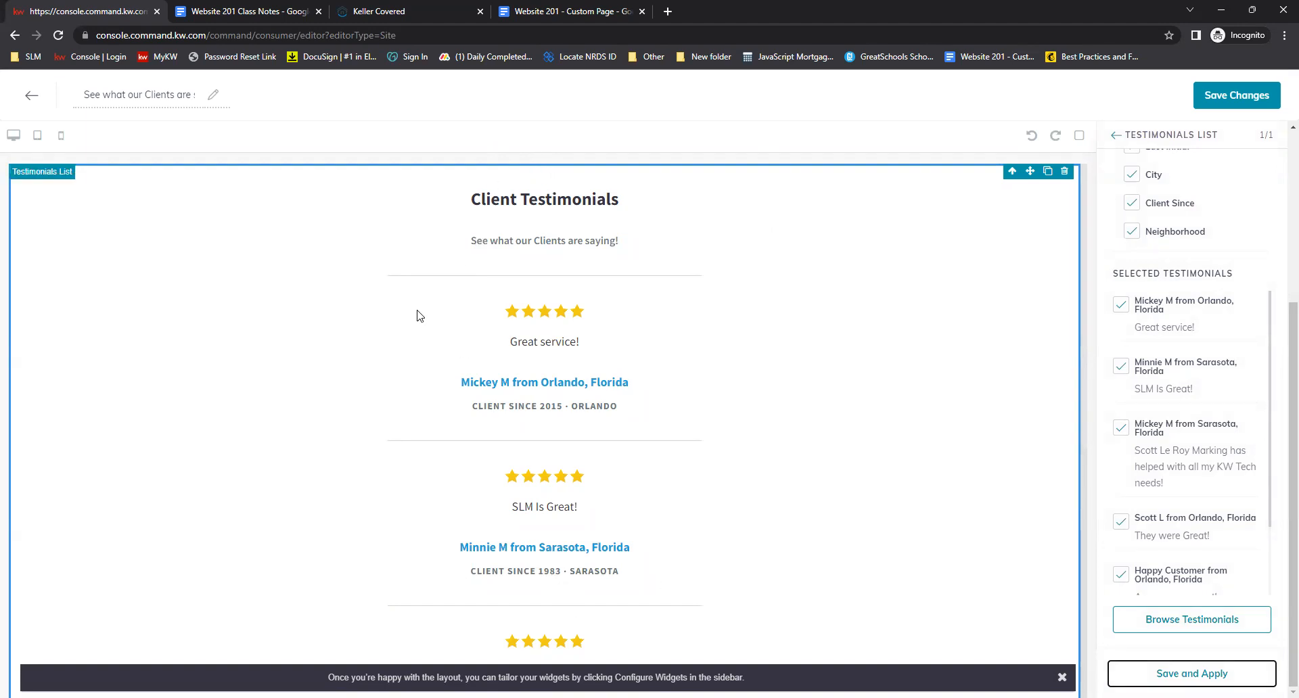
Scroll through the page preview to review the listed client testimonials
scroll(566, 364, down, 1)
scroll(566, 364, down, 8)
scroll(557, 345, up, 3)
scroll(680, 501, up, 5)
scroll(676, 325, down, 7)
scroll(679, 345, up, 2)
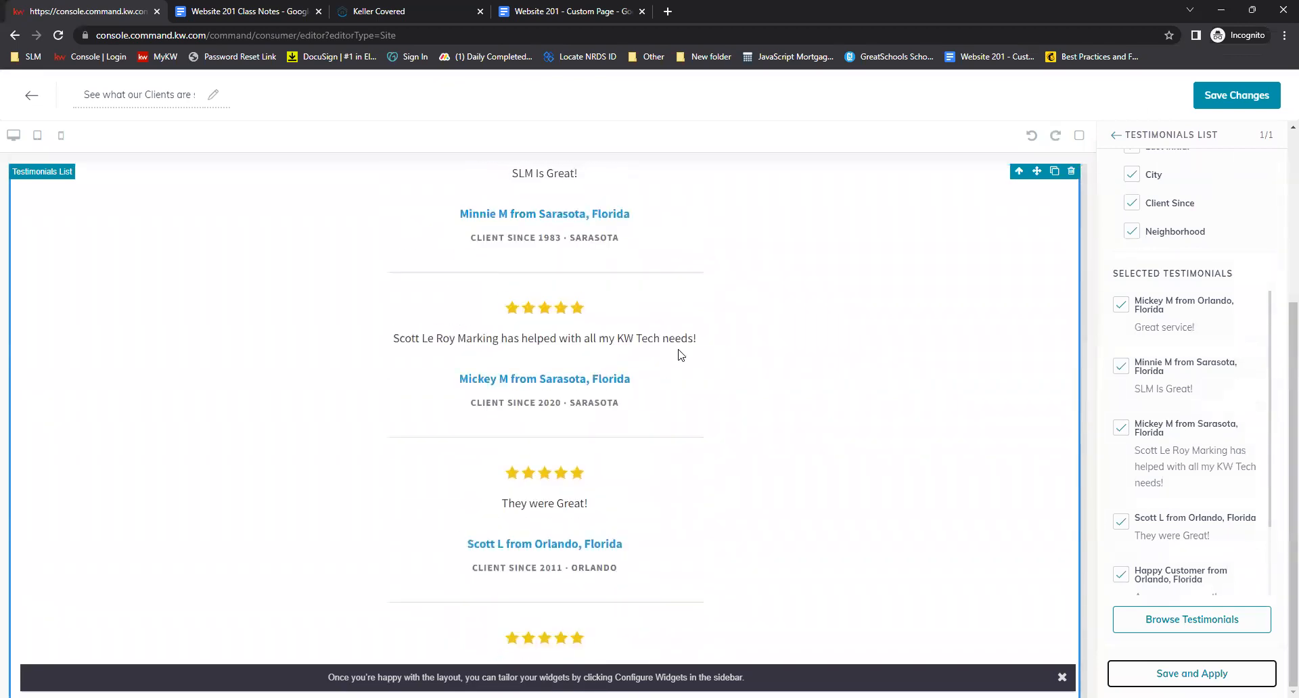
scroll(671, 341, up, 5)
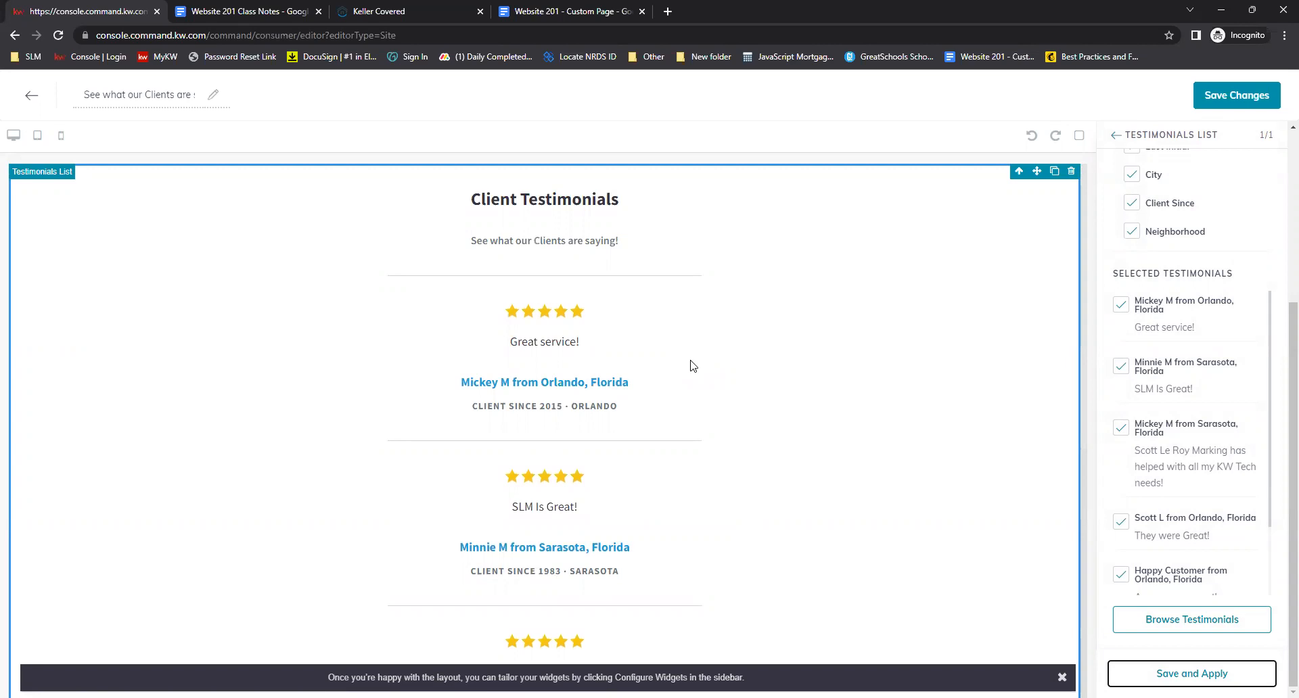
scroll(690, 359, down, 7)
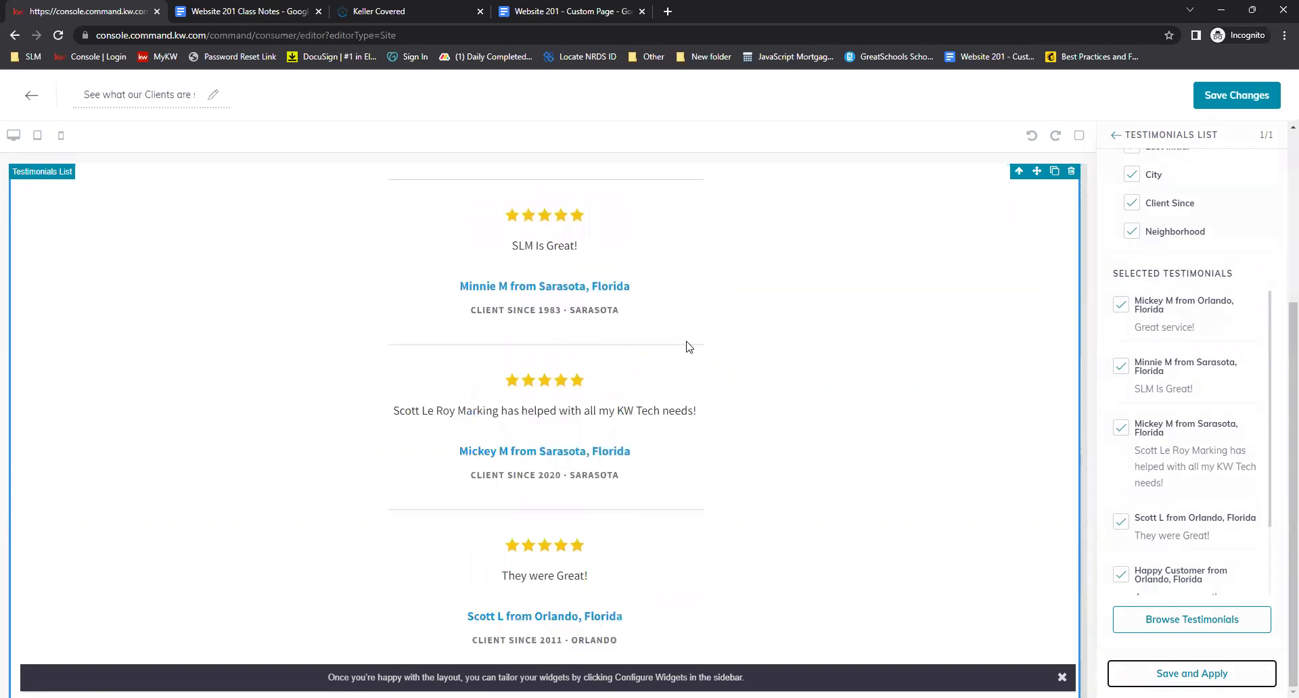
scroll(731, 382, up, 1)
scroll(735, 387, up, 6)
scroll(738, 389, down, 7)
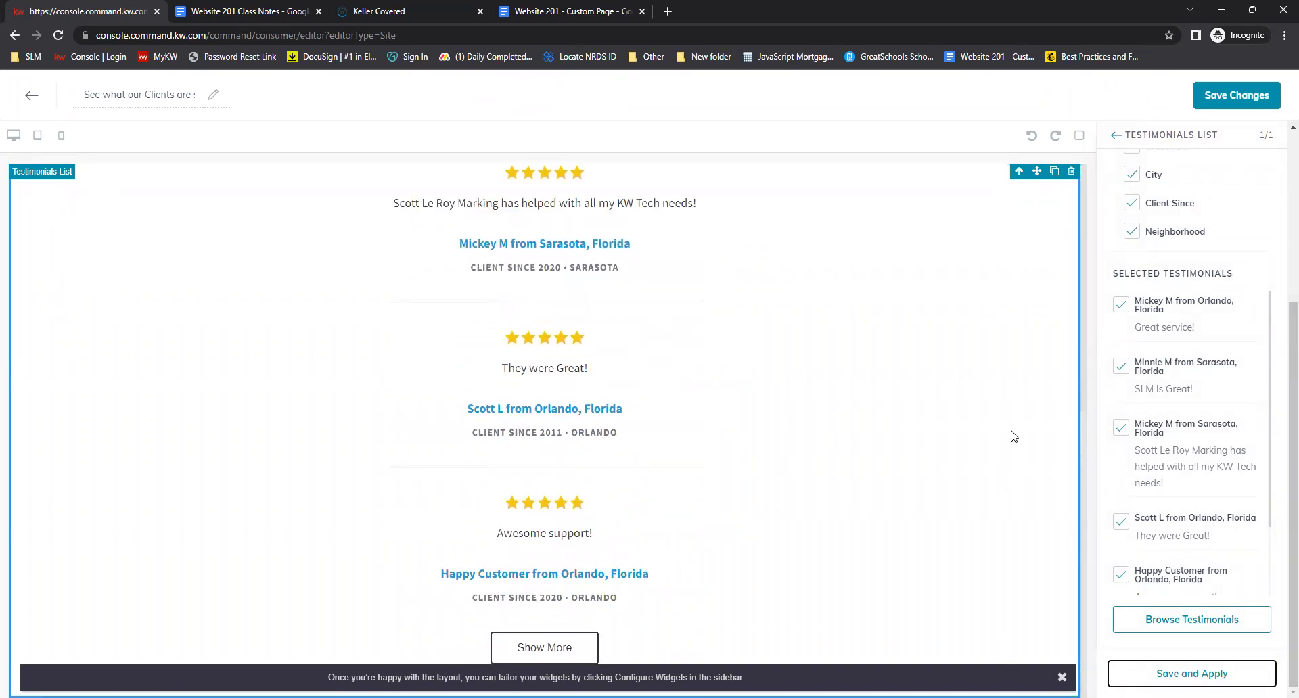
scroll(1001, 430, up, 6)
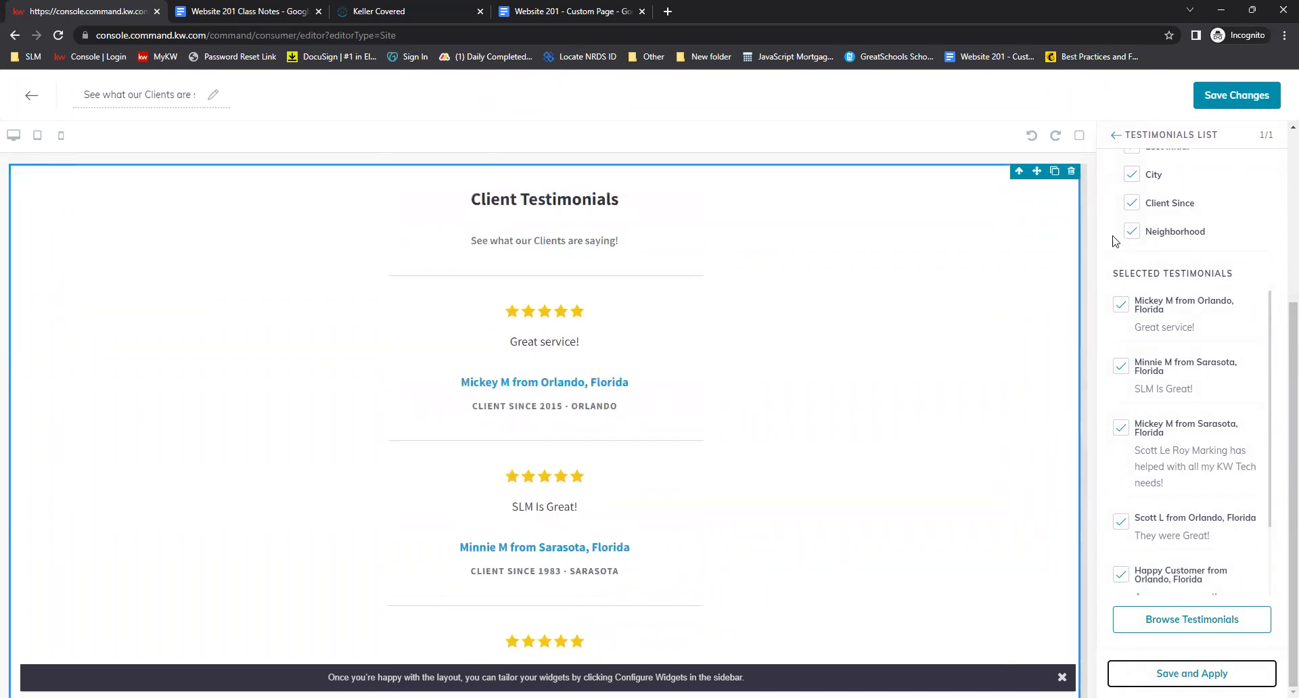
Save the See what our Clients are saying page without continuing to site and app settings
click(1234, 95)
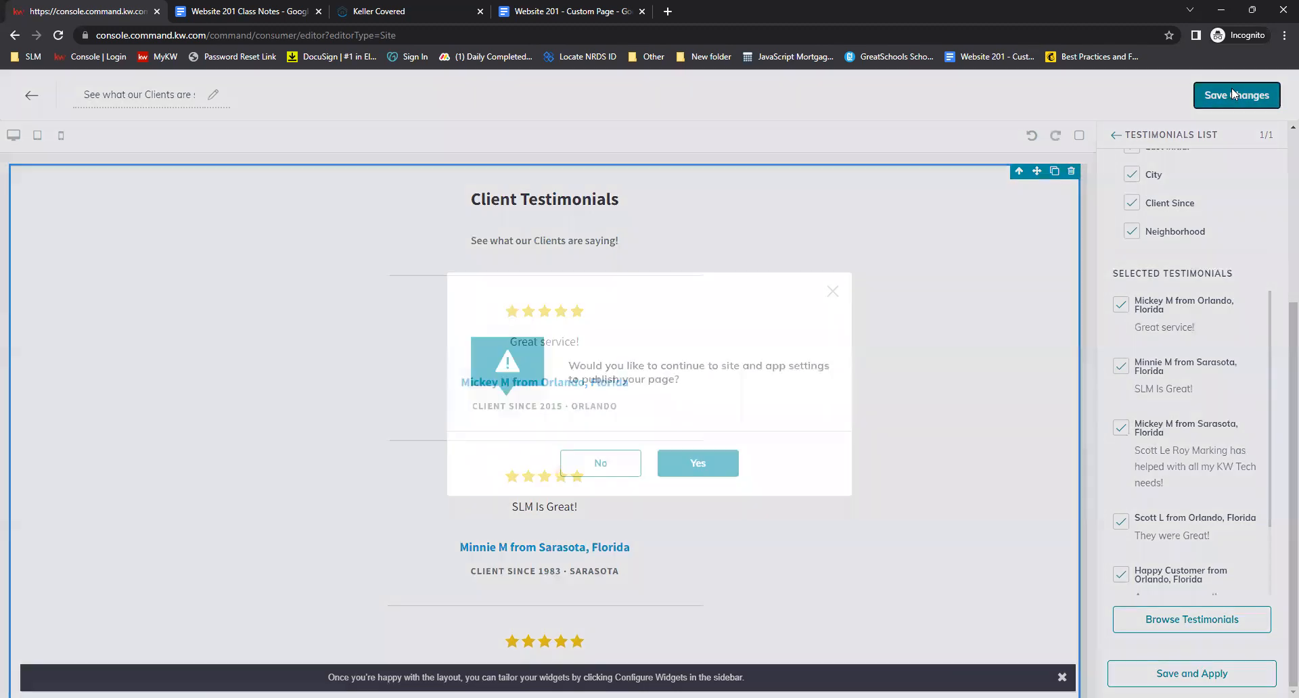
click(603, 463)
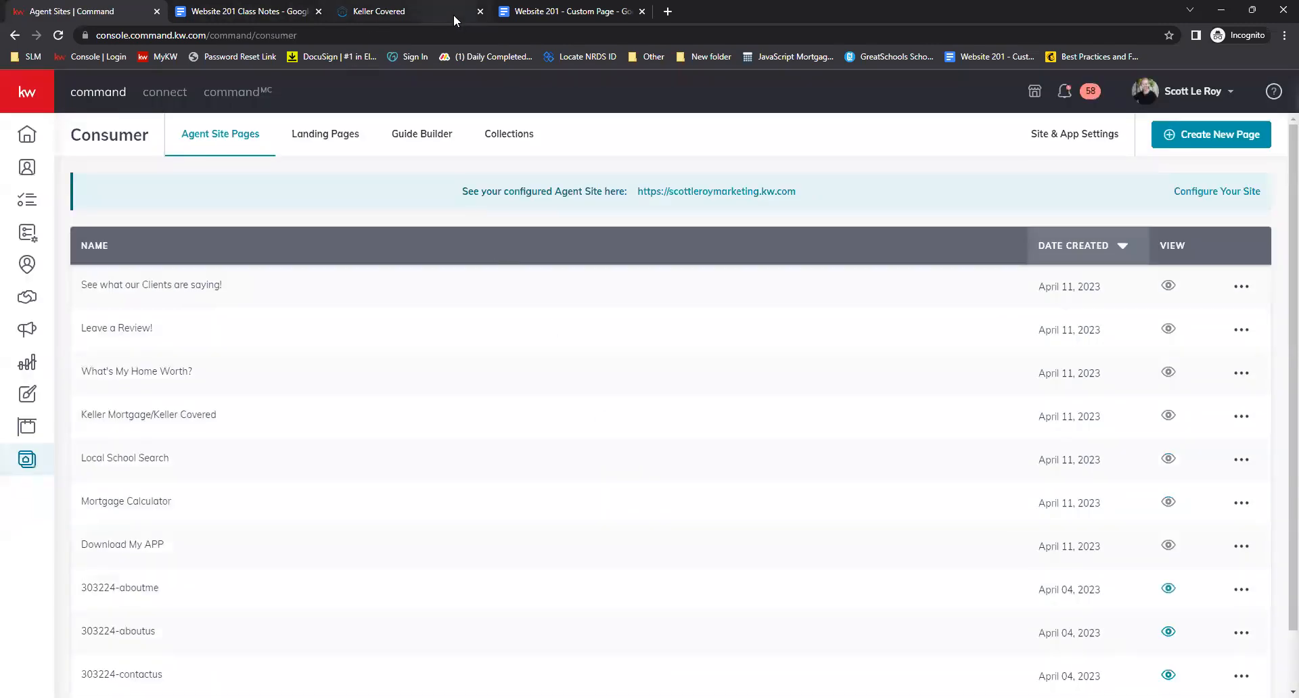
Close the Keller Covered browser tab and create another new page on the agent site
click(480, 11)
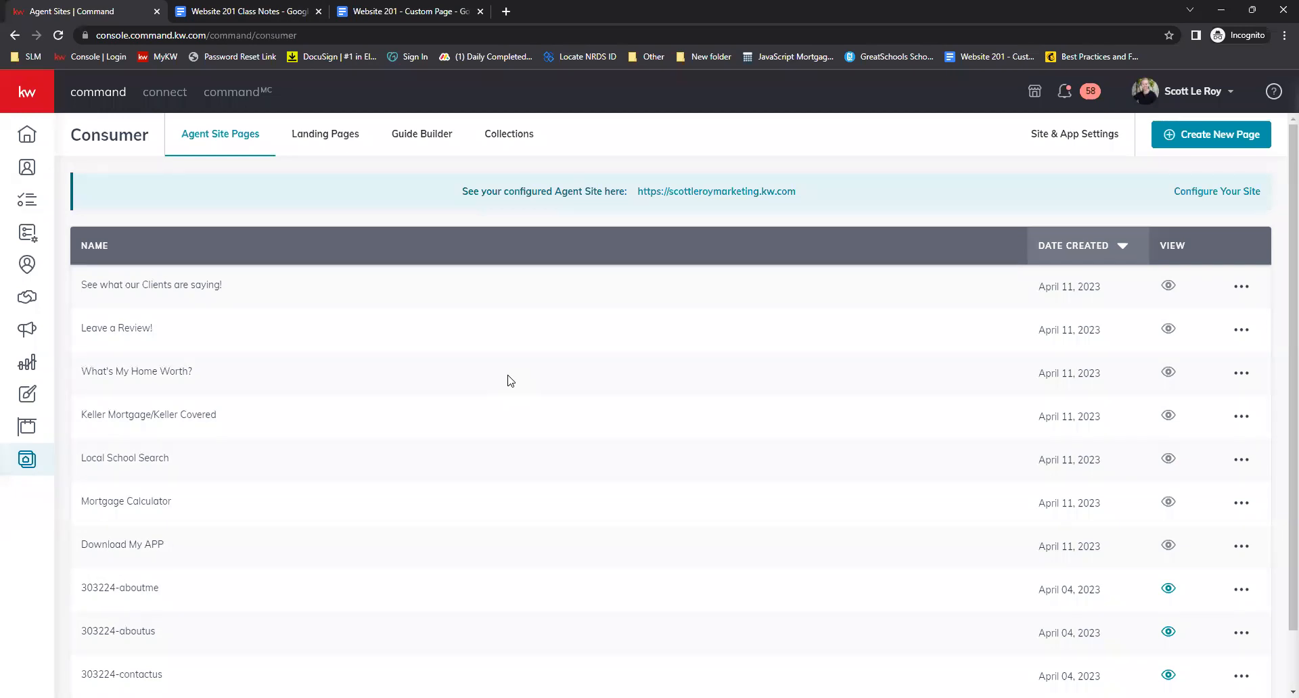
click(1211, 134)
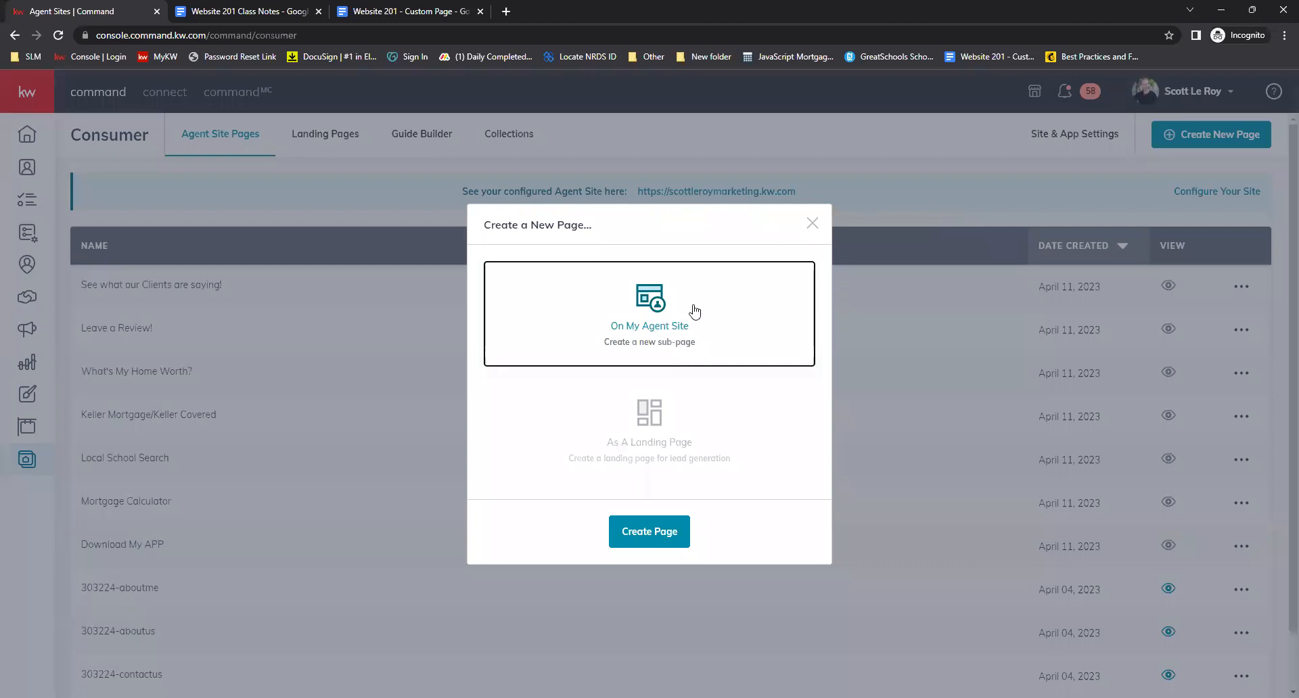
click(660, 539)
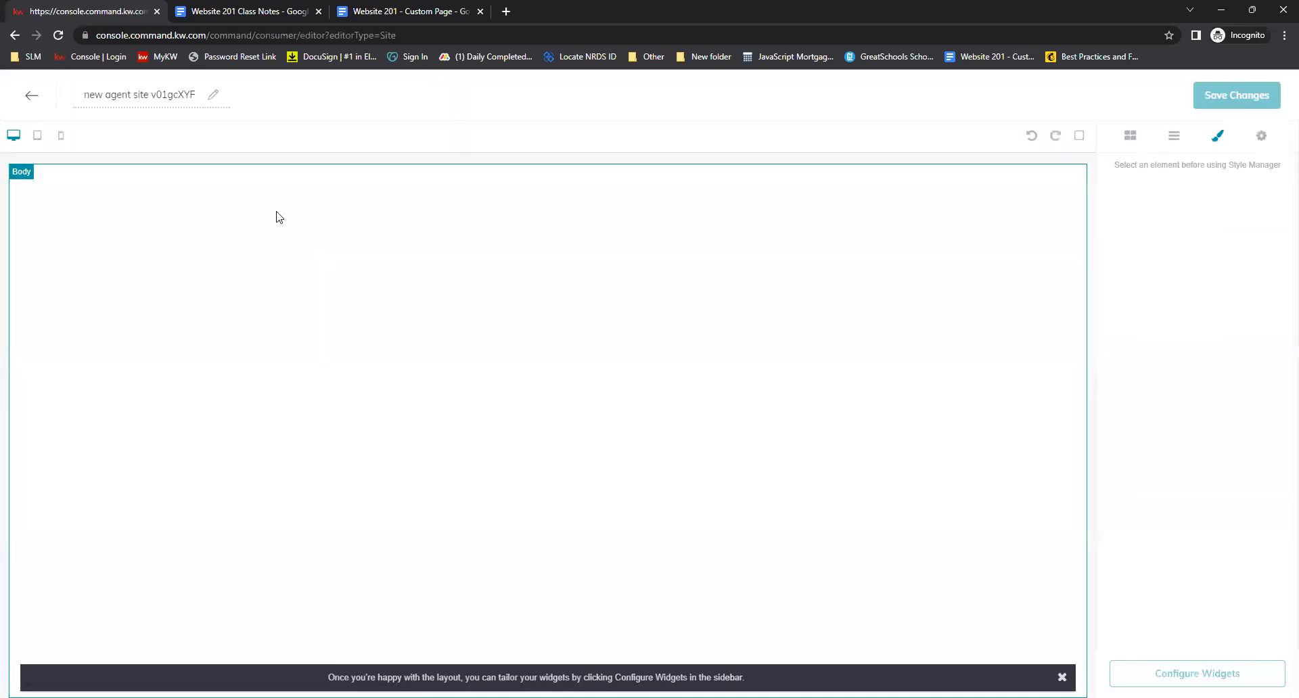
Rename the new page as Sold Properties
triple_click(146, 98)
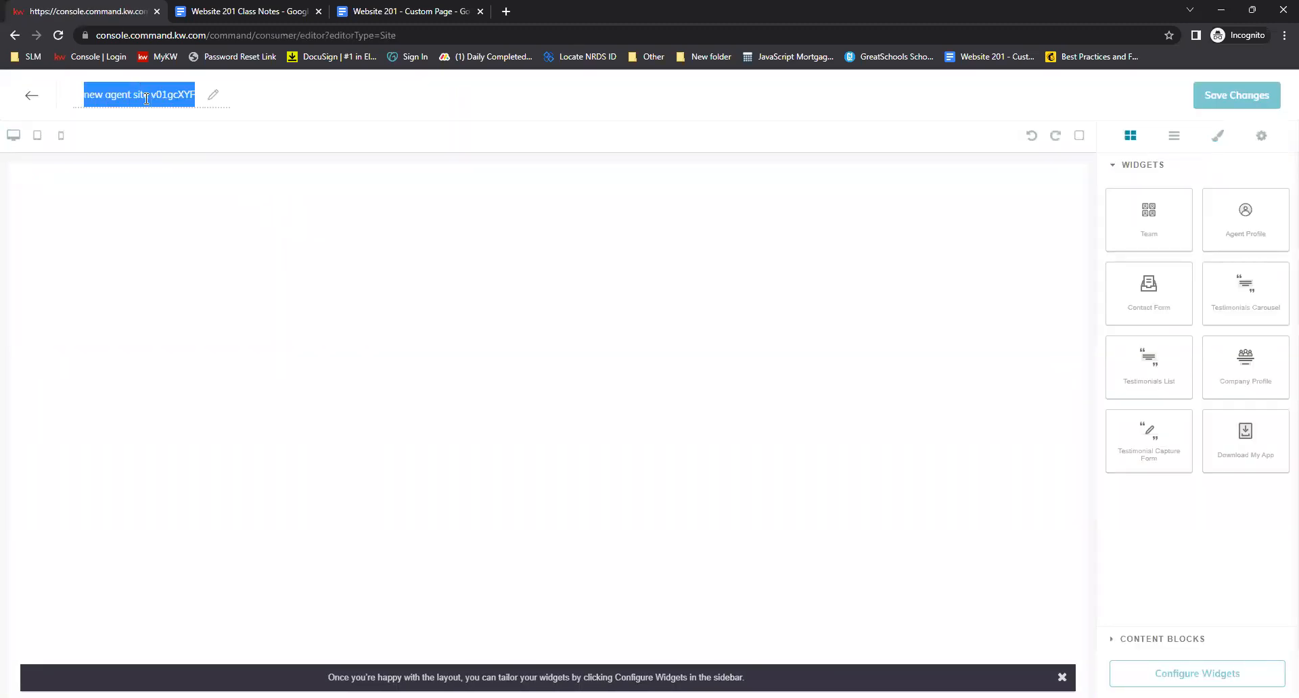
key(BackSpace)
text(Sol)
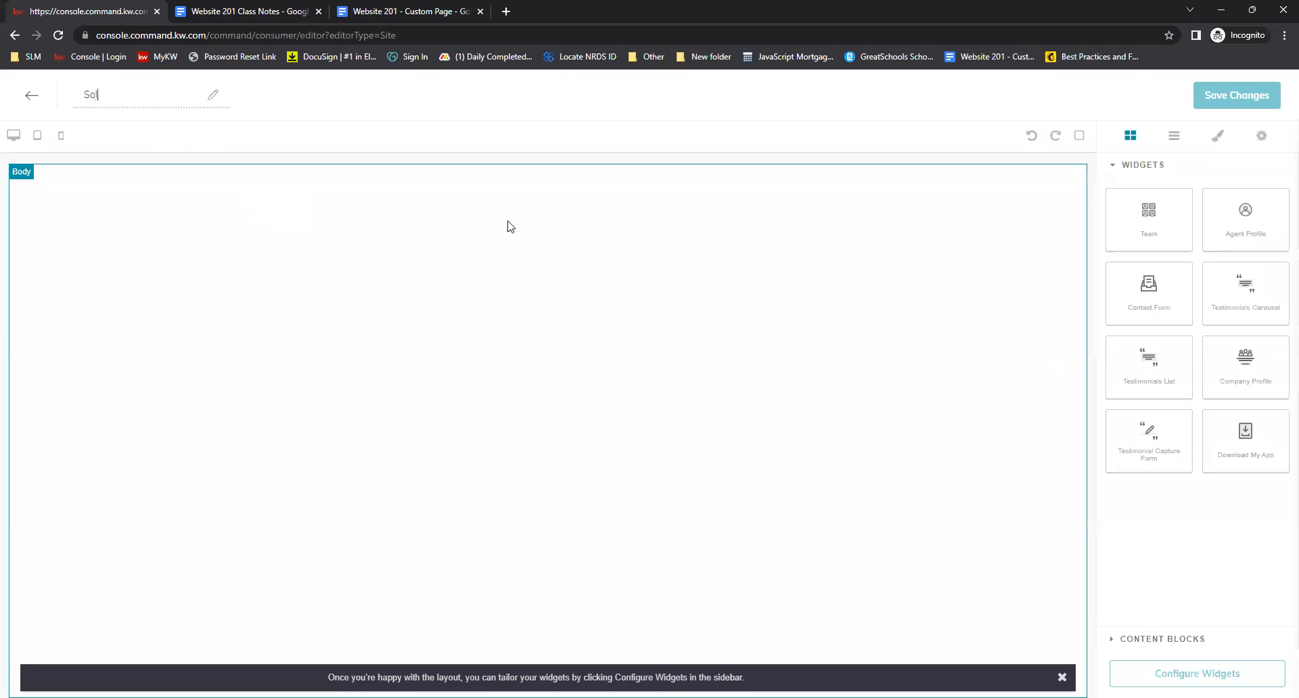
text(d Properties)
Add a Text content block at the top of the page and the Download My App widget below it
click(1188, 640)
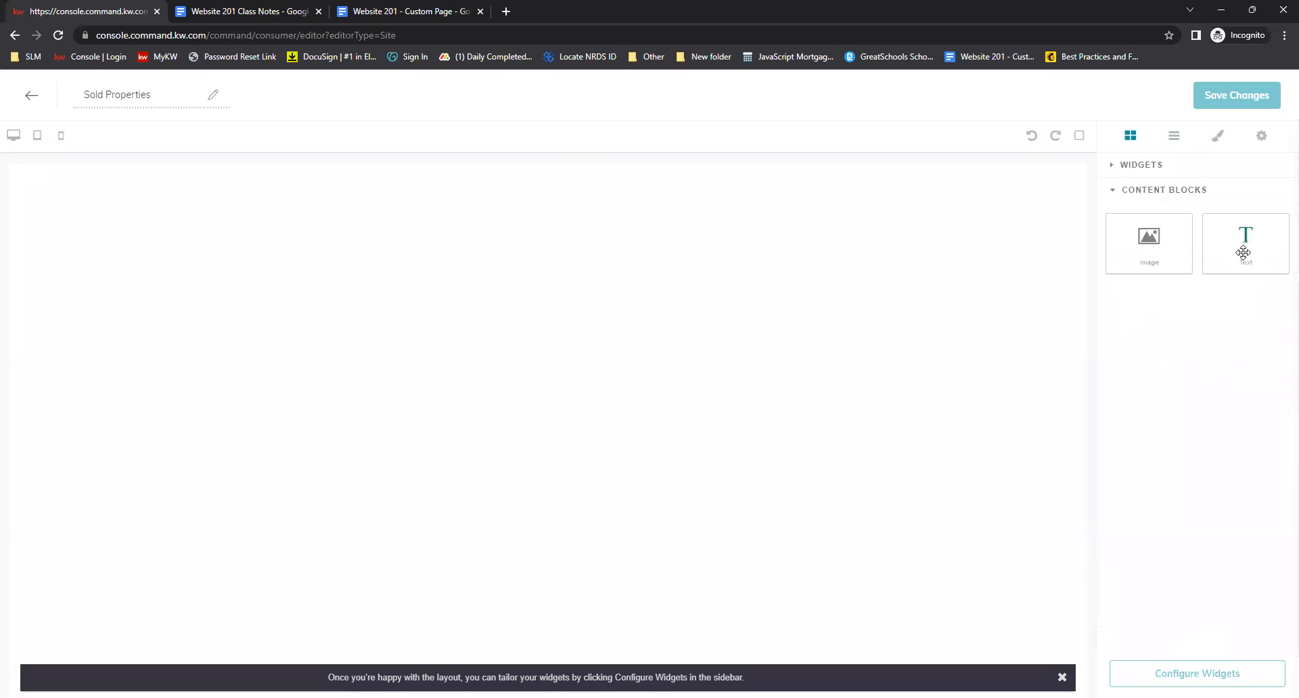
drag(1251, 248, 1006, 218)
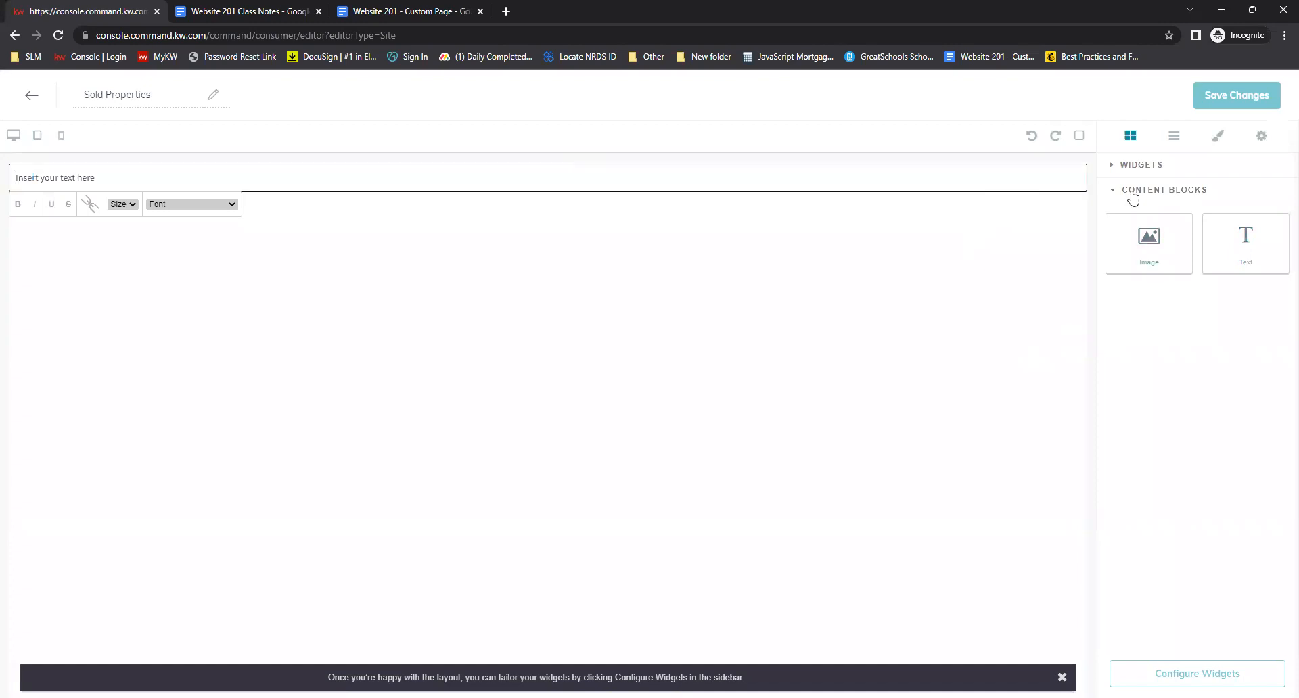
click(1137, 165)
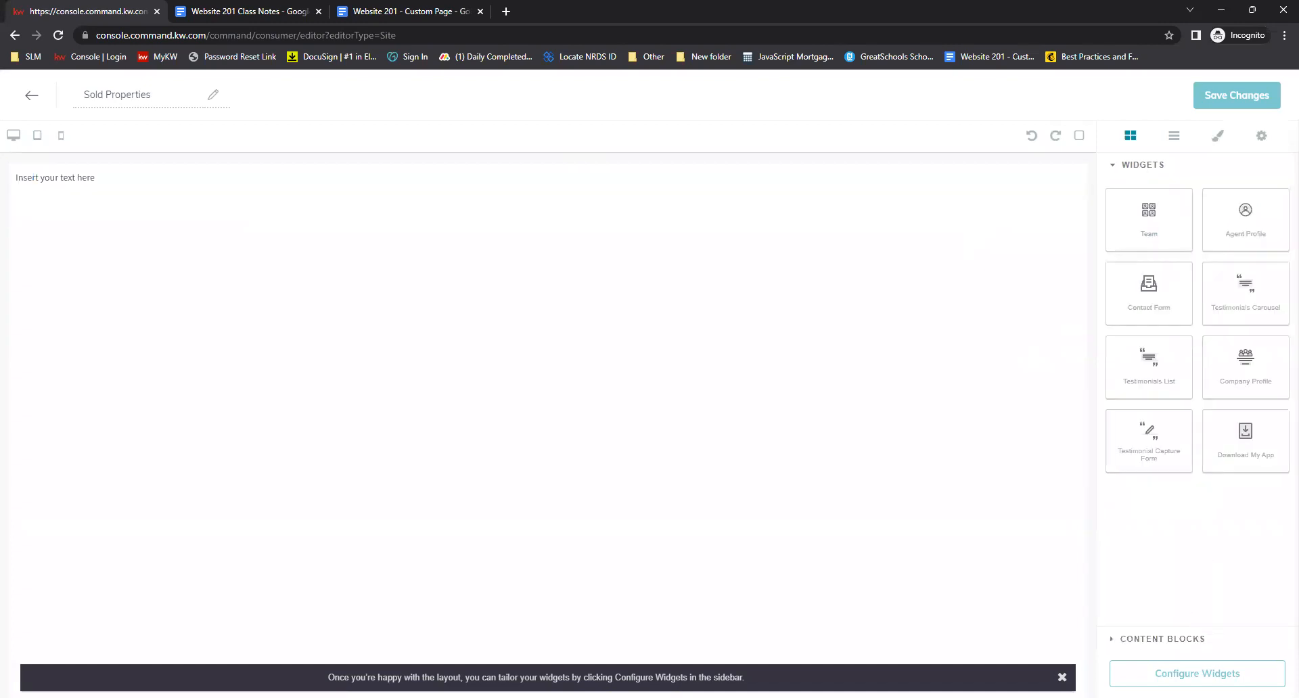
drag(1251, 447, 826, 481)
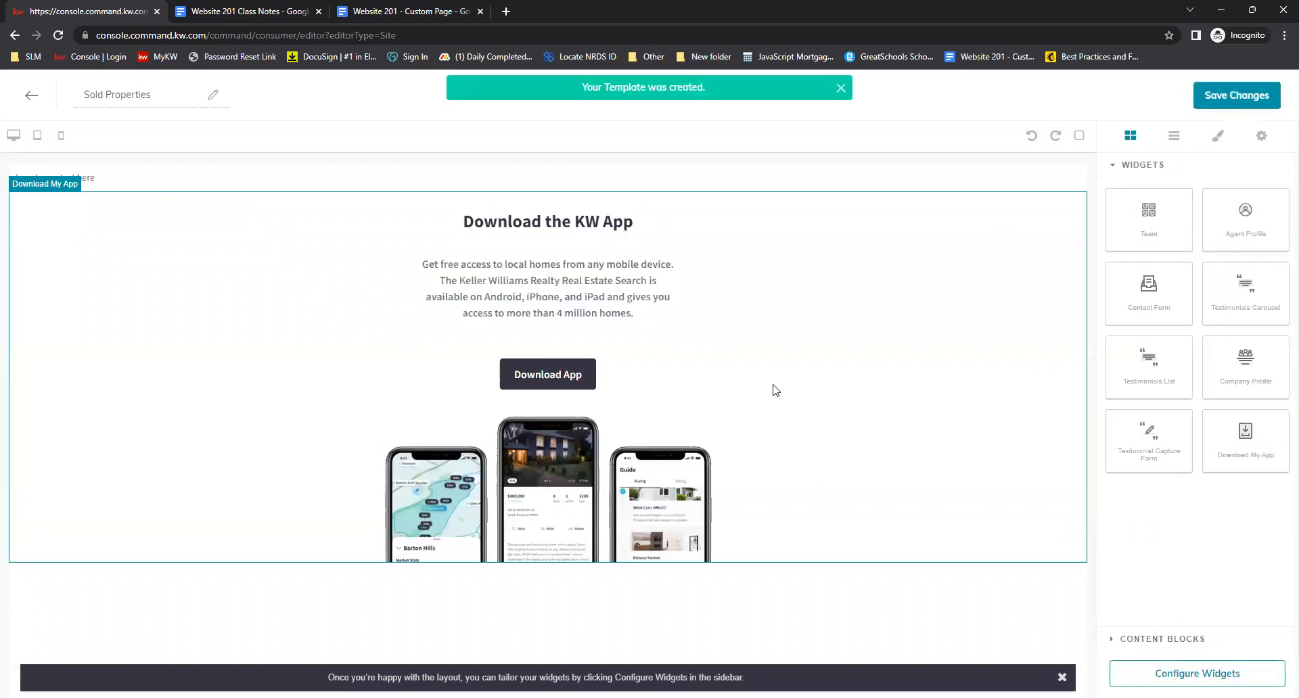
Switch to the Website 201 - Custom Page document and review its SOLD Properties content
click(377, 9)
click(1028, 236)
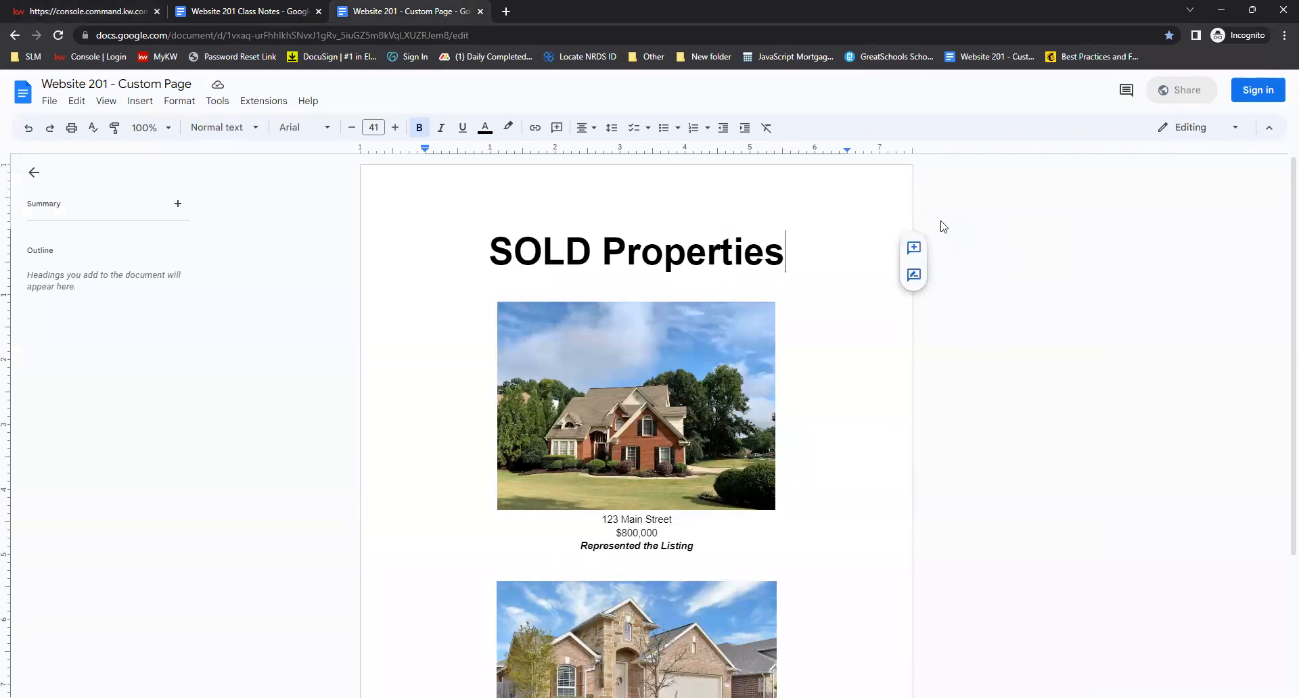
scroll(939, 395, down, 3)
scroll(954, 438, up, 3)
scroll(958, 438, down, 2)
scroll(959, 428, up, 1)
click(615, 308)
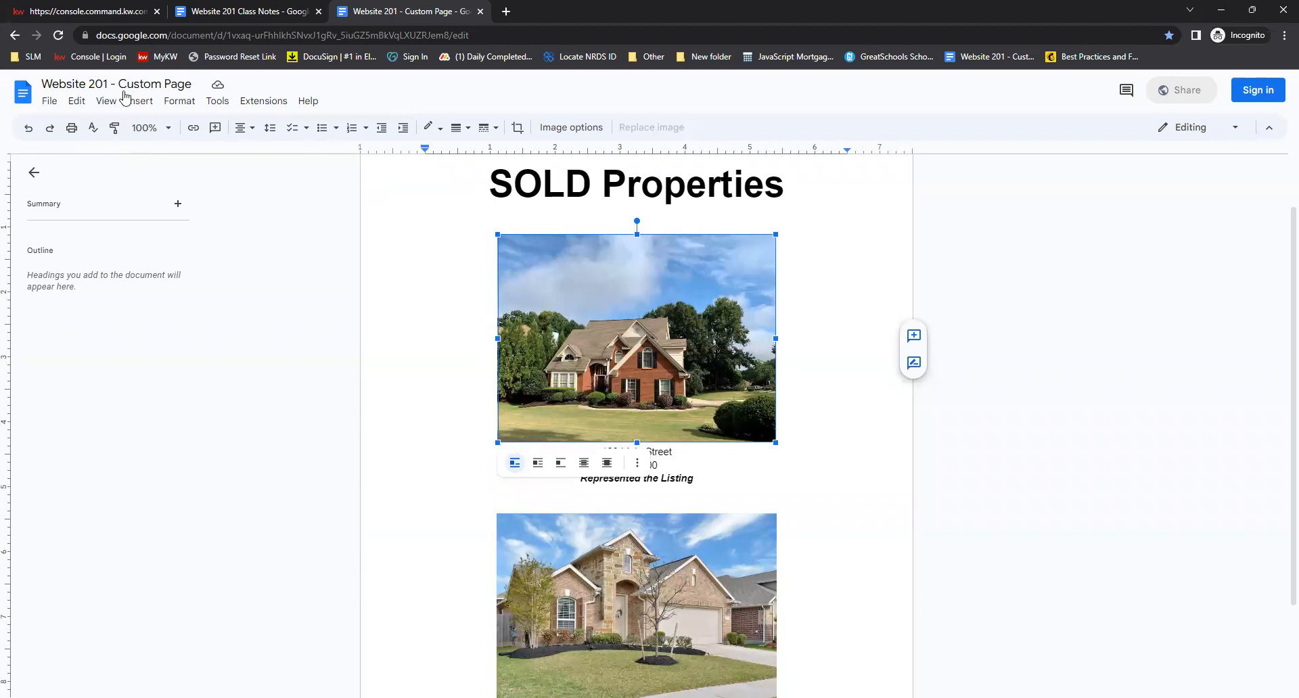
click(140, 106)
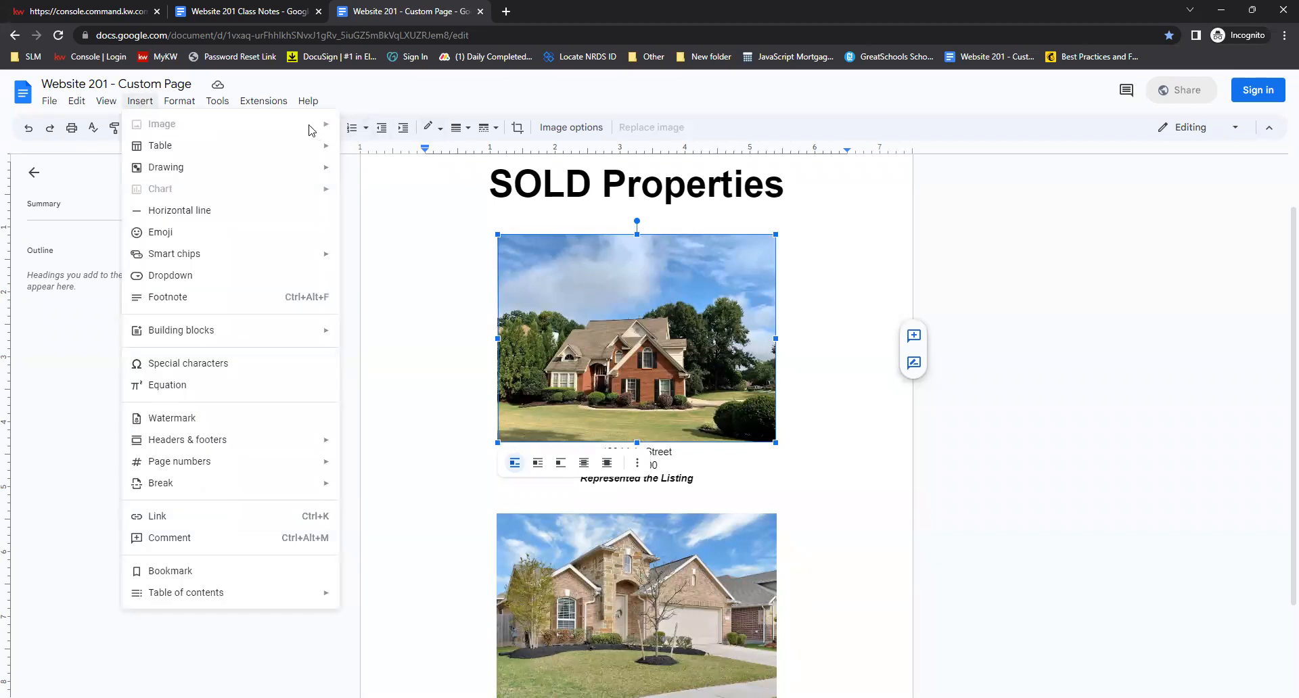
click(422, 94)
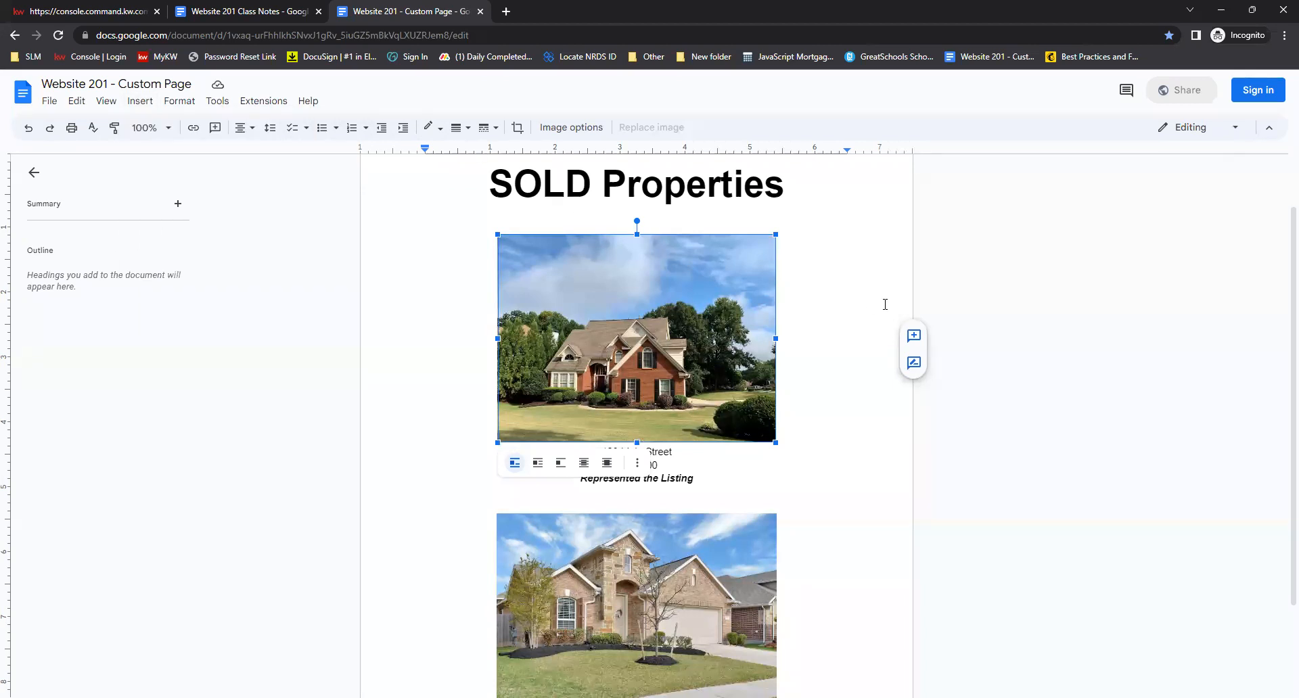
click(853, 302)
click(488, 188)
click(479, 266)
click(489, 184)
click(140, 101)
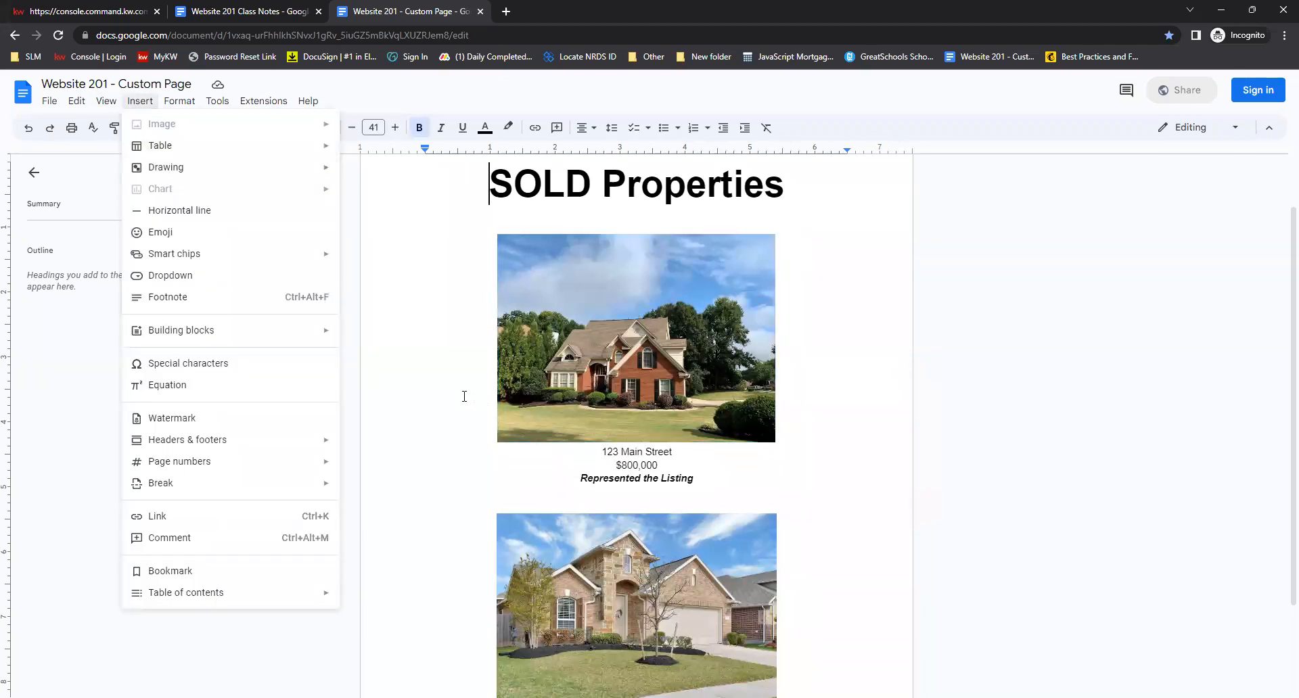
click(431, 384)
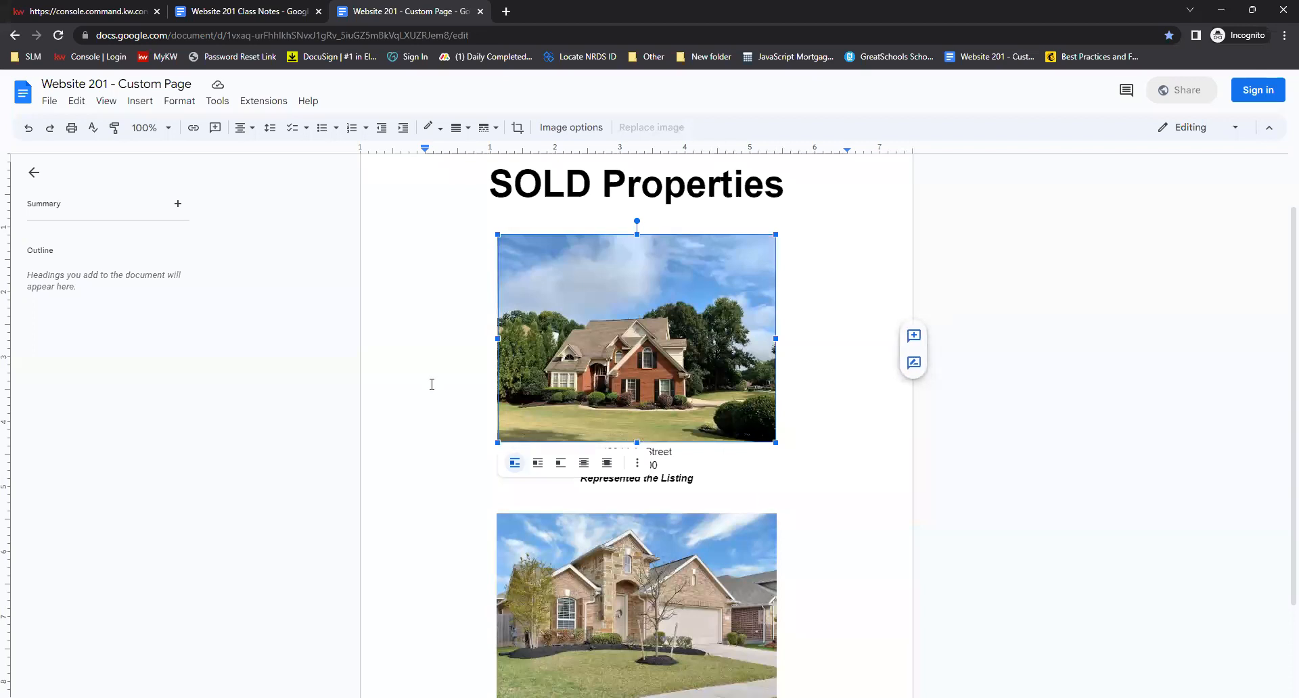
scroll(836, 280, down, 2)
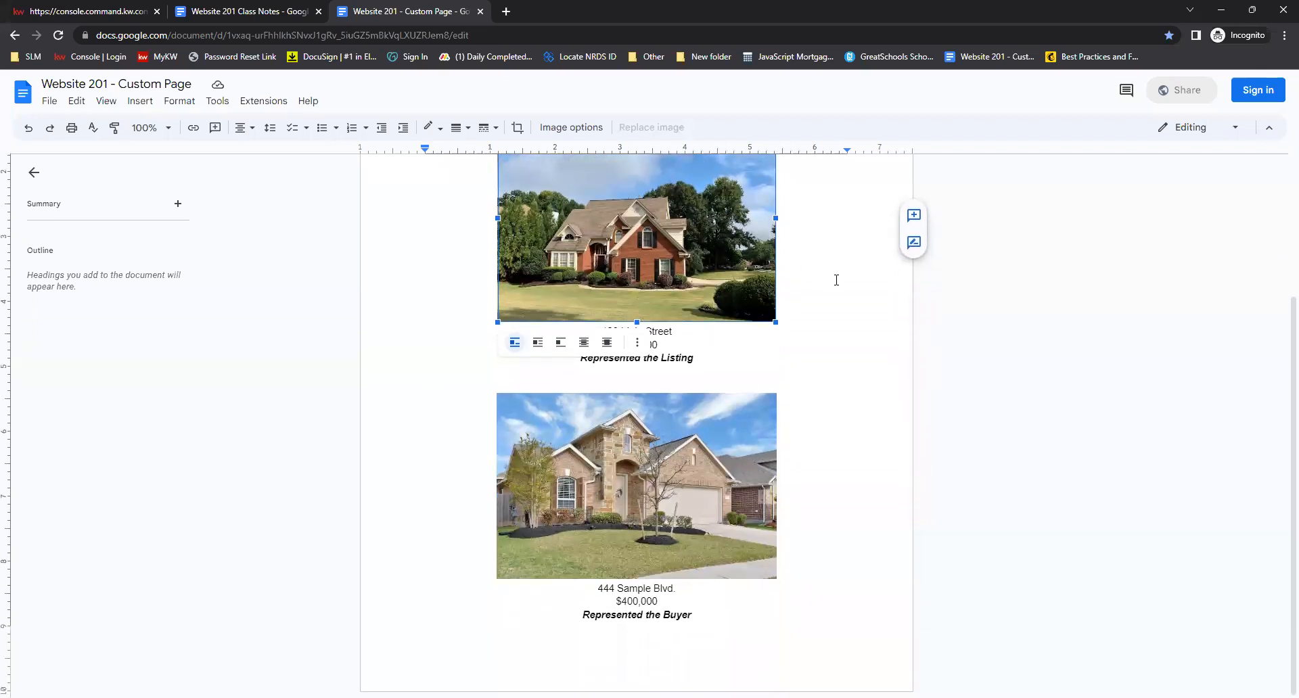
scroll(823, 302, up, 3)
scroll(826, 281, down, 3)
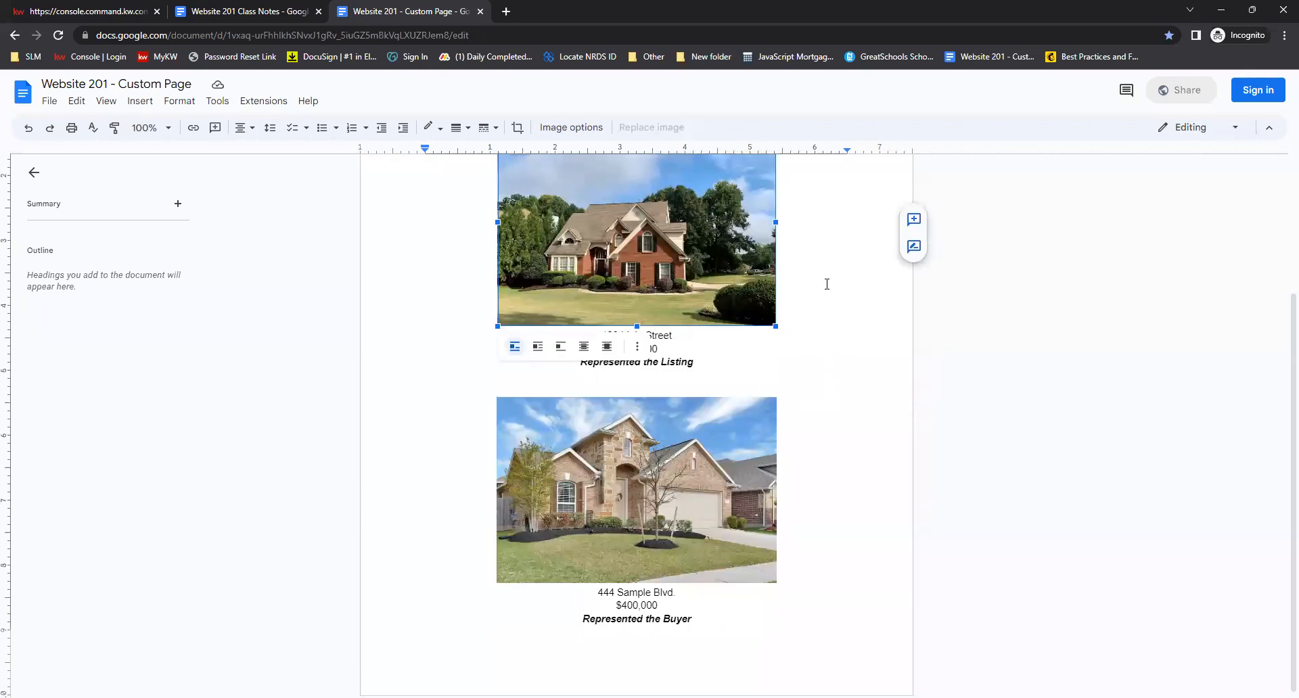
Select the entire SOLD Properties content in the document and copy it
click(705, 620)
drag(705, 620, 482, 204)
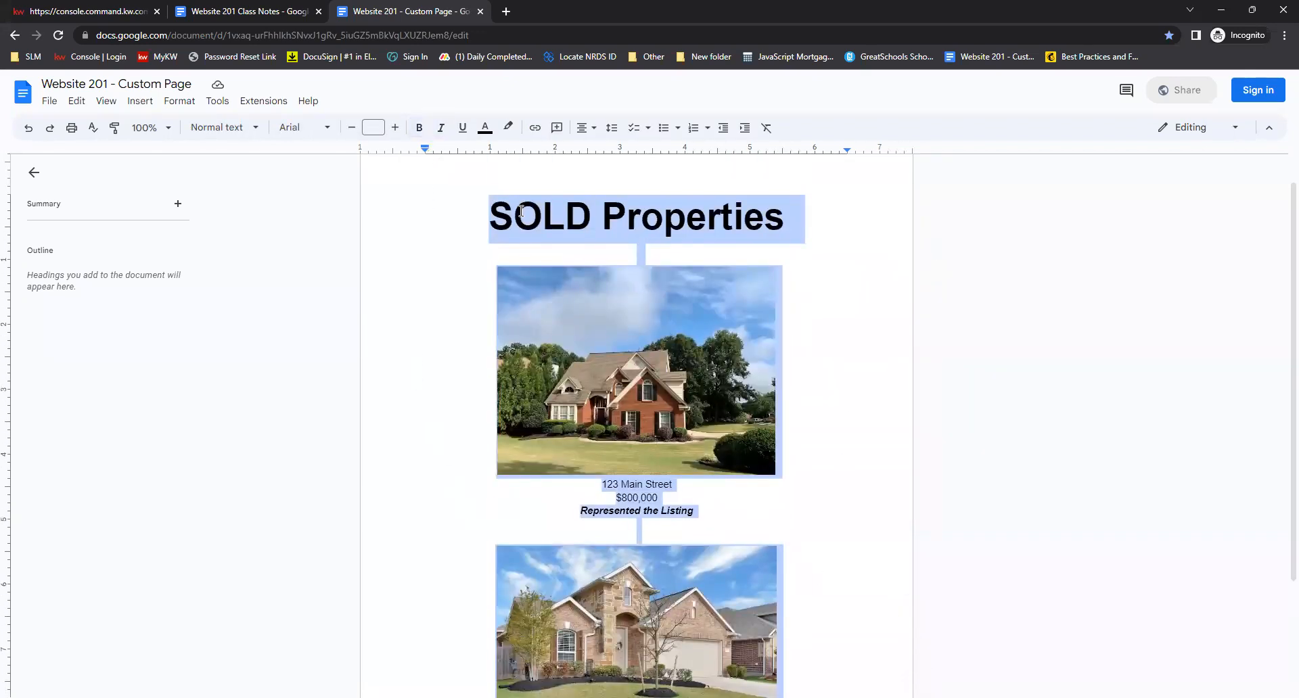
right_click(620, 210)
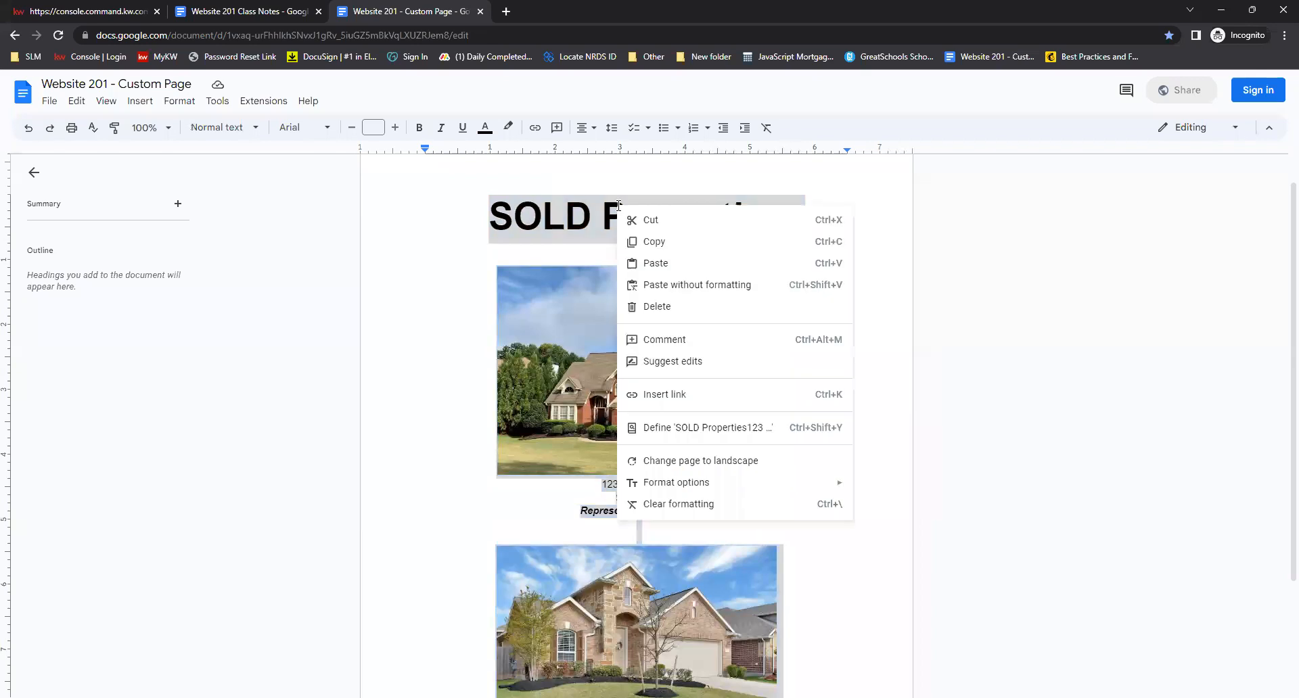
click(640, 242)
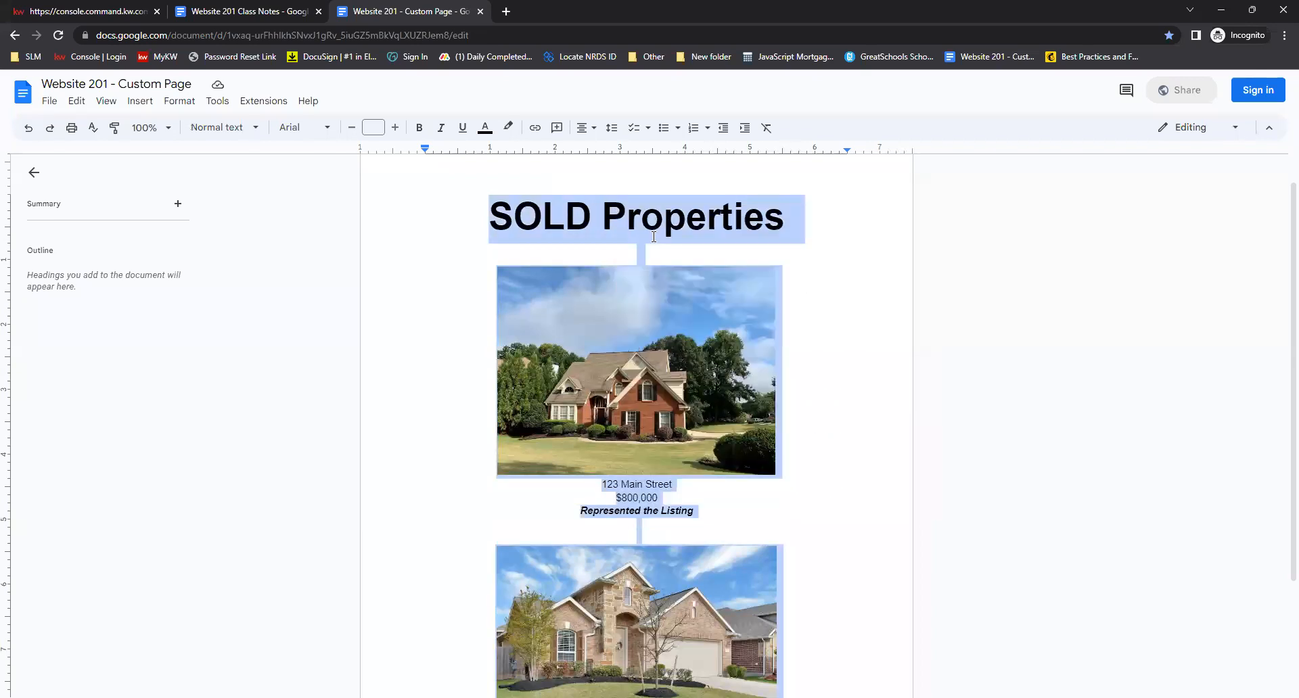
Back in the page editor, replace the text block's placeholder text with the copied SOLD Properties content
click(109, 11)
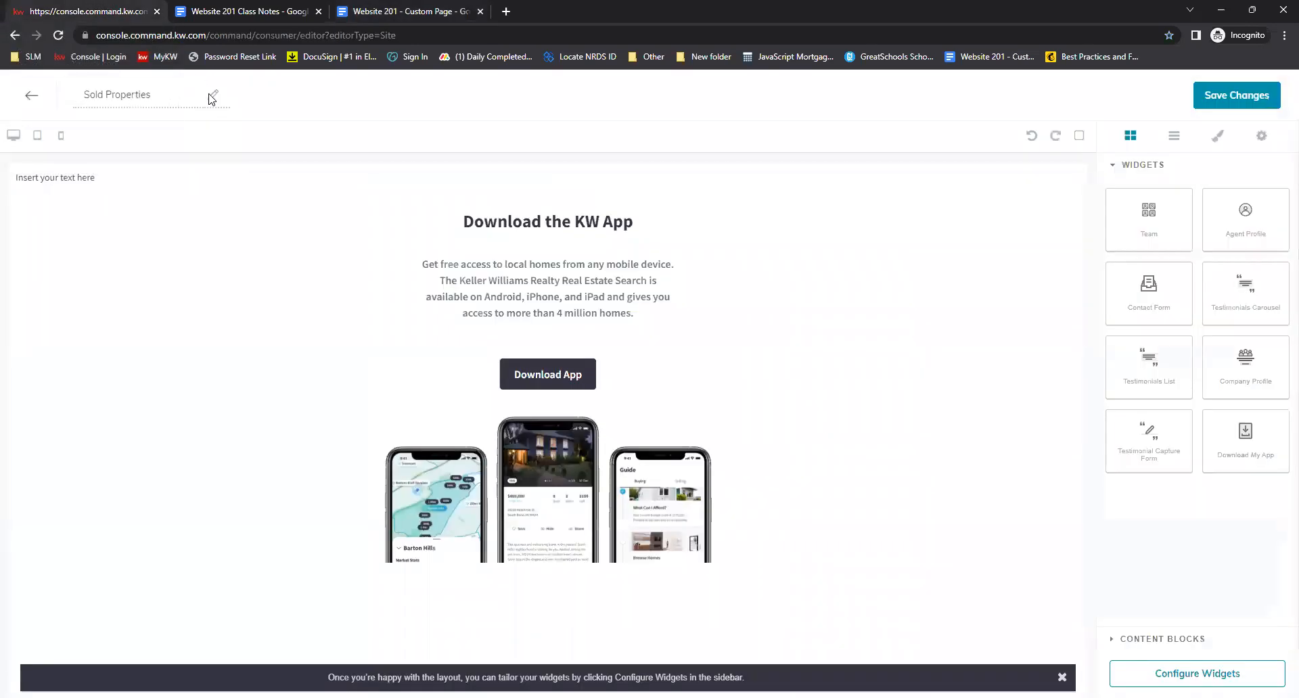
click(141, 182)
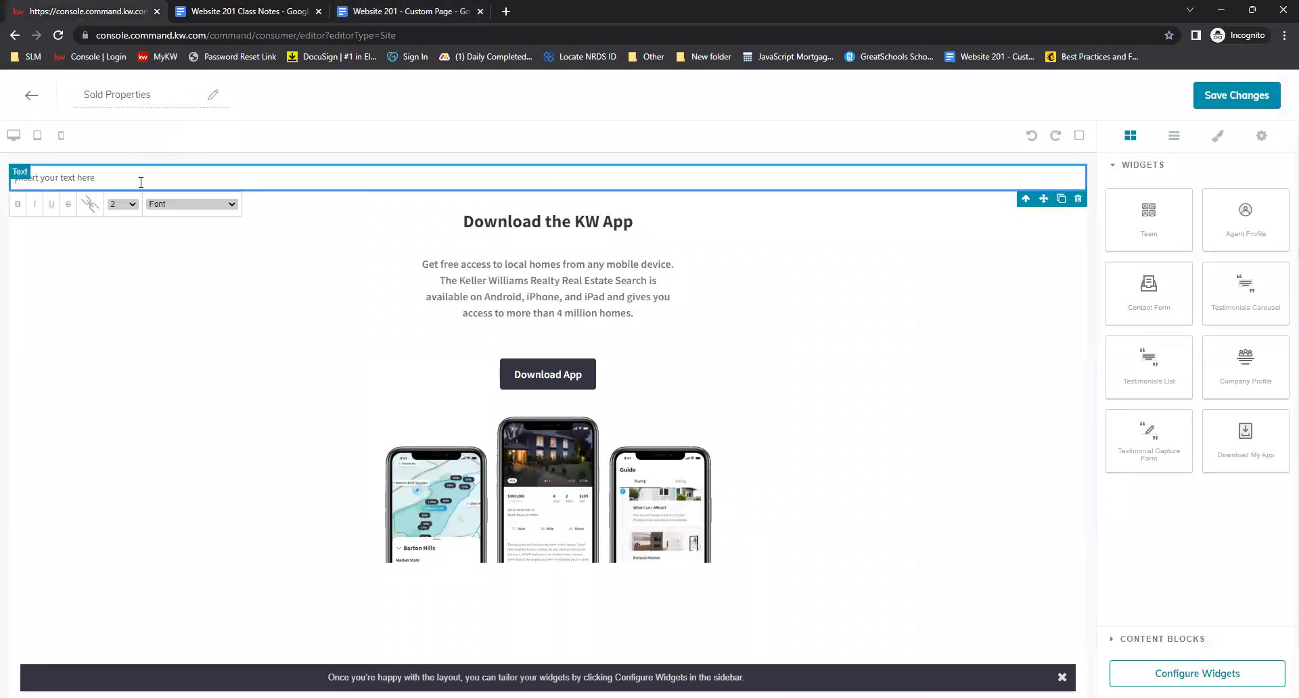
triple_click(137, 179)
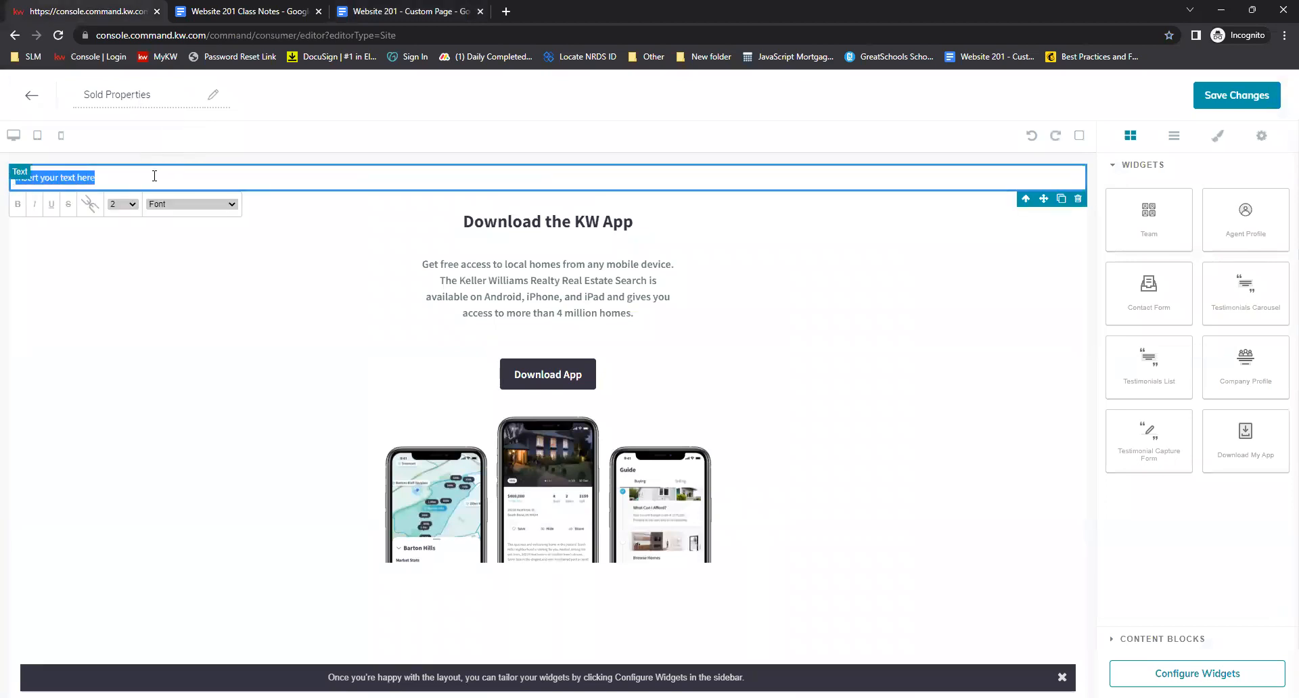
key(BackSpace)
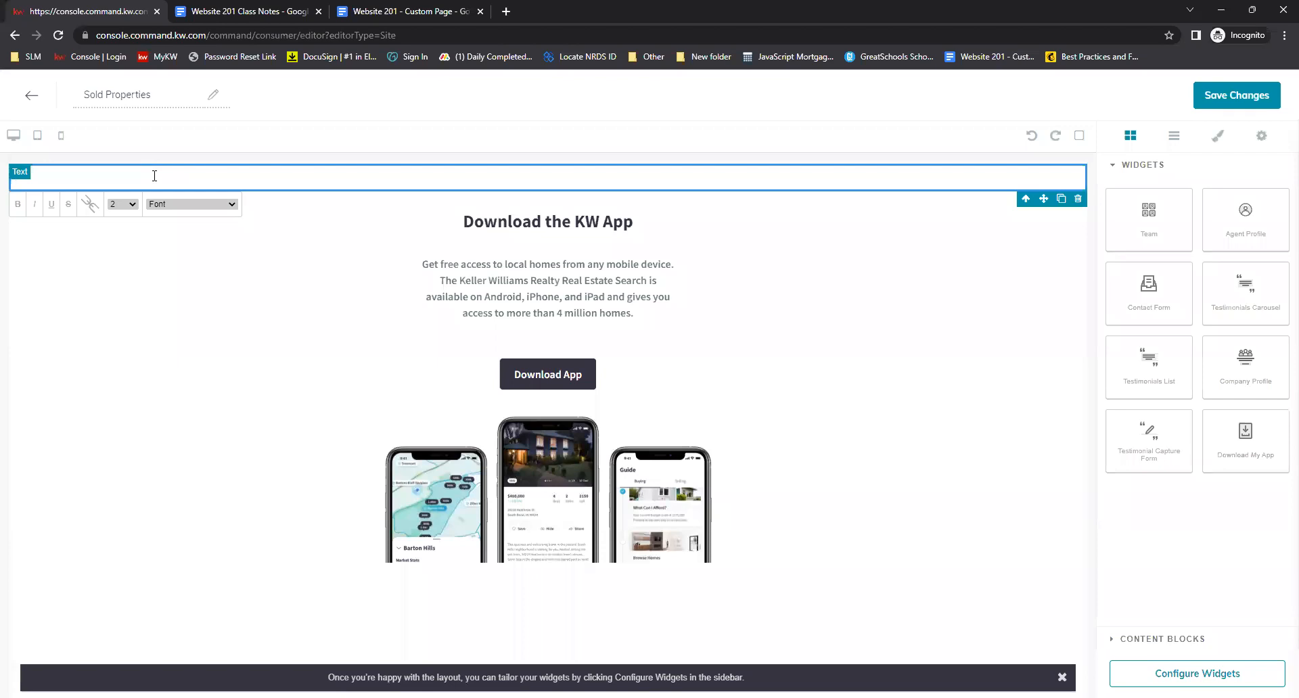
right_click(154, 176)
click(192, 278)
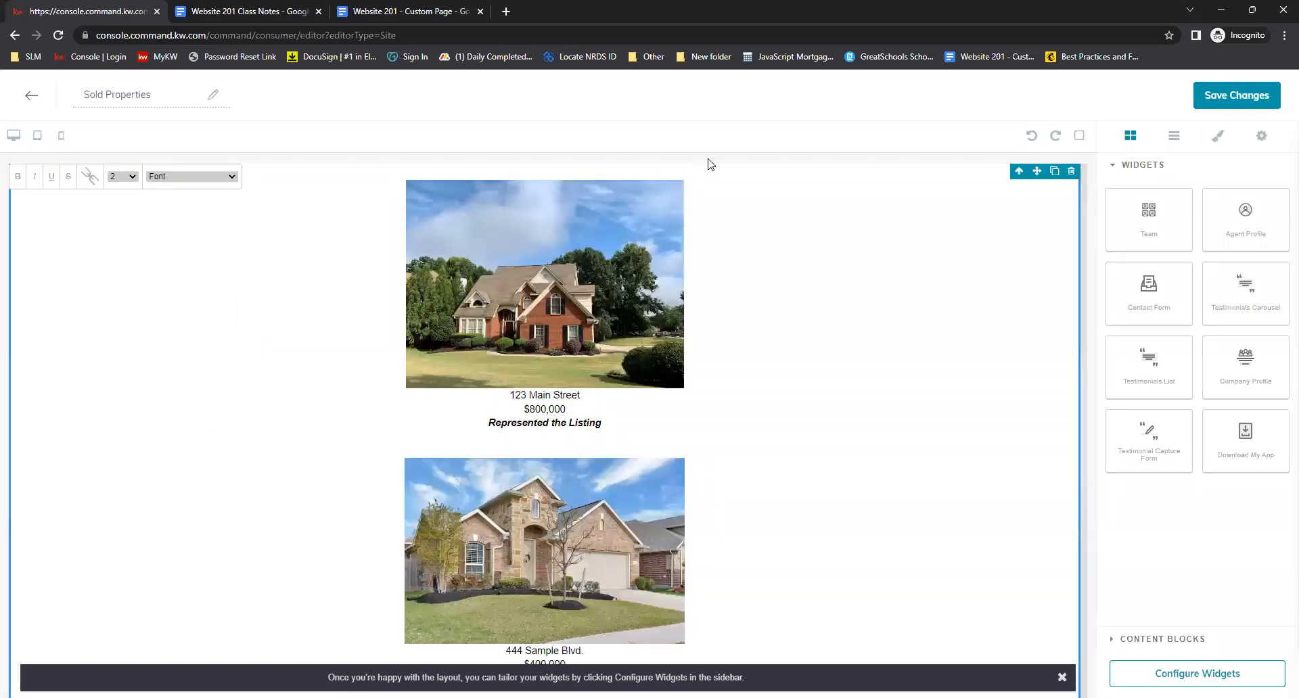
scroll(769, 331, up, 1)
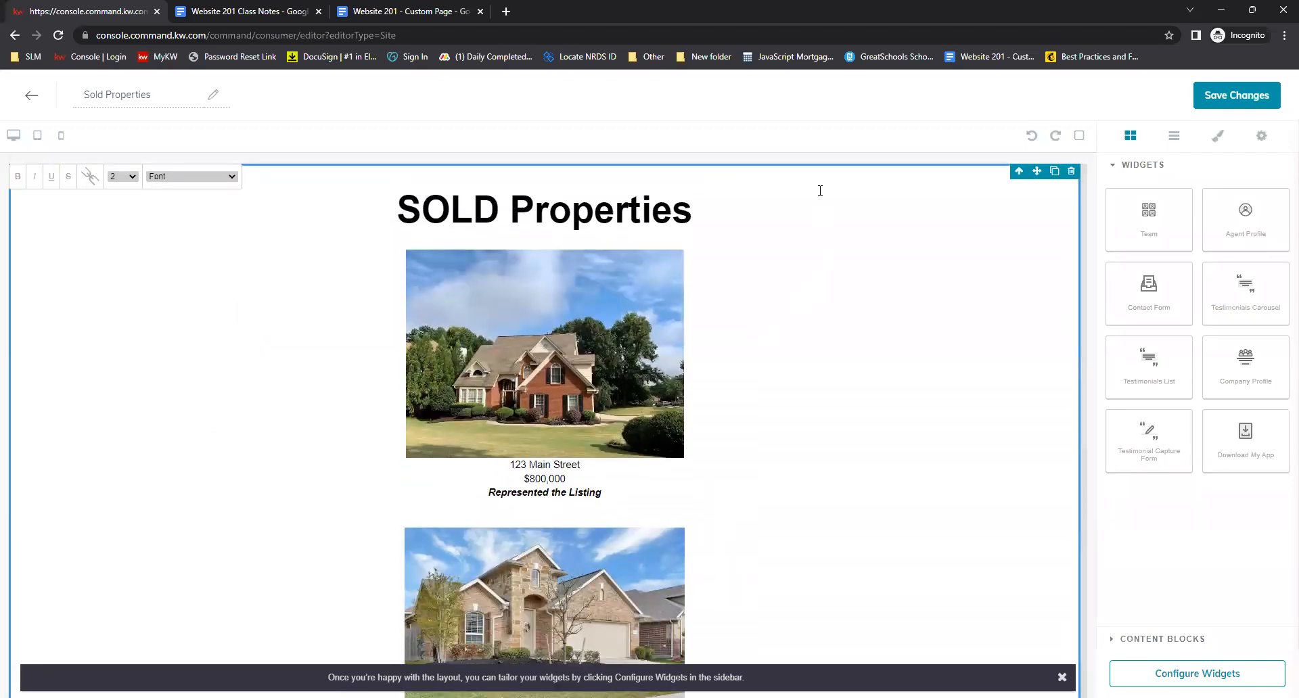
scroll(845, 168, down, 1)
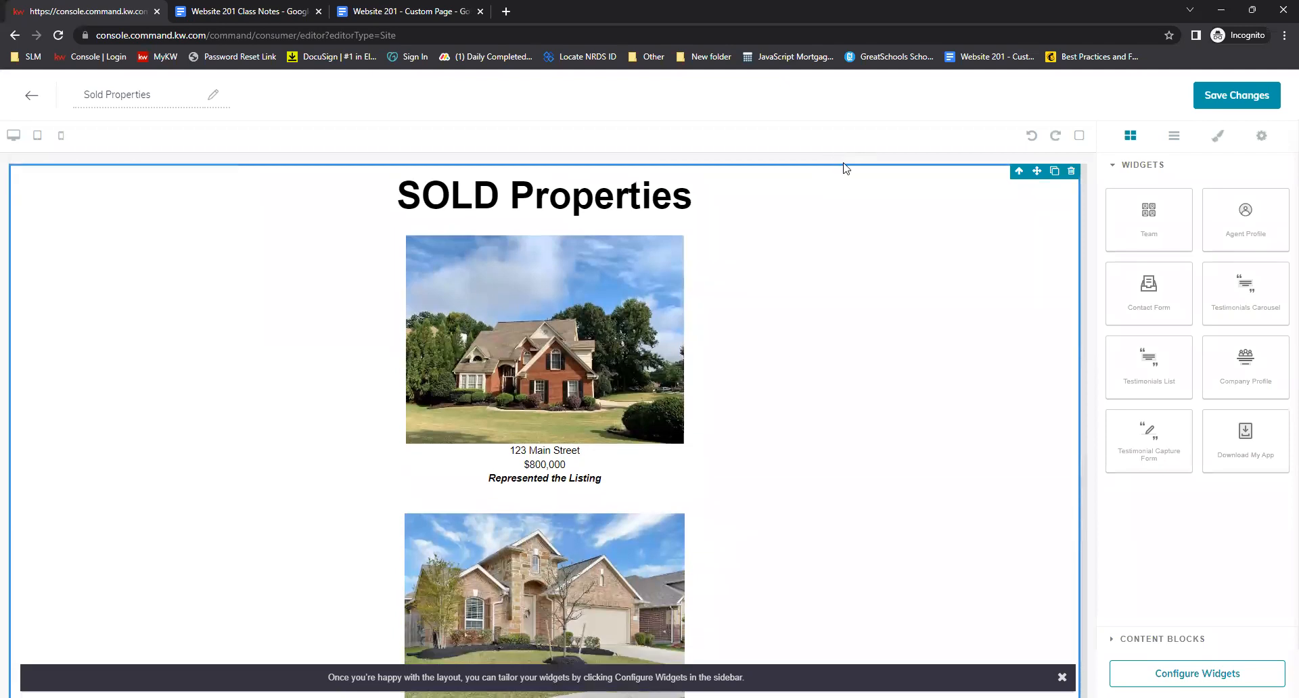
Compare the pasted SOLD Properties content in the editor against the source document
click(426, 10)
click(445, 291)
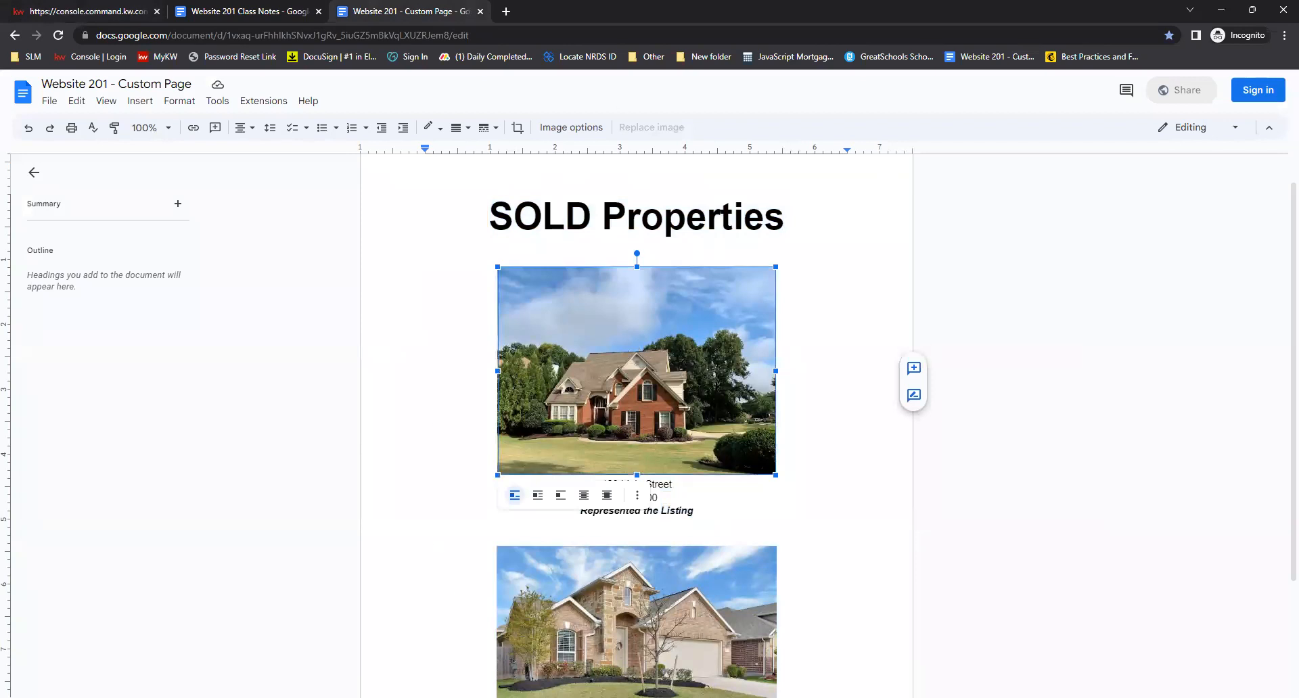
scroll(748, 341, down, 3)
click(884, 421)
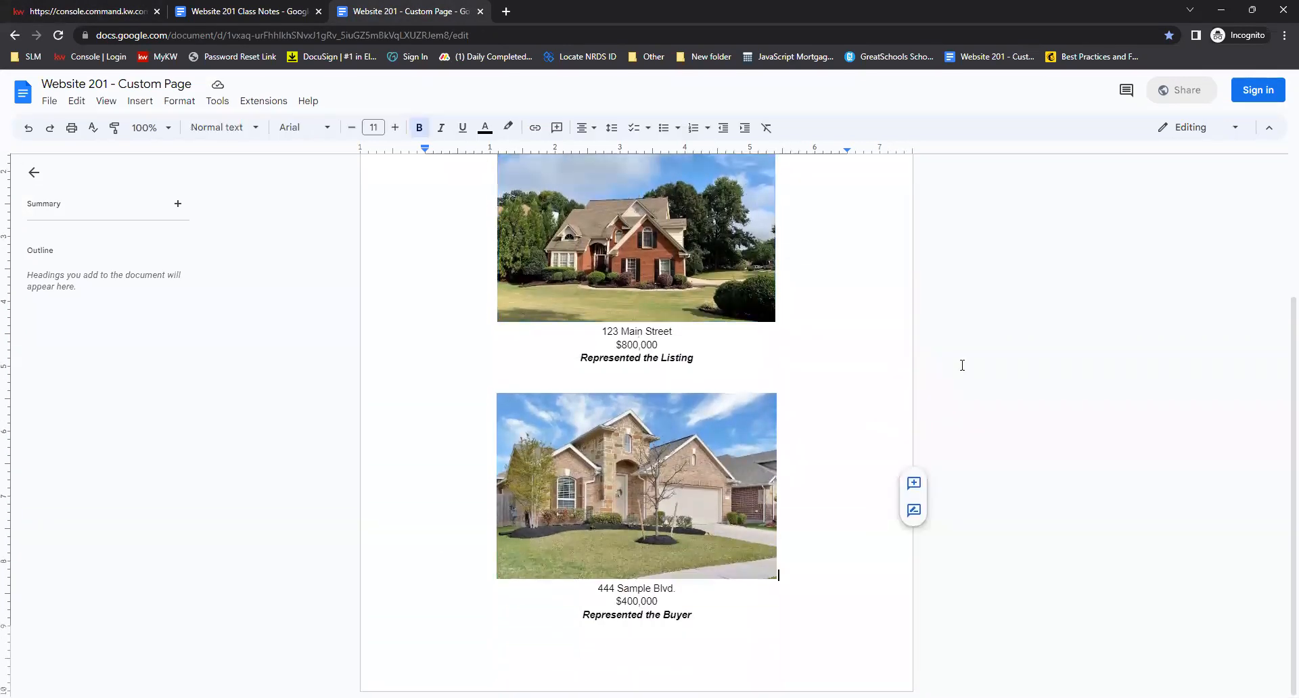
click(95, 11)
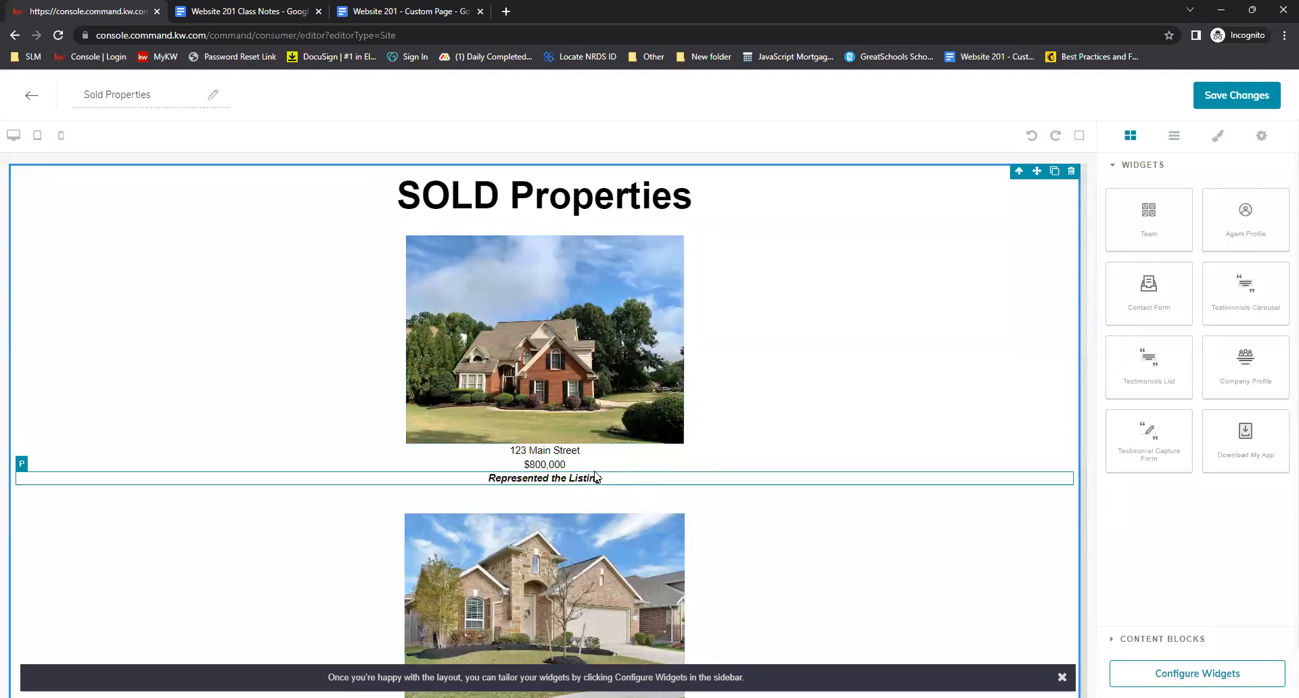
scroll(979, 351, down, 7)
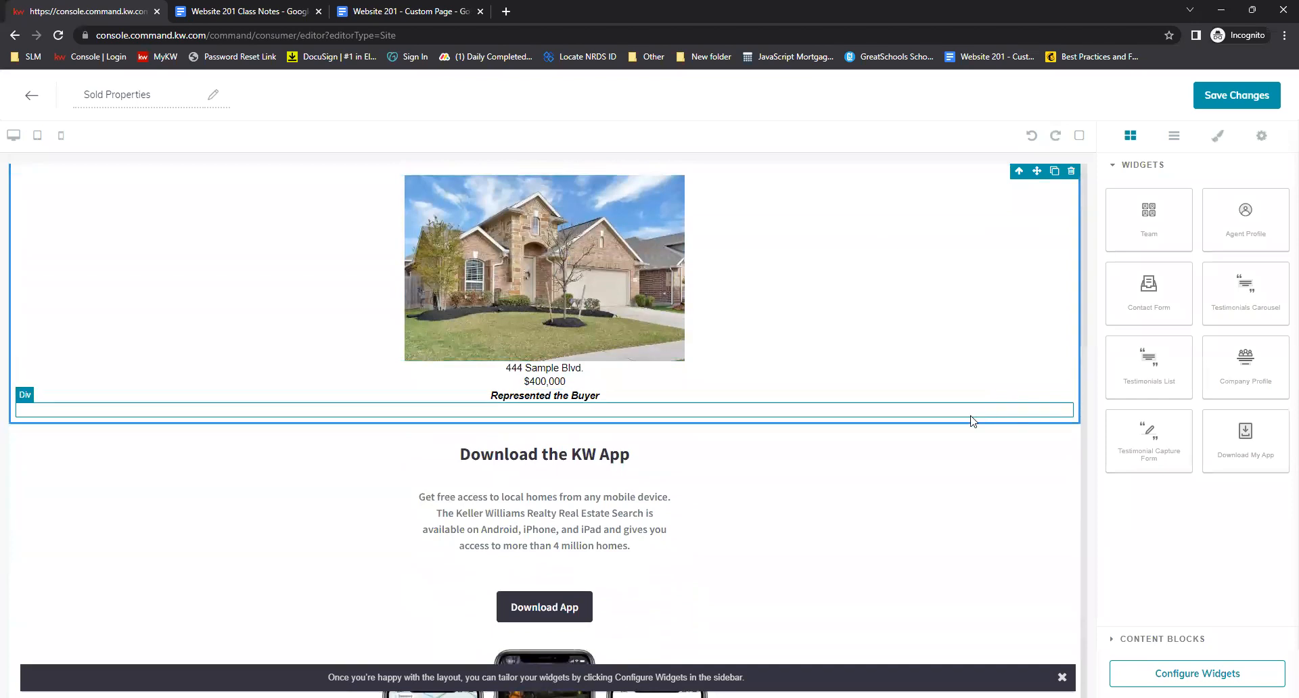
scroll(965, 443, up, 8)
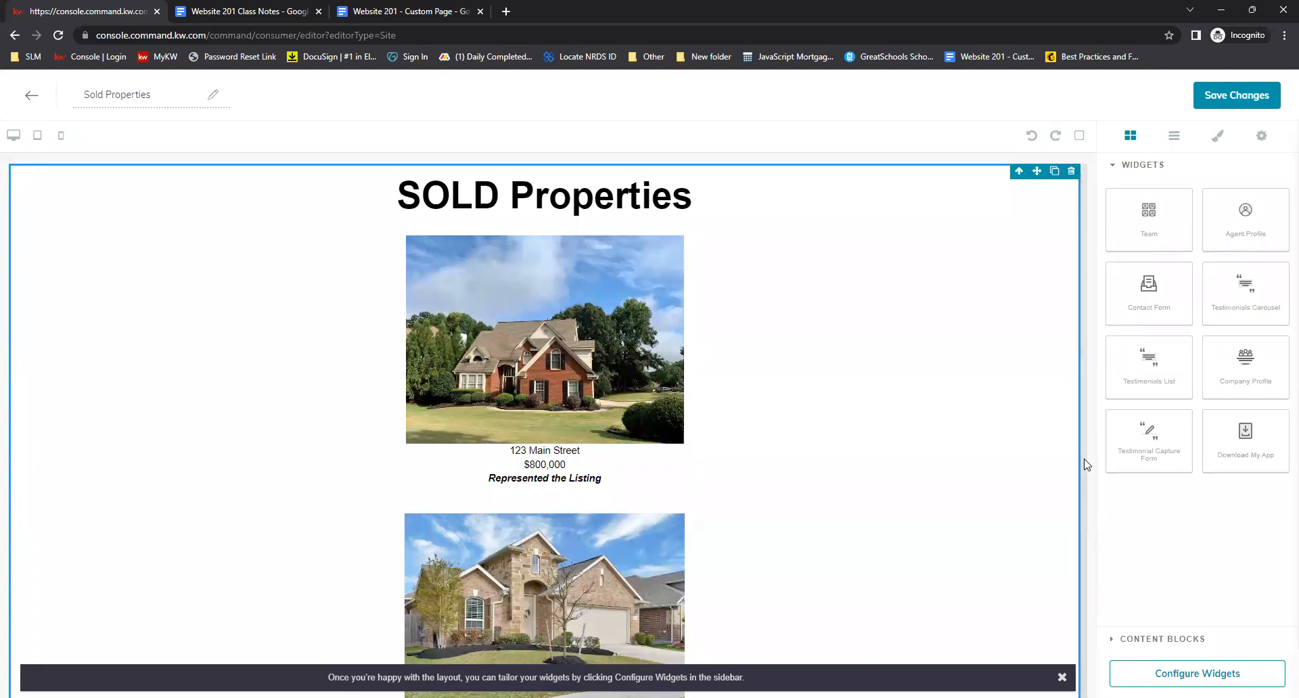
scroll(1018, 409, down, 7)
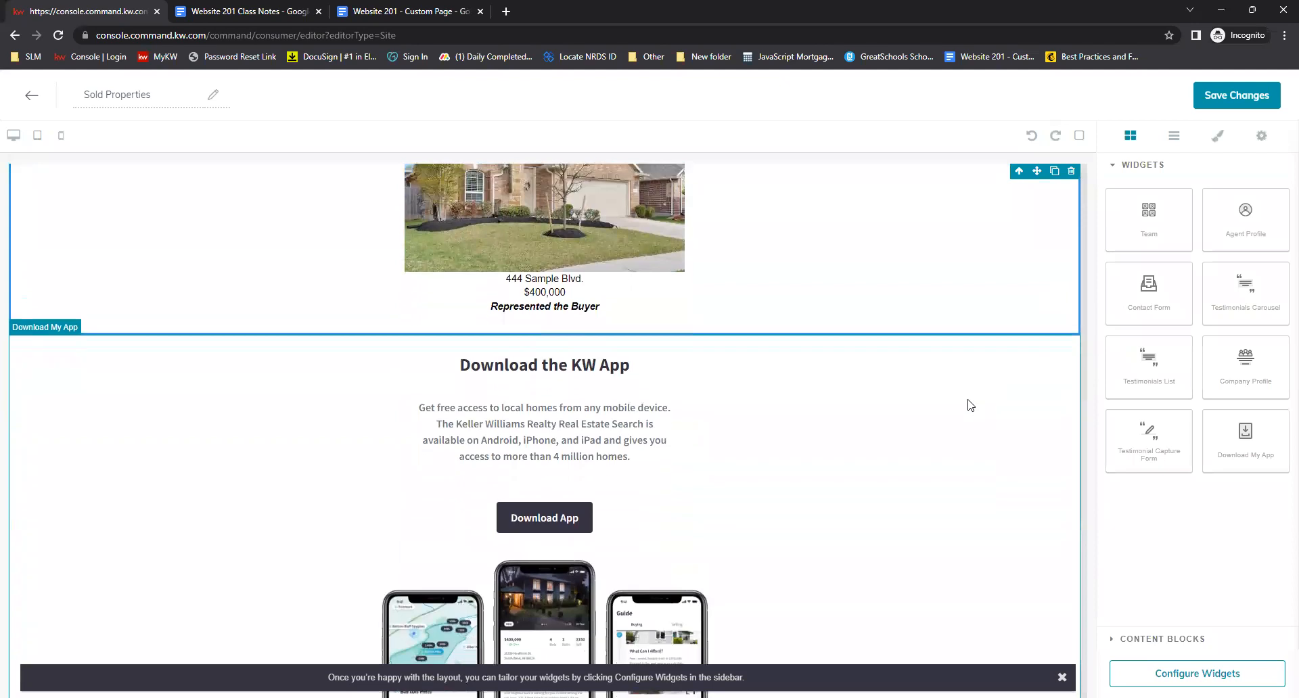
scroll(970, 406, up, 7)
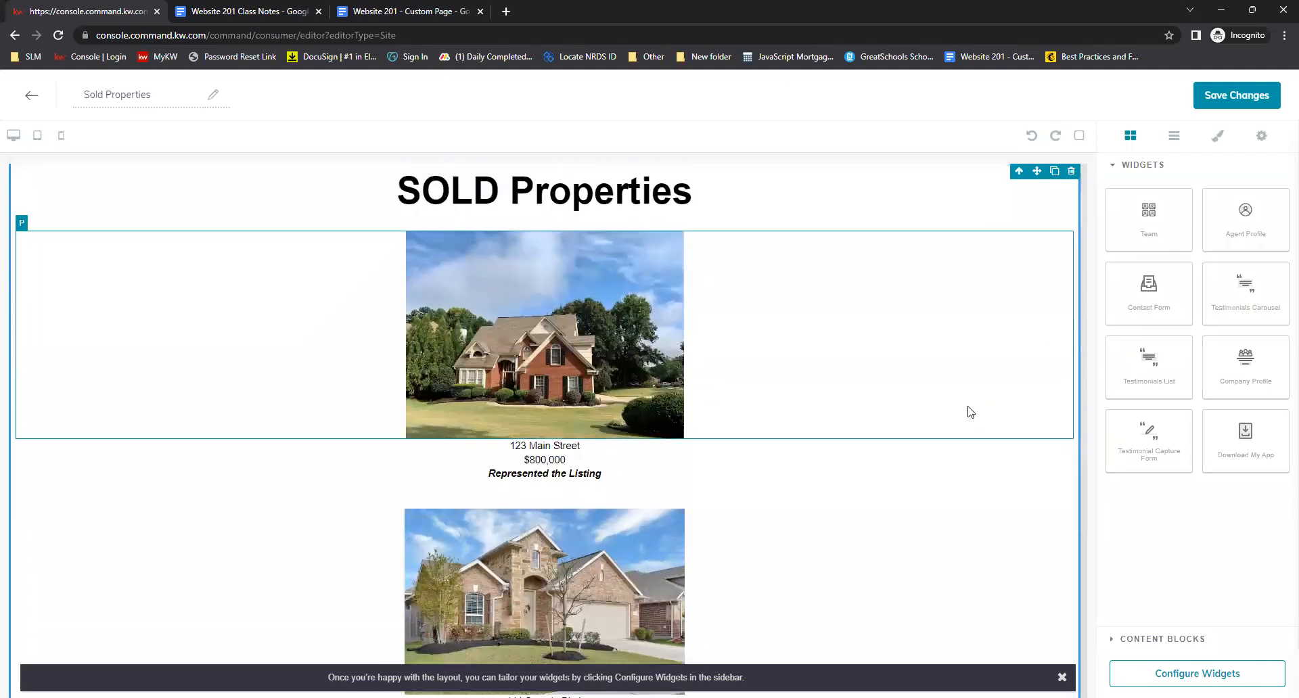
Save the Sold Properties page and continue to site and app settings to publish it
click(1226, 93)
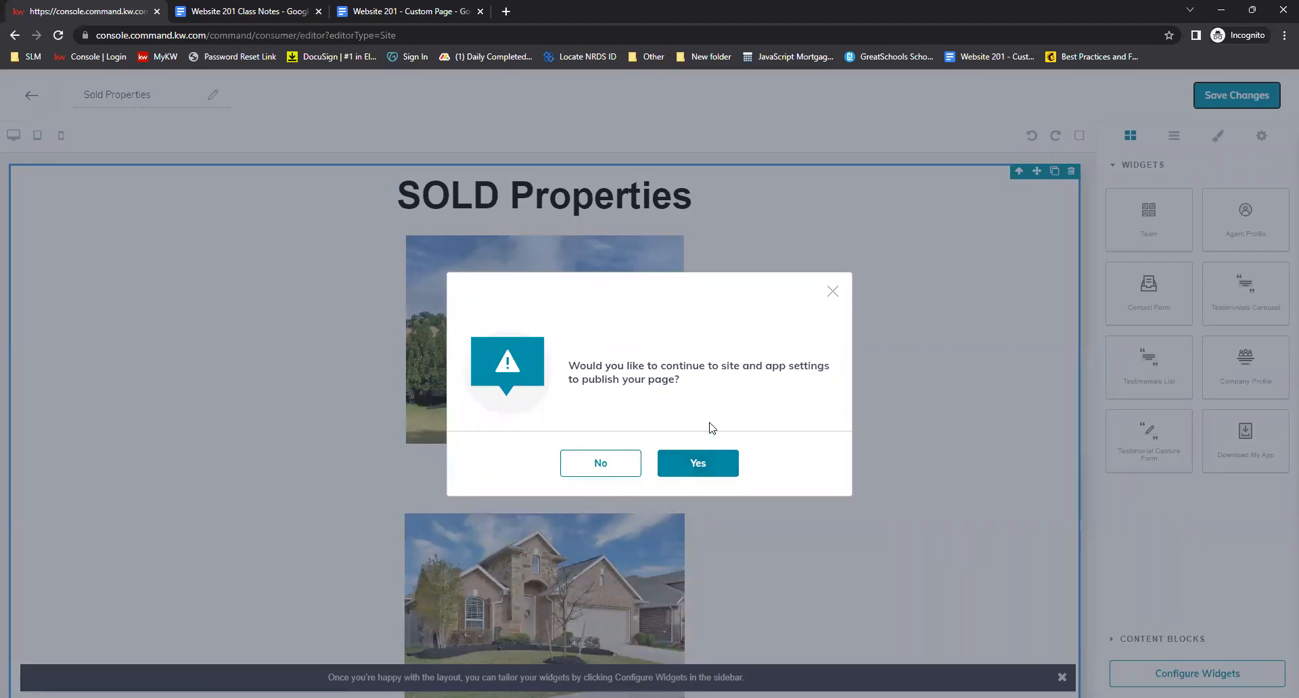
click(702, 465)
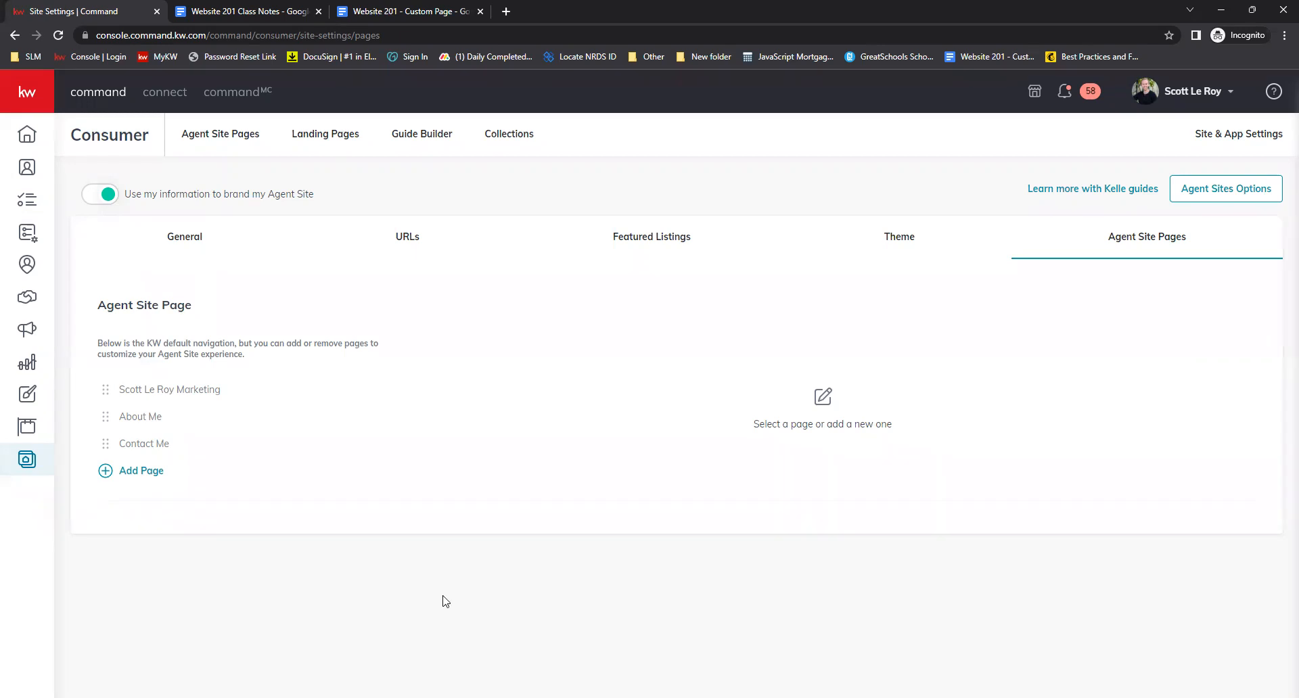
Return to the Consumer agent site pages list and open Site & App Settings
click(18, 470)
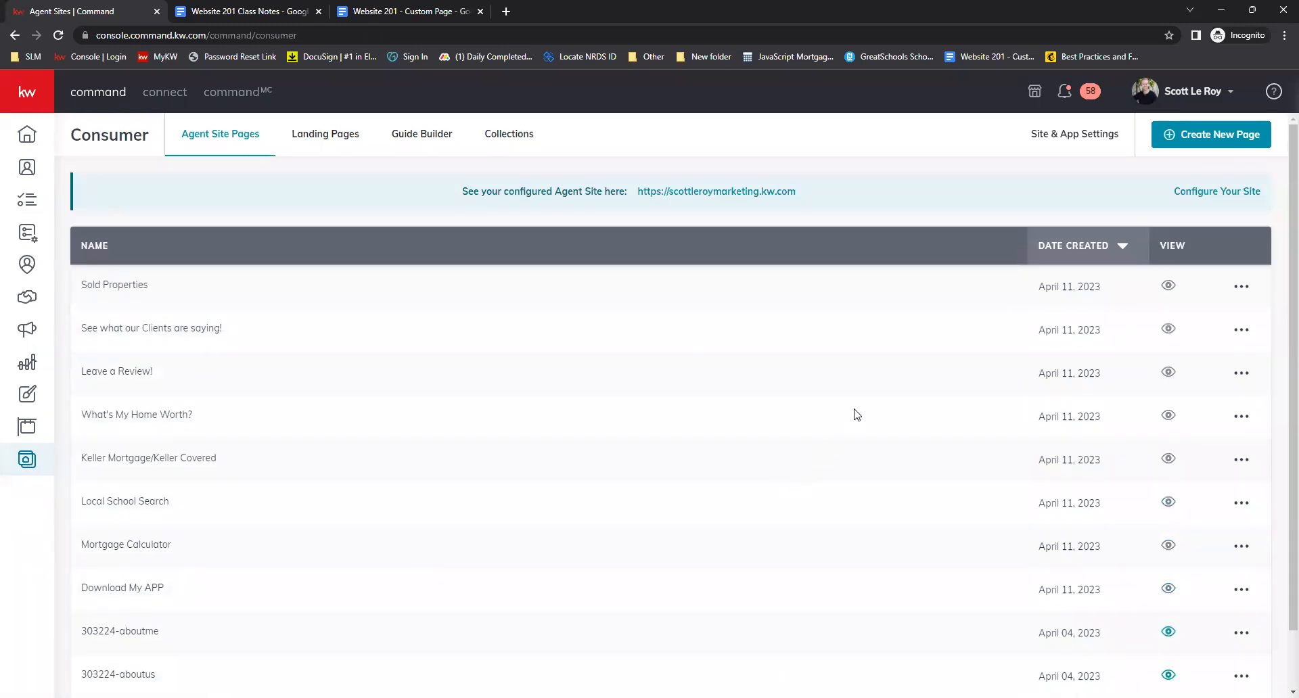
click(1076, 140)
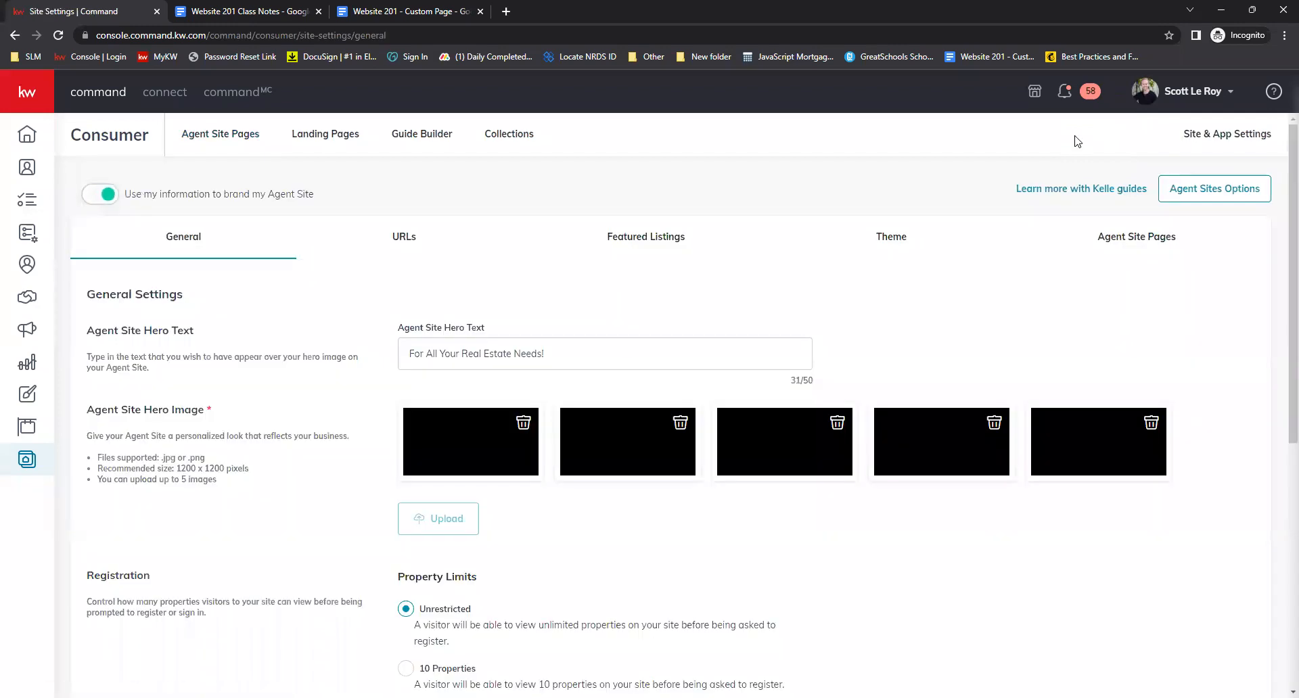
Add the existing Download My APP page to the agent site's navigation pages
click(1141, 252)
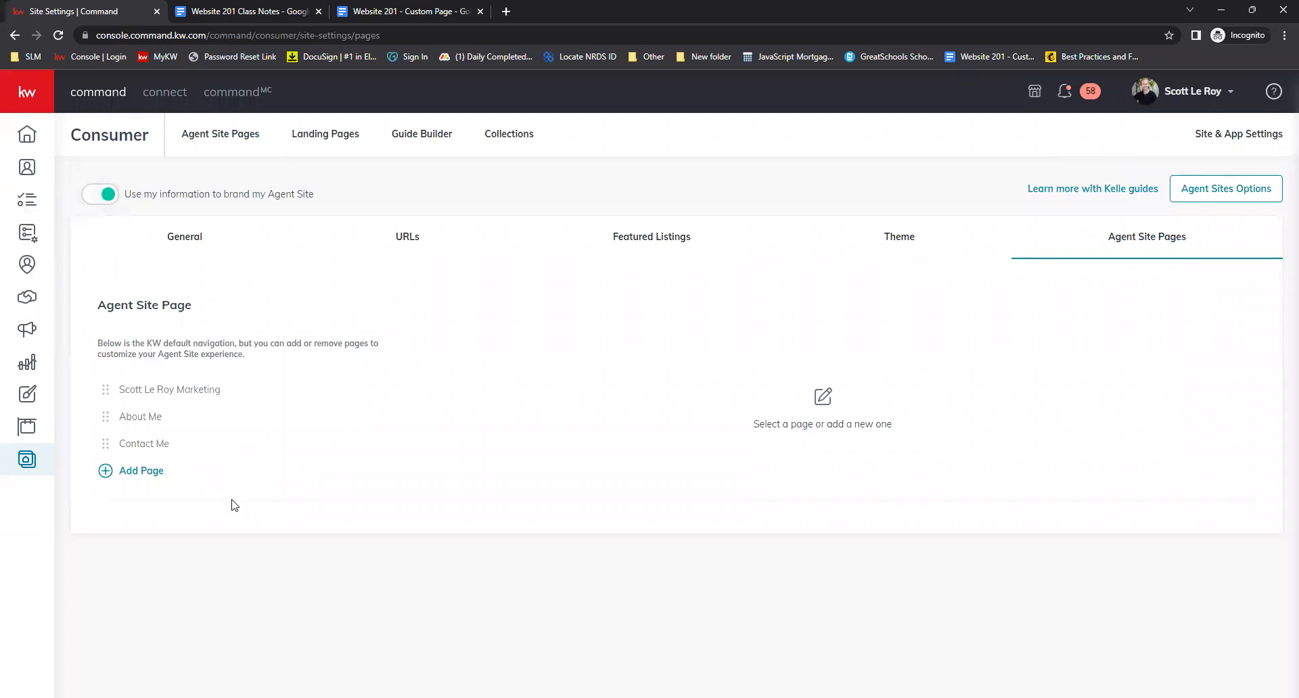
click(140, 476)
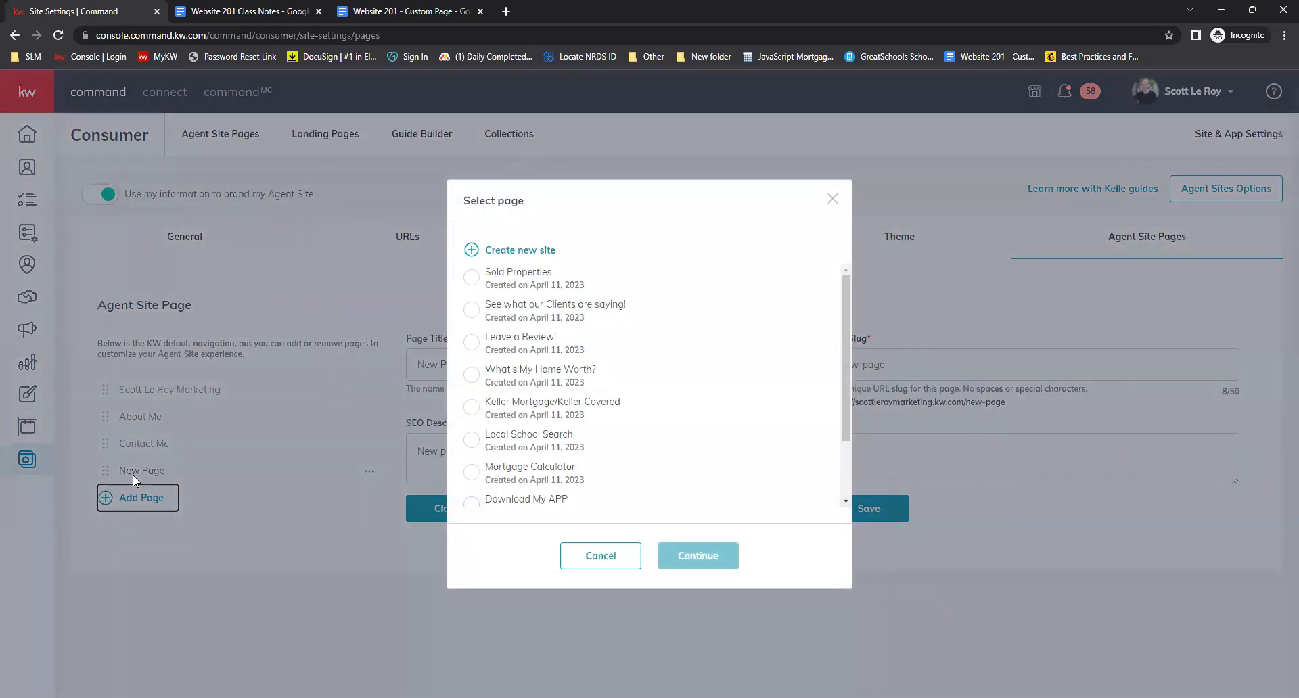
scroll(641, 374, down, 1)
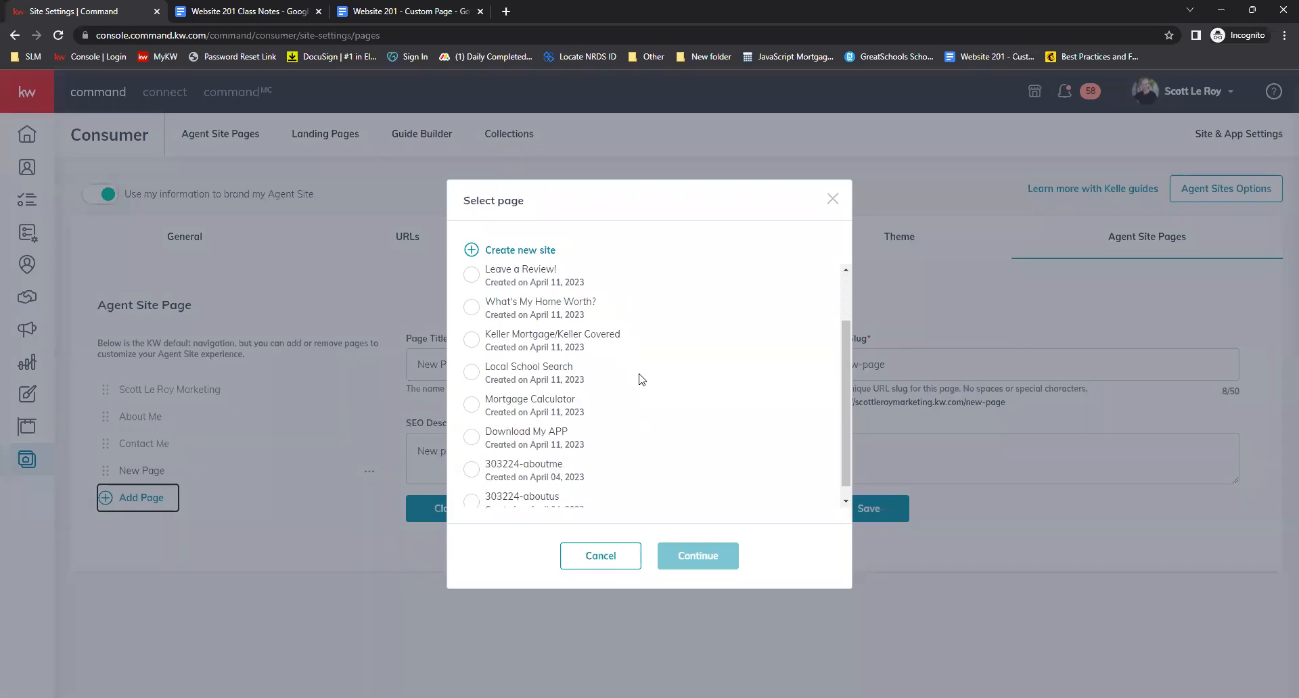
scroll(641, 373, down, 1)
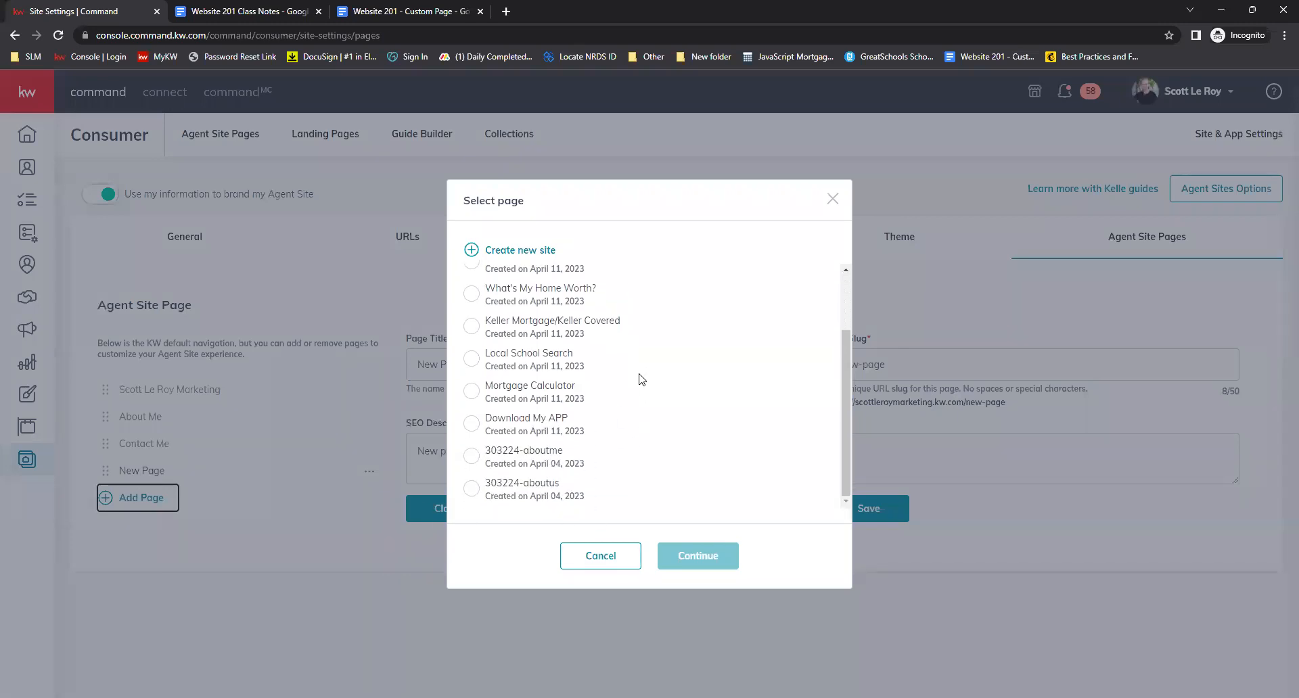
click(471, 424)
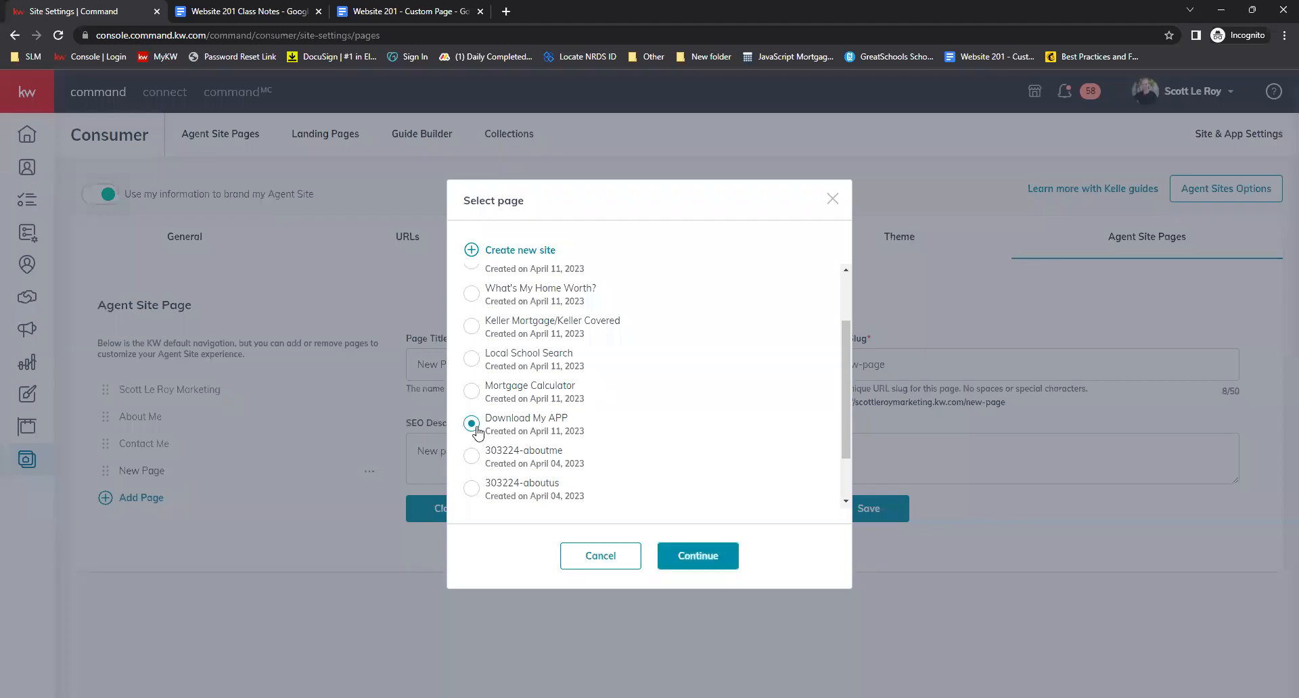
click(703, 565)
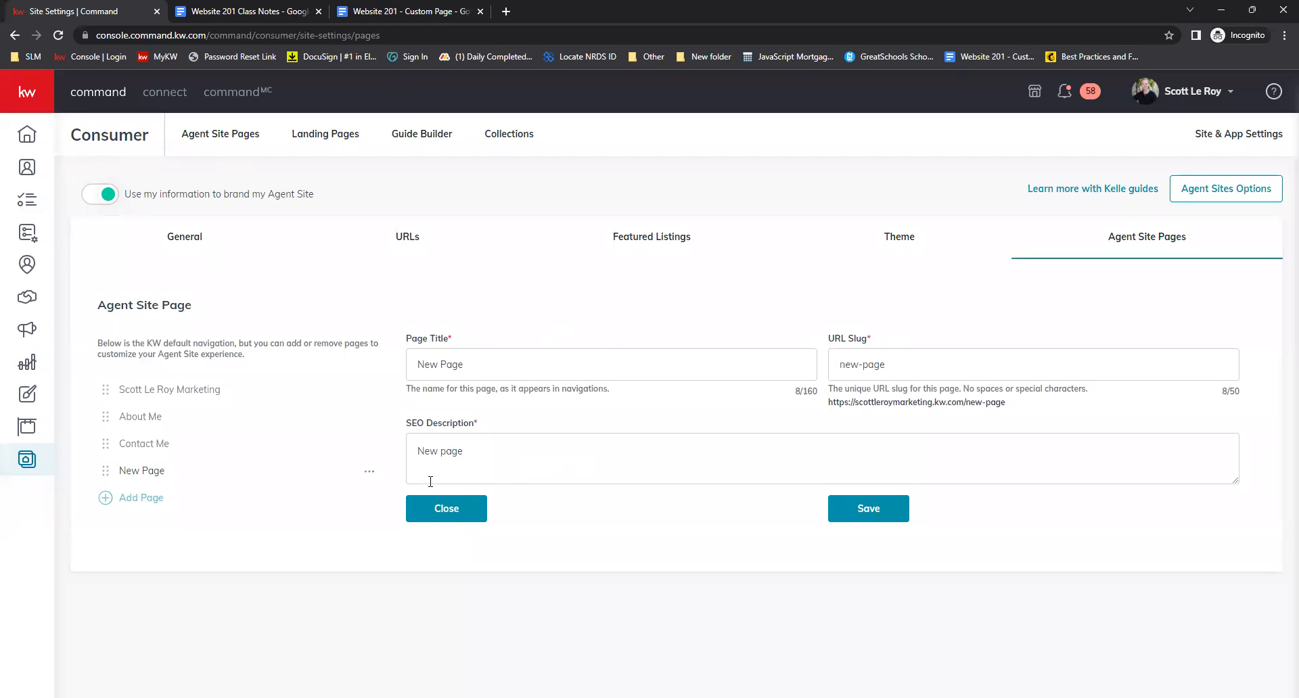
Set the new page's title to 'Down My APP!' and its URL slug to download-my-app
click(479, 368)
key(ctrl+shift+Left)
key(ctrl+shift+Left)
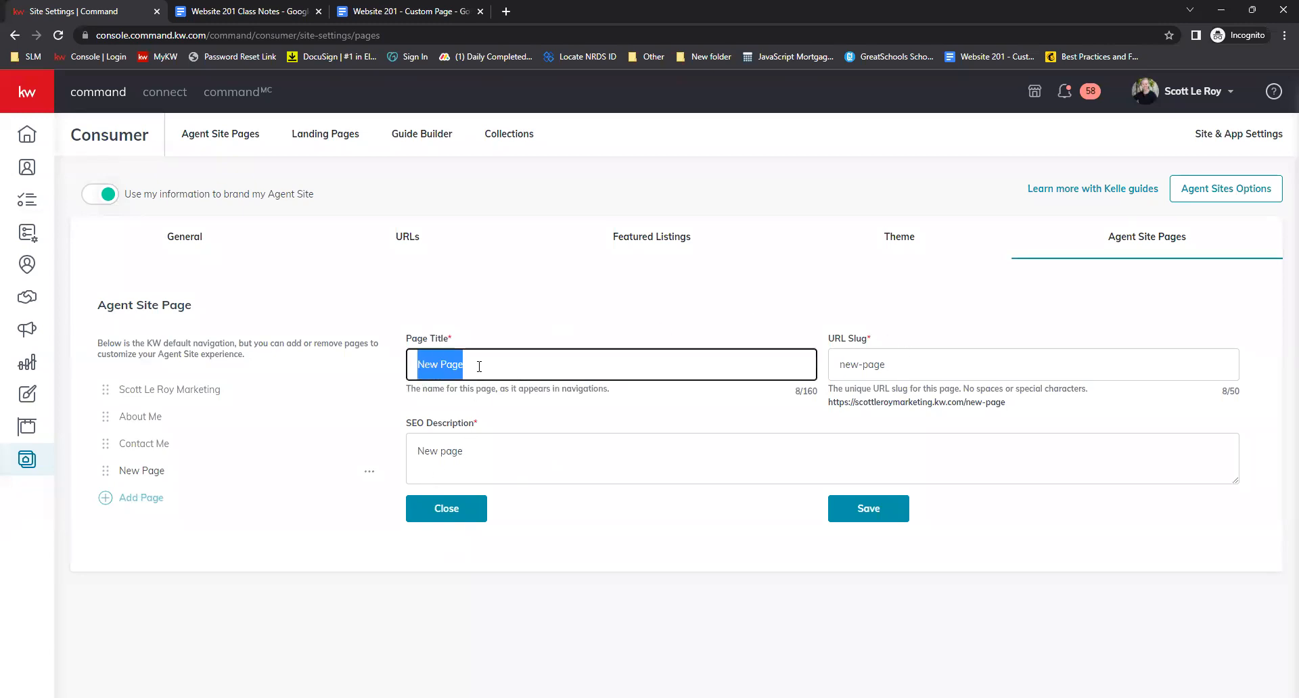
key(BackSpace)
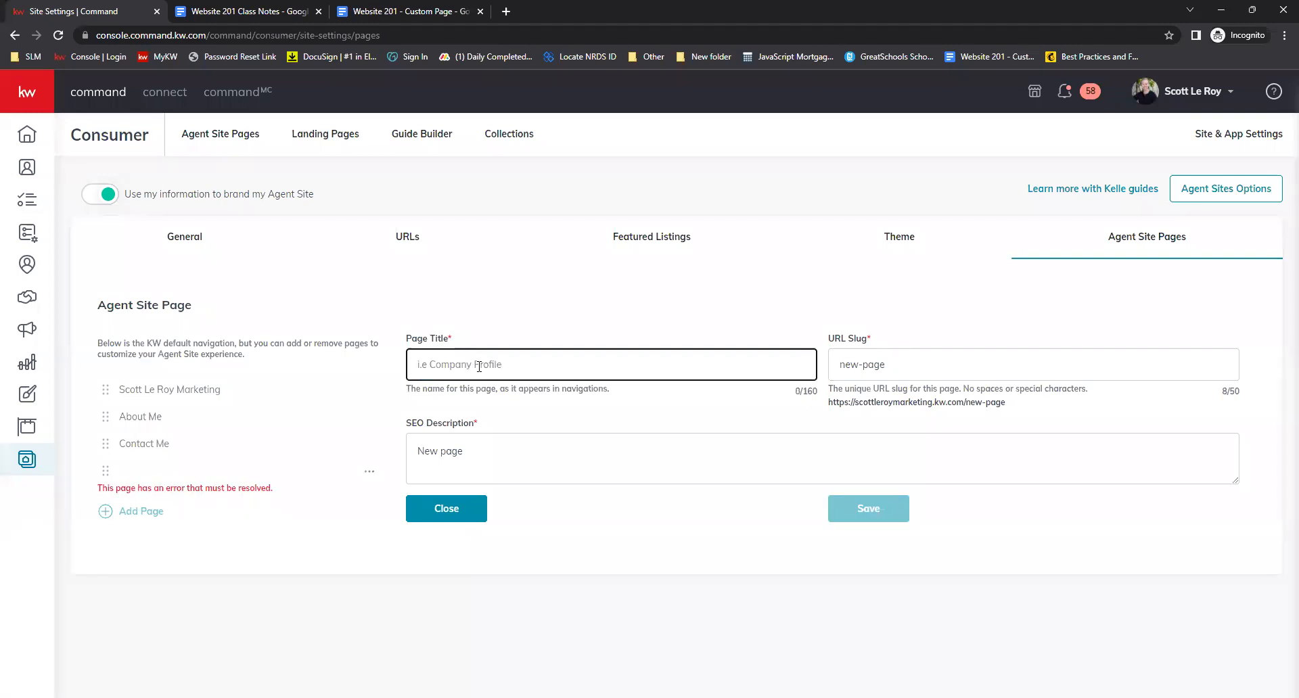
text(Down My APP!)
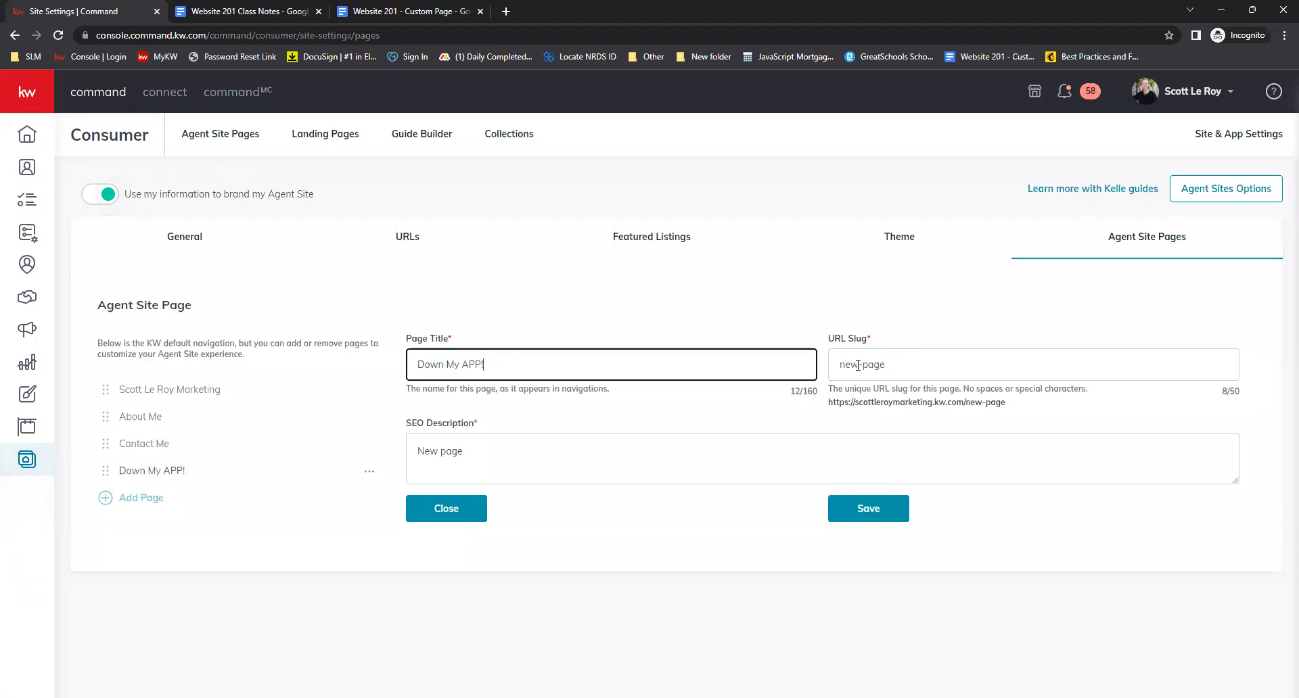
triple_click(858, 365)
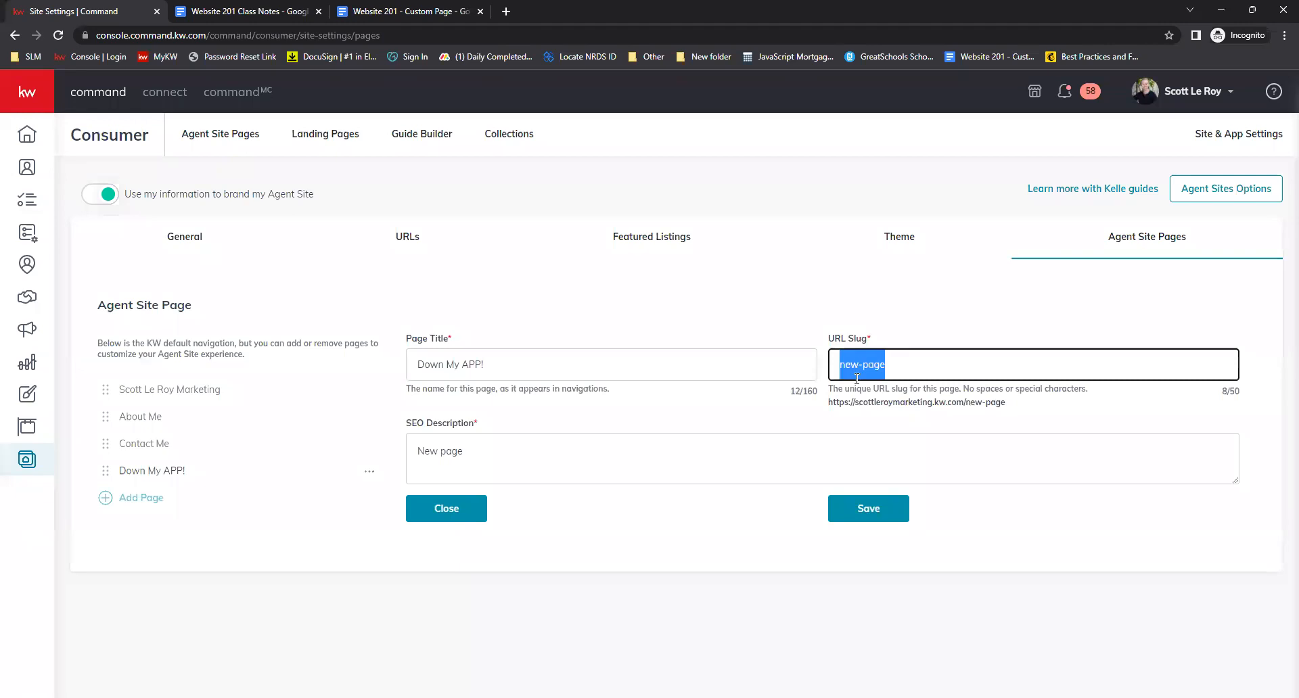
text(down-my-app)
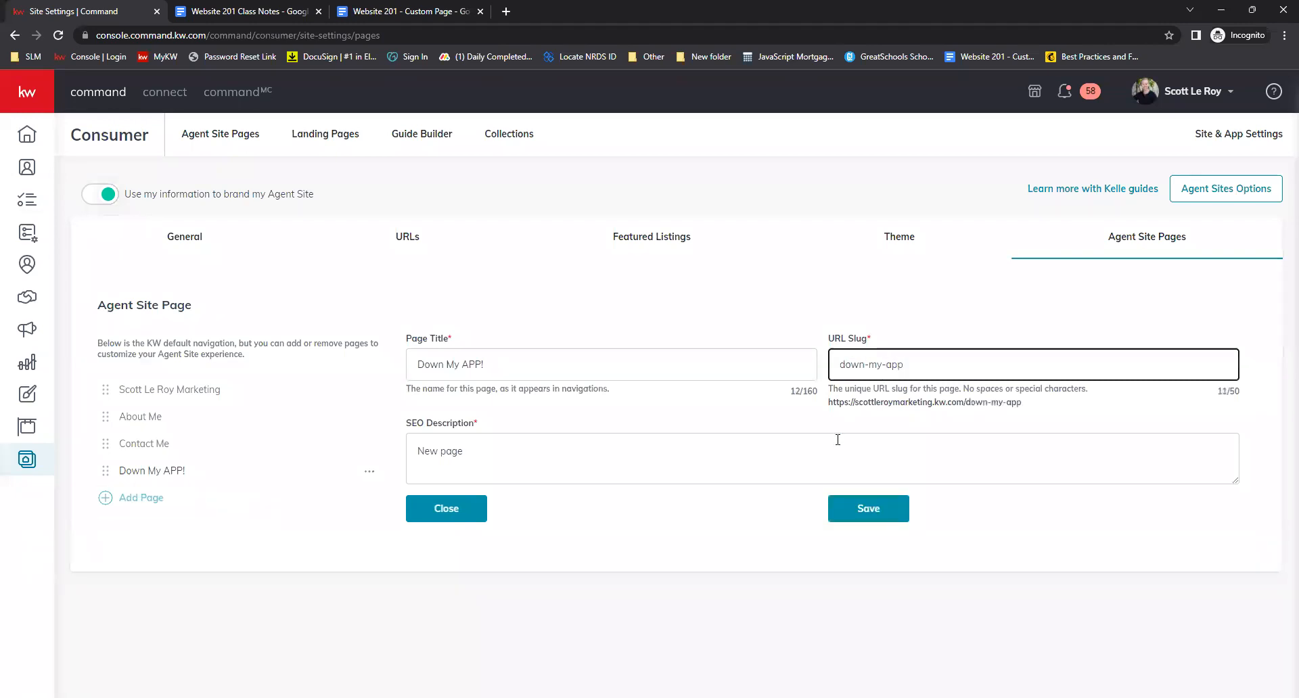
click(863, 365)
text(load)
Set the SEO description to 'Download my mobile App today!' and save the page
triple_click(585, 465)
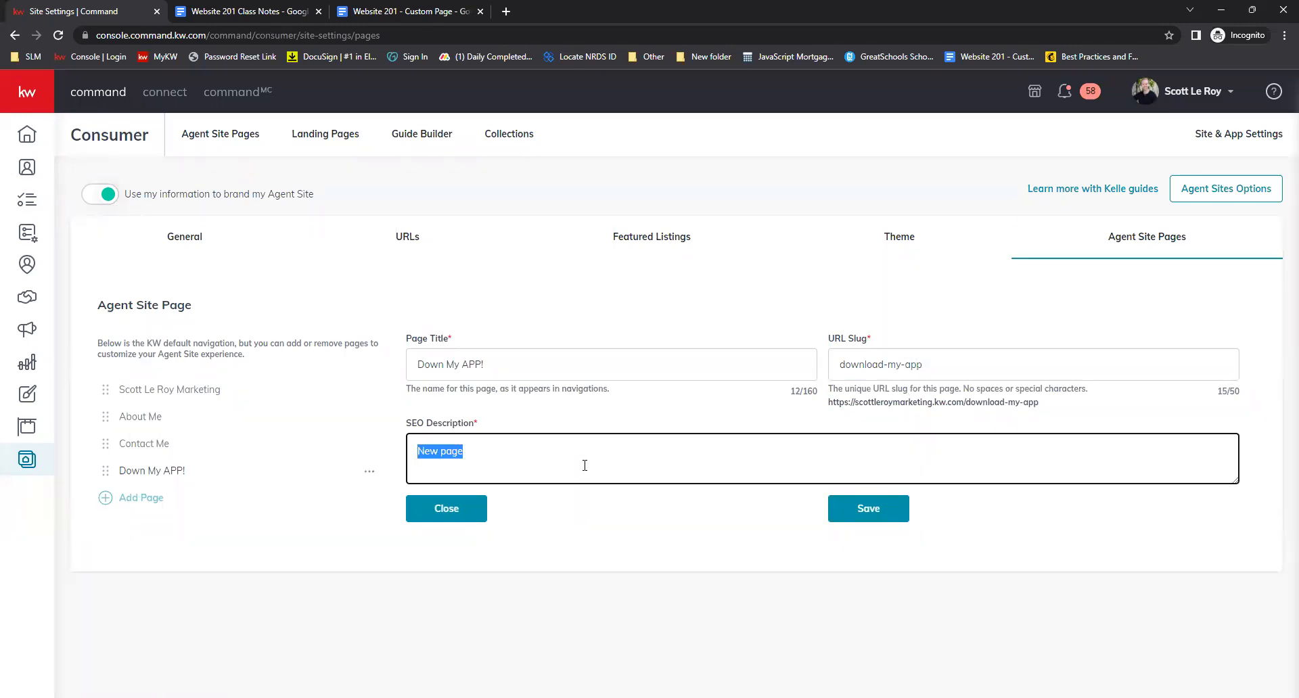
text(Download my mobile A)
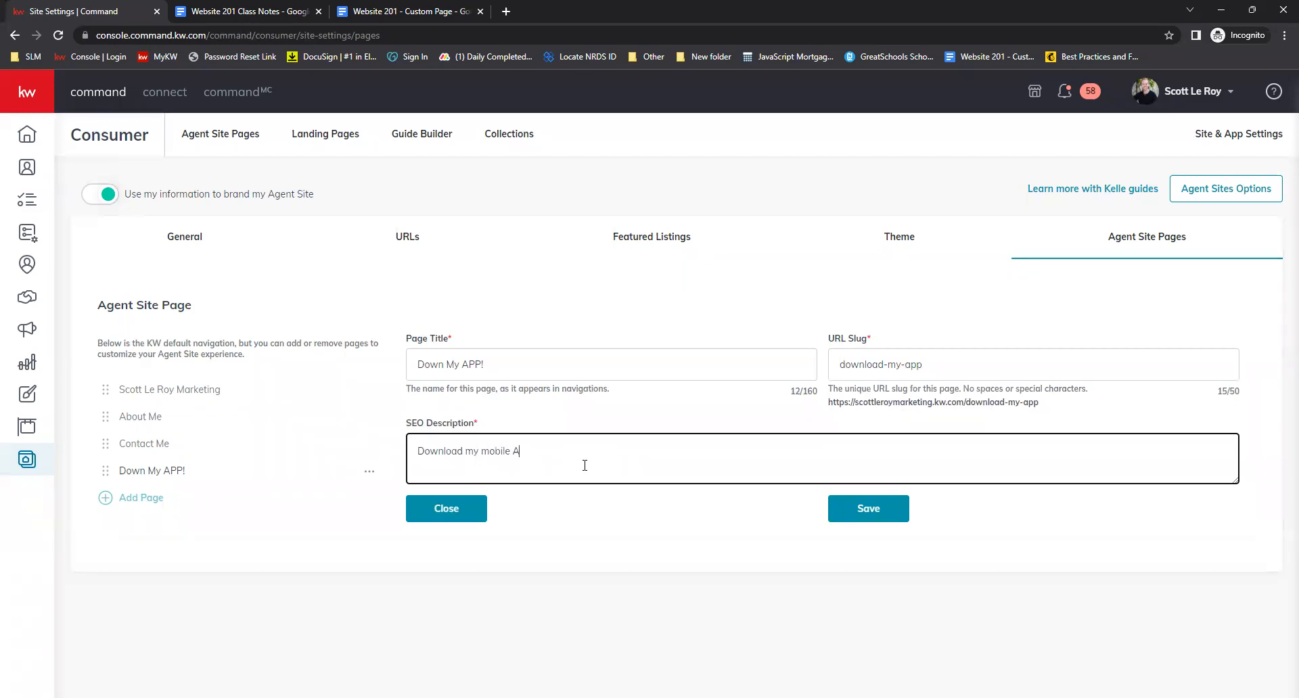
text(pp today!)
click(806, 539)
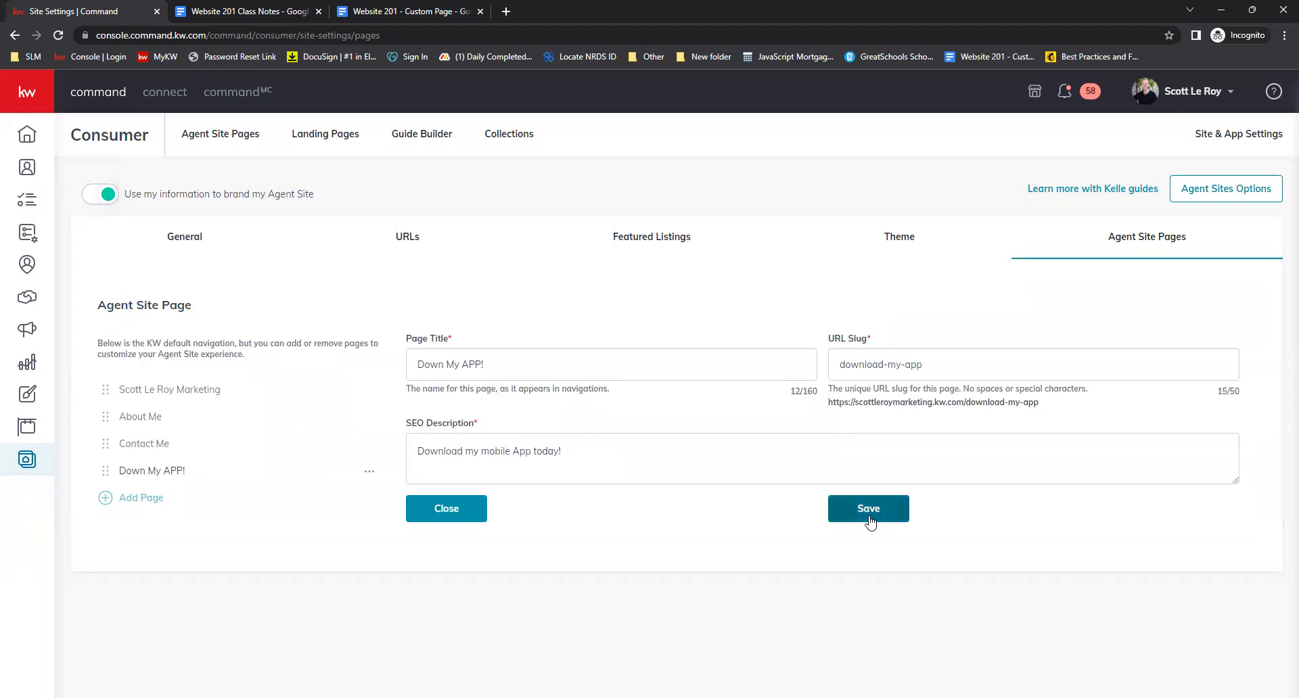
click(869, 514)
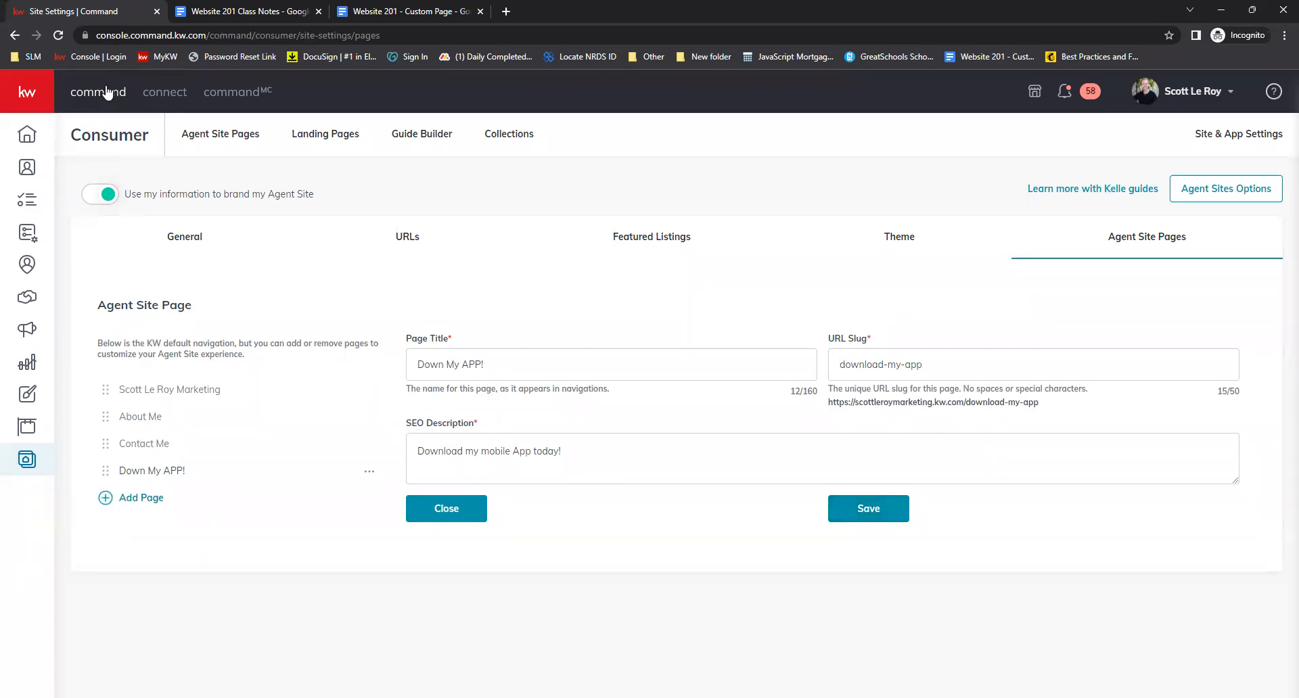
Open the live agent site in a new tab and view the Down My APP! page from its navigation menu
middle_click(203, 134)
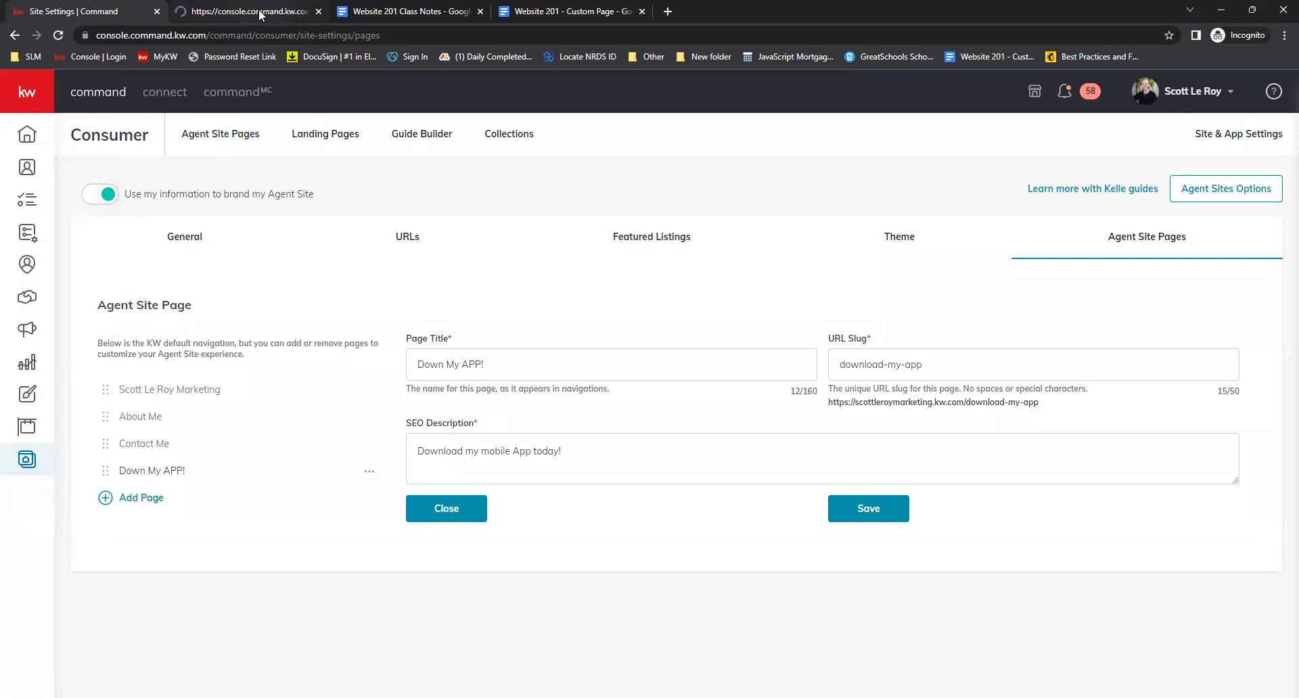
click(258, 10)
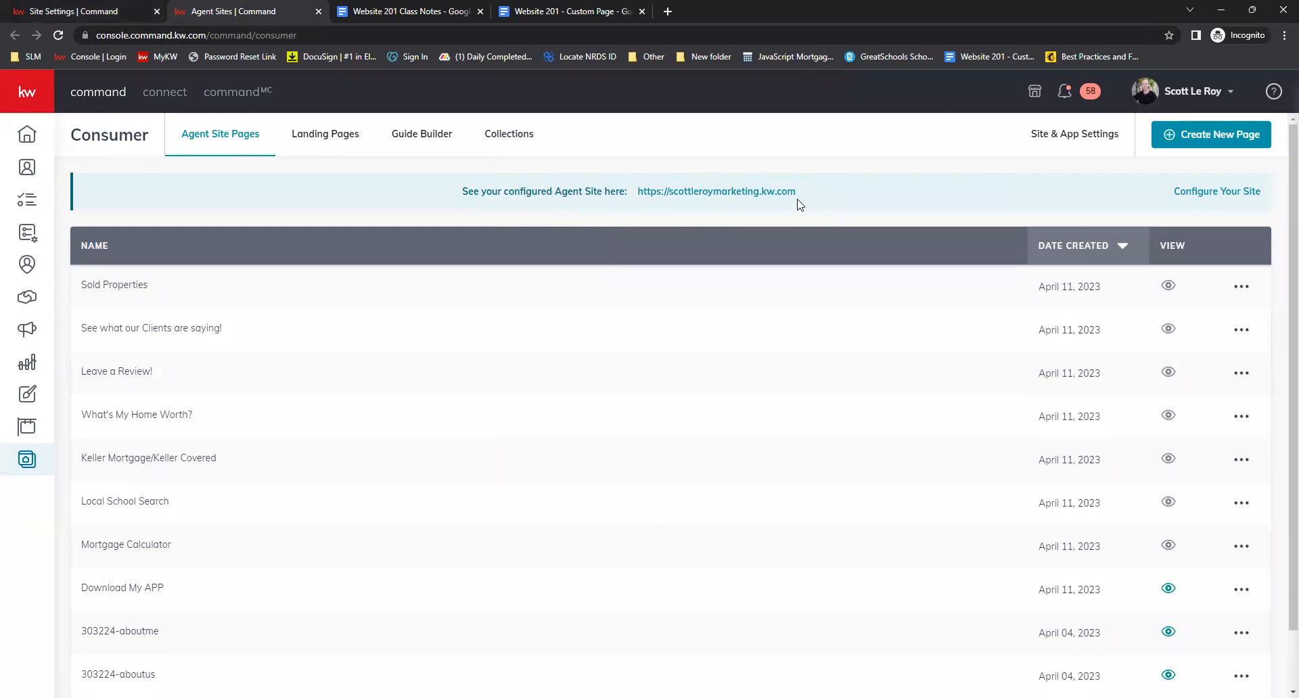
click(684, 192)
click(317, 11)
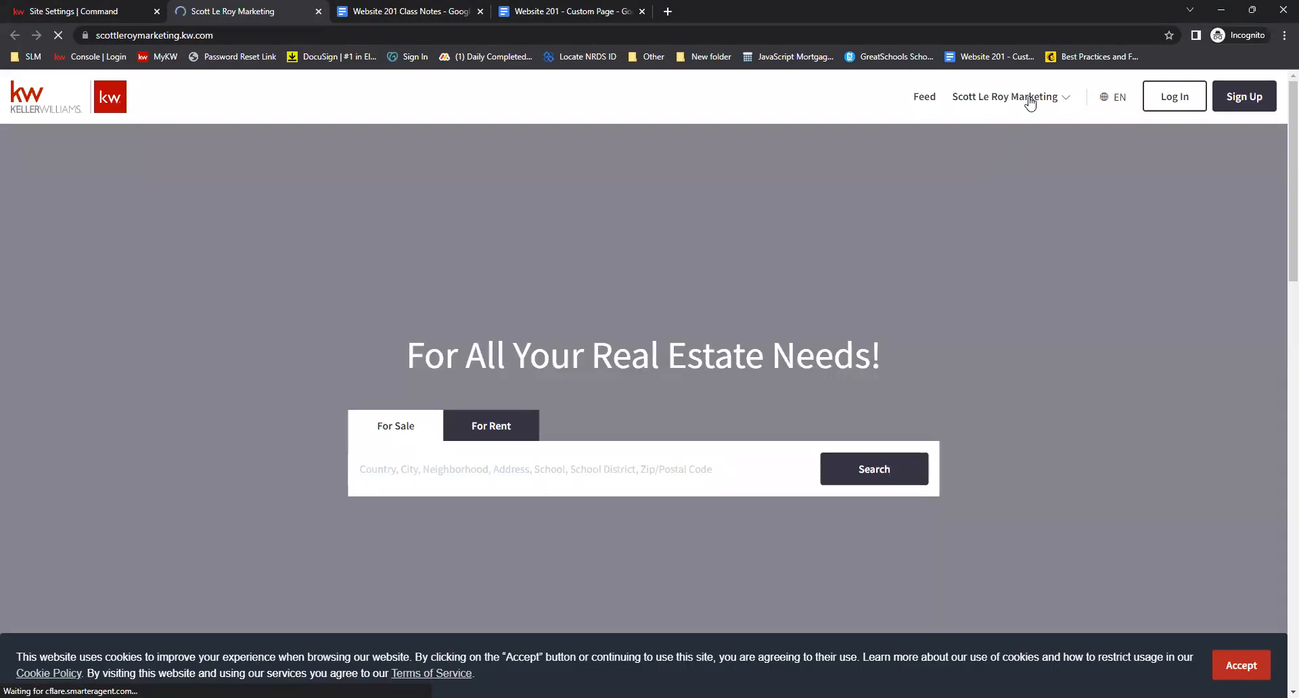
click(1025, 96)
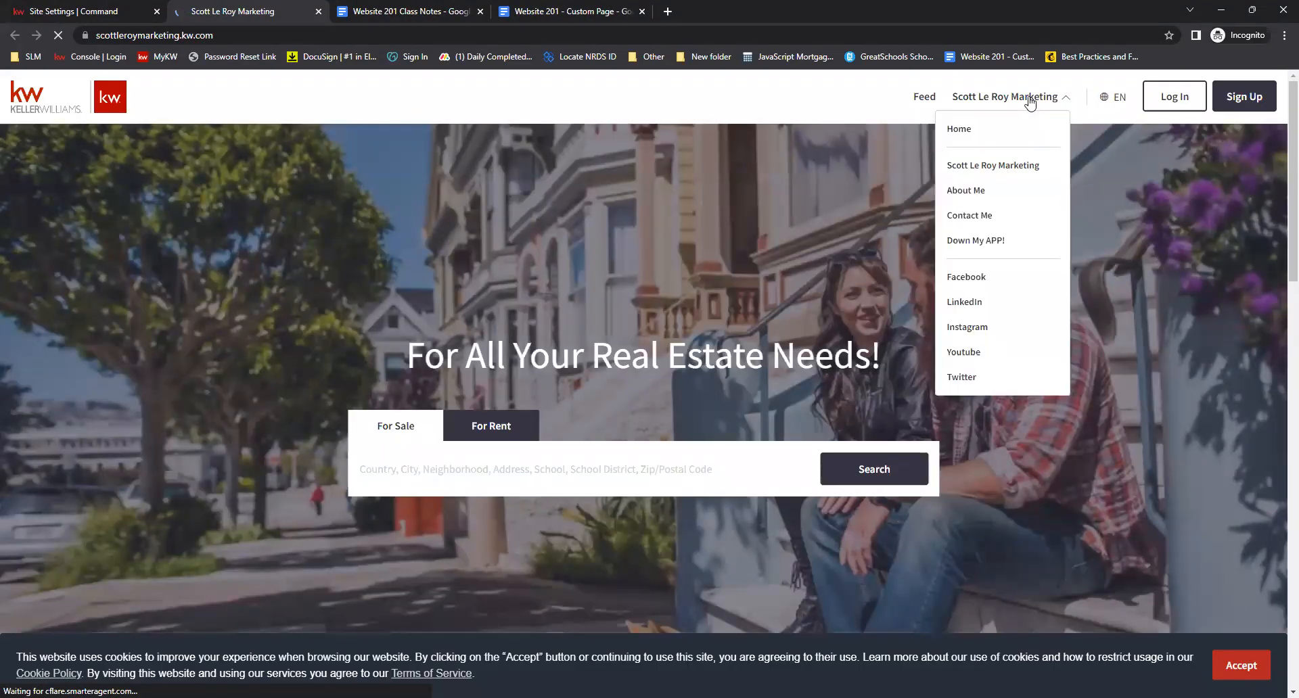
click(981, 244)
scroll(988, 254, down, 8)
scroll(995, 253, up, 6)
scroll(993, 250, up, 2)
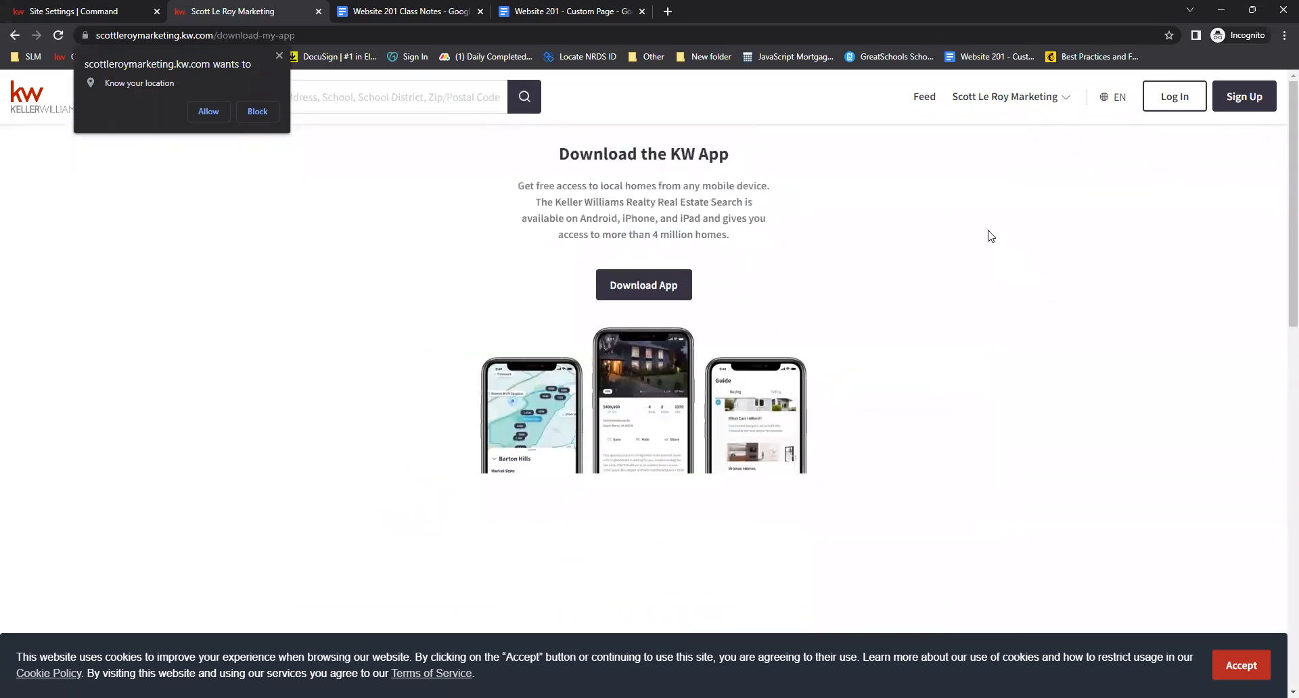
Return to site settings and add the existing Mortgage Calculator page to the navigation
click(318, 11)
click(103, 18)
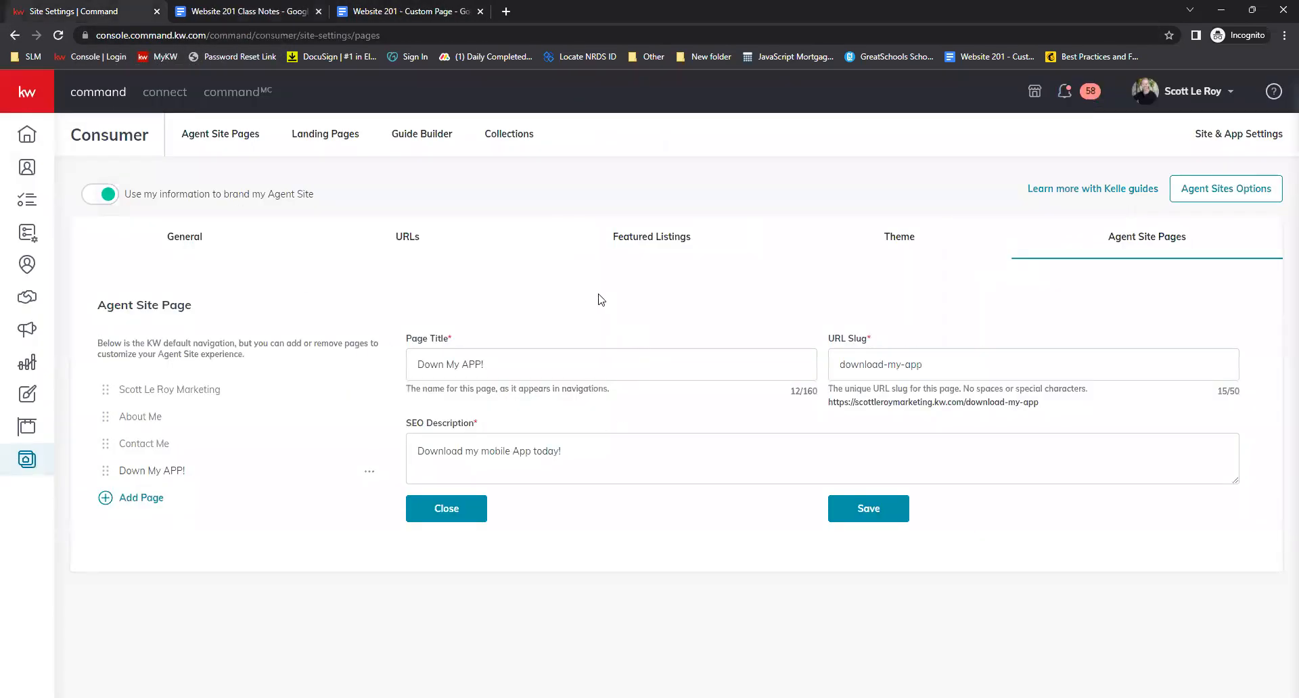
click(149, 507)
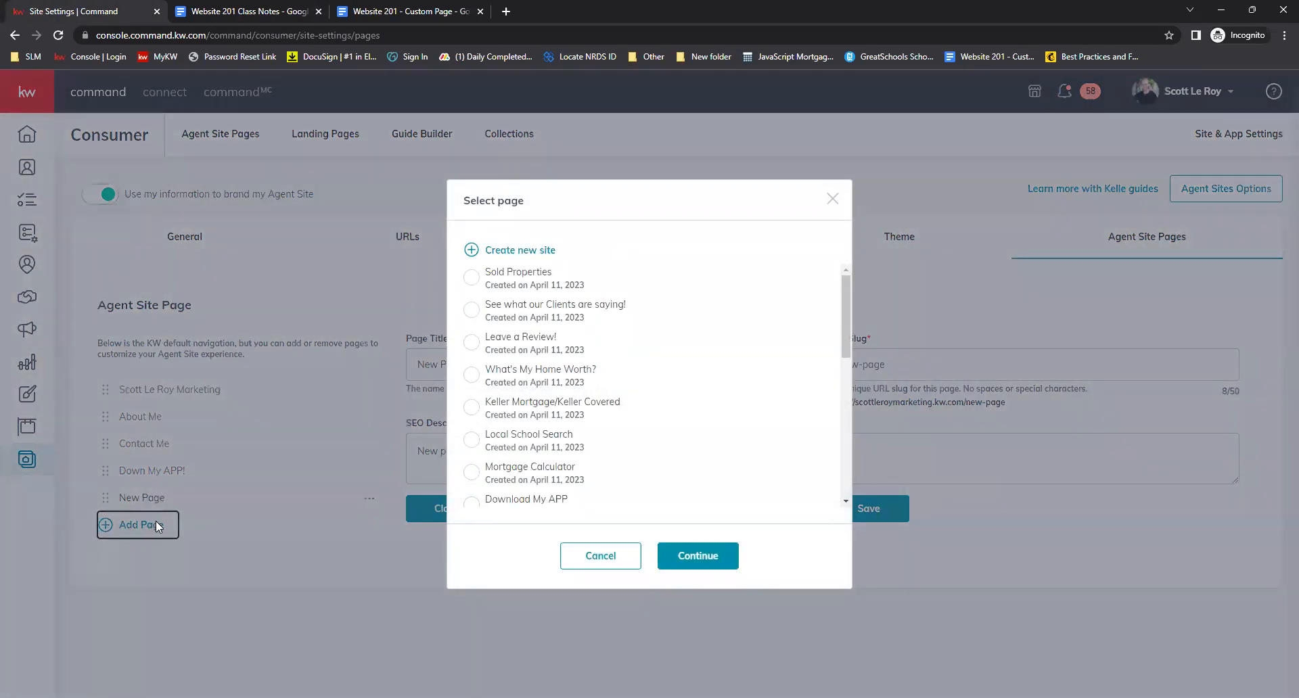
scroll(548, 405, down, 1)
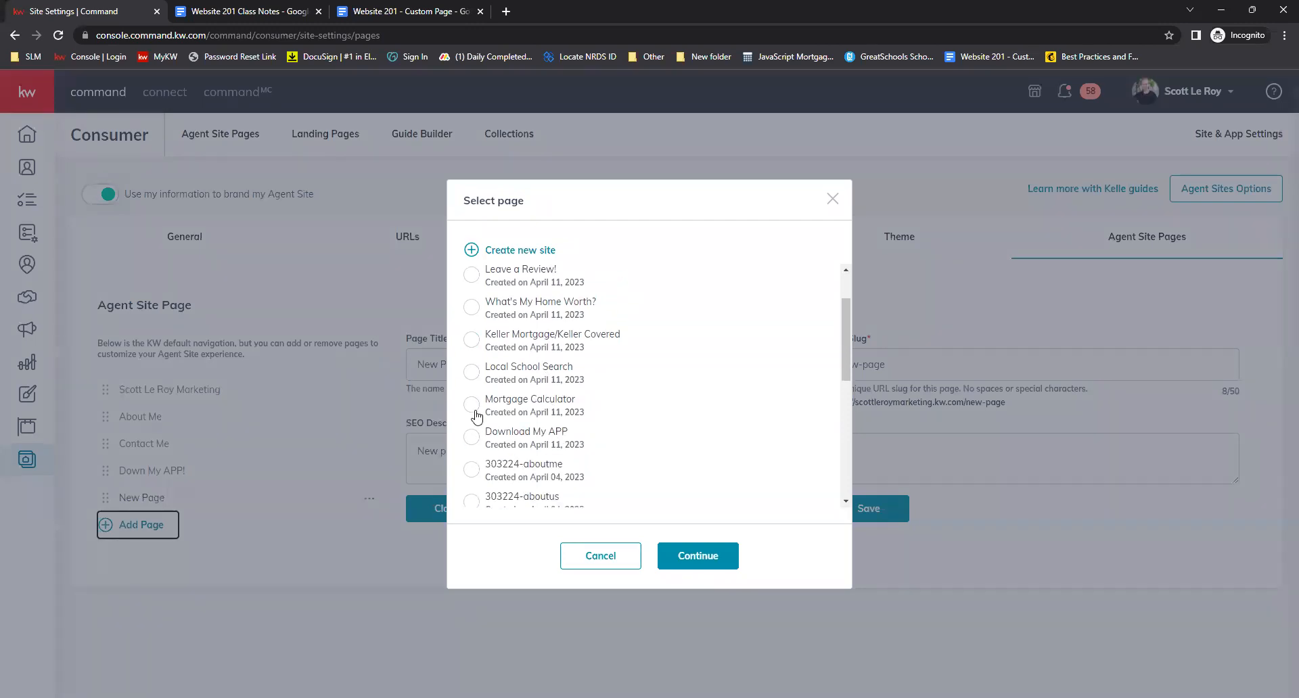
click(472, 405)
click(697, 560)
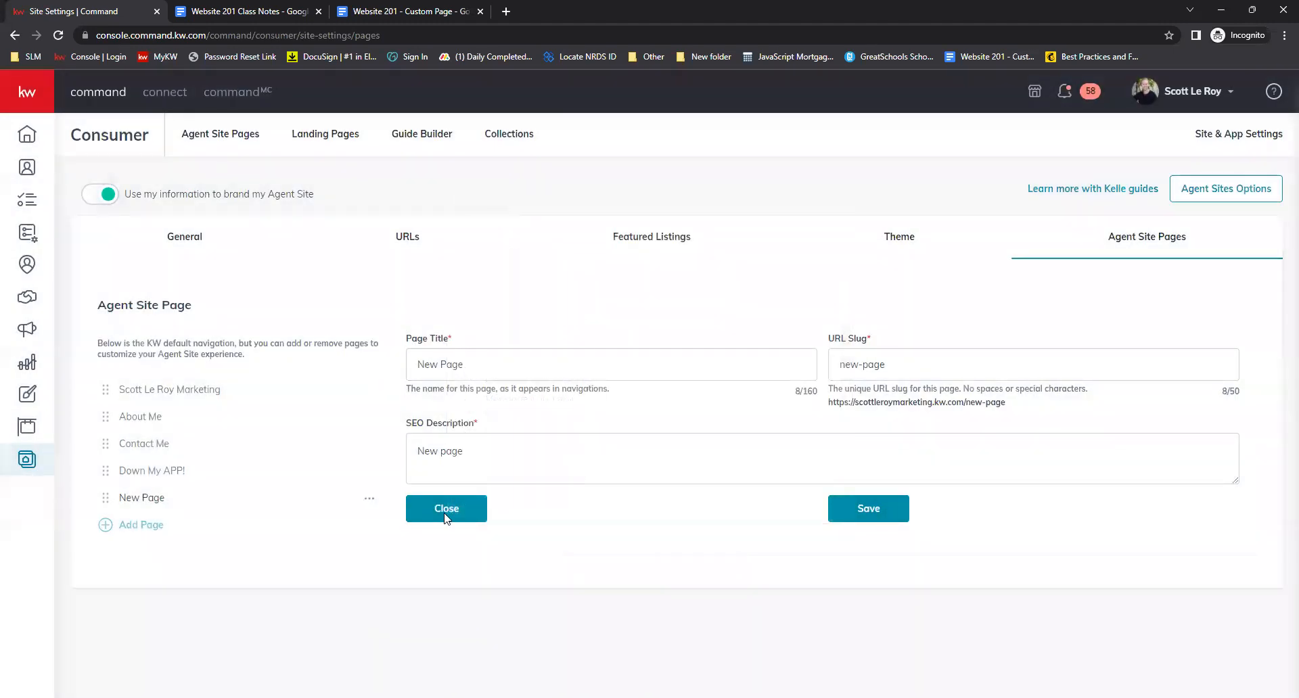
Set the page title to 'Mortgage Calculator' and the URL slug to mortgage-calculator
triple_click(478, 379)
text(Mort)
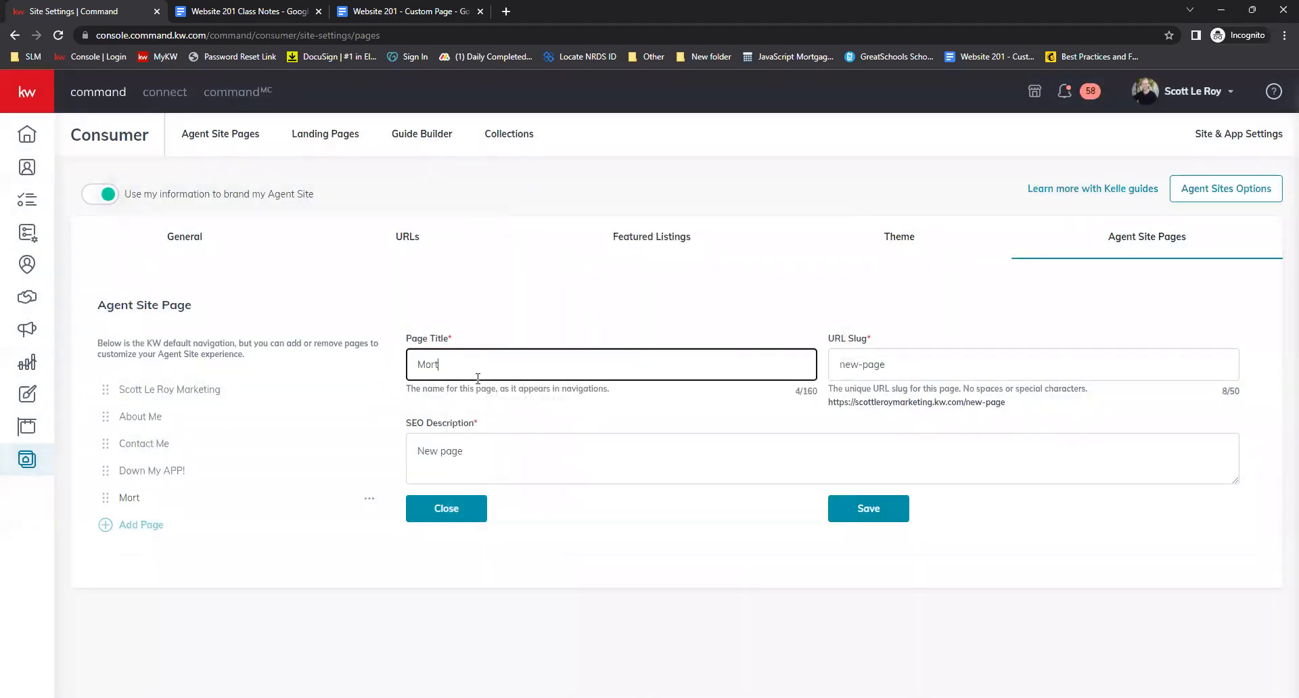
text(gage Calculator)
triple_click(880, 355)
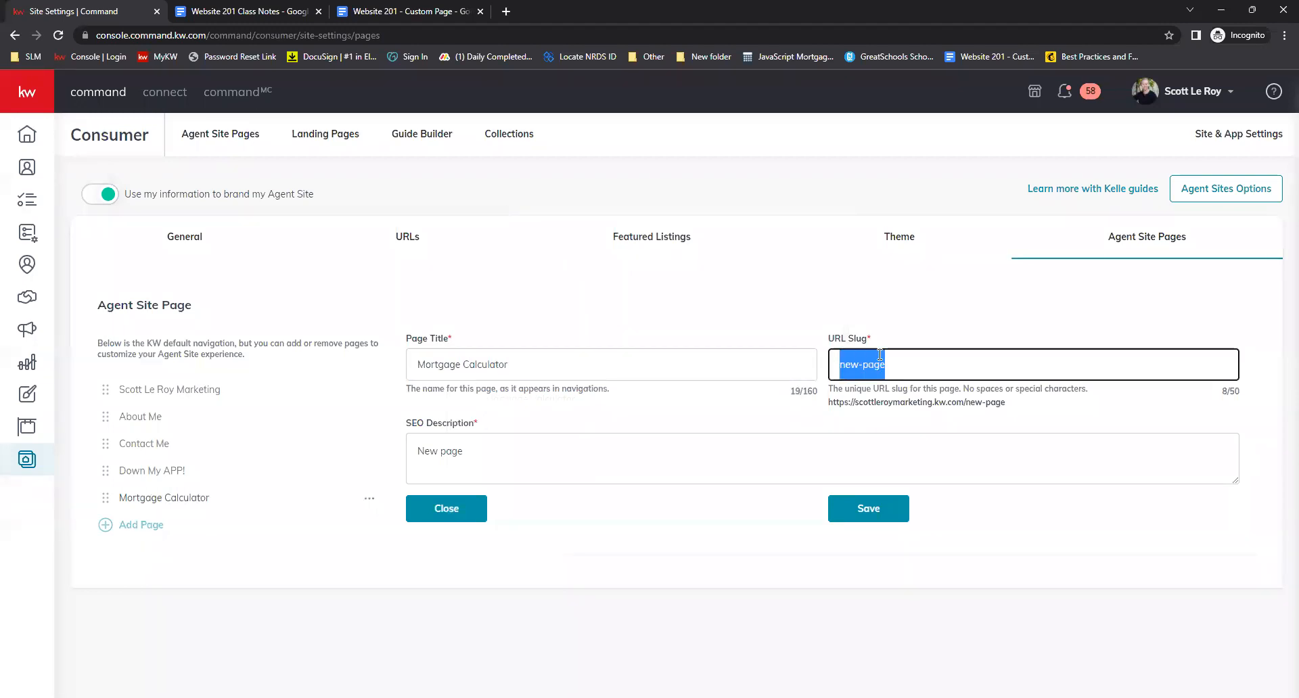
text(mortgage-)
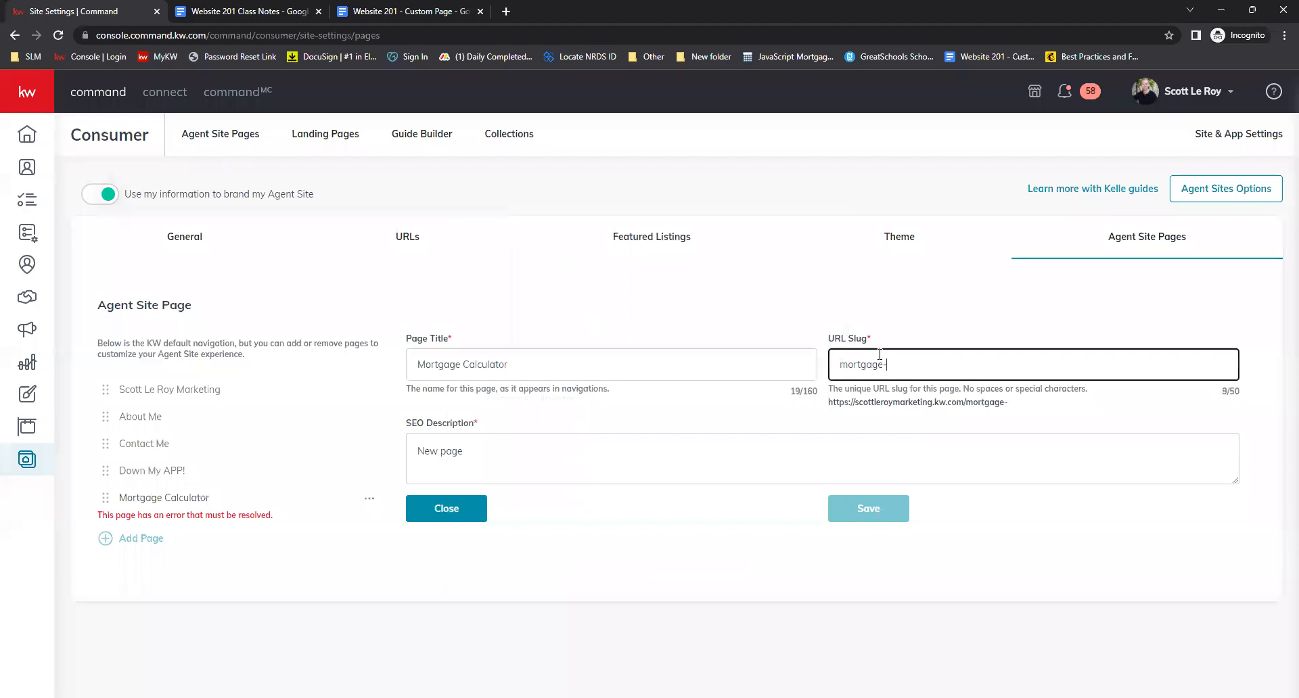
text(calcuto)
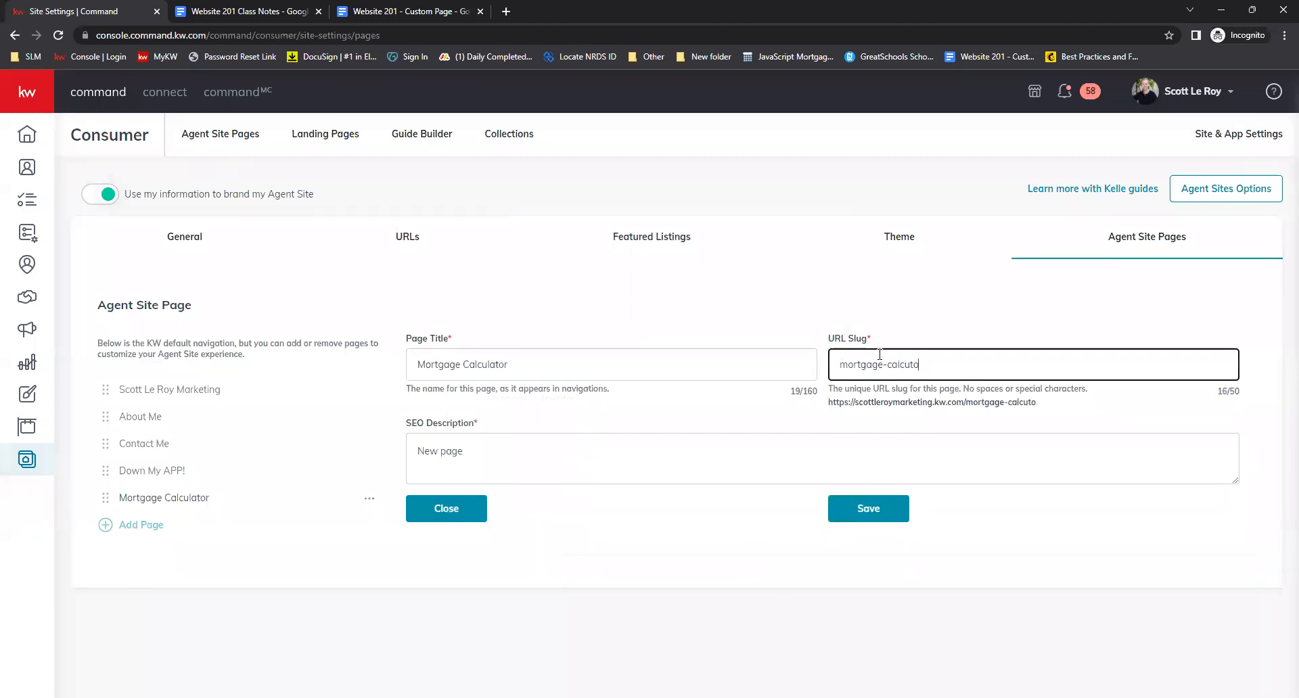
key(BackSpace)
key(BackSpace)
text(lator)
click(872, 405)
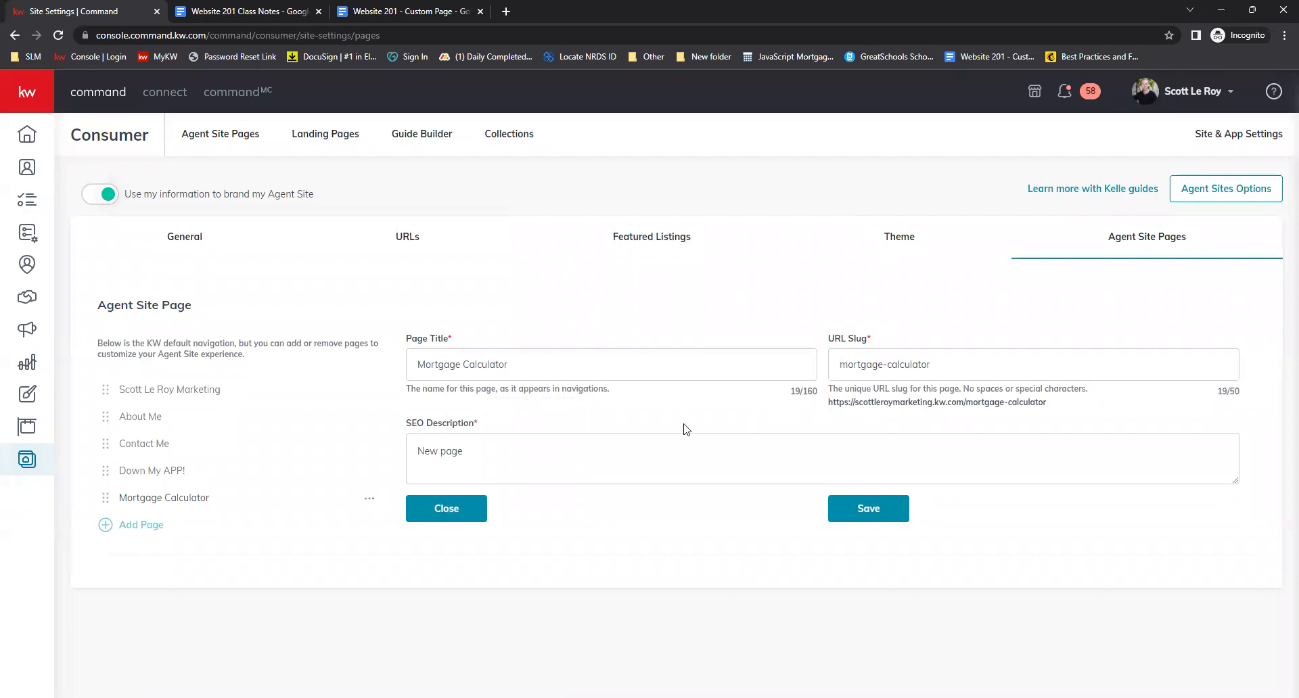
Set the SEO description to 'Check out my Mortgage Calculator!' and save the page
click(554, 458)
key(ctrl+a)
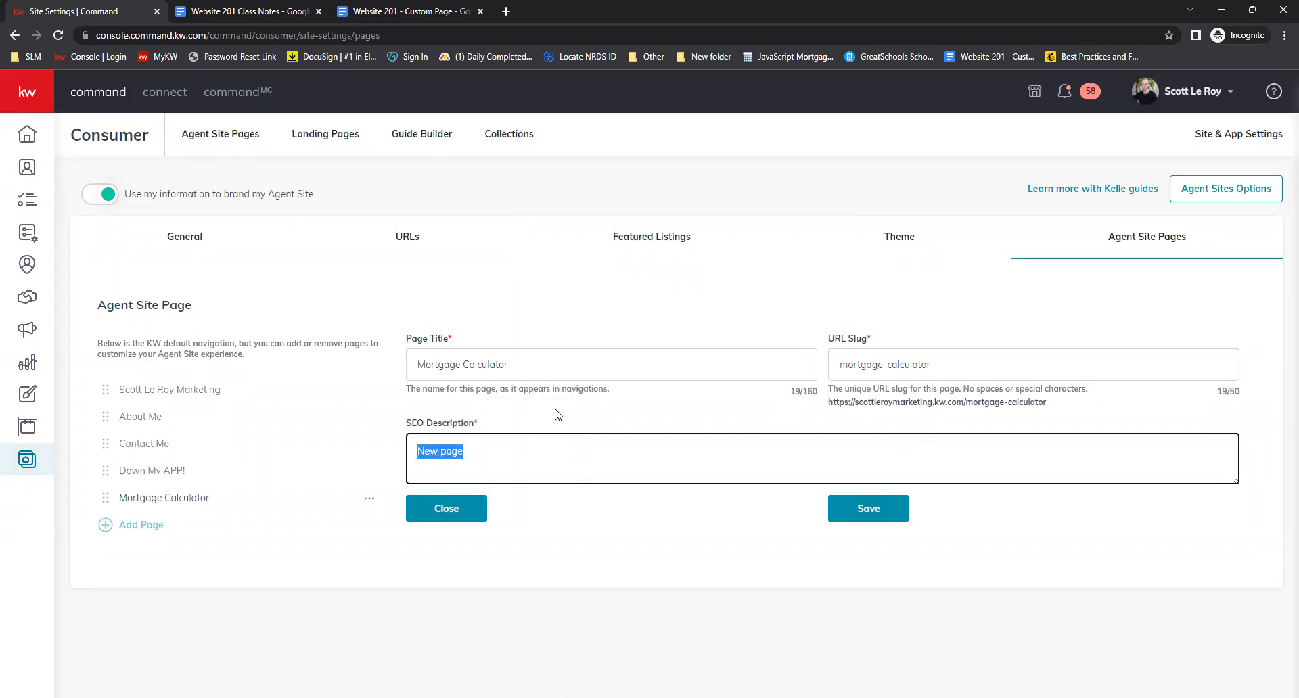
text(Check our my  my Mortgage C)
text(tor!)
click(598, 545)
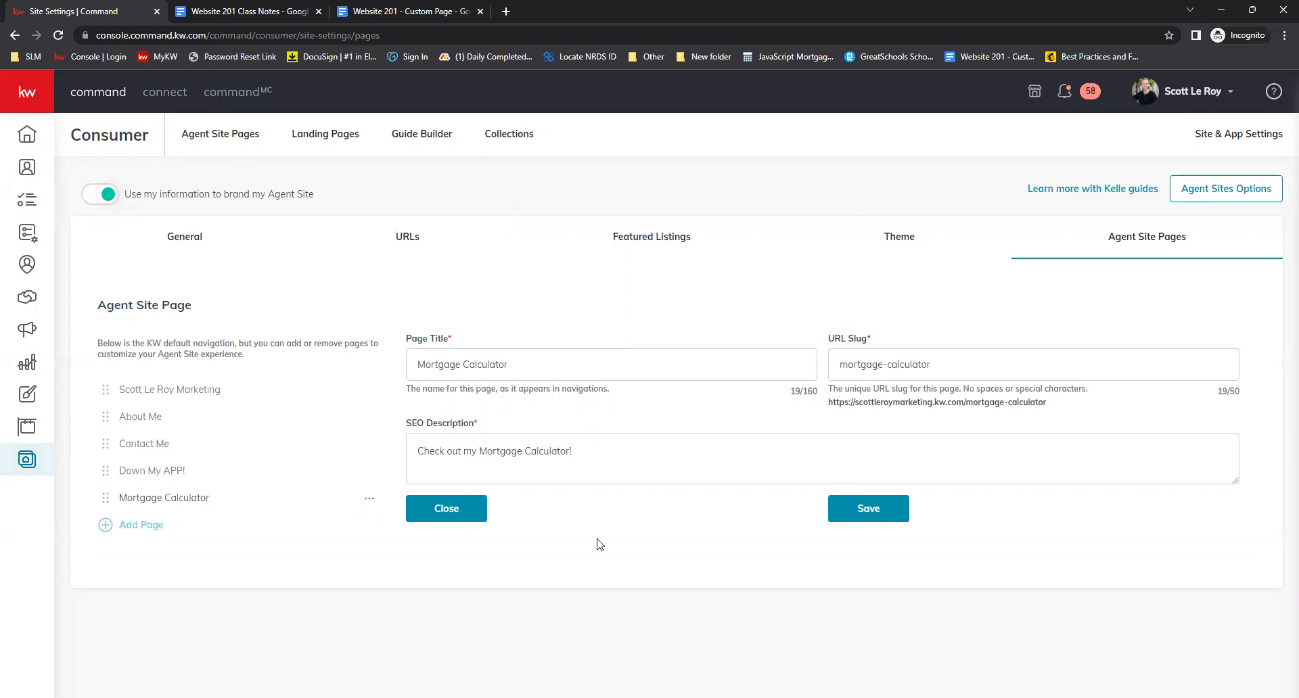
click(847, 518)
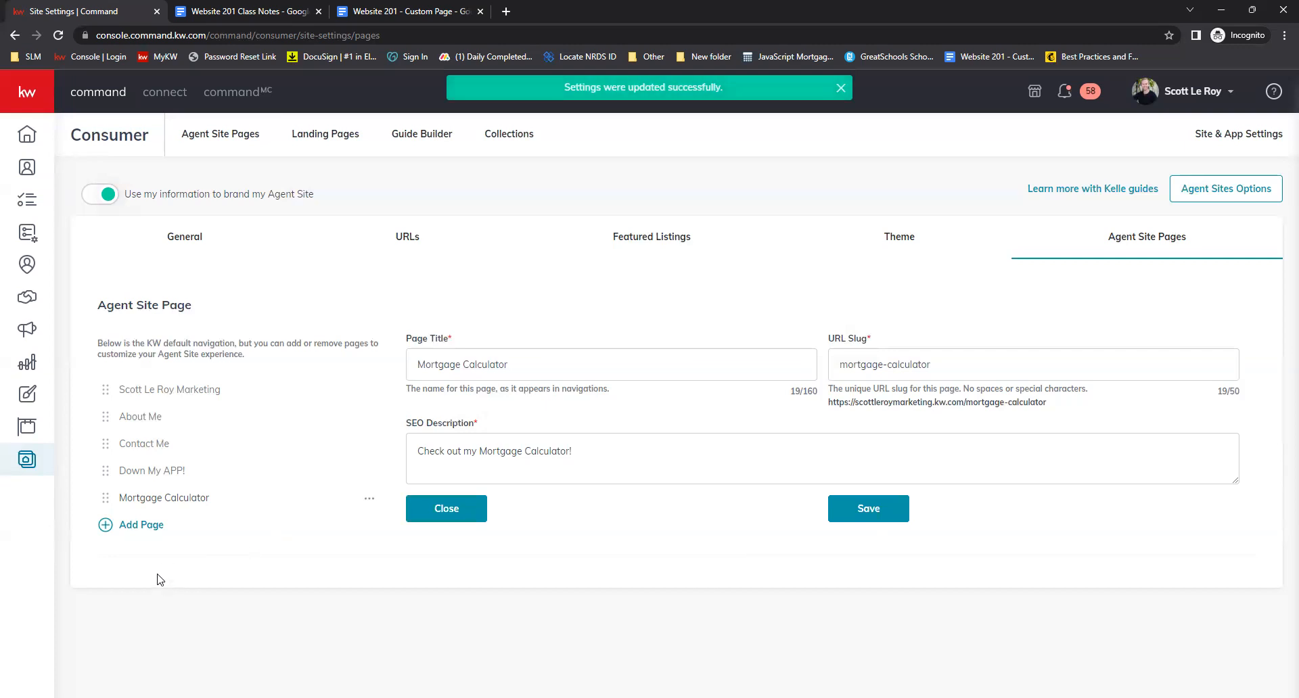
Add the existing Local School Search page to the agent site navigation
click(145, 526)
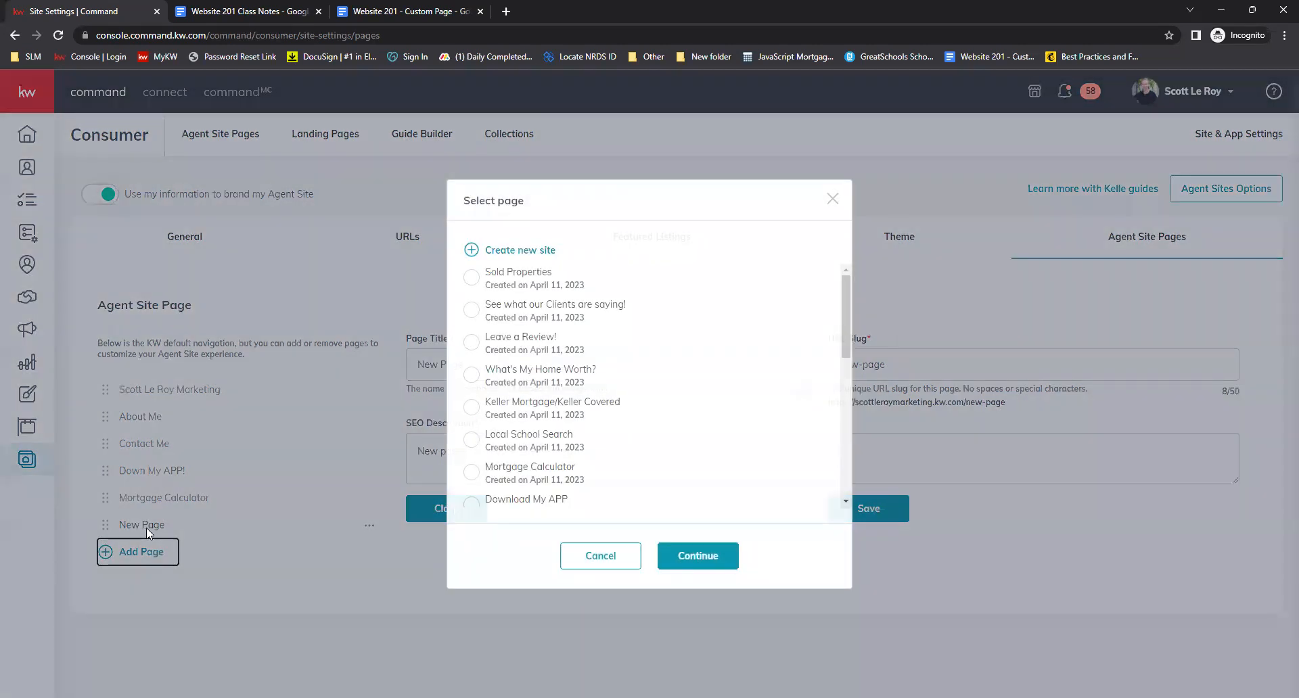
click(471, 440)
click(711, 558)
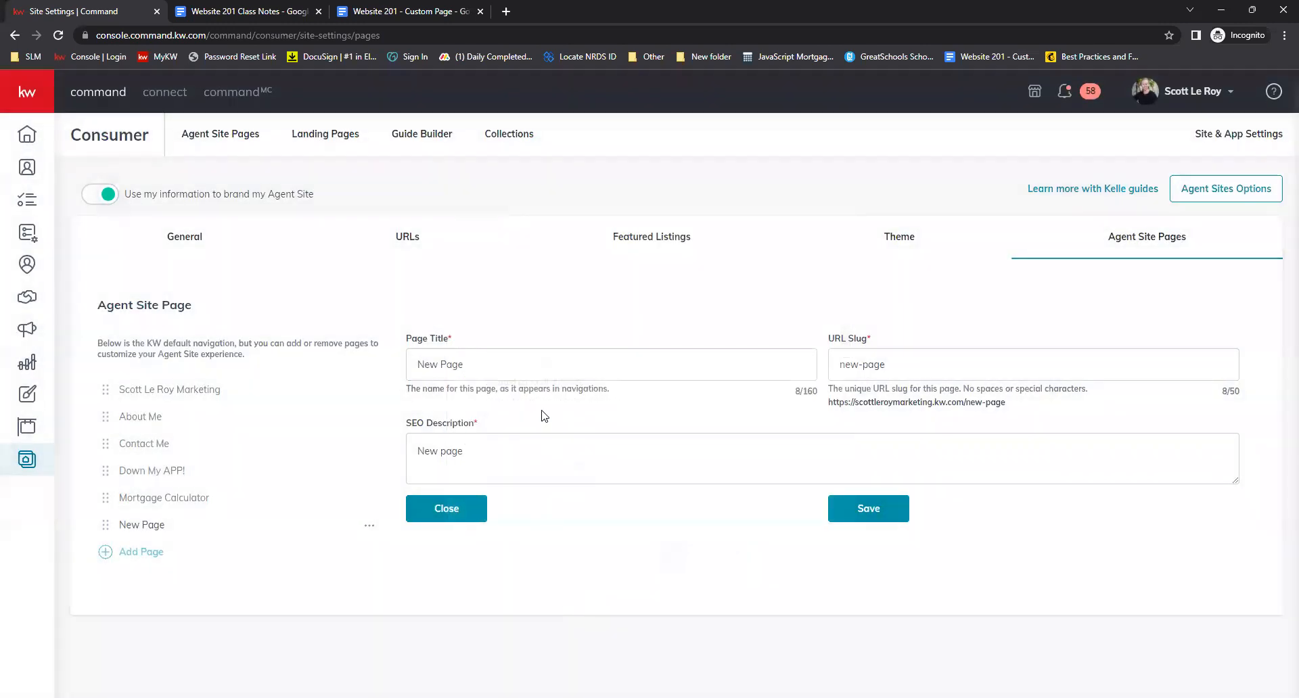
Set the page title to 'Local School Search' and the URL slug to school-search
triple_click(537, 371)
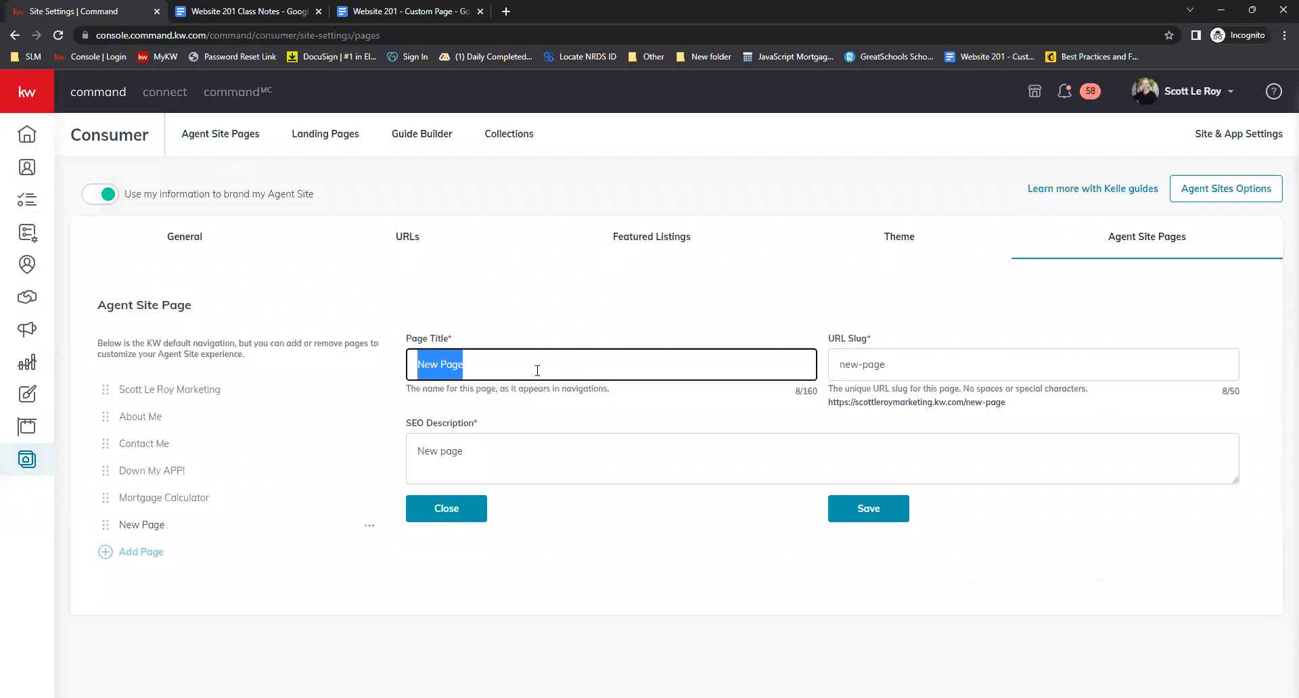
text(Local School Search)
key(Tab)
text(school-cea)
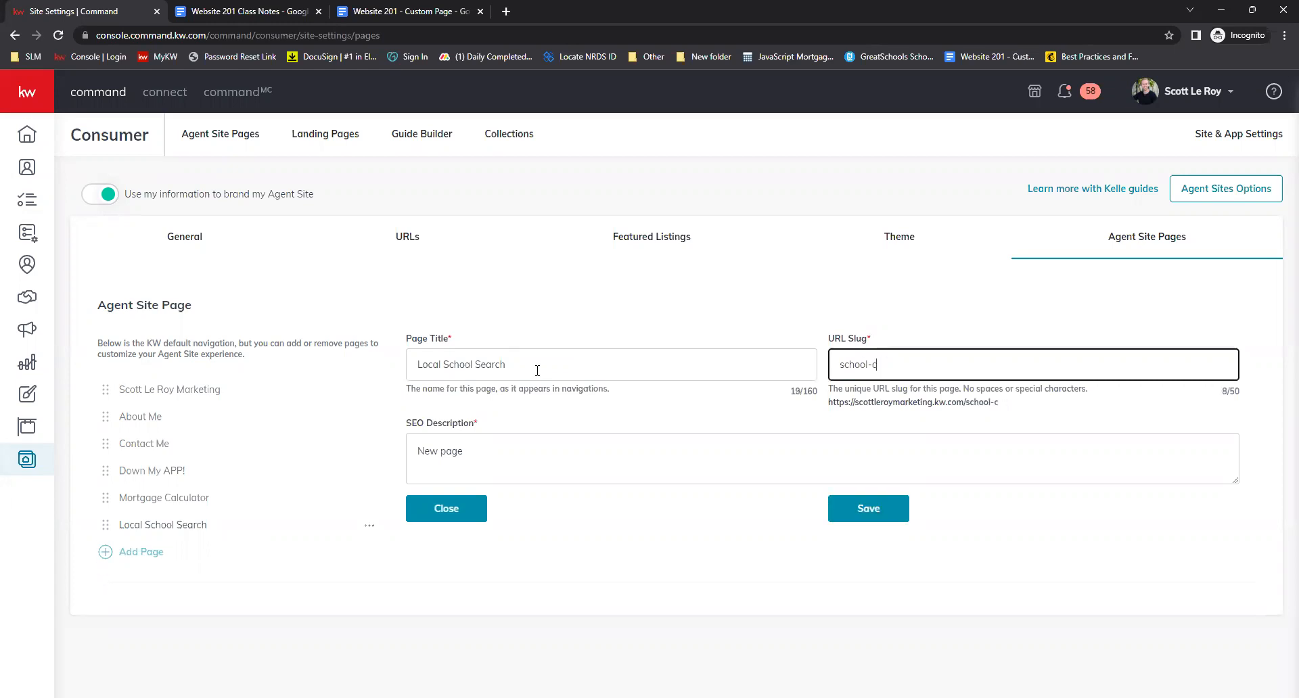
Set the SEO description to 'Check out my local School Search!' and save the page
key(Tab)
key(ctrl+shift+Left)
key(ctrl+shift+Left)
text(Check out my)
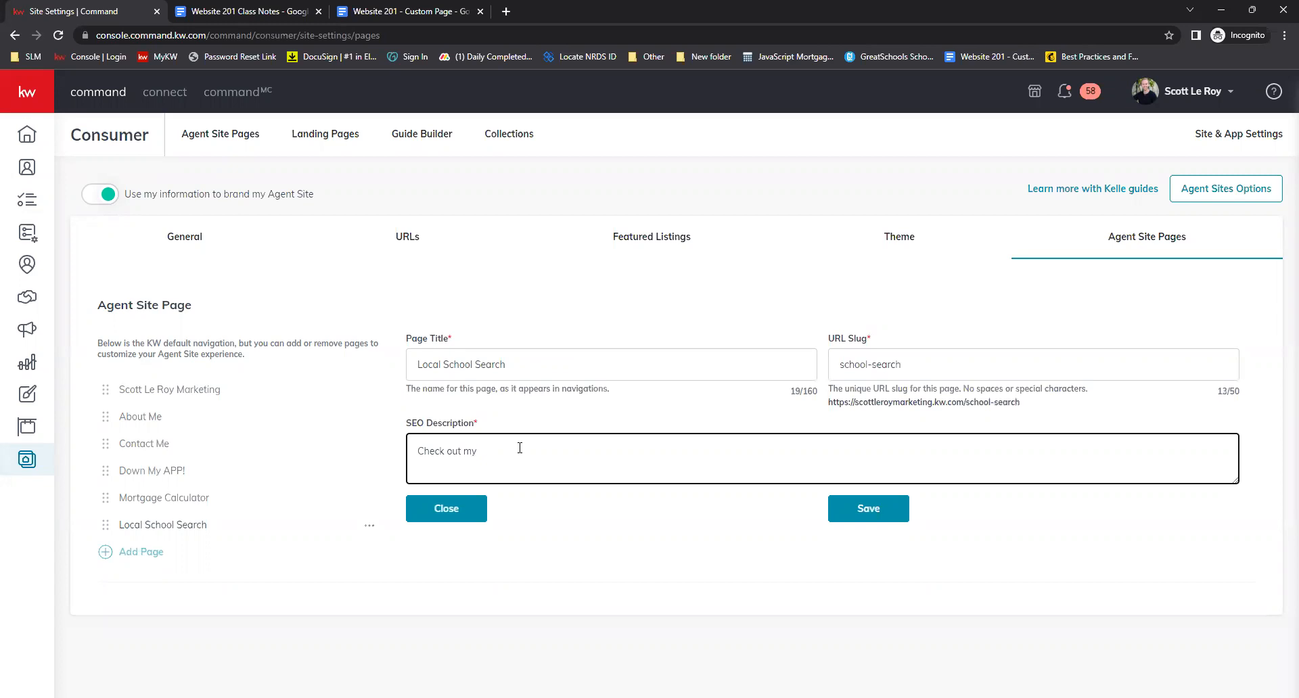
text( local School Search!)
click(849, 511)
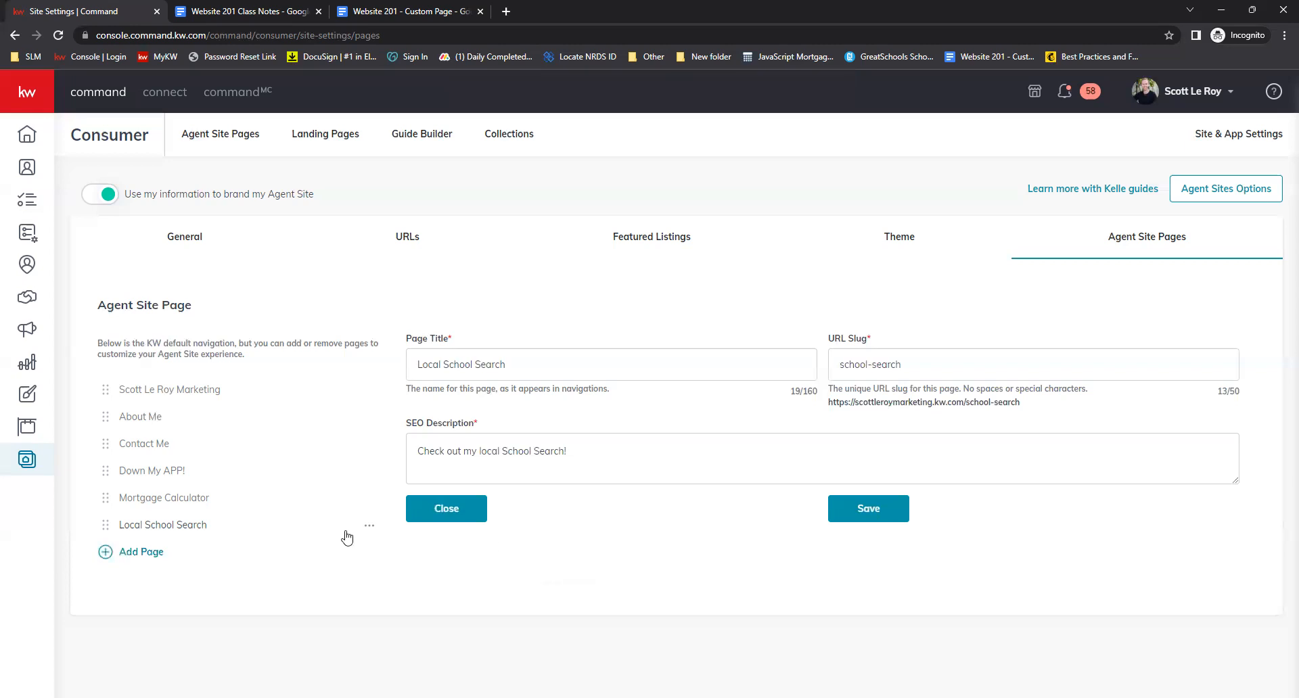
Add the existing Keller Mortgage/Keller Covered page to the navigation
click(157, 554)
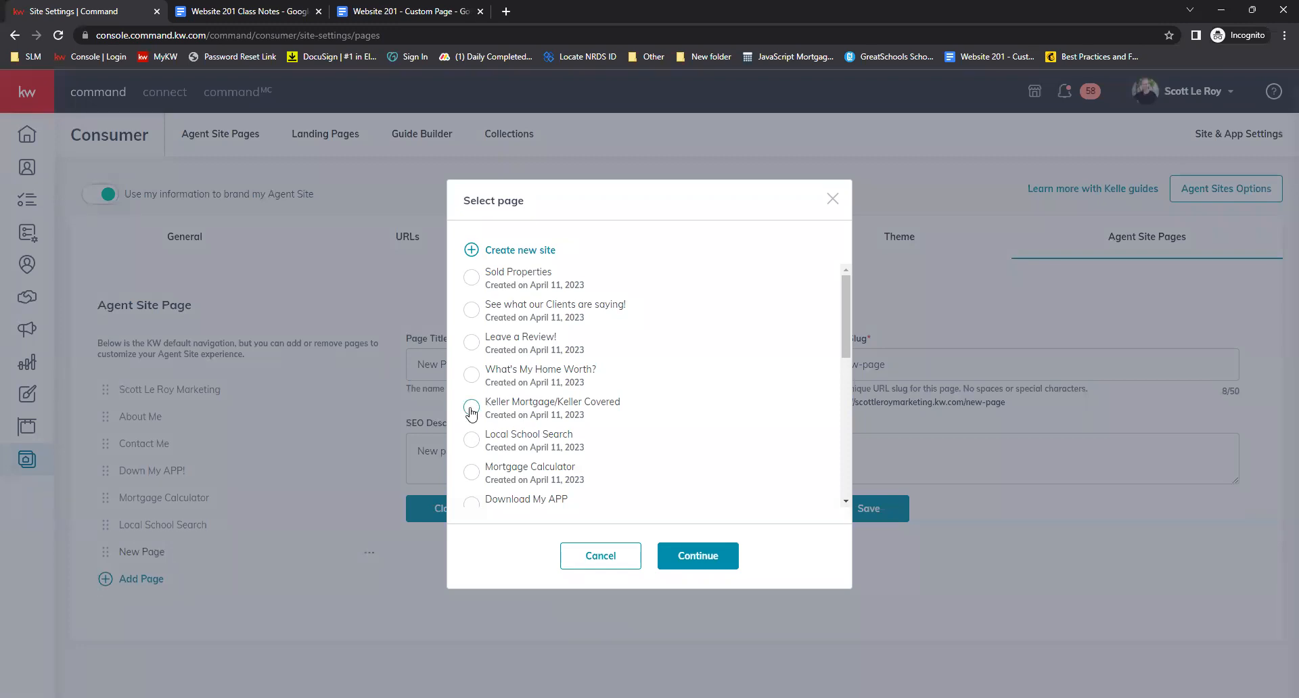
click(698, 555)
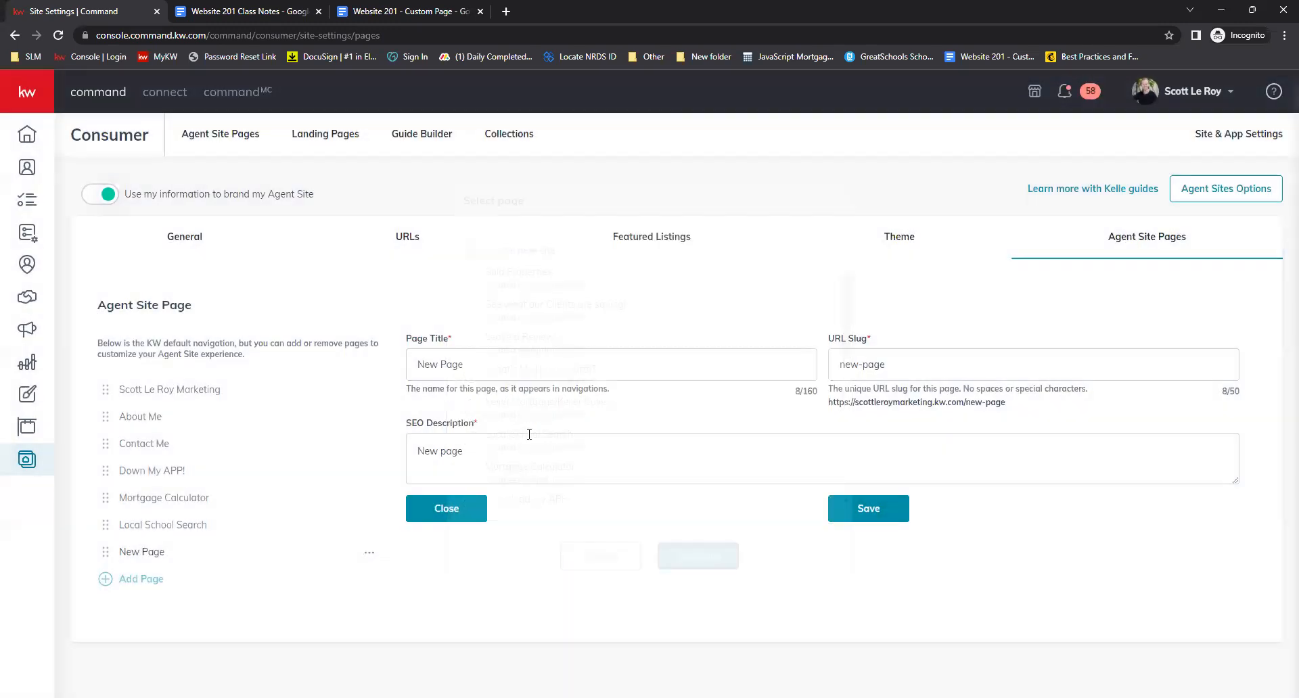
Set the page title to 'Keller Mortgage/Keller Covered' and the URL slug to keller-covered
triple_click(518, 369)
text(Kel)
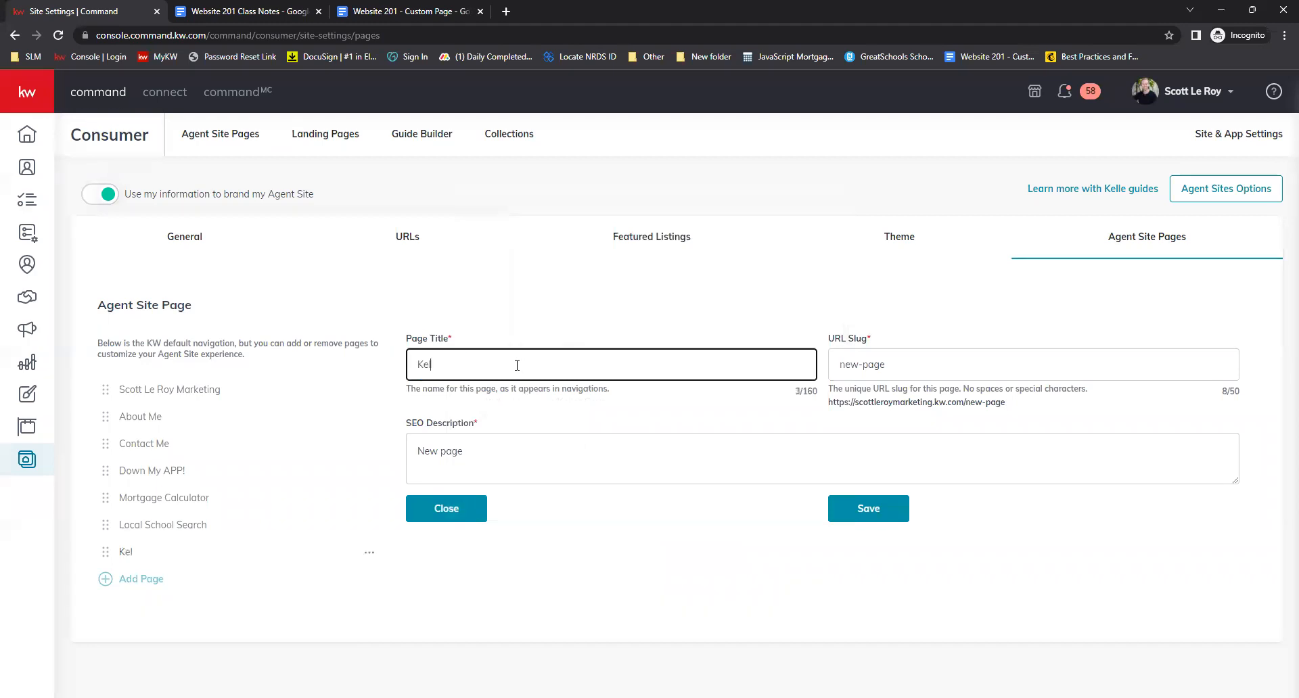
text(ler Mortgage/Keller Covered)
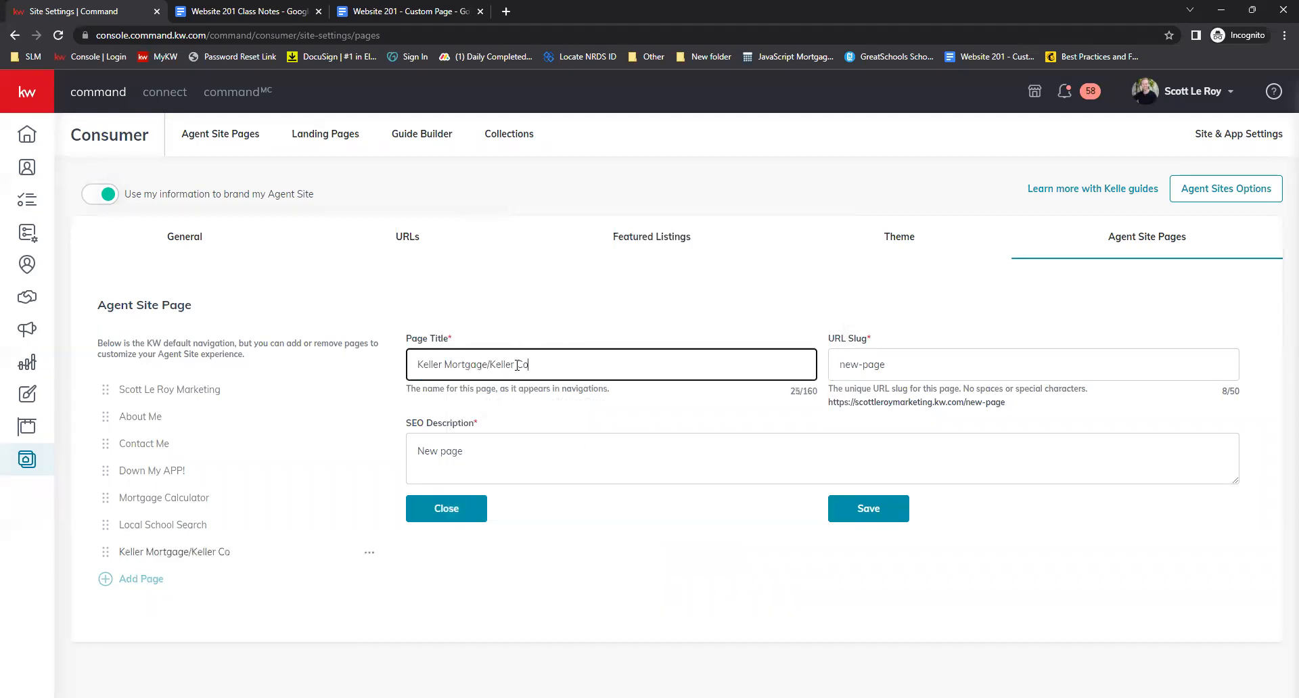
key(Tab)
text(kell)
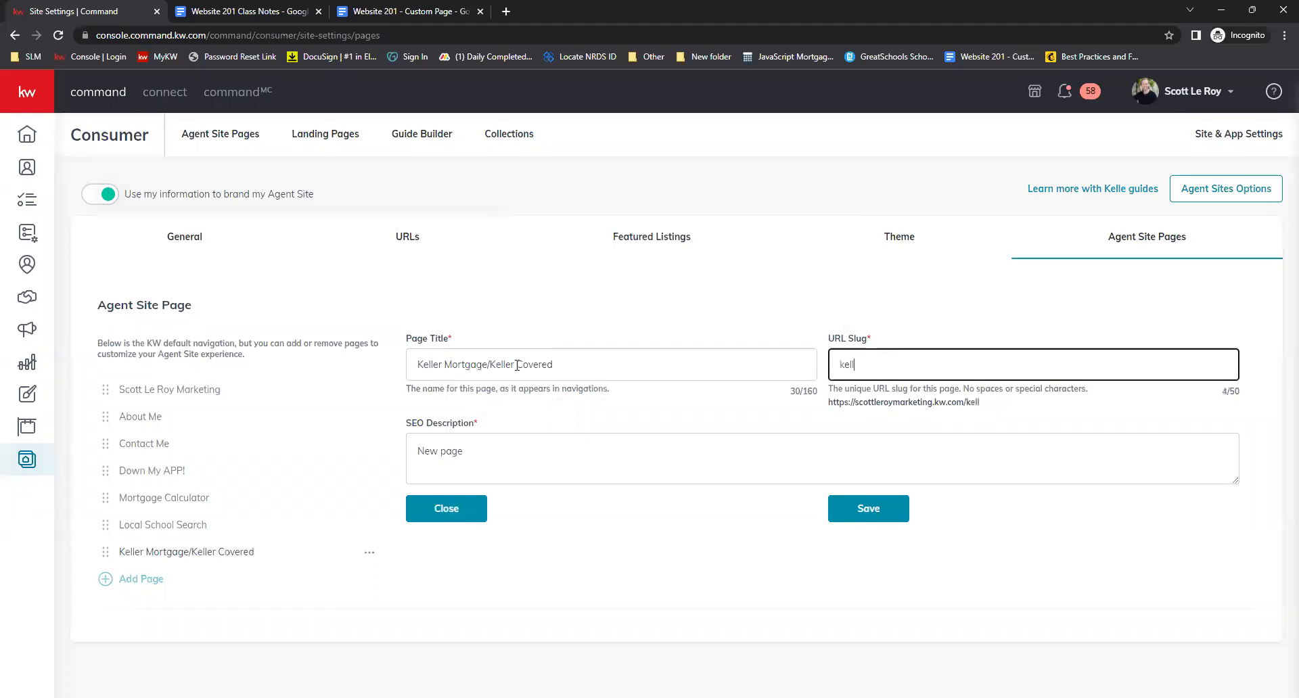
text(er-covered)
Set the SEO description to 'Keller Mortgage/Keller Covered!' and save the page
triple_click(514, 455)
text(Keller Mortgage)
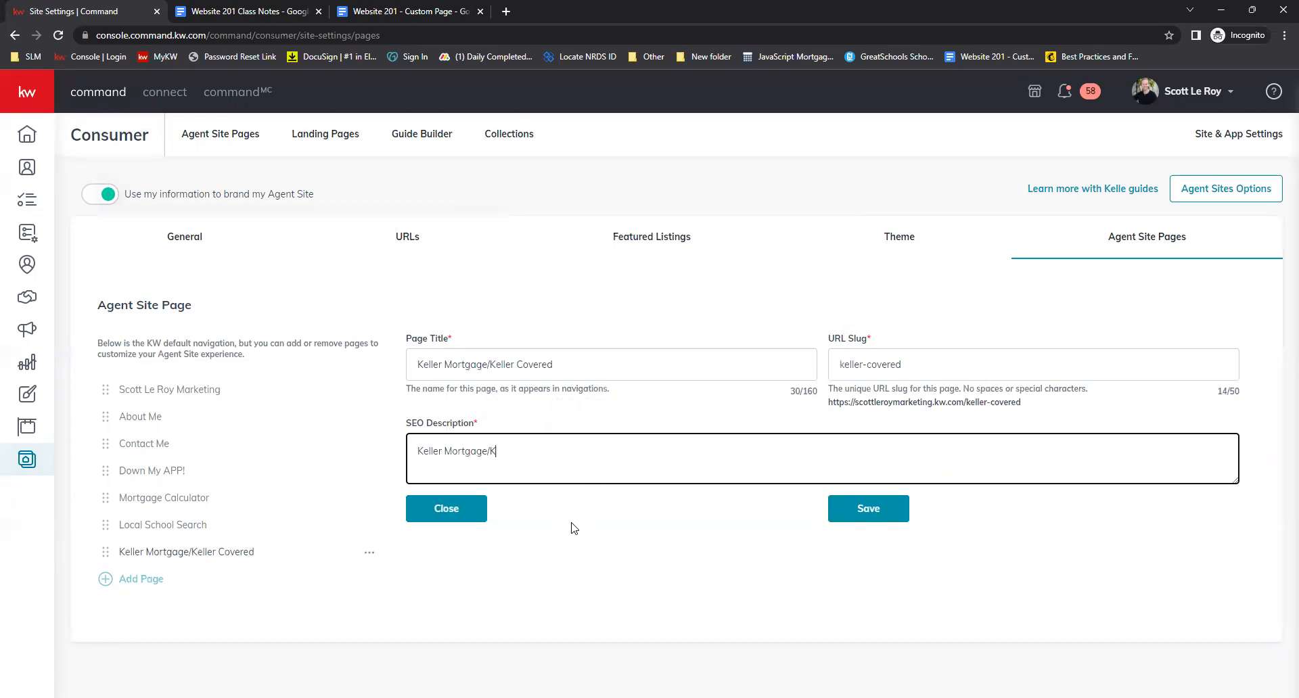
text(/Kaller)
key(BackSpace)
text(r Covered!)
click(867, 525)
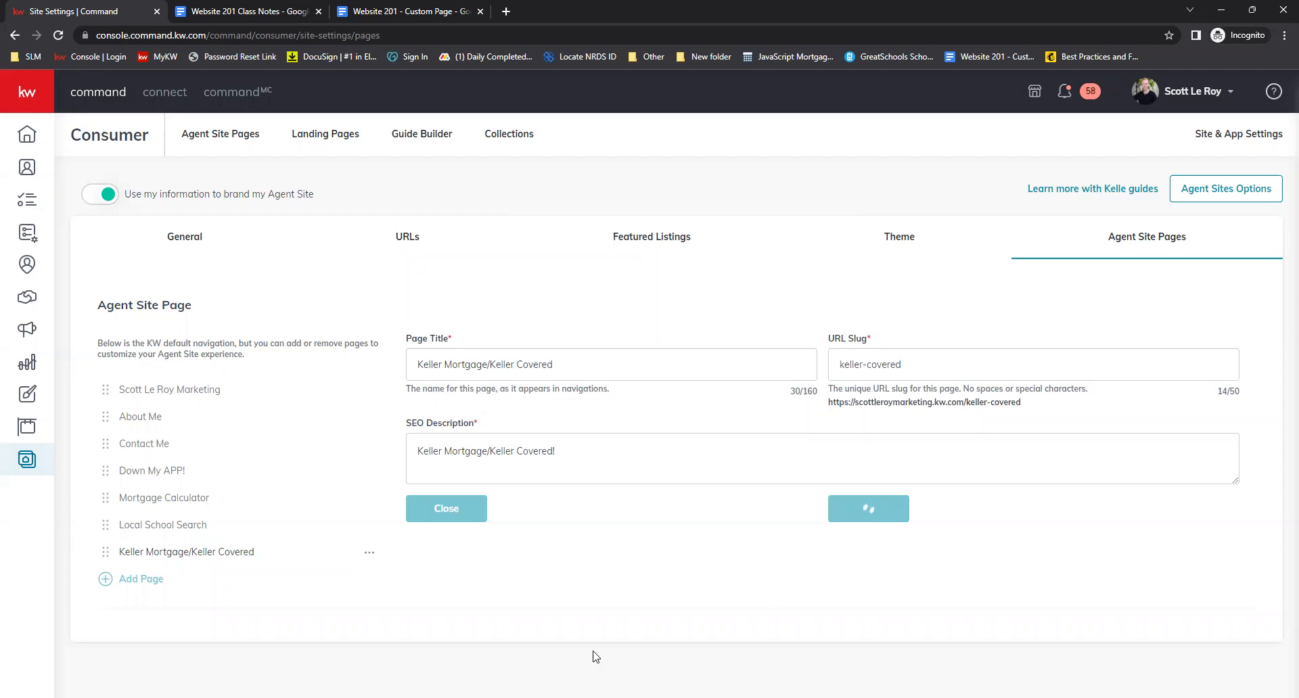
Add the existing What's My Home Worth? page to the navigation
click(137, 581)
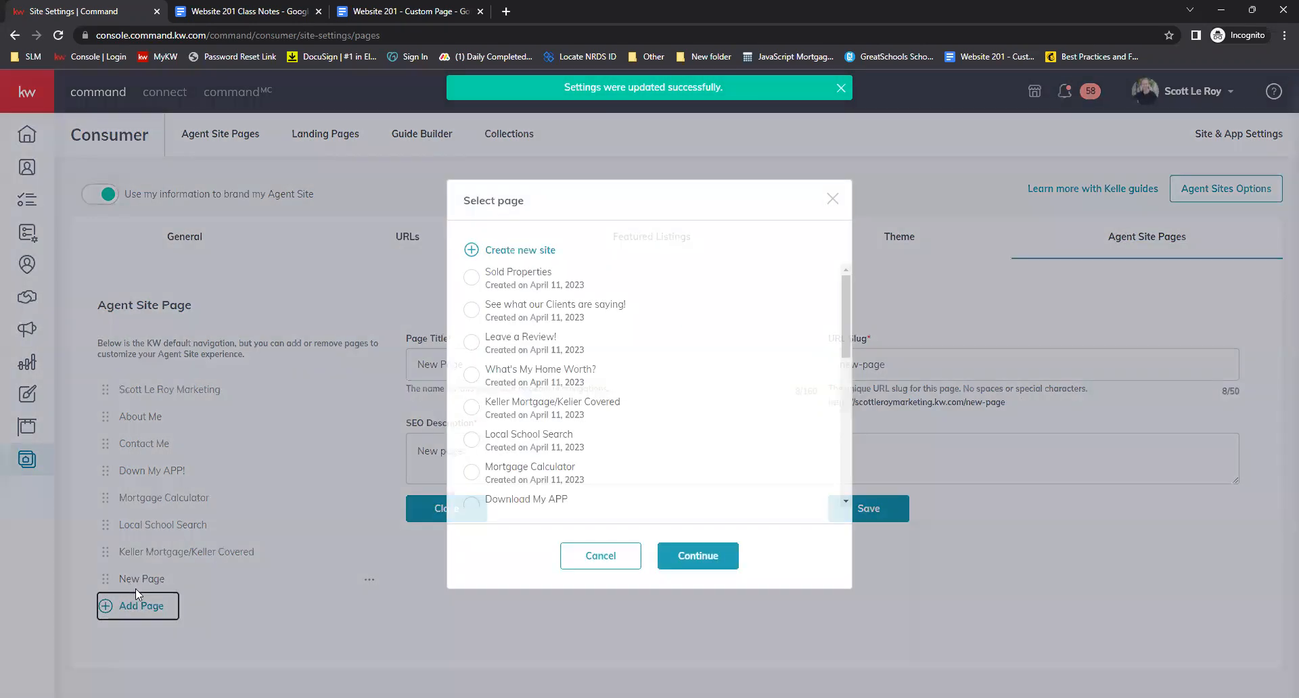
click(472, 374)
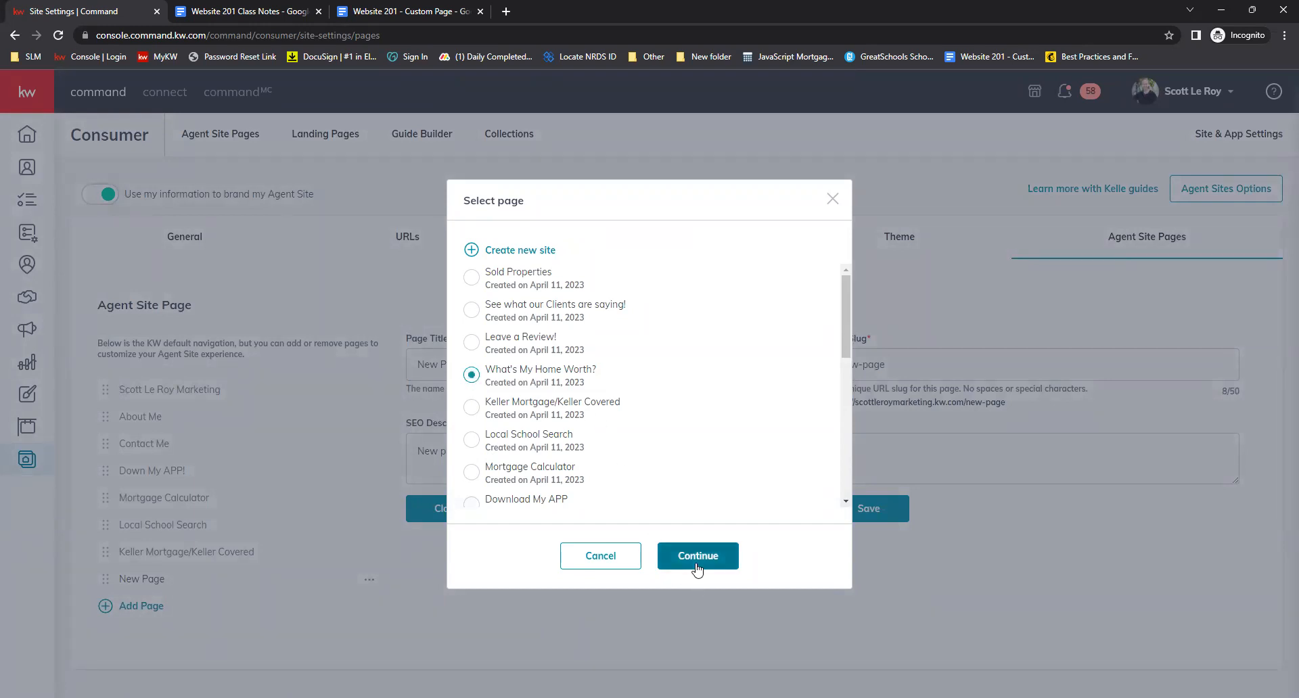
click(688, 557)
Set the page title to 'What's My Home Worth?' and the URL slug to home-worth
click(477, 366)
key(ctrl+a)
text(Wgat')
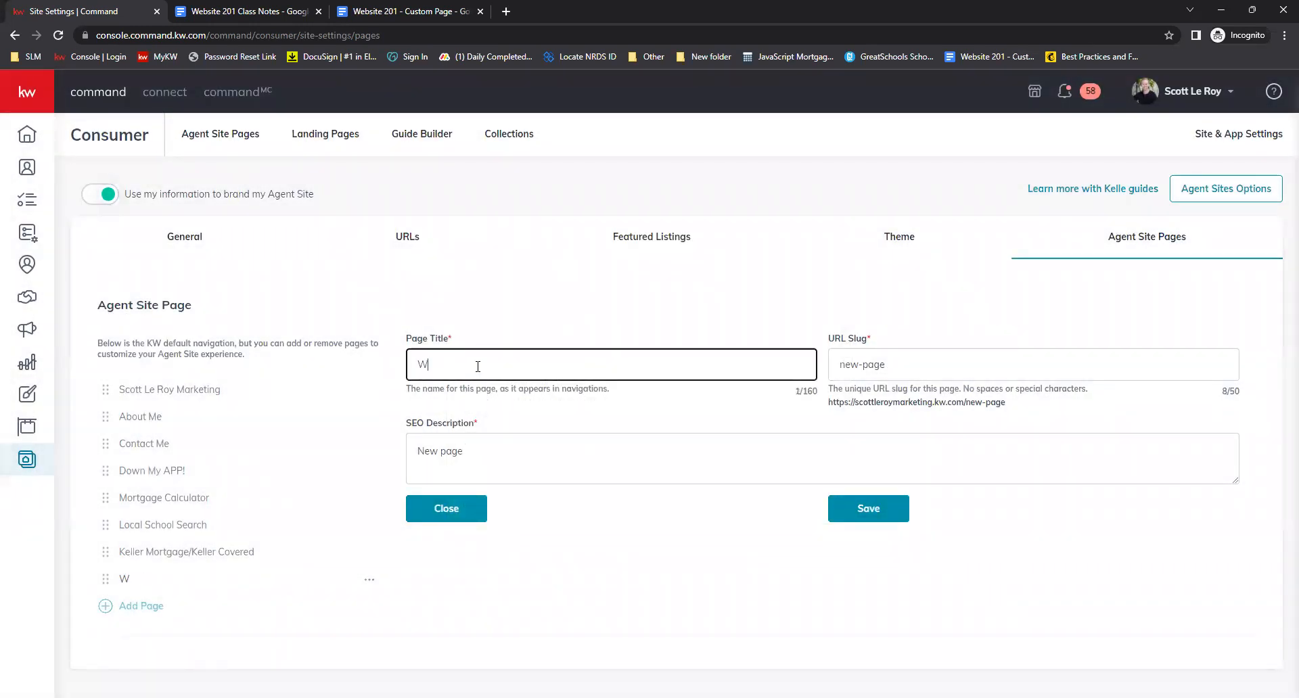
key(BackSpace)
key(BackSpace)
key(BackSpace)
text(hat's My Home worth)
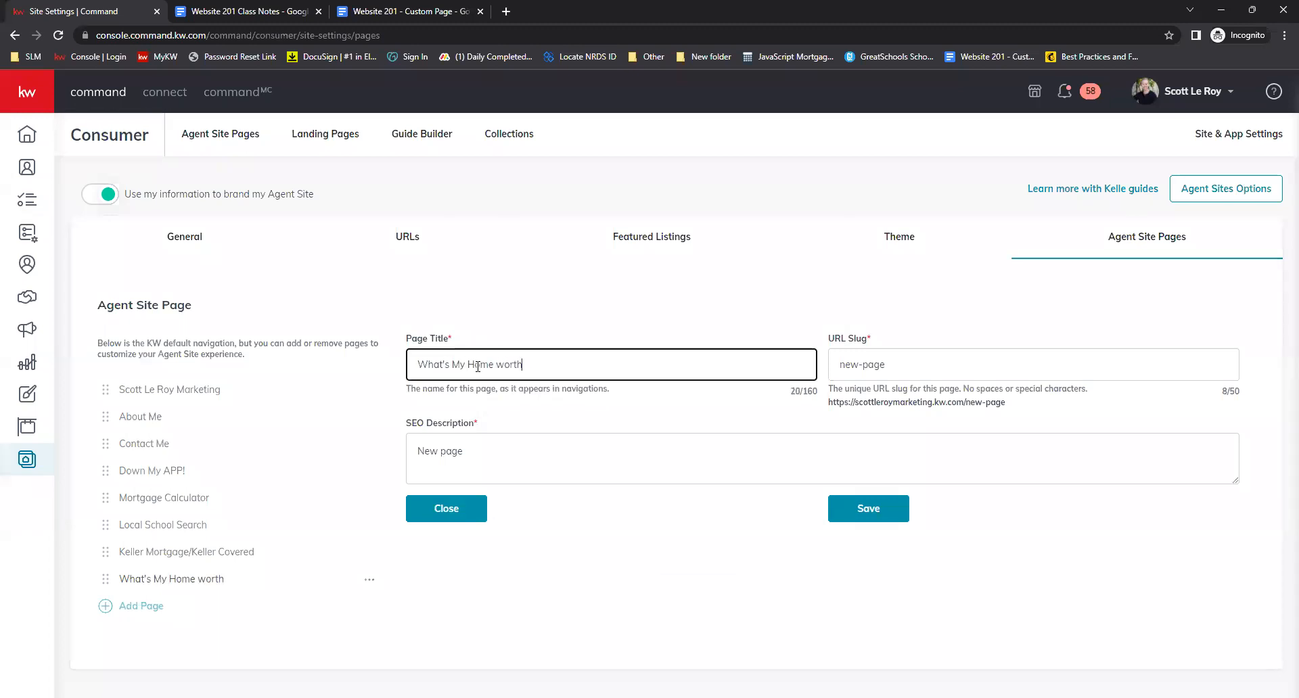
key(BackSpace)
key(BackSpace)
key(BackSpace)
text(Wr)
key(BackSpace)
text(orth?)
key(Tab)
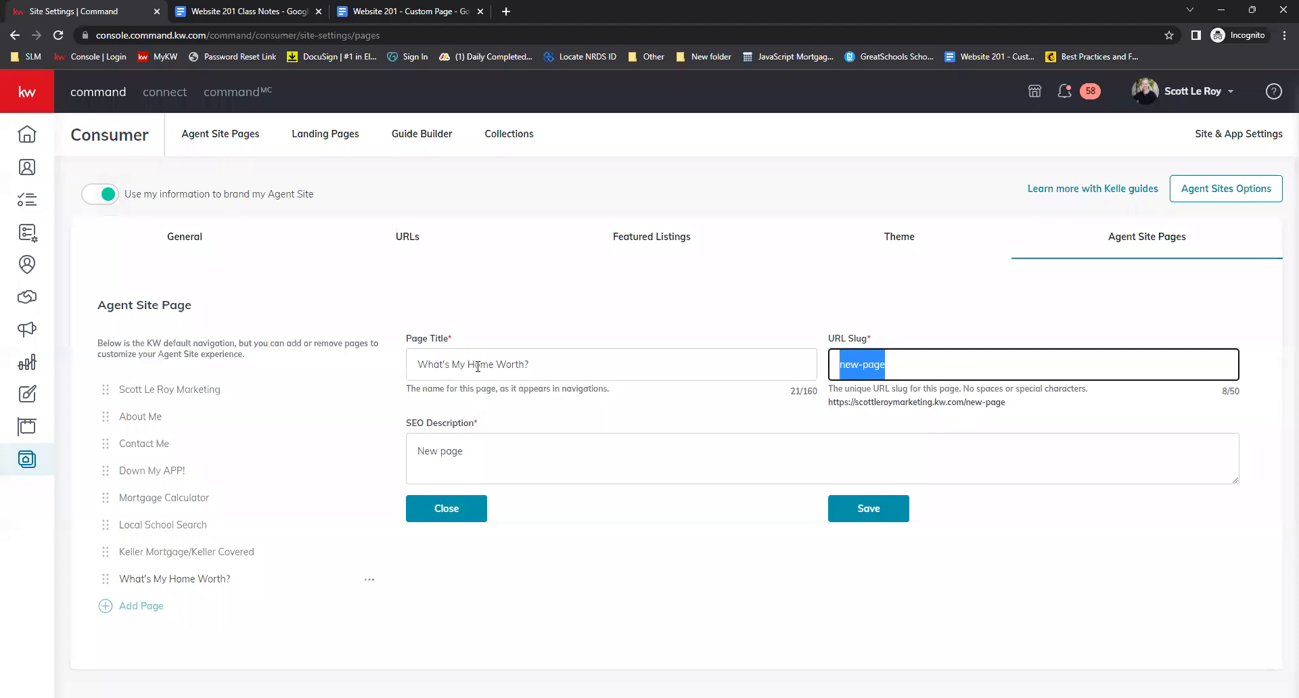
text(home-worth)
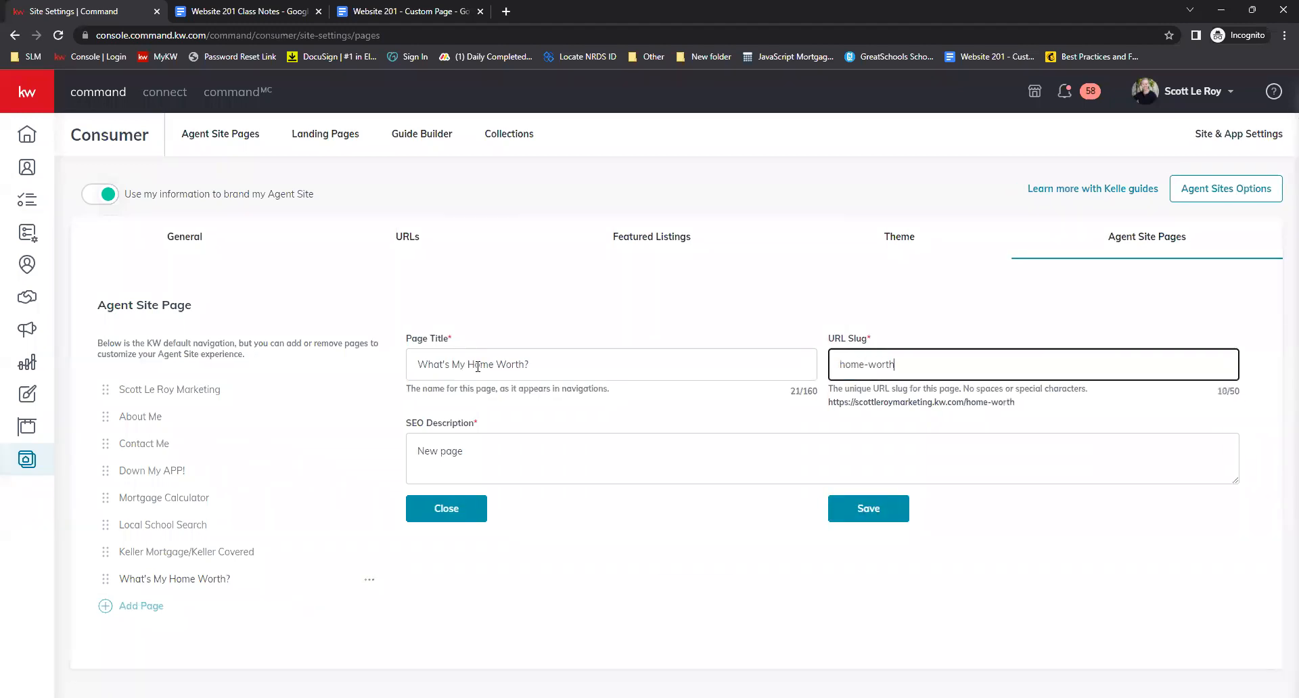
Set the SEO description to 'Find out what your home is worth!' and save the page
key(Tab)
key(ctrl+a)
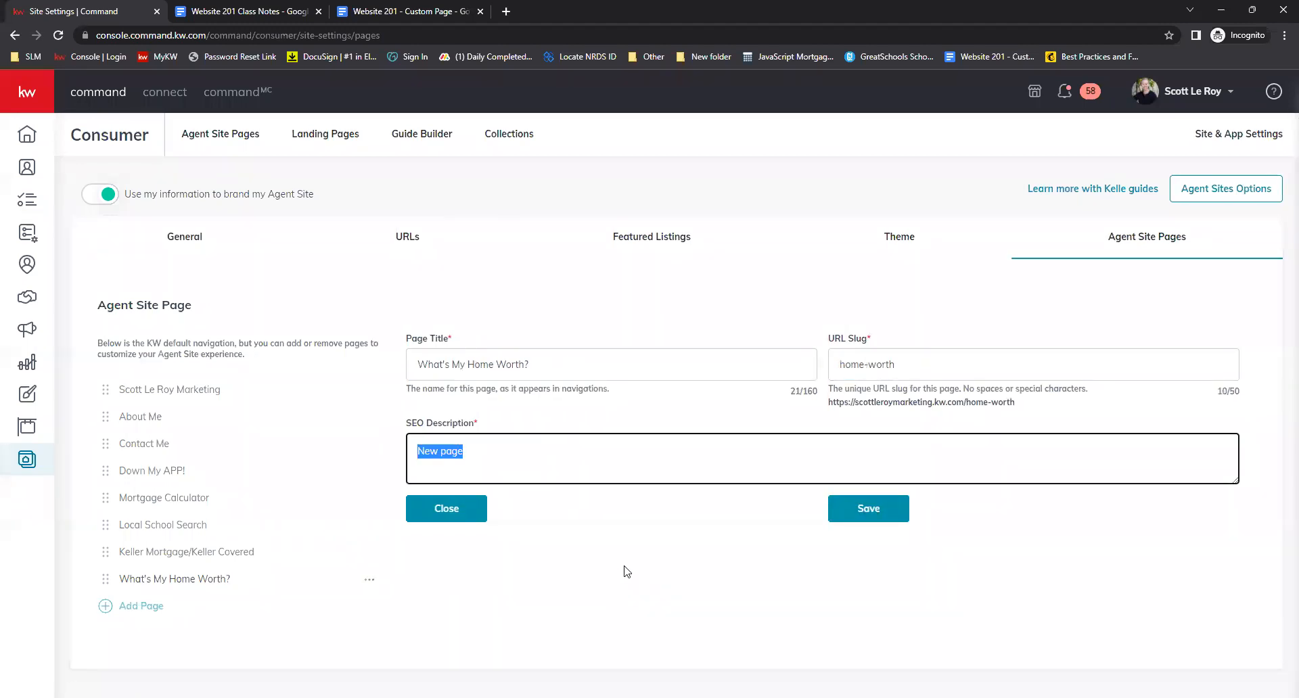
text(Find out who)
text(t your home is worth!)
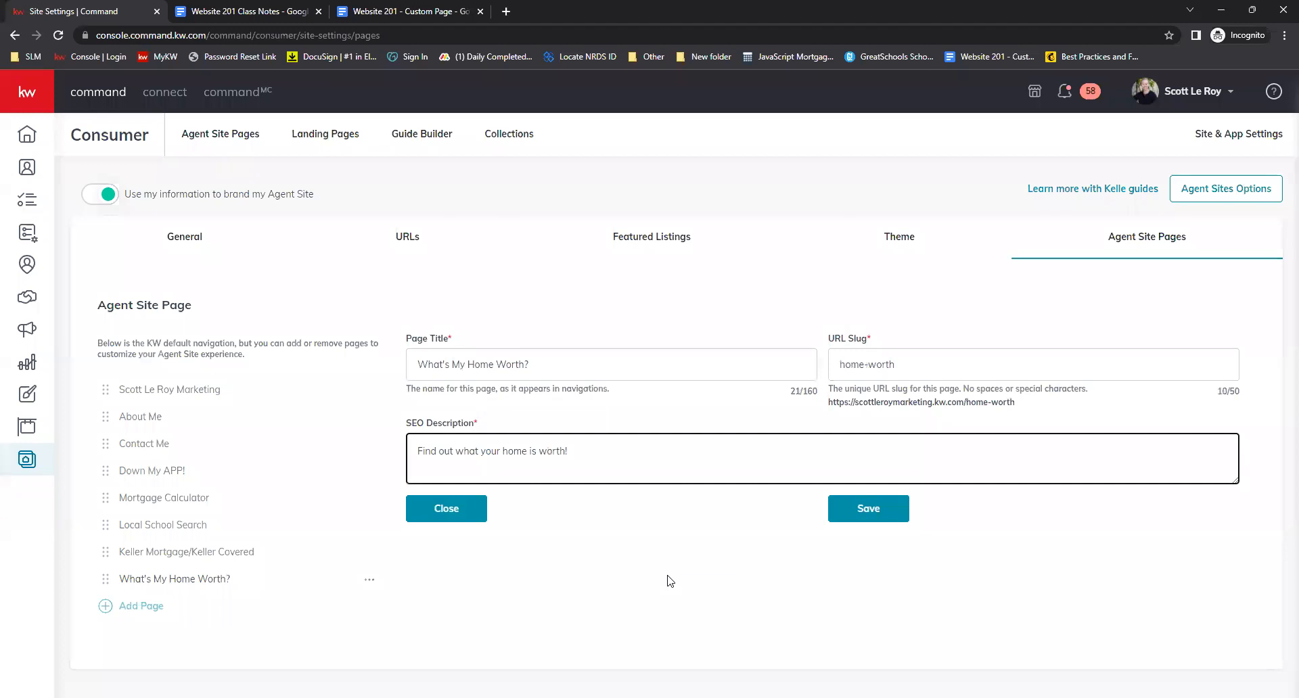
click(670, 581)
click(884, 517)
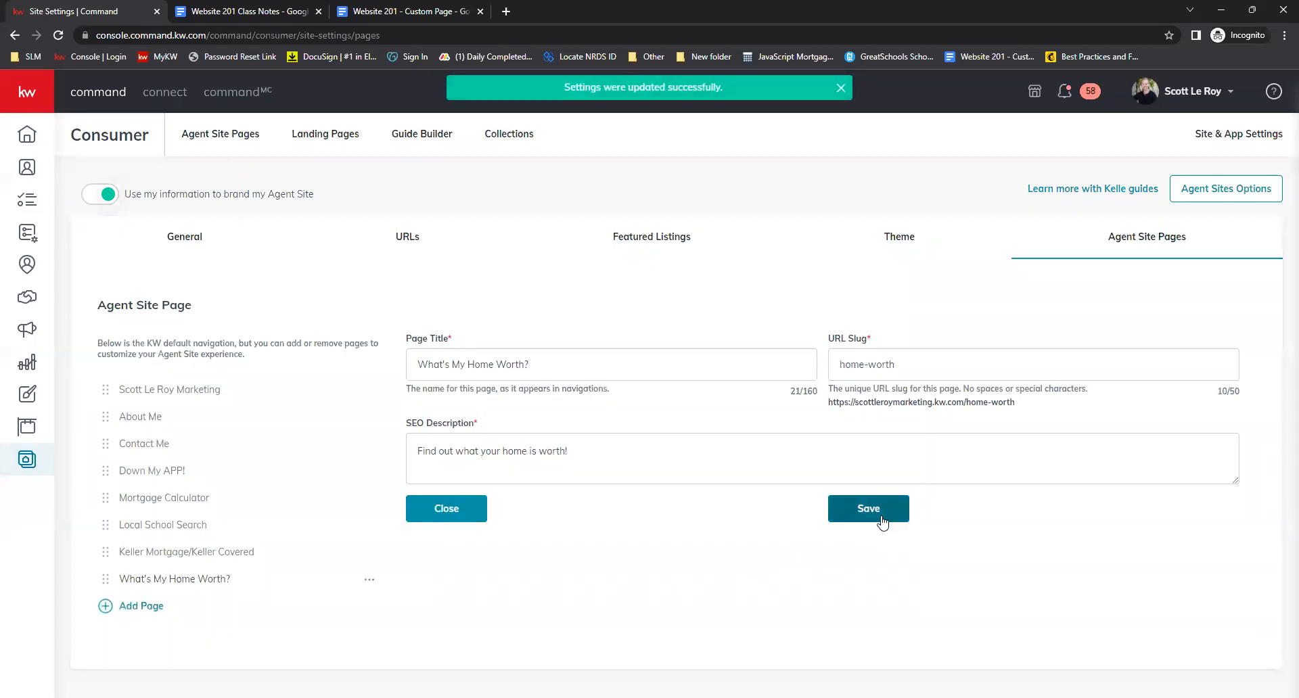
Add the existing Leave a Review! page to the navigation
click(136, 608)
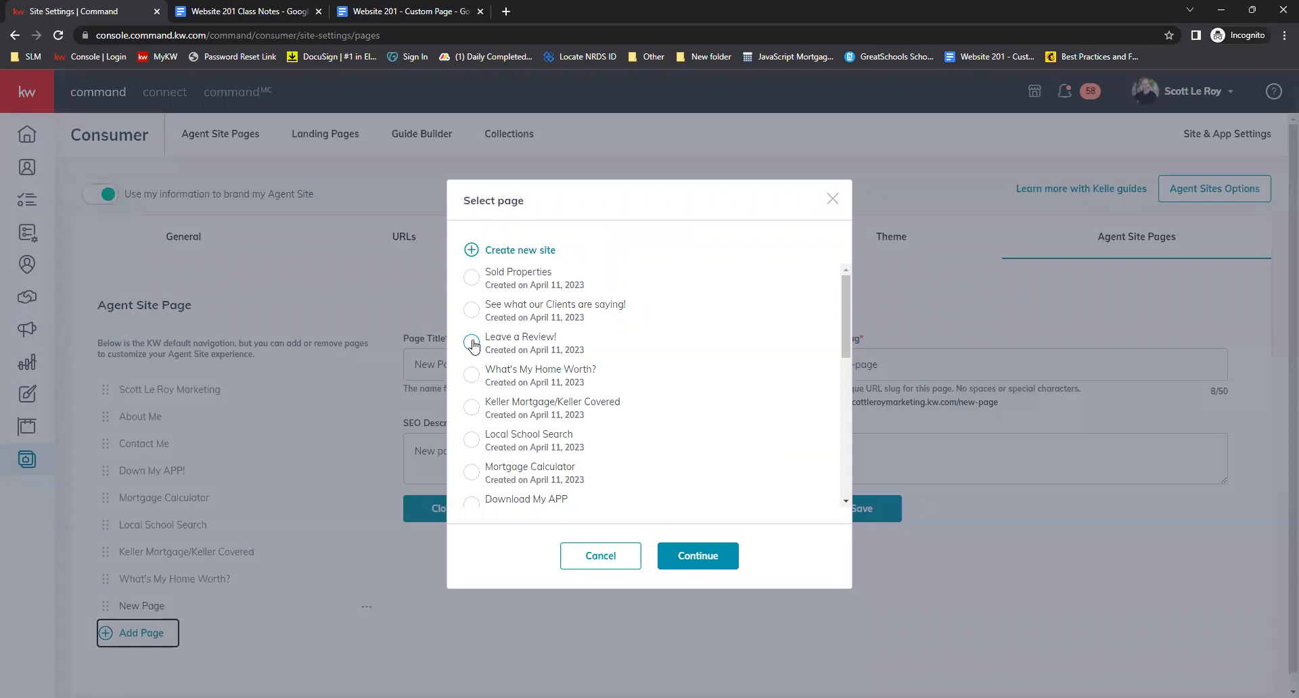
click(472, 343)
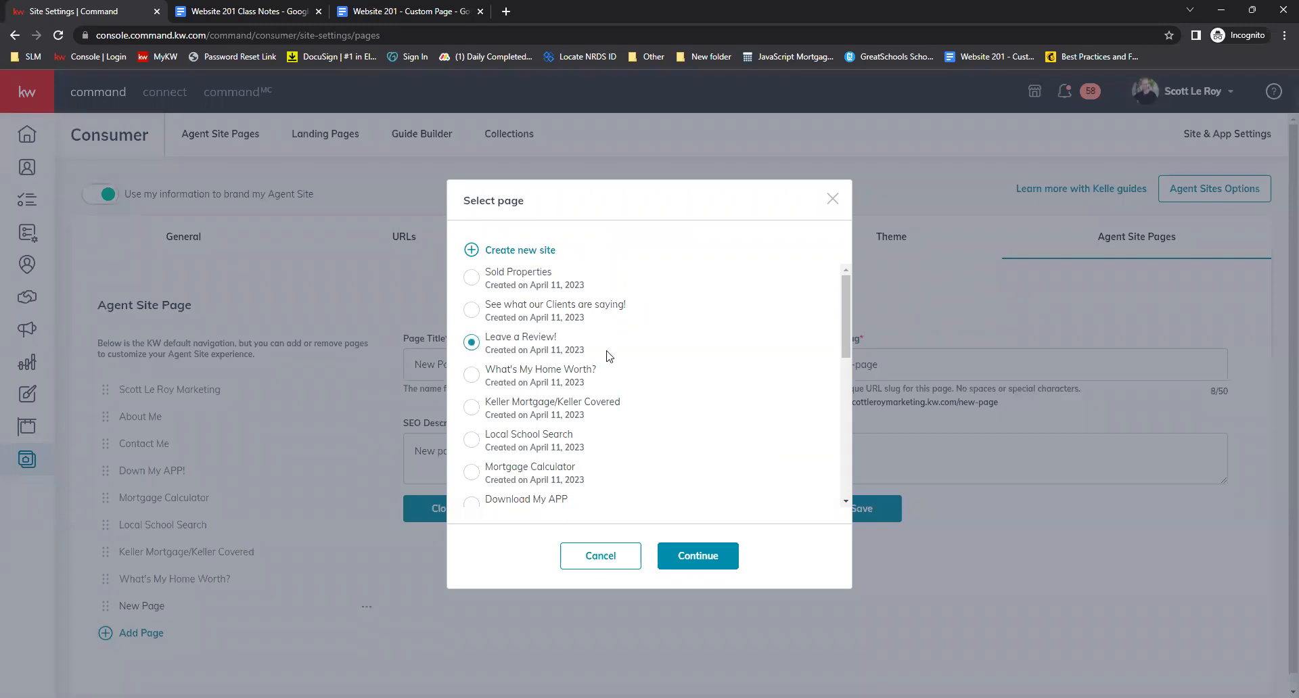
click(712, 566)
Set the page title to 'Leave a Review!' and the URL slug to leave-review
triple_click(518, 372)
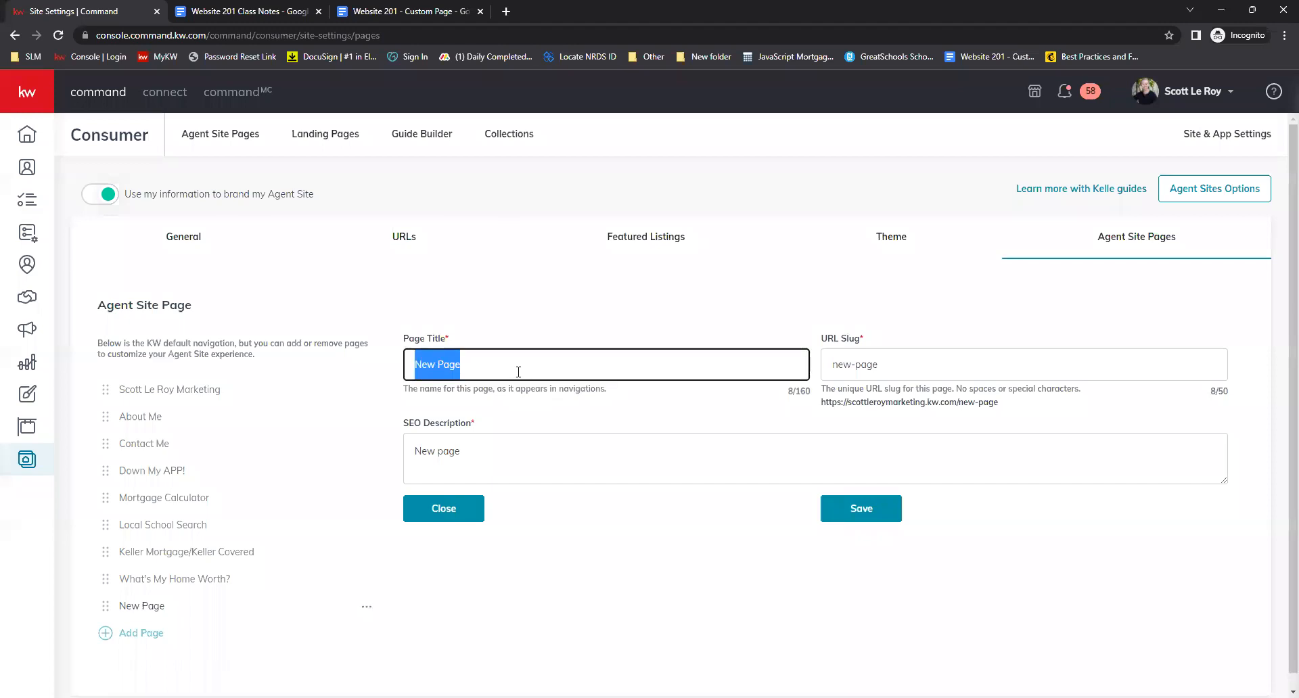
text(Leave a Rec)
text(iew!)
key(Tab)
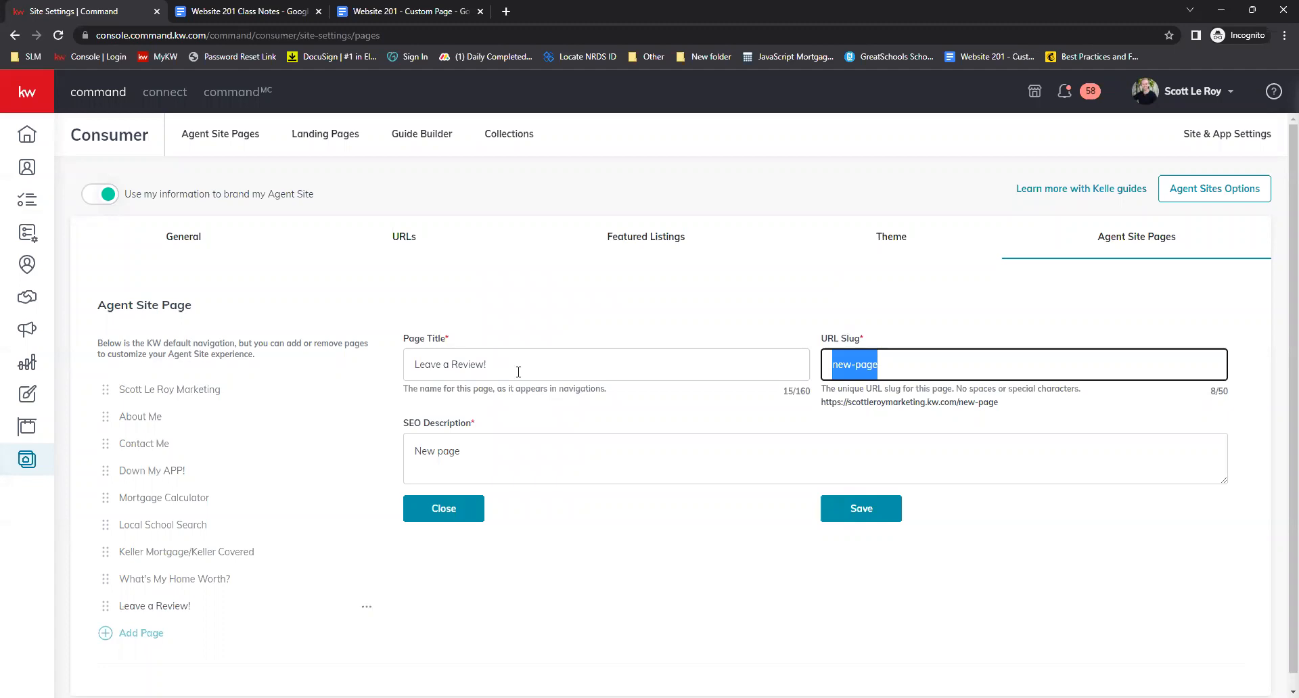
text(re)
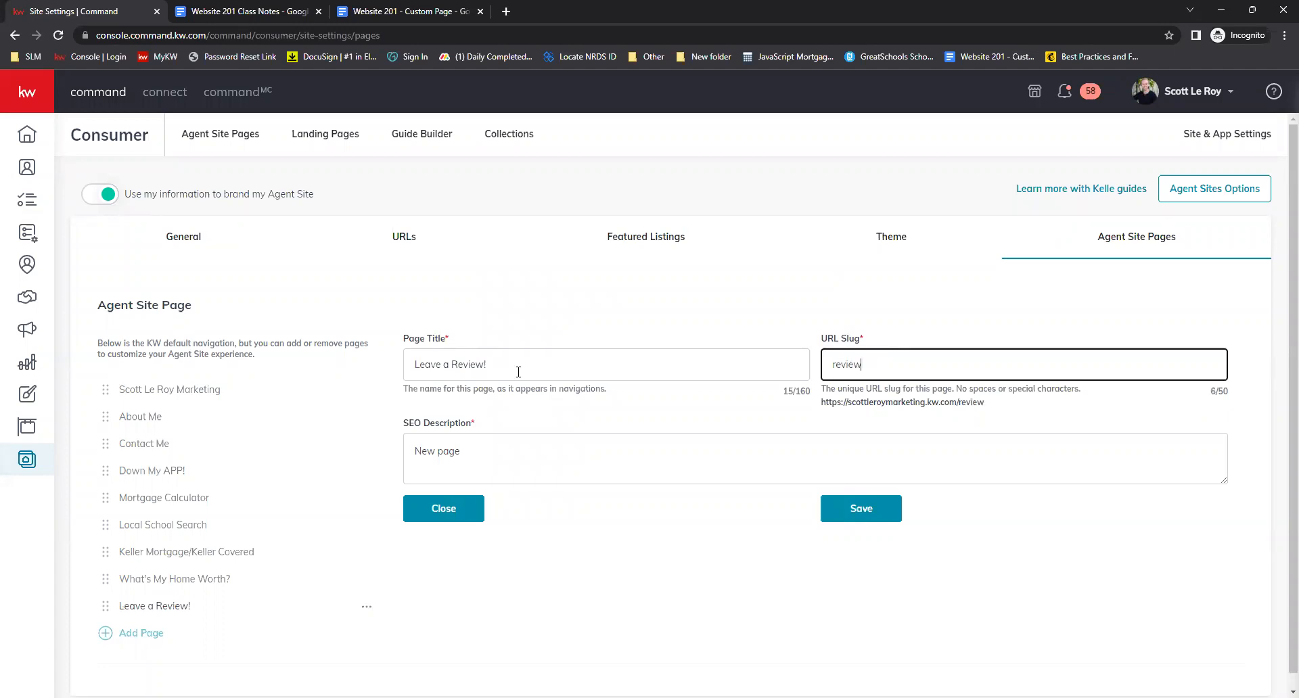
text(view)
key(Home)
text(leave-)
key(Tab)
Set the SEO description to 'Leave me a Review today!' and save the page
key(ctrl+a)
key(BackSpace)
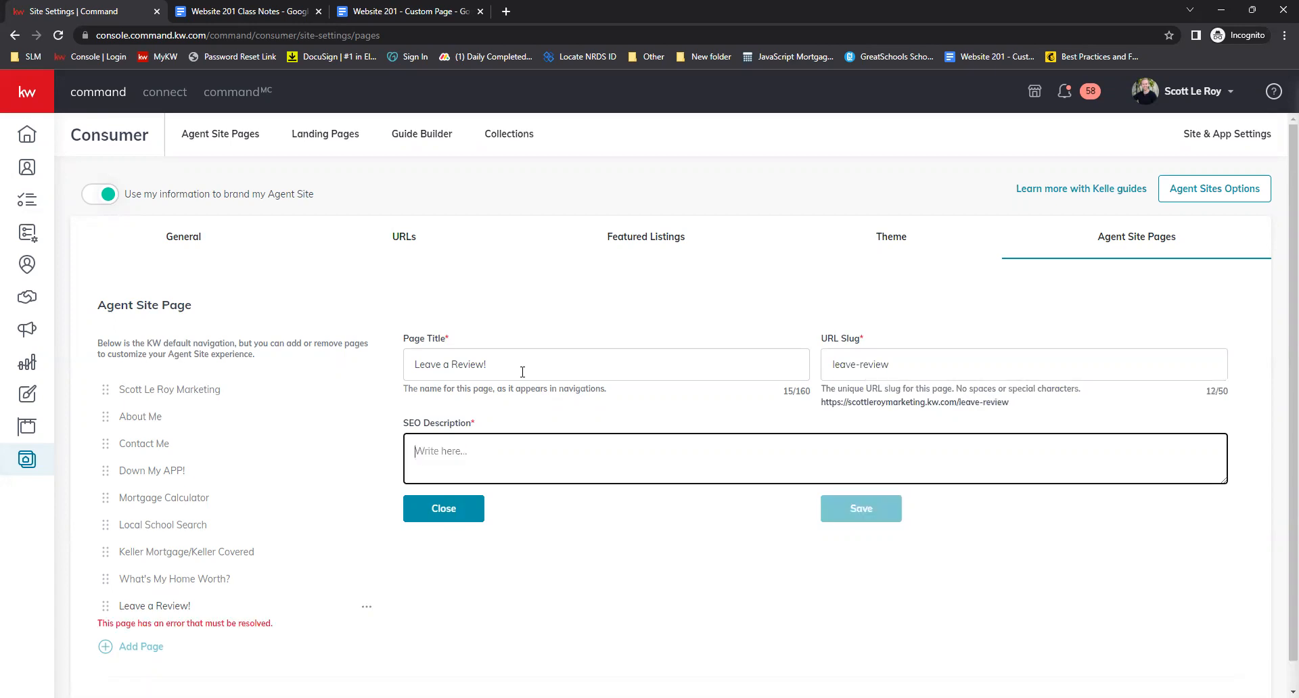
text(Lev)
text(ve me a Review today!)
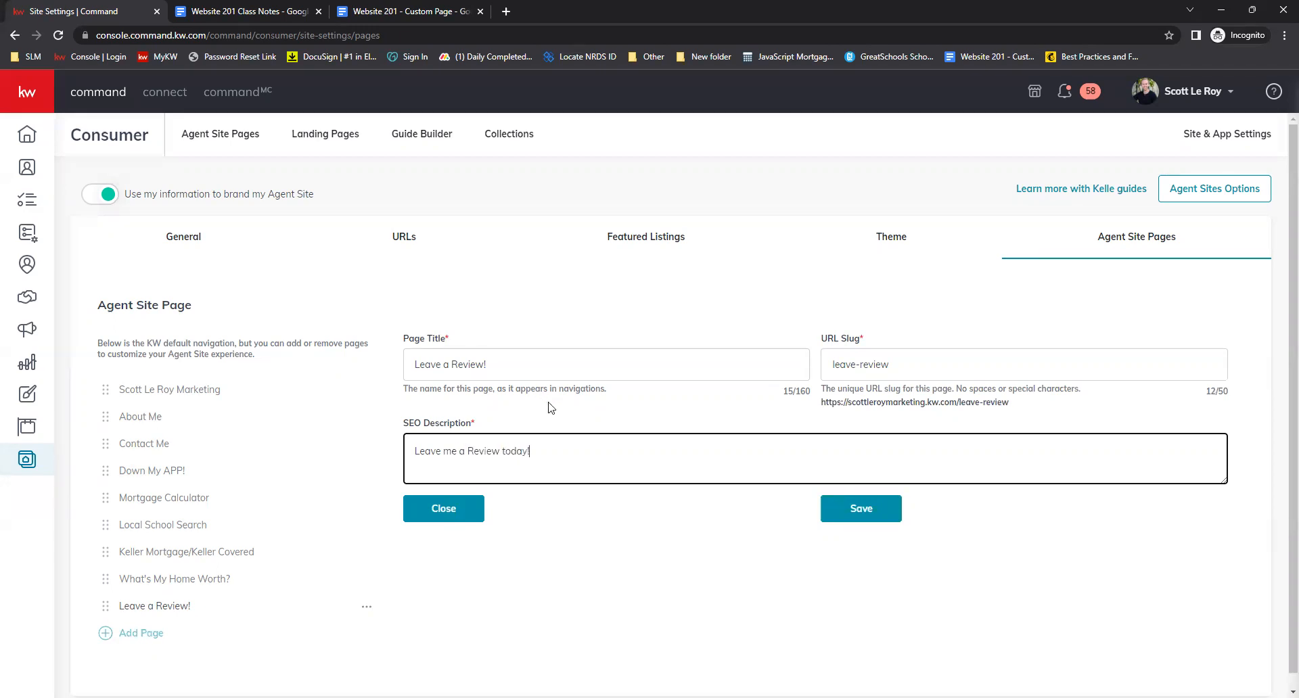
click(768, 523)
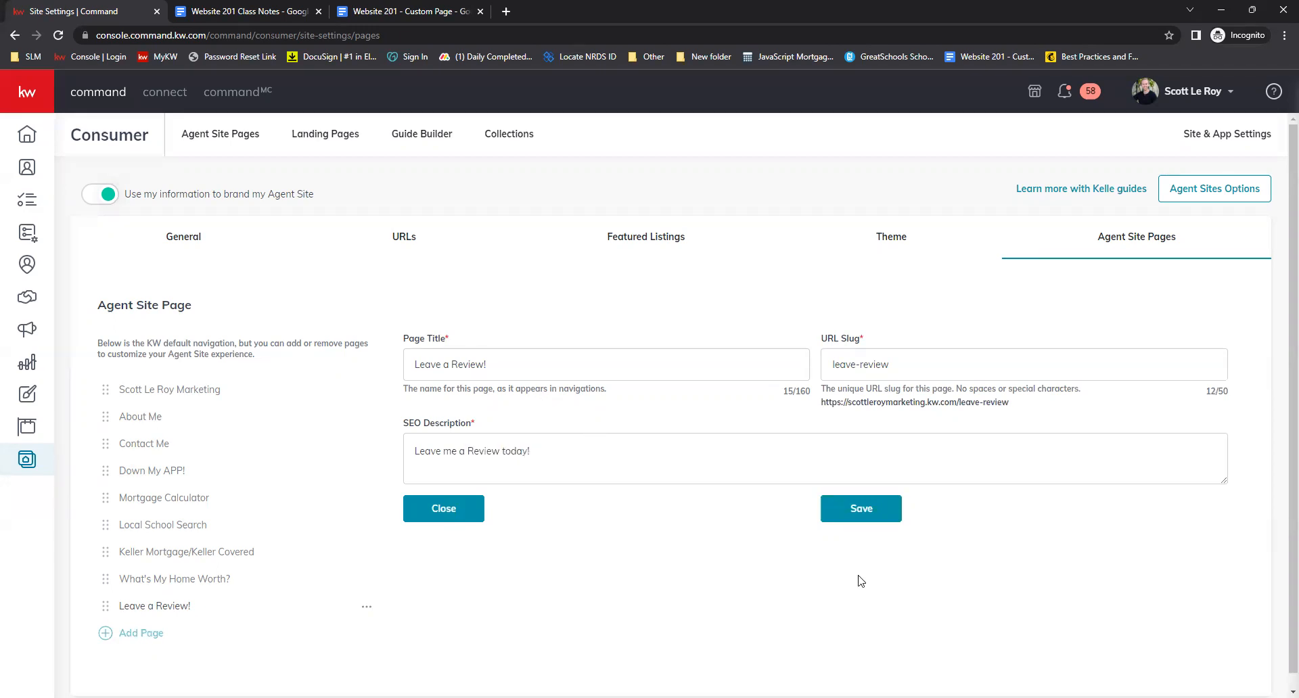
click(868, 517)
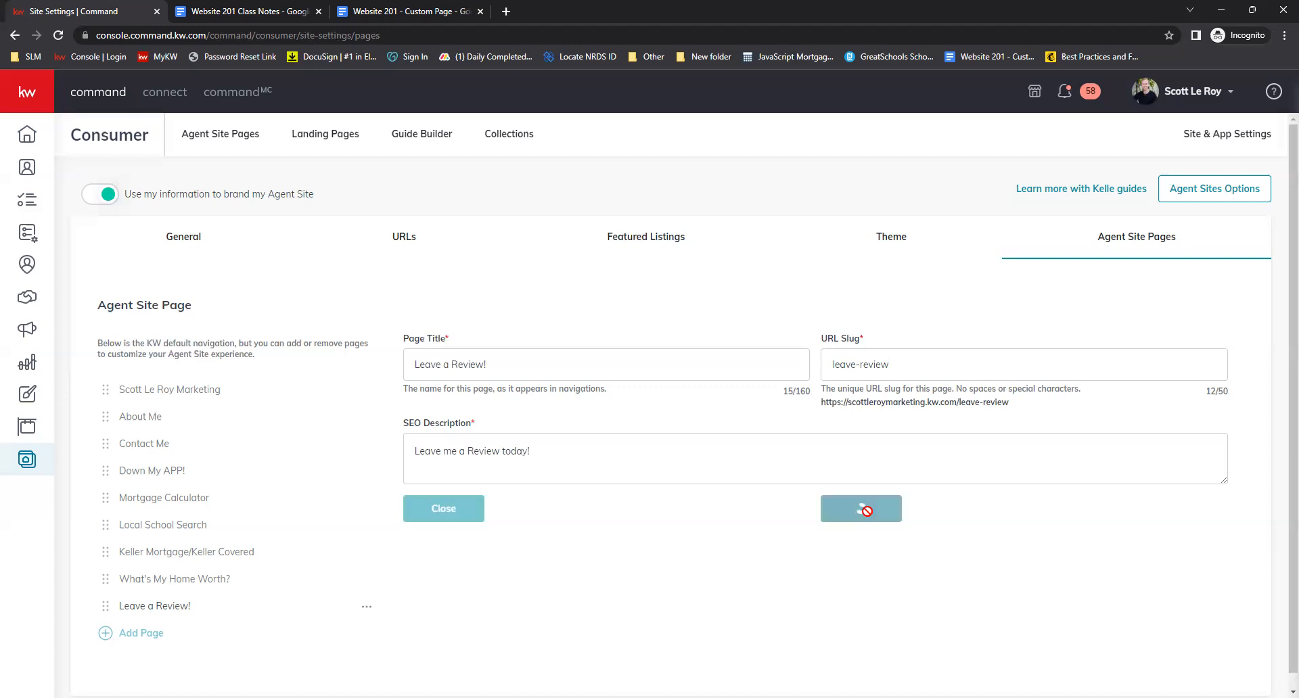
Add the existing See what our Clients are saying! page to the navigation
click(138, 633)
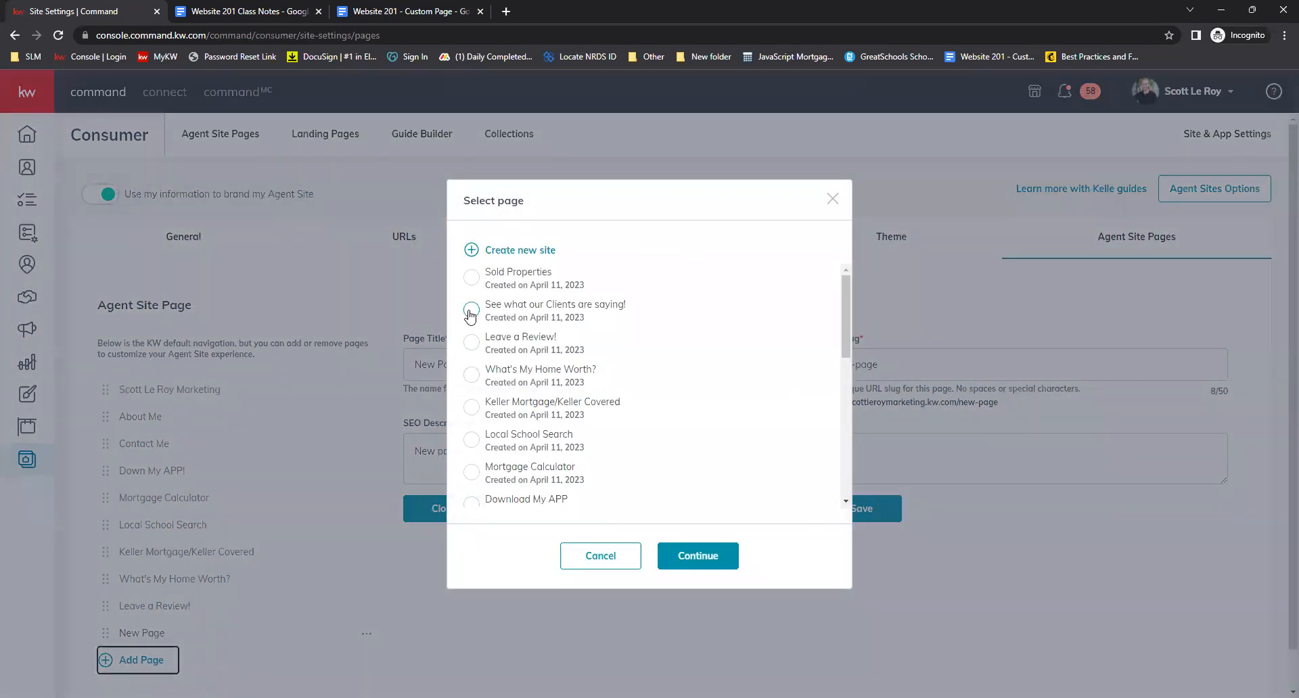
click(472, 310)
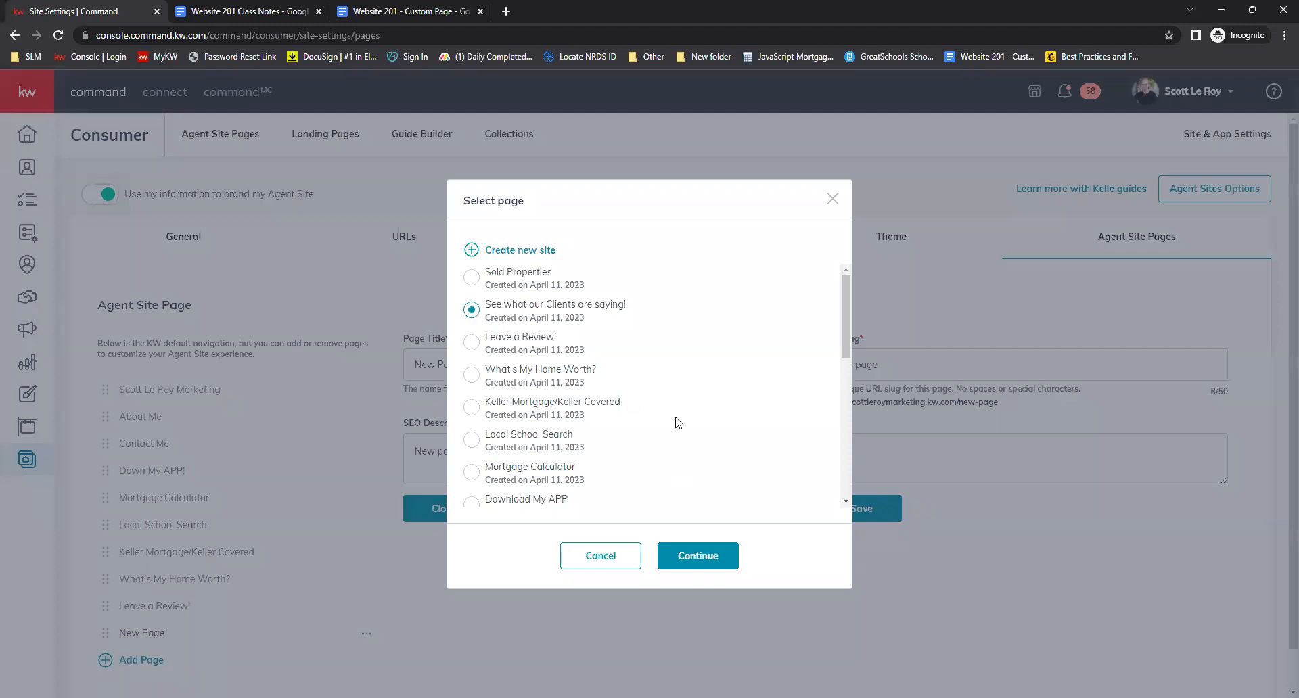
click(697, 554)
Set the page title to 'See what our clients are saying!' and the URL slug to client-reviews
click(477, 362)
key(ctrl+a)
text(See what our)
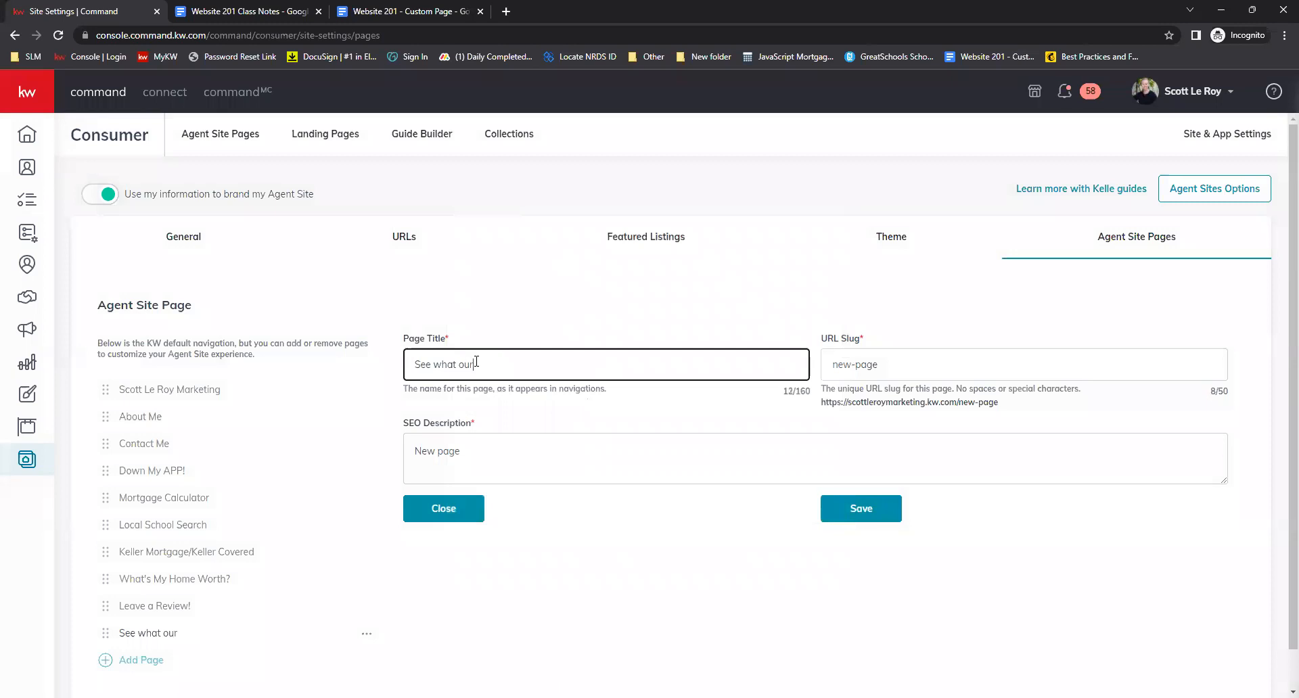
text( clients are saying!)
key(Tab)
text(client-review)
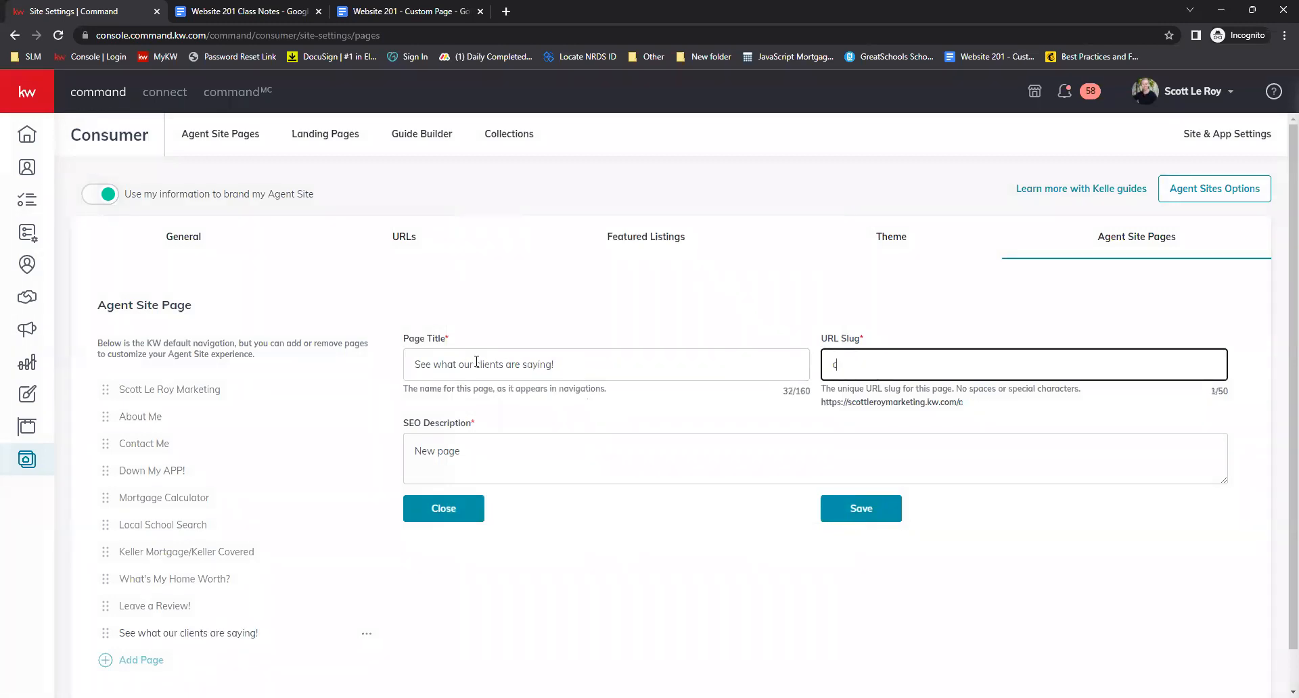
Set the SEO description to 'See what people are saying about Scott Le Roy Marketing!' and save the page
key(Tab)
key(ctrl+a)
text(See what people are saying about Scott Le Roy Marketing!)
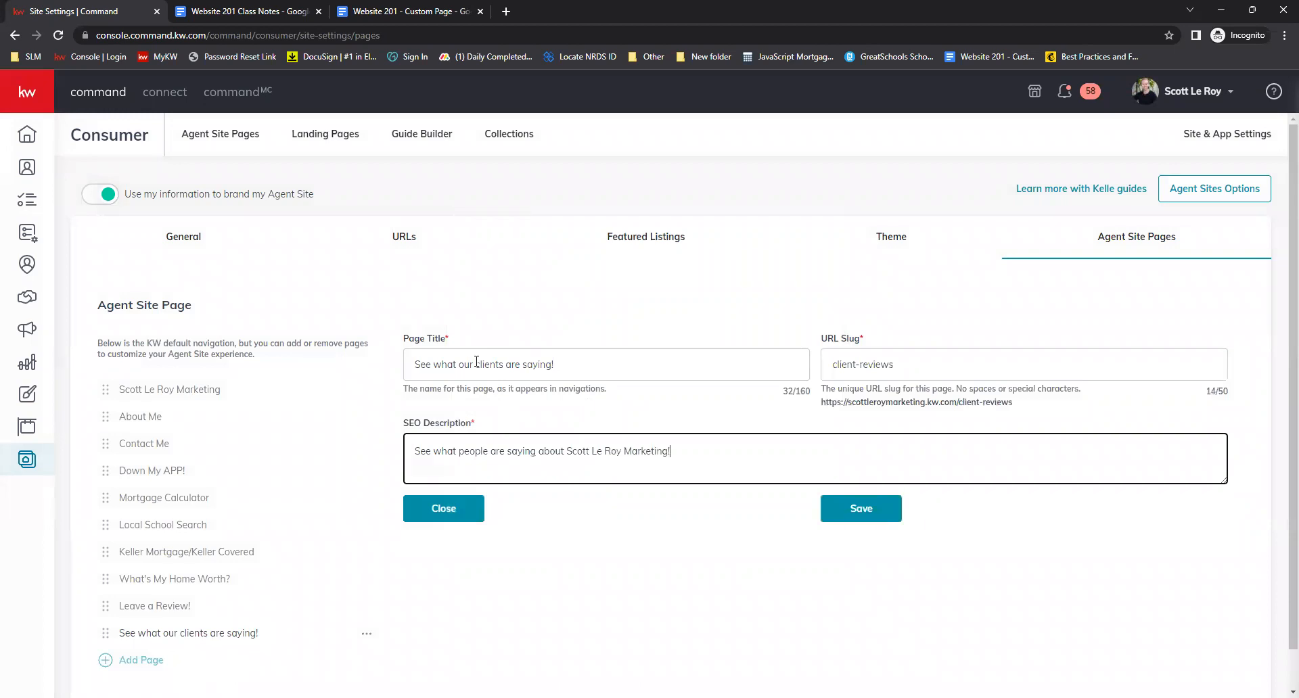
click(797, 584)
click(865, 508)
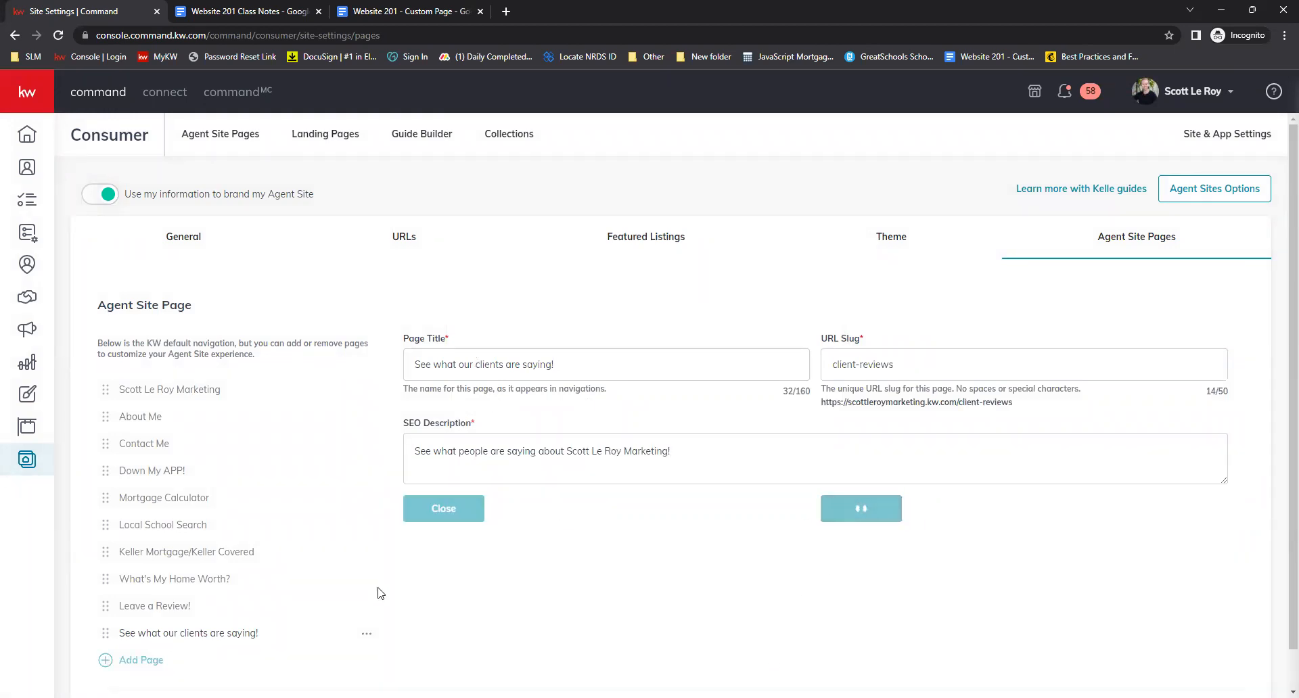
Add the existing Sold Properties page to the navigation
click(137, 668)
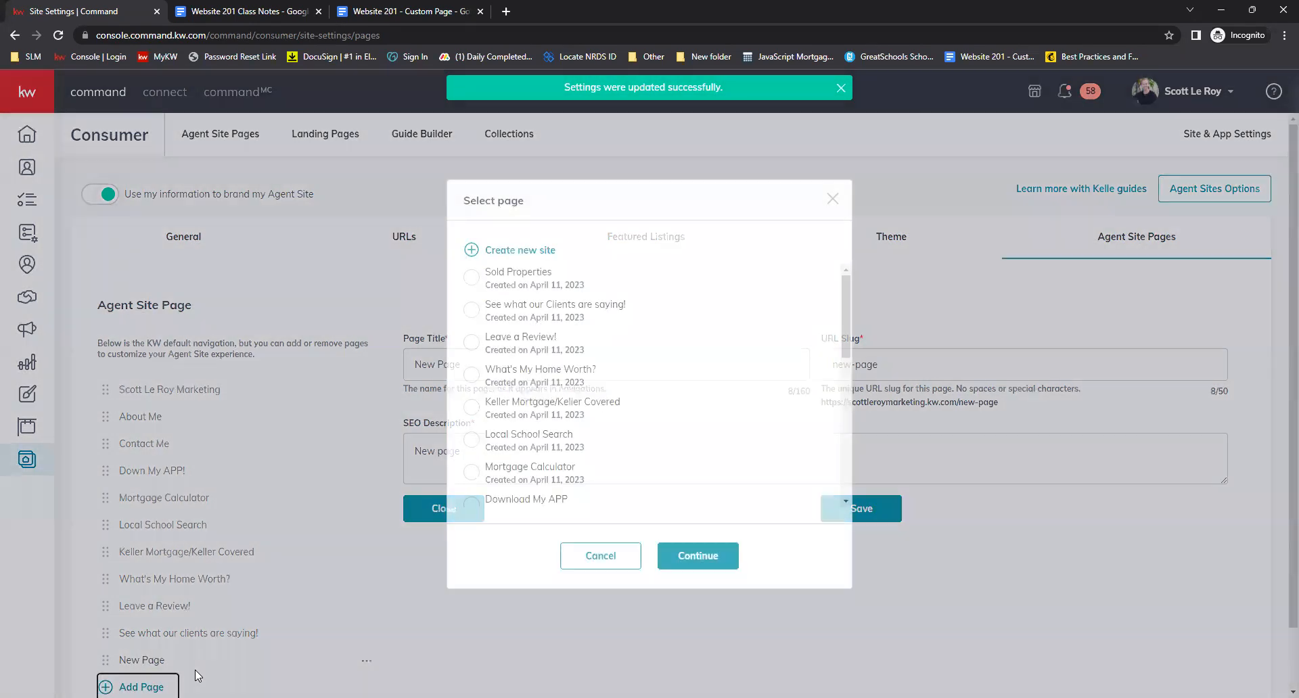
click(466, 279)
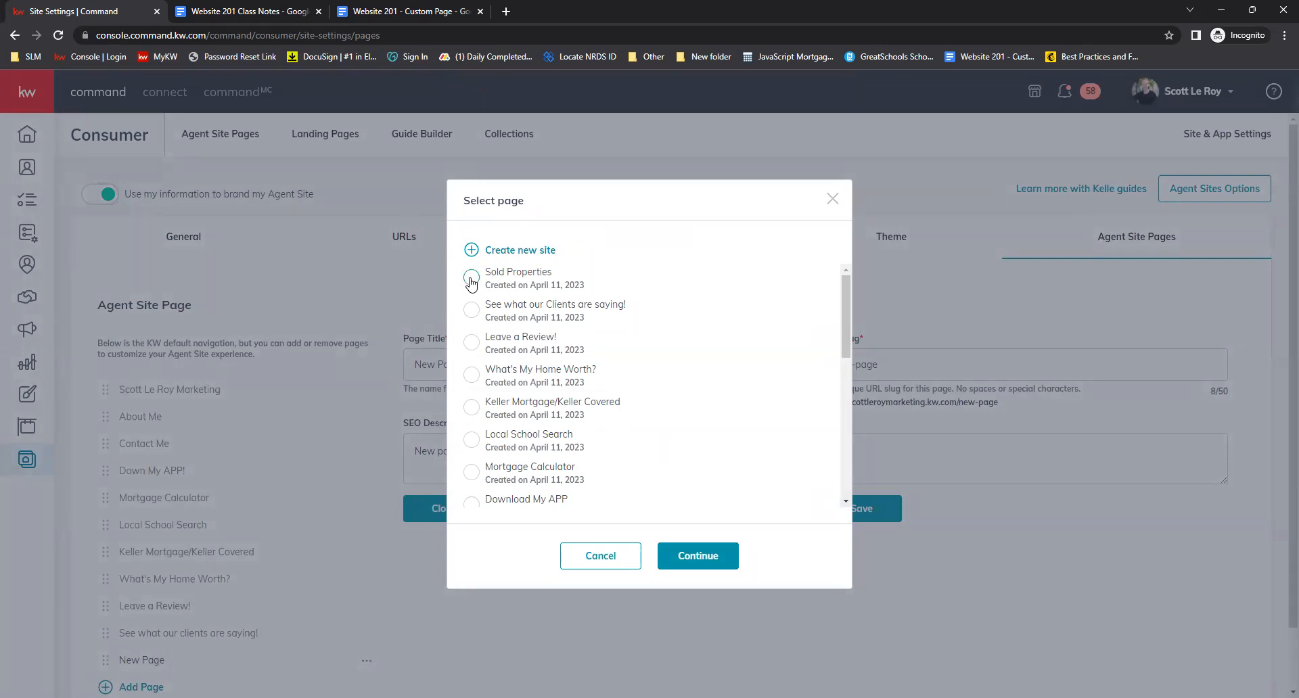
click(698, 556)
Set the page title to 'Sold Properties' and the URL slug to sold
click(489, 353)
triple_click(488, 353)
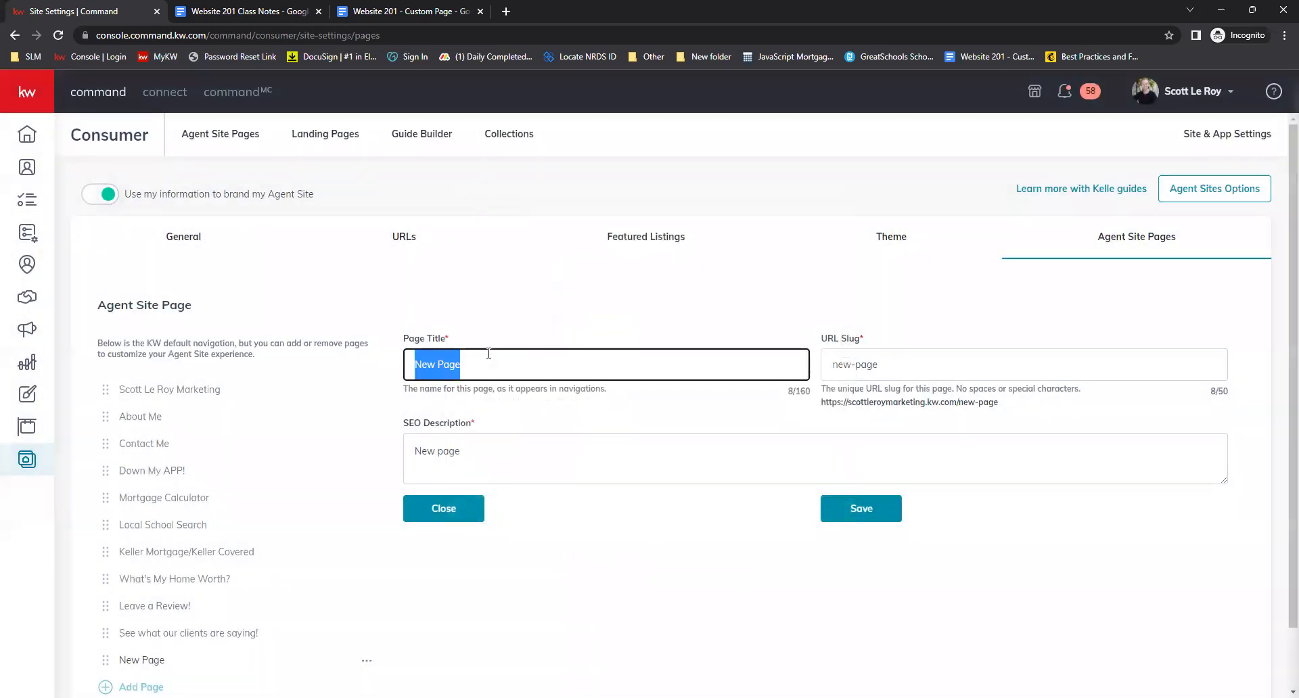
text(Sold Properties)
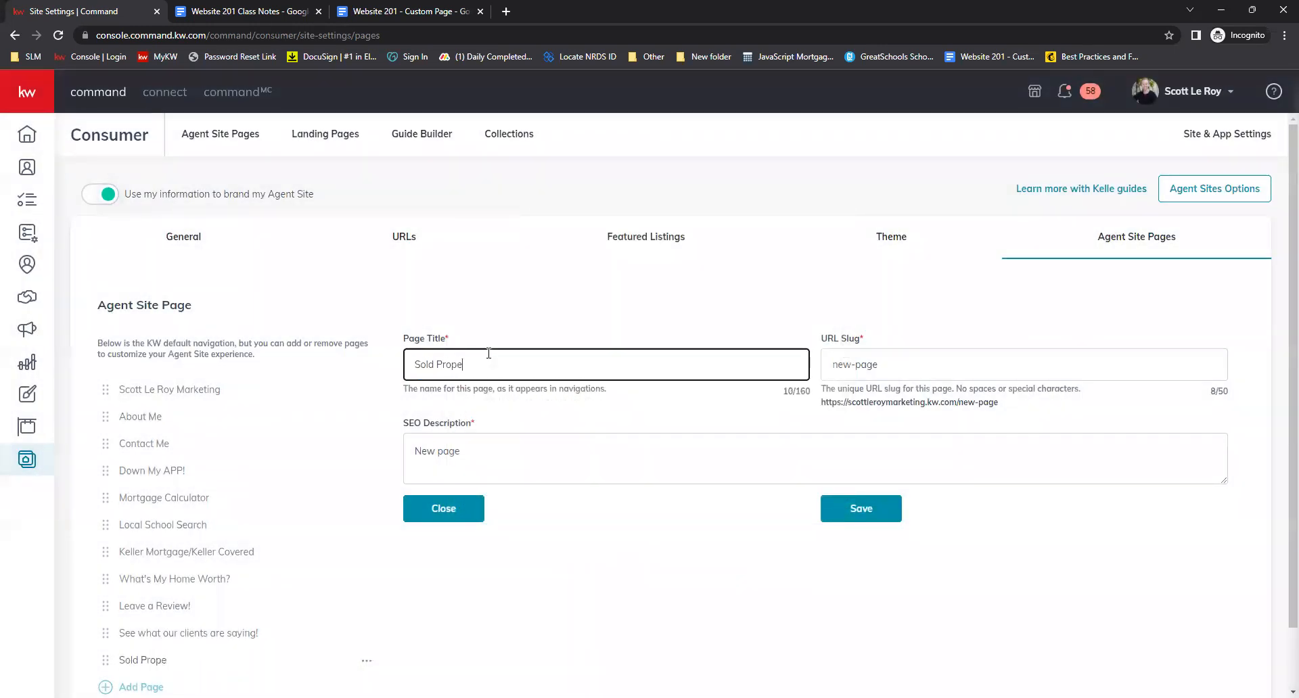
key(Tab)
text(do)
key(BackSpace)
key(BackSpace)
text(sold)
Set the SEO description to 'View my Sold properties!' and save the page
key(Tab)
key(ctrl+a)
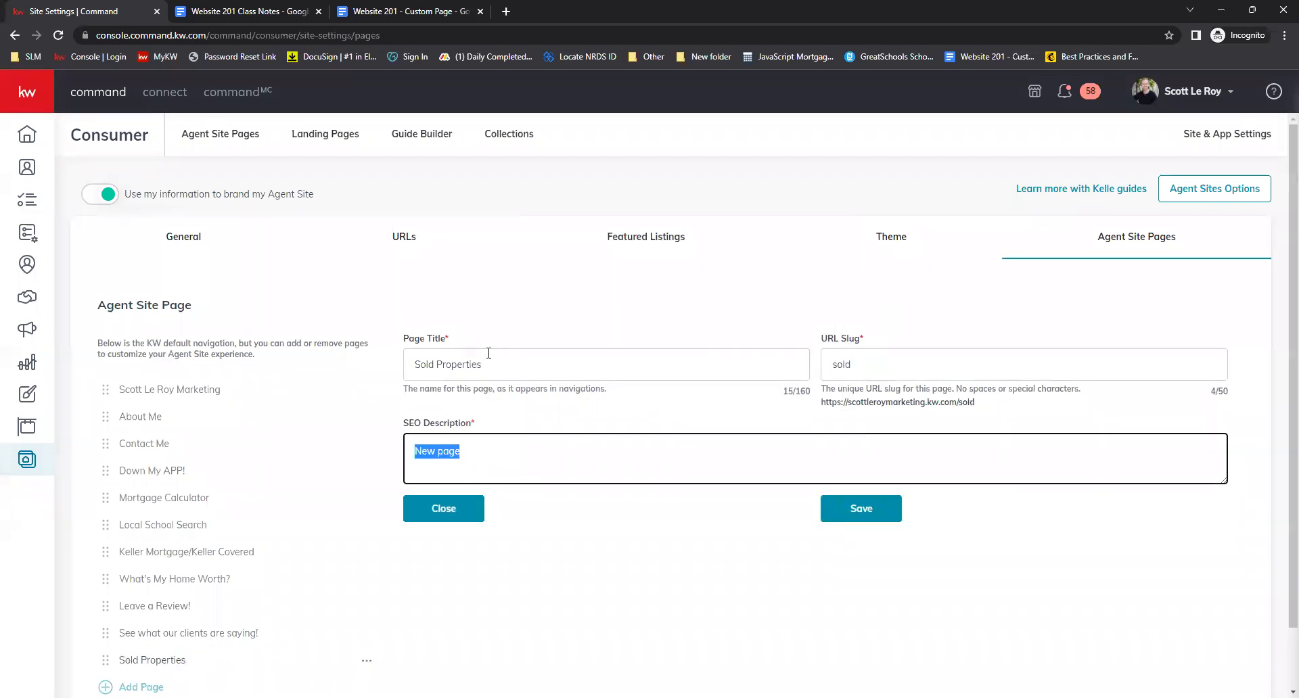
key(BackSpace)
text(View my Sold properties!)
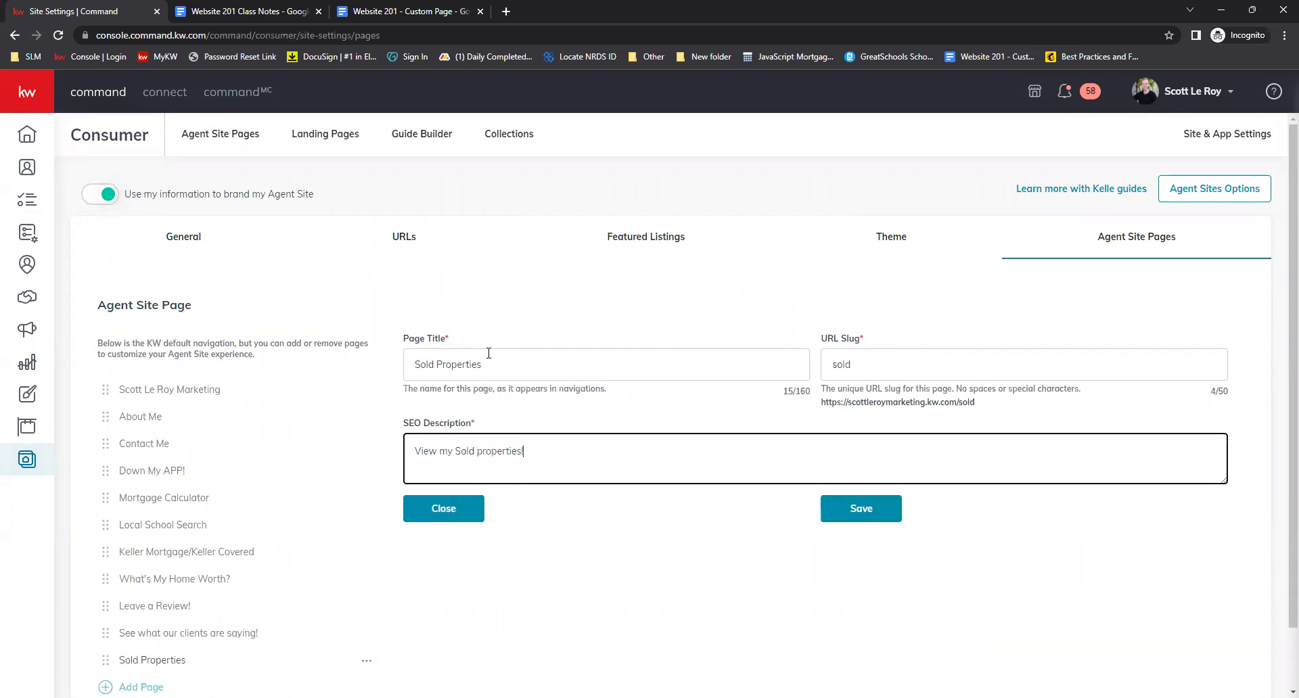
click(847, 508)
Open the Agent Site Pages list and page through all the created pages
scroll(439, 605, down, 1)
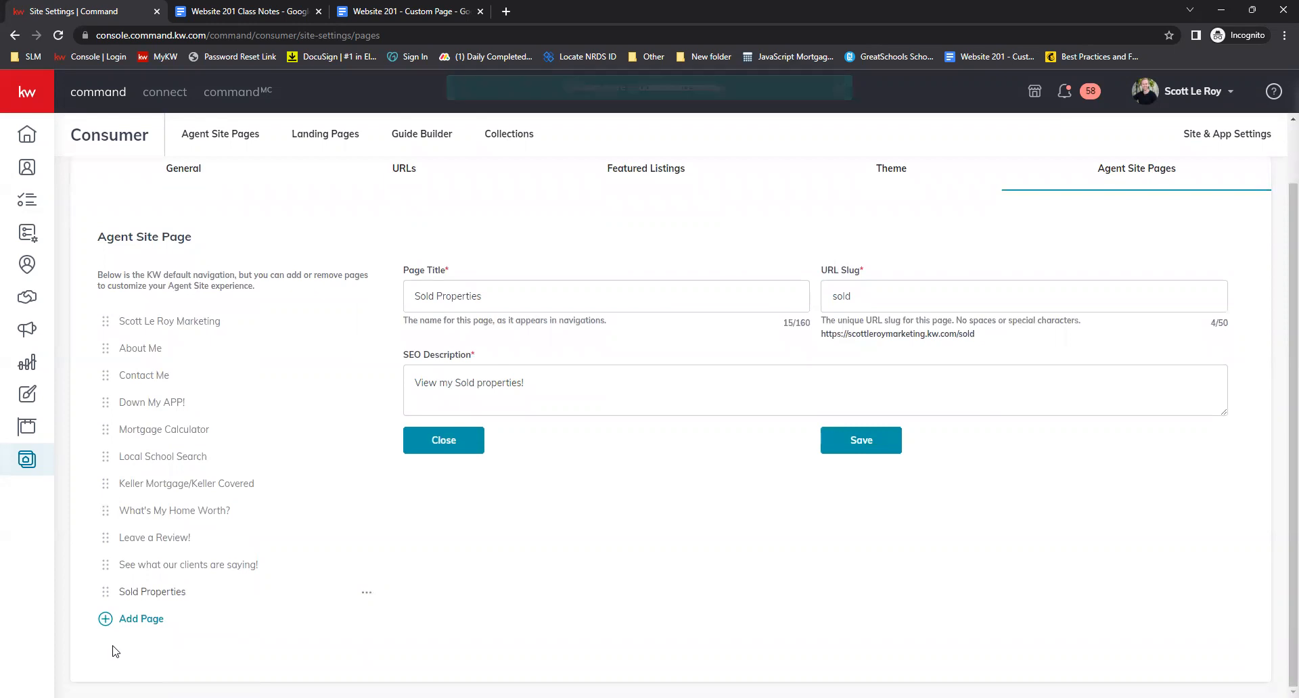
scroll(285, 374, up, 1)
scroll(297, 351, down, 1)
scroll(310, 219, up, 1)
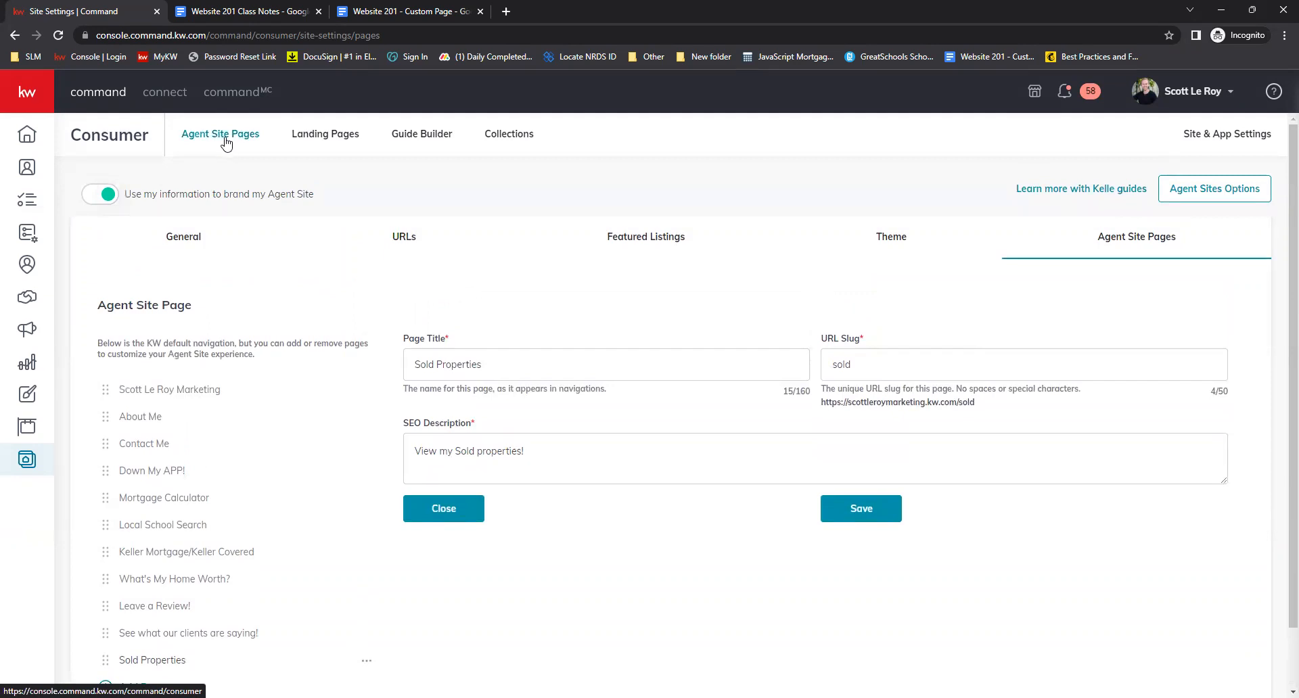
click(226, 142)
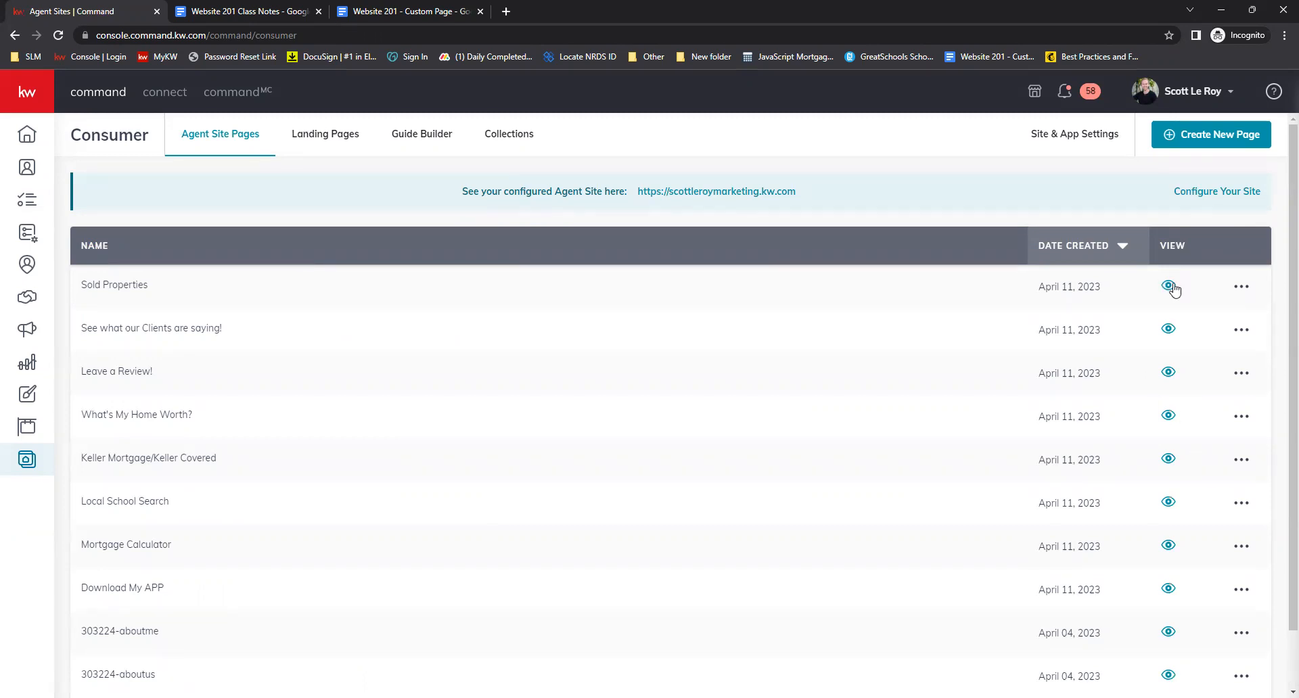
scroll(1170, 287, down, 1)
click(780, 659)
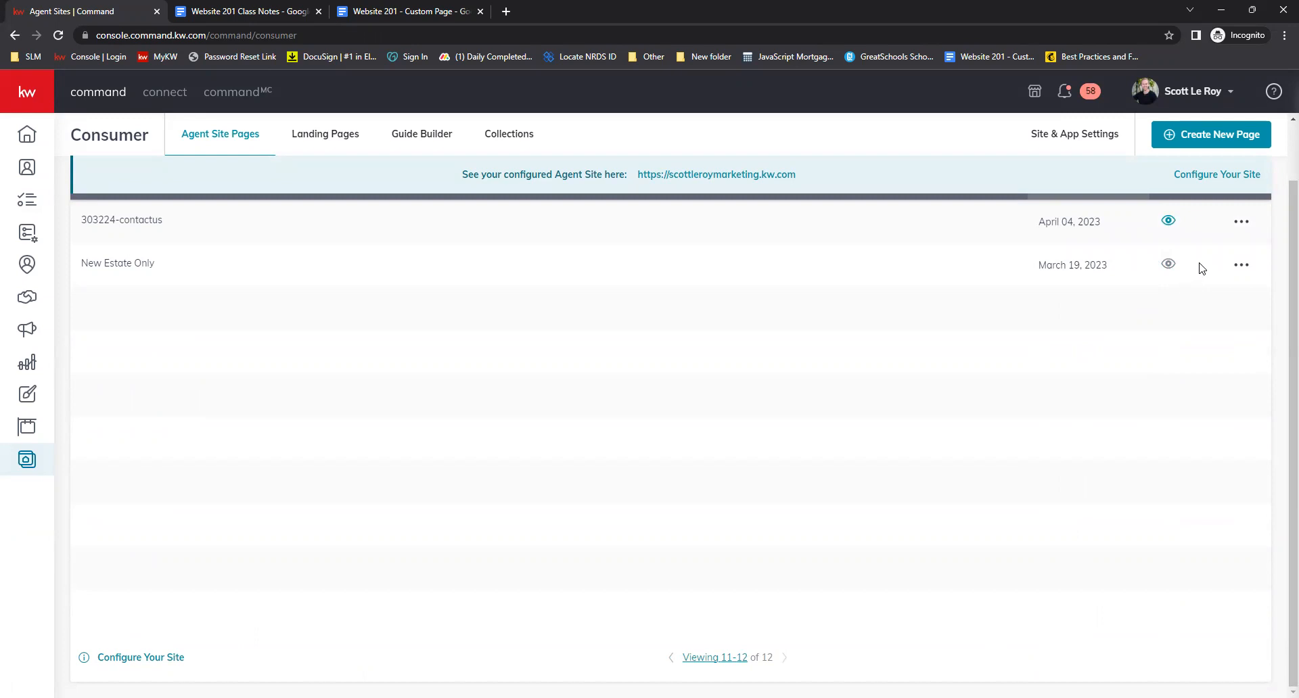
click(673, 659)
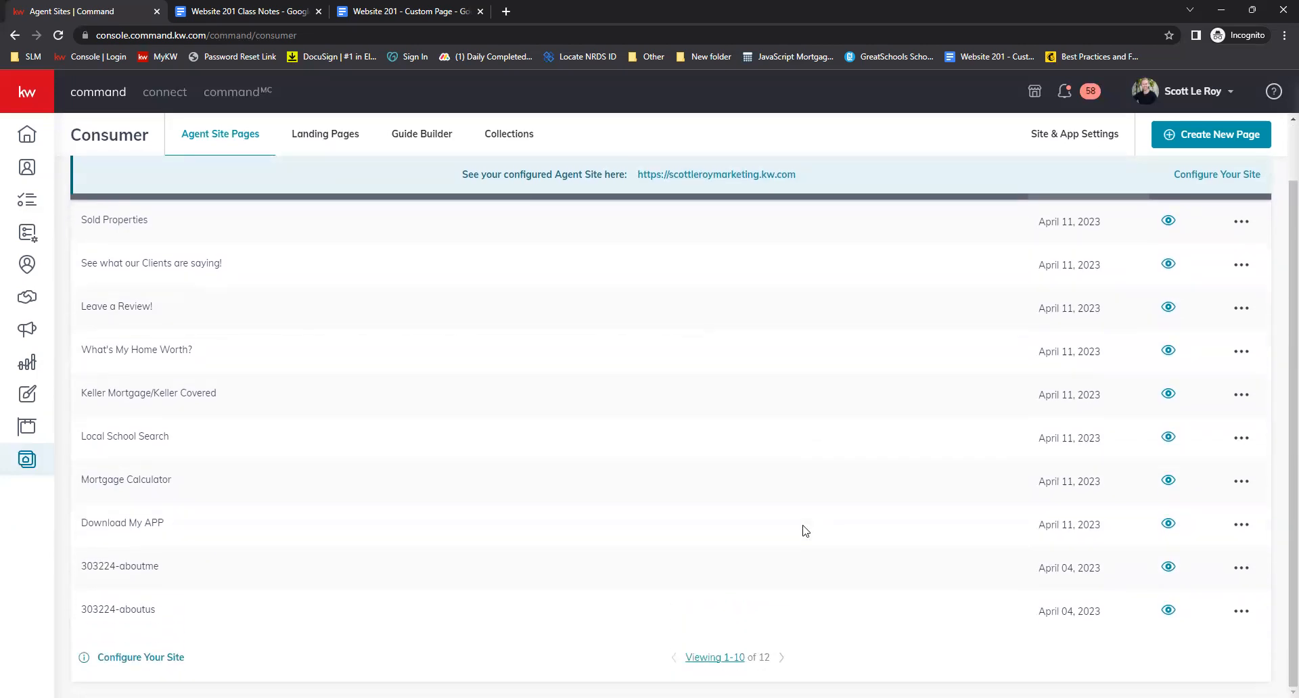
scroll(806, 531, up, 1)
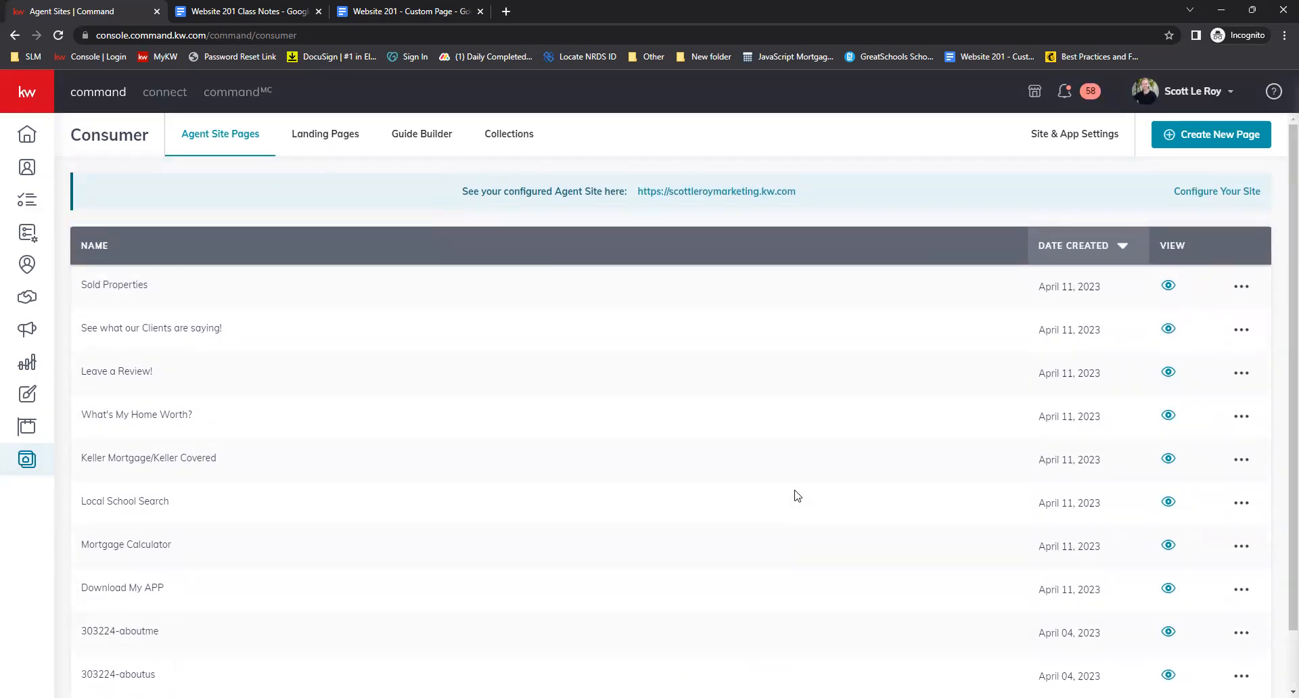
Open the live agent site and visit the Down My APP! page from its navigation menu
click(708, 196)
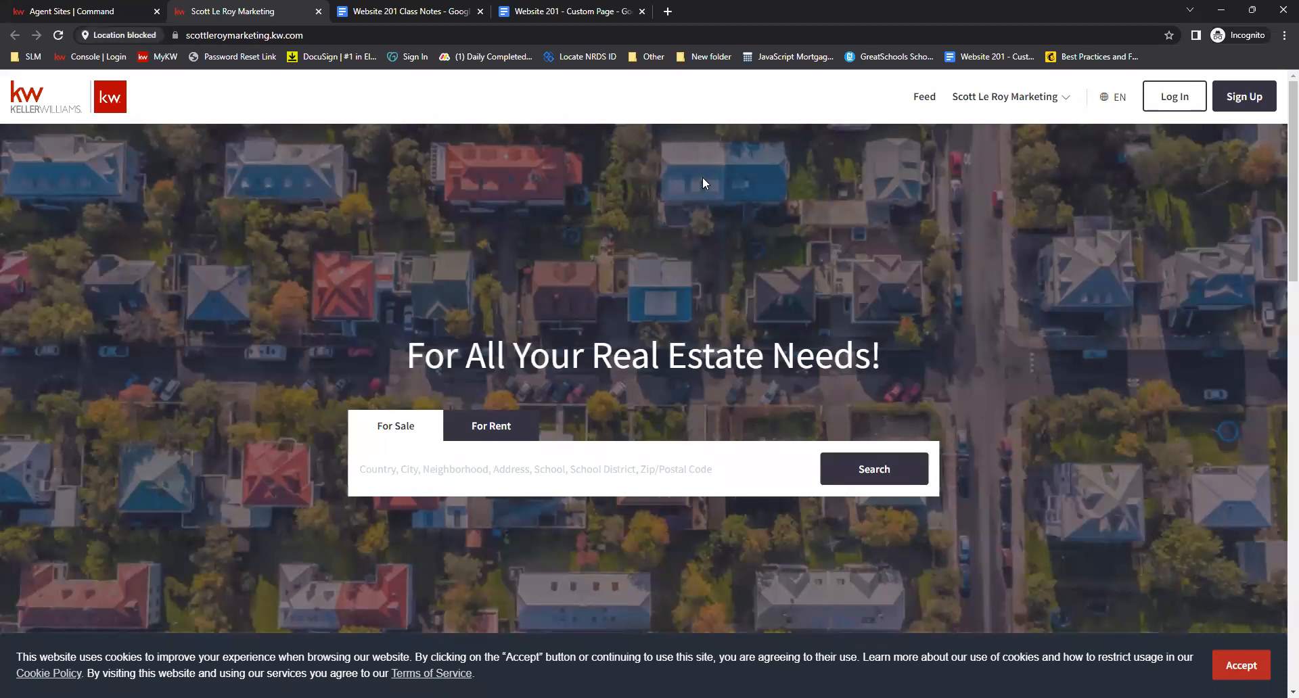
click(1063, 99)
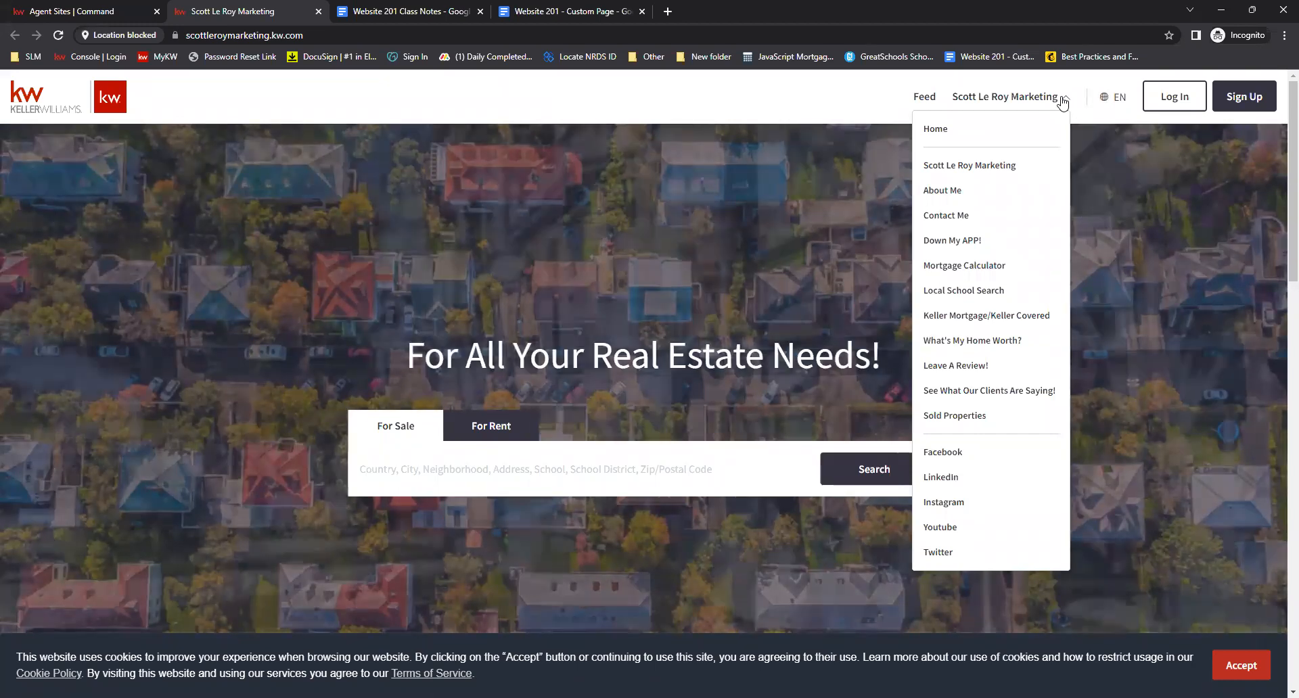
click(966, 245)
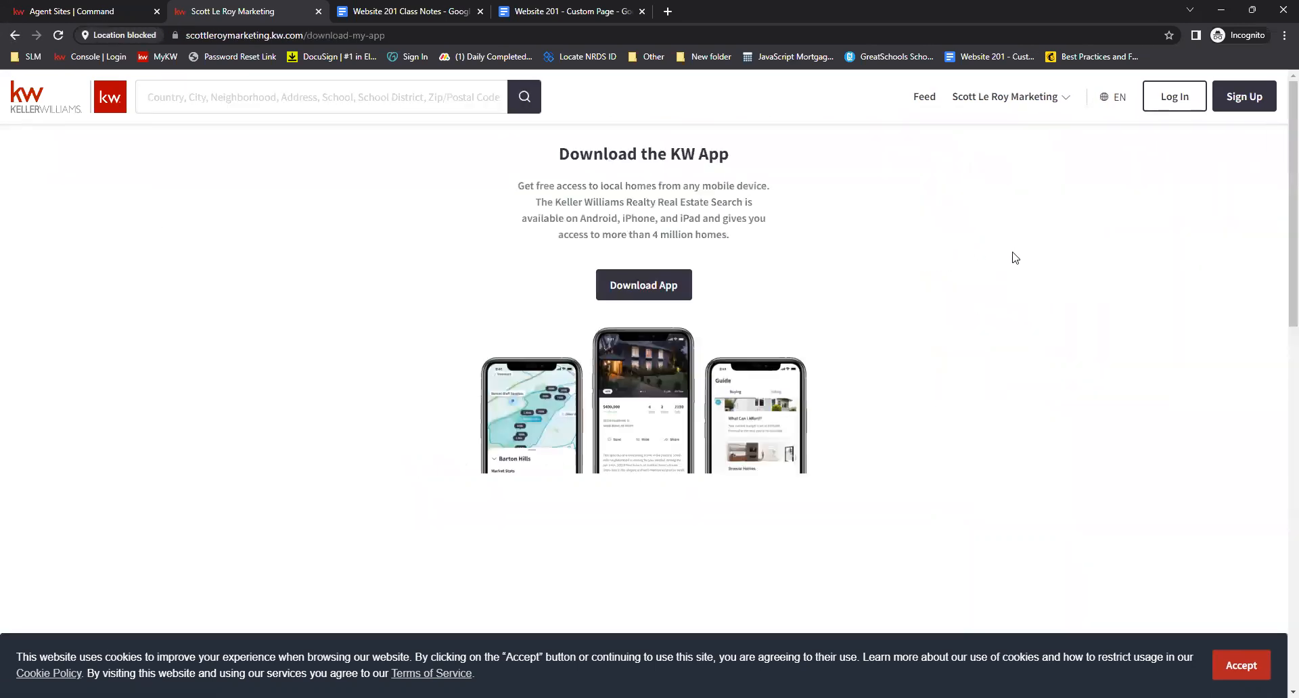
scroll(1012, 254, down, 10)
scroll(996, 207, up, 10)
click(981, 96)
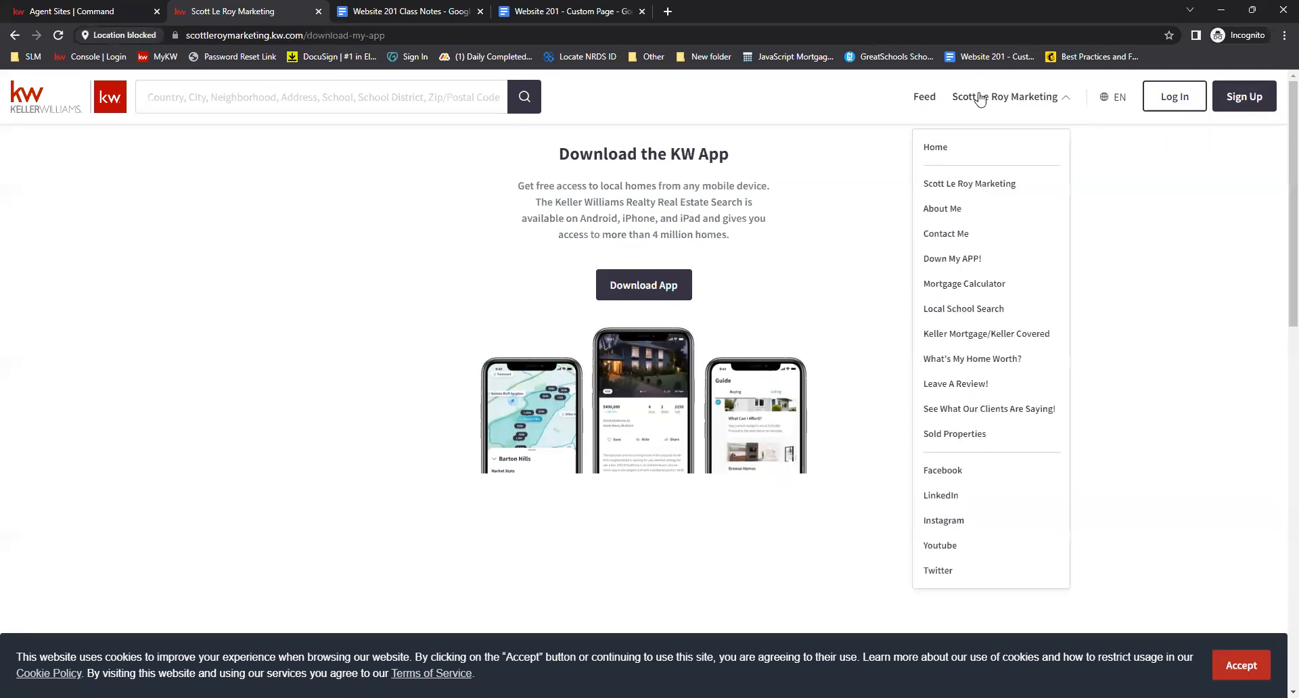
Open the Mortgage Calculator page and try a home value of 400000
click(956, 286)
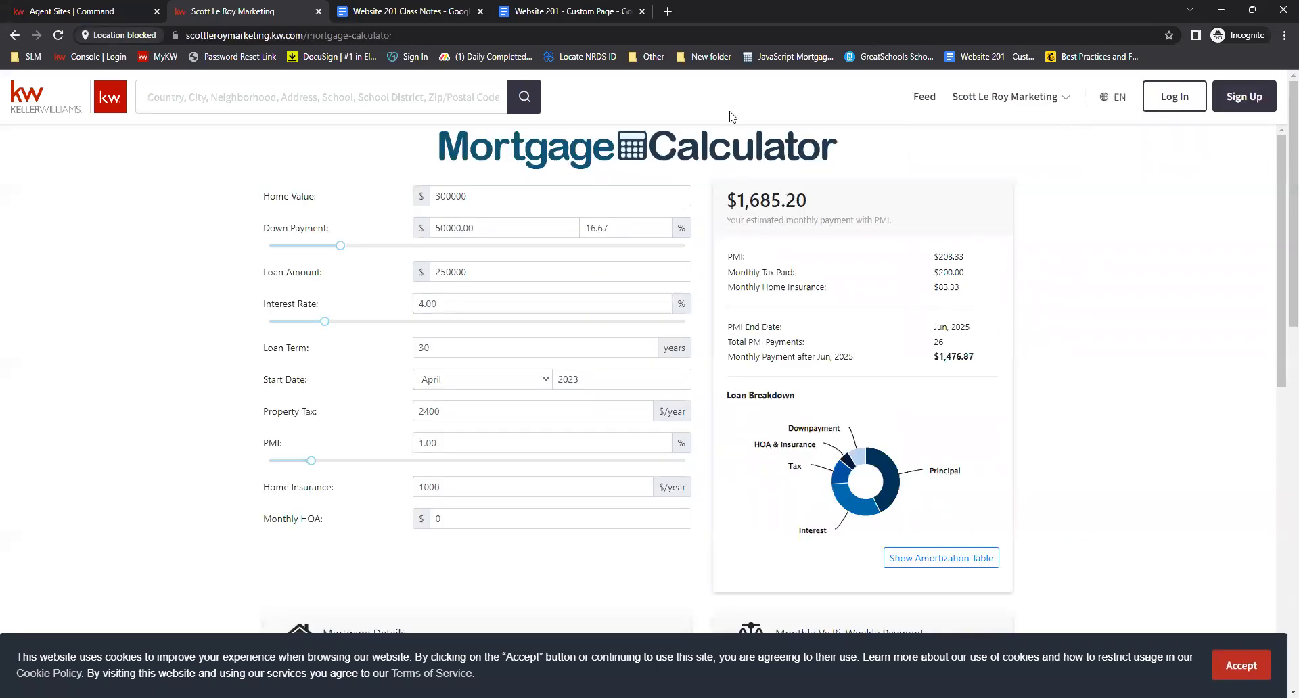
double_click(475, 195)
text(400000)
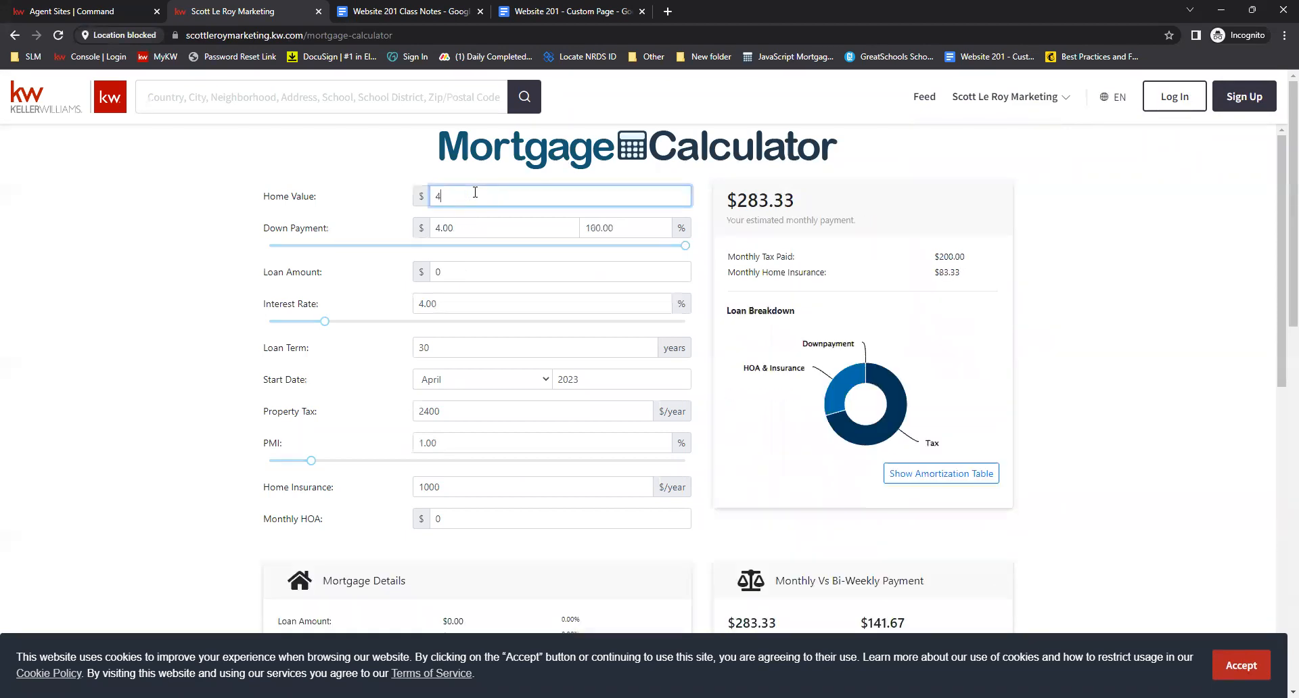
click(482, 221)
click(468, 270)
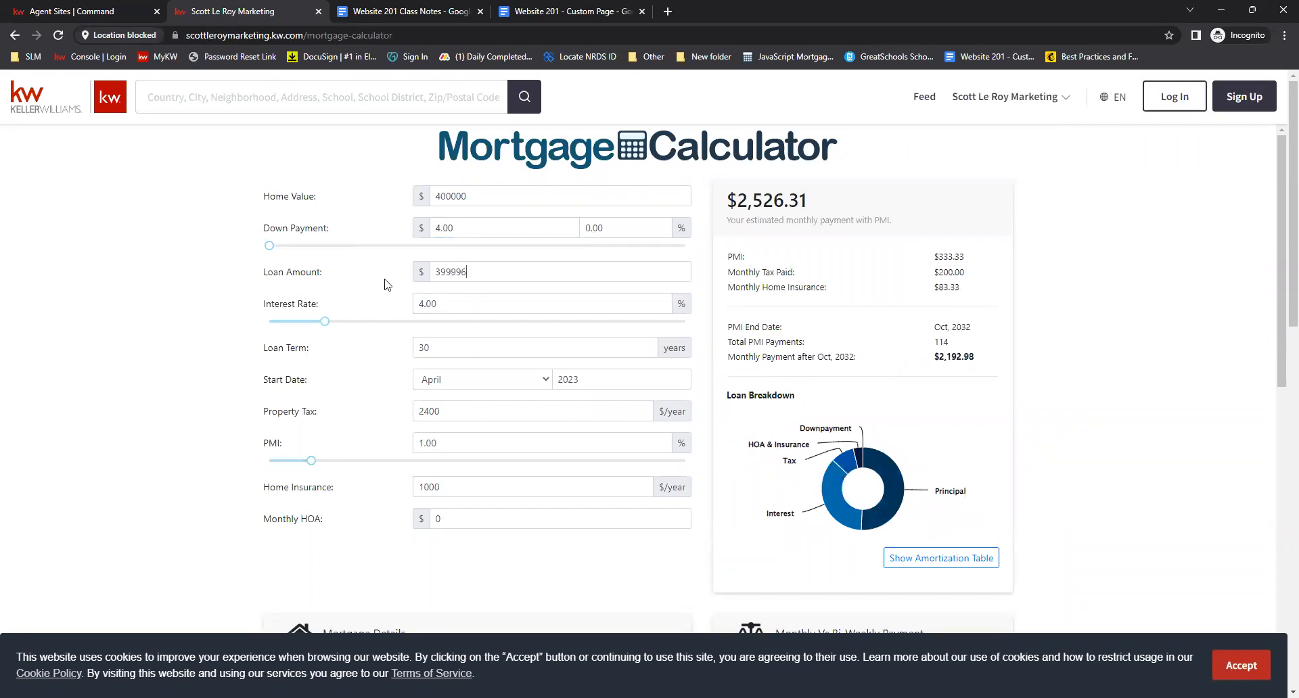
click(667, 305)
click(397, 338)
Scroll through the mortgage calculator's payment details and the rest of the page
scroll(609, 534, down, 3)
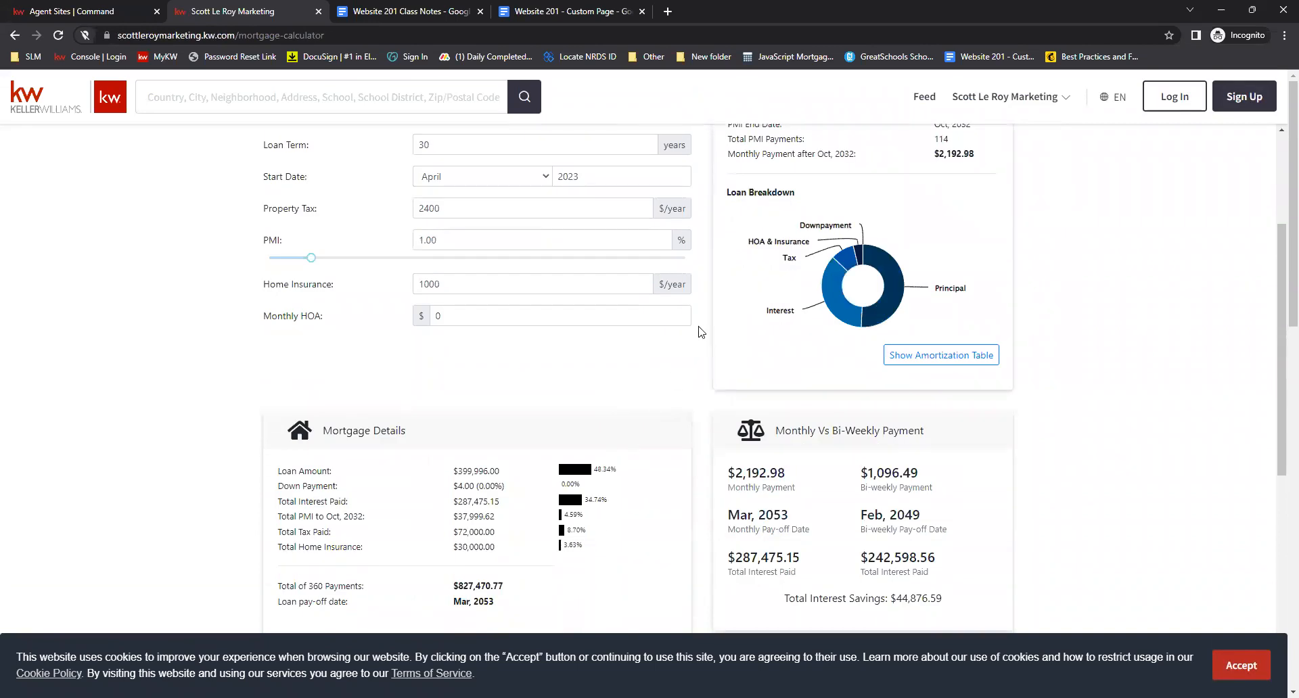
scroll(701, 332, down, 7)
scroll(645, 265, up, 1)
scroll(644, 265, up, 4)
scroll(713, 385, down, 5)
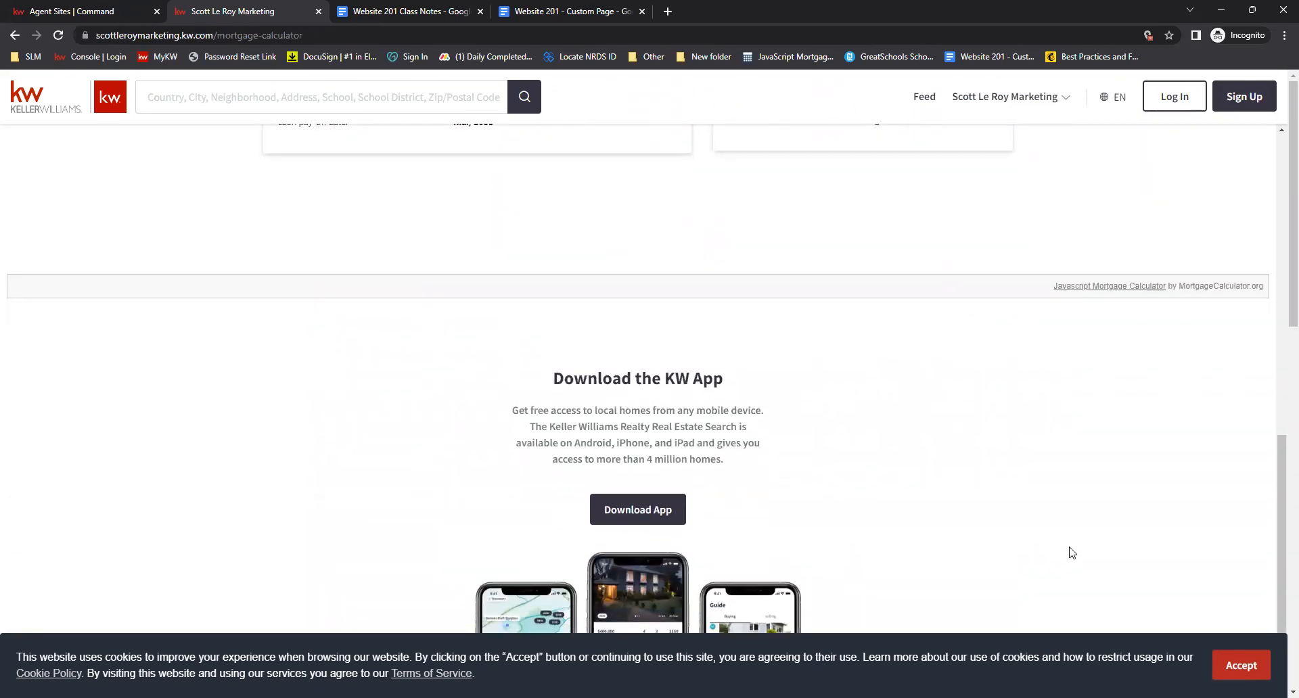
scroll(1072, 553, up, 9)
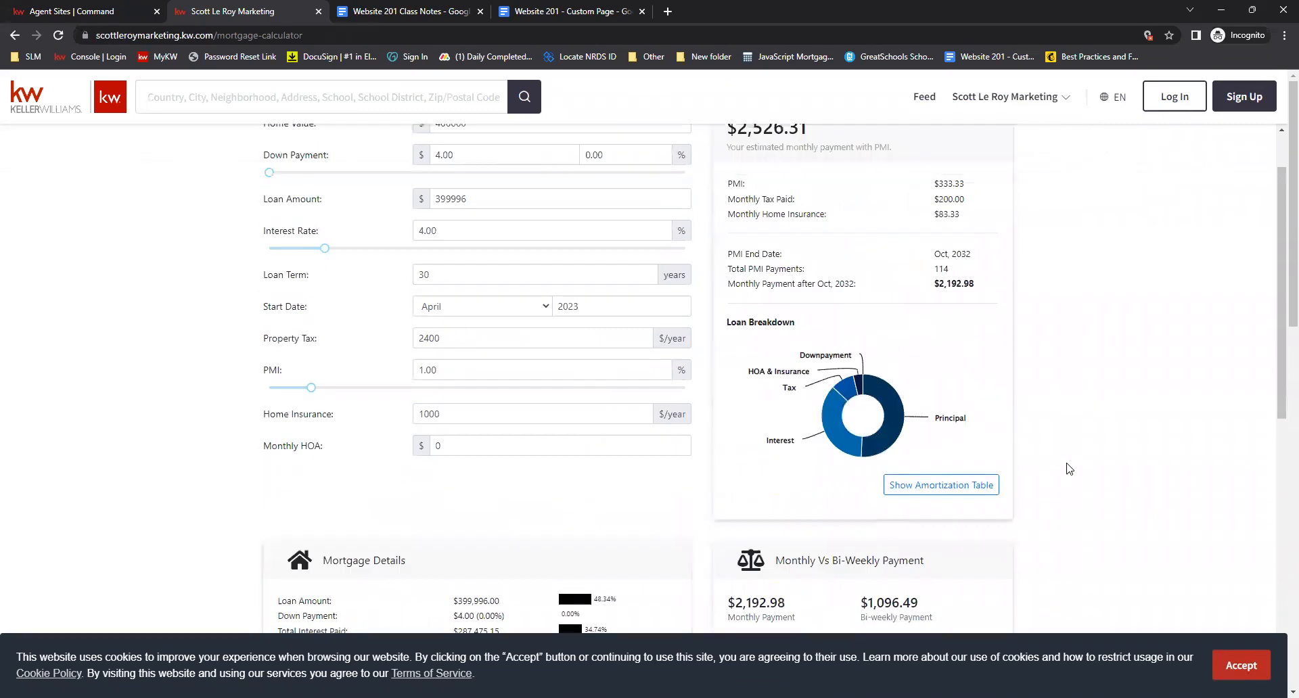
scroll(1068, 469, up, 1)
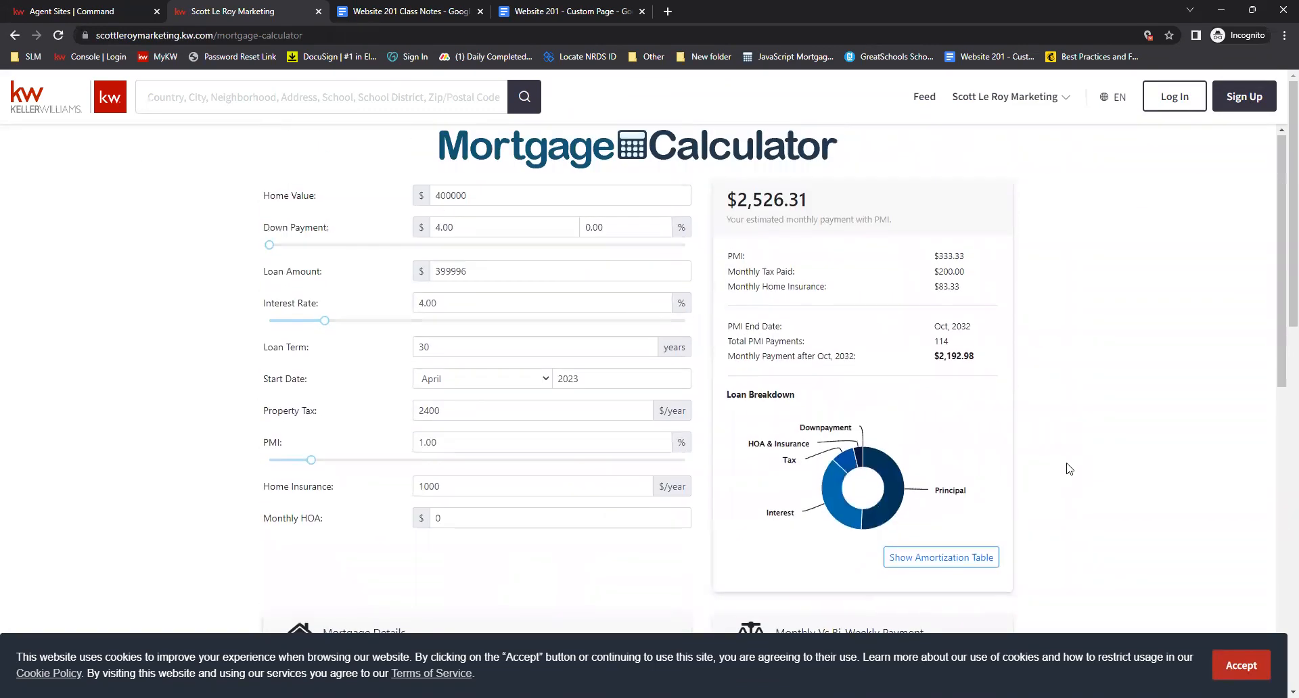
Open the Local School Search page and try its Map, Schools and Search tabs
click(1019, 102)
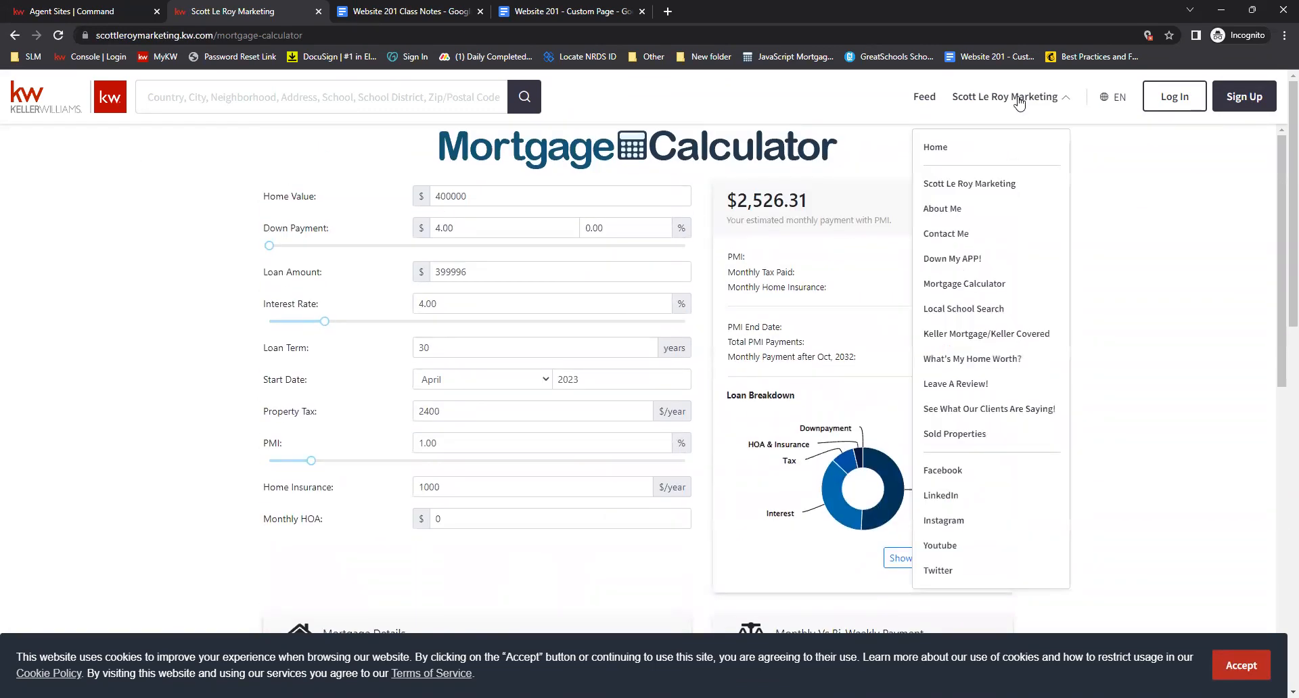
click(955, 311)
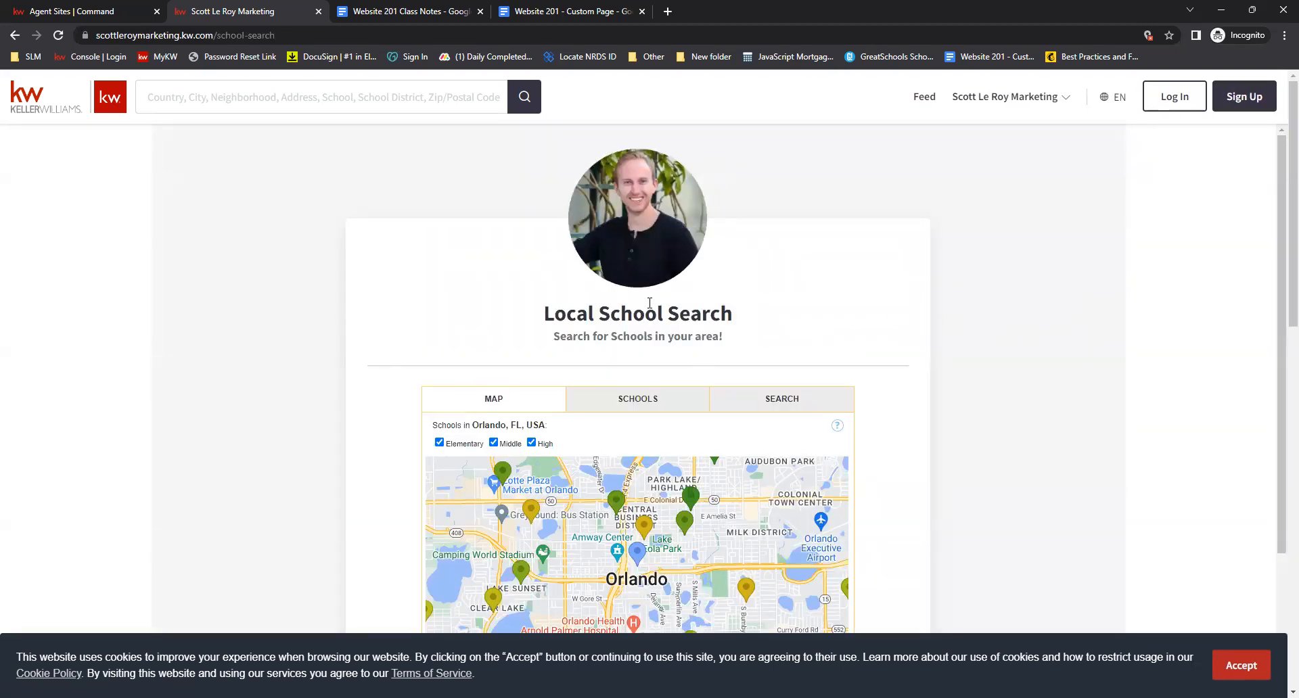
scroll(947, 308, down, 4)
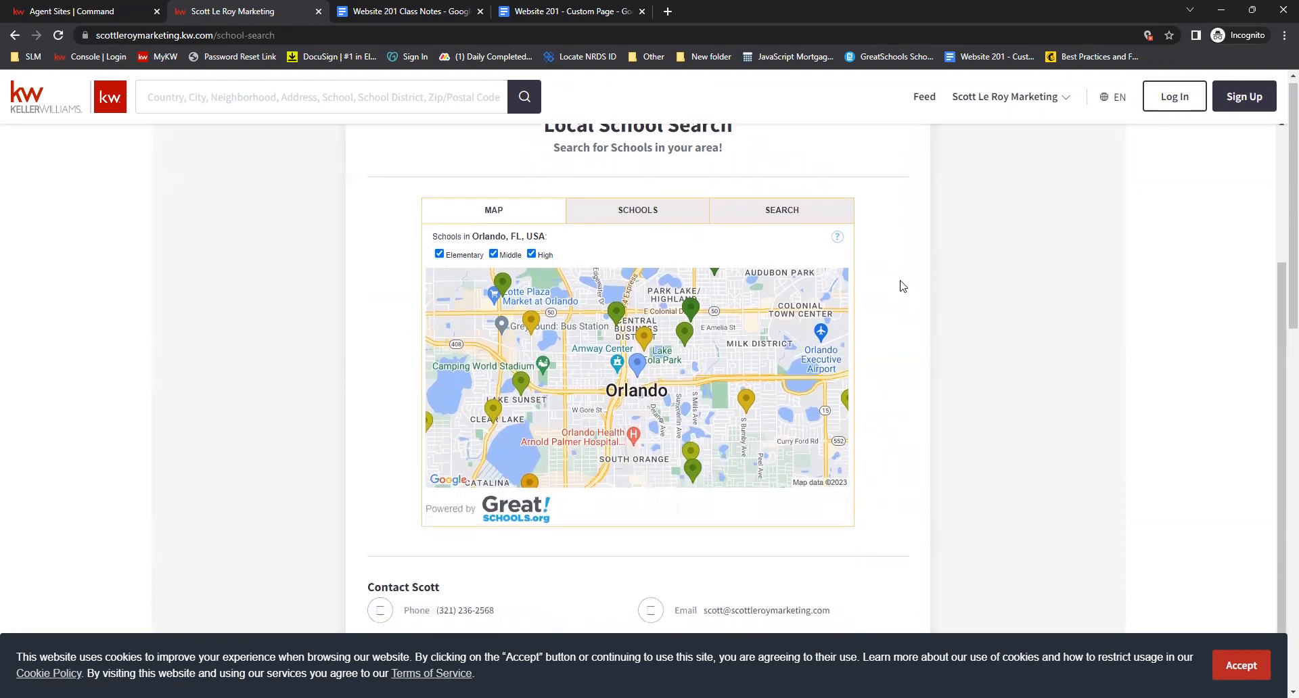
click(673, 154)
click(771, 152)
click(673, 154)
click(504, 152)
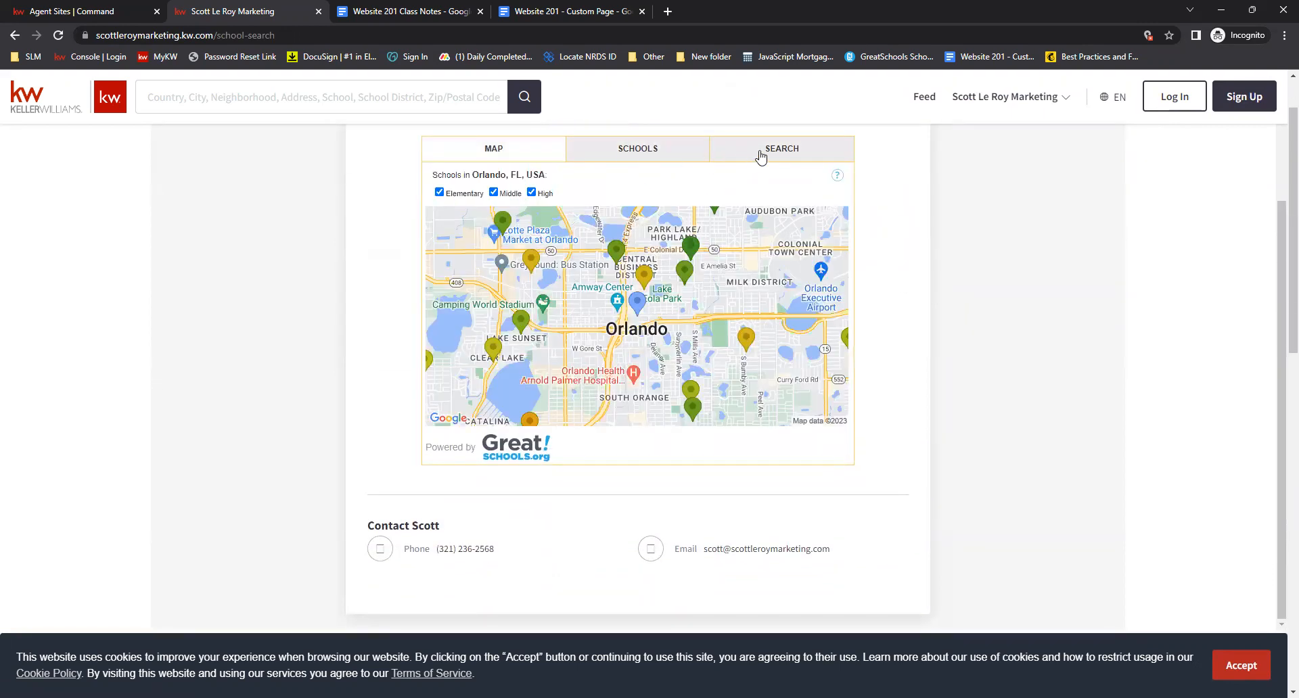
click(761, 155)
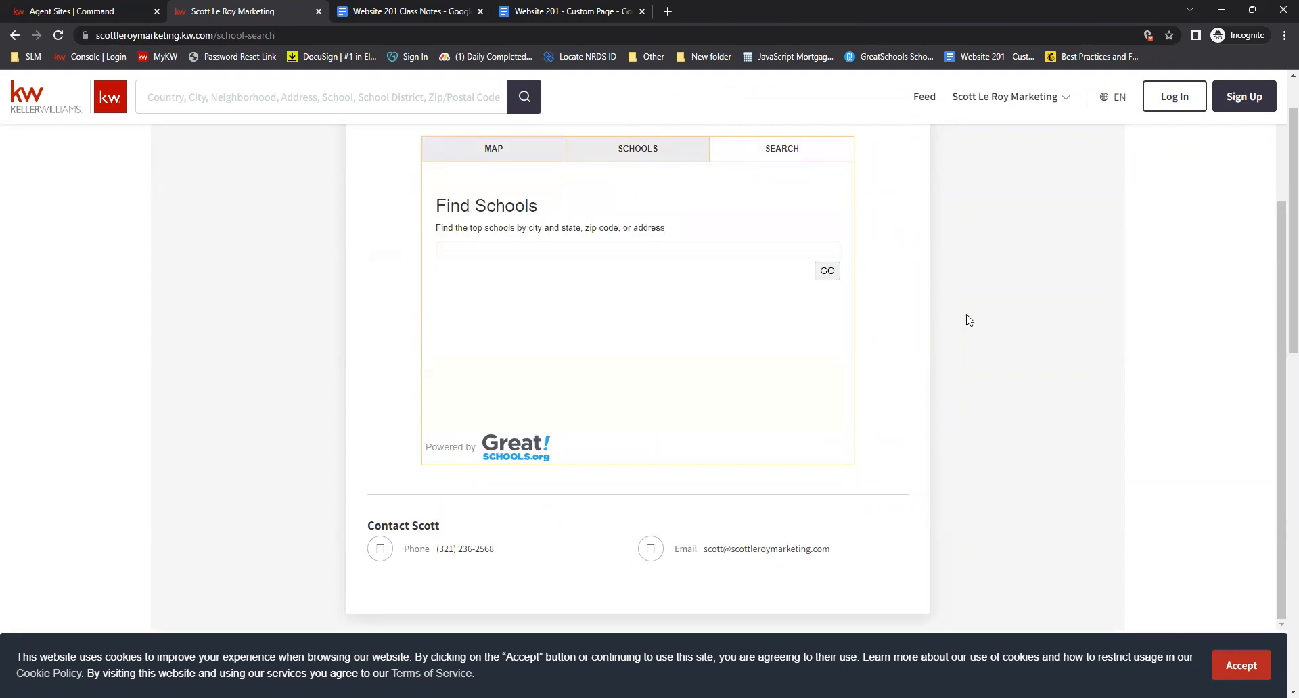
Open the Keller Mortgage/Keller Covered page from the navigation menu and scroll through it
scroll(925, 453, up, 3)
scroll(1119, 353, up, 1)
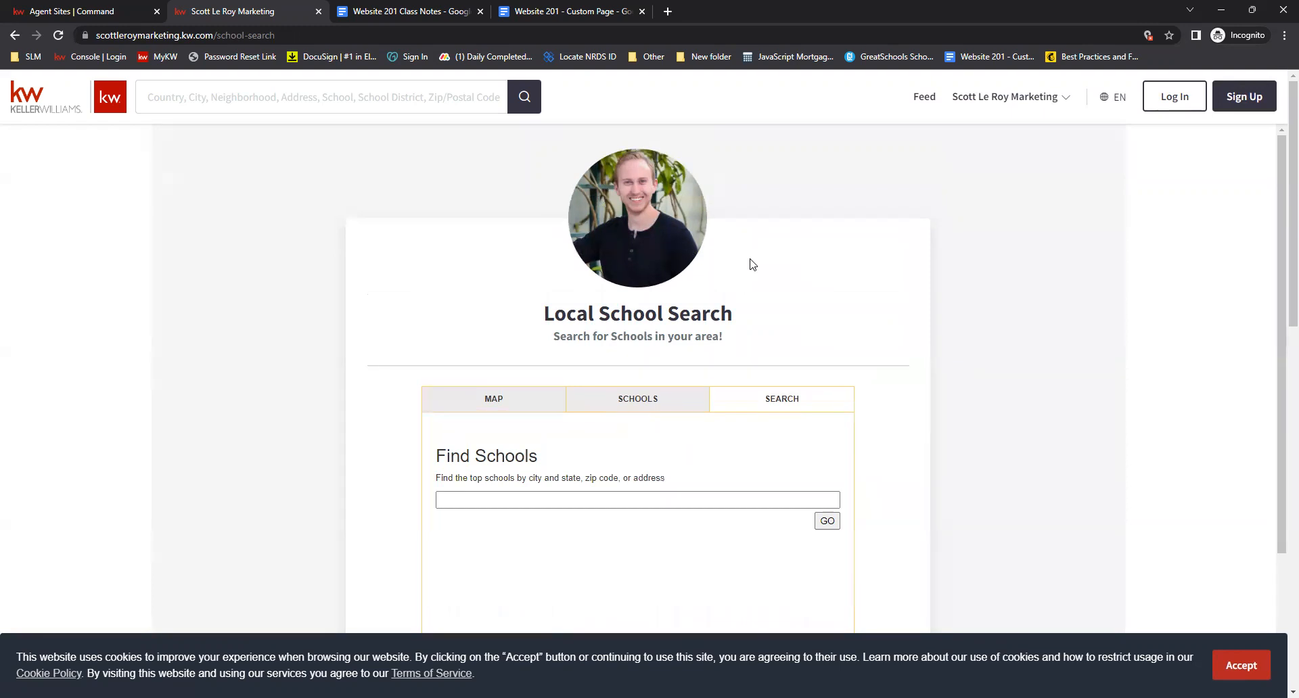
click(1000, 102)
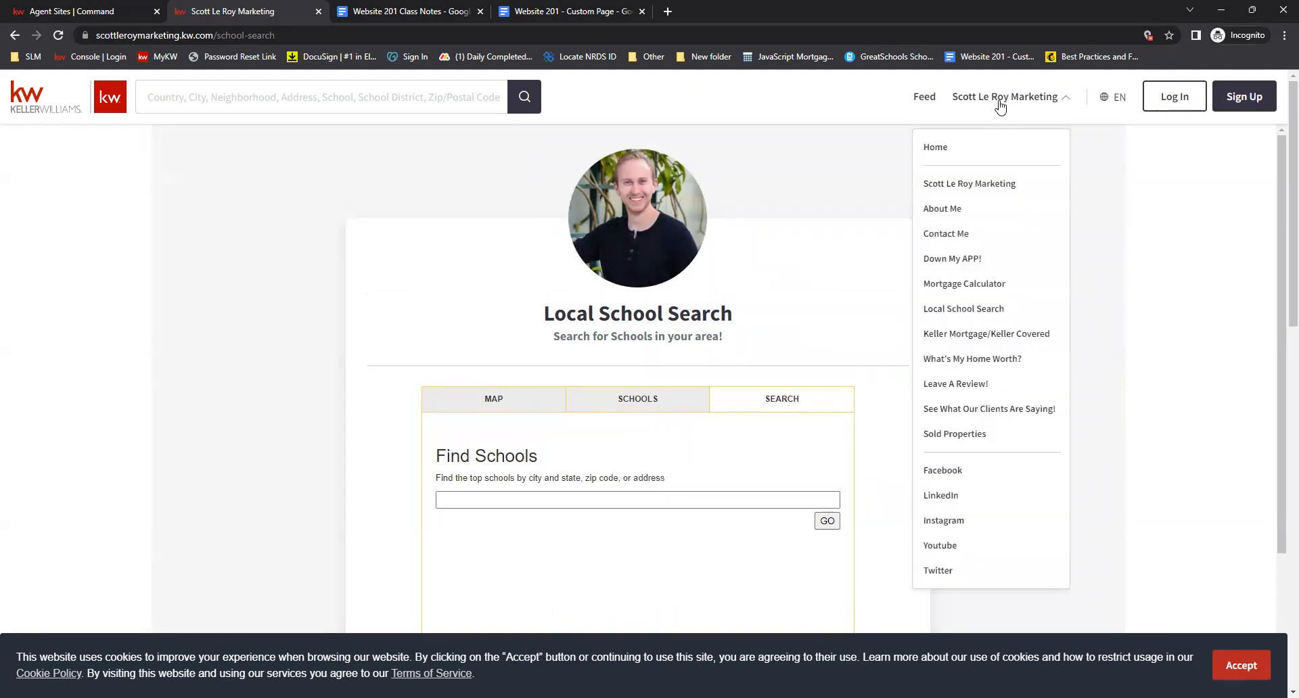
click(952, 335)
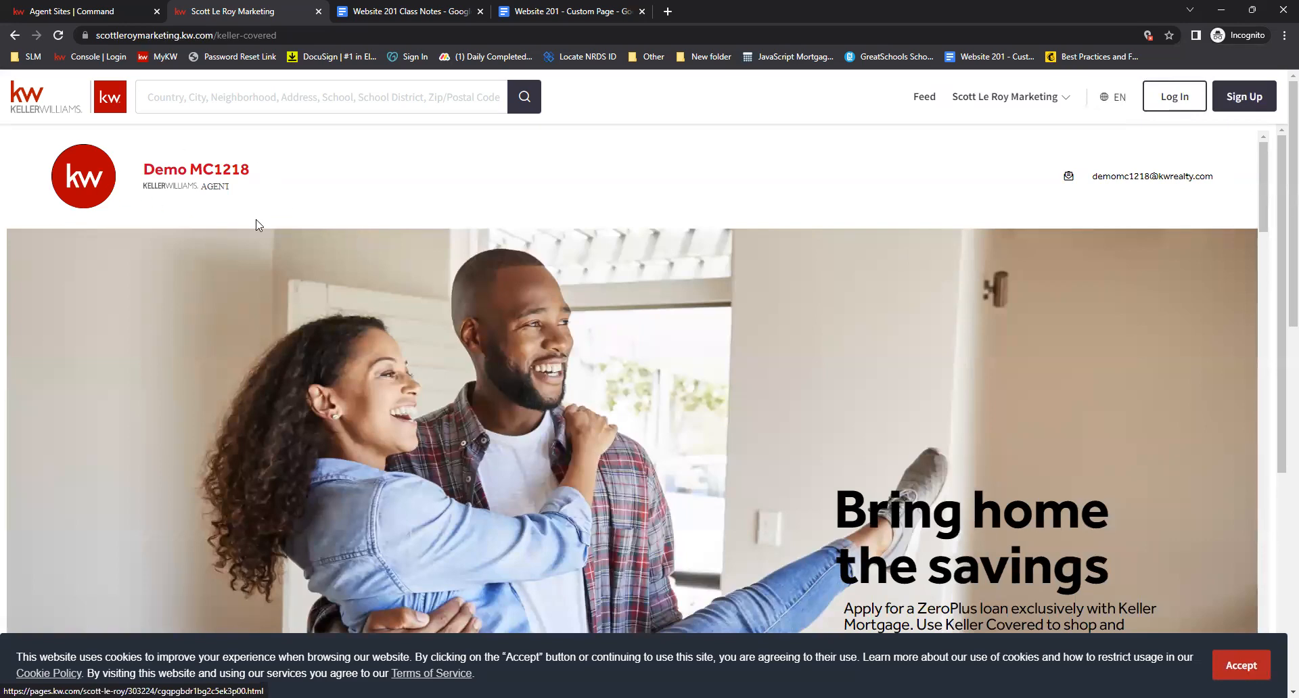
scroll(688, 270, down, 20)
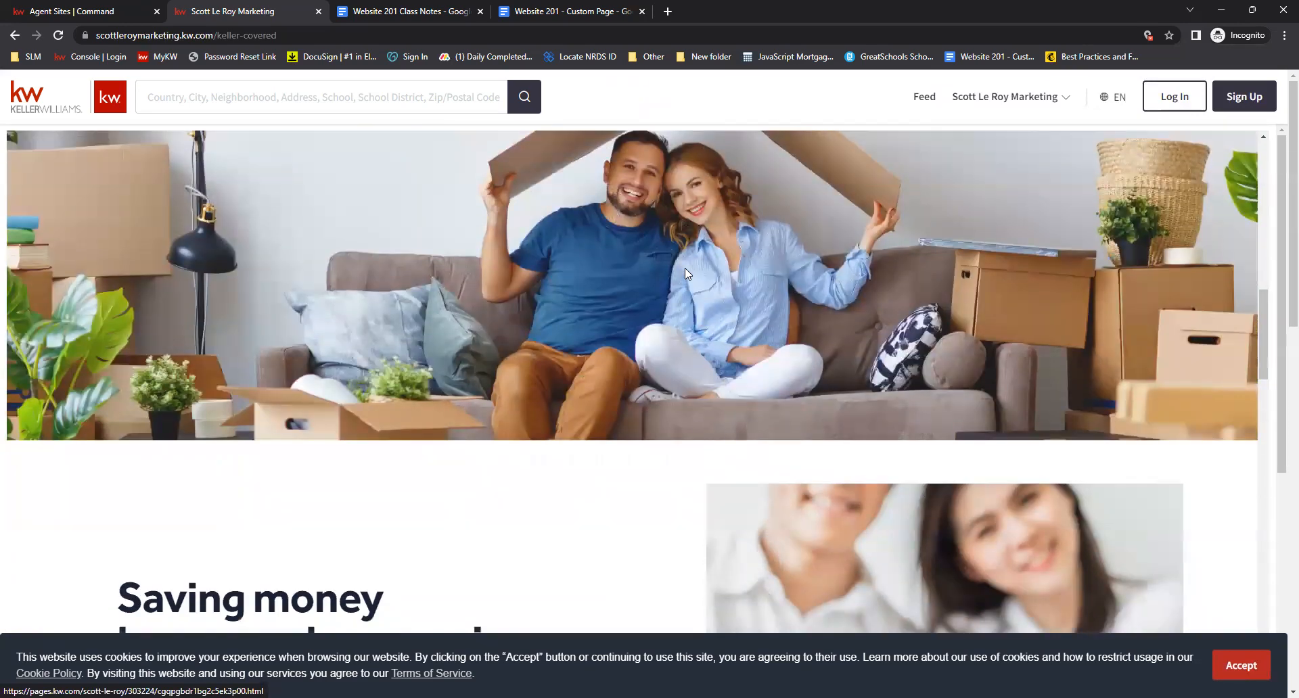
Scroll back up the Keller Mortgage/Keller Covered page and open the What's My Home Worth? page from the navigation menu
scroll(685, 274, down, 10)
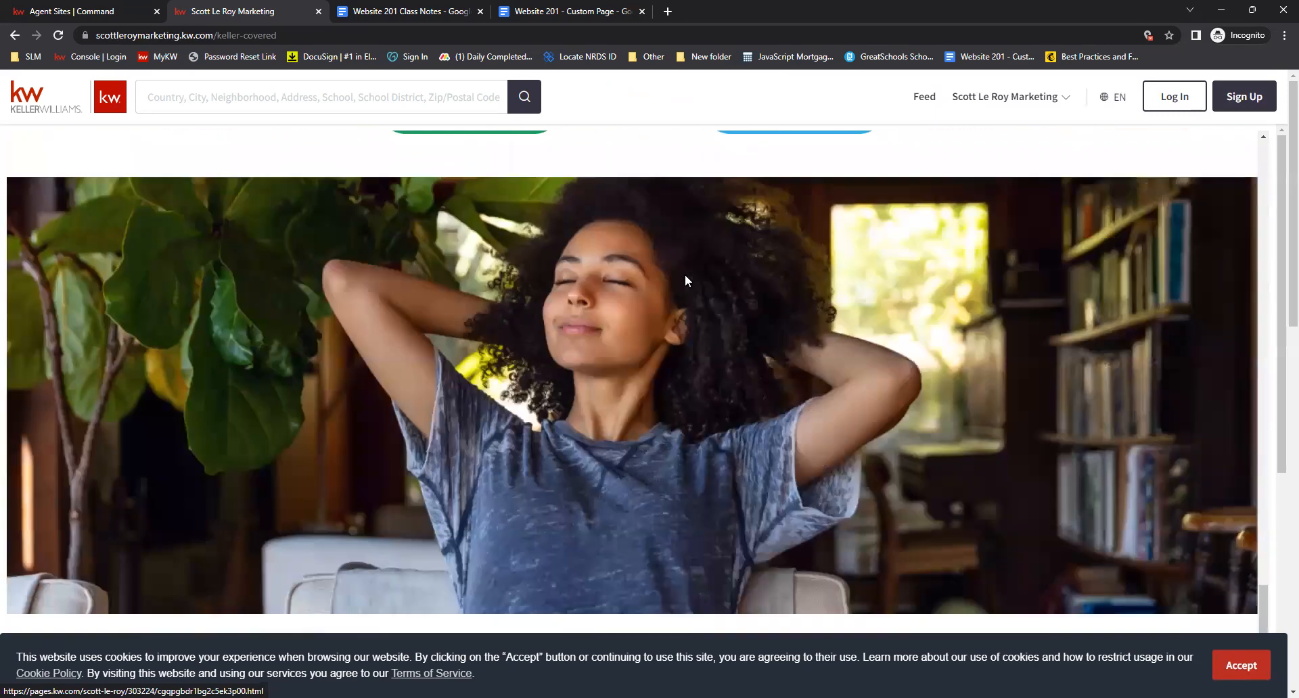
scroll(685, 274, up, 20)
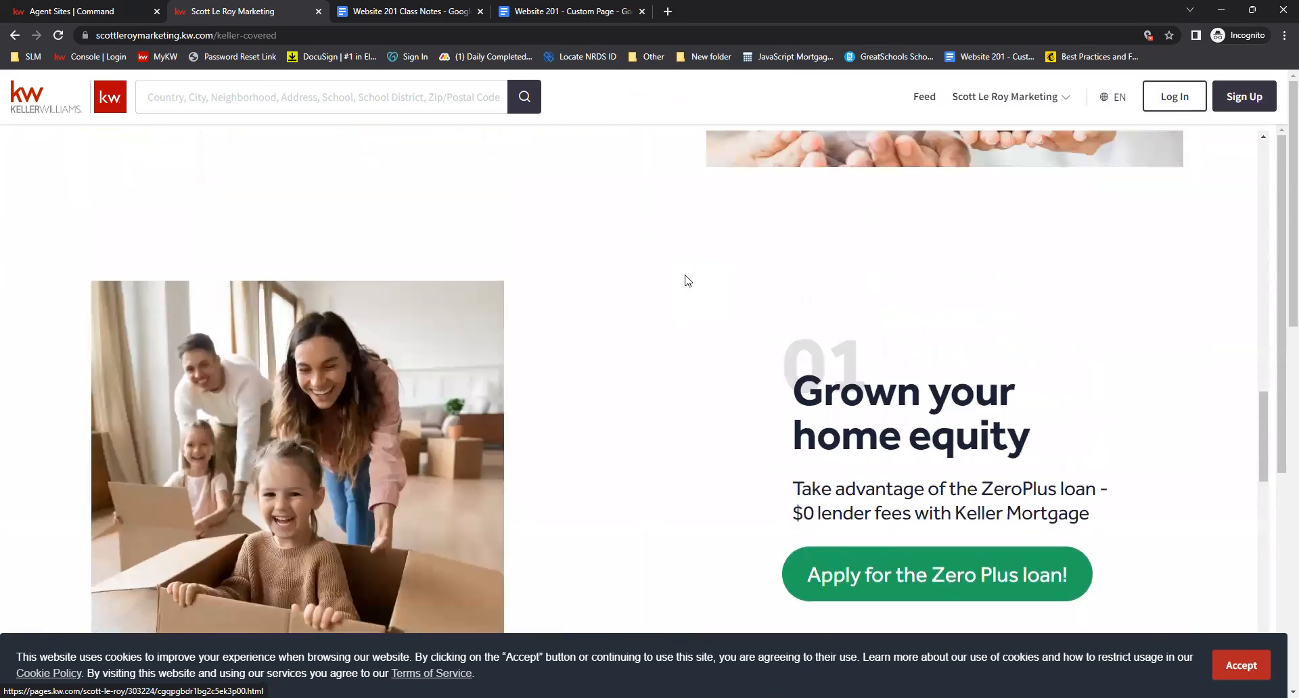
scroll(685, 274, up, 10)
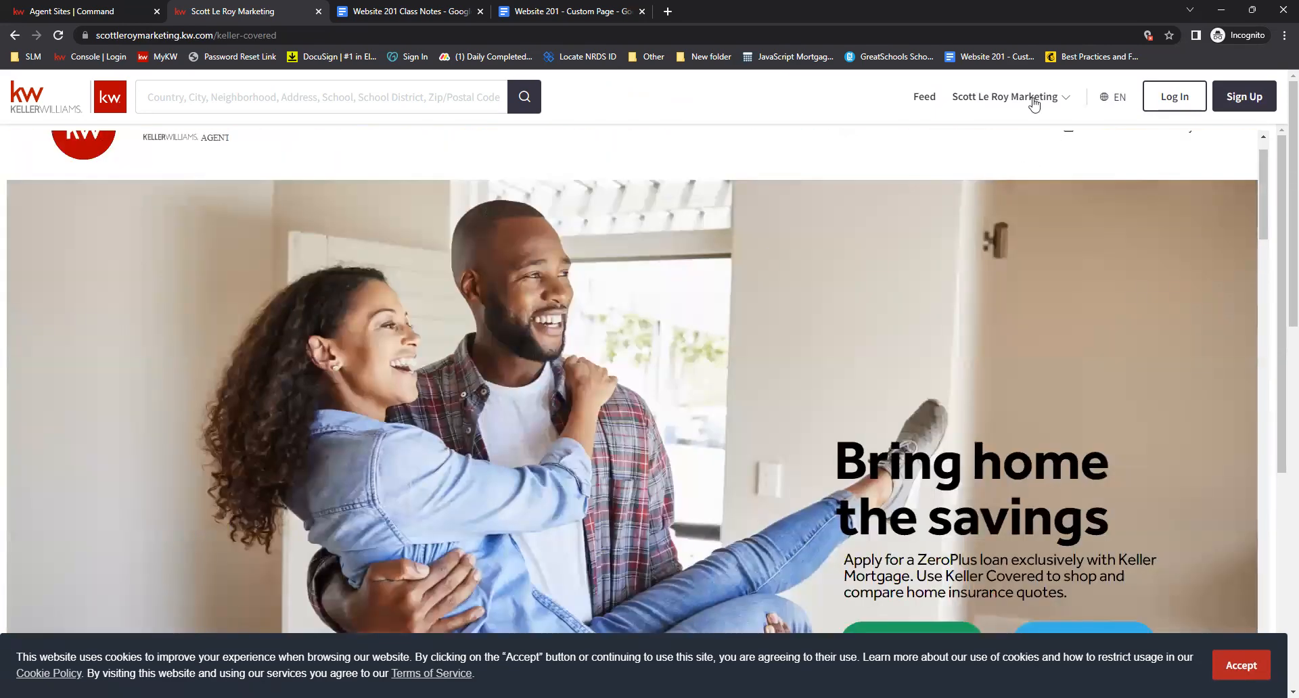
click(1033, 99)
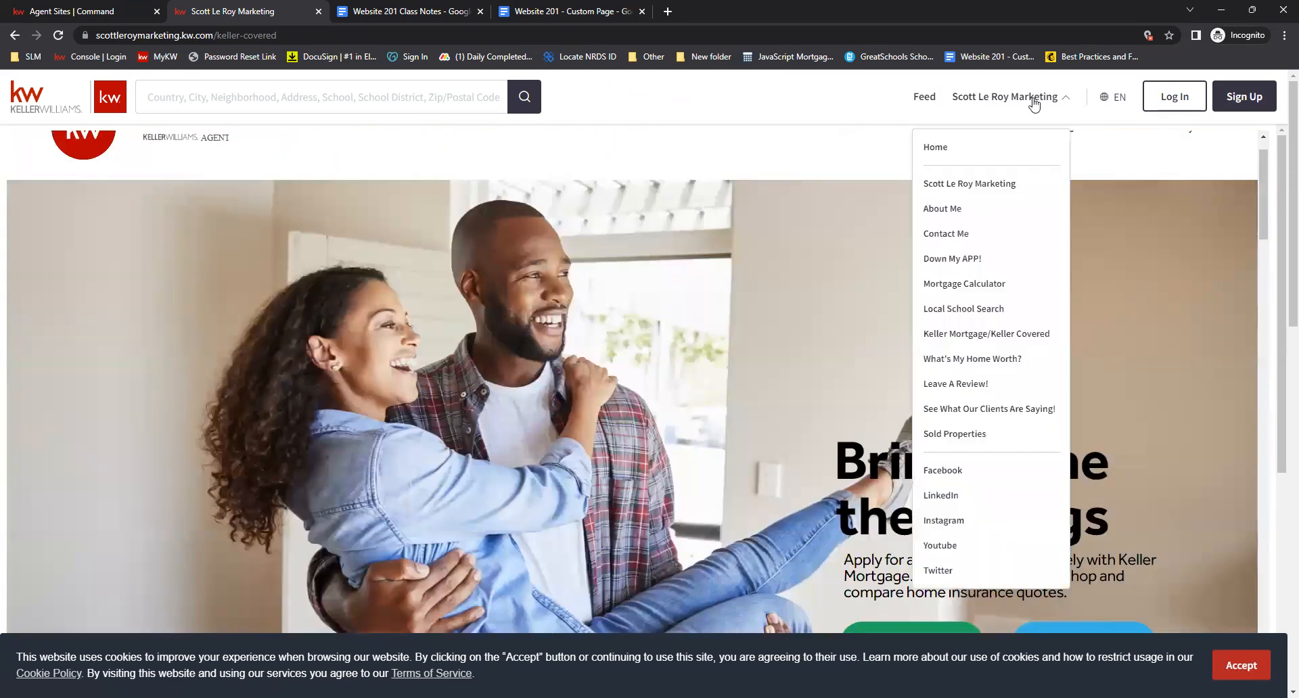
click(956, 366)
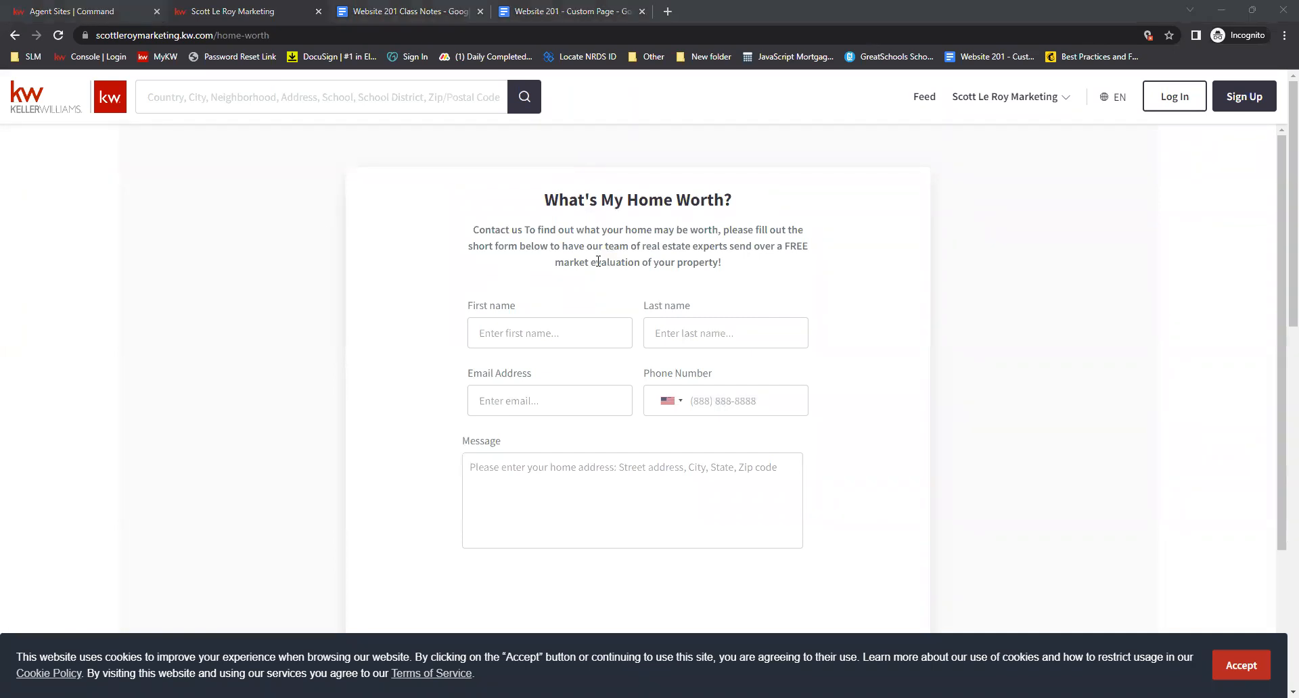
Open the Leave A Review! page, give a four-star rating and try to preview the testimonial
click(988, 98)
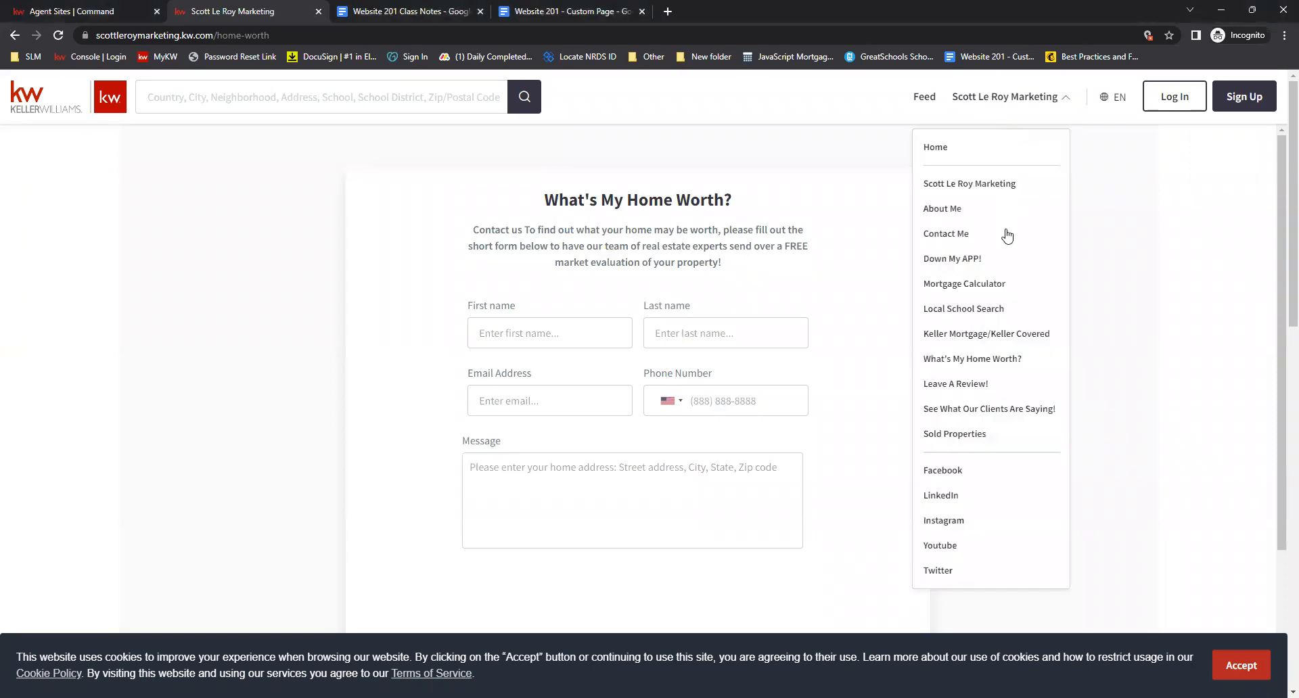
click(972, 387)
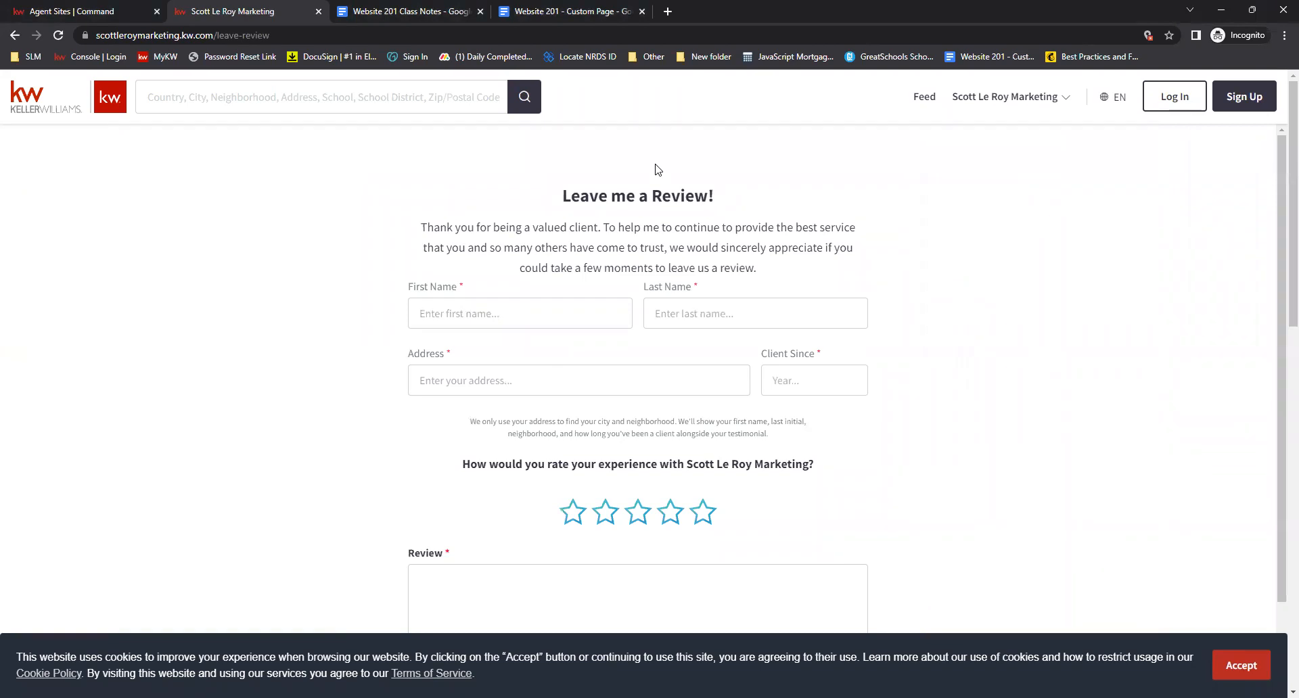
scroll(514, 213, down, 1)
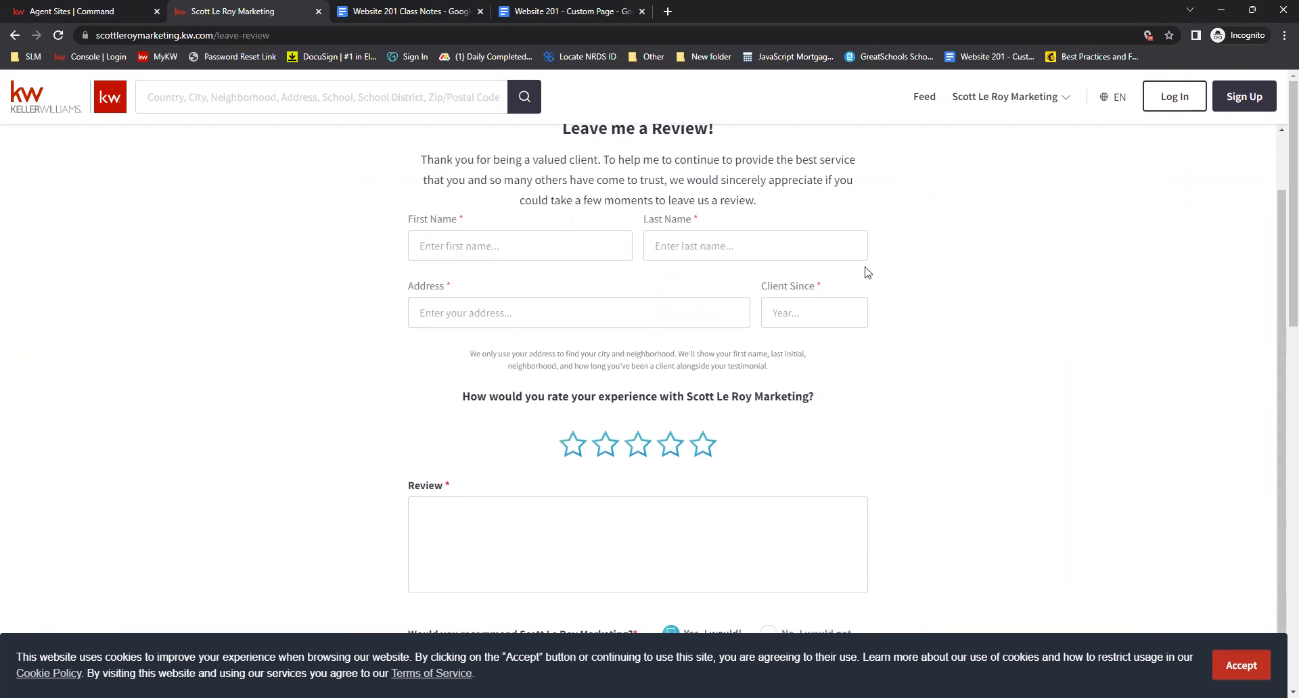
scroll(867, 272, down, 4)
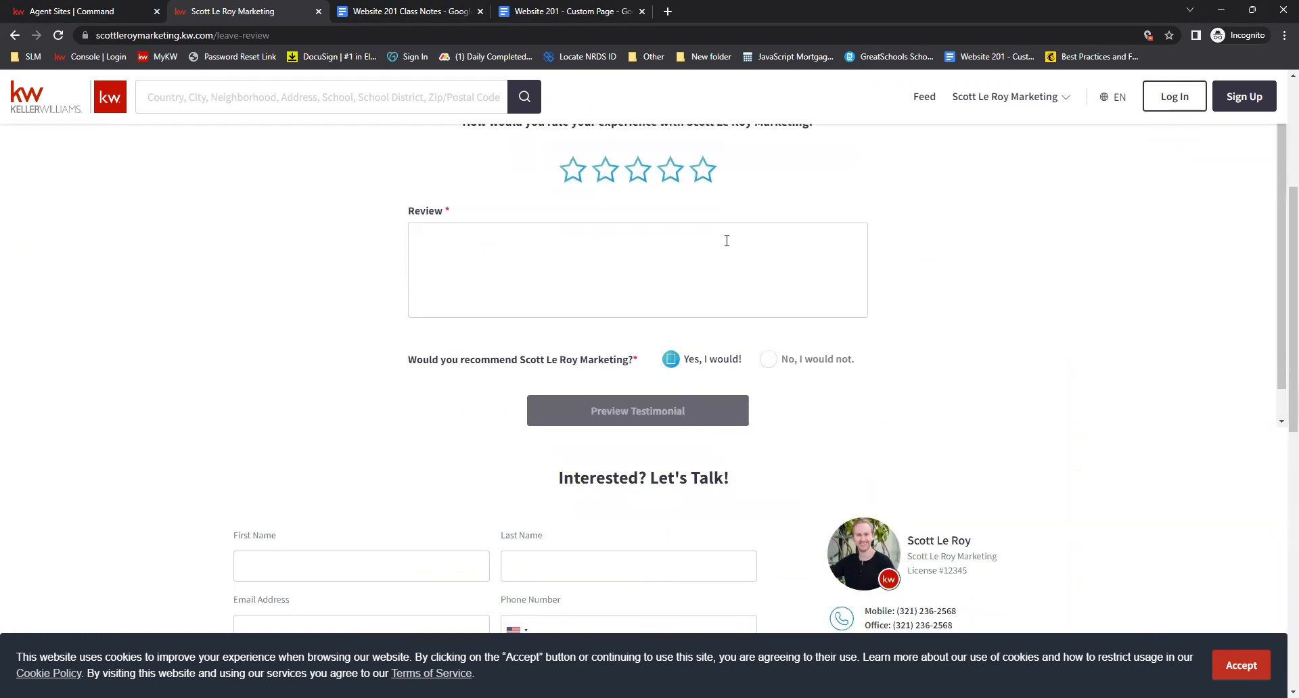
scroll(726, 241, up, 1)
click(681, 248)
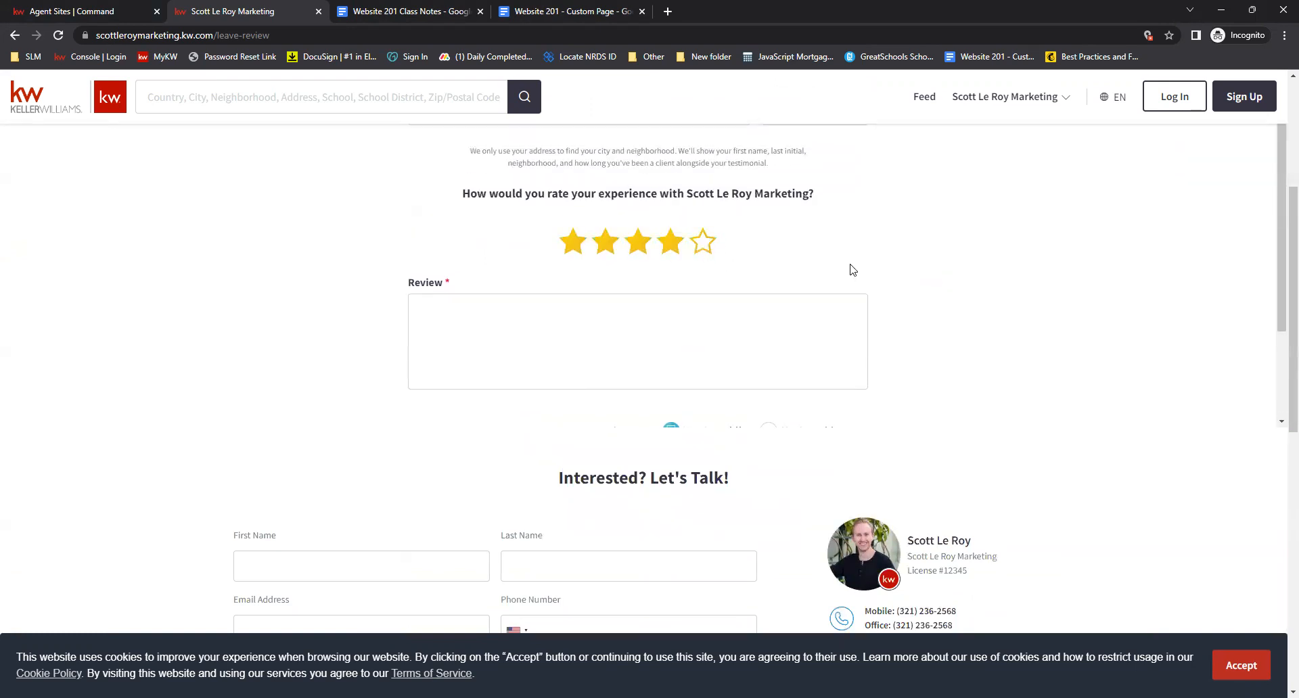
scroll(879, 267, down, 5)
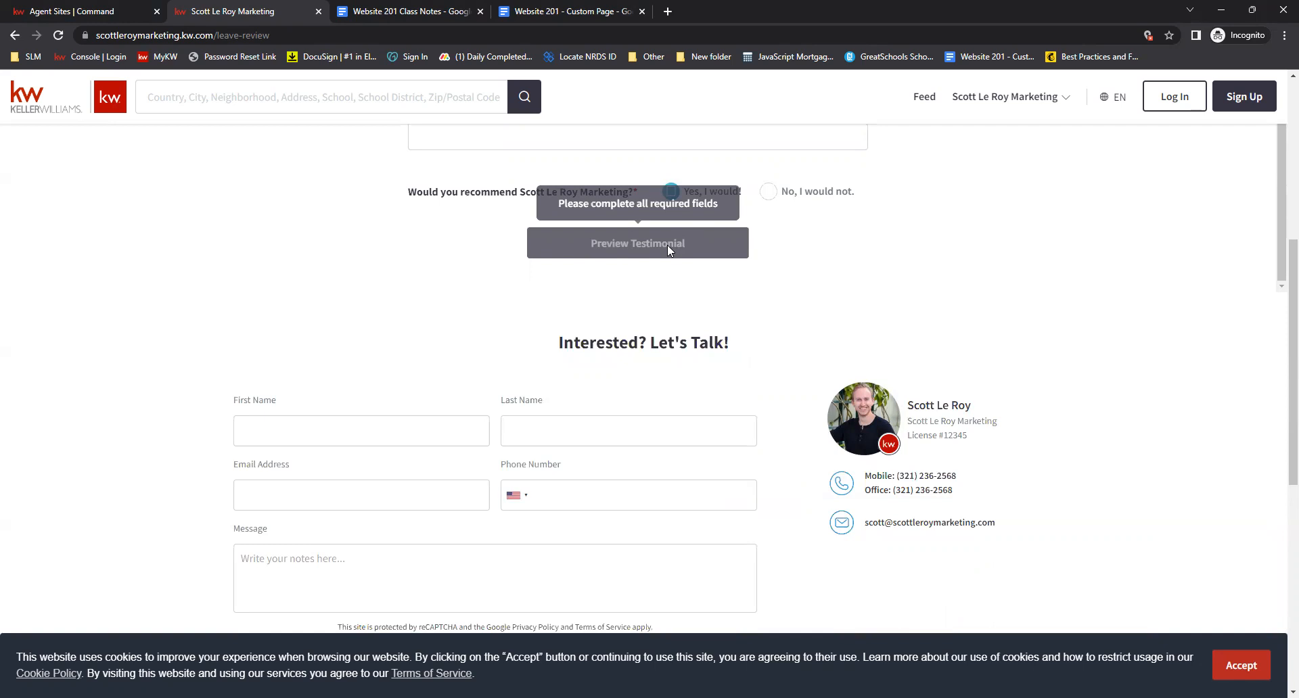
scroll(667, 249, up, 7)
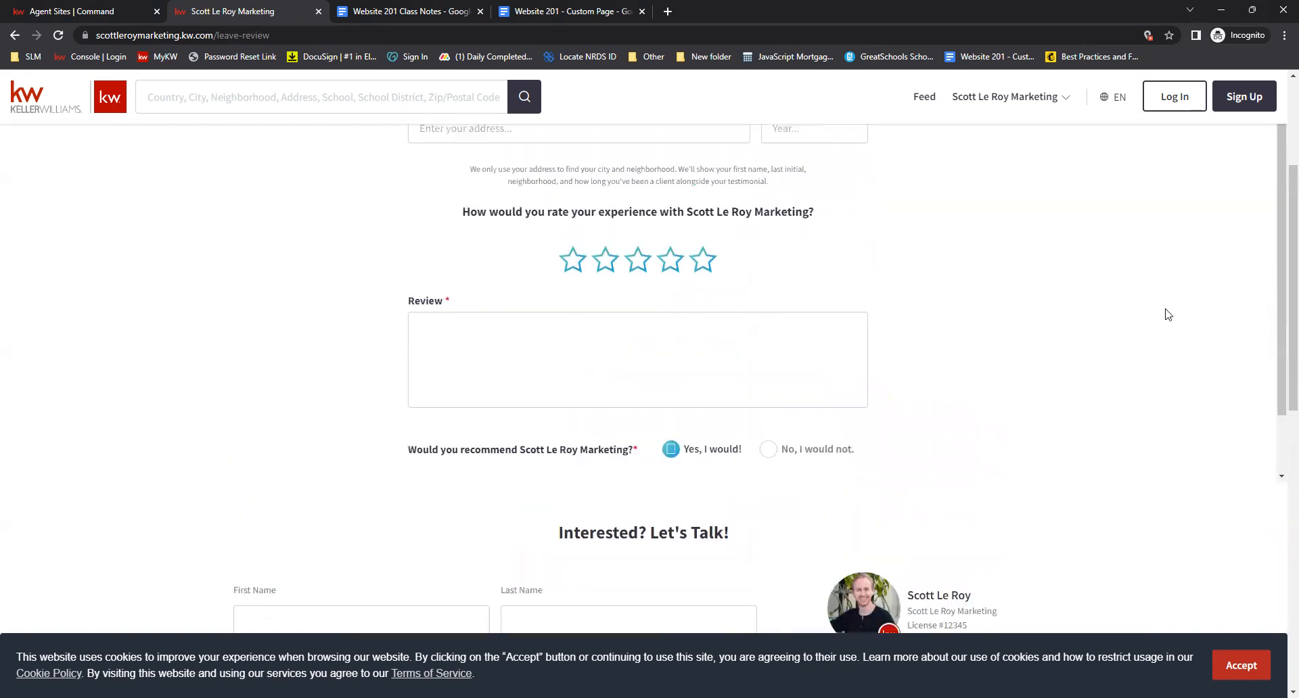
scroll(1082, 297, down, 1)
scroll(1019, 287, up, 2)
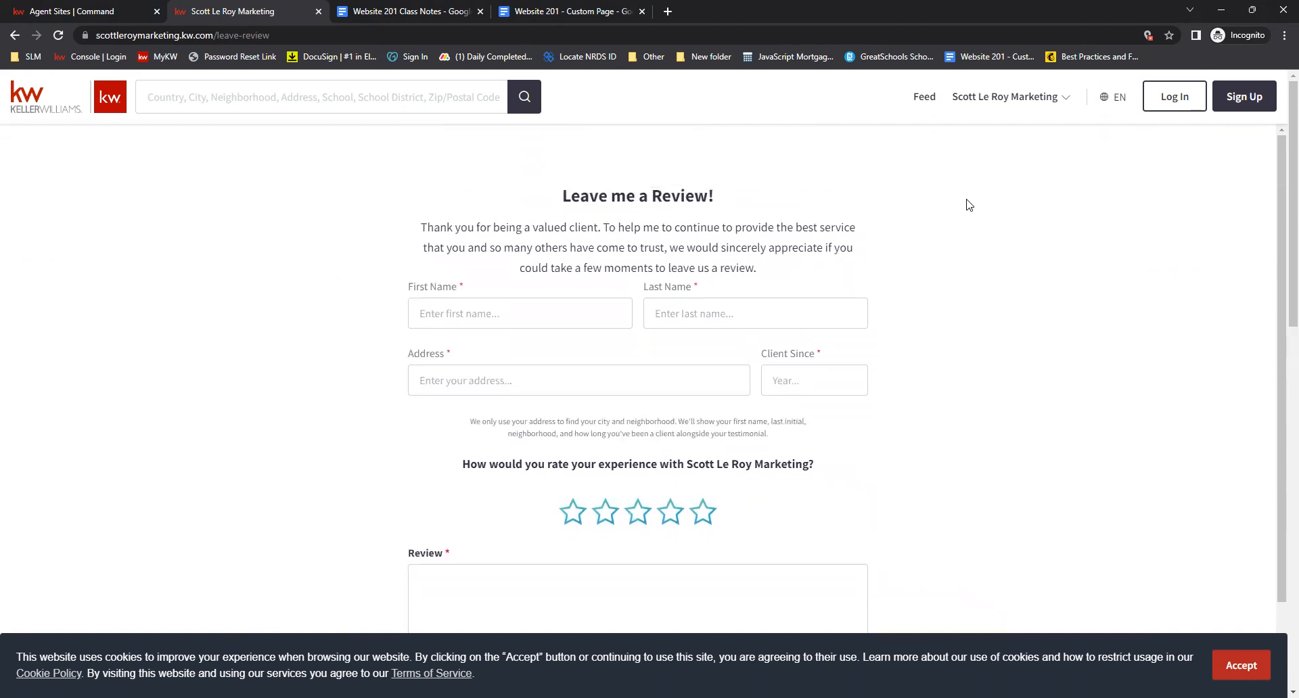
Open the See What Our Clients Are Saying! page and scroll through the client testimonials
click(1002, 107)
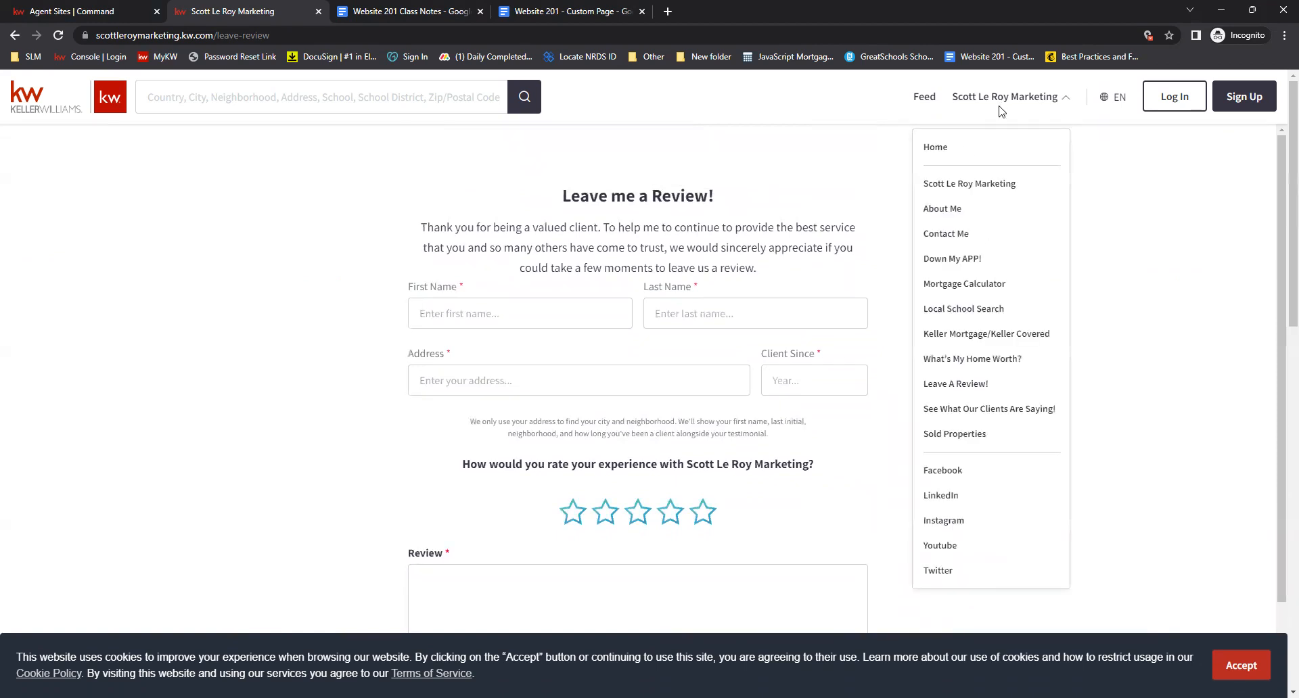
click(959, 410)
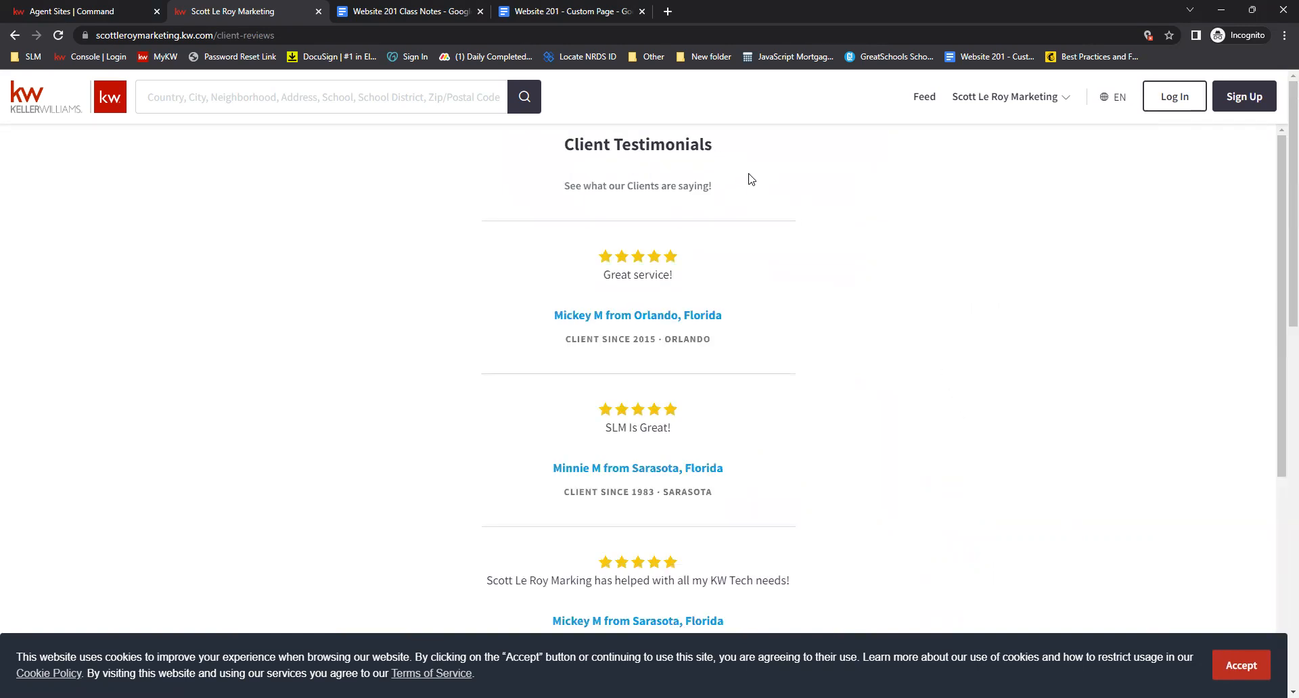
scroll(748, 178, down, 1)
scroll(749, 179, down, 4)
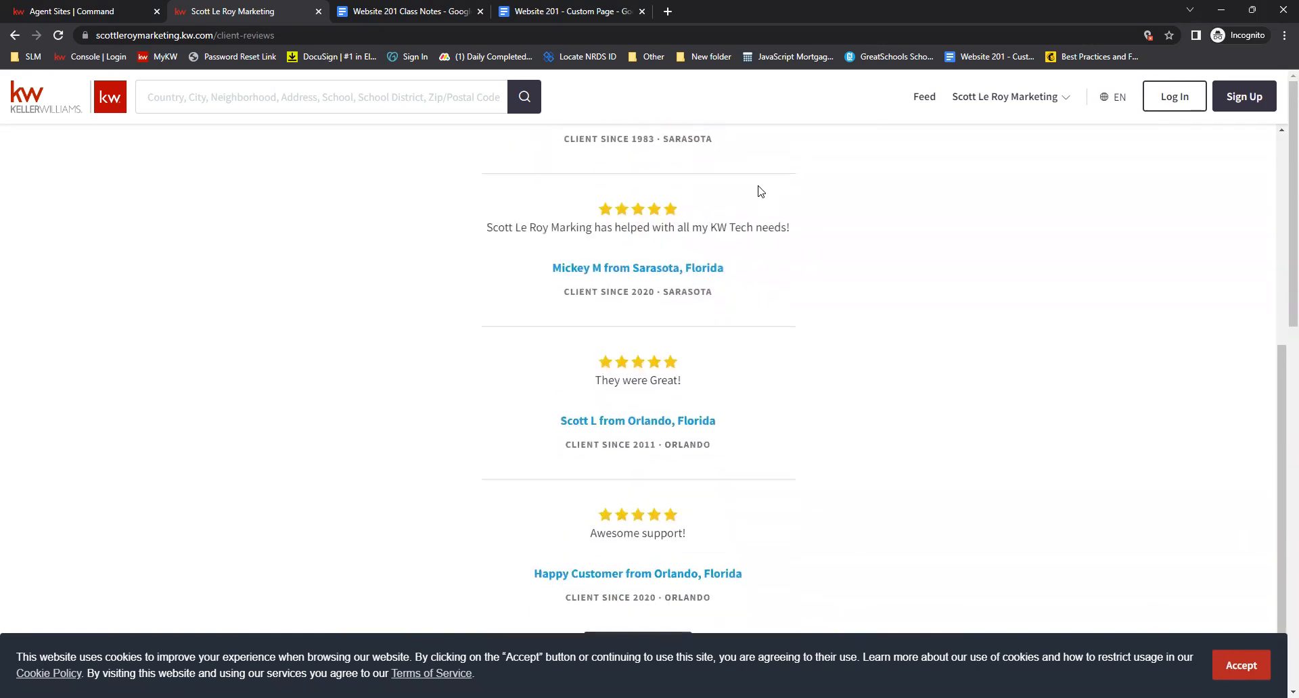
scroll(759, 192, down, 2)
scroll(764, 203, up, 3)
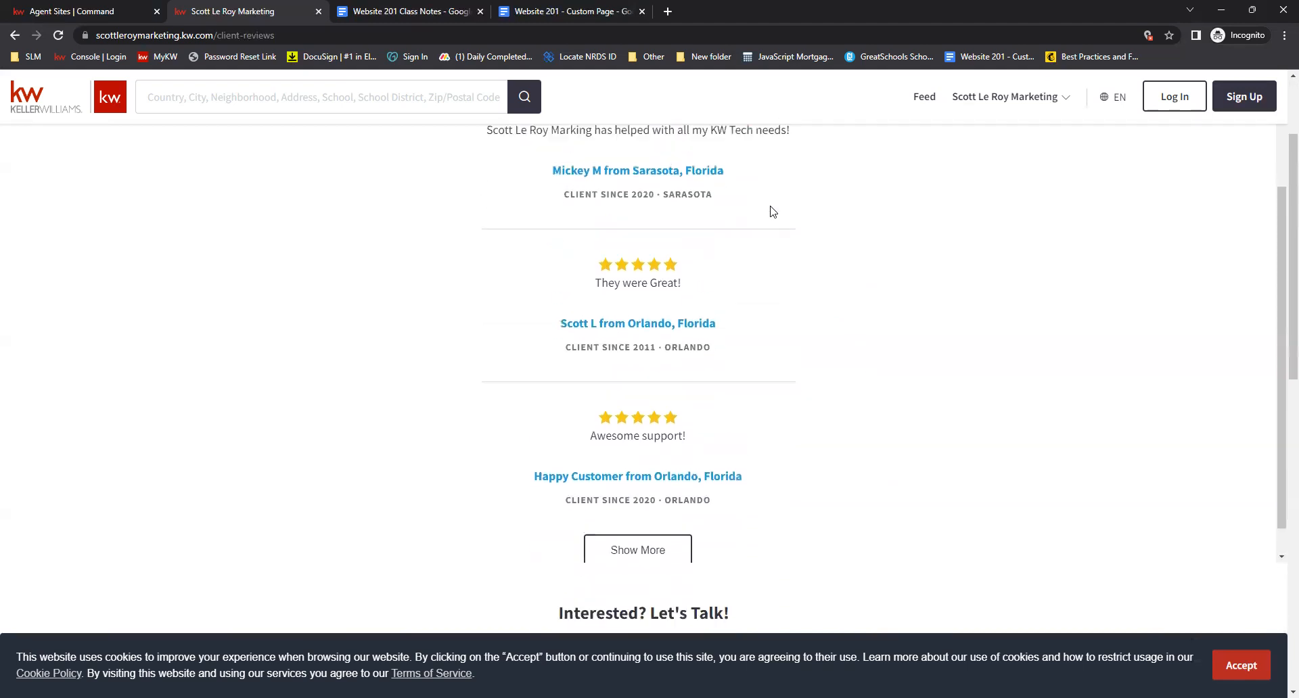
scroll(771, 206, up, 4)
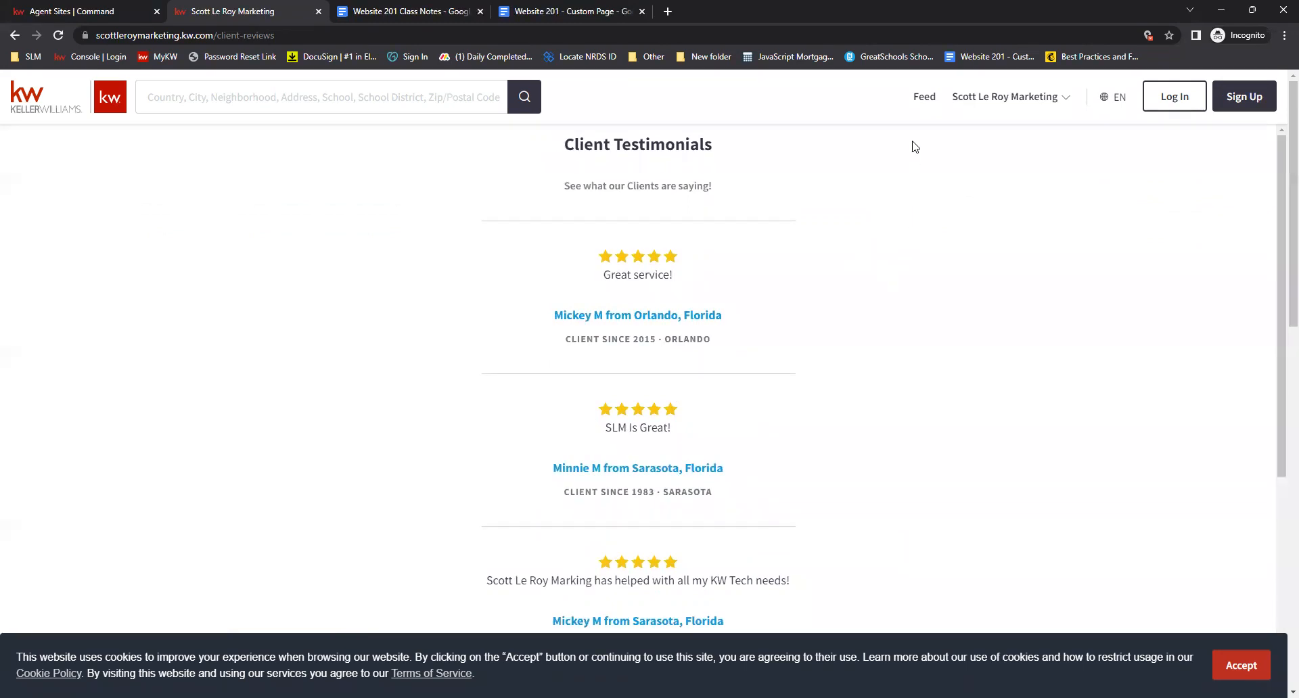
Open the Sold Properties page from the navigation menu and scroll through the sold listings
click(996, 108)
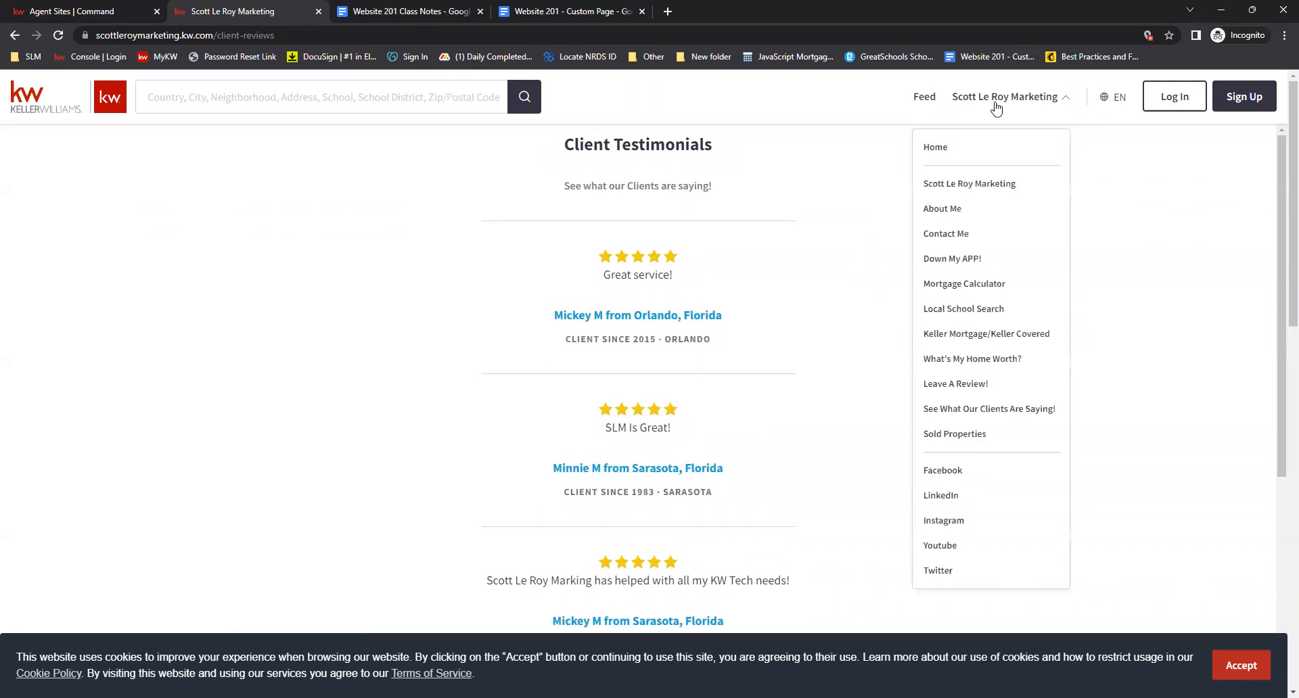
click(968, 441)
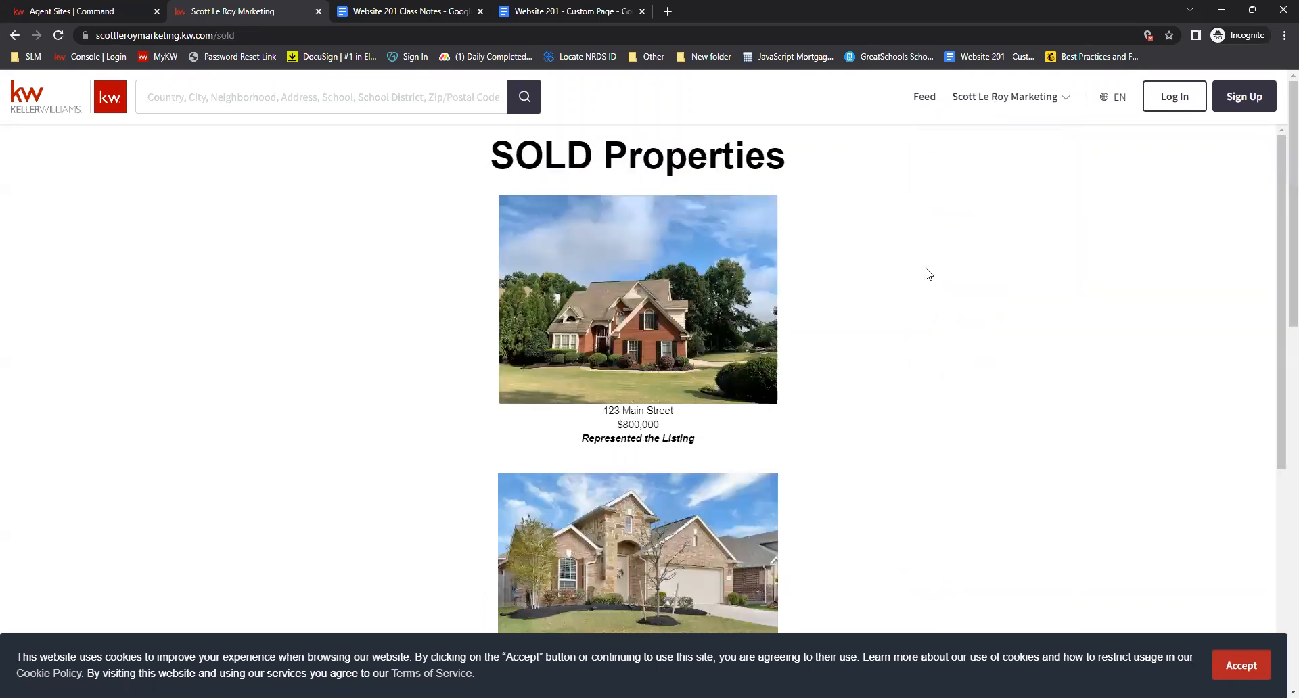
scroll(885, 190, down, 6)
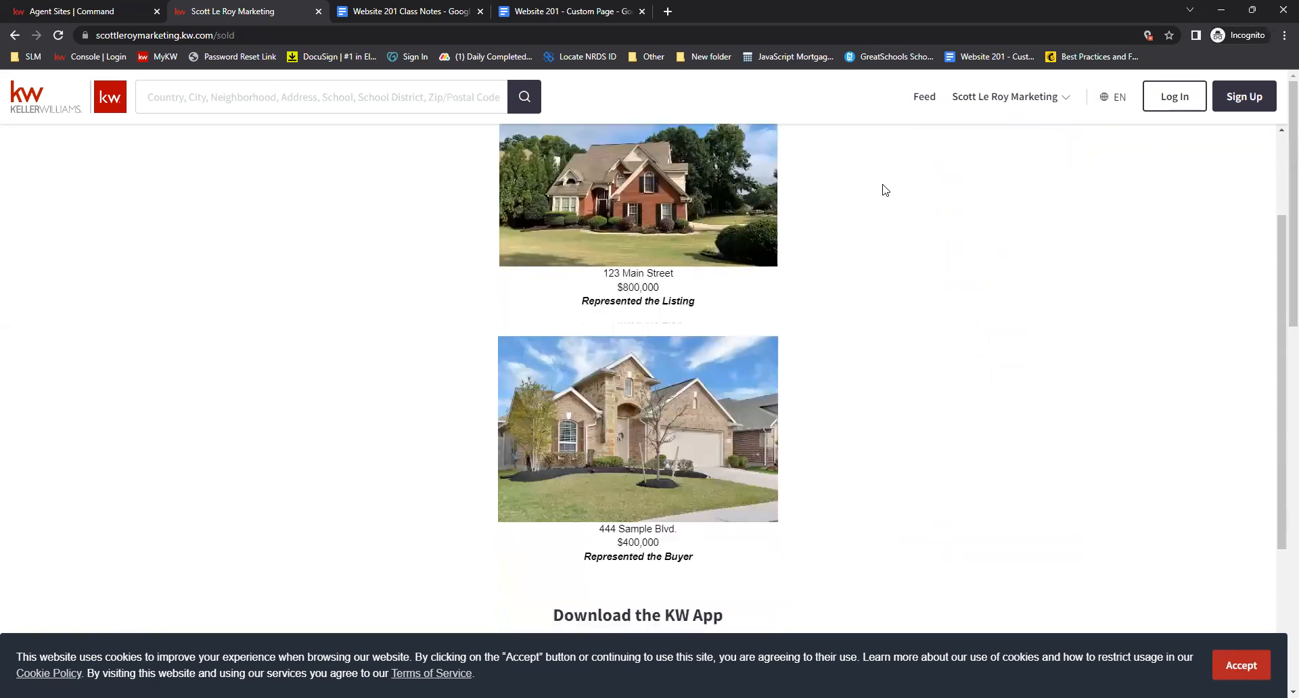
scroll(885, 190, up, 6)
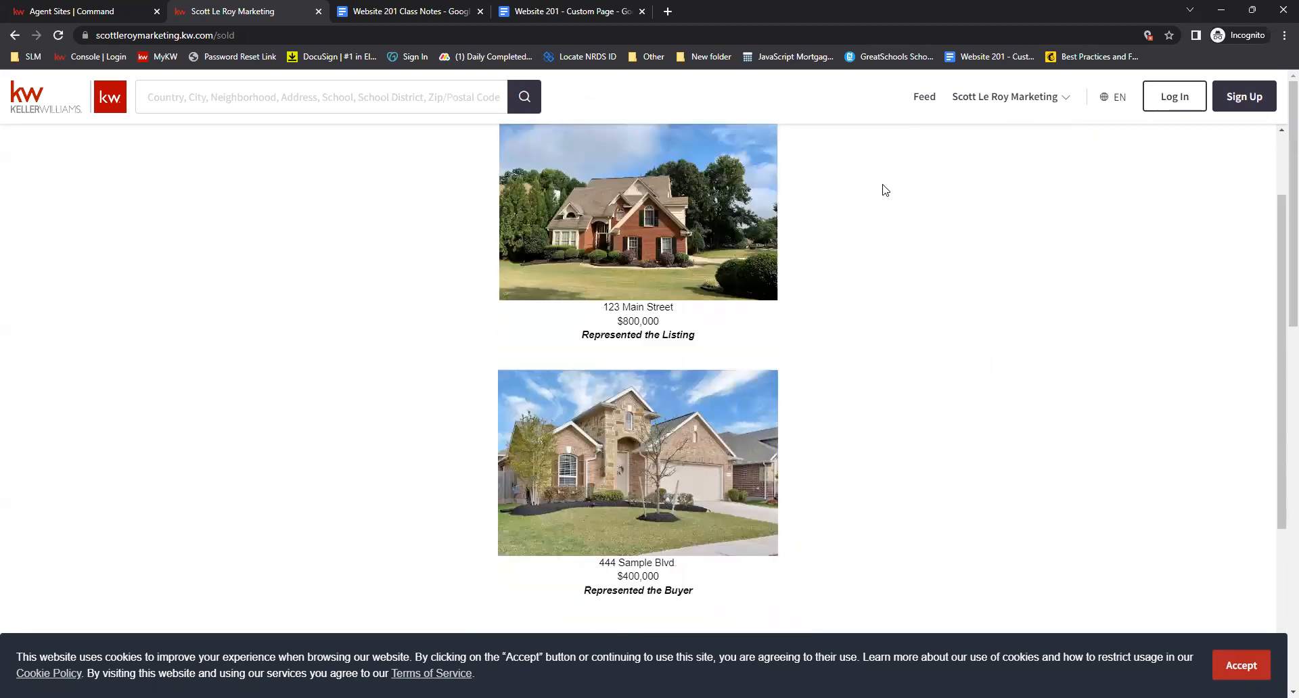
scroll(947, 189, down, 1)
scroll(867, 204, up, 1)
scroll(676, 169, down, 1)
scroll(575, 211, up, 1)
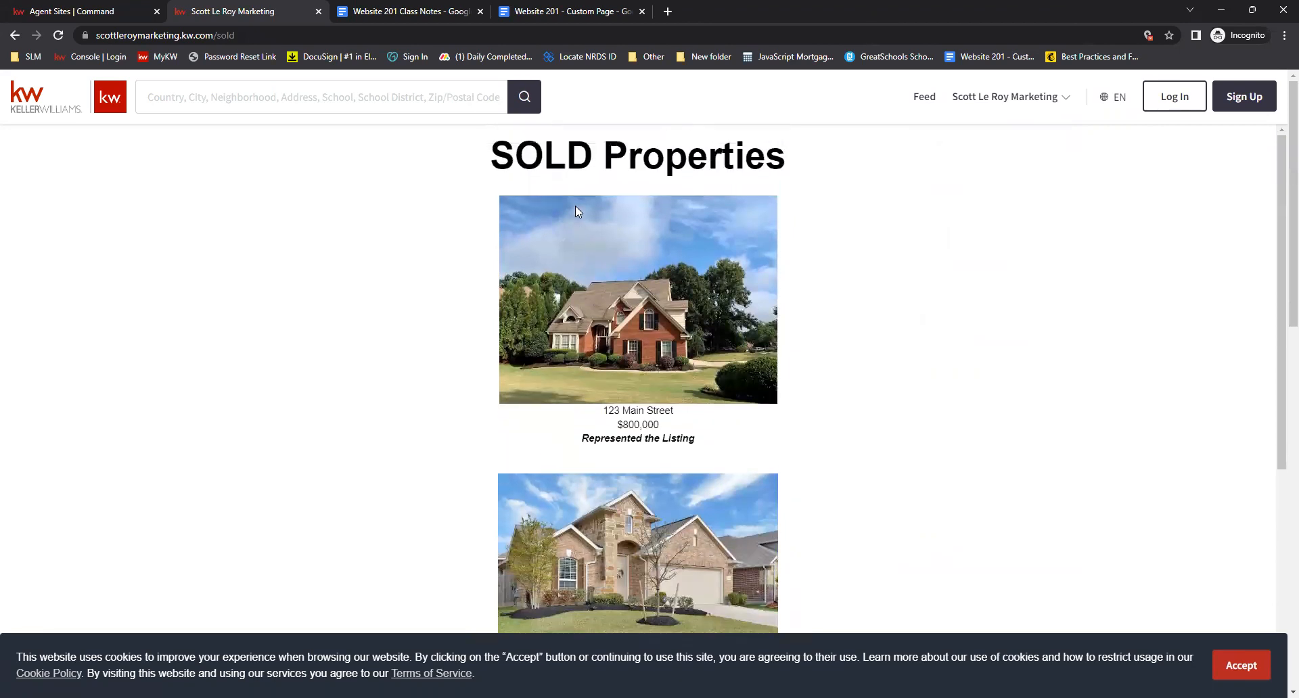
Compare the Sold Properties page with the Website 201 - Custom Page document in the other tab
click(560, 14)
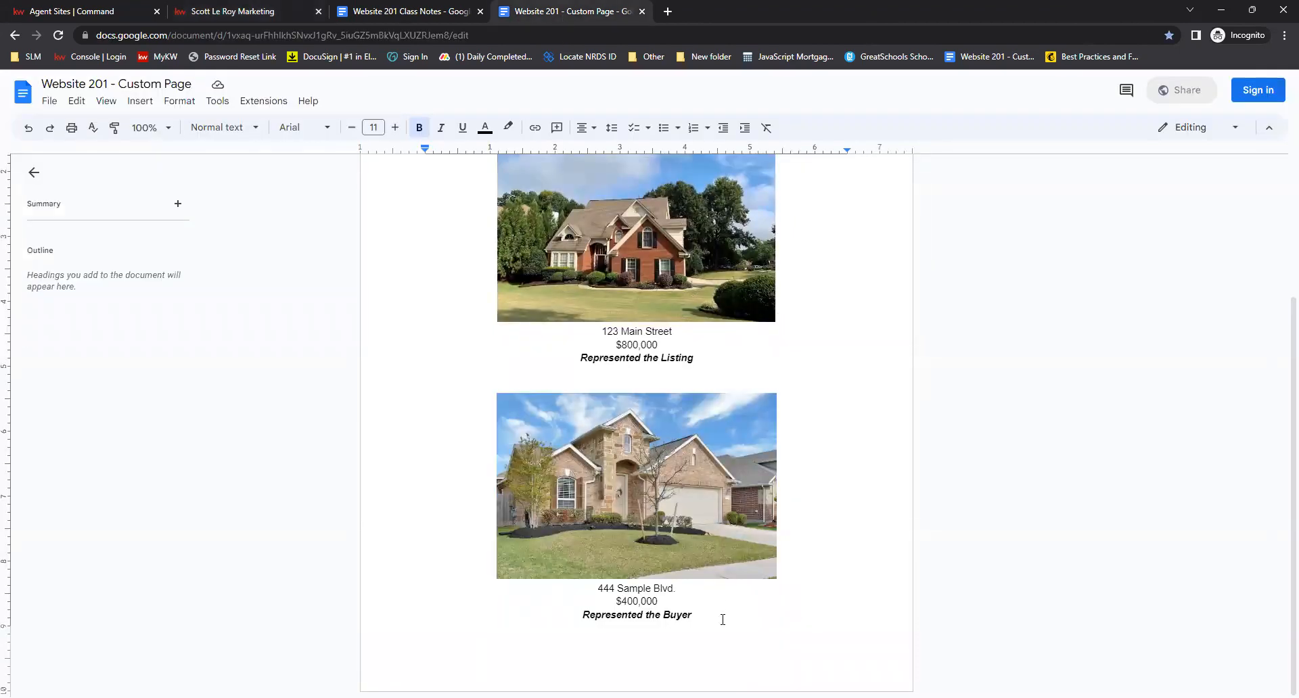
click(111, 7)
click(244, 12)
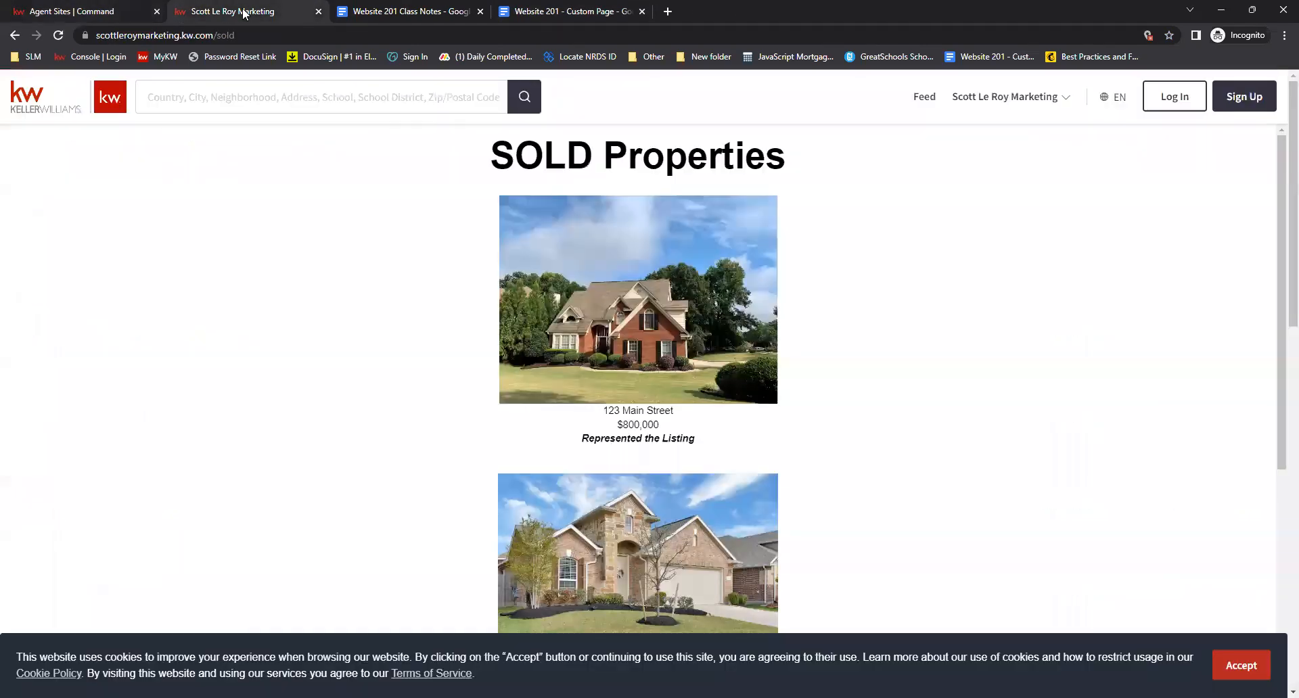
Scroll through the agent site home page down to the Featured Listings section
scroll(1054, 374, down, 4)
scroll(1053, 374, up, 4)
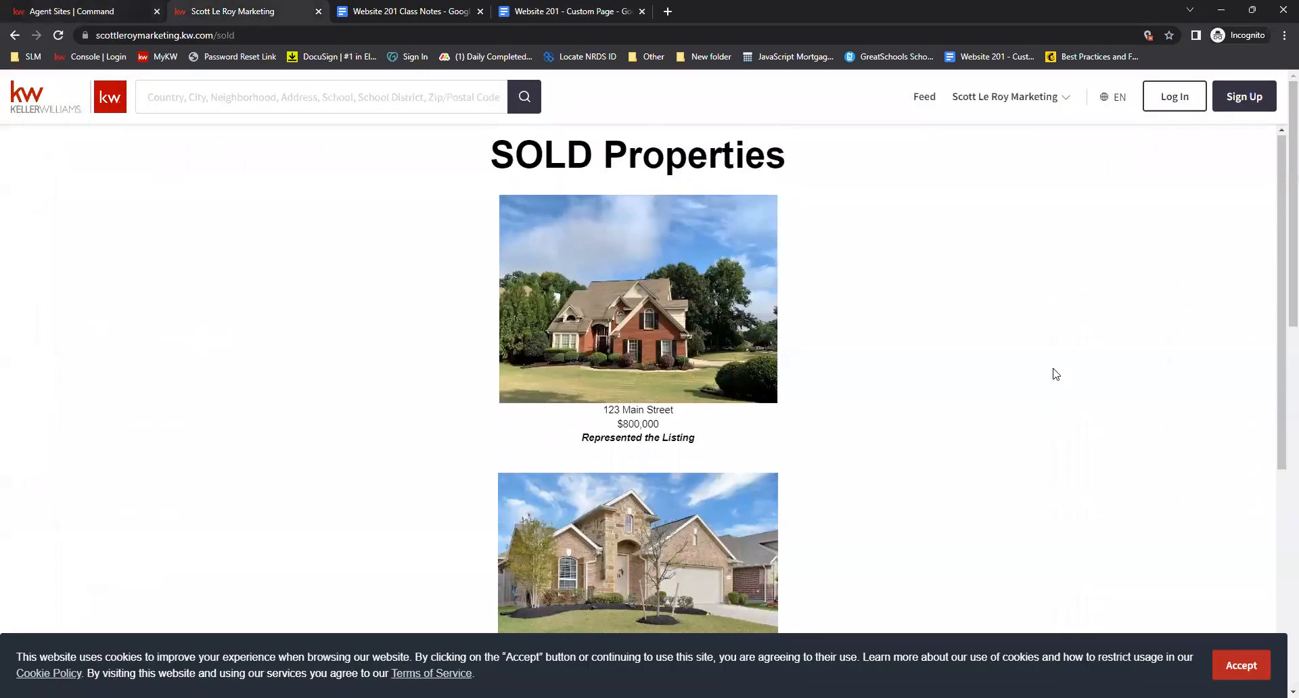
scroll(1052, 371, down, 1)
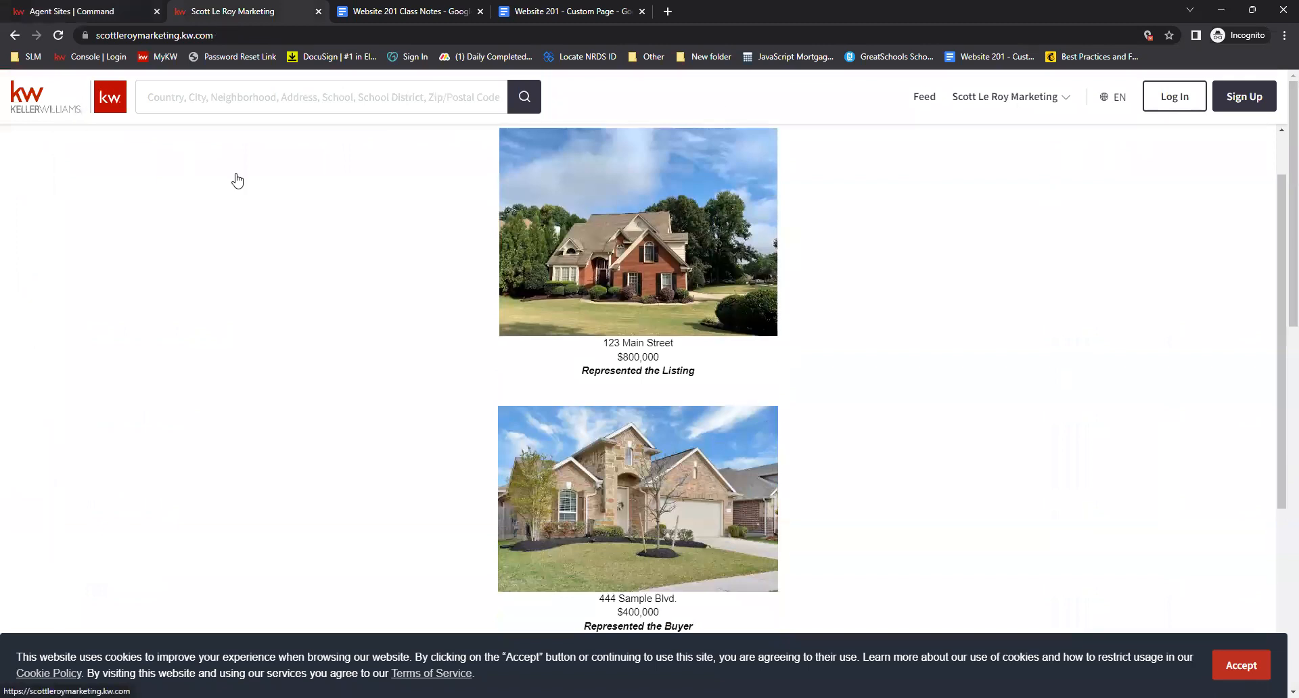
scroll(555, 284, down, 6)
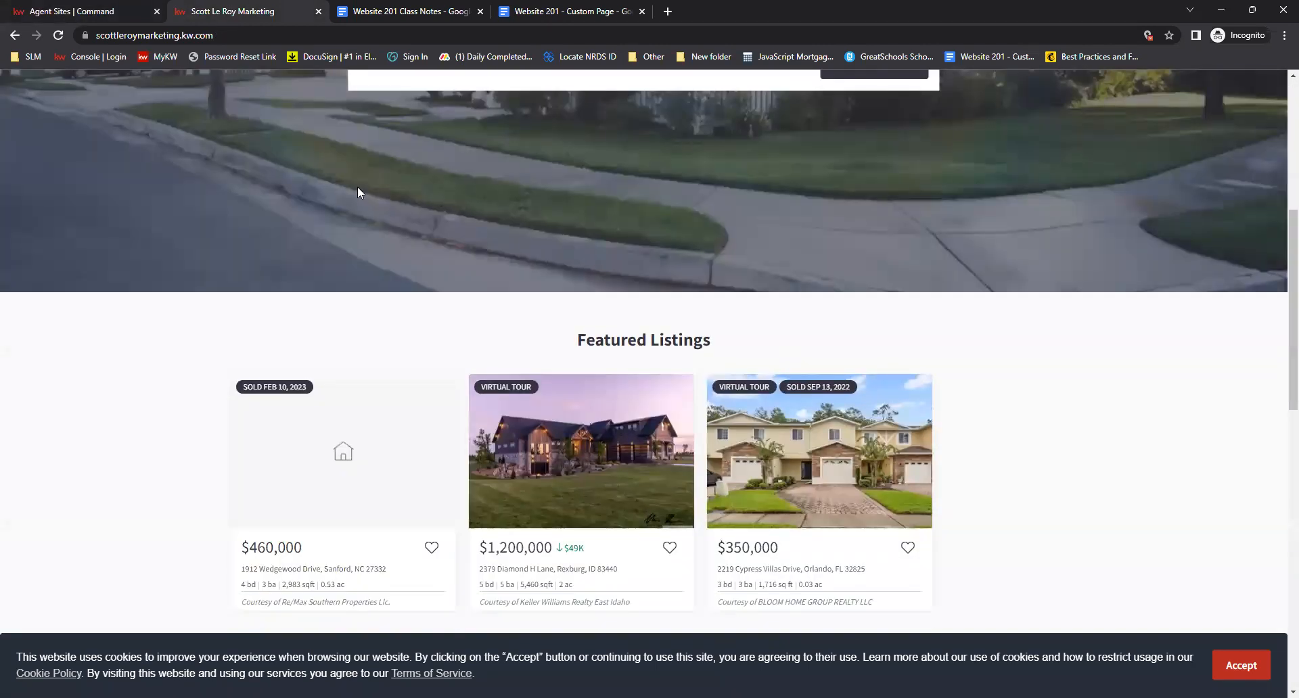
scroll(357, 192, down, 2)
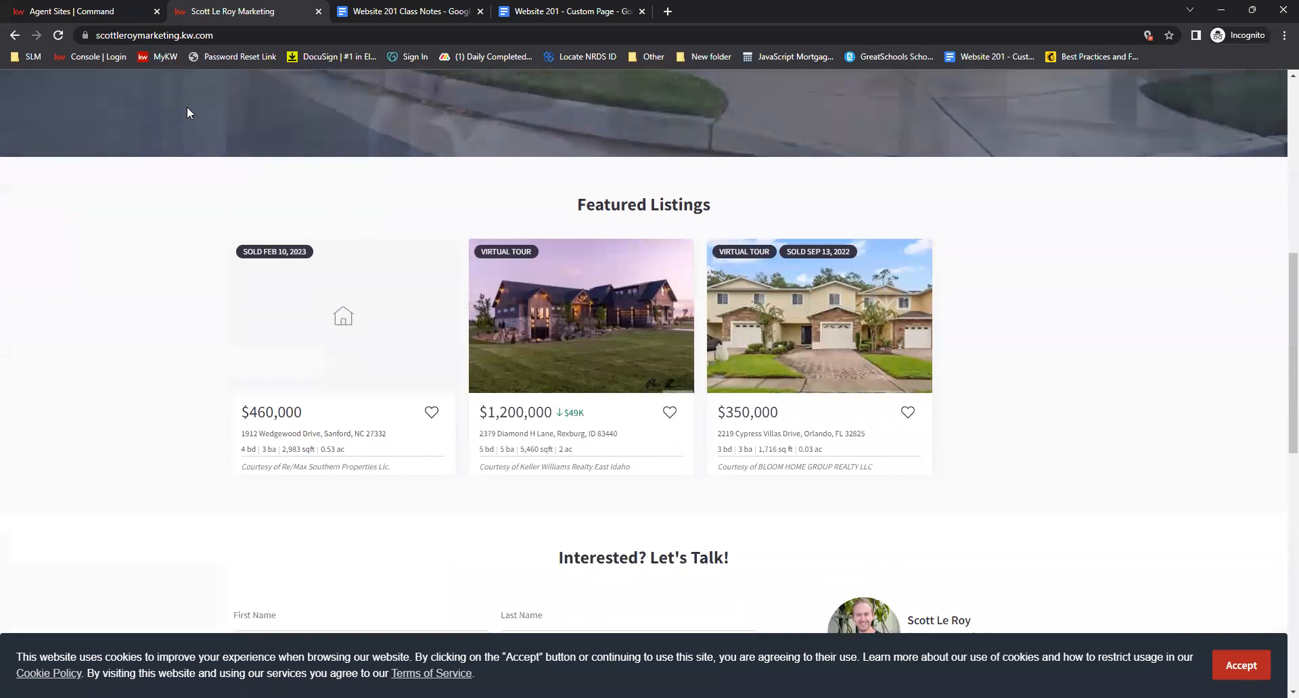
Open the Featured Listings site settings in Command and review the listing selection panel without changes
click(100, 11)
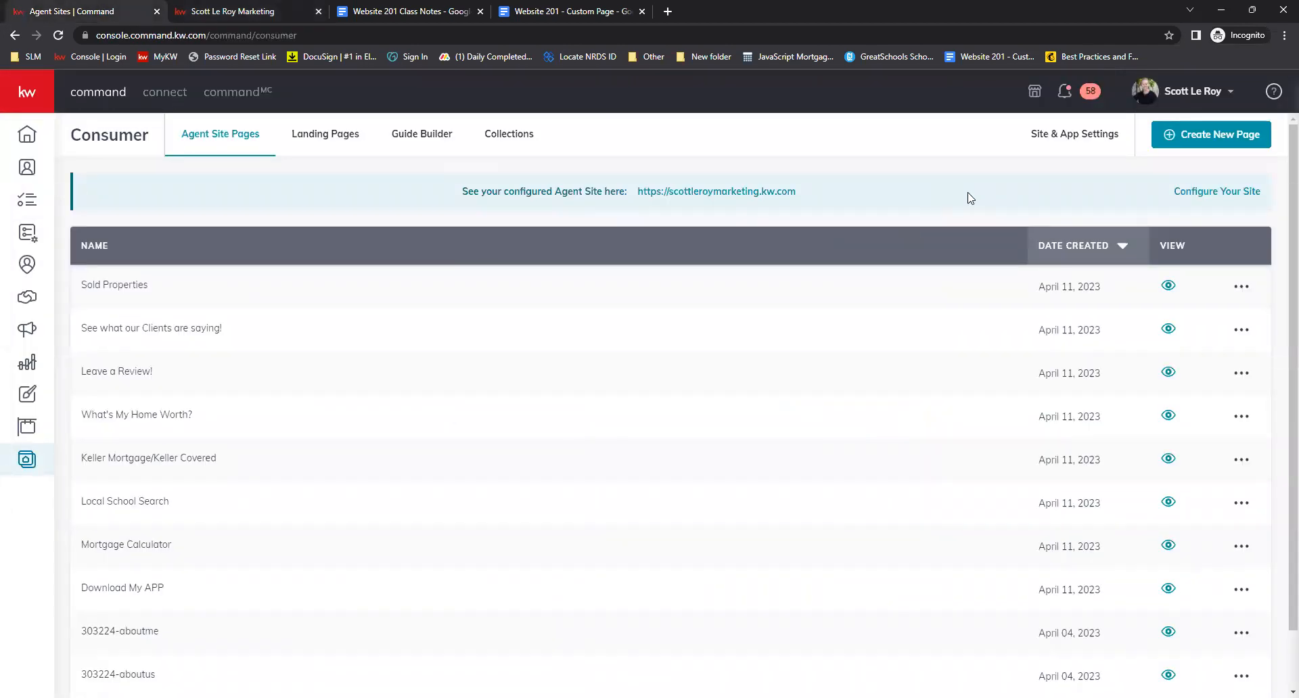
click(1069, 143)
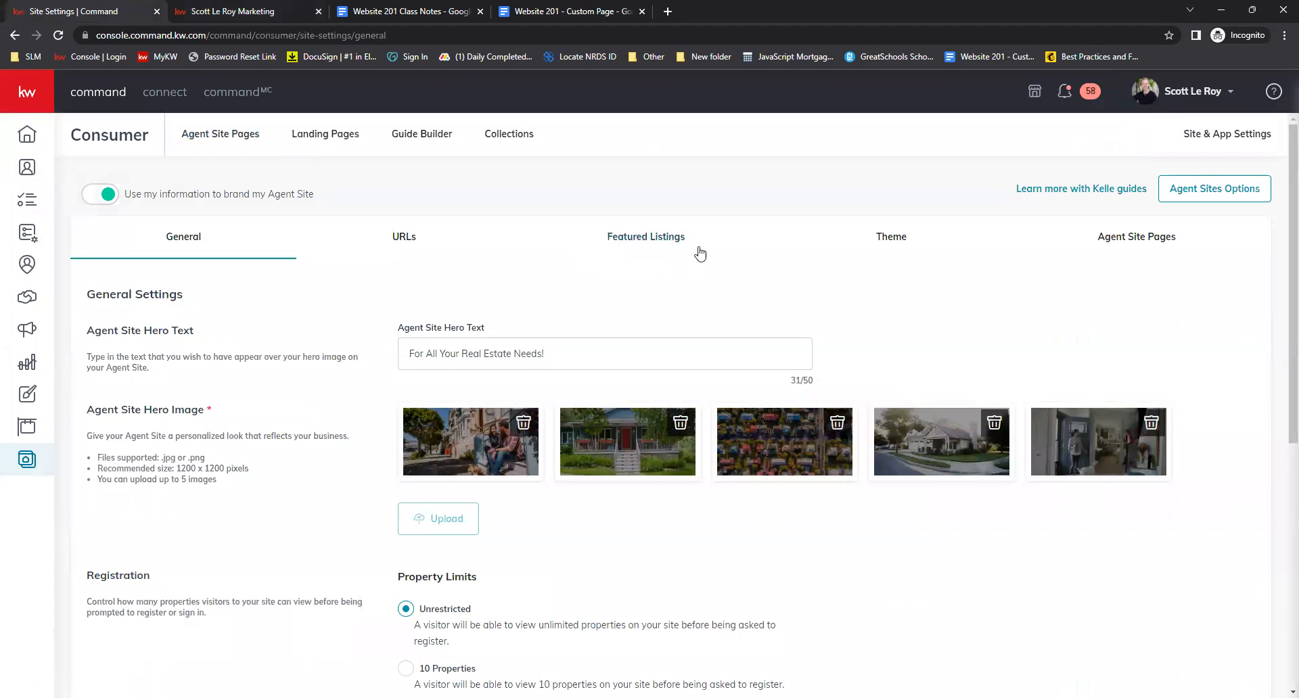
click(640, 235)
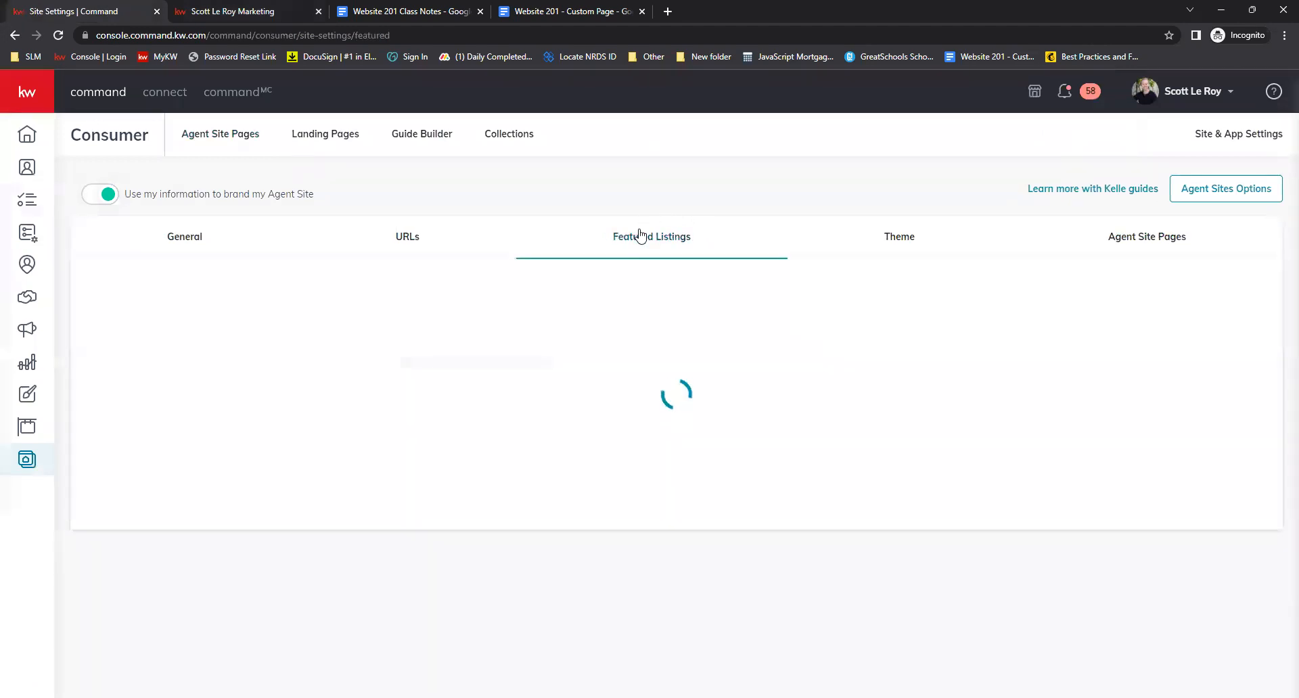
scroll(712, 318, down, 1)
scroll(715, 318, down, 2)
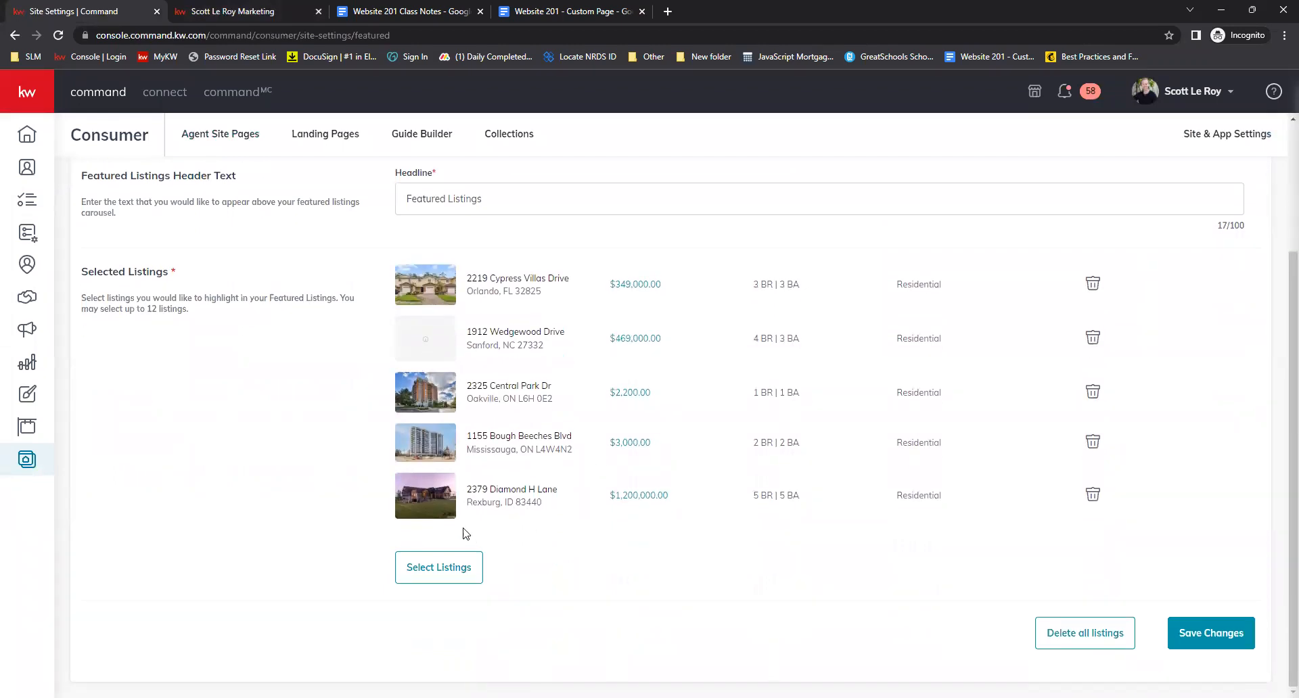
click(464, 568)
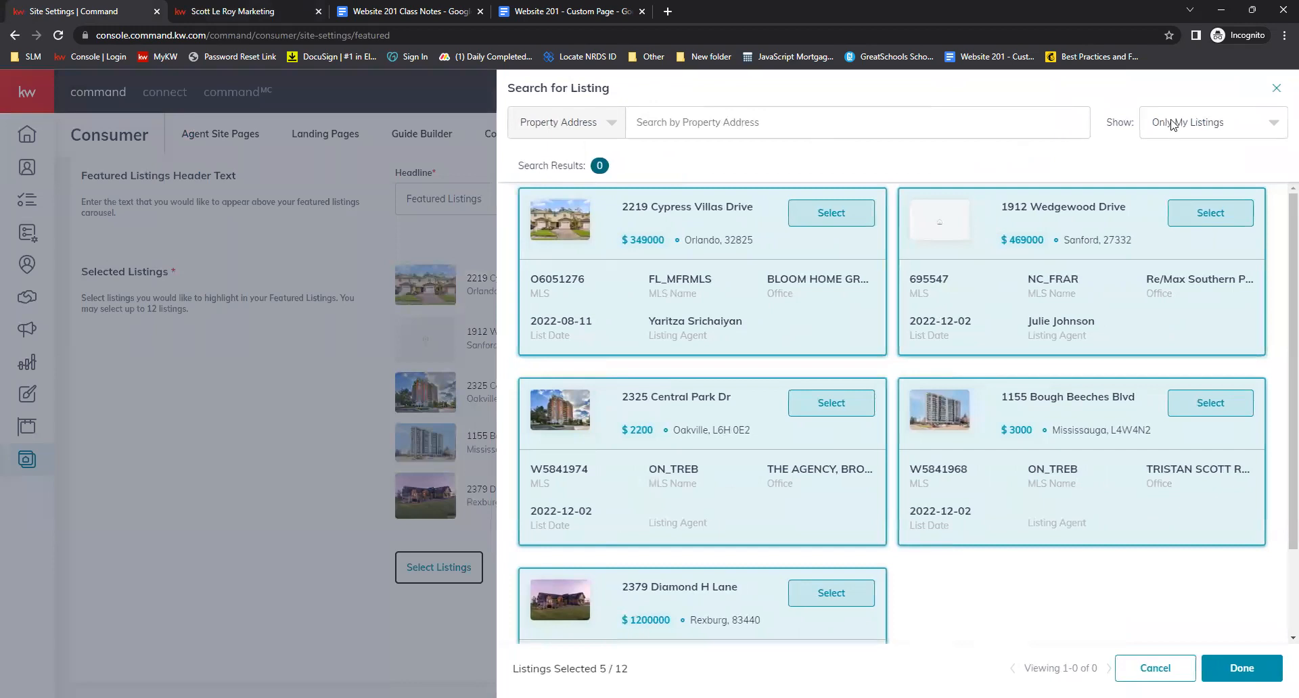
click(1276, 88)
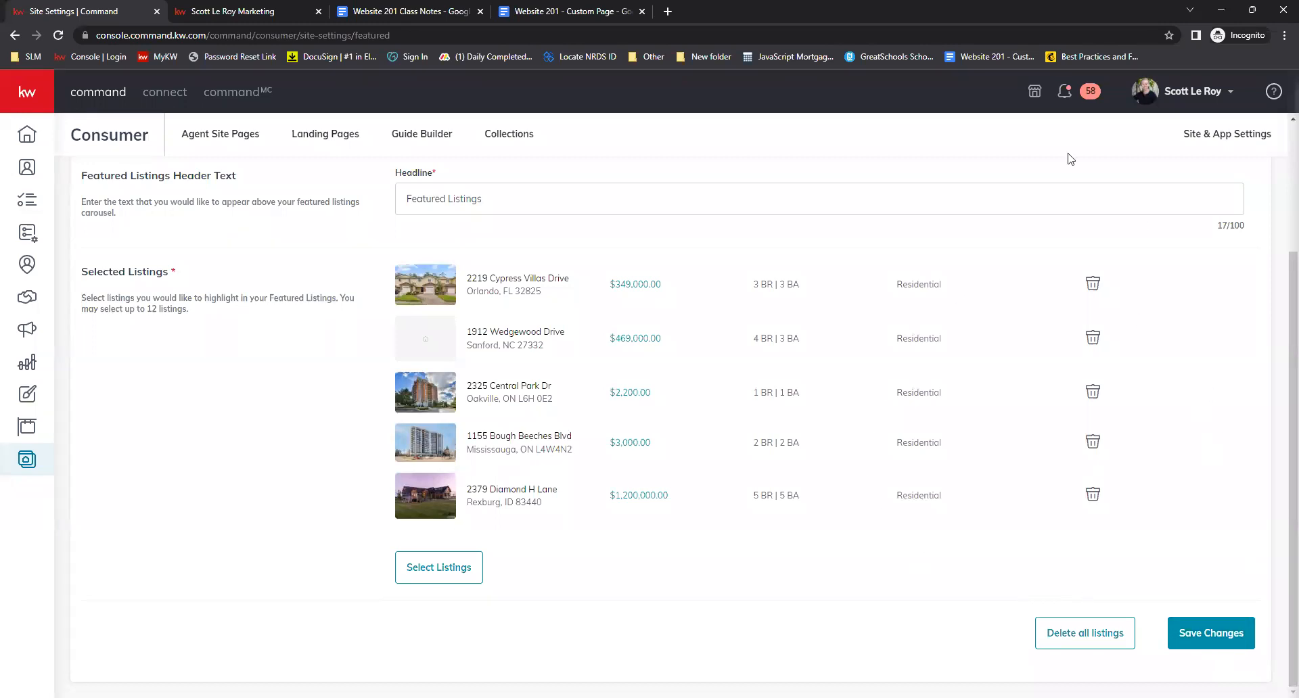
Compare the Featured Listings carousel on the live home page with the listings selected in the Featured Listings settings
scroll(905, 406, up, 3)
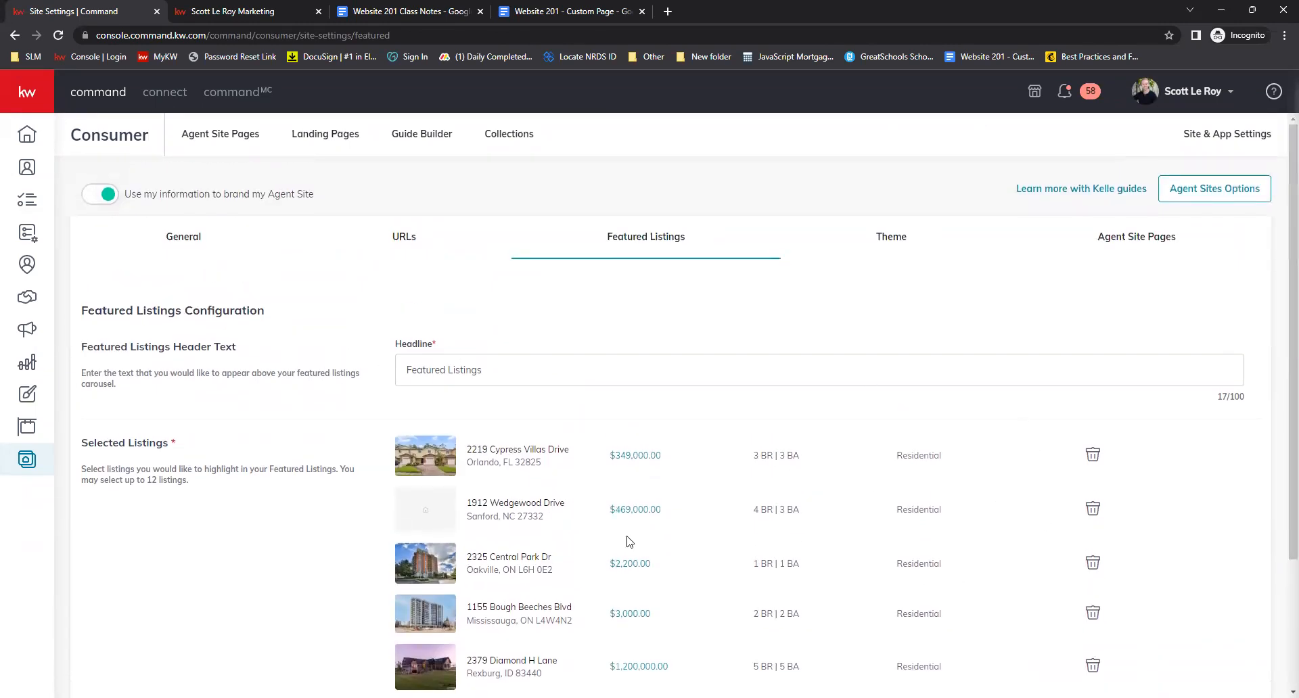
click(274, 8)
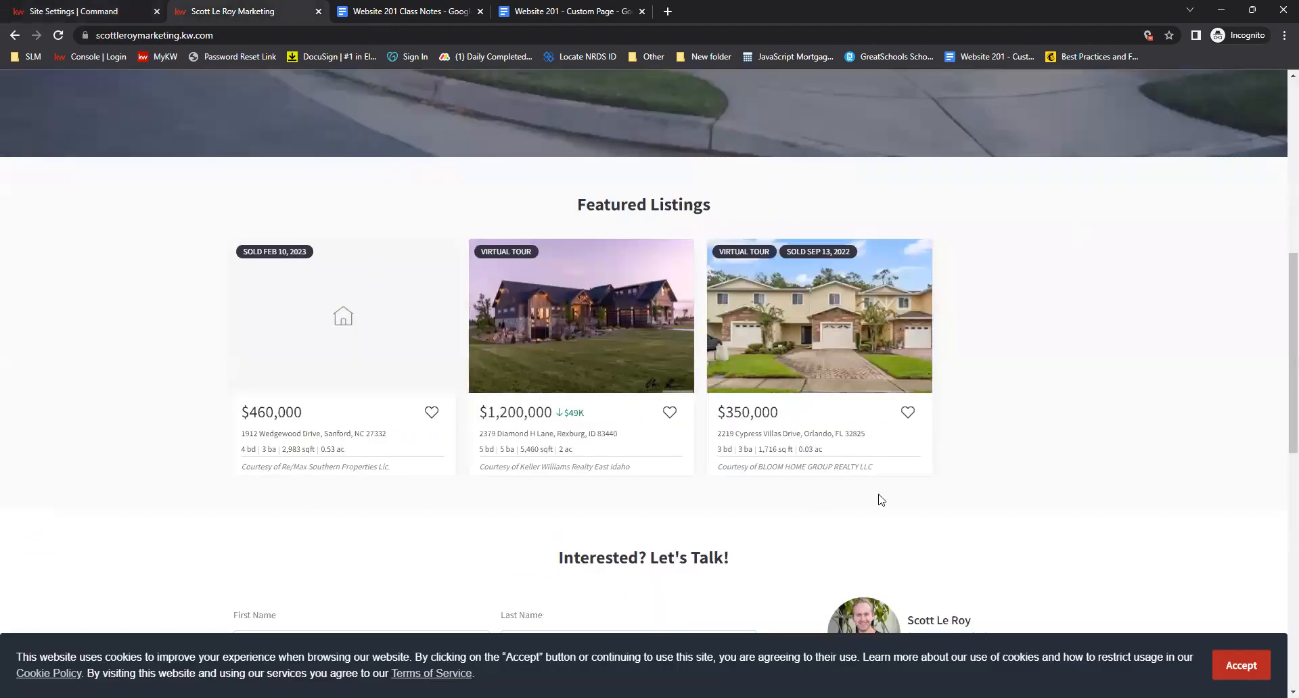
scroll(975, 481, up, 6)
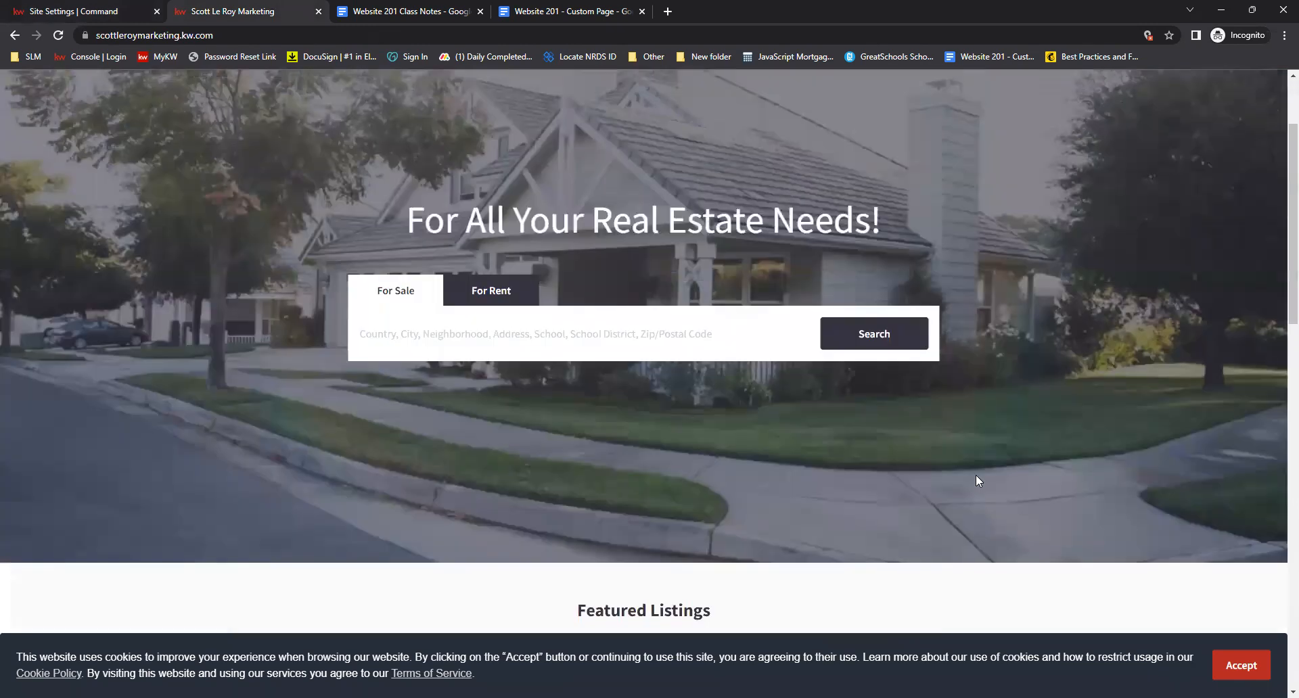
scroll(976, 476, up, 2)
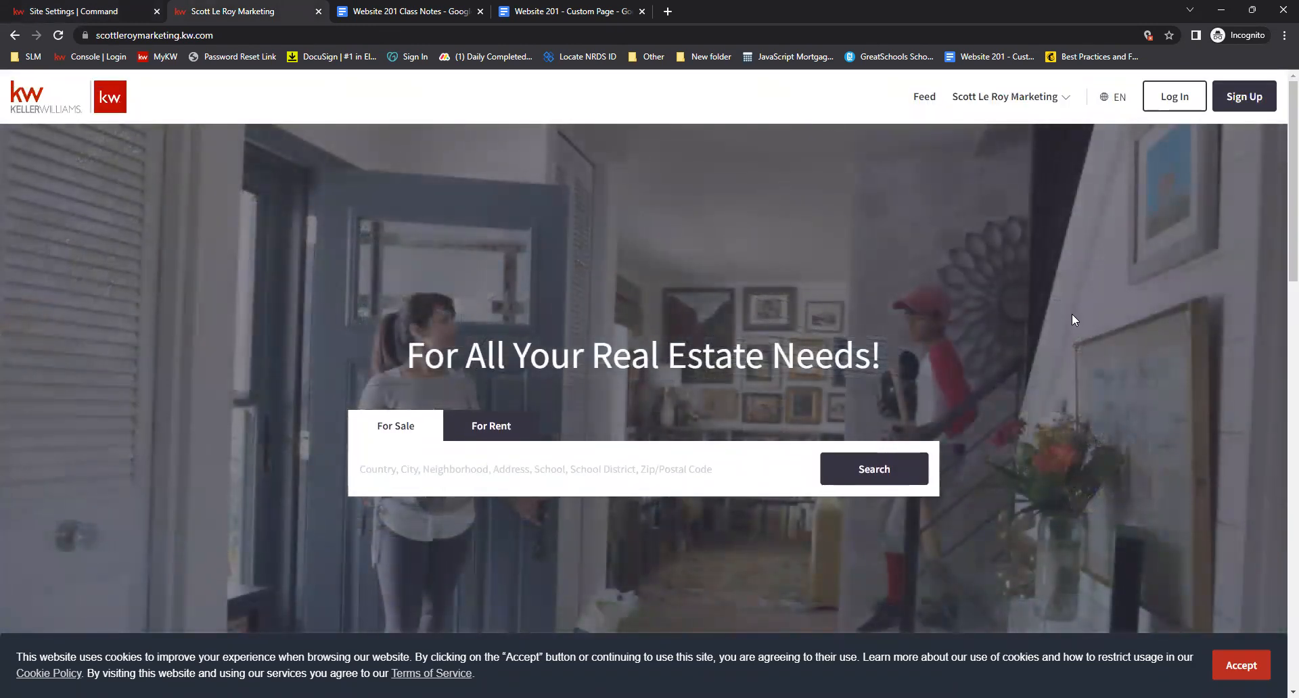
scroll(685, 418, down, 9)
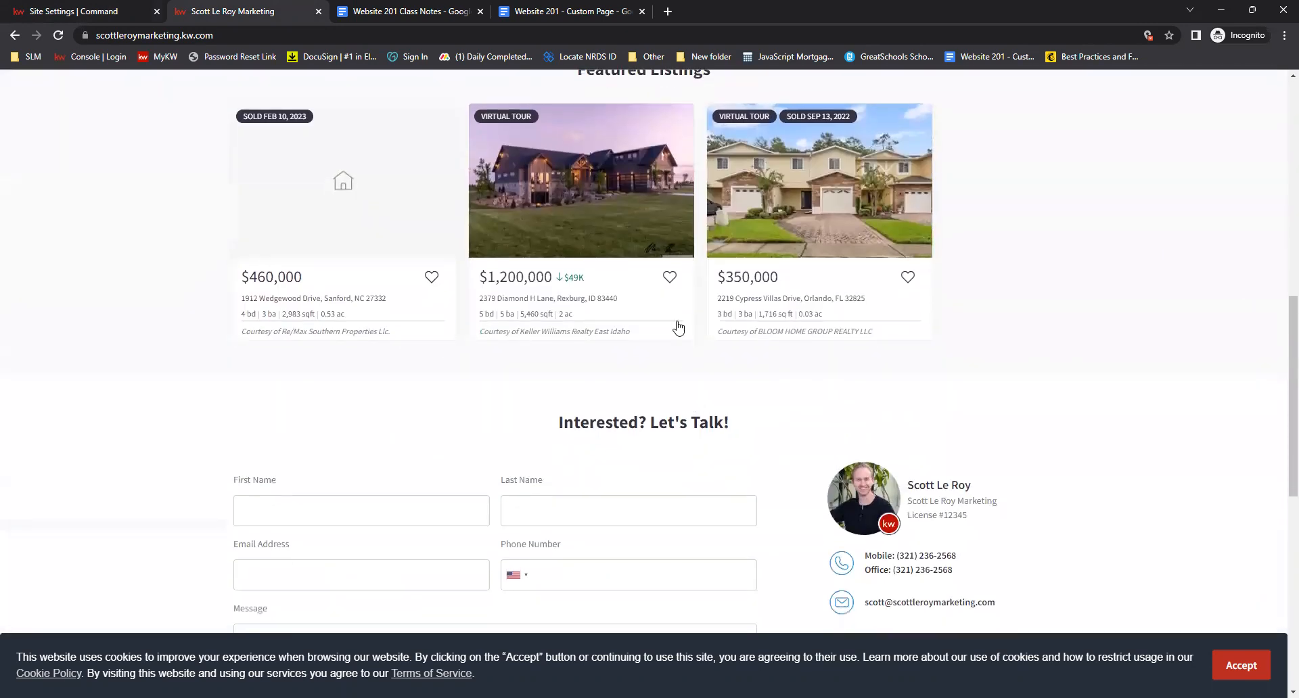
scroll(707, 352, up, 3)
scroll(707, 352, up, 1)
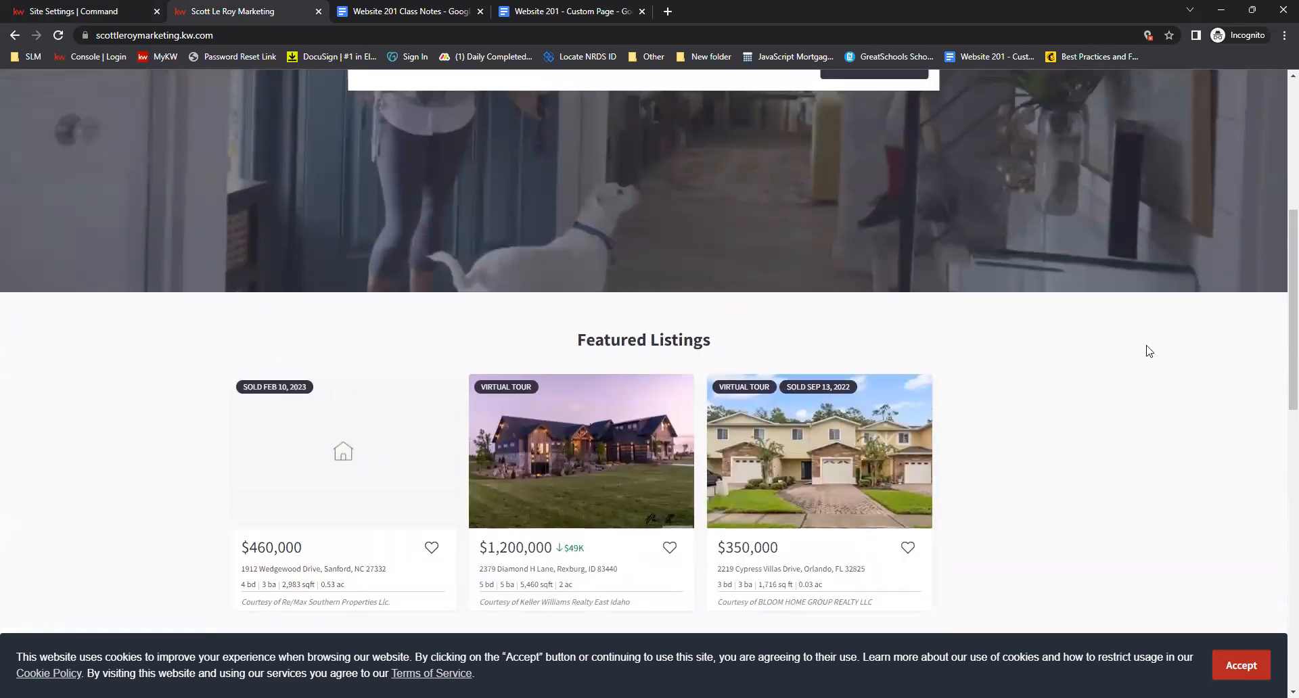
scroll(746, 368, up, 4)
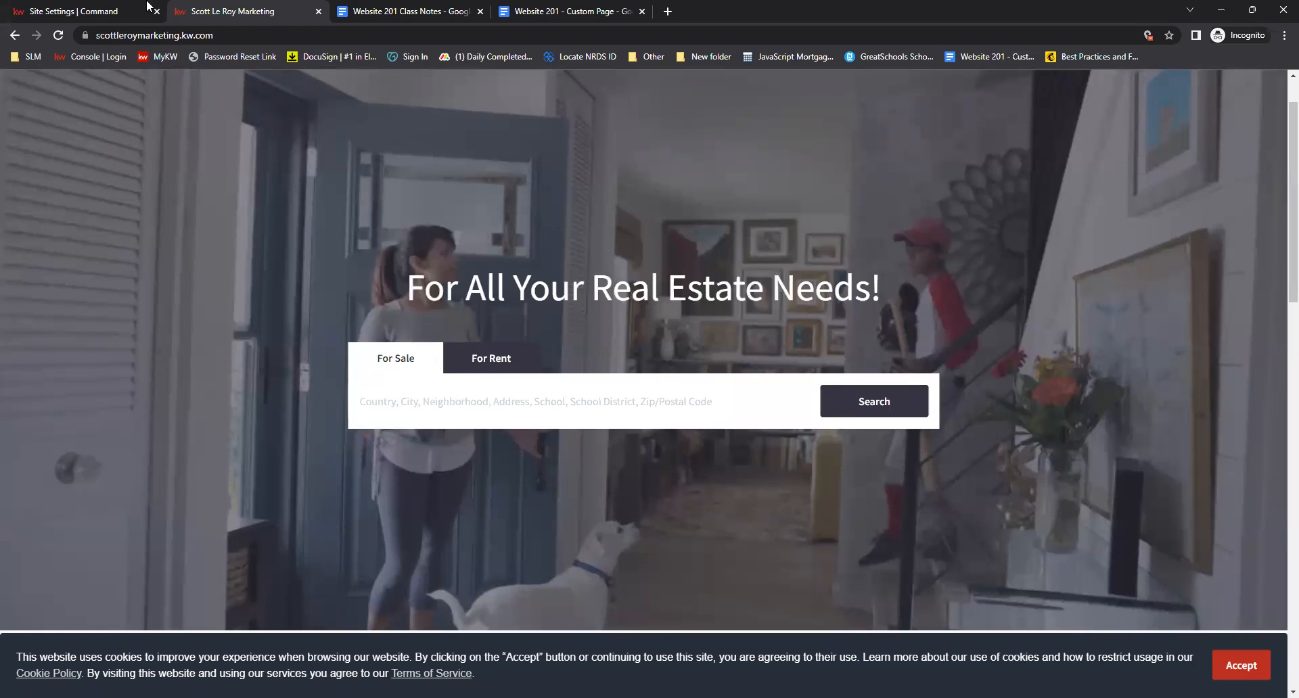
click(135, 11)
click(230, 11)
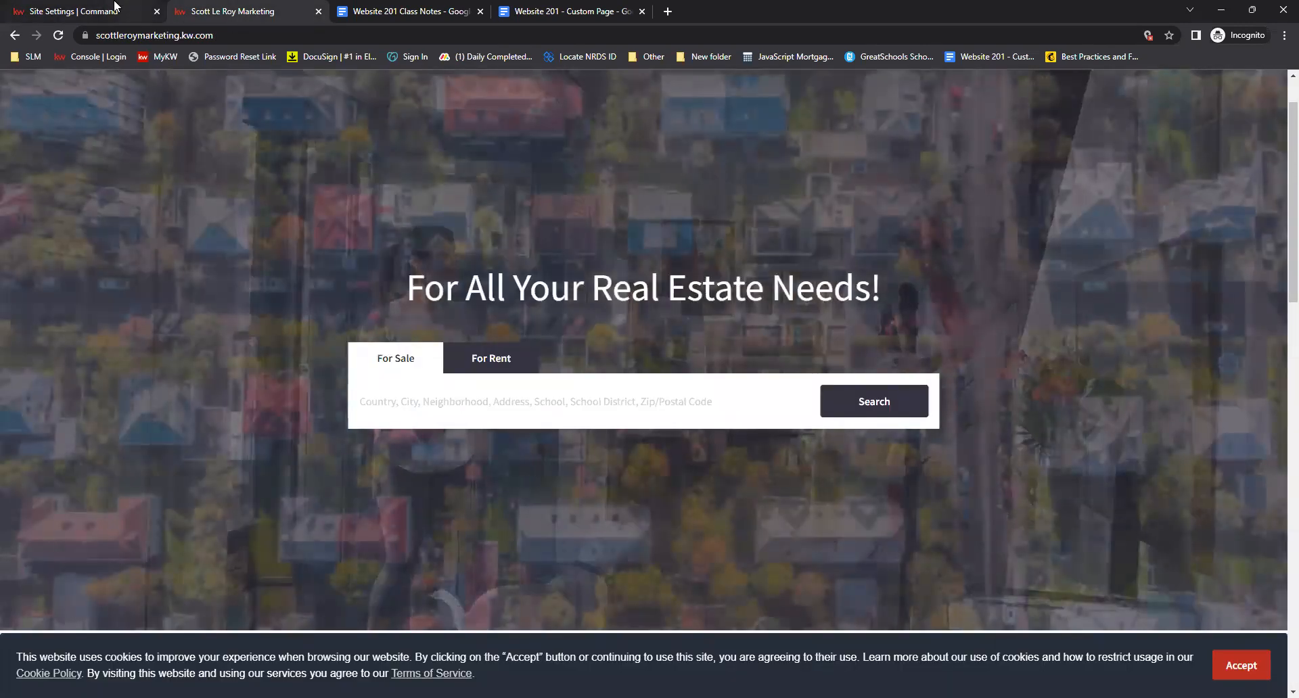
click(115, 8)
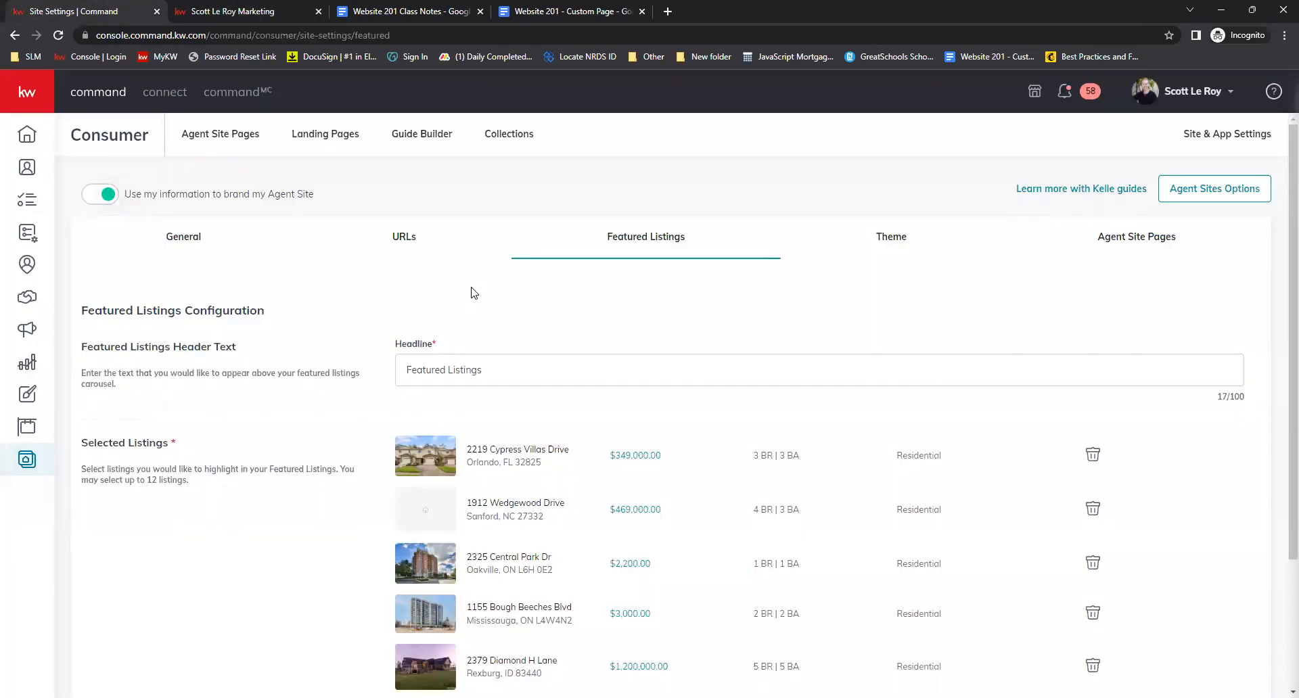